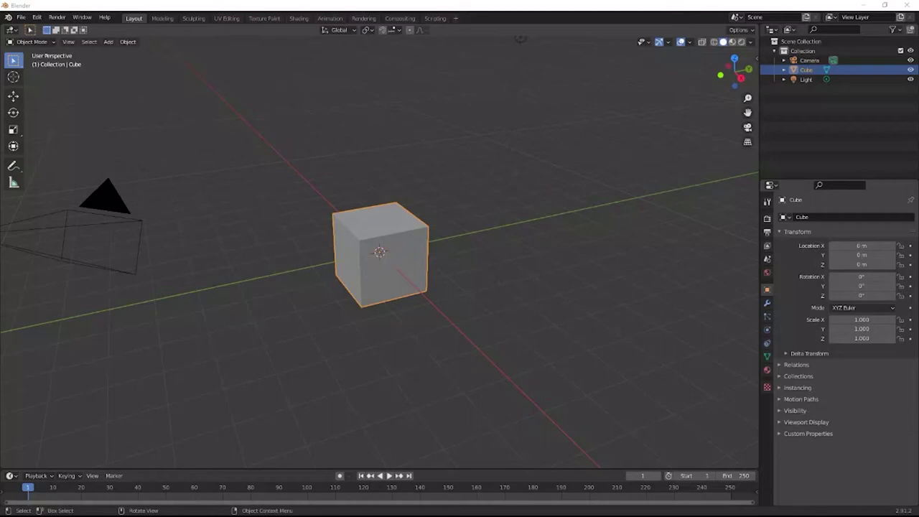
pyautogui.click(557, 242)
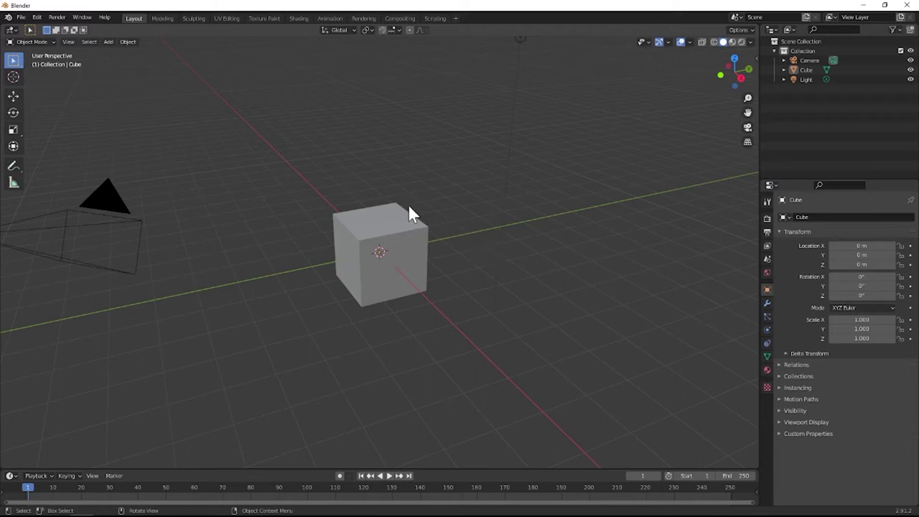
pyautogui.scroll(1, 407, 216)
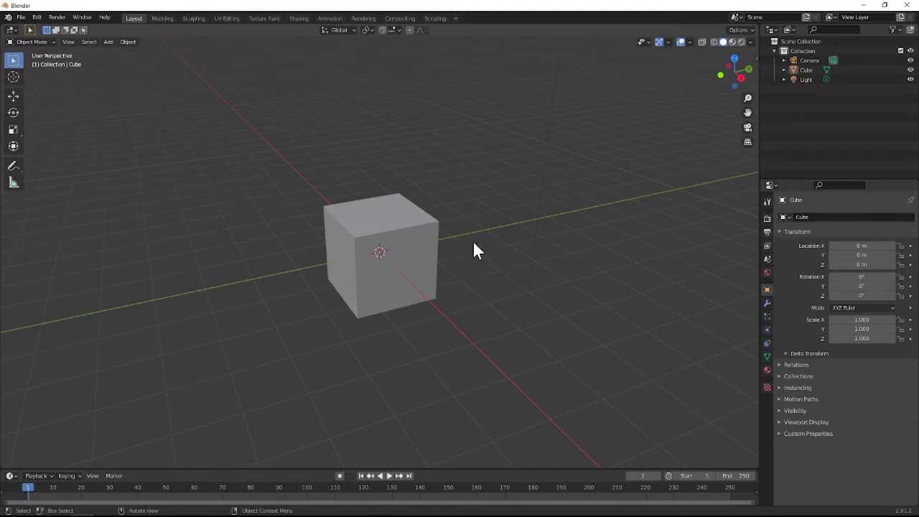
pyautogui.scroll(1, 435, 256)
pyautogui.scroll(-3, 435, 256)
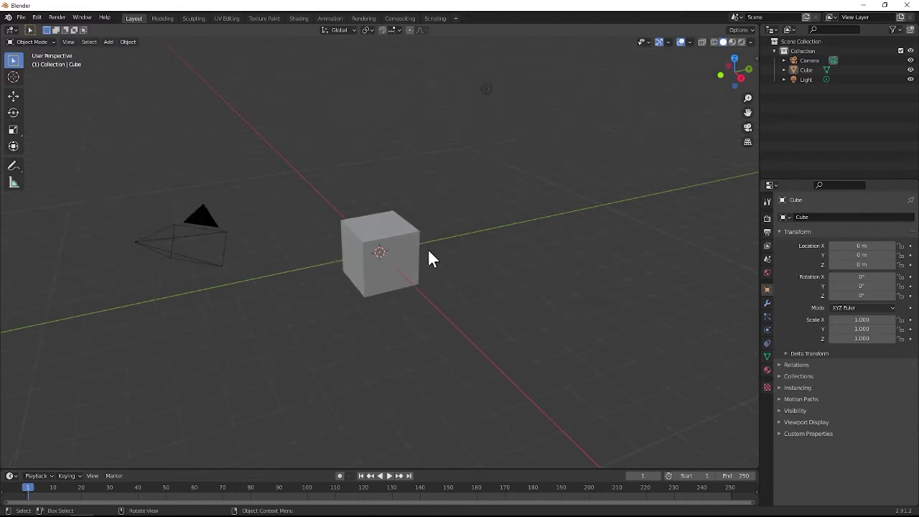
pyautogui.scroll(1, 428, 253)
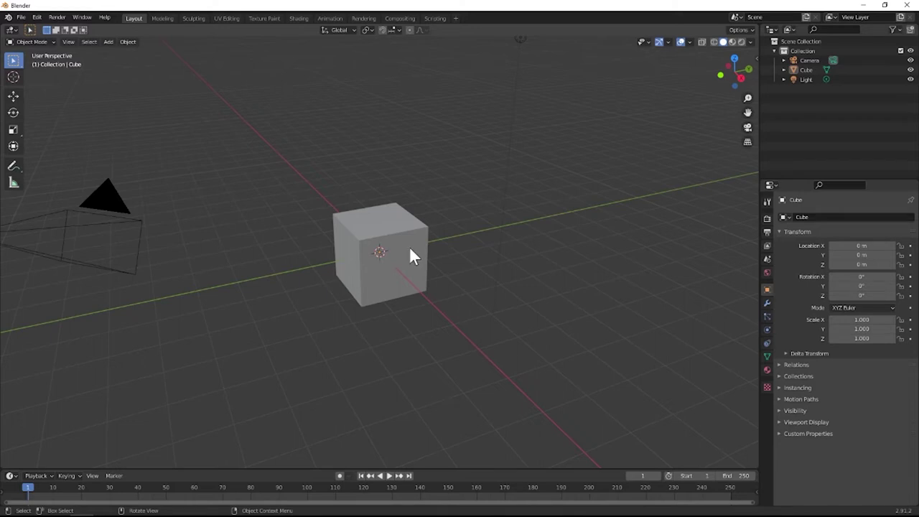
pyautogui.scroll(-2, 412, 249)
pyautogui.scroll(1, 413, 252)
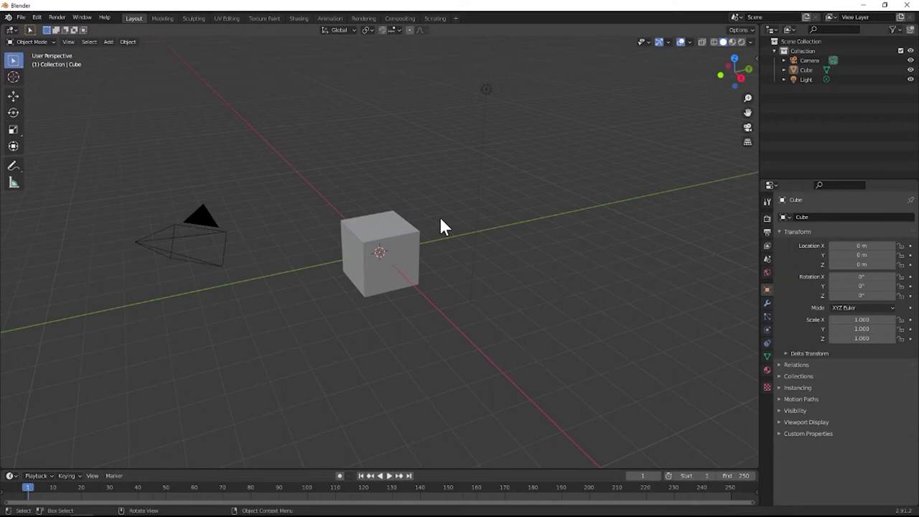
pyautogui.scroll(2, 365, 251)
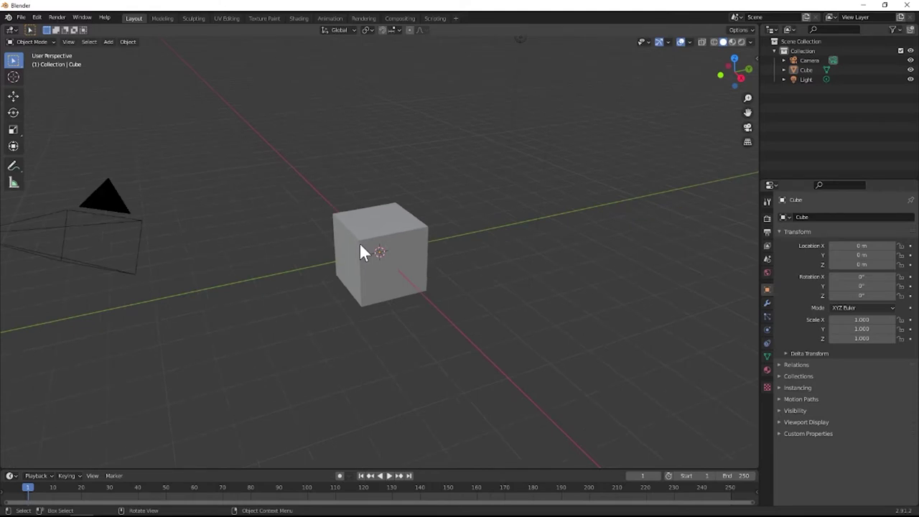
pyautogui.scroll(-1, 361, 245)
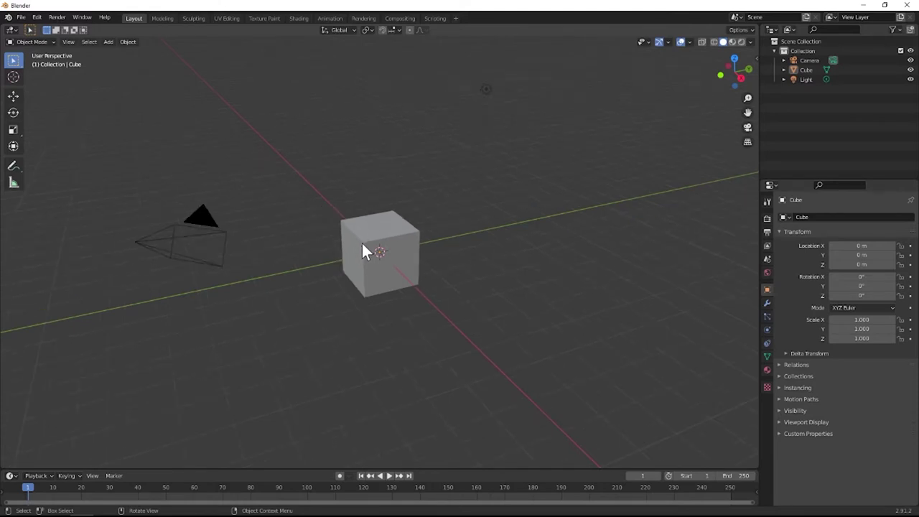
pyautogui.scroll(1, 370, 237)
pyautogui.scroll(-1, 370, 237)
# Delete the default camera and light from the scene, keeping only the cube.
pyautogui.click(160, 234)
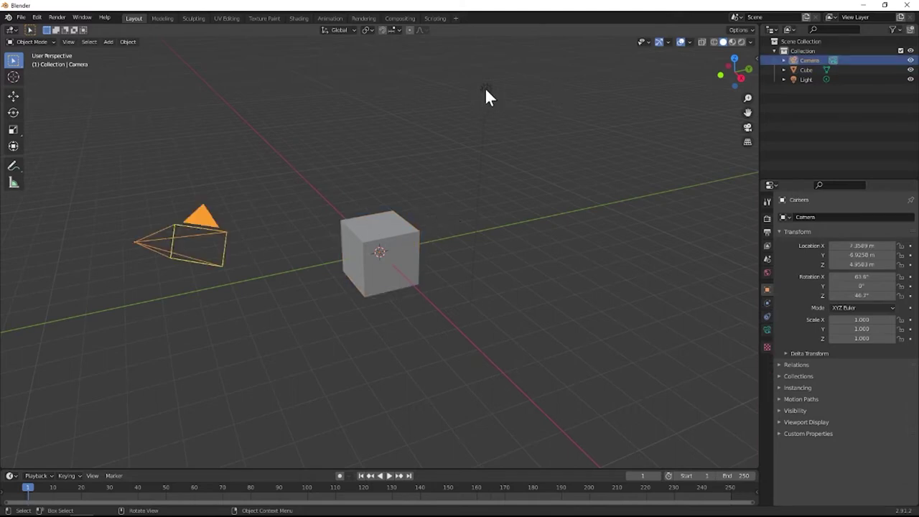
pyautogui.keyDown('shift'); pyautogui.click(486, 90); pyautogui.keyUp('shift')
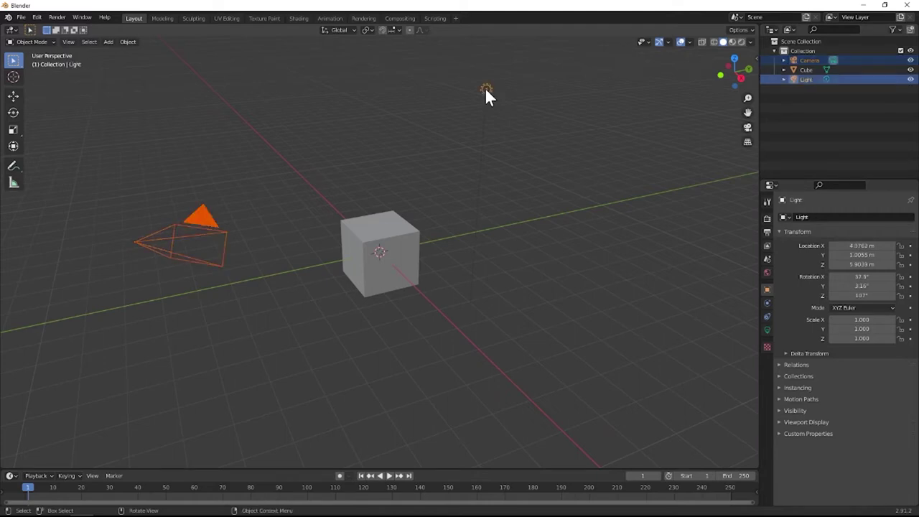
pyautogui.press('Delete')
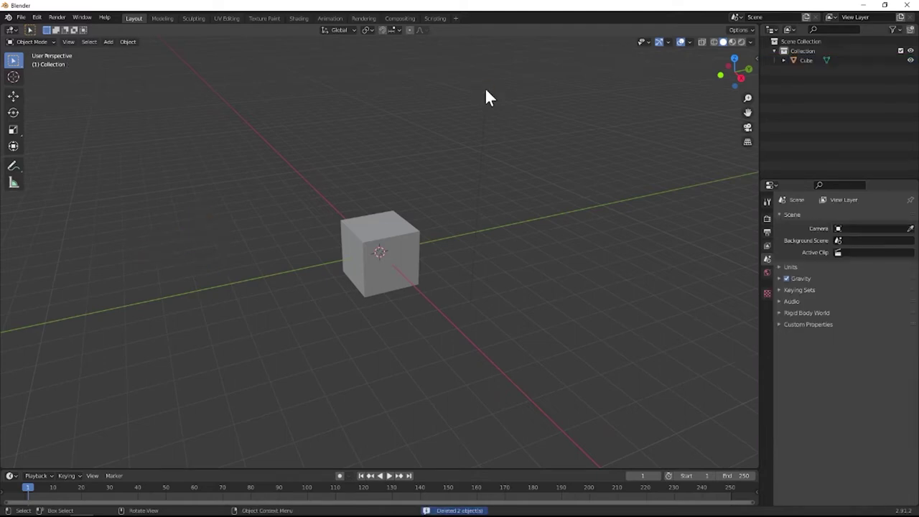
# In front view, add a centred vertical loop cut that splits the cube into two equal halves.
pyautogui.click(380, 248)
pyautogui.press('KP_1')
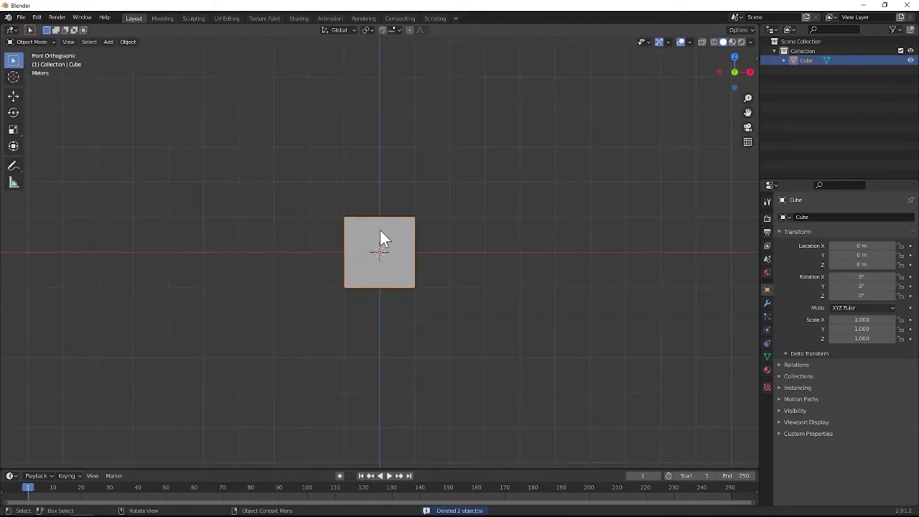
pyautogui.press('Tab')
pyautogui.hotkey('ctrl', 'r')
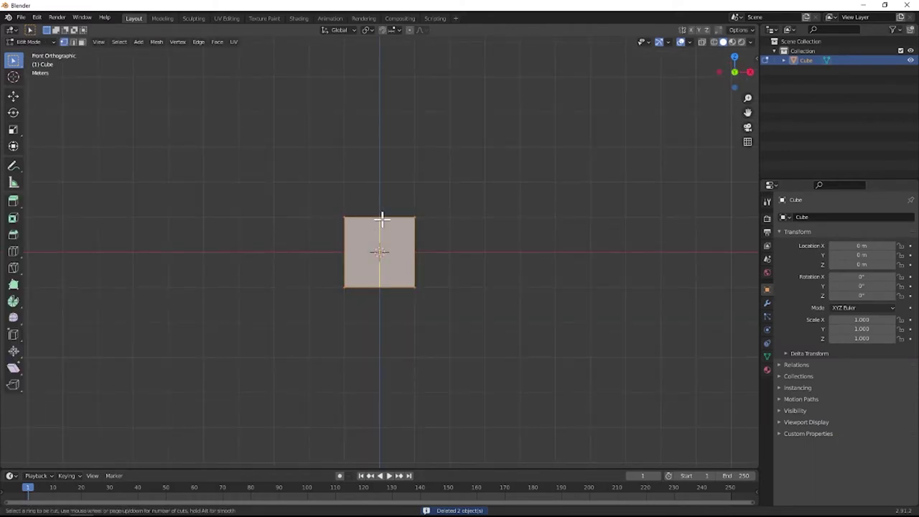
pyautogui.click(379, 216)
pyautogui.rightClick(396, 243)
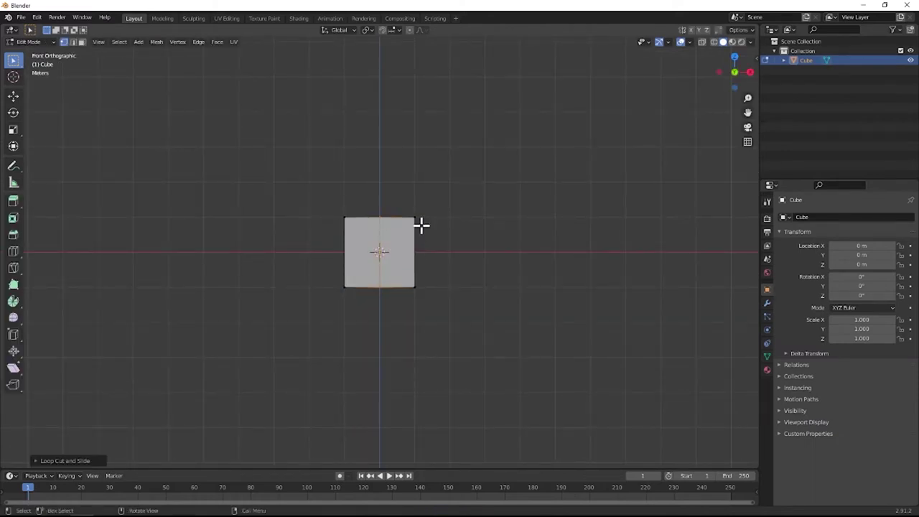
# Delete the vertices of the cube's +X half so only the -X half remains.
pyautogui.moveTo(466, 185); pyautogui.dragTo(401, 318)
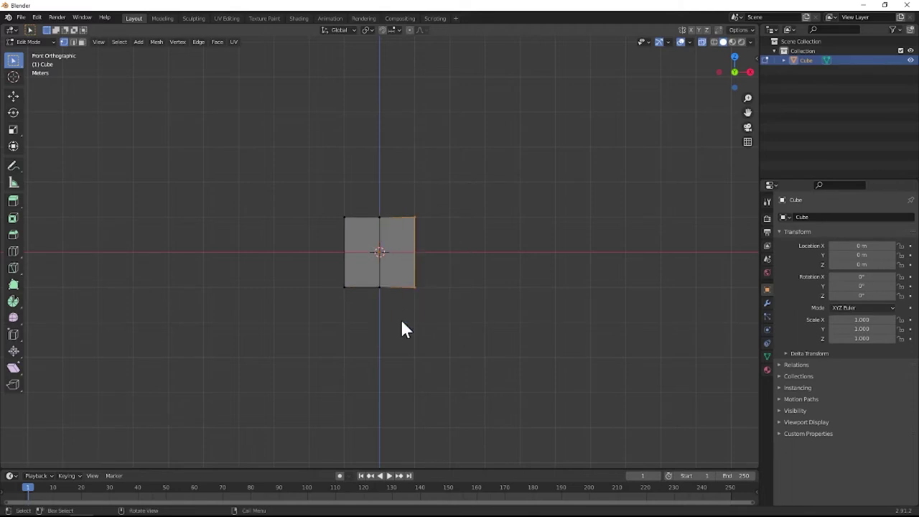
pyautogui.press('x')
pyautogui.click(404, 321)
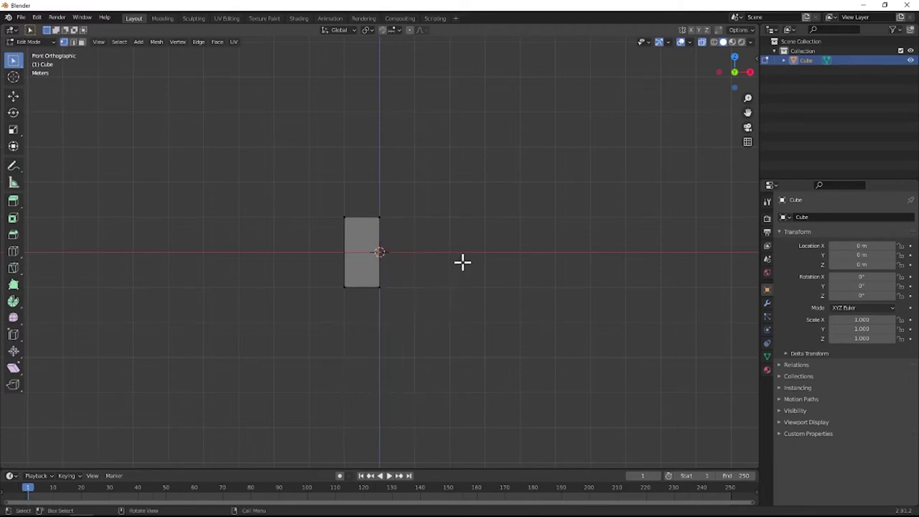
# Add a Mirror modifier on the X axis to the half cube and return to Object Mode.
pyautogui.click(767, 302)
pyautogui.click(797, 217)
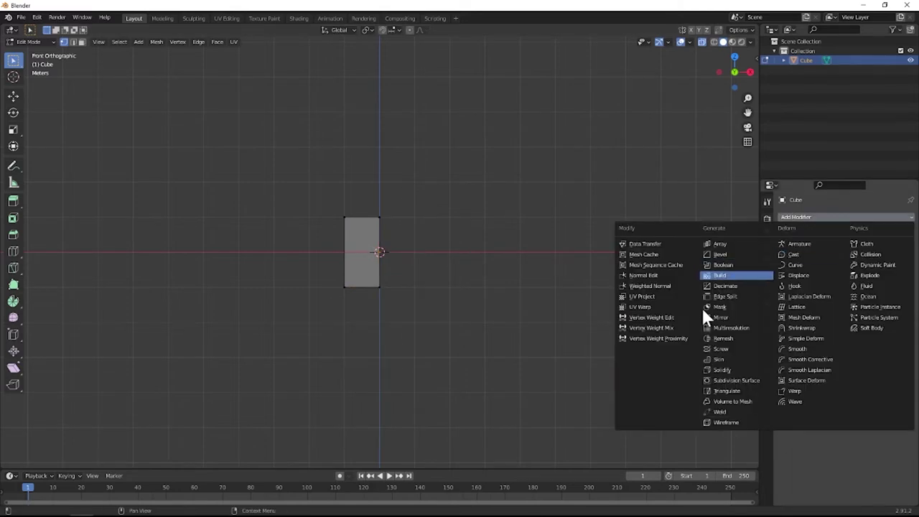
pyautogui.click(719, 317)
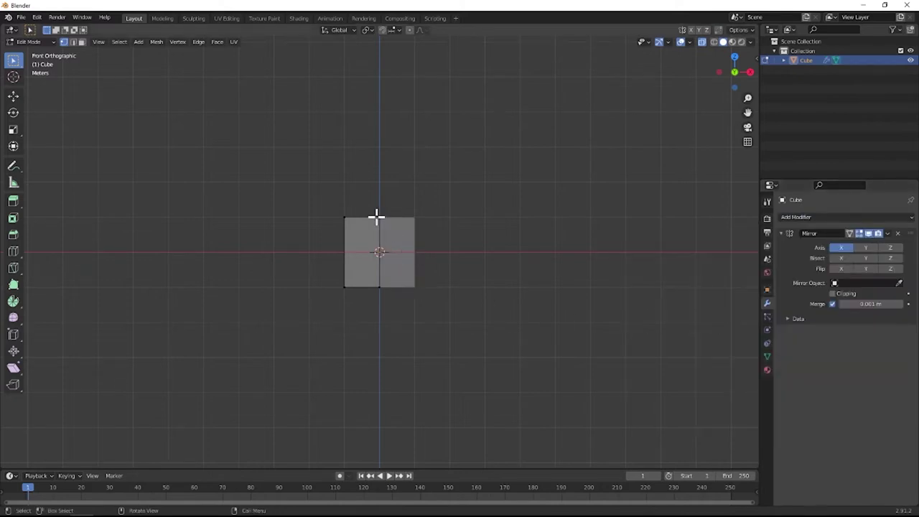
pyautogui.moveTo(375, 215); pyautogui.dragTo(406, 257, button='middle')
pyautogui.press('Tab')
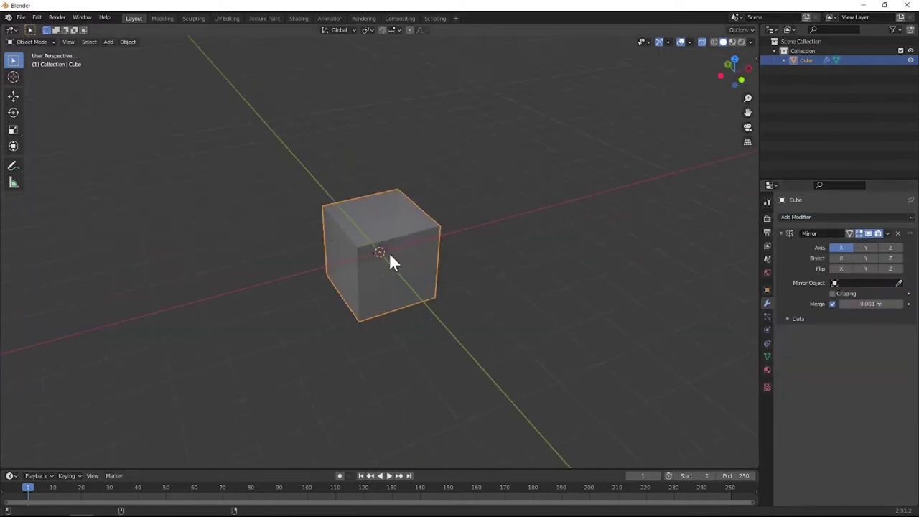
pyautogui.scroll(2, 391, 252)
pyautogui.moveTo(413, 259)
pyautogui.mouseDown(button='middle')
pyautogui.moveTo(302, 243)
pyautogui.moveTo(420, 242)
pyautogui.mouseUp(button='middle')
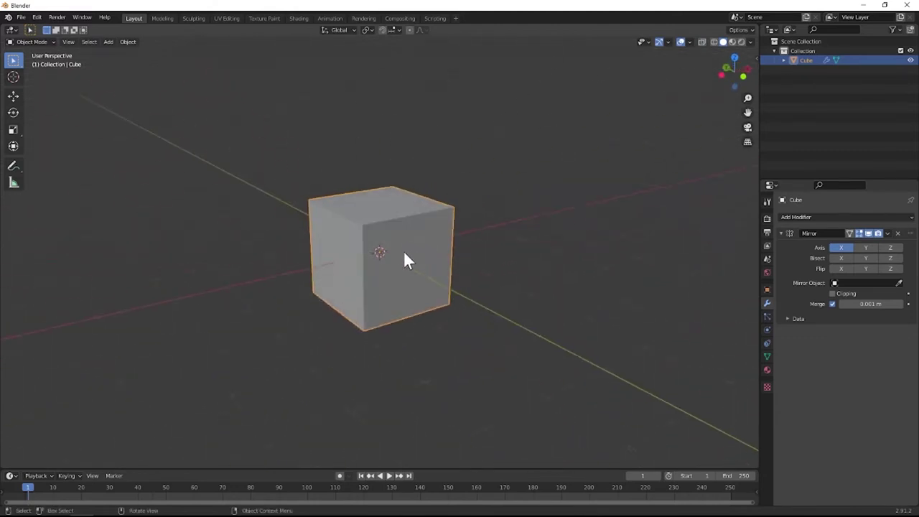
pyautogui.scroll(-2, 387, 263)
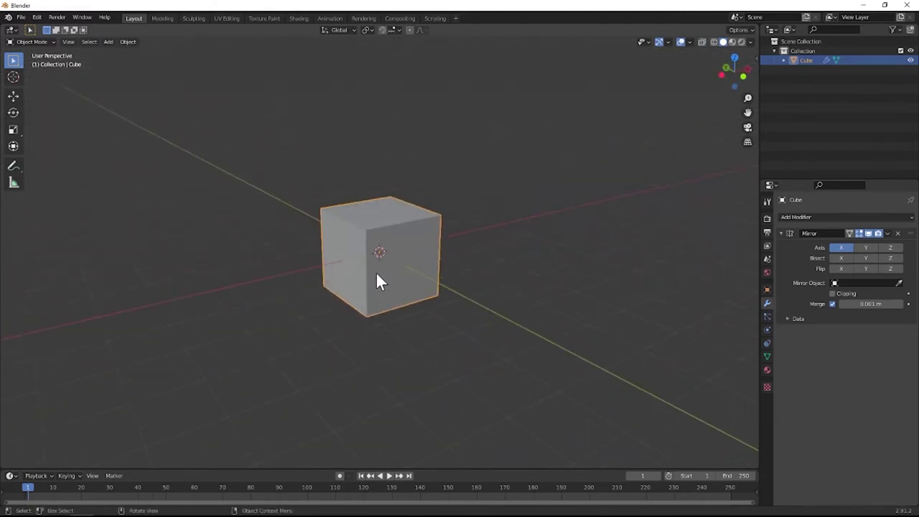
# In side view, extrude the cube's front (-Y) face outward by about twice the cube's original length.
pyautogui.press('Tab')
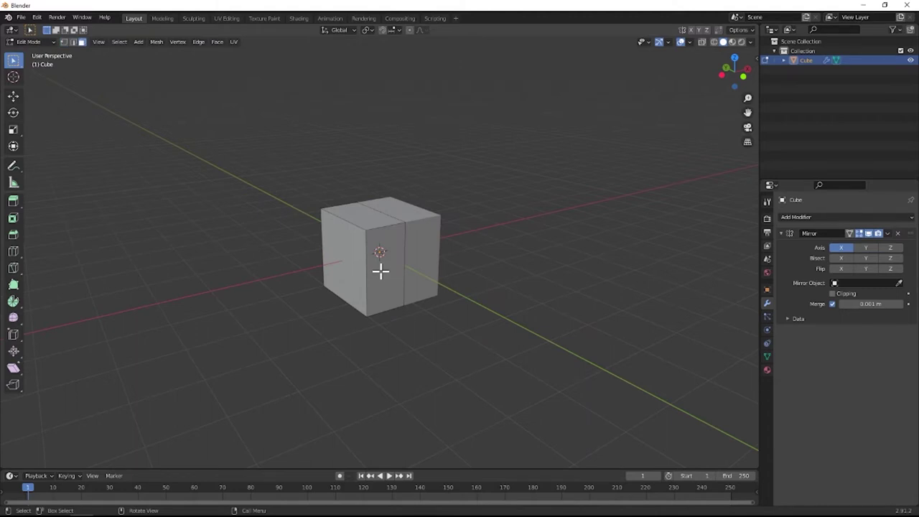
pyautogui.moveTo(380, 270); pyautogui.dragTo(410, 266, button='middle')
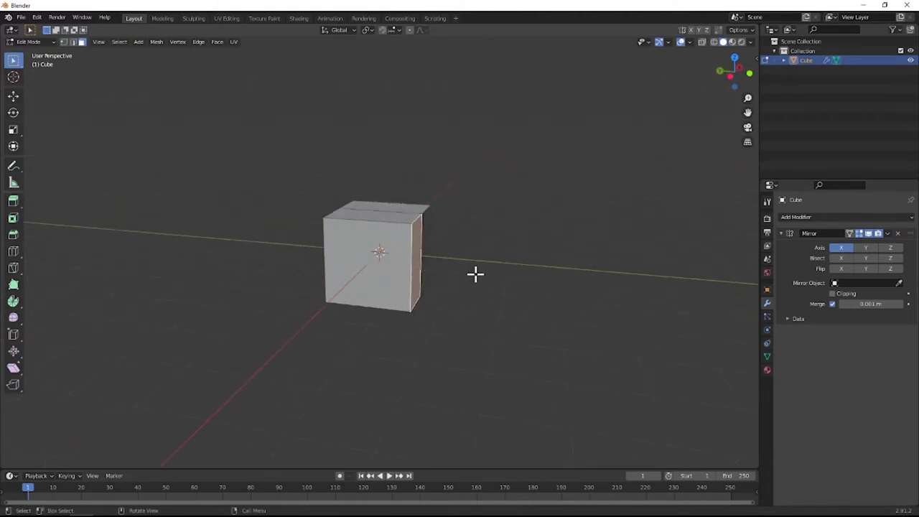
pyautogui.keyDown('alt'); pyautogui.moveTo(476, 273); pyautogui.dragTo(283, 297, button='middle'); pyautogui.keyUp('alt')
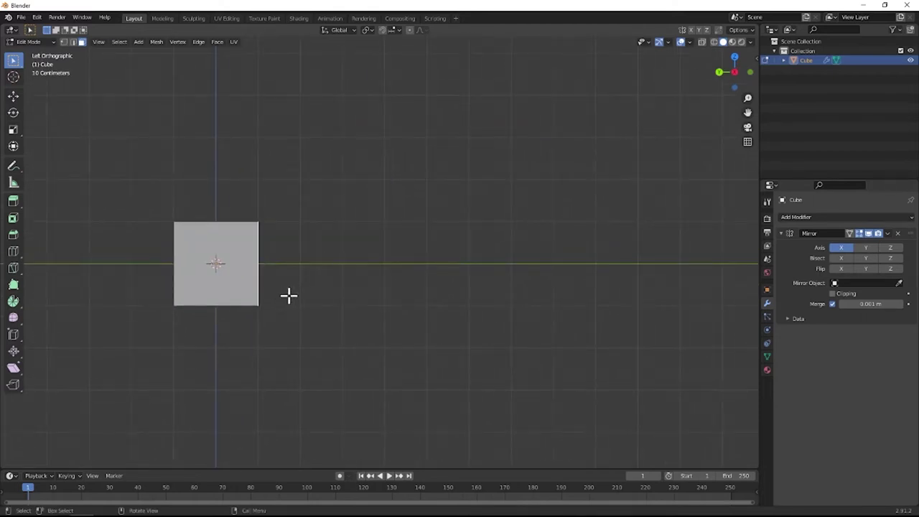
pyautogui.press('e')
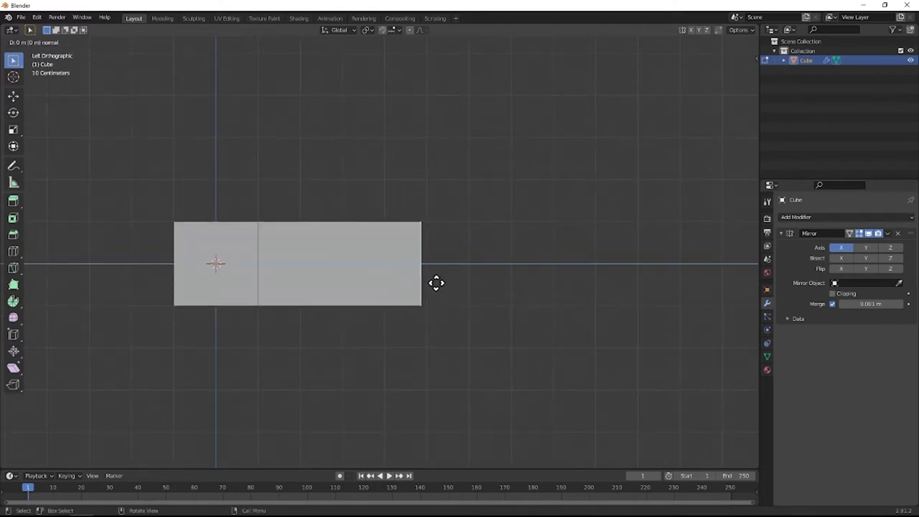
pyautogui.click(436, 283)
# Extrude the cube's back (+Y) face outward by about one and a half times the cube's original length.
pyautogui.moveTo(210, 269); pyautogui.dragTo(369, 263, button='middle')
pyautogui.press('`')
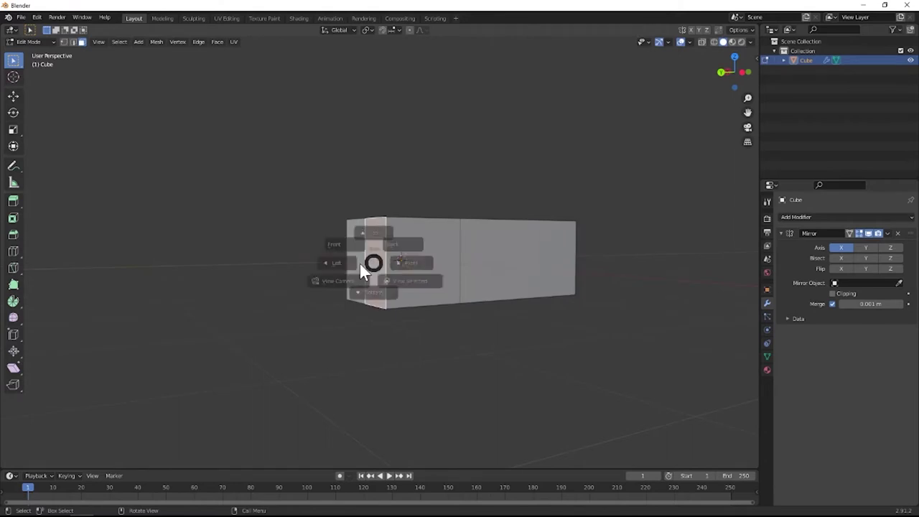
pyautogui.click(338, 259)
pyautogui.press('e')
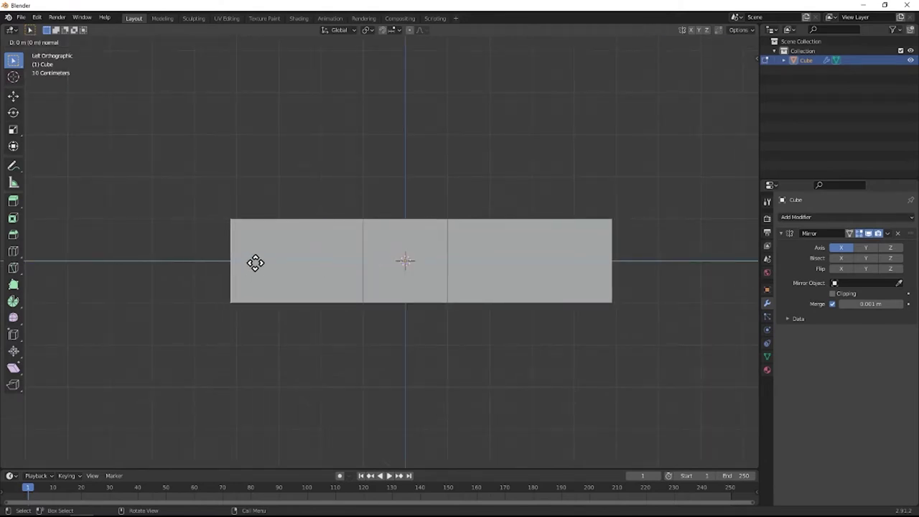
pyautogui.click(253, 268)
pyautogui.scroll(-1, 253, 267)
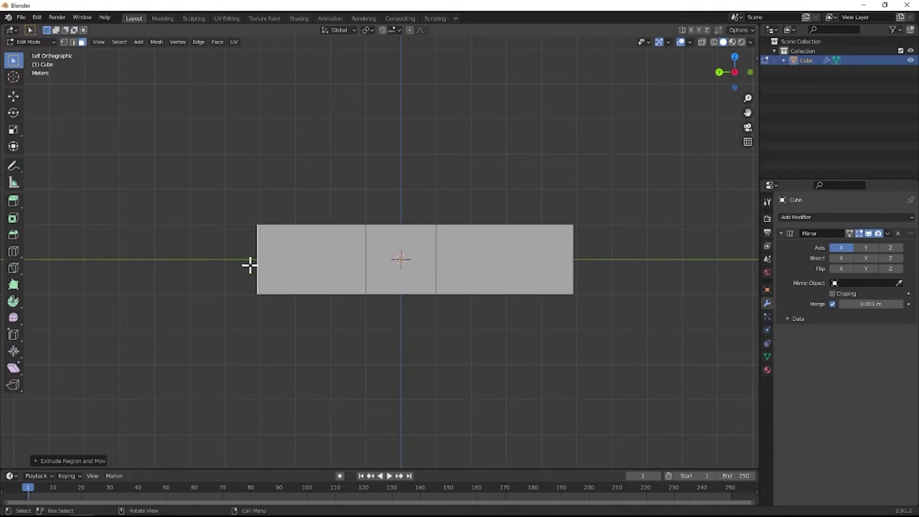
# Extrude the back (+Y) end face again to add a shorter segment about one cube length long.
pyautogui.hotkey('alt', 'z')
pyautogui.hotkey('alt', 'z')
pyautogui.hotkey('alt', 'z')
pyautogui.moveTo(241, 248); pyautogui.dragTo(268, 279)
pyautogui.keyDown('shift'); pyautogui.moveTo(211, 266); pyautogui.dragTo(244, 274, button='middle'); pyautogui.keyUp('shift')
pyautogui.hotkey('alt', 'z')
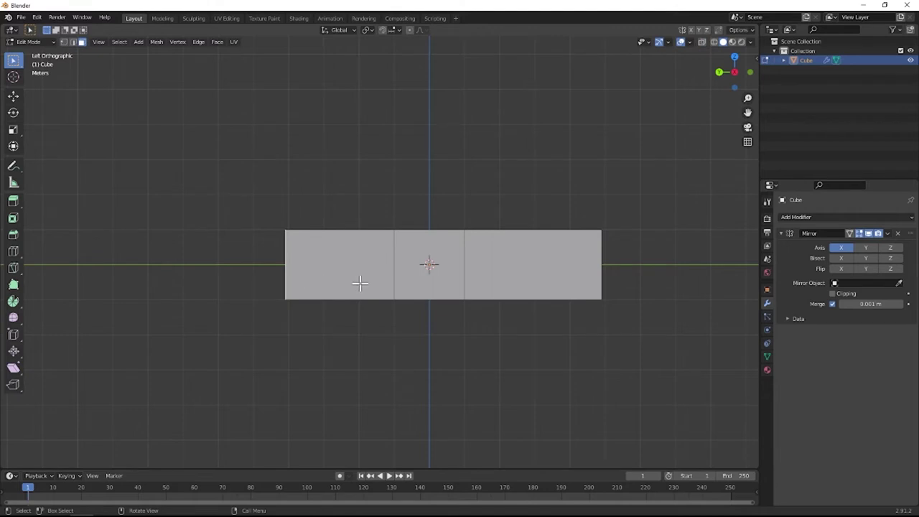
pyautogui.press('e')
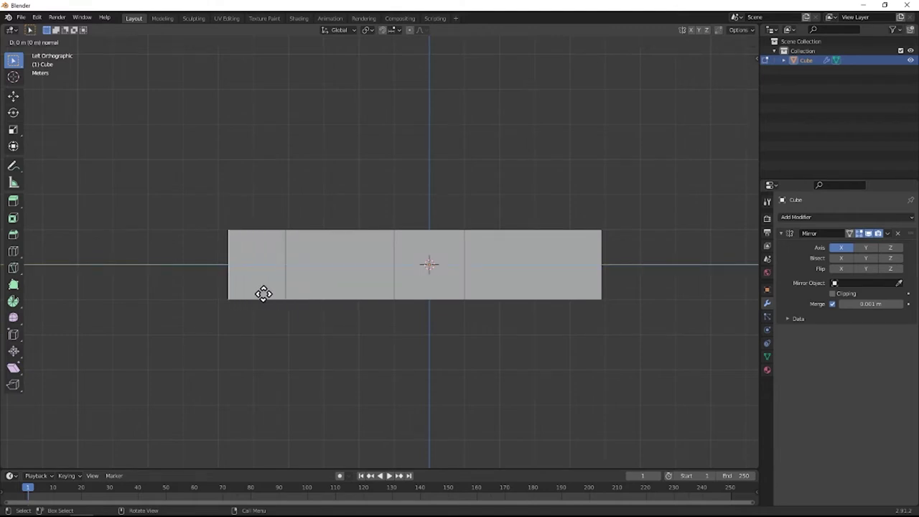
pyautogui.click(253, 299)
# Extrude the front (-Y) end face again to add a segment about three quarters of a cube length long.
pyautogui.keyDown('shift'); pyautogui.moveTo(366, 266); pyautogui.dragTo(293, 274, button='middle'); pyautogui.keyUp('shift')
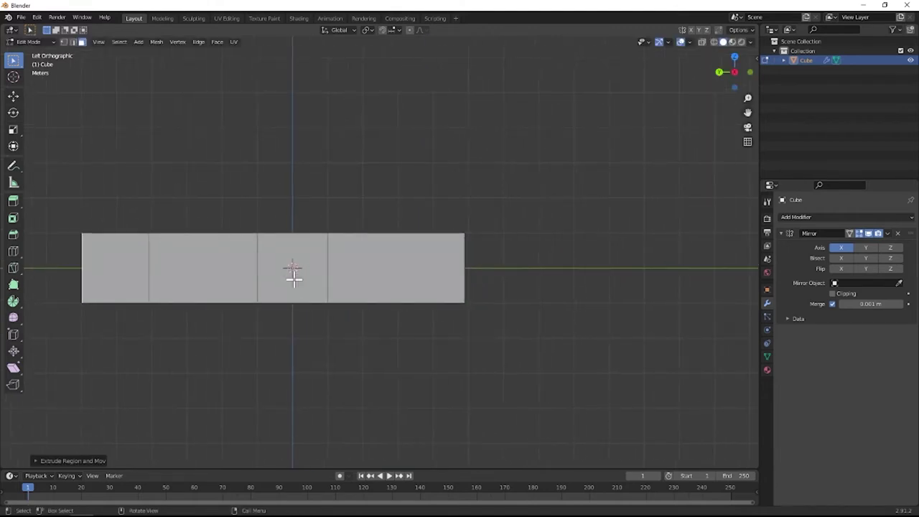
pyautogui.hotkey('alt', 'z')
pyautogui.moveTo(448, 255); pyautogui.dragTo(482, 282)
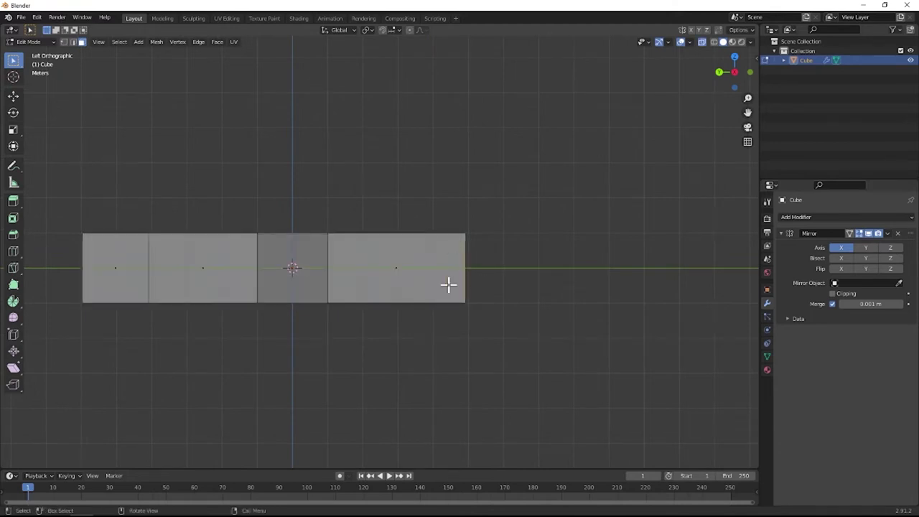
pyautogui.press('e')
pyautogui.click(499, 287)
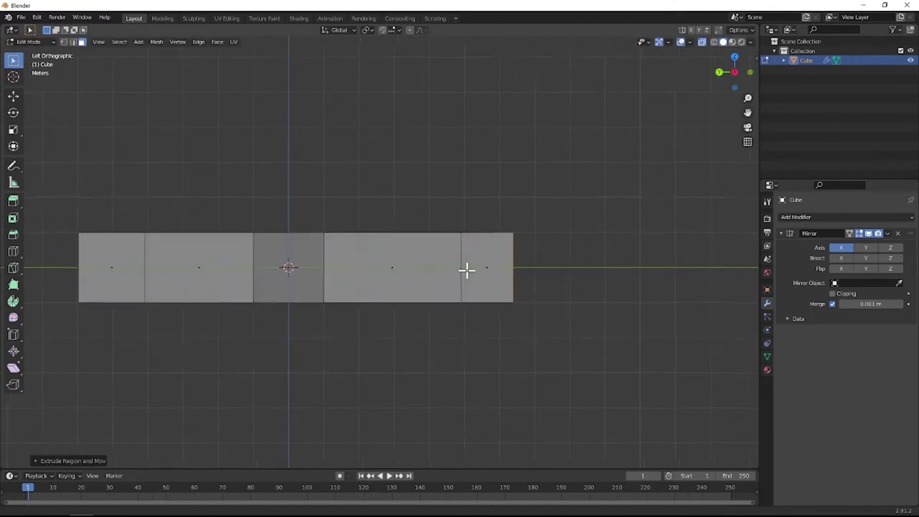
# Extrude the whole row of underside faces downward by about a third of the cube's height.
pyautogui.keyDown('shift'); pyautogui.moveTo(534, 270); pyautogui.dragTo(428, 275, button='middle'); pyautogui.keyUp('shift')
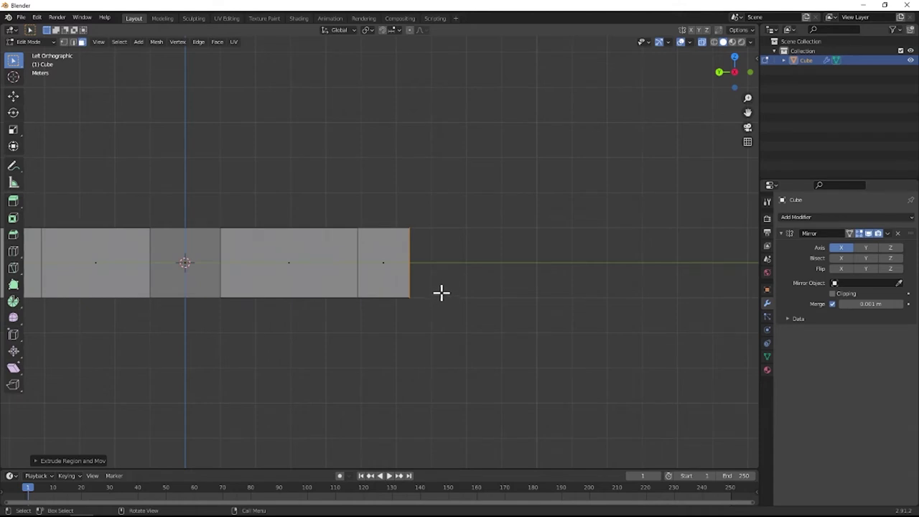
pyautogui.moveTo(400, 290); pyautogui.dragTo(381, 267, button='middle')
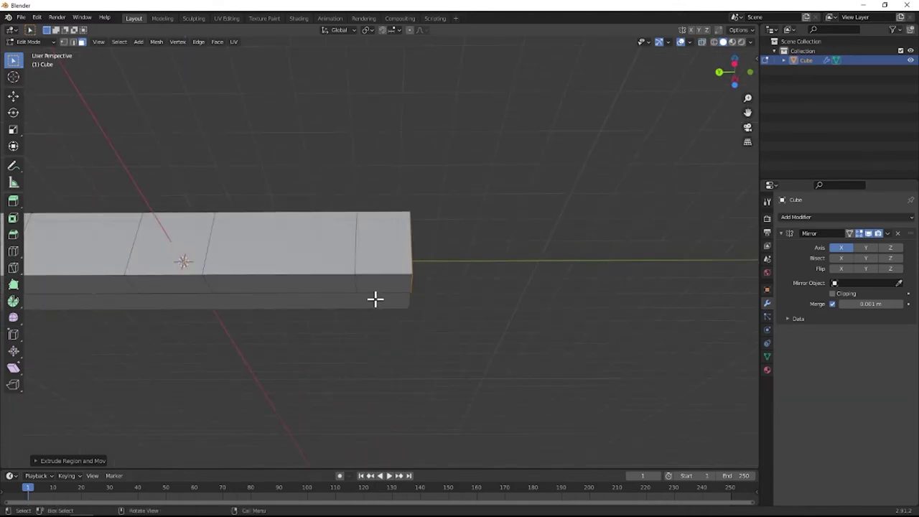
pyautogui.click(381, 282)
pyautogui.press('Home')
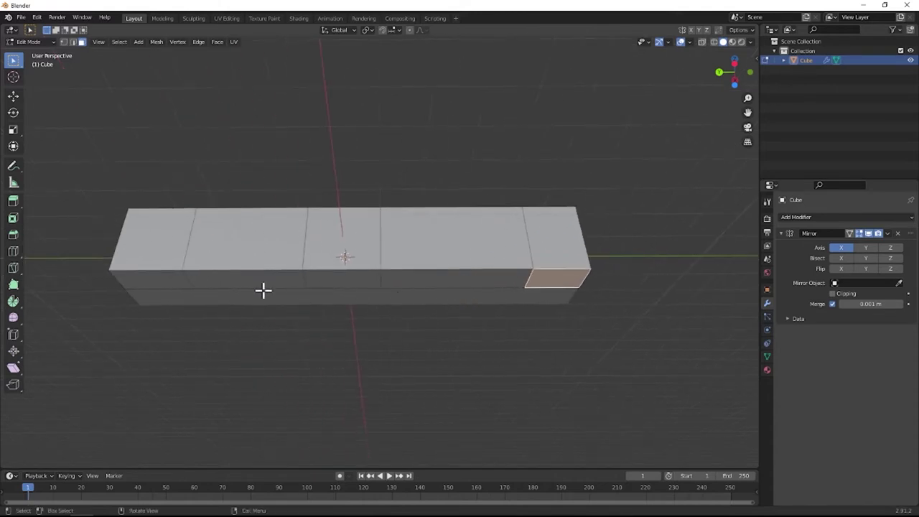
pyautogui.keyDown('alt'); pyautogui.click(179, 277); pyautogui.keyUp('alt')
pyautogui.click(563, 279)
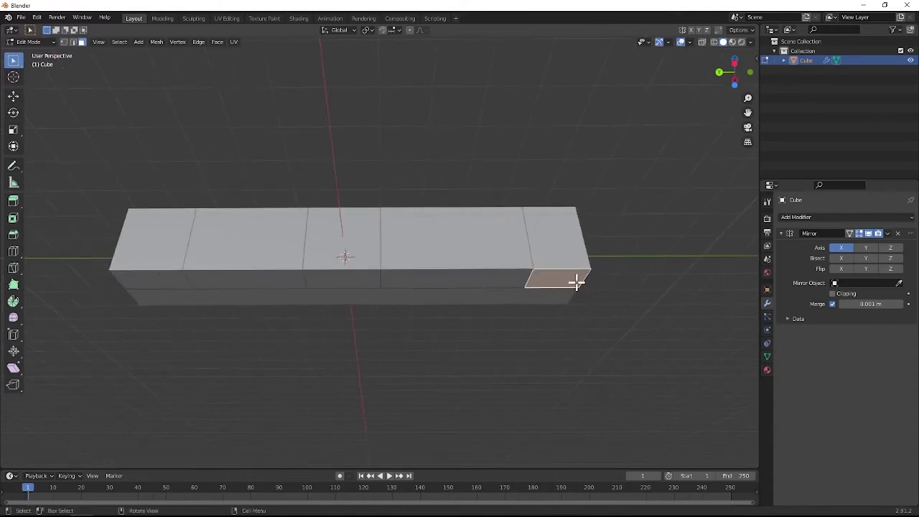
pyautogui.keyDown('ctrl'); pyautogui.click(154, 282); pyautogui.keyUp('ctrl')
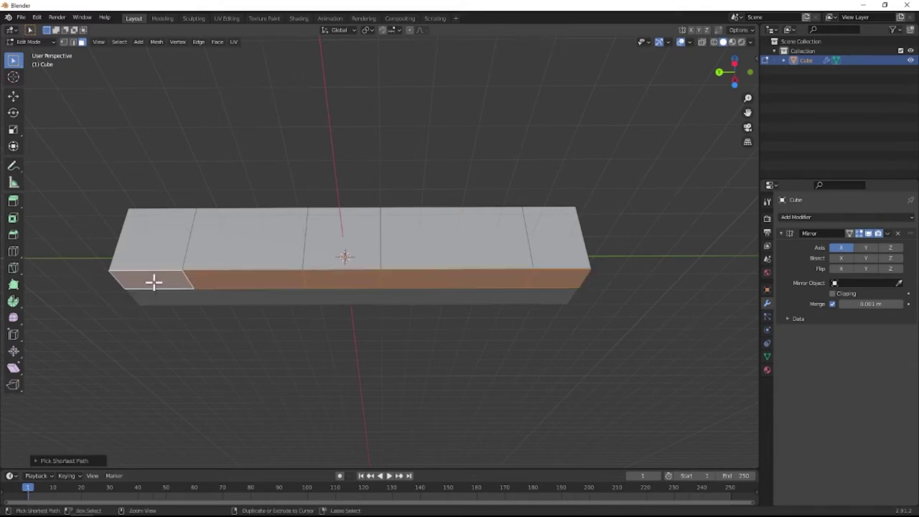
pyautogui.moveTo(313, 269); pyautogui.dragTo(324, 276, button='middle')
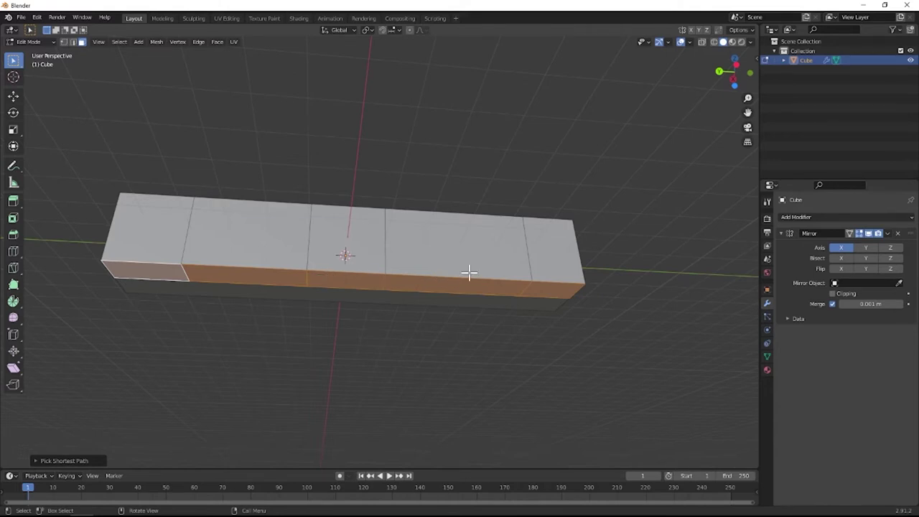
pyautogui.moveTo(435, 240); pyautogui.dragTo(431, 250, button='middle')
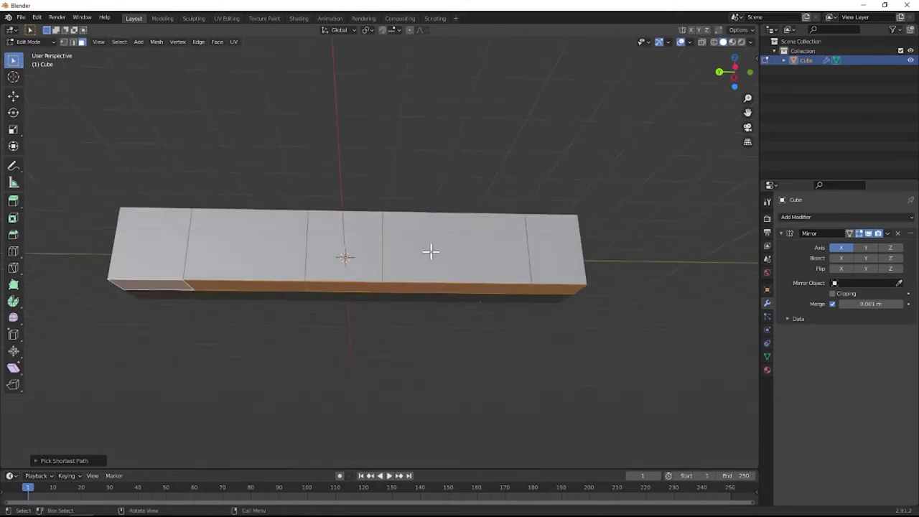
pyautogui.press('e')
pyautogui.click(431, 272)
# In side view, move the upper front (-Y) end face outward along Y by about 1.5 m, leaving a slanted face beneath it.
pyautogui.moveTo(505, 266); pyautogui.dragTo(462, 287, button='middle')
pyautogui.click(433, 277)
pyautogui.press('`')
pyautogui.click(482, 271)
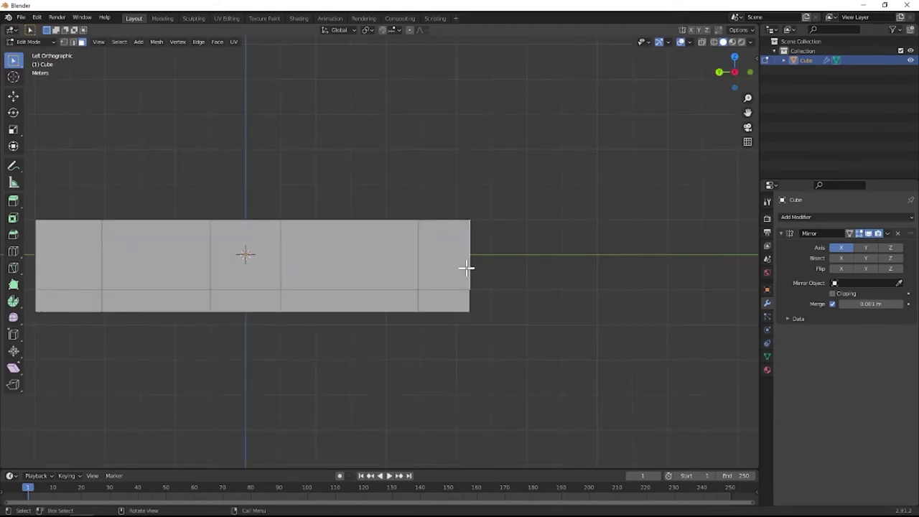
pyautogui.press('g')
pyautogui.press('y')
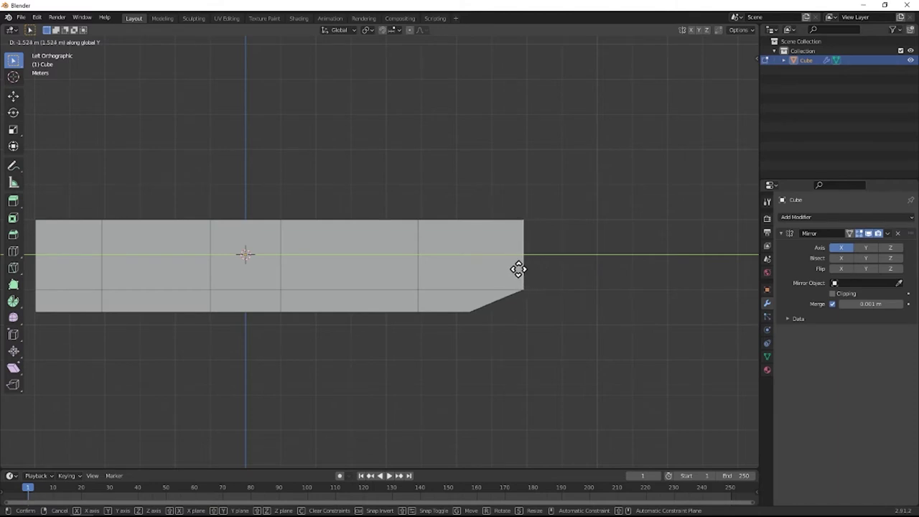
pyautogui.click(513, 268)
# Extrude the front end face and the slanted face below it along their normals by about 1.29.
pyautogui.moveTo(513, 269); pyautogui.dragTo(469, 302, button='middle')
pyautogui.keyDown('shift'); pyautogui.click(445, 304); pyautogui.keyUp('shift')
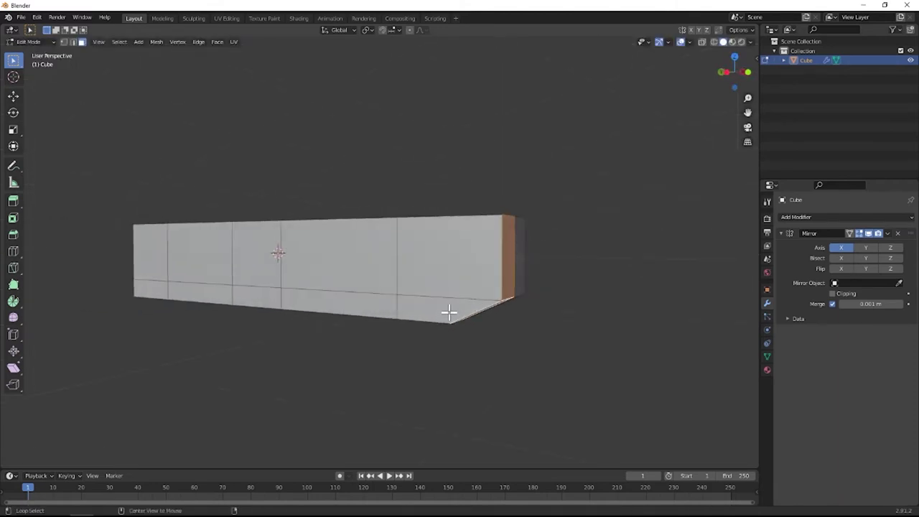
pyautogui.hotkey('alt', 'e')
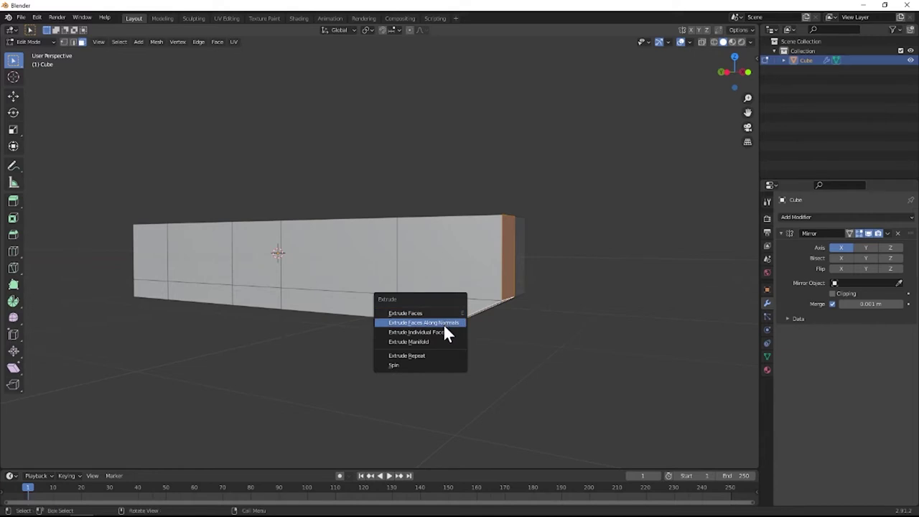
pyautogui.click(444, 323)
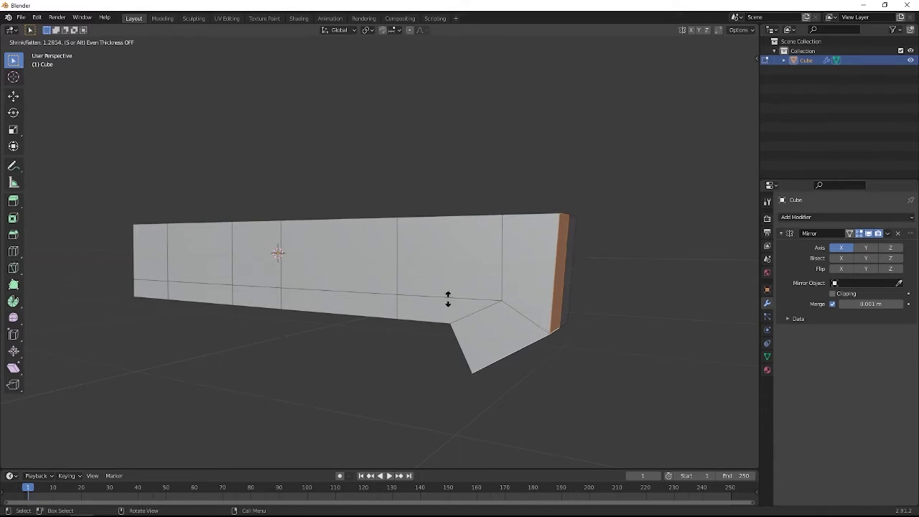
pyautogui.click(448, 300)
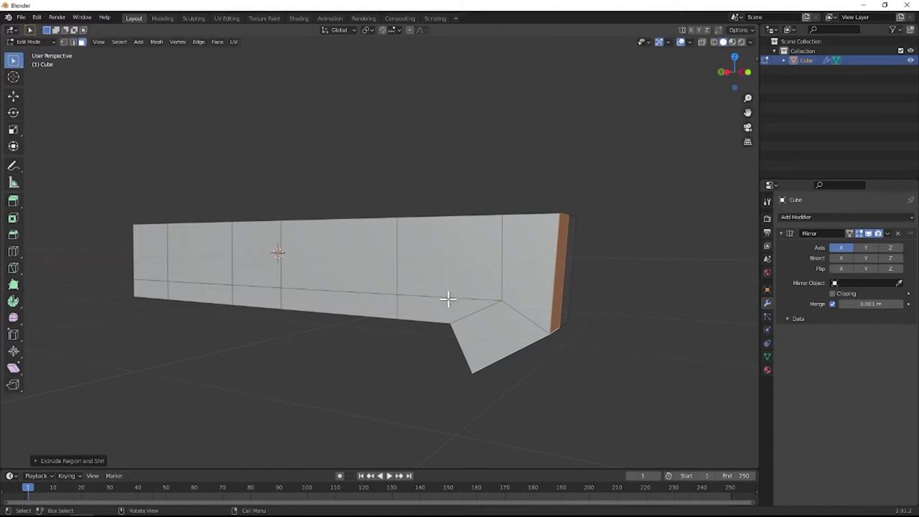
# Extrude the same front and slanted faces again, moving the new segment outward along -Y only.
pyautogui.moveTo(508, 290); pyautogui.dragTo(554, 291, button='middle')
pyautogui.press('e')
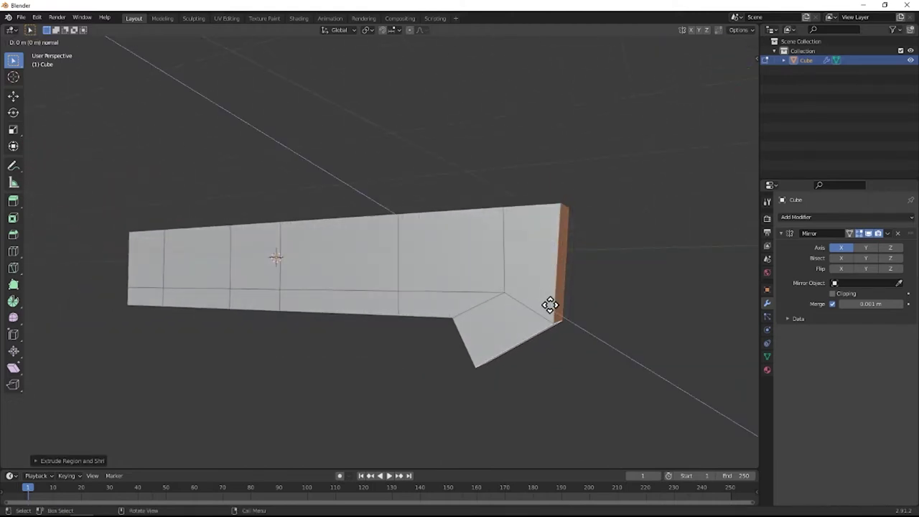
pyautogui.rightClick(549, 305)
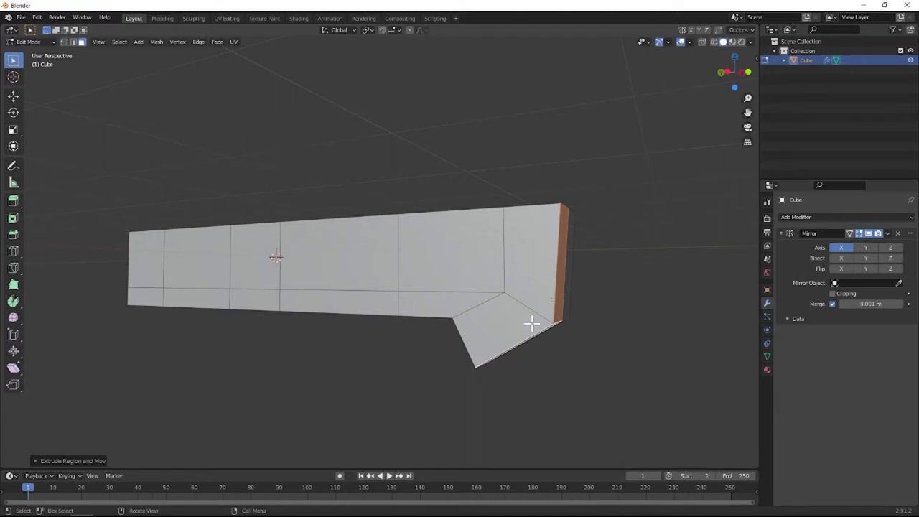
pyautogui.press('g')
pyautogui.press('y')
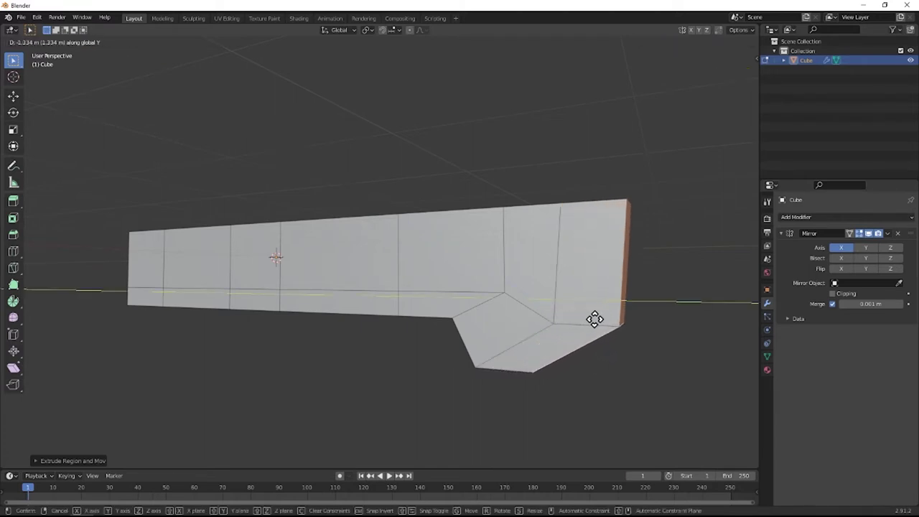
pyautogui.click(641, 317)
# Move the lower rear edge of the protruding head section forward along Y to slope its back.
pyautogui.moveTo(570, 324); pyautogui.dragTo(511, 349, button='middle')
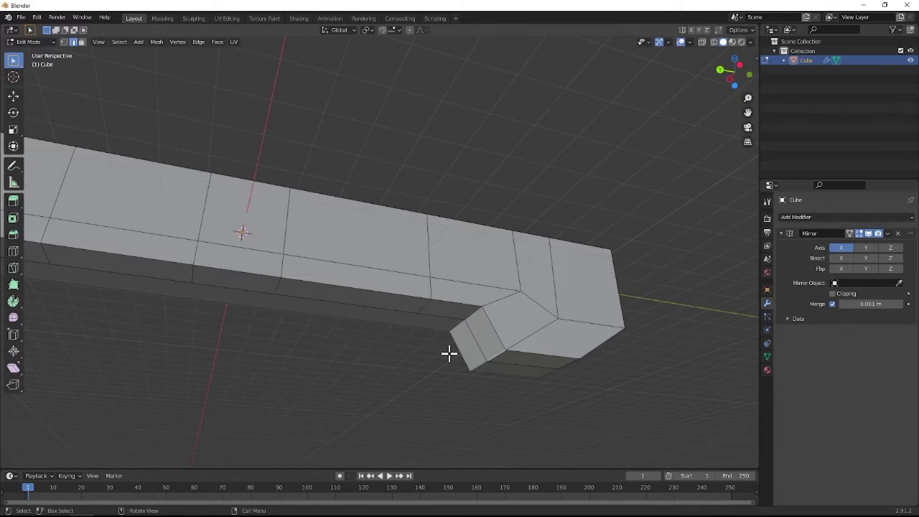
pyautogui.press('g')
pyautogui.press('y')
pyautogui.click(482, 352)
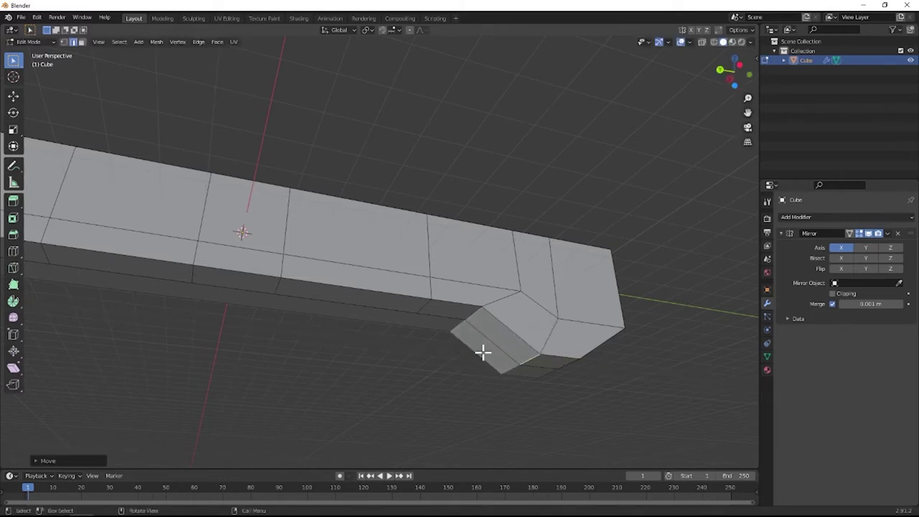
# Add a horizontal loop cut around the body and slide it down close to the lower edge loop.
pyautogui.press('3')
pyautogui.moveTo(568, 323); pyautogui.dragTo(547, 304, button='middle')
pyautogui.hotkey('ctrl', 'r')
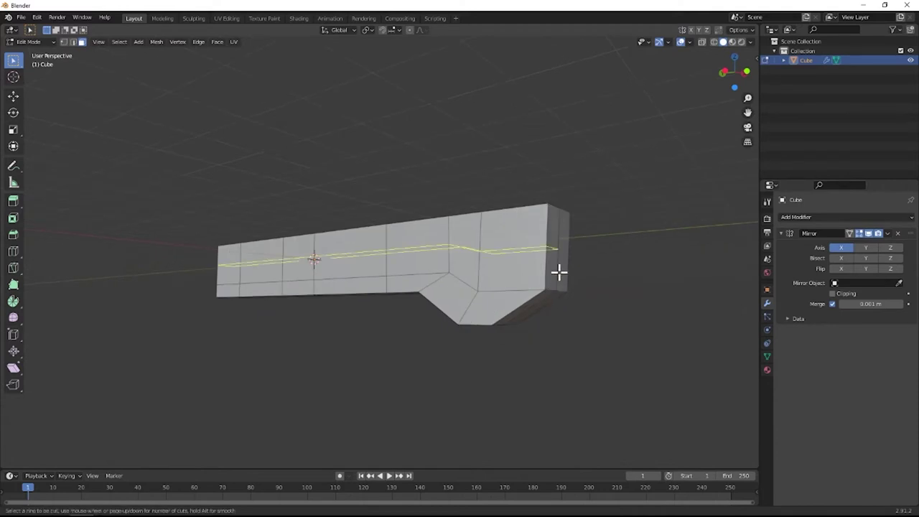
pyautogui.click(554, 261)
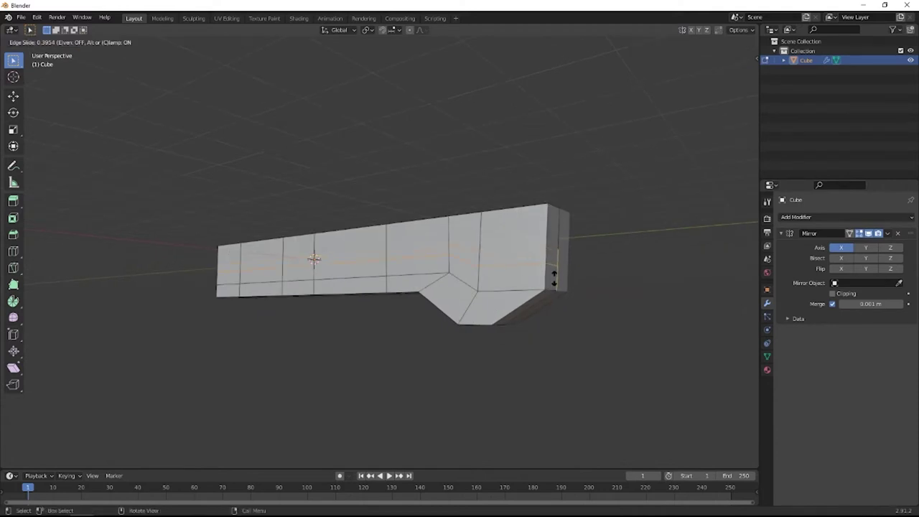
pyautogui.click(553, 279)
# Extrude the head's upper and lower bands of side and front faces along normals by about 0.65, leaving the middle band recessed.
pyautogui.click(525, 227)
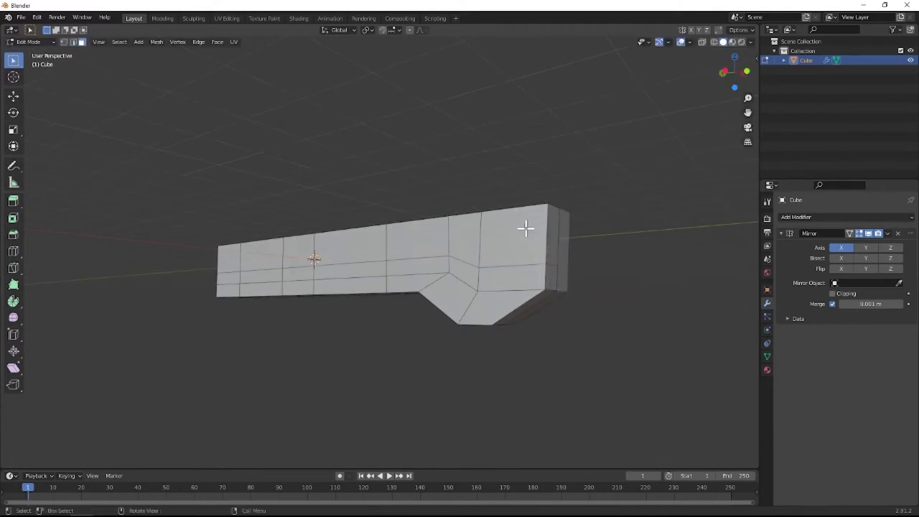
pyautogui.click(453, 243)
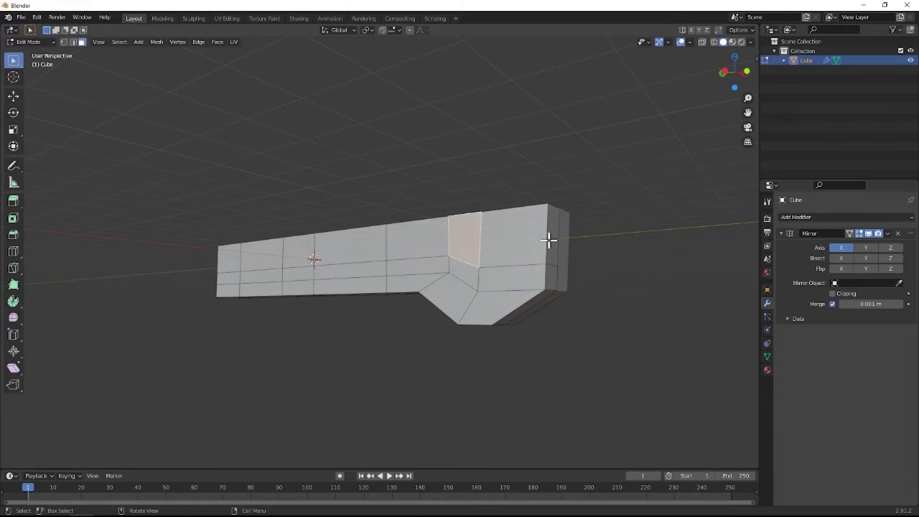
pyautogui.keyDown('ctrl'); pyautogui.click(549, 242); pyautogui.keyUp('ctrl')
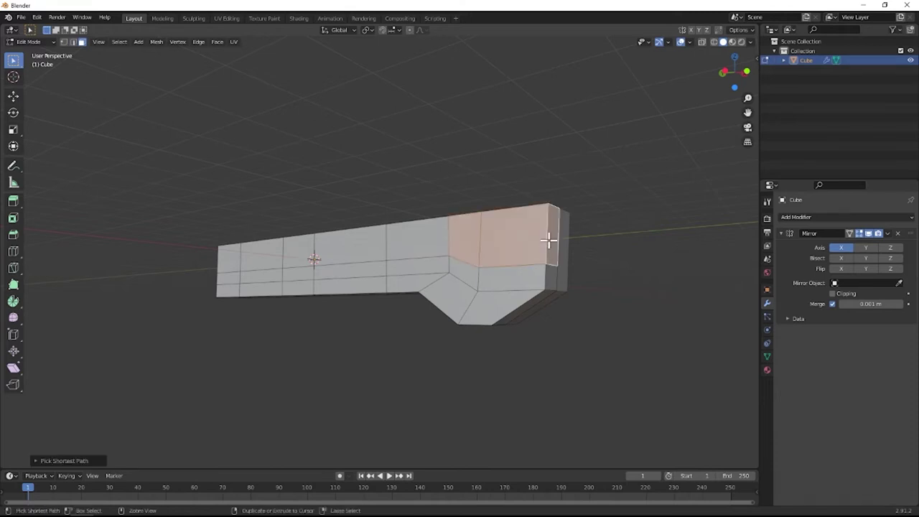
pyautogui.keyDown('shift'); pyautogui.click(447, 302); pyautogui.keyUp('shift')
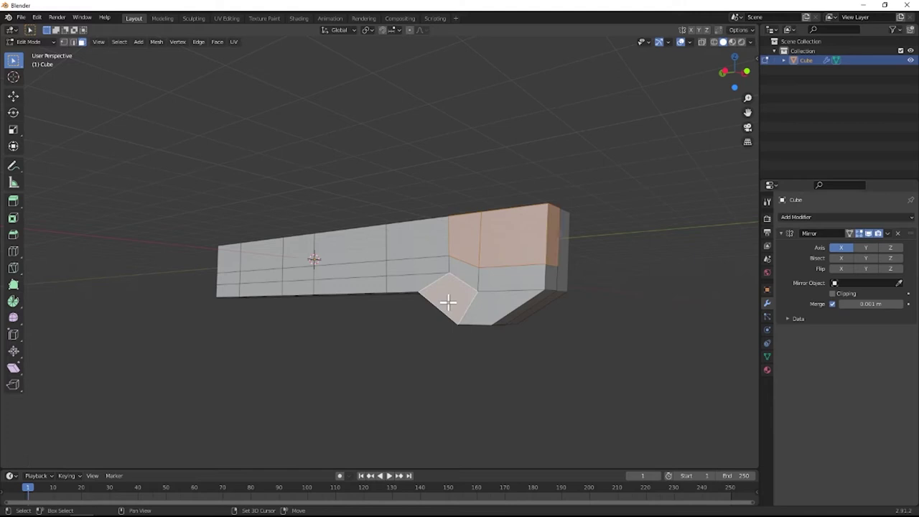
pyautogui.keyDown('ctrl'); pyautogui.click(532, 307); pyautogui.keyUp('ctrl')
pyautogui.moveTo(515, 310); pyautogui.dragTo(507, 322, button='middle')
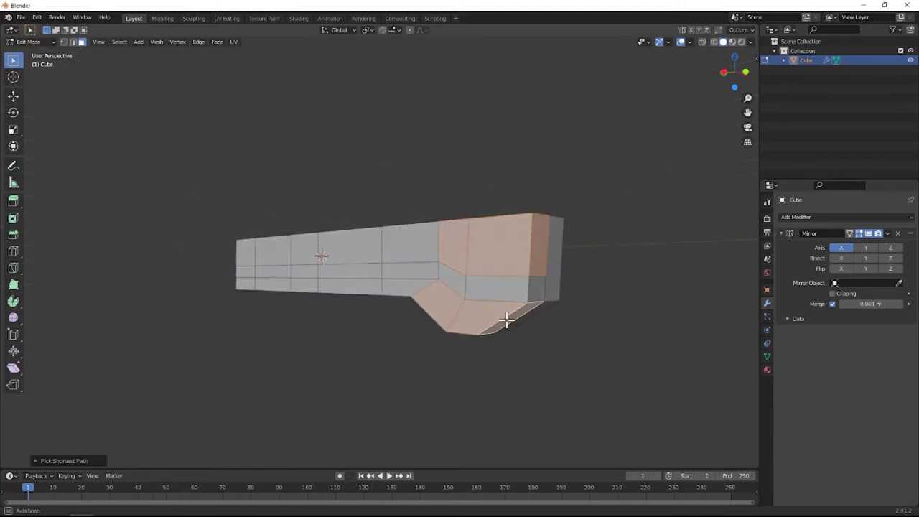
pyautogui.hotkey('alt', 'e')
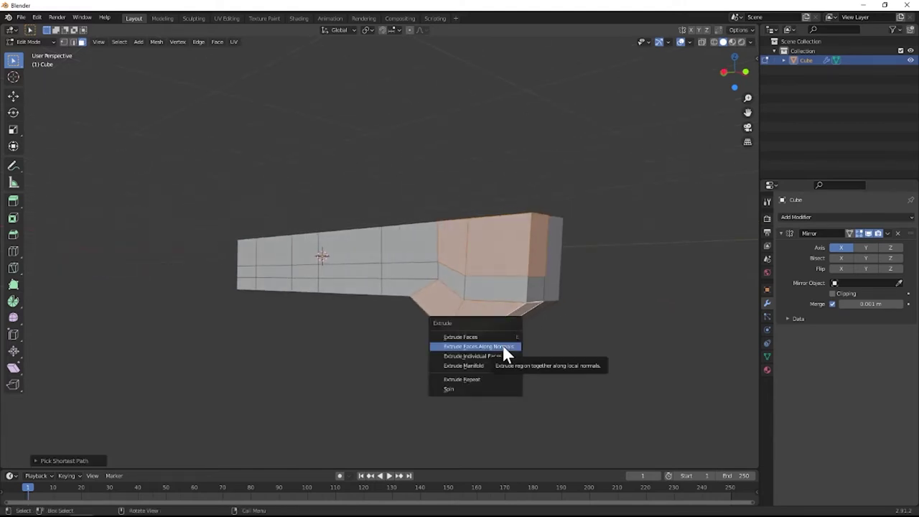
pyautogui.click(504, 346)
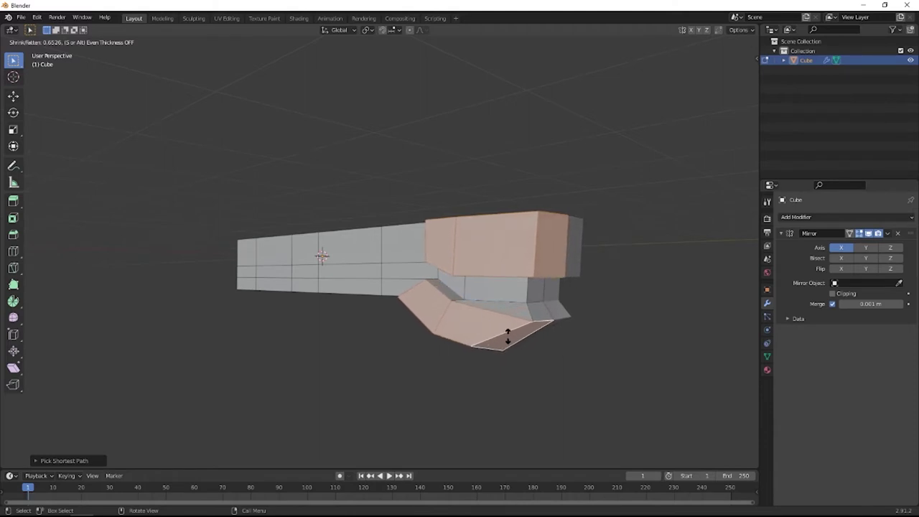
pyautogui.click(508, 337)
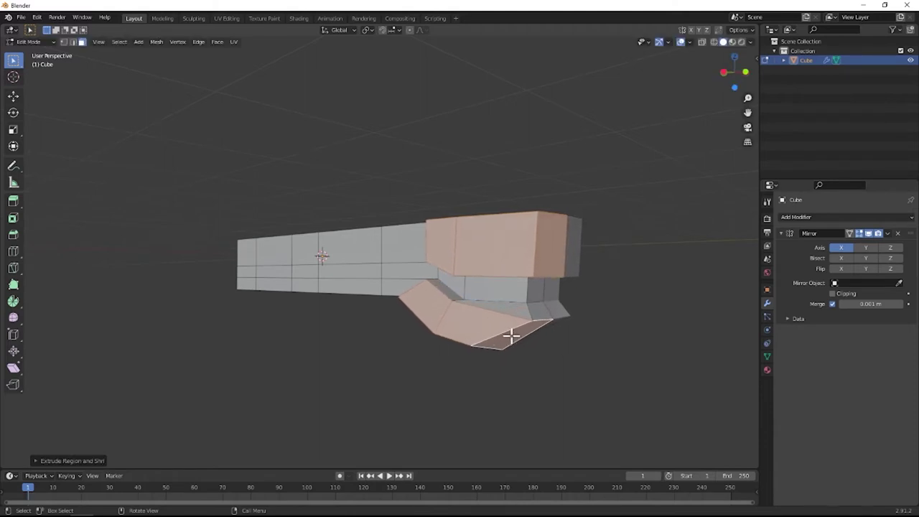
# Move the front faces of the upper and lower jaws outward along -Y by about 1.5 m.
pyautogui.click(554, 250)
pyautogui.click(549, 251)
pyautogui.moveTo(550, 250); pyautogui.dragTo(521, 293, button='middle')
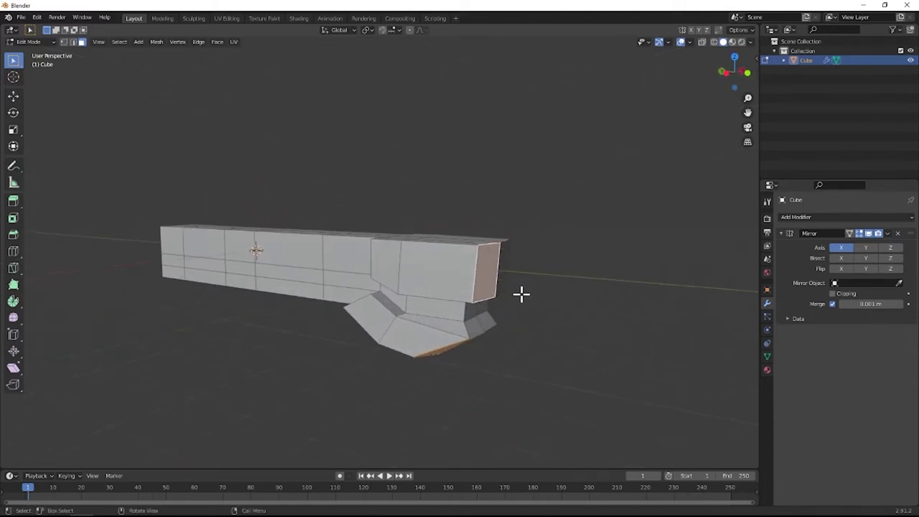
pyautogui.press('g')
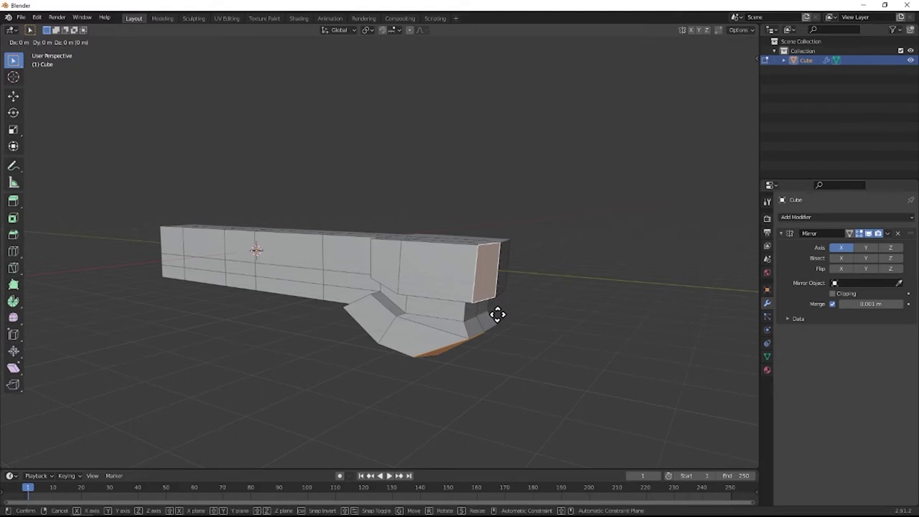
pyautogui.press('y')
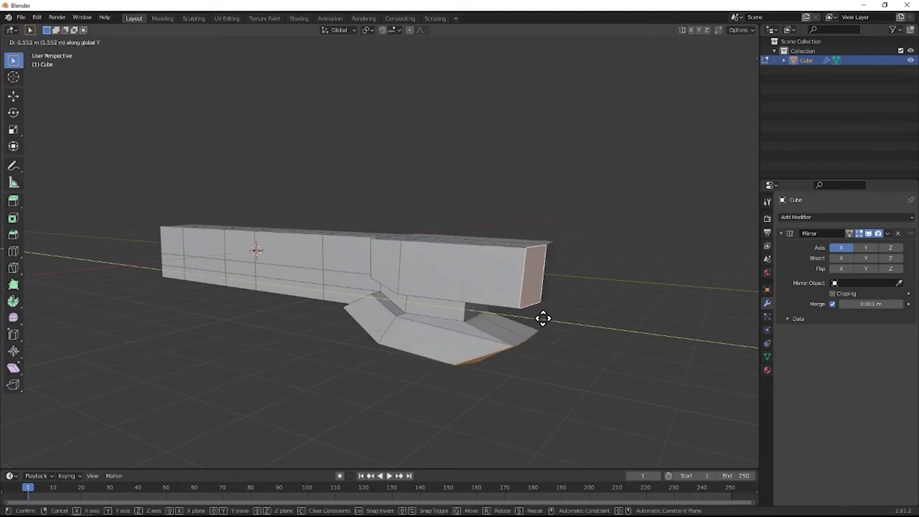
pyautogui.click(432, 331)
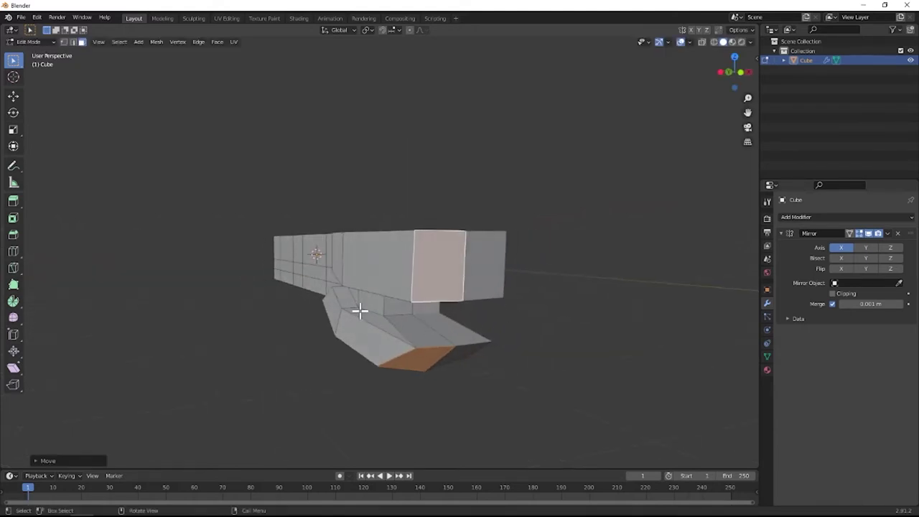
# Flatten the lower jaw's top faces by scaling them to 0 along Z.
pyautogui.click(388, 321)
pyautogui.keyDown('shift'); pyautogui.click(409, 325); pyautogui.keyUp('shift')
pyautogui.moveTo(415, 324); pyautogui.dragTo(459, 298, button='middle')
pyautogui.press('s')
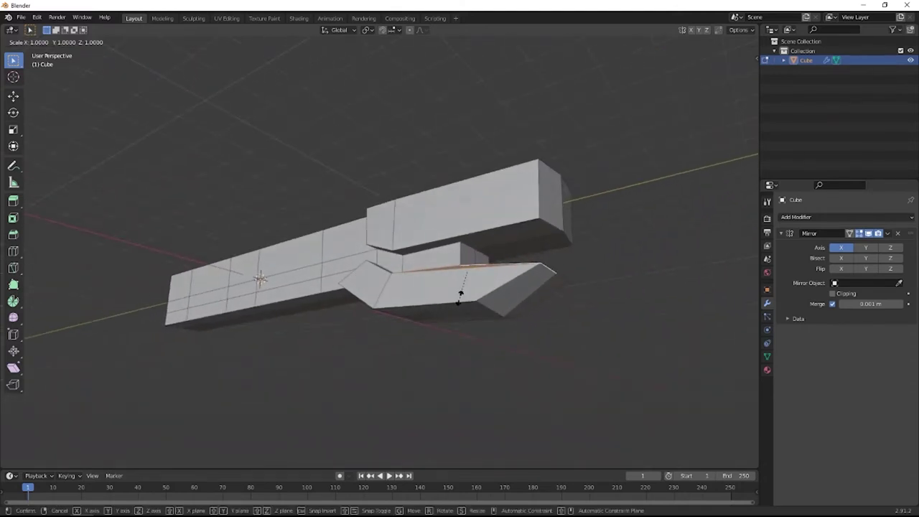
pyautogui.write('z')
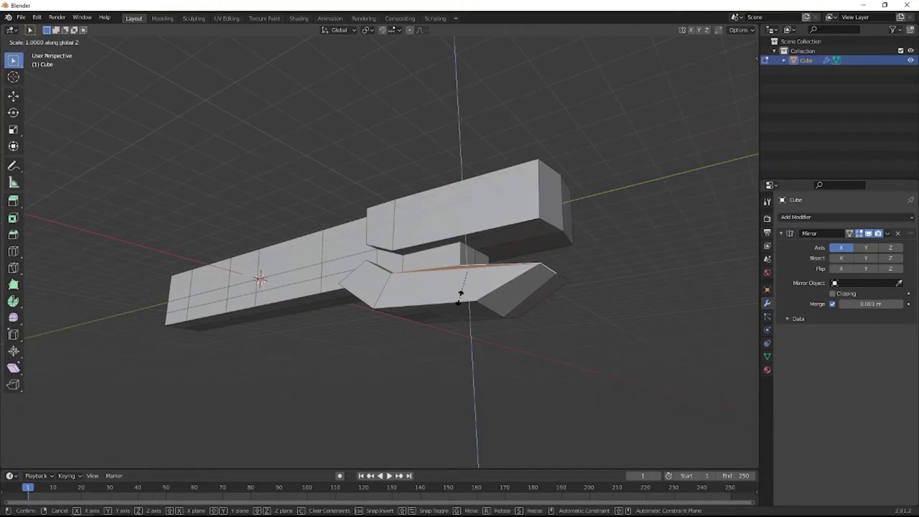
pyautogui.write('0')
pyautogui.press('Return')
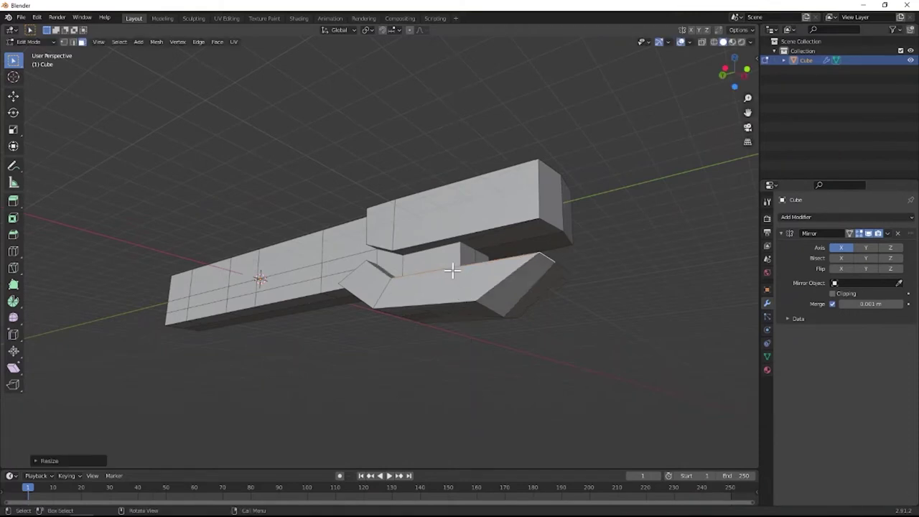
# Flatten the lower jaw's underside faces by scaling them to 0 along Z.
pyautogui.moveTo(450, 270); pyautogui.dragTo(418, 266, button='middle')
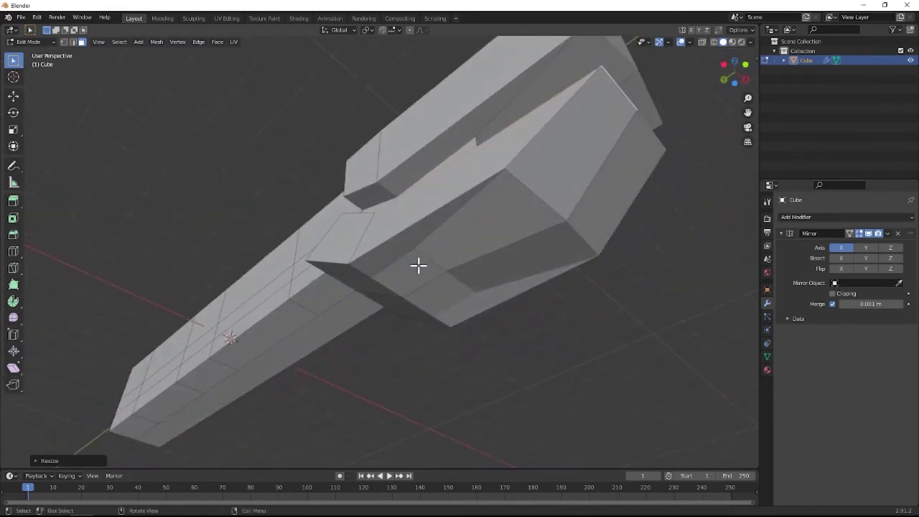
pyautogui.click(425, 269)
pyautogui.click(462, 250)
pyautogui.keyDown('shift'); pyautogui.click(400, 249); pyautogui.keyUp('shift')
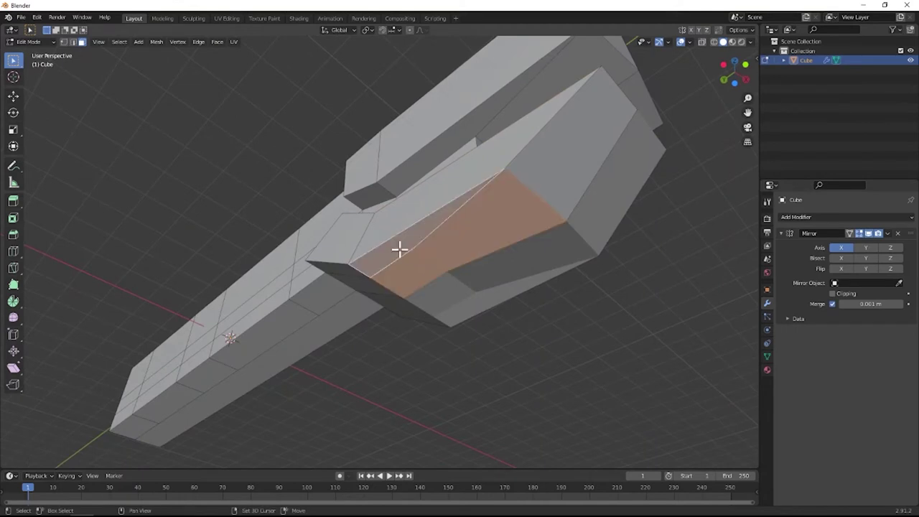
pyautogui.moveTo(421, 273); pyautogui.dragTo(433, 274, button='middle')
pyautogui.press('s')
pyautogui.press('z')
pyautogui.press('0')
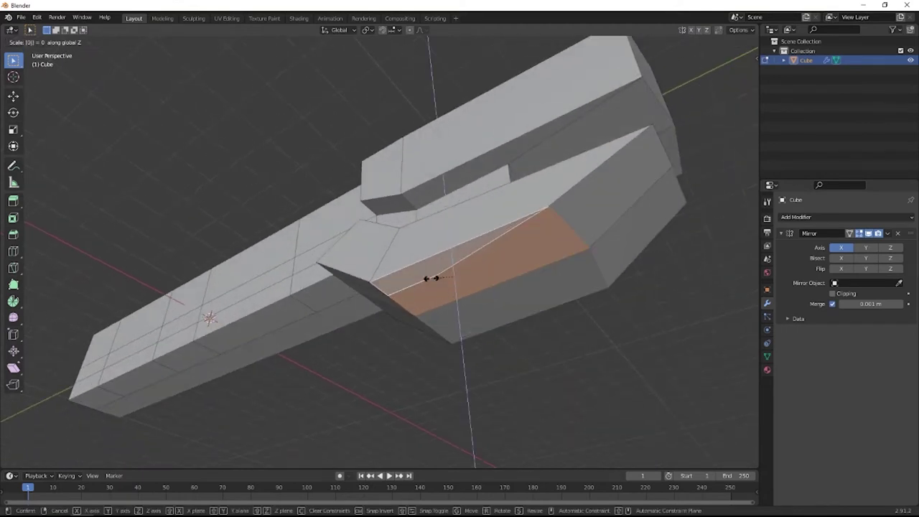
pyautogui.press('Return')
pyautogui.scroll(-3, 430, 262)
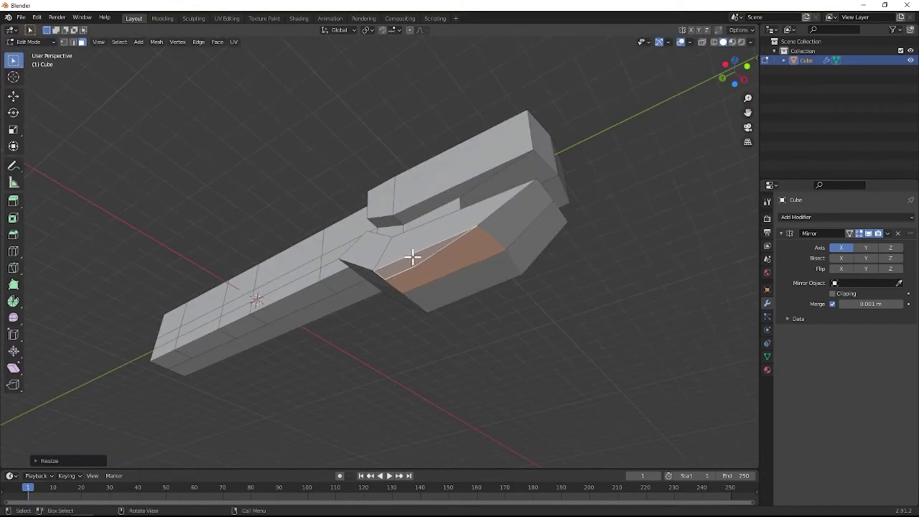
# Move the upper jaw's front face farther forward along Y.
pyautogui.moveTo(414, 257); pyautogui.dragTo(412, 304, button='middle')
pyautogui.click(547, 274)
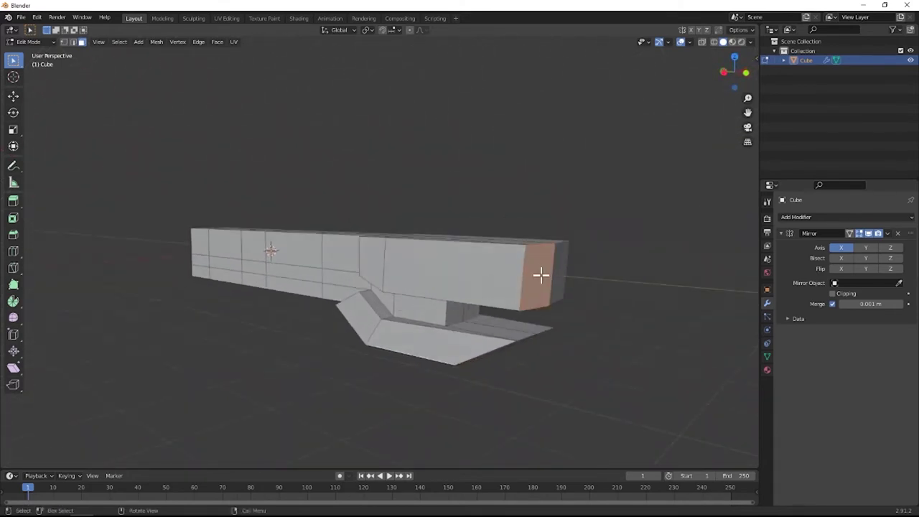
pyautogui.press('g')
pyautogui.press('y')
pyautogui.click(561, 282)
# Add a centred horizontal loop cut around the upper jaw and body, and move the jaw's lower front face forward along Y.
pyautogui.hotkey('ctrl', 'r')
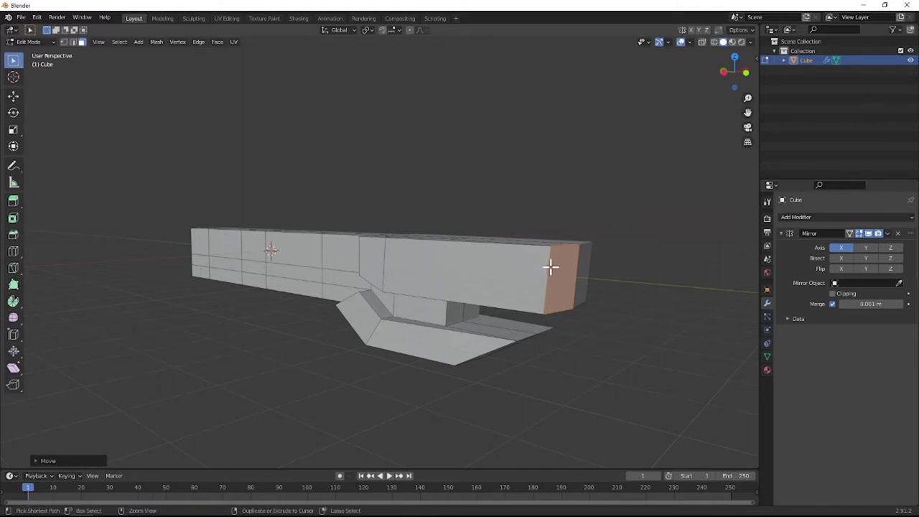
pyautogui.click(557, 269)
pyautogui.rightClick(572, 266)
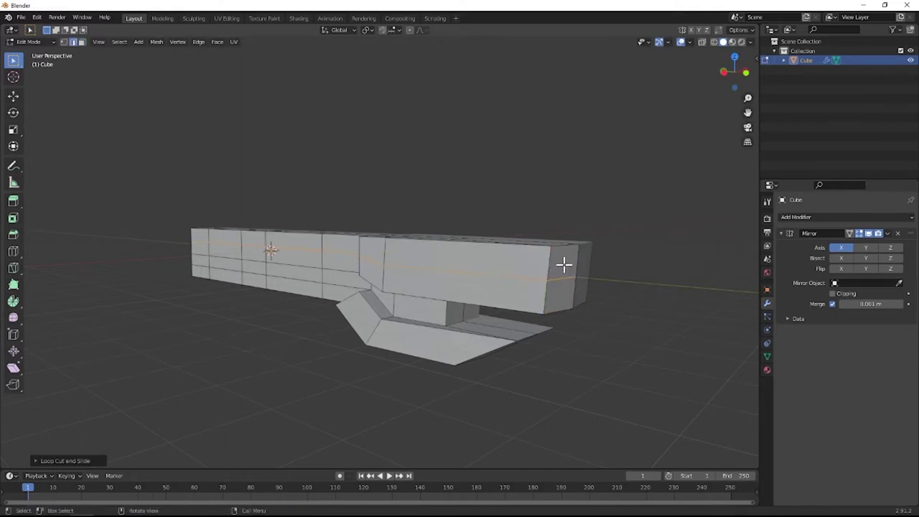
pyautogui.click(559, 293)
pyautogui.press('g')
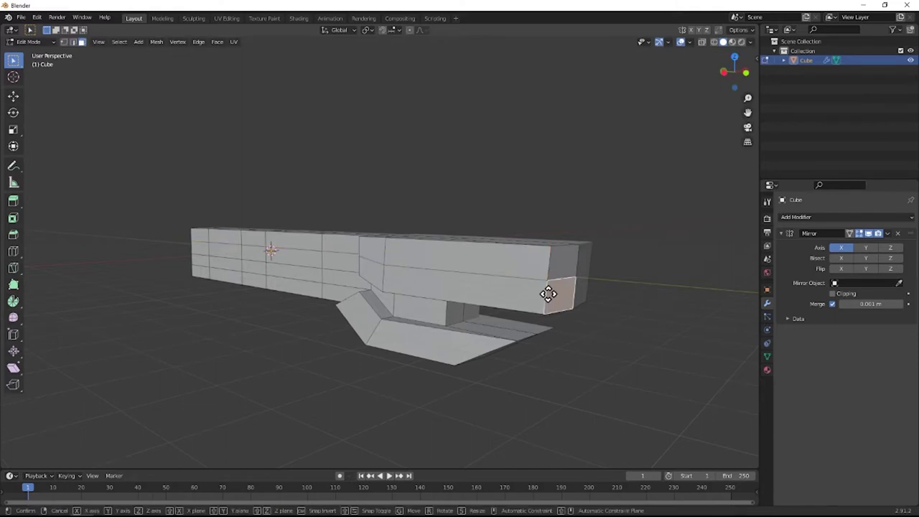
pyautogui.press('y')
pyautogui.click(580, 292)
# Add a horizontal loop cut around the lower jaw and move its upper front face forward along Y.
pyautogui.moveTo(580, 287); pyautogui.dragTo(537, 265, button='middle')
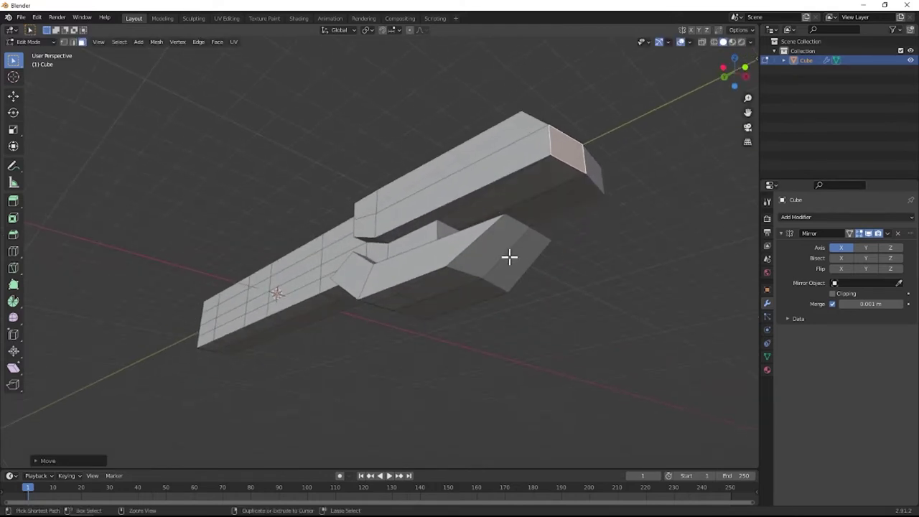
pyautogui.hotkey('ctrl', 'r')
pyautogui.click(504, 254)
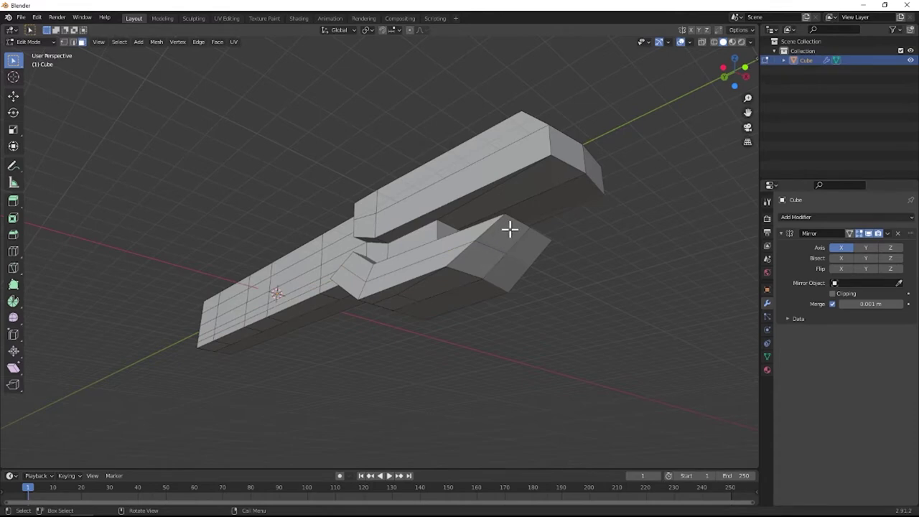
pyautogui.click(502, 242)
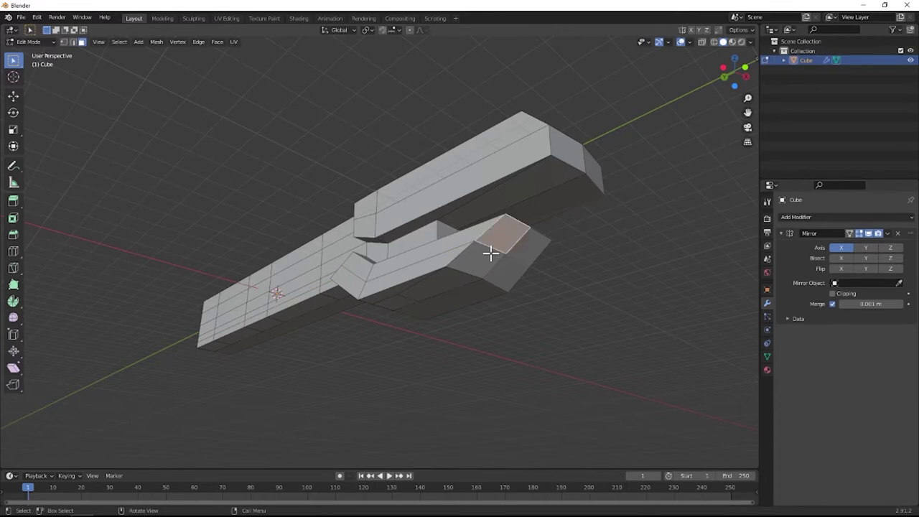
pyautogui.press('g')
pyautogui.press('y')
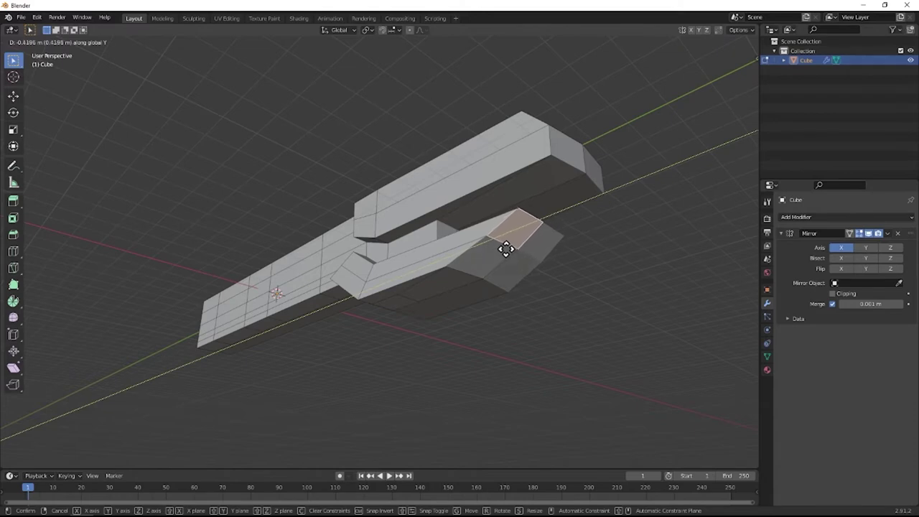
pyautogui.click(517, 246)
# Move the lower jaw's front edge along Y.
pyautogui.moveTo(517, 246); pyautogui.dragTo(547, 309, button='middle')
pyautogui.click(549, 294)
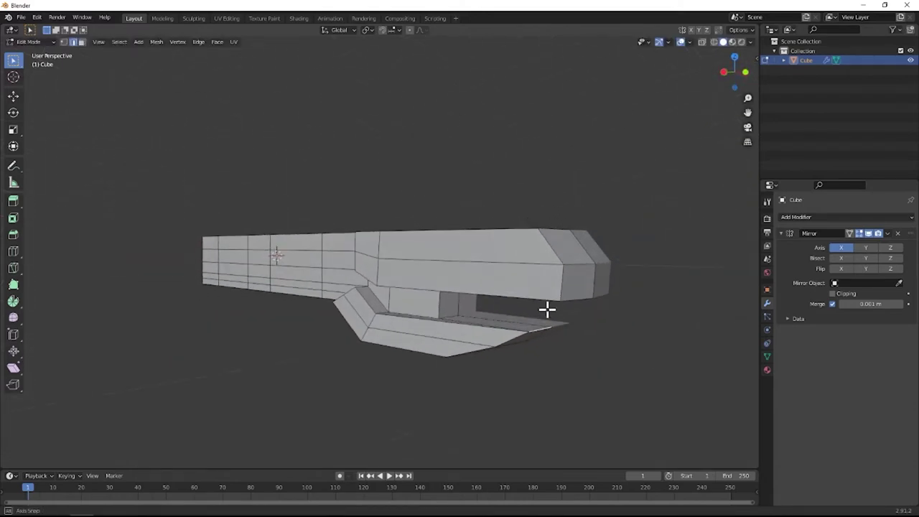
pyautogui.press('g')
pyautogui.press('y')
pyautogui.click(555, 345)
# Add a centred lengthwise vertical loop cut through the jaws and the body's half.
pyautogui.moveTo(556, 345); pyautogui.dragTo(519, 343, button='middle')
pyautogui.hotkey('ctrl', 'r')
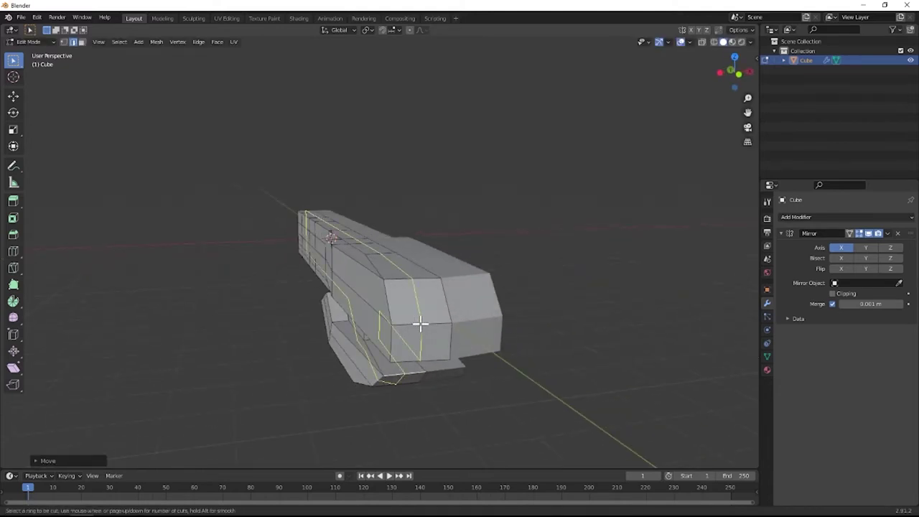
pyautogui.click(419, 324)
pyautogui.rightClick(421, 322)
pyautogui.moveTo(421, 323); pyautogui.dragTo(436, 344, button='middle')
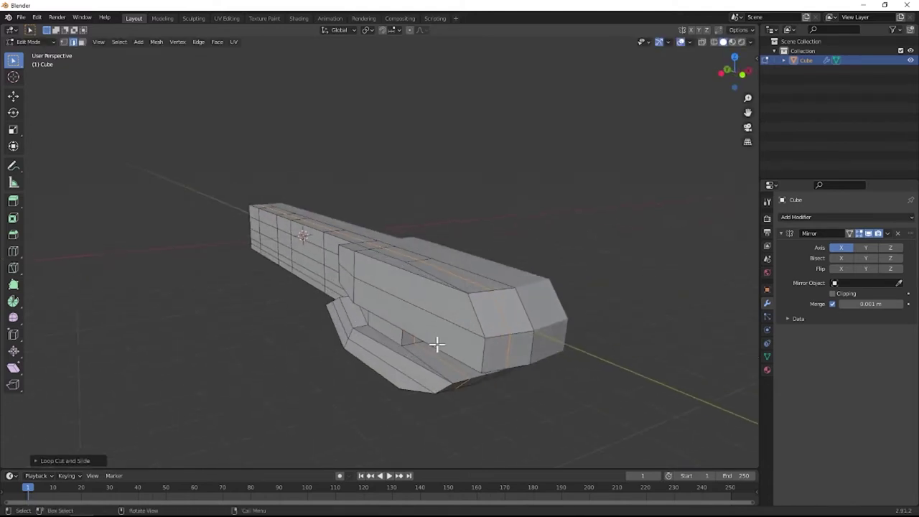
# Move the upper jaw's outer front edges back along Y to round the snout.
pyautogui.click(478, 350)
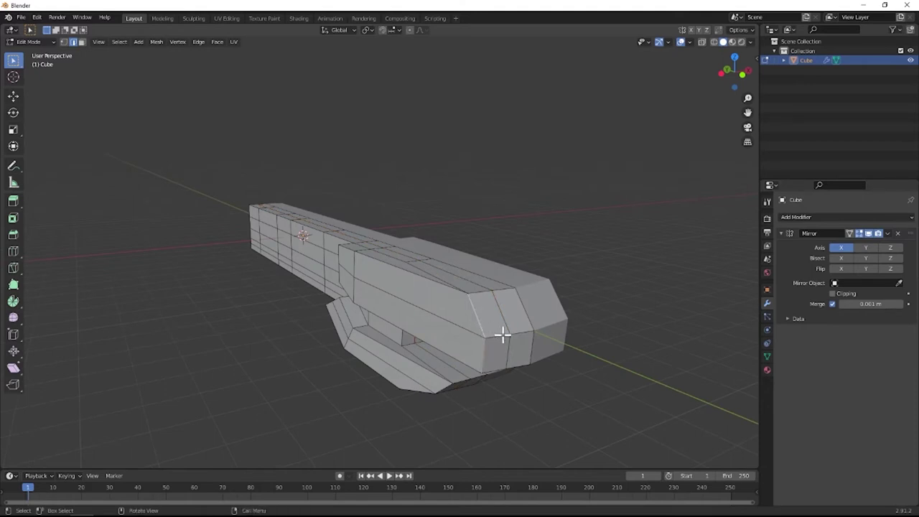
pyautogui.click(503, 333)
pyautogui.press('g')
pyautogui.press('y')
pyautogui.click(490, 340)
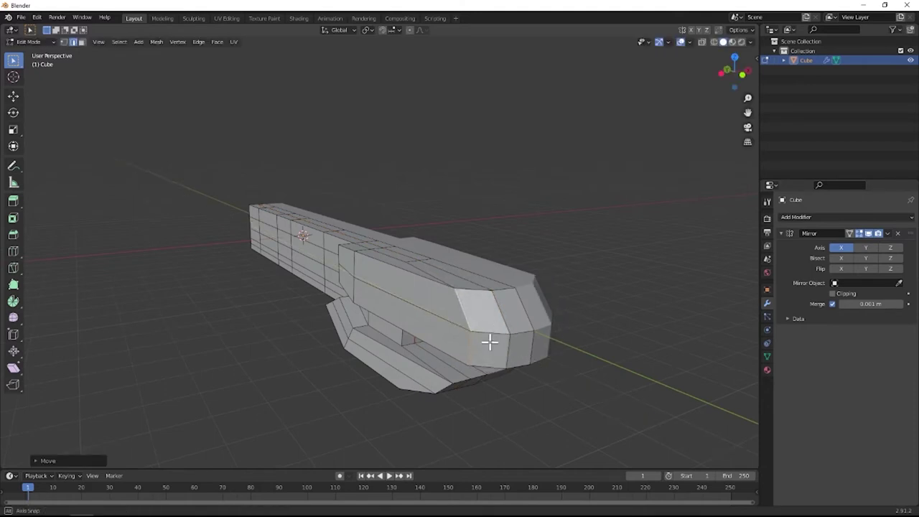
# Move the lower jaw's outer front edges back along Y to round its tip.
pyautogui.moveTo(489, 343); pyautogui.dragTo(483, 320, button='middle')
pyautogui.moveTo(426, 297); pyautogui.dragTo(505, 297, button='middle')
pyautogui.press('g')
pyautogui.press('y')
pyautogui.click(453, 332)
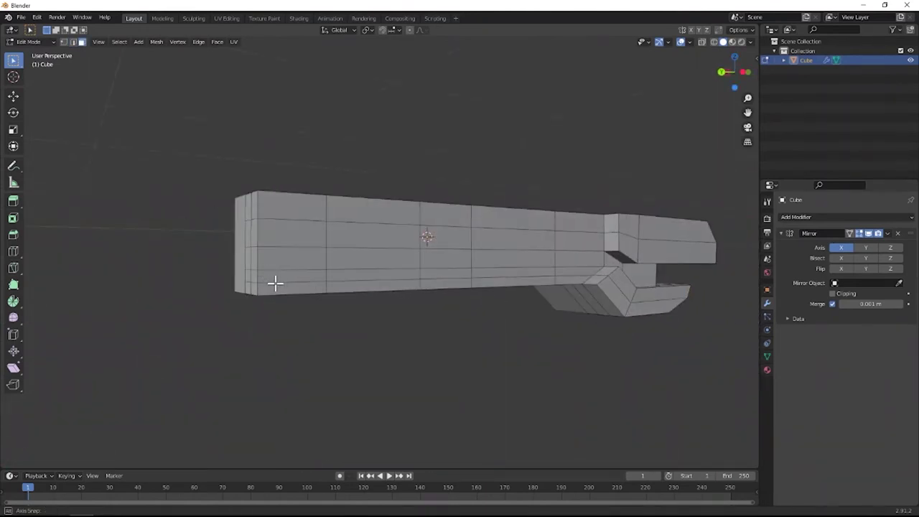
# Extrude the body's rear end faces outward to add a short end segment.
pyautogui.moveTo(273, 282); pyautogui.dragTo(320, 277, button='middle')
pyautogui.moveTo(382, 248); pyautogui.dragTo(406, 330)
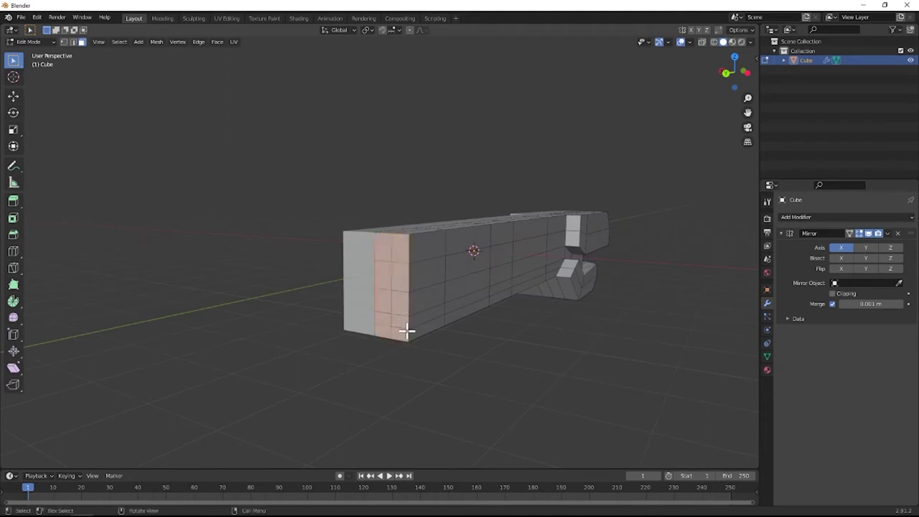
pyautogui.press('e')
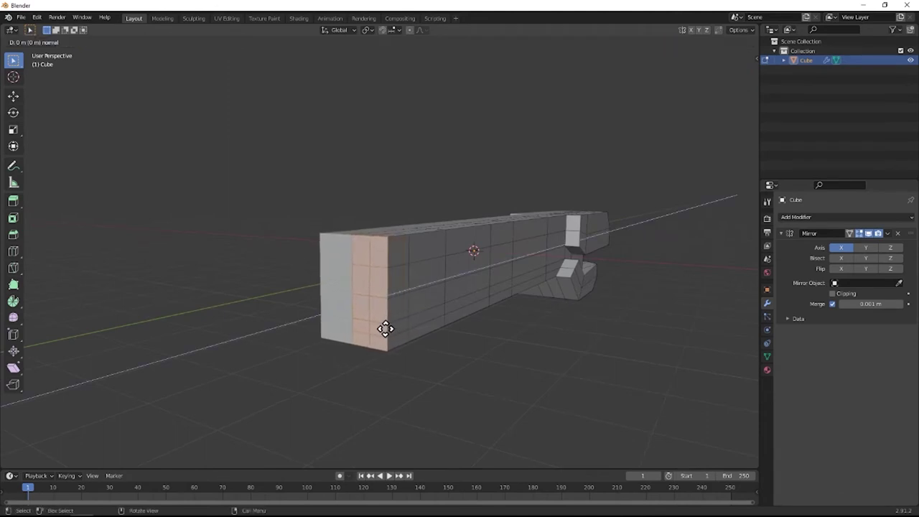
pyautogui.click(383, 329)
# Extrude the end segment's rear, side and bottom faces along their normals to thicken it.
pyautogui.keyDown('shift'); pyautogui.moveTo(372, 249); pyautogui.dragTo(394, 338); pyautogui.keyUp('shift')
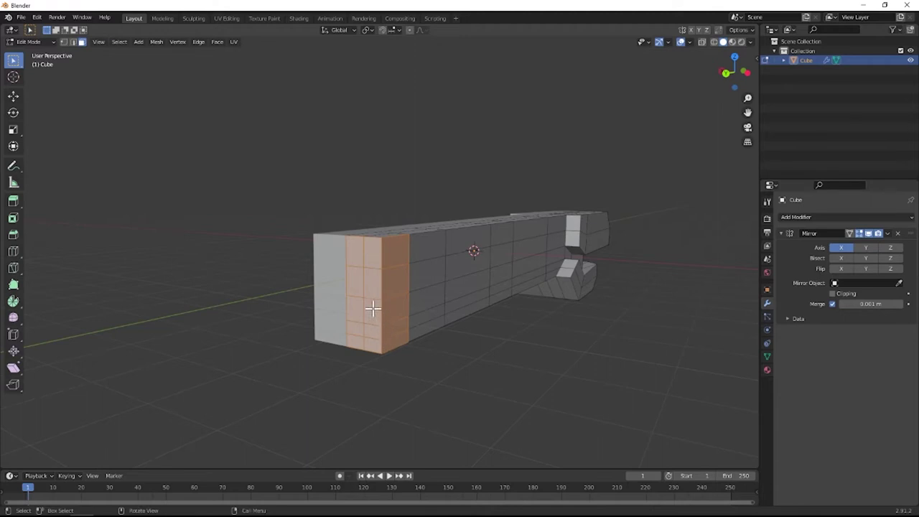
pyautogui.moveTo(372, 308); pyautogui.dragTo(361, 242, button='middle')
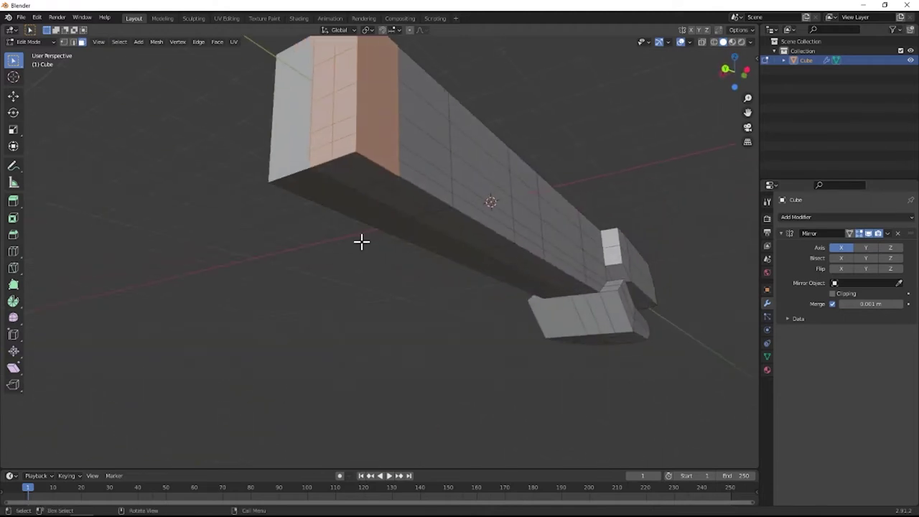
pyautogui.keyDown('shift'); pyautogui.click(345, 180); pyautogui.keyUp('shift')
pyautogui.moveTo(344, 182); pyautogui.dragTo(371, 215, button='middle')
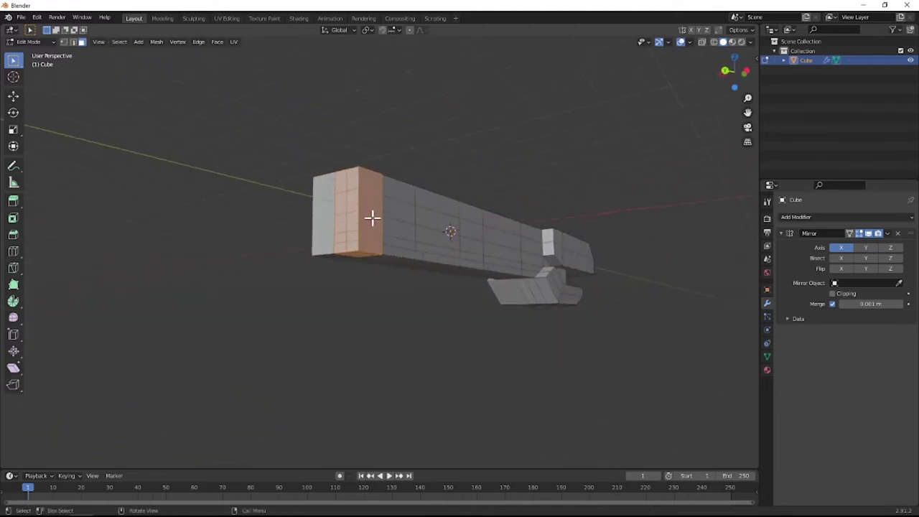
pyautogui.hotkey('alt', 'e')
pyautogui.click(383, 237)
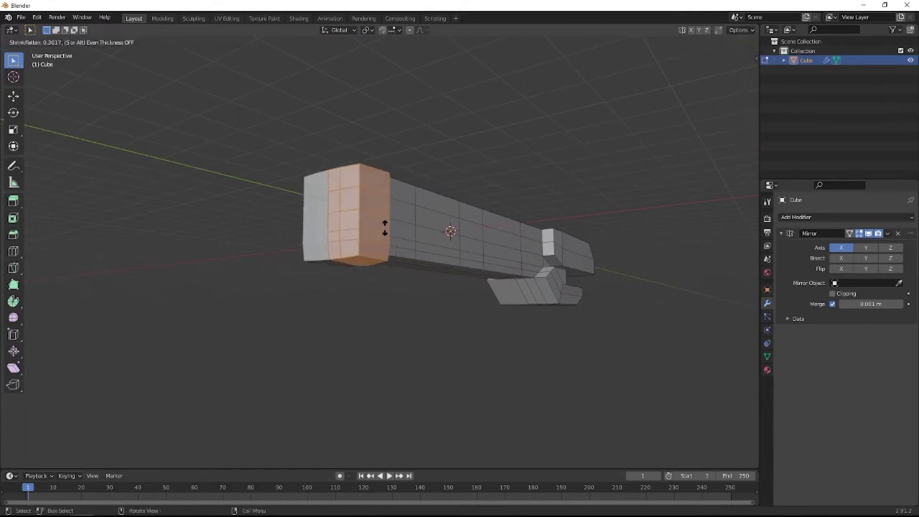
pyautogui.click(382, 222)
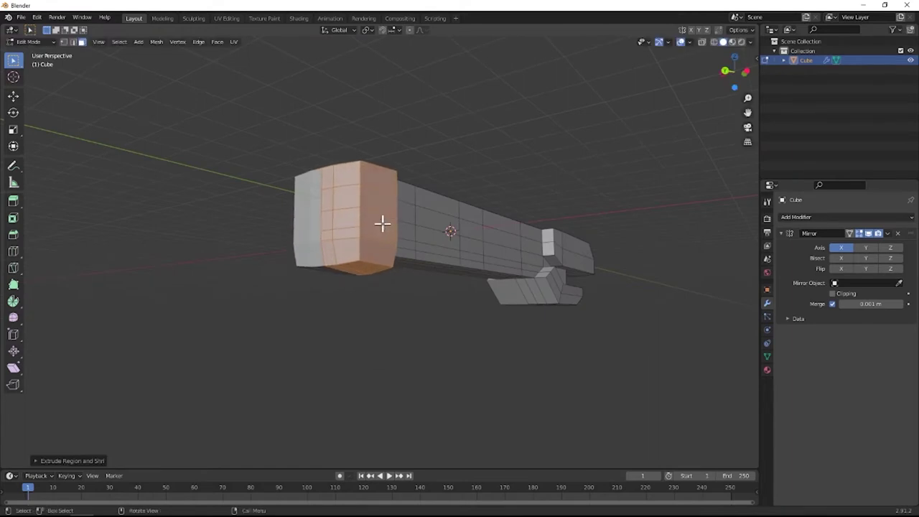
# Select the rear faces of the thickened end segment.
pyautogui.moveTo(370, 227); pyautogui.dragTo(394, 235, button='middle')
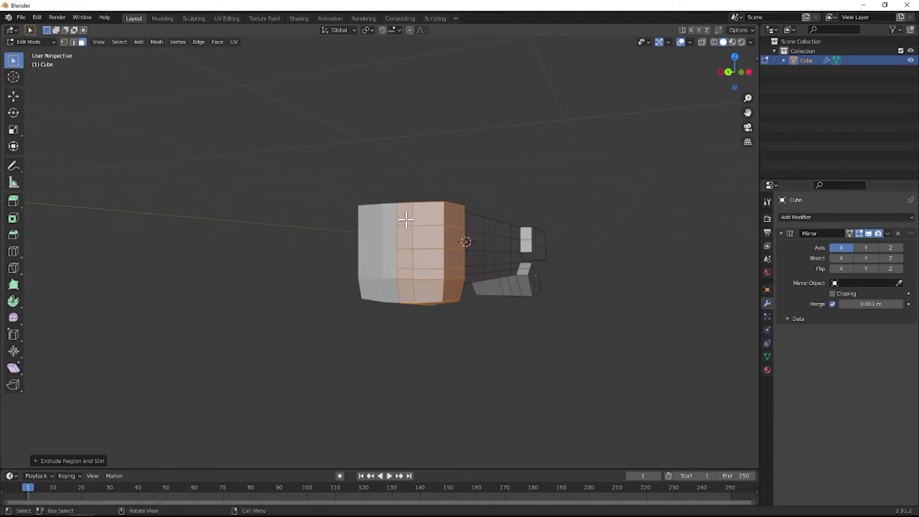
pyautogui.moveTo(399, 224); pyautogui.dragTo(422, 255)
pyautogui.moveTo(431, 288); pyautogui.dragTo(432, 289)
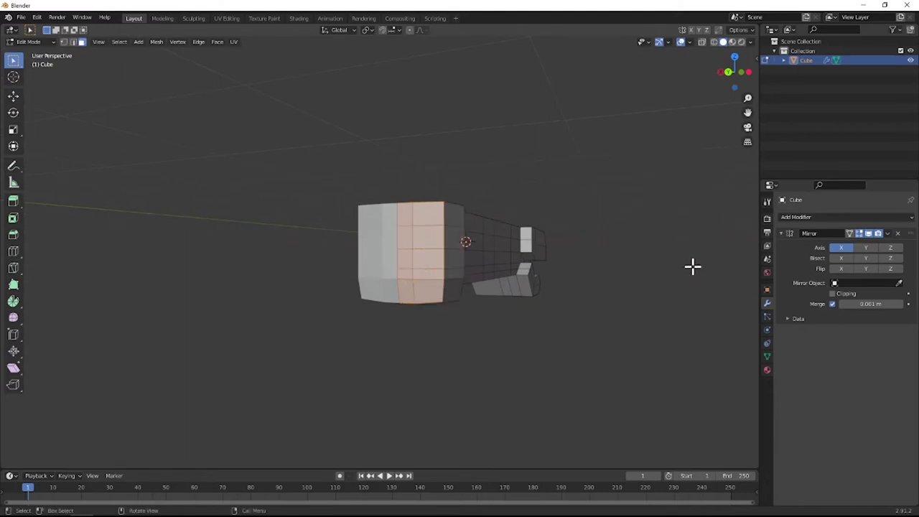
# Enable Clipping on the Mirror modifier and turn on X-ray display.
pyautogui.click(834, 293)
pyautogui.press('`')
pyautogui.click(511, 270)
pyautogui.hotkey('alt', 'z')
# Select the interior faces on the mirror plane one by one, from the middle of the body to the head.
pyautogui.moveTo(452, 277); pyautogui.dragTo(383, 266, button='middle')
pyautogui.click(329, 253)
pyautogui.keyDown('shift'); pyautogui.click(359, 226); pyautogui.keyUp('shift')
pyautogui.keyDown('shift'); pyautogui.click(370, 286); pyautogui.keyUp('shift')
pyautogui.keyDown('shift'); pyautogui.click(370, 306); pyautogui.keyUp('shift')
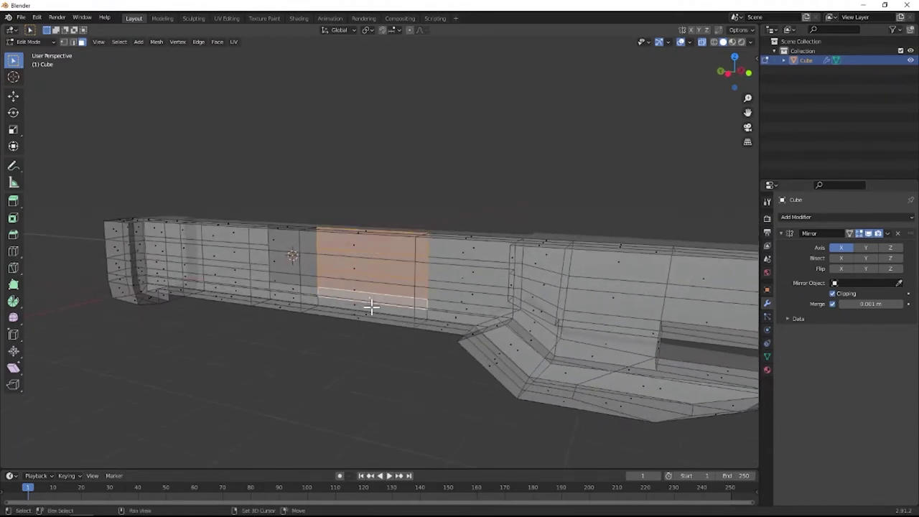
pyautogui.keyDown('shift'); pyautogui.click(477, 247); pyautogui.keyUp('shift')
pyautogui.keyDown('shift'); pyautogui.click(473, 275); pyautogui.keyUp('shift')
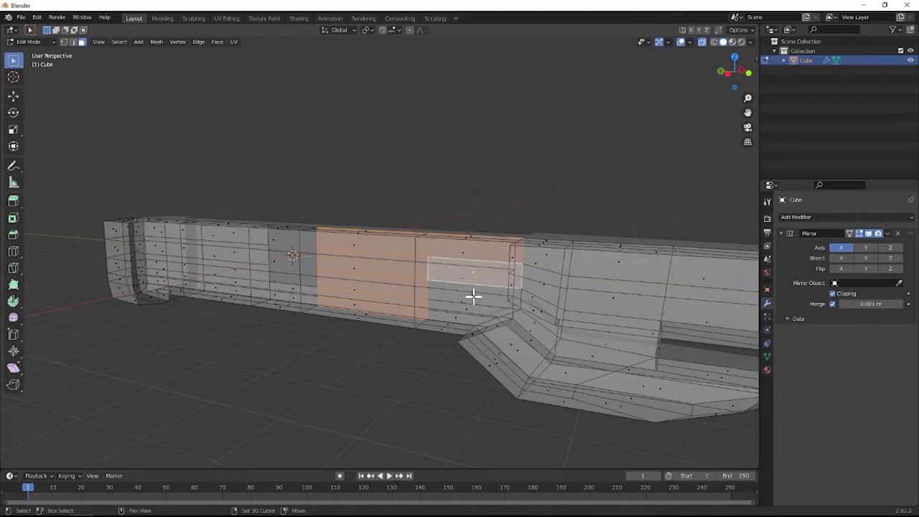
pyautogui.keyDown('shift'); pyautogui.click(472, 297); pyautogui.keyUp('shift')
pyautogui.keyDown('shift'); pyautogui.click(474, 312); pyautogui.keyUp('shift')
pyautogui.keyDown('shift'); pyautogui.click(467, 322); pyautogui.keyUp('shift')
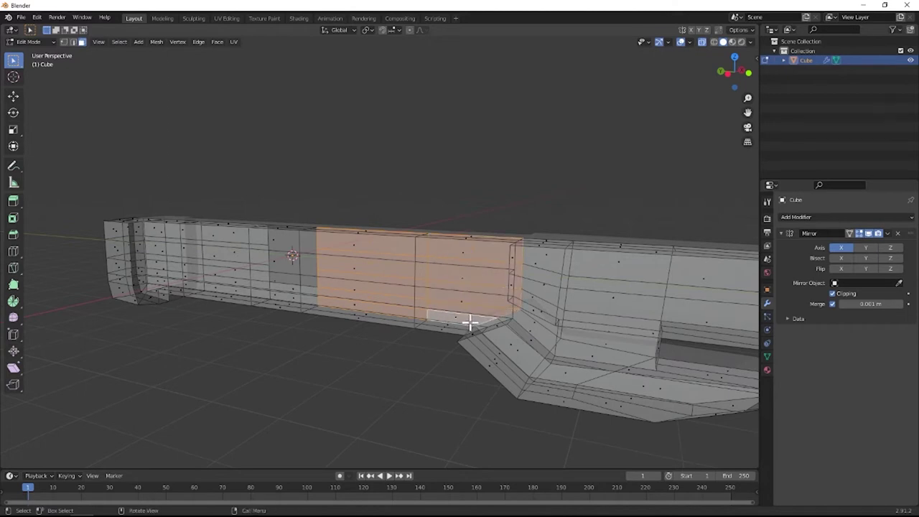
# Box-select all interior faces along the mirror plane from the front view and delete those faces.
pyautogui.press('KP_1')
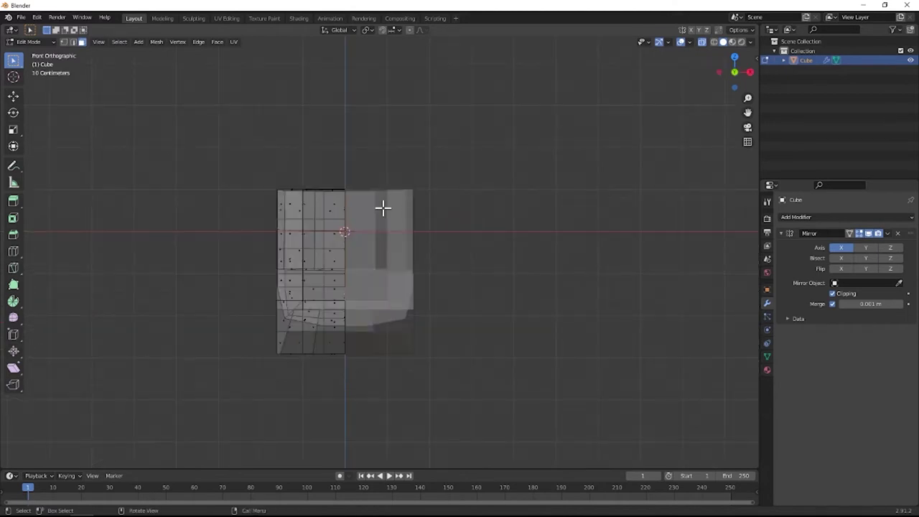
pyautogui.moveTo(402, 163); pyautogui.dragTo(338, 370)
pyautogui.moveTo(326, 244); pyautogui.dragTo(368, 256, button='middle')
pyautogui.press('x')
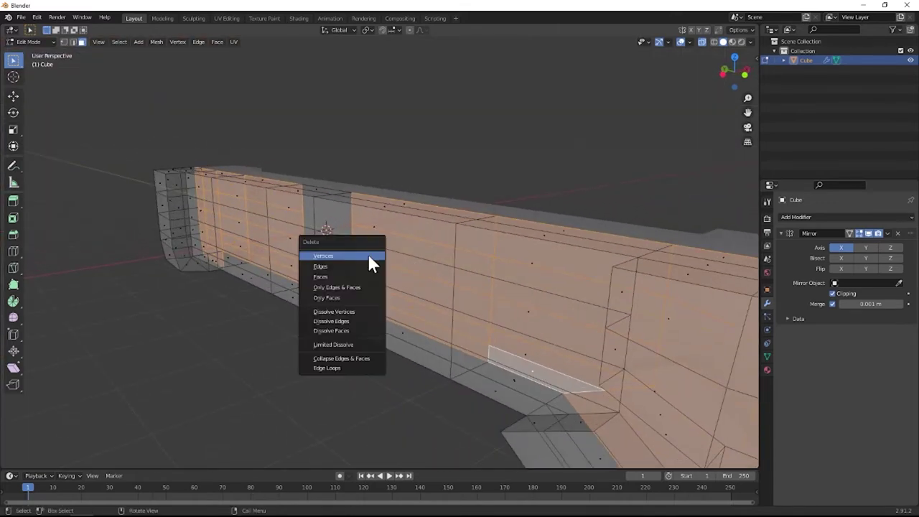
pyautogui.click(327, 276)
# Select the faces closing the rear end of the thickened segment and inset them by about 0.19 m.
pyautogui.moveTo(254, 268); pyautogui.dragTo(434, 244, button='middle')
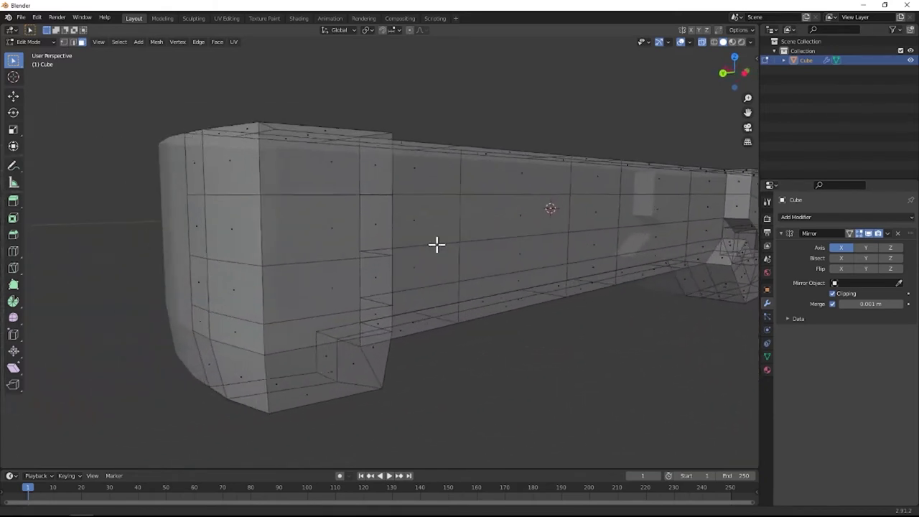
pyautogui.scroll(-3, 335, 252)
pyautogui.moveTo(303, 258); pyautogui.dragTo(368, 247, button='middle')
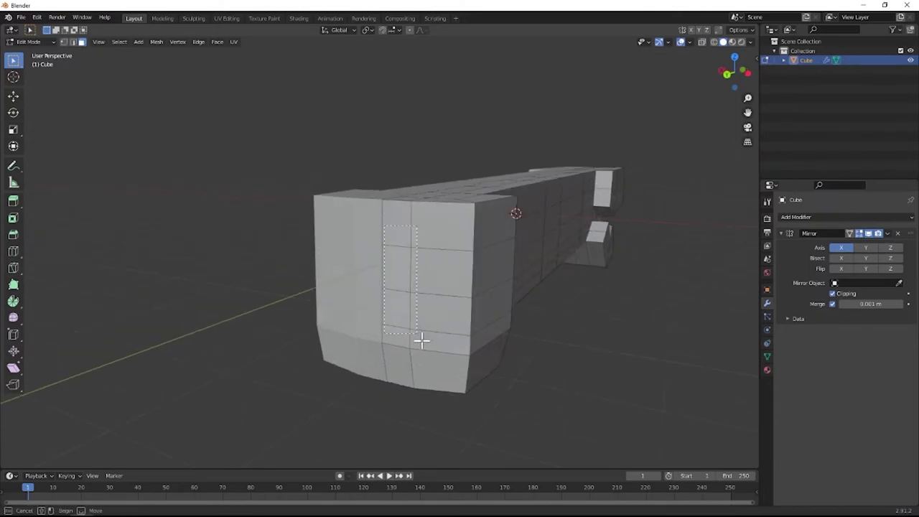
pyautogui.moveTo(421, 341); pyautogui.dragTo(446, 368)
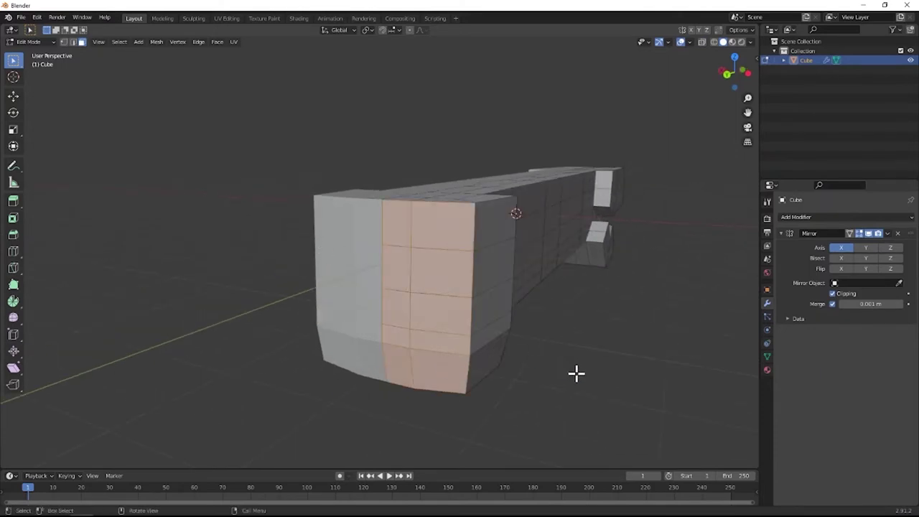
pyautogui.press('i')
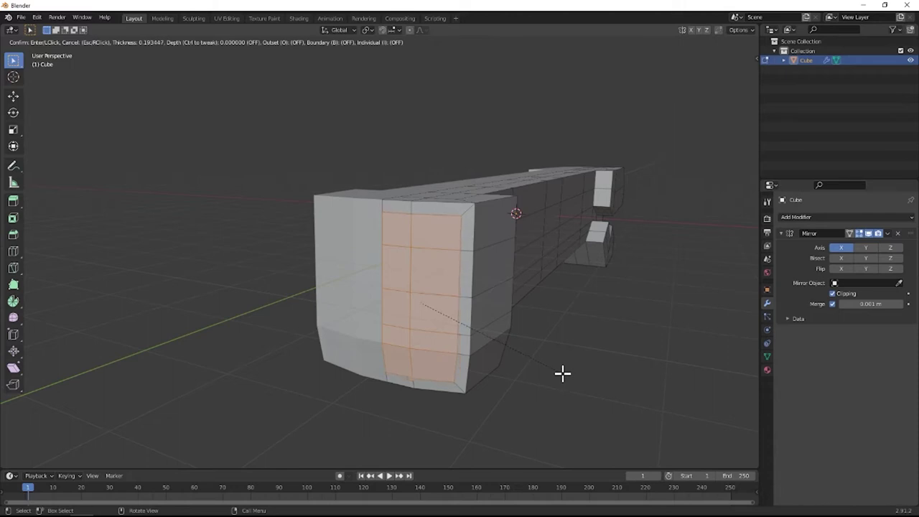
pyautogui.click(486, 374)
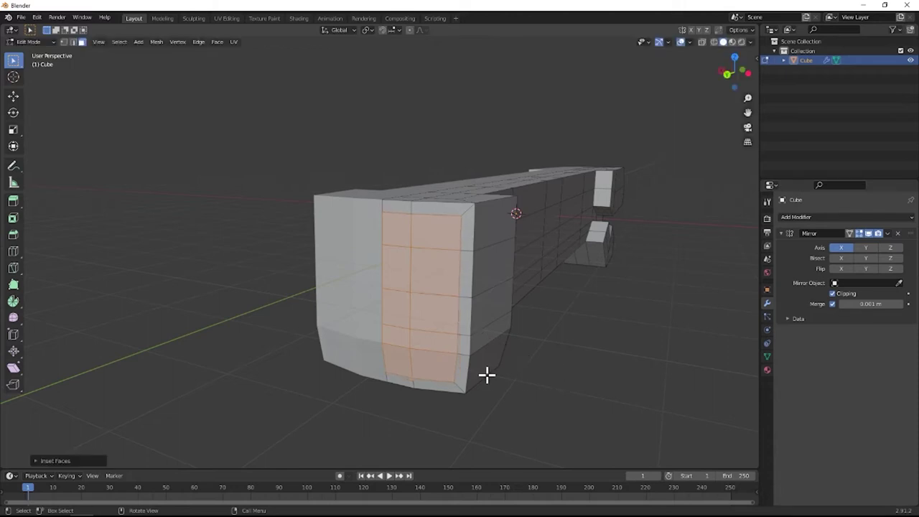
# Extrude the inset rear faces inward, flatten them along Y with a scale of 0, and adjust the recess depth.
pyautogui.press('e')
pyautogui.click(362, 353)
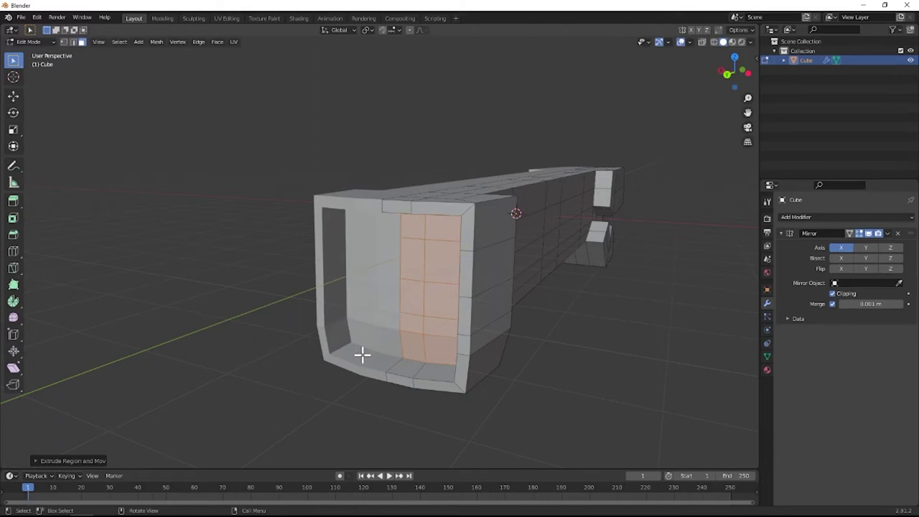
pyautogui.press('s')
pyautogui.press('y')
pyautogui.press('0')
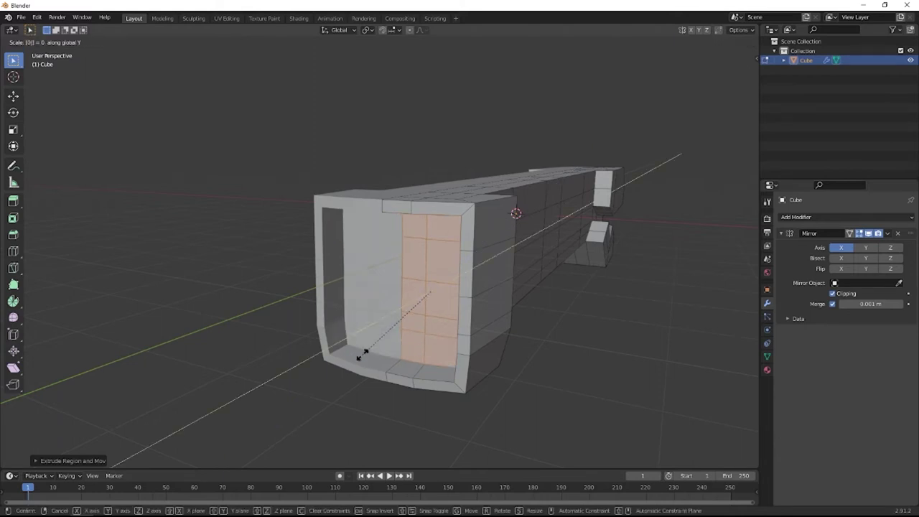
pyautogui.press('Return')
pyautogui.press('g')
pyautogui.click(409, 338)
# Add the rim faces around the rear opening to the selection and move the selected faces along Y.
pyautogui.scroll(-3, 487, 282)
pyautogui.moveTo(487, 282); pyautogui.dragTo(419, 279, button='middle')
pyautogui.scroll(4, 419, 279)
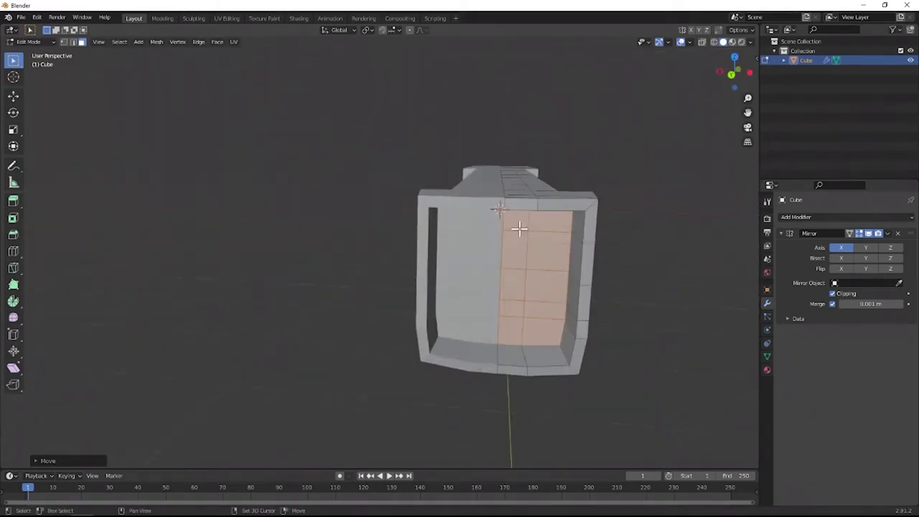
pyautogui.keyDown('shift'); pyautogui.click(528, 204); pyautogui.keyUp('shift')
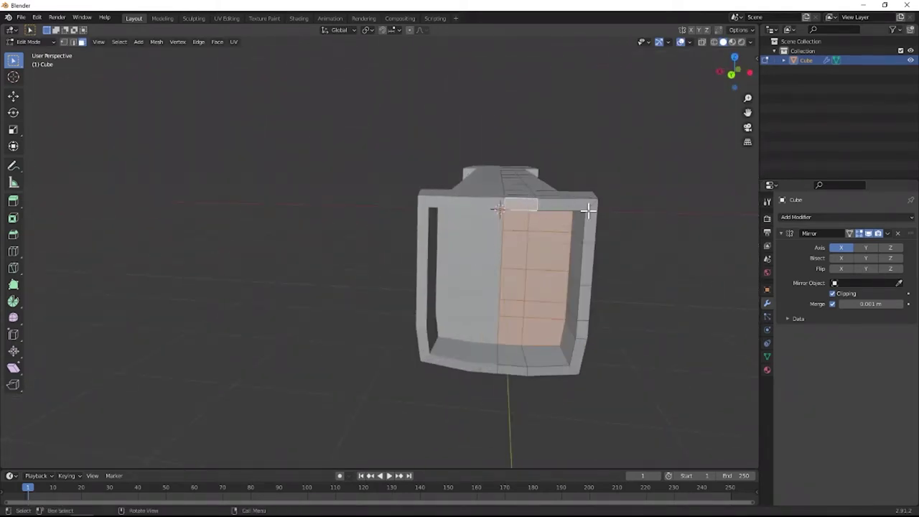
pyautogui.keyDown('ctrl'); pyautogui.click(576, 356); pyautogui.keyUp('ctrl')
pyautogui.moveTo(512, 375); pyautogui.dragTo(467, 326, button='middle')
pyautogui.press('g')
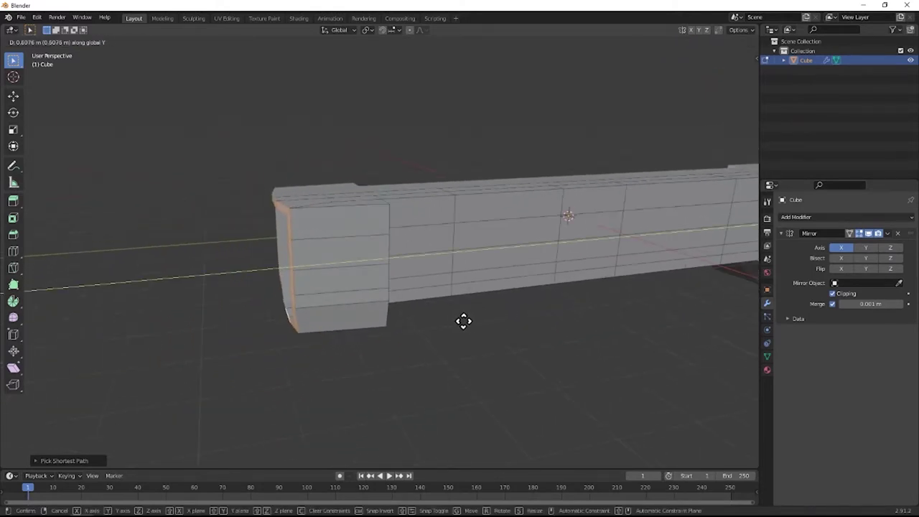
pyautogui.click(406, 326)
# Select the back faces inside the rear recess and move them along Y.
pyautogui.moveTo(406, 327); pyautogui.dragTo(468, 324, button='middle')
pyautogui.moveTo(479, 248); pyautogui.dragTo(514, 195, button='middle')
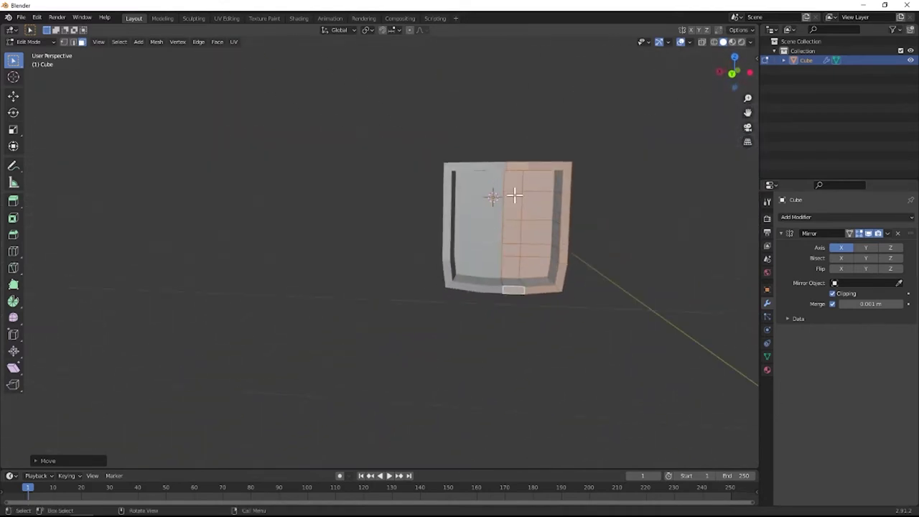
pyautogui.keyDown('alt'); pyautogui.click(529, 268); pyautogui.keyUp('alt')
pyautogui.moveTo(529, 268)
pyautogui.mouseDown(button='middle')
pyautogui.moveTo(507, 277)
pyautogui.moveTo(427, 263)
pyautogui.moveTo(375, 238)
pyautogui.mouseUp(button='middle')
pyautogui.press('g')
pyautogui.press('y')
pyautogui.click(521, 271)
# Select the underside faces of the rear segment and move them down about 0.8 m along Z.
pyautogui.moveTo(287, 186); pyautogui.dragTo(346, 231)
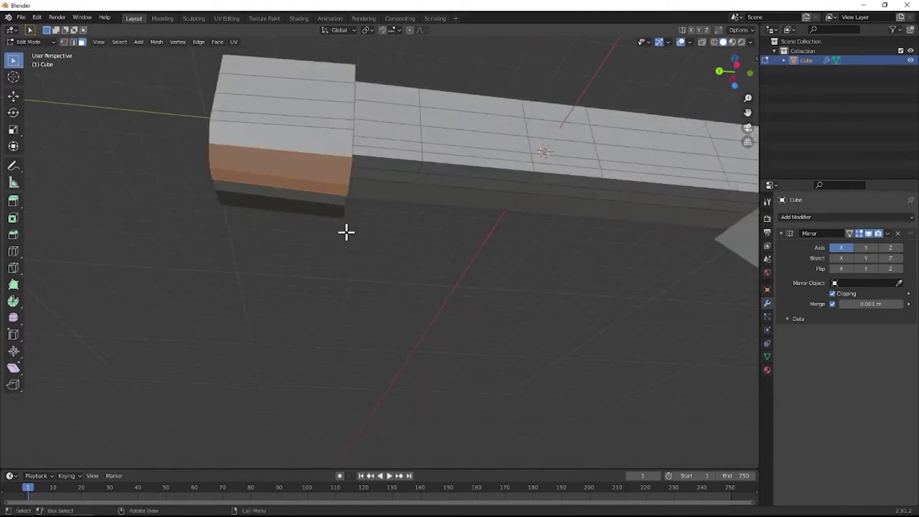
pyautogui.press('g')
pyautogui.click(347, 267)
pyautogui.moveTo(346, 267); pyautogui.dragTo(484, 290, button='middle')
pyautogui.hotkey('ctrl', 'z')
pyautogui.press('g')
pyautogui.press('z')
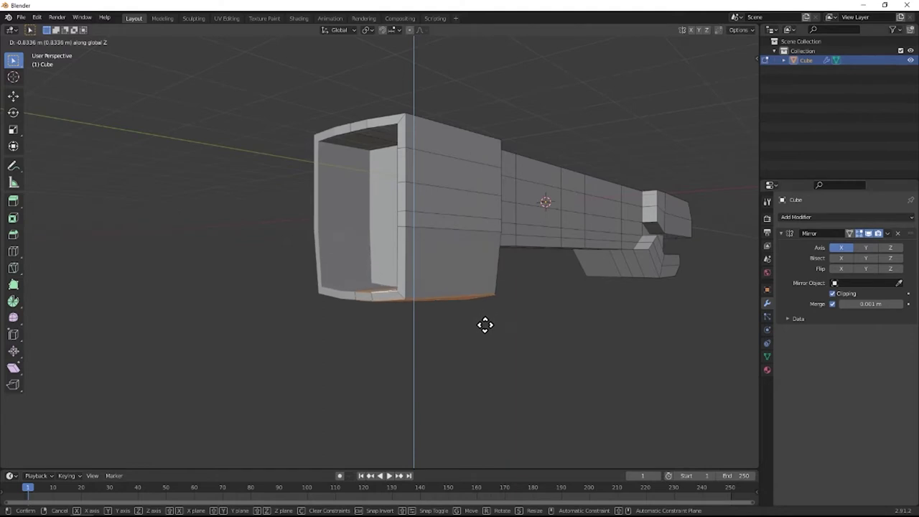
pyautogui.click(482, 323)
# Select the upper outer side faces of the rear segment and move them along X.
pyautogui.moveTo(480, 323); pyautogui.dragTo(489, 340, button='middle')
pyautogui.click(477, 229)
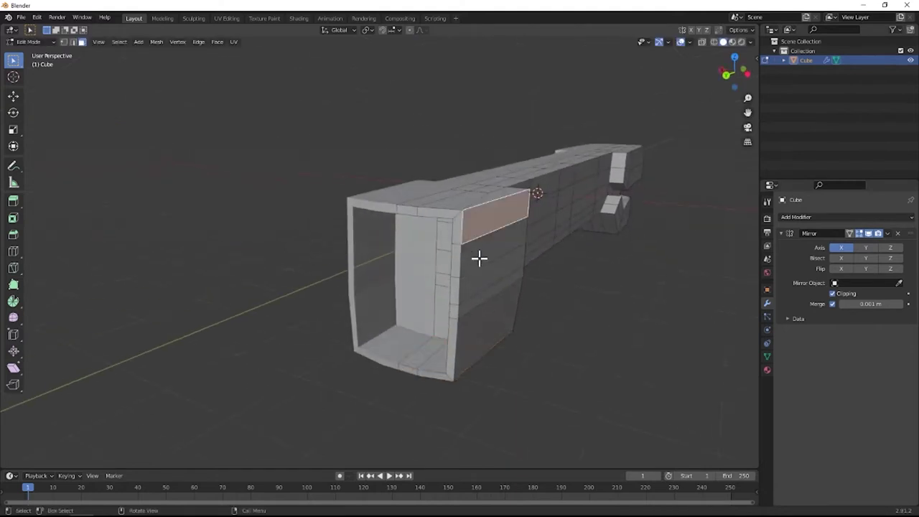
pyautogui.keyDown('shift'); pyautogui.click(478, 260); pyautogui.keyUp('shift')
pyautogui.keyDown('shift'); pyautogui.click(469, 298); pyautogui.keyUp('shift')
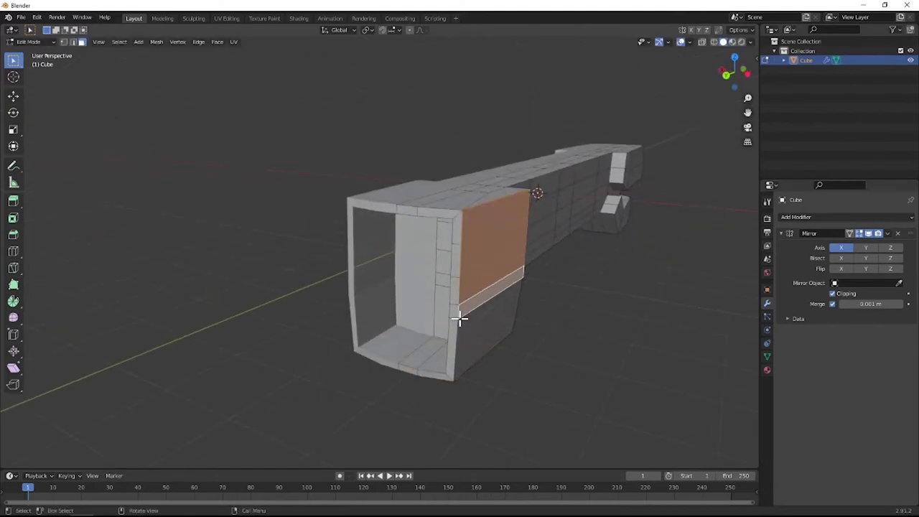
pyautogui.press('g')
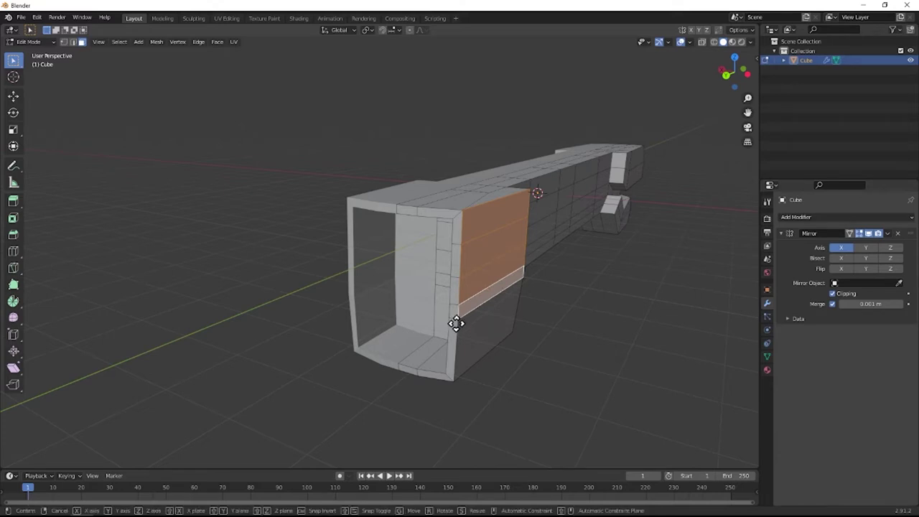
pyautogui.press('x')
pyautogui.click(471, 328)
# Add the matching inner side faces of the recess to the selection and move both walls outward along X.
pyautogui.moveTo(471, 329); pyautogui.dragTo(577, 210, button='middle')
pyautogui.moveTo(604, 249); pyautogui.dragTo(602, 253)
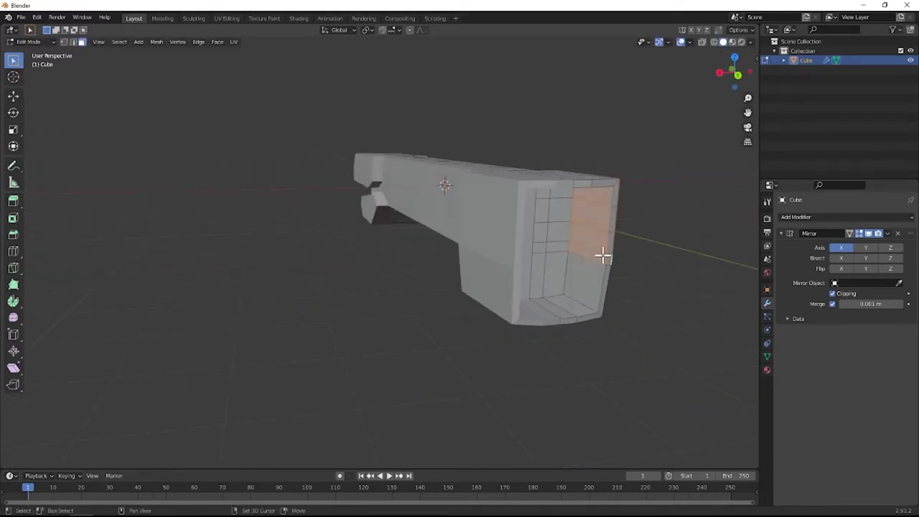
pyautogui.moveTo(602, 253); pyautogui.dragTo(329, 241, button='middle')
pyautogui.press('g')
pyautogui.press('x')
pyautogui.click(578, 265)
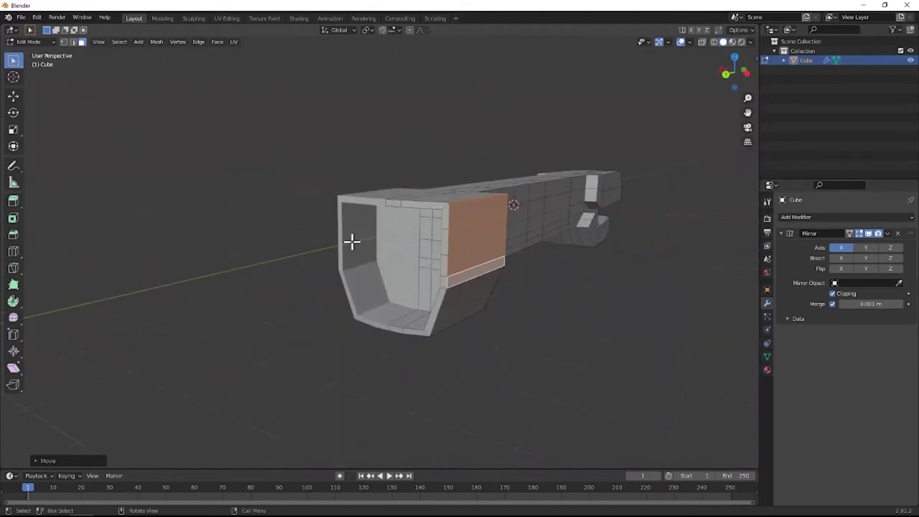
# Deselect the faces, scale the whole body wider along X in Object Mode, and return to Edit Mode.
pyautogui.click(276, 267)
pyautogui.moveTo(275, 267); pyautogui.dragTo(430, 305, button='middle')
pyautogui.press('Tab')
pyautogui.press('s')
pyautogui.press('x')
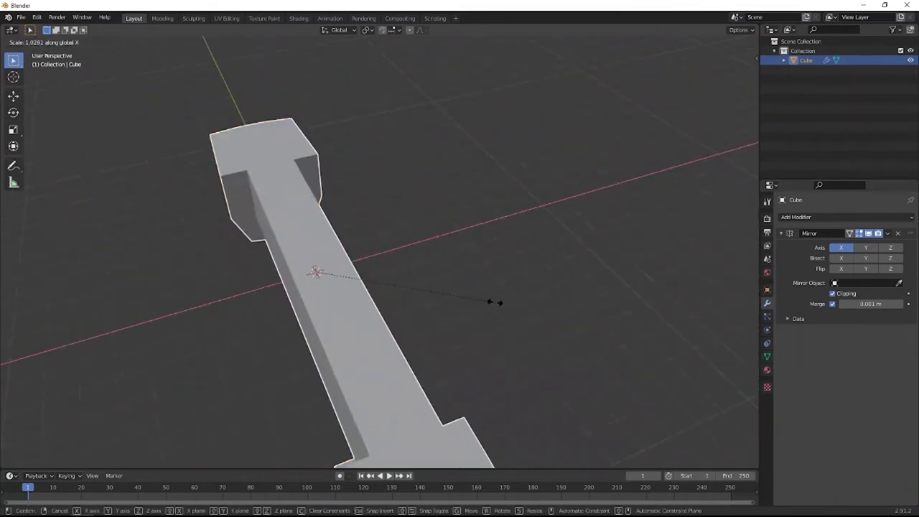
pyautogui.click(557, 301)
pyautogui.moveTo(500, 291); pyautogui.dragTo(546, 298, button='middle')
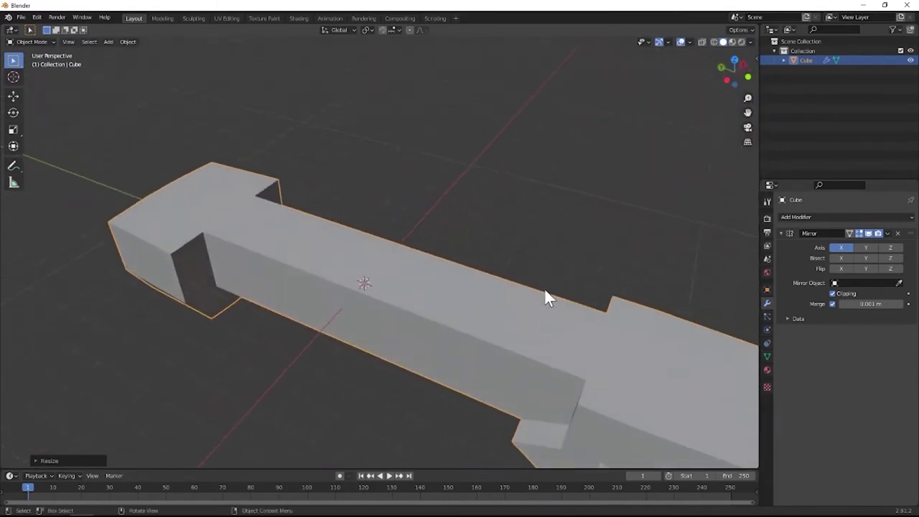
pyautogui.moveTo(333, 316); pyautogui.dragTo(388, 293, button='middle')
pyautogui.press('Tab')
# Try to inset two side faces of the middle body by about 0.07 m and pull them out along X, and undo the inset.
pyautogui.scroll(2, 343, 295)
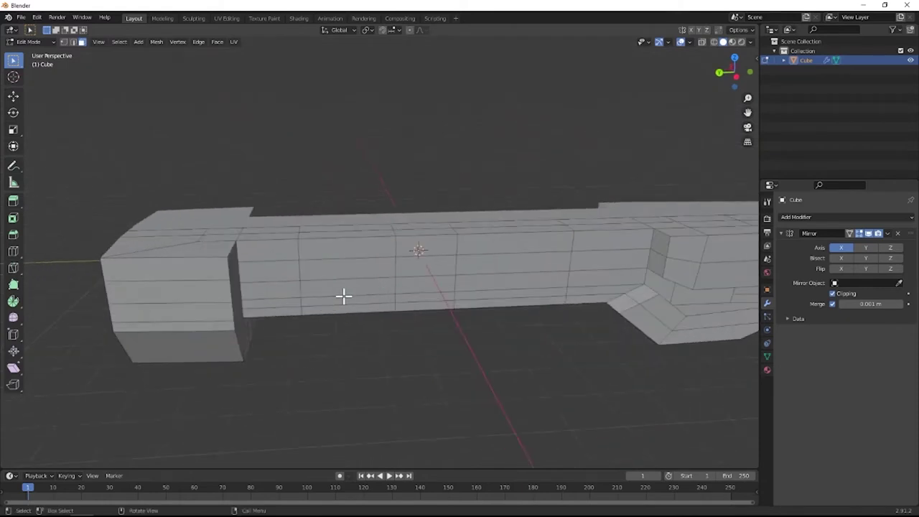
pyautogui.moveTo(290, 266); pyautogui.dragTo(283, 248, button='middle')
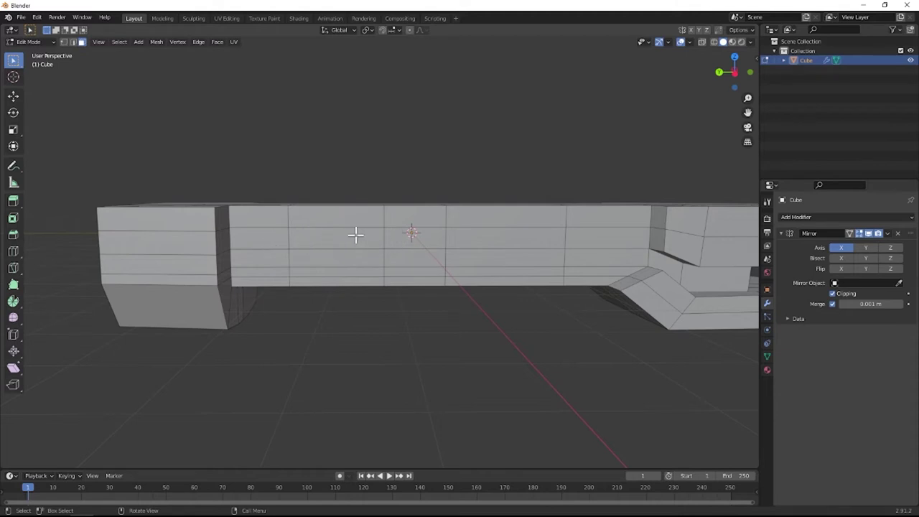
pyautogui.scroll(2, 355, 264)
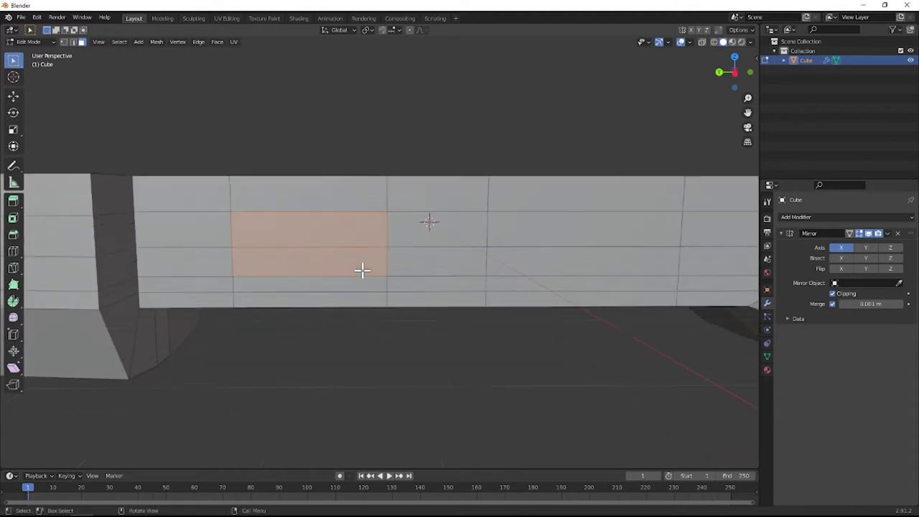
pyautogui.keyDown('shift'); pyautogui.moveTo(363, 269); pyautogui.dragTo(378, 279, button='middle'); pyautogui.keyUp('shift')
pyautogui.press('i')
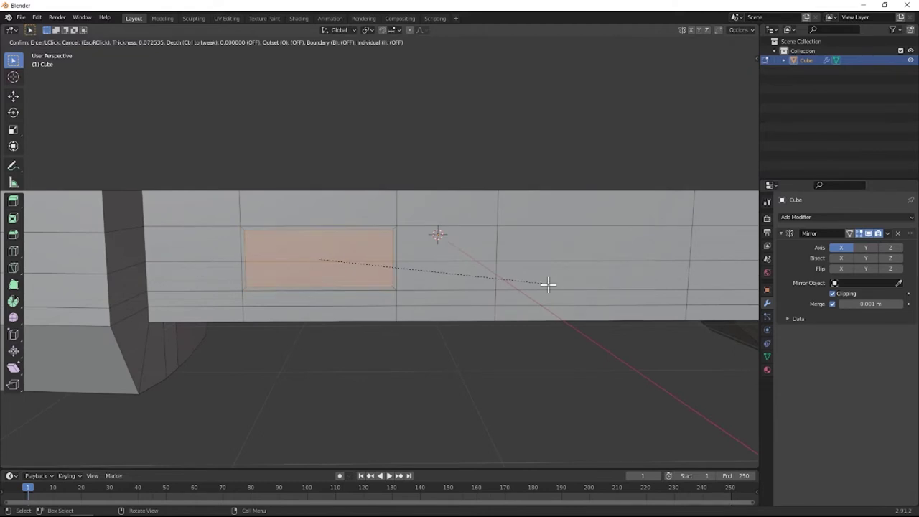
pyautogui.click(548, 285)
pyautogui.moveTo(455, 281); pyautogui.dragTo(455, 308, button='middle')
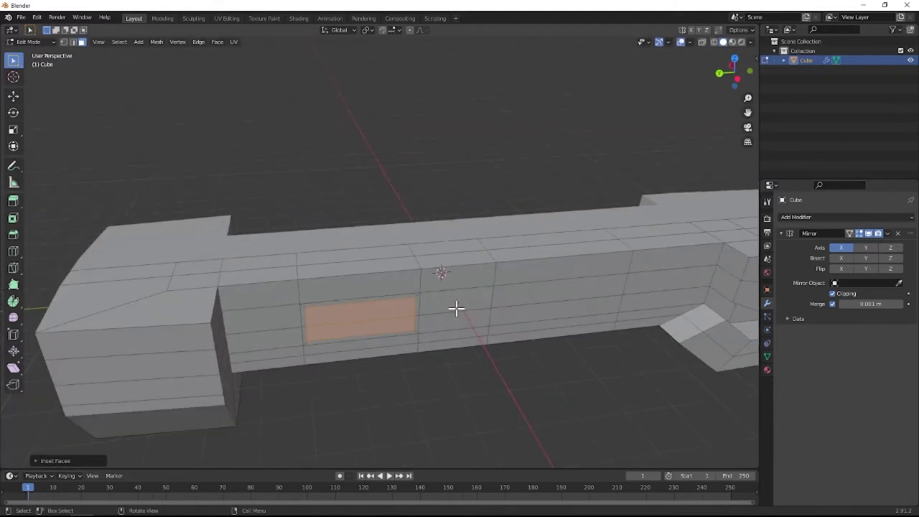
pyautogui.press('g')
pyautogui.press('x')
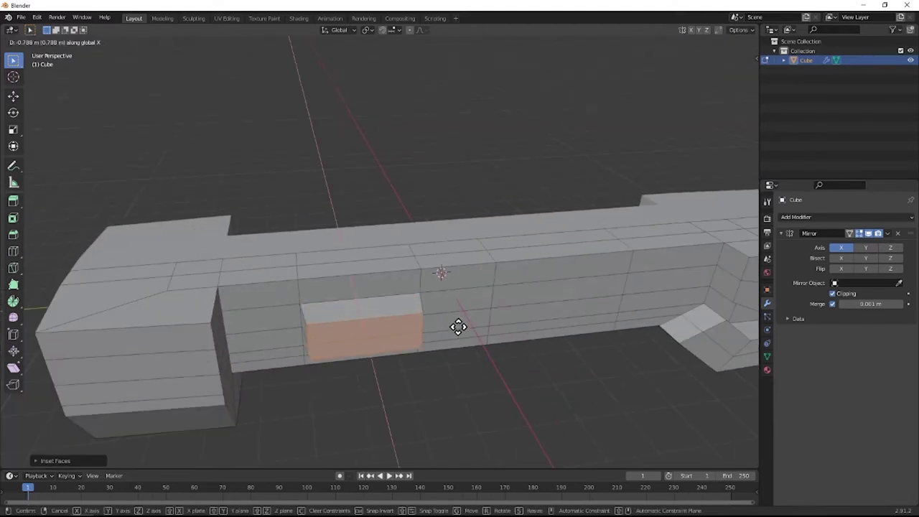
pyautogui.press('Escape')
pyautogui.hotkey('ctrl', 'z')
# Select all side faces of the two body sections beside the rear segment, inset them about 0.2 m, and move them outward along X.
pyautogui.moveTo(379, 297); pyautogui.dragTo(285, 270, button='middle')
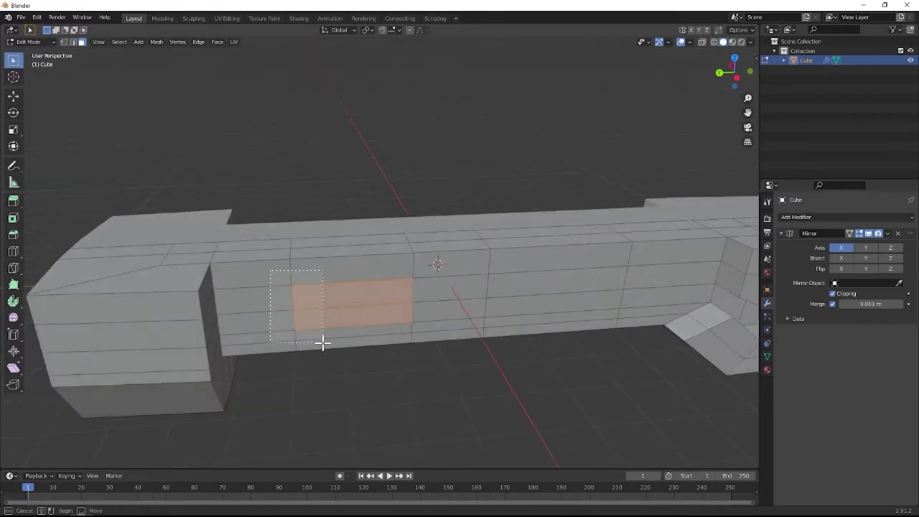
pyautogui.keyDown('shift'); pyautogui.moveTo(323, 343); pyautogui.dragTo(325, 342); pyautogui.keyUp('shift')
pyautogui.press('i')
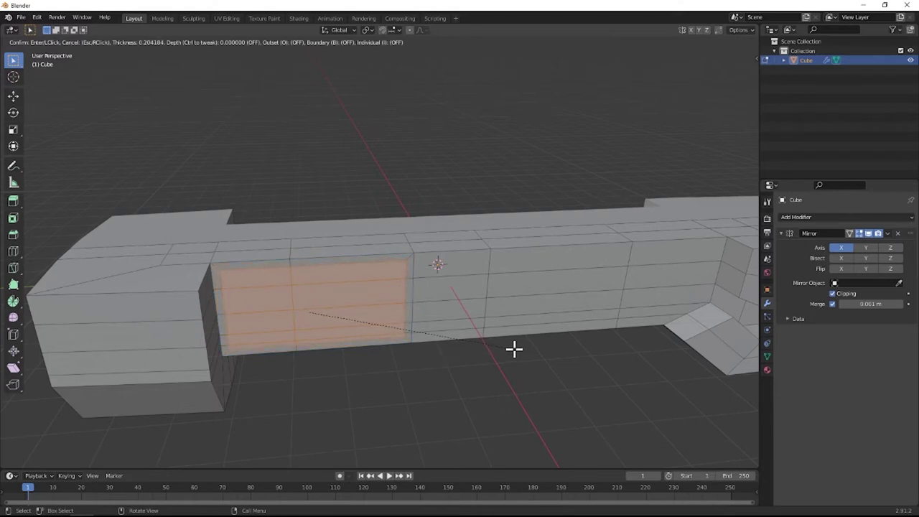
pyautogui.click(514, 349)
pyautogui.press('g')
pyautogui.press('y')
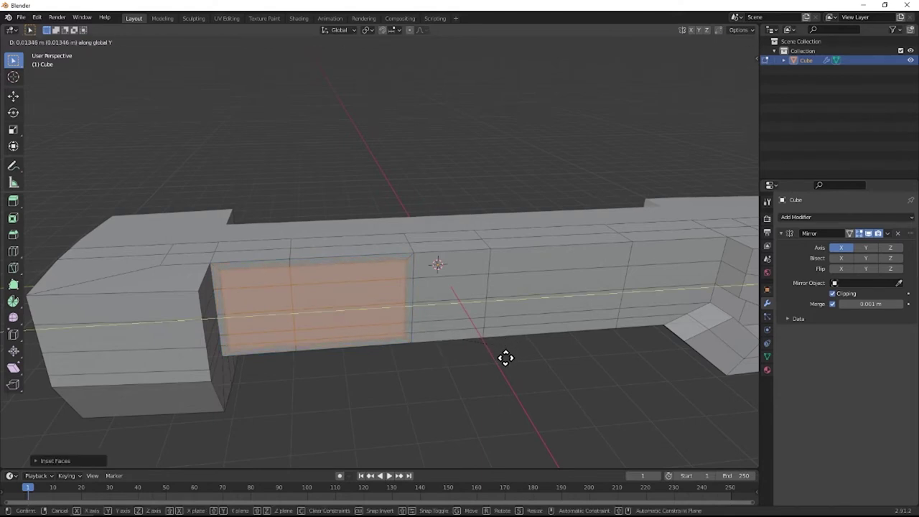
pyautogui.press('x')
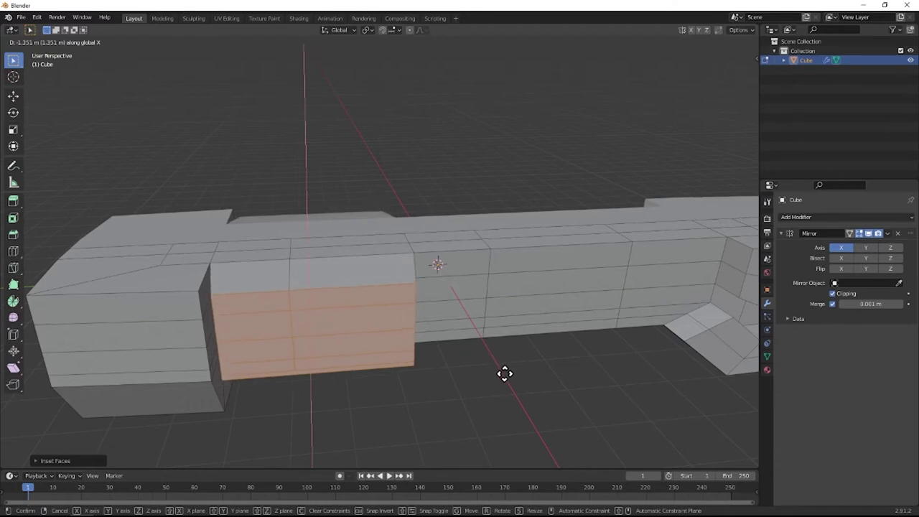
pyautogui.click(502, 379)
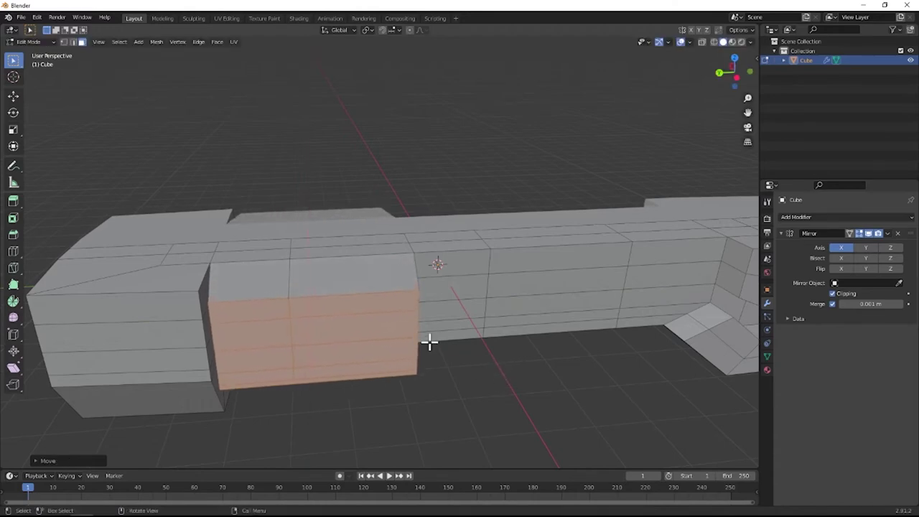
# Move the outer faces of the new side block slightly inward along X.
pyautogui.moveTo(429, 341); pyautogui.dragTo(361, 355, button='middle')
pyautogui.press('g')
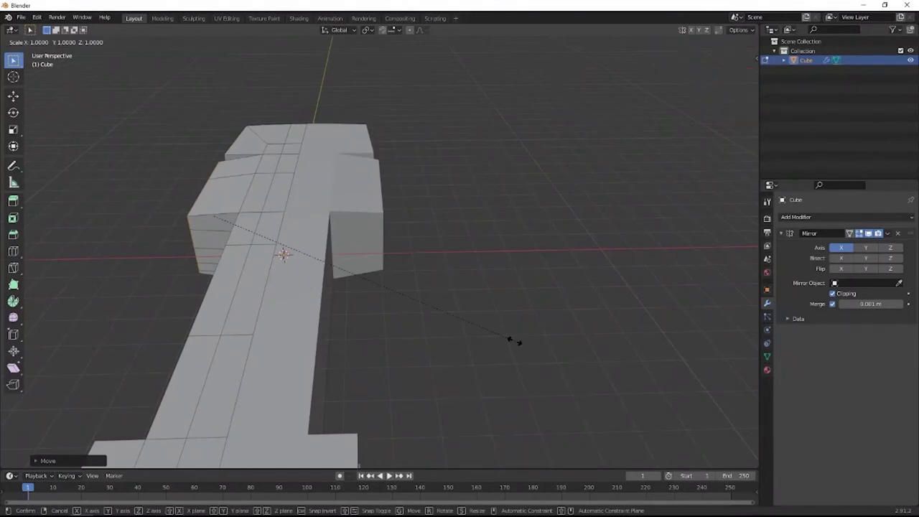
pyautogui.press('Escape')
pyautogui.press('g')
pyautogui.press('x')
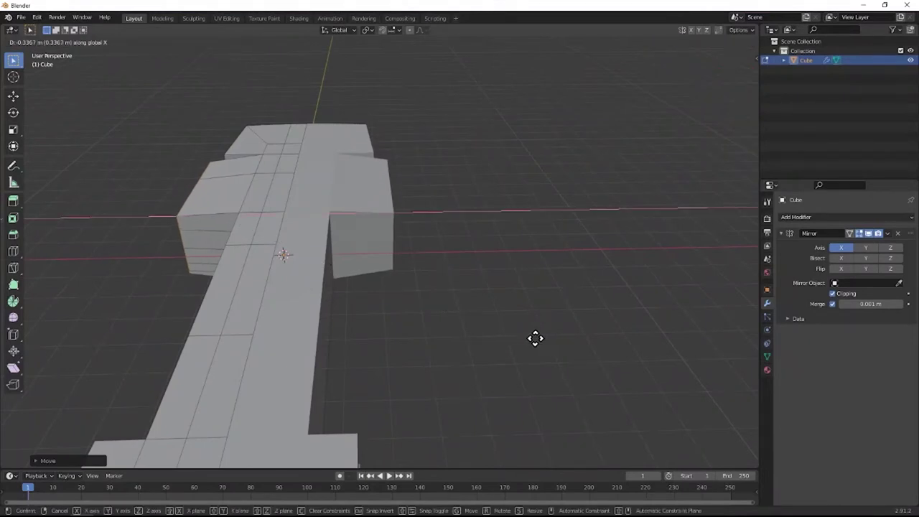
pyautogui.click(554, 322)
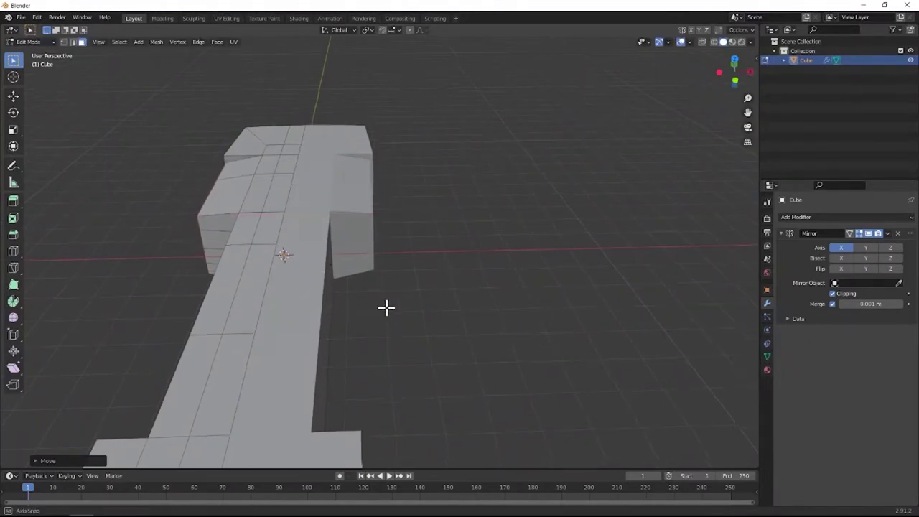
# Scale the outer faces of the side block down along Z in two passes to taper the block.
pyautogui.moveTo(386, 308); pyautogui.dragTo(492, 289, button='middle')
pyautogui.press('s')
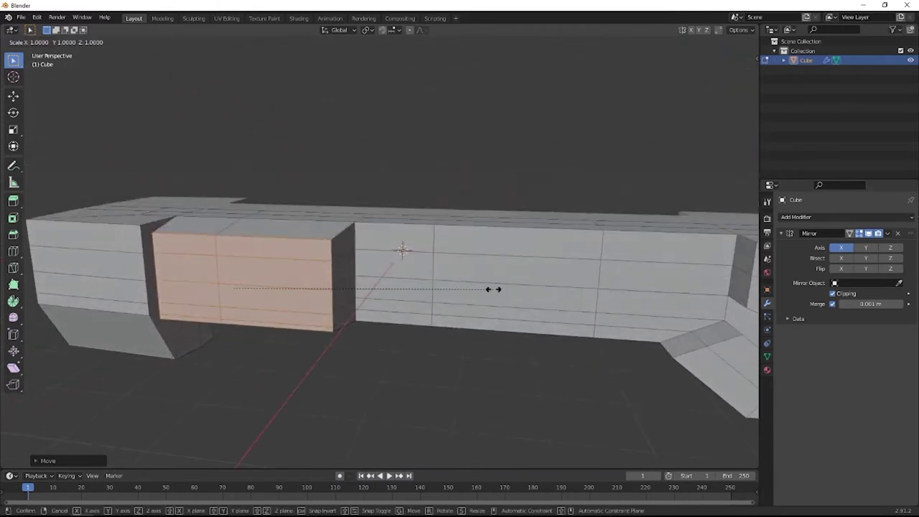
pyautogui.press('z')
pyautogui.click(435, 290)
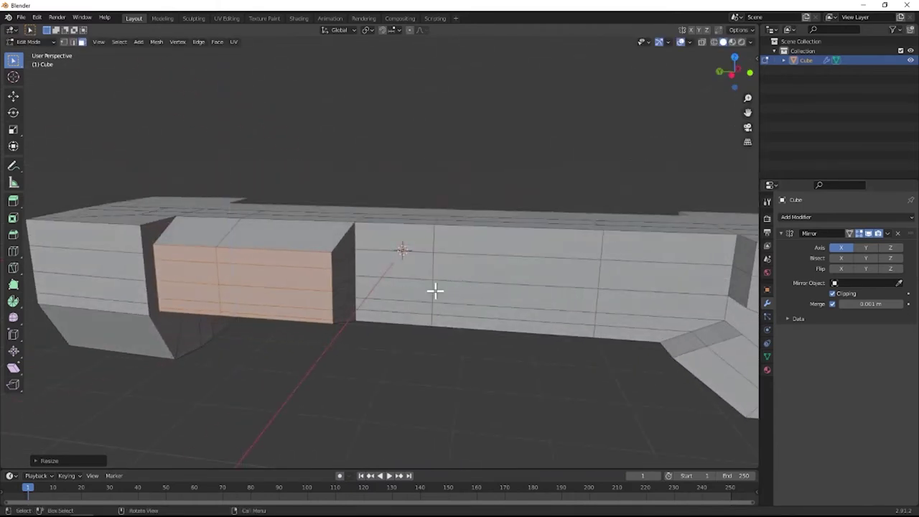
pyautogui.moveTo(387, 243); pyautogui.dragTo(358, 228, button='middle')
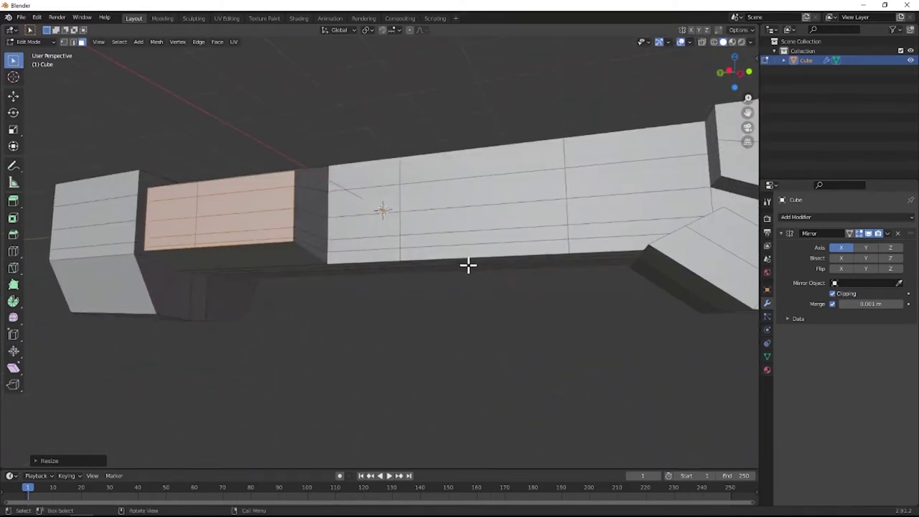
pyautogui.press('s')
pyautogui.press('z')
pyautogui.click(438, 258)
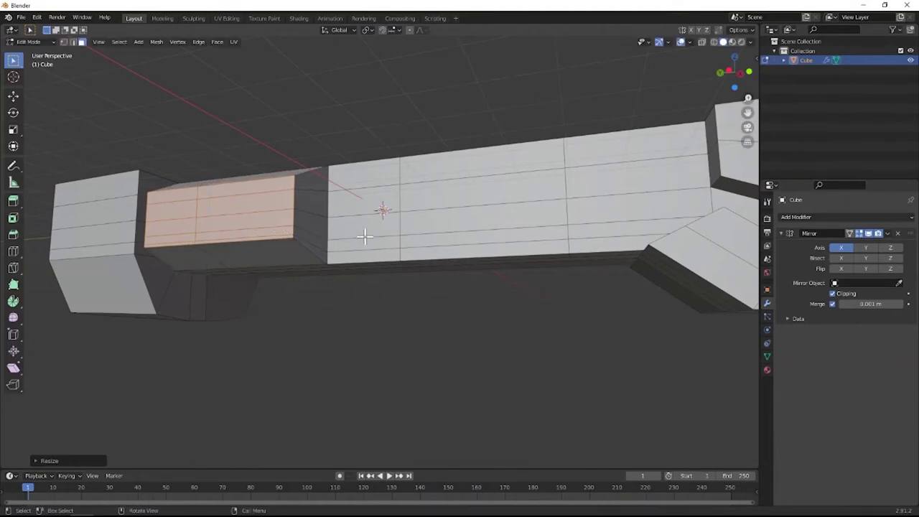
# Extrude the side block's outer faces outward, then extend them outward again to form another section.
pyautogui.moveTo(365, 237); pyautogui.dragTo(346, 277, button='middle')
pyautogui.scroll(-2, 350, 274)
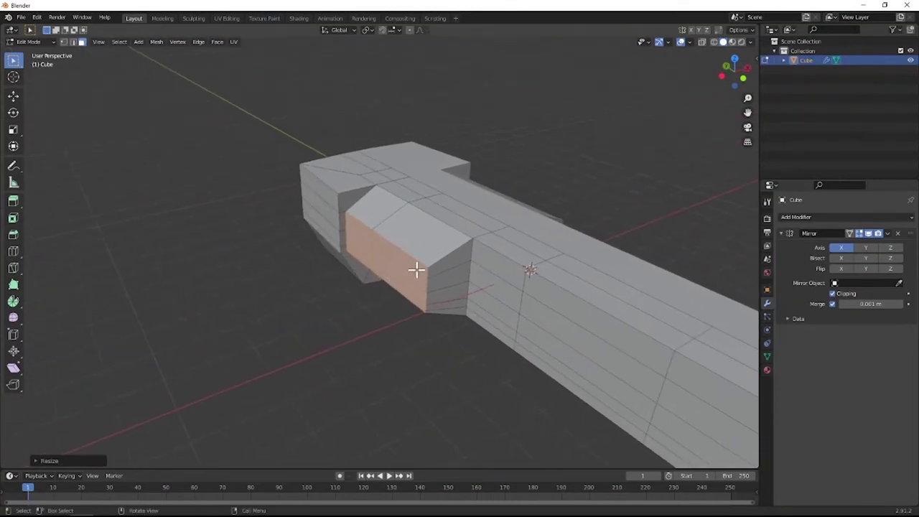
pyautogui.scroll(-1, 404, 265)
pyautogui.scroll(4, 454, 264)
pyautogui.press('e')
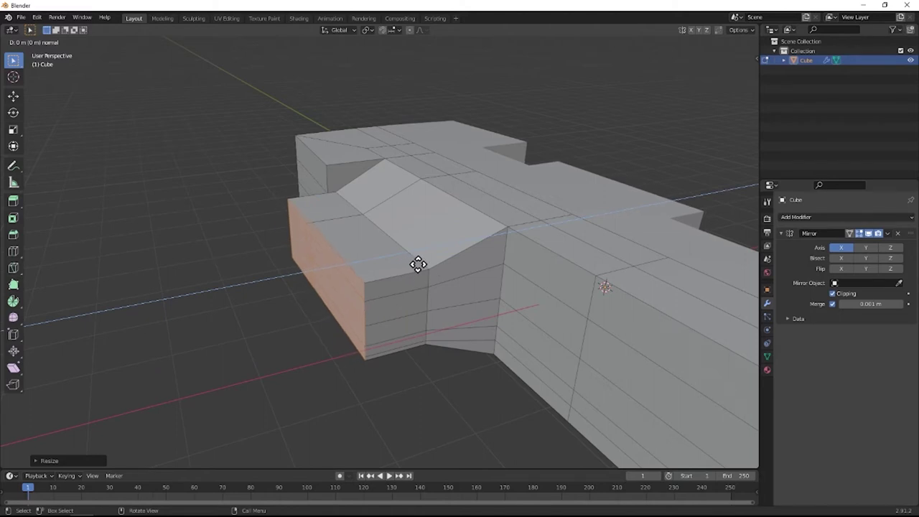
pyautogui.click(420, 264)
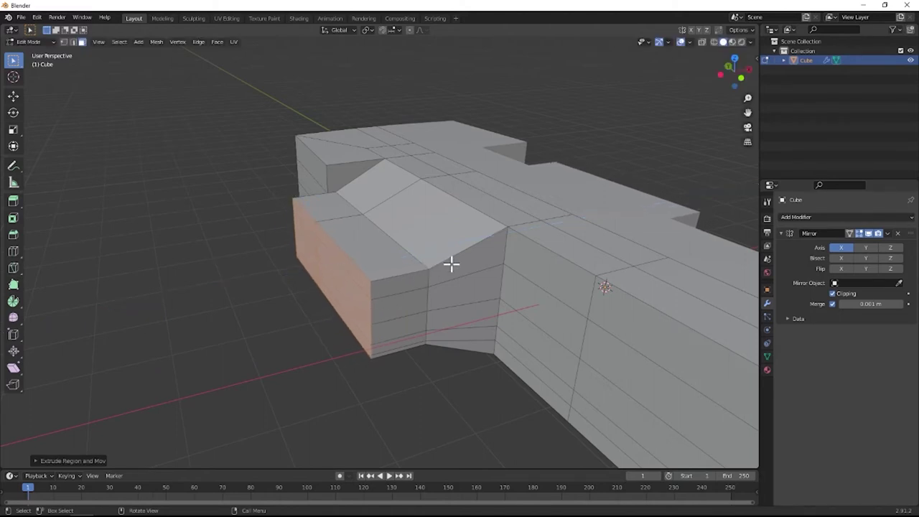
pyautogui.press('g')
pyautogui.click(427, 265)
# Scale the outermost faces of the side block down along Z to bevel its outer end.
pyautogui.press('s')
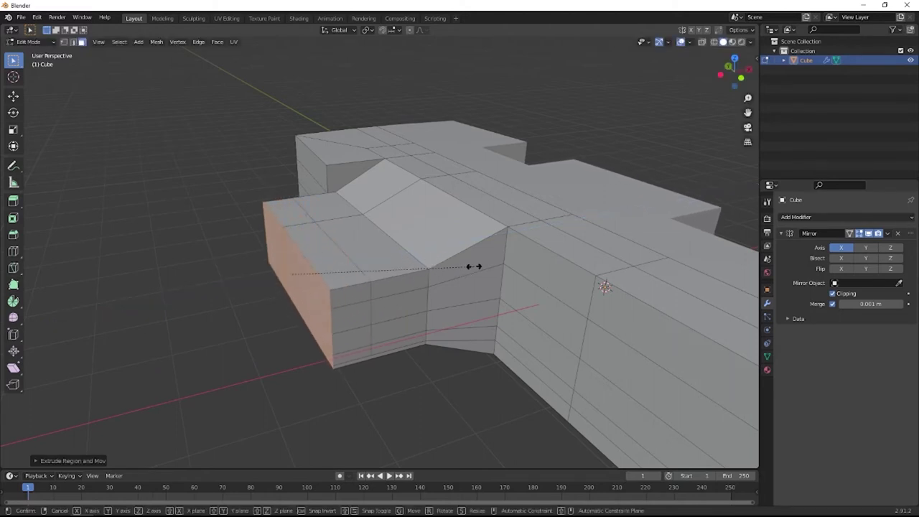
pyautogui.press('z')
pyautogui.click(388, 267)
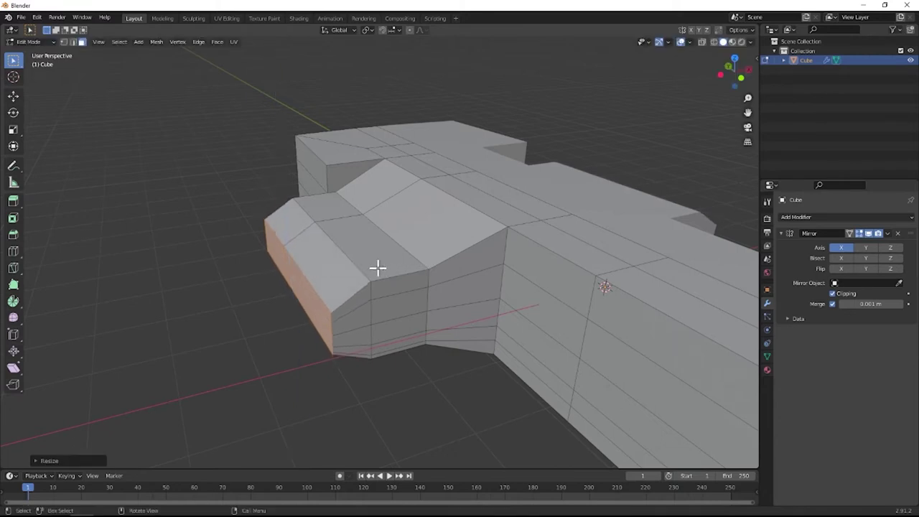
# Select the end faces of the side block that face the rear segment.
pyautogui.moveTo(378, 267); pyautogui.dragTo(415, 260, button='middle')
pyautogui.moveTo(426, 275); pyautogui.dragTo(421, 280)
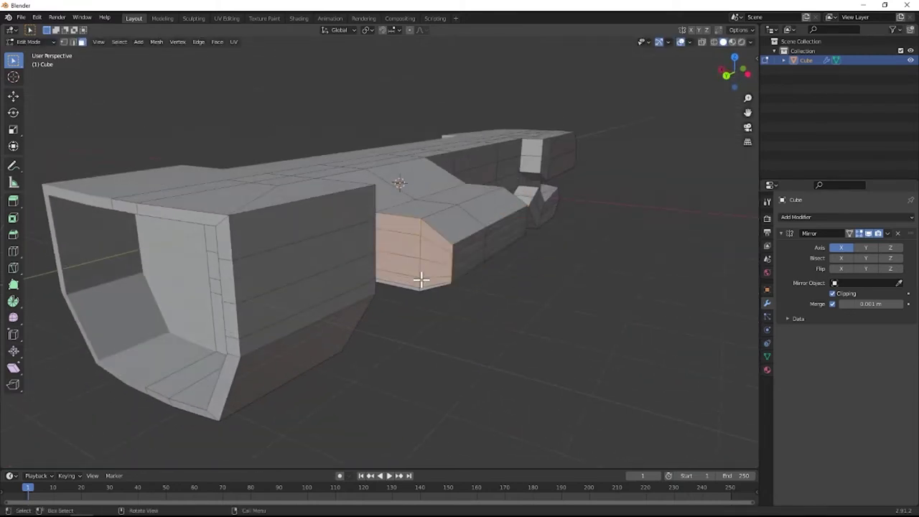
pyautogui.moveTo(514, 300); pyautogui.dragTo(346, 256, button='middle')
pyautogui.moveTo(220, 160); pyautogui.dragTo(373, 252, button='middle')
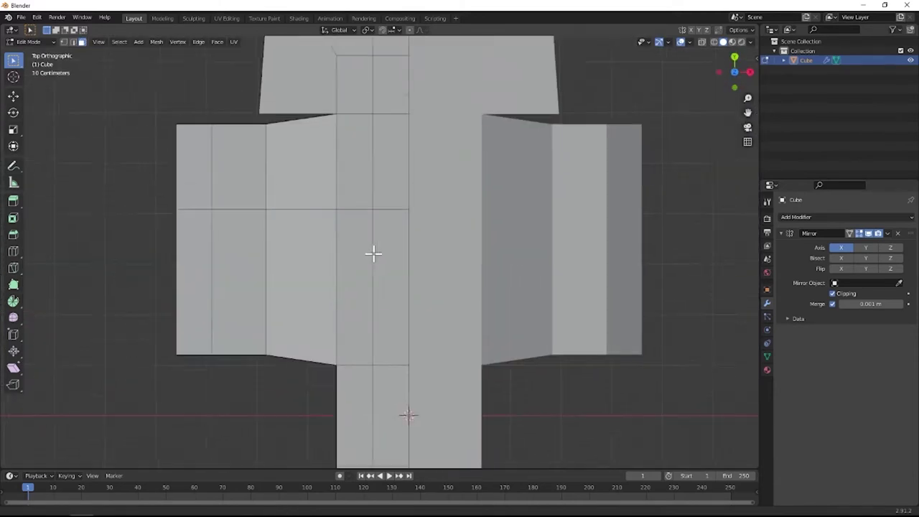
# Select the middle body's top faces alongside the side block, inset them, and extrude them upward about 0.13 m.
pyautogui.moveTo(395, 384); pyautogui.dragTo(404, 332, button='middle')
pyautogui.scroll(3, 406, 333)
pyautogui.scroll(-2, 410, 332)
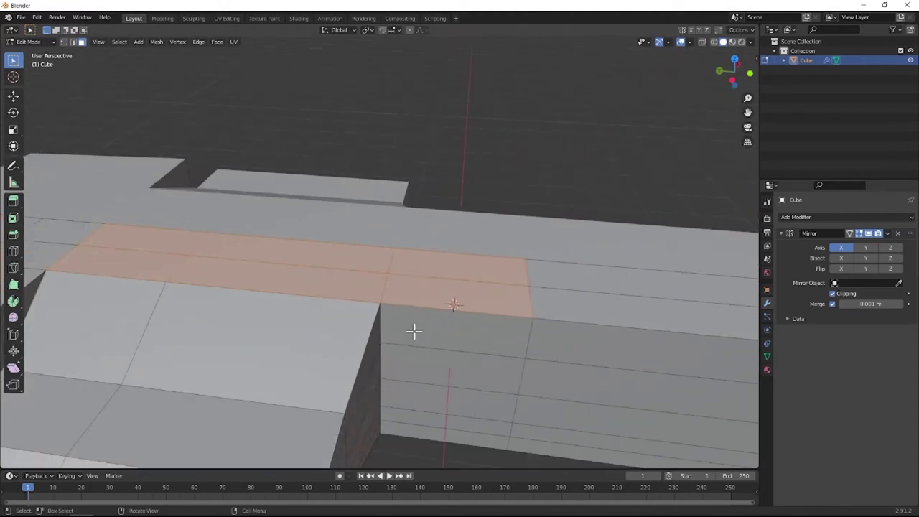
pyautogui.press('i')
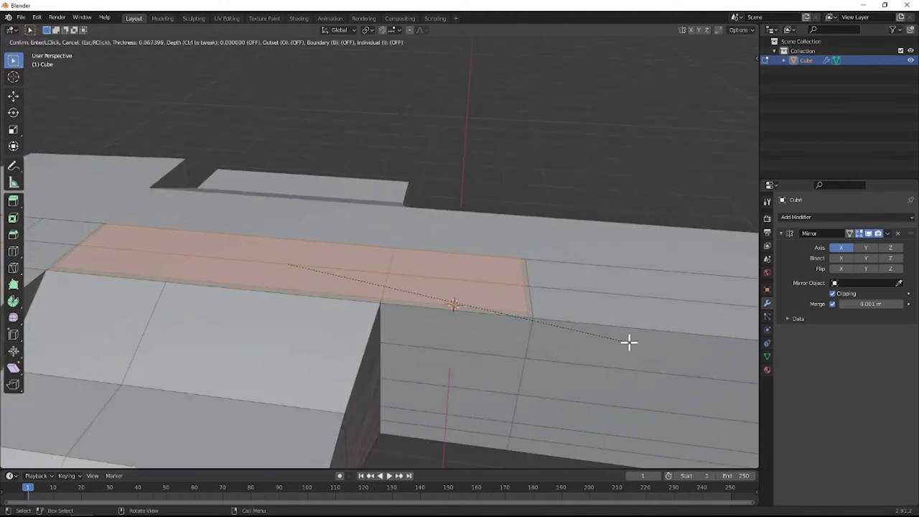
pyautogui.click(624, 342)
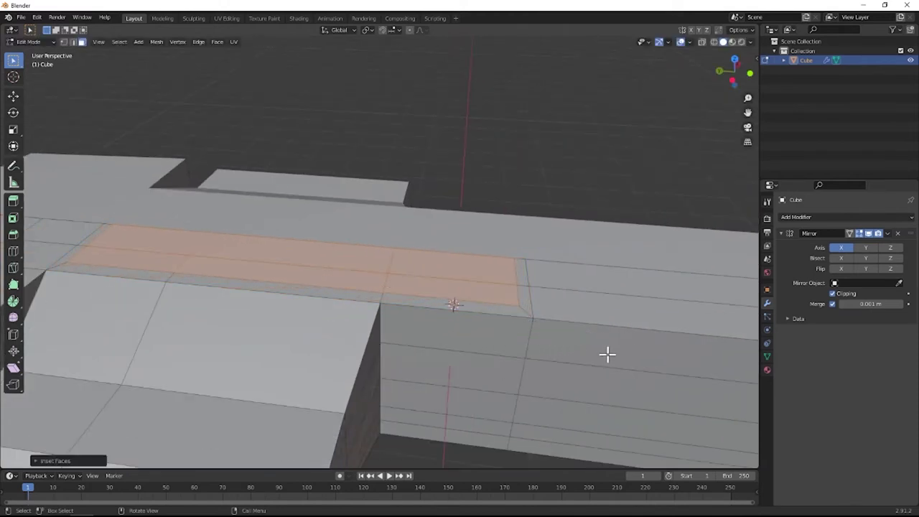
pyautogui.press('e')
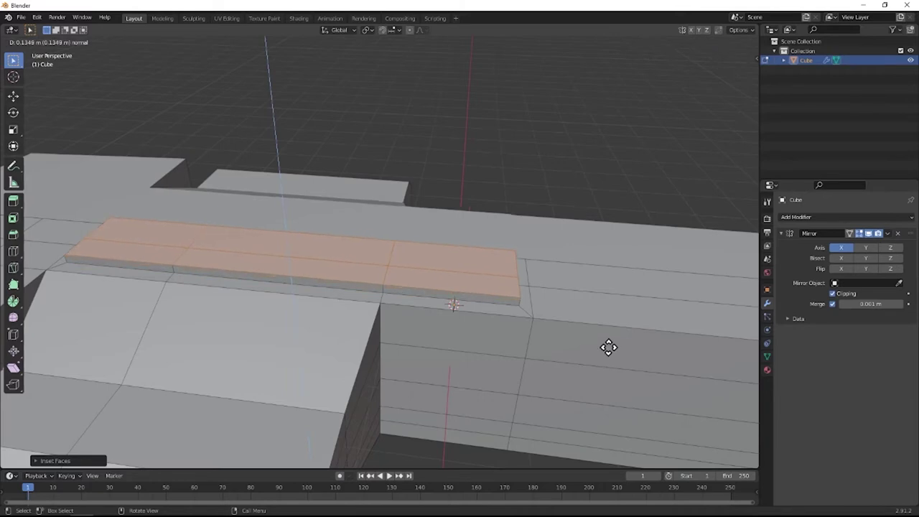
pyautogui.click(608, 347)
# Inset the raised top faces about 0.12 m and extrude them upward about 0.14 m for a second tier.
pyautogui.moveTo(607, 347); pyautogui.dragTo(574, 340, button='middle')
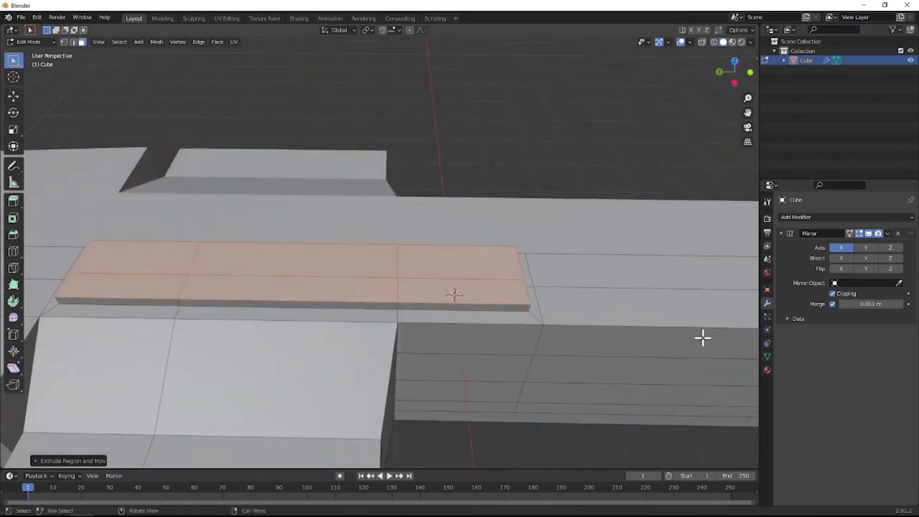
pyautogui.press('i')
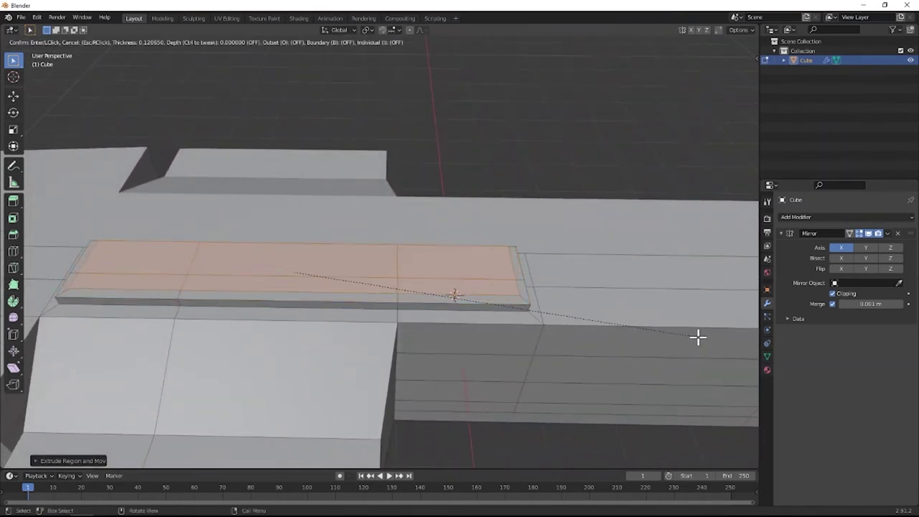
pyautogui.click(698, 337)
pyautogui.press('e')
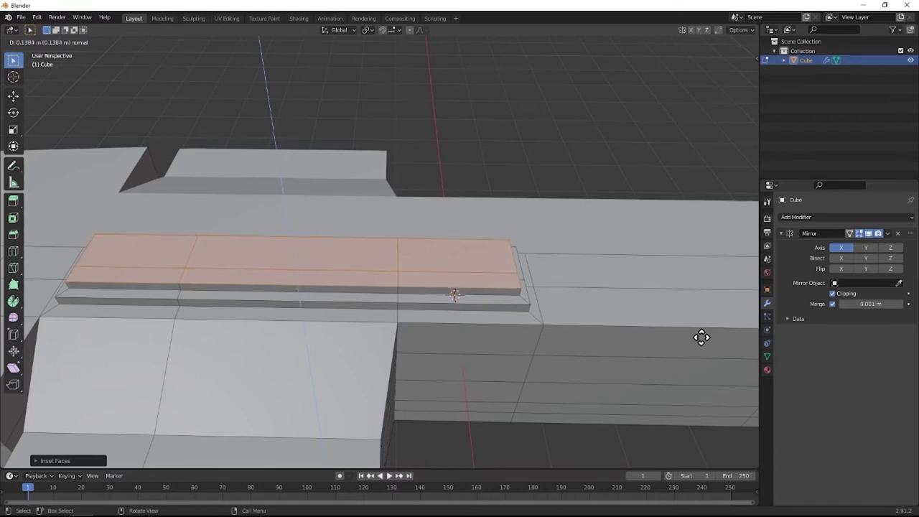
pyautogui.click(701, 338)
# Inset the top faces slightly and extrude them upward two more times to add a third and fourth tier.
pyautogui.press('i')
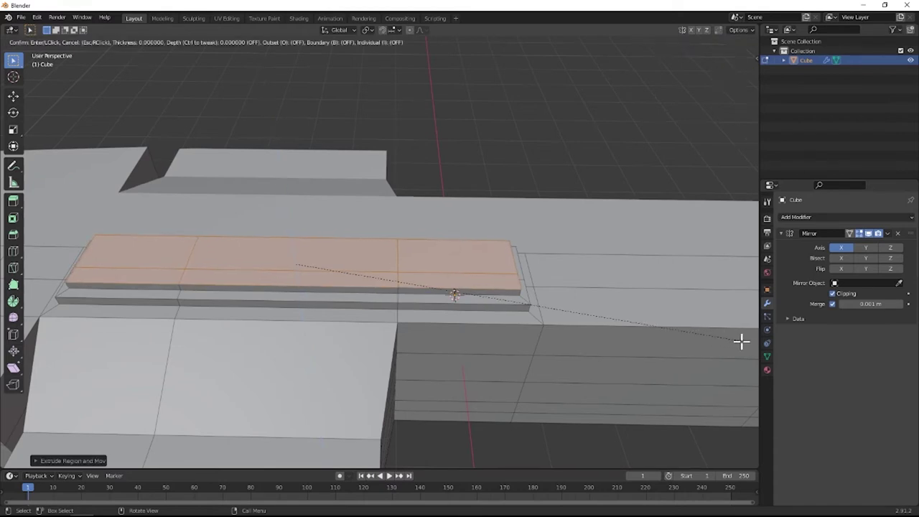
pyautogui.press('Escape')
pyautogui.press('e')
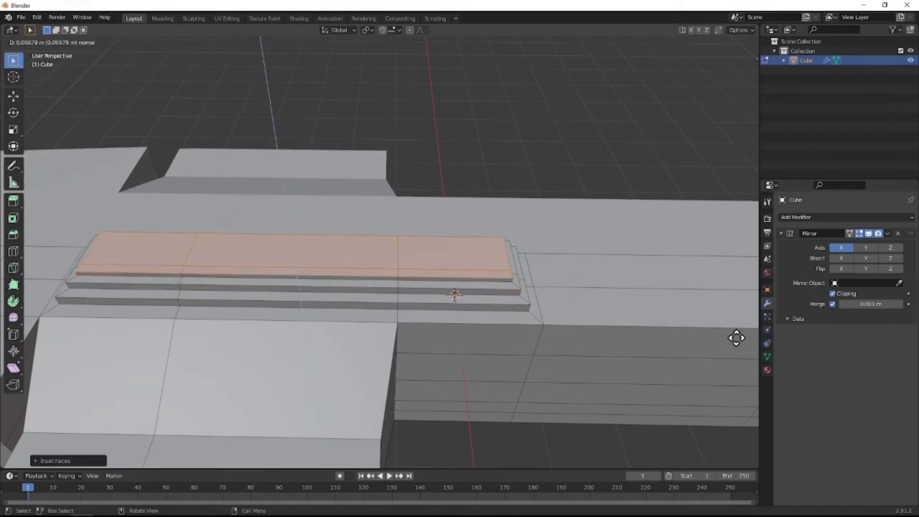
pyautogui.click(751, 335)
pyautogui.press('i')
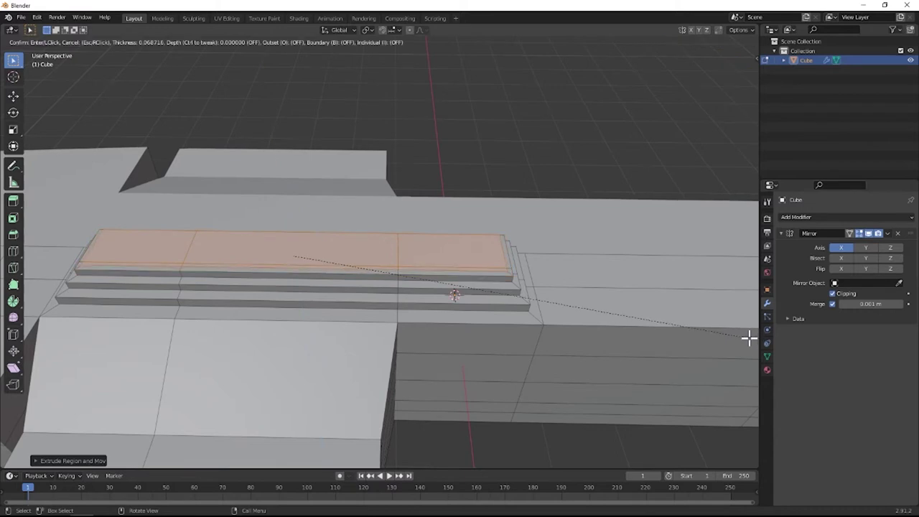
pyautogui.click(747, 338)
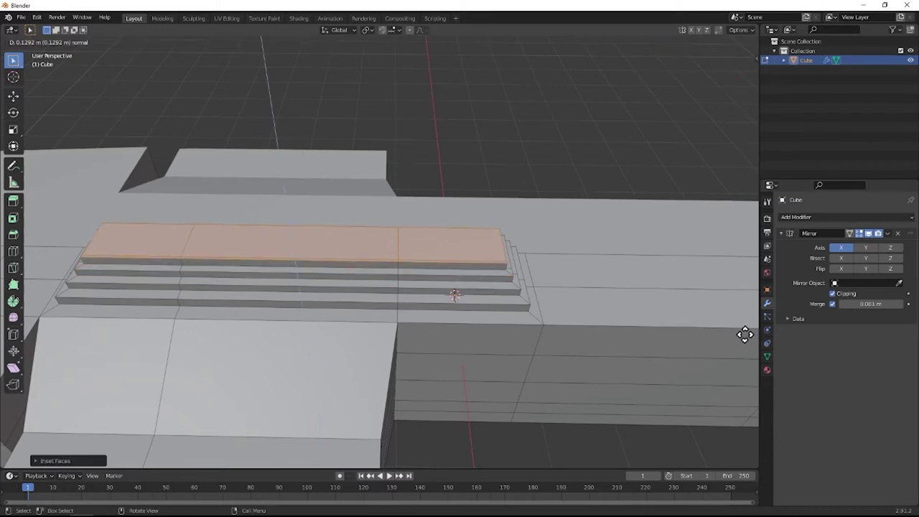
pyautogui.click(741, 335)
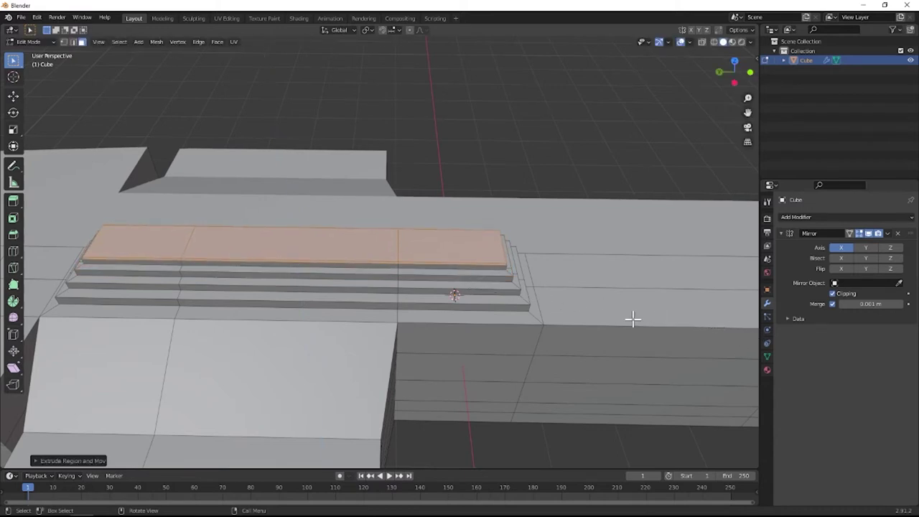
# Reselect the strip of faces on top of the fourth tier, inset it, and extrude it upward for a fifth tier.
pyautogui.moveTo(633, 319)
pyautogui.mouseDown(button='middle')
pyautogui.moveTo(572, 299)
pyautogui.moveTo(511, 308)
pyautogui.moveTo(517, 284)
pyautogui.moveTo(550, 285)
pyautogui.moveTo(593, 306)
pyautogui.moveTo(636, 301)
pyautogui.mouseUp(button='middle')
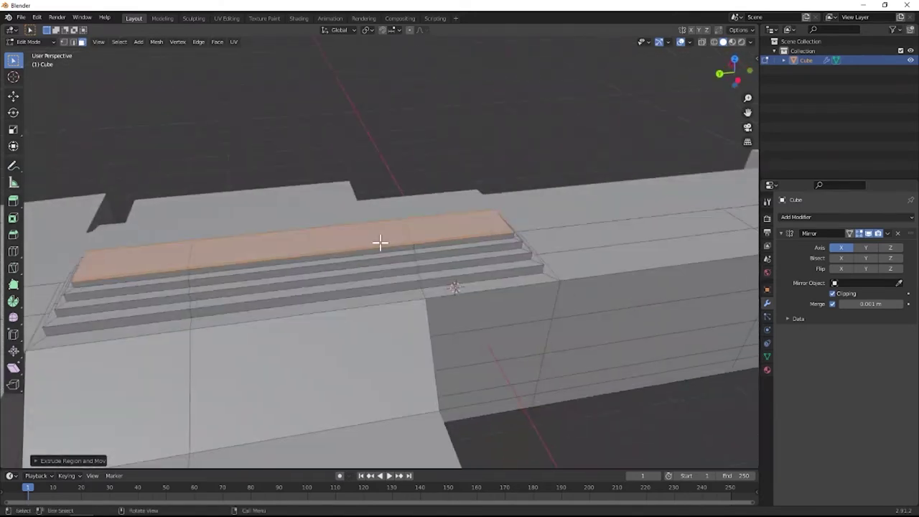
pyautogui.moveTo(258, 271); pyautogui.dragTo(381, 308, button='middle')
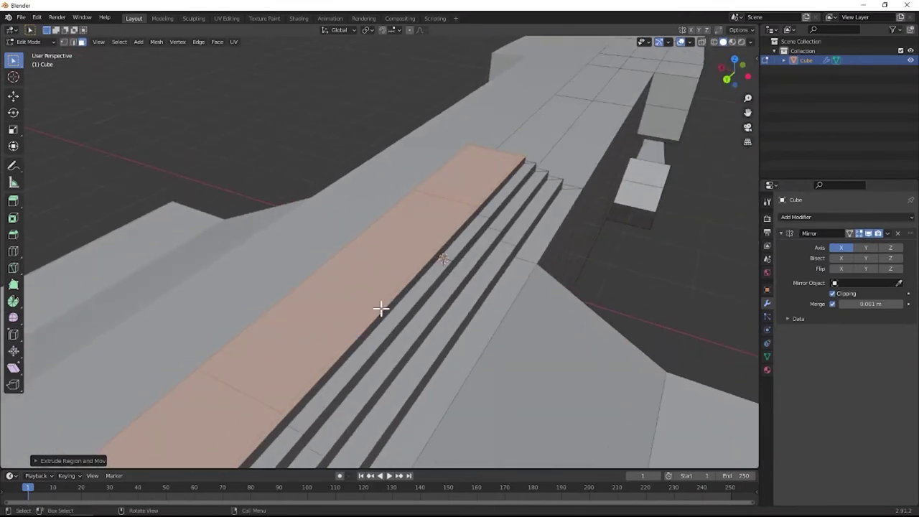
pyautogui.click(461, 182)
pyautogui.moveTo(377, 254); pyautogui.dragTo(252, 353, button='middle')
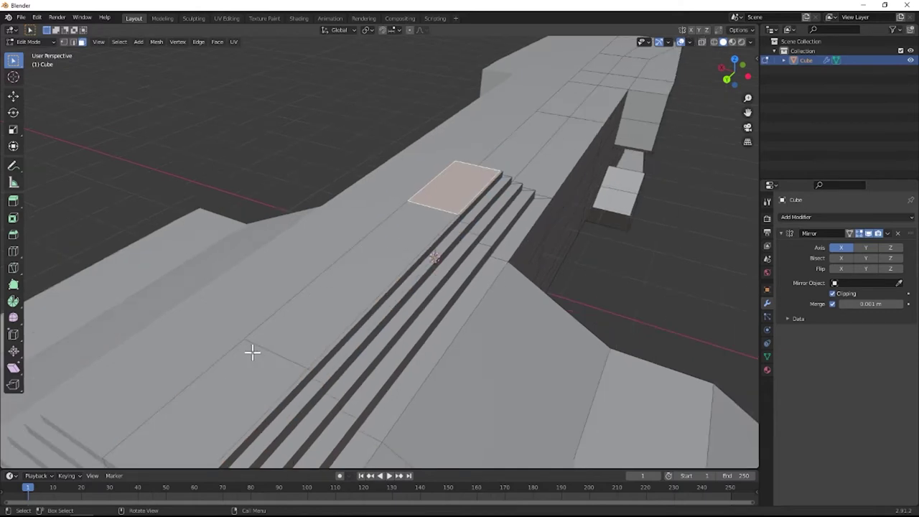
pyautogui.keyDown('ctrl'); pyautogui.click(248, 369); pyautogui.keyUp('ctrl')
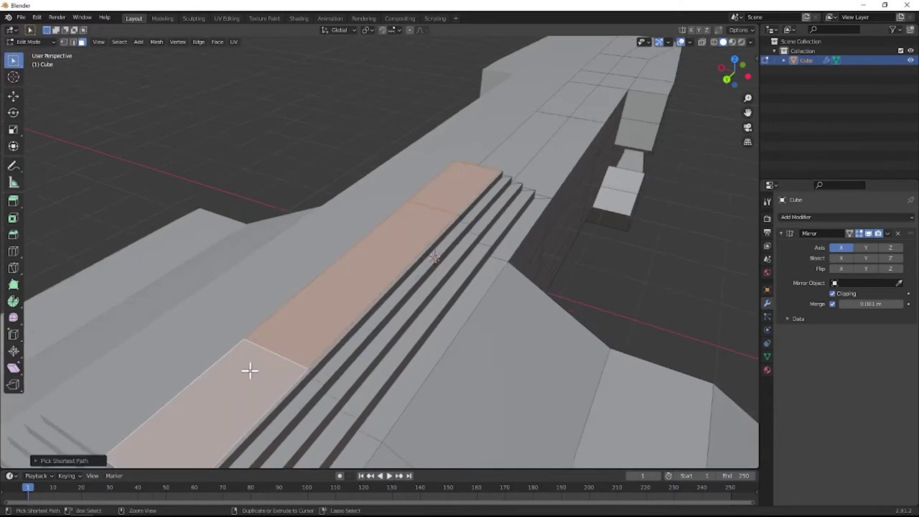
pyautogui.press('i')
pyautogui.click(557, 292)
pyautogui.press('e')
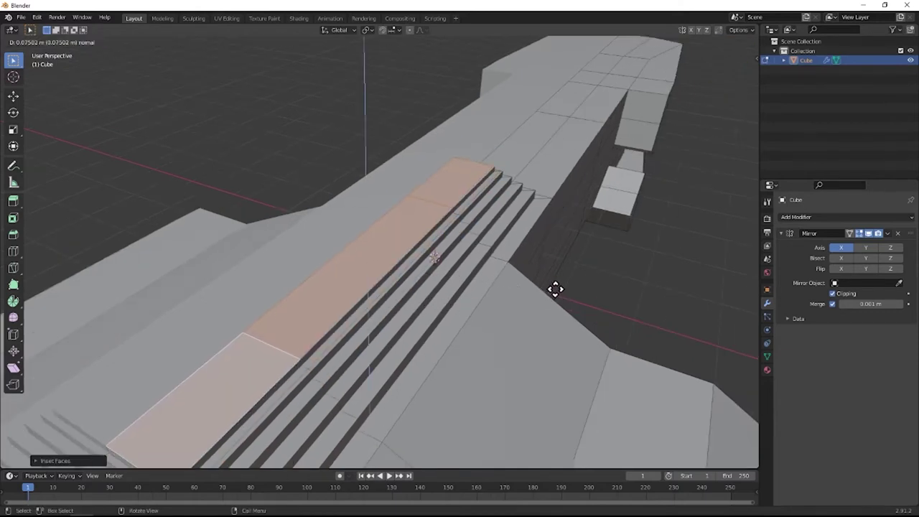
pyautogui.rightClick(554, 287)
# Inset the top strip about 0.07 m and extrude it upward for a sixth tier.
pyautogui.press('i')
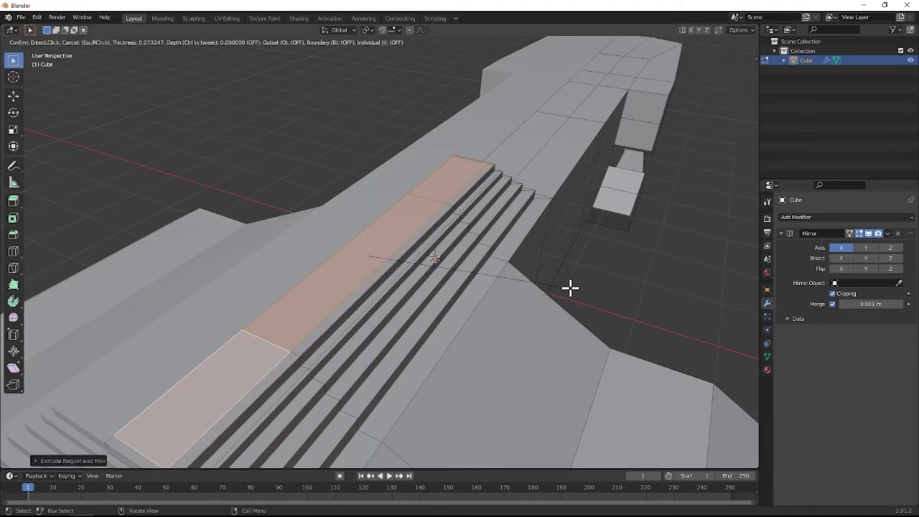
pyautogui.click(570, 287)
pyautogui.press('e')
pyautogui.click(570, 281)
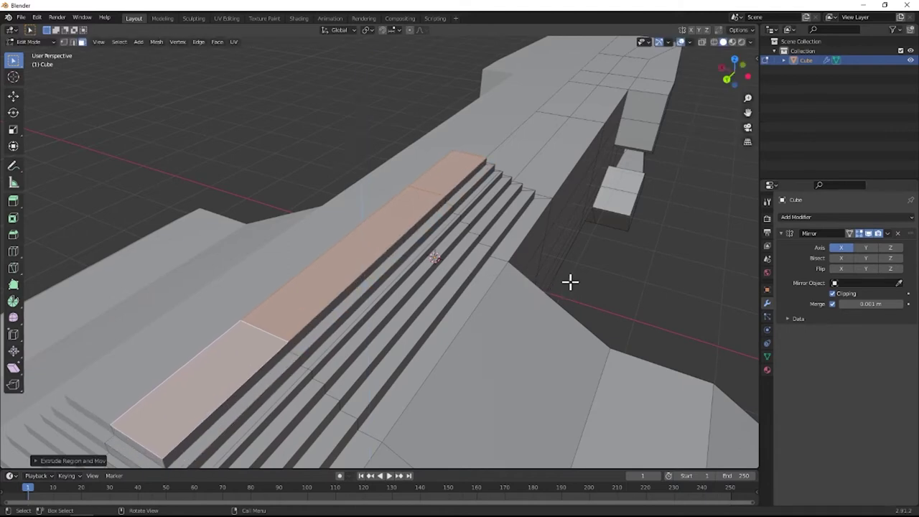
# Inset the topmost faces about 0.07 m, select only the end face nearest the jaws, and raise it along Z.
pyautogui.moveTo(415, 231); pyautogui.dragTo(320, 197, button='middle')
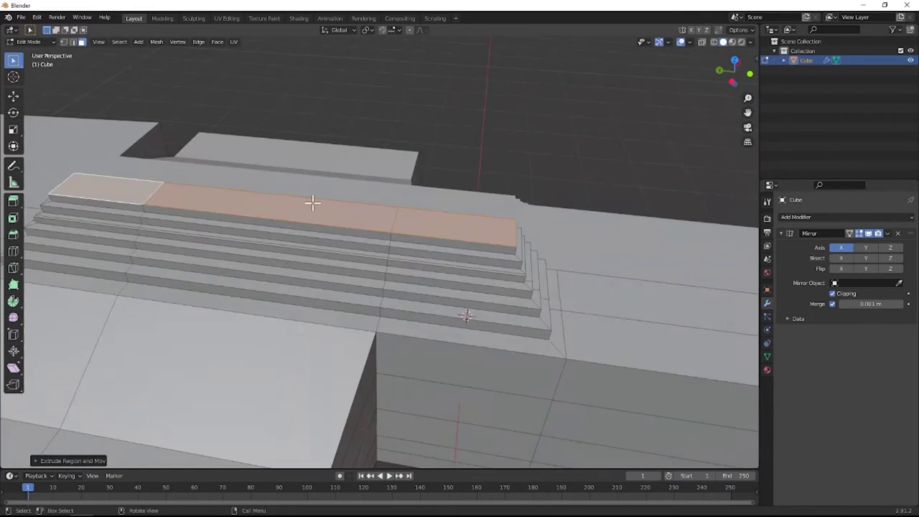
pyautogui.press('g')
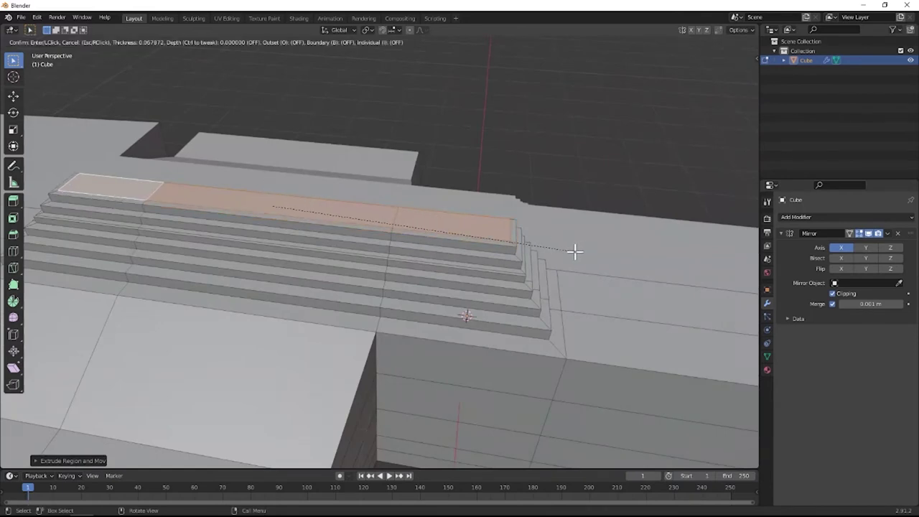
pyautogui.rightClick(577, 250)
pyautogui.click(388, 208)
pyautogui.keyDown('shift'); pyautogui.click(427, 215); pyautogui.keyUp('shift')
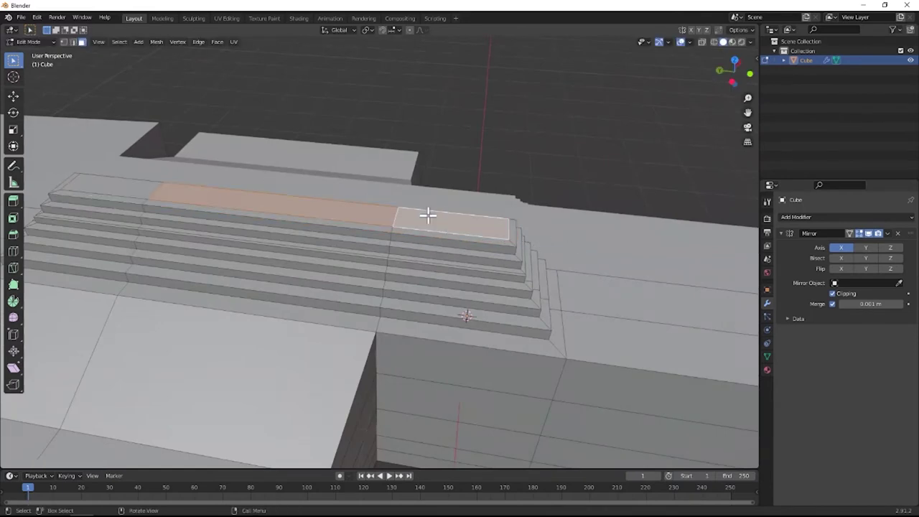
pyautogui.click(436, 228)
pyautogui.press('g')
pyautogui.press('z')
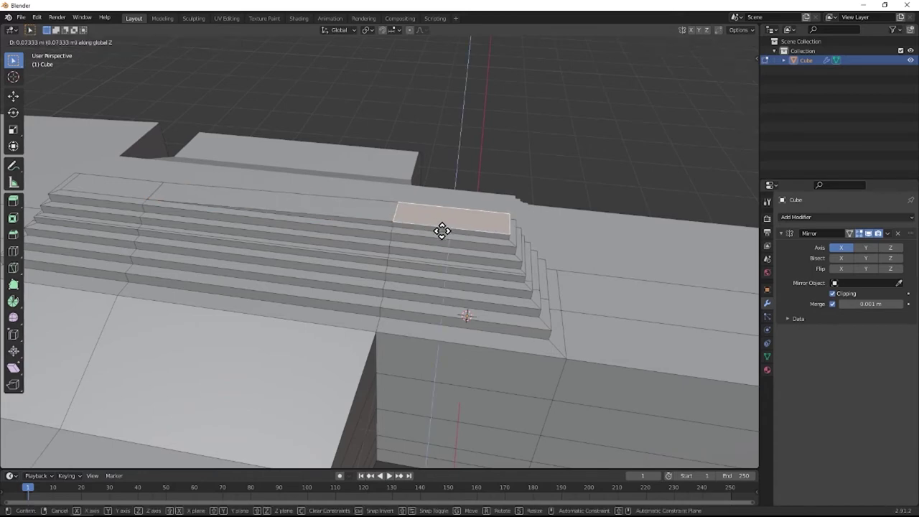
pyautogui.click(442, 224)
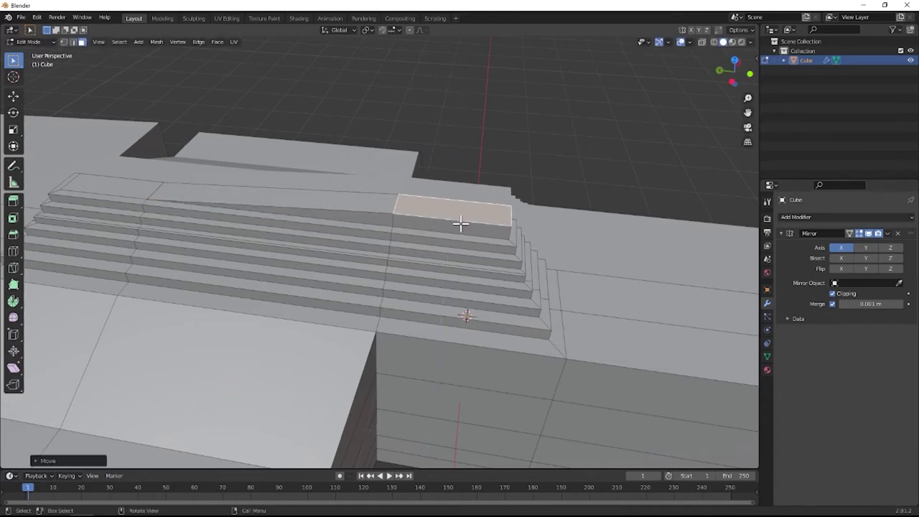
# Extrude the top tier's jaw-side end face outward and raise its lower edge about 0.07 m along Z.
pyautogui.scroll(-4, 269, 200)
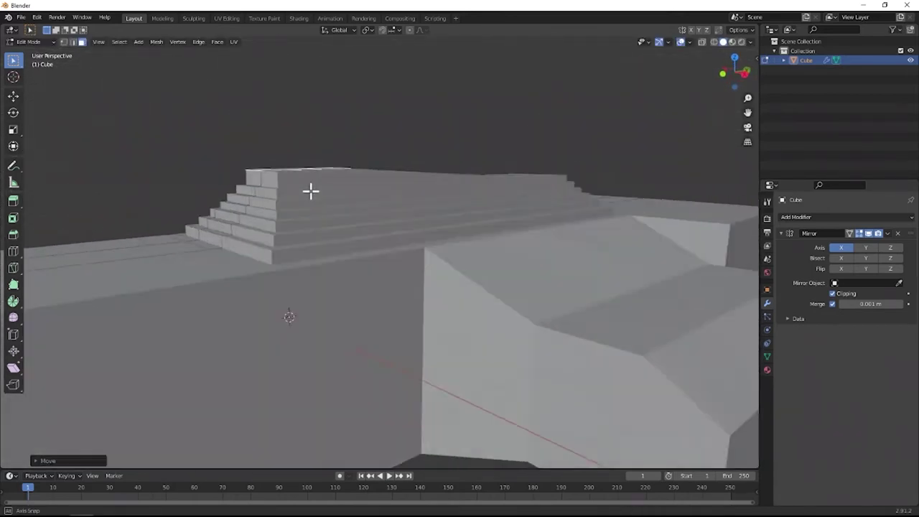
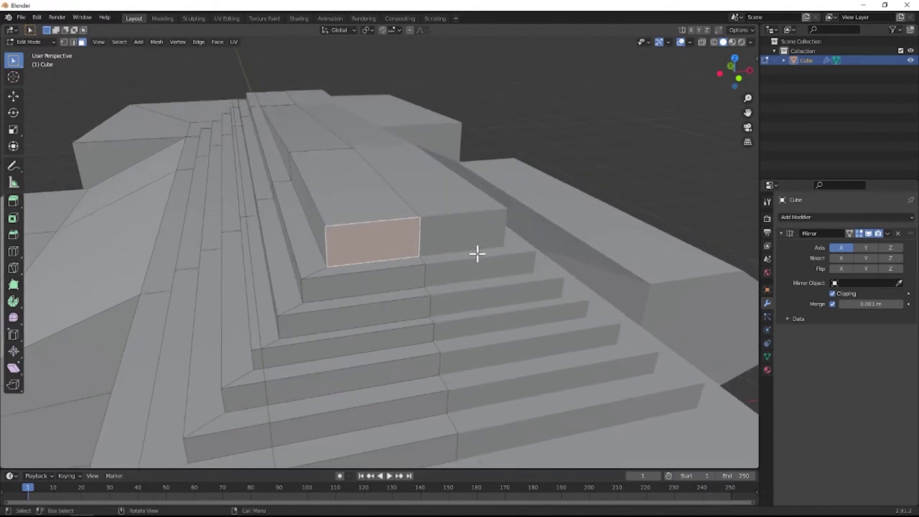
pyautogui.press('e')
pyautogui.click(494, 277)
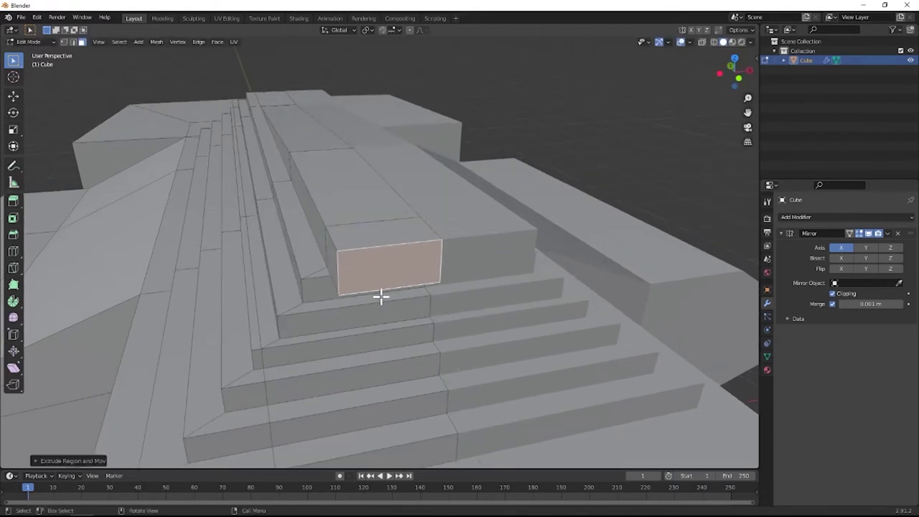
pyautogui.press('2')
pyautogui.click(381, 291)
pyautogui.moveTo(381, 292); pyautogui.dragTo(413, 280, button='middle')
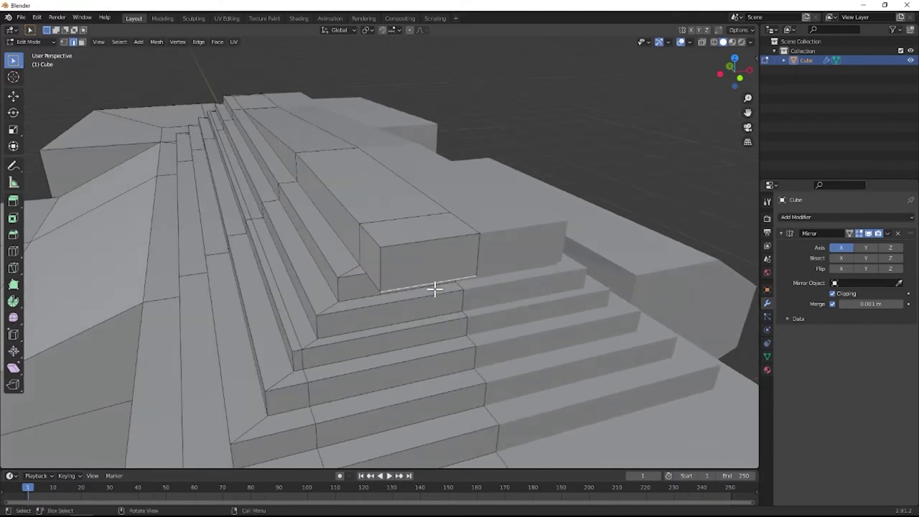
pyautogui.press('g')
pyautogui.press('z')
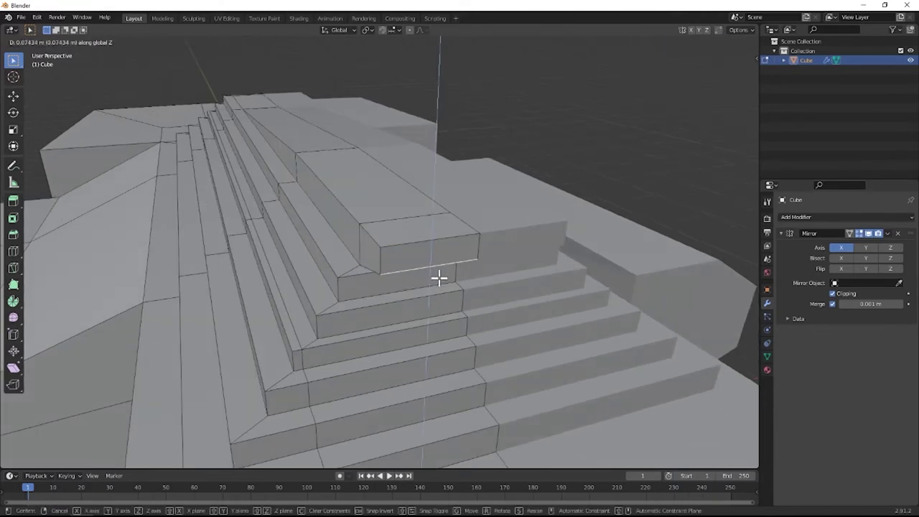
pyautogui.click(439, 277)
# Move the outer vertical corner edge of the extruded top block inward along X to angle its side.
pyautogui.click(376, 268)
pyautogui.press('g')
pyautogui.press('x')
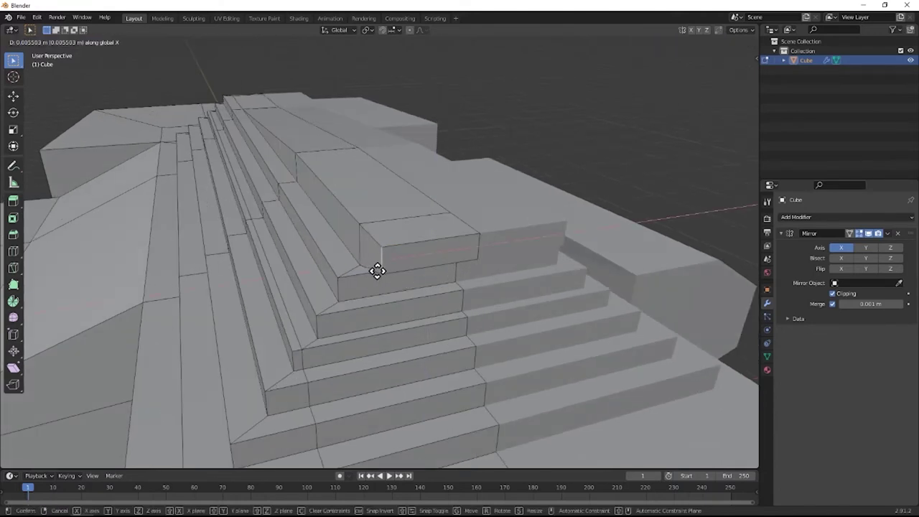
pyautogui.click(407, 265)
pyautogui.moveTo(407, 265); pyautogui.dragTo(355, 208, button='middle')
# Extrude the two top faces nearest the jaw end of the top tier upward along Z.
pyautogui.click(364, 226)
pyautogui.press('3')
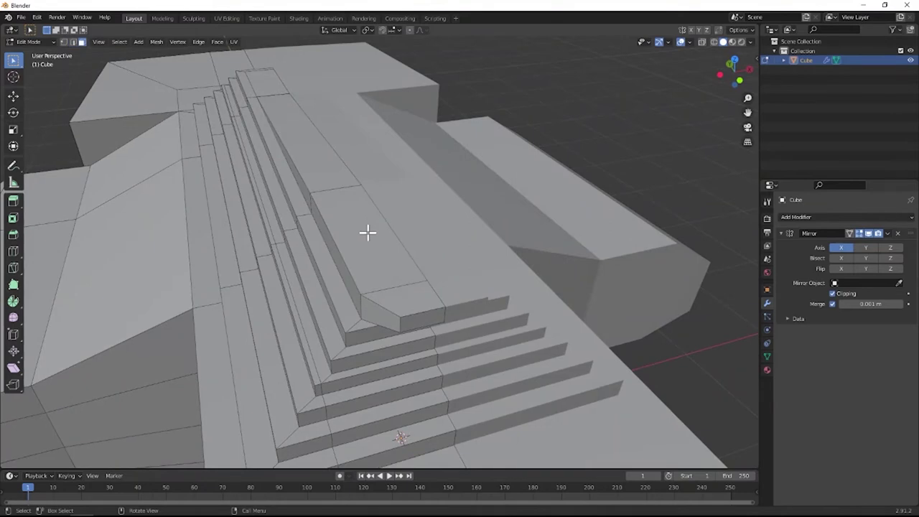
pyautogui.click(373, 241)
pyautogui.keyDown('shift'); pyautogui.click(423, 297); pyautogui.keyUp('shift')
pyautogui.moveTo(361, 230); pyautogui.dragTo(330, 228, button='middle')
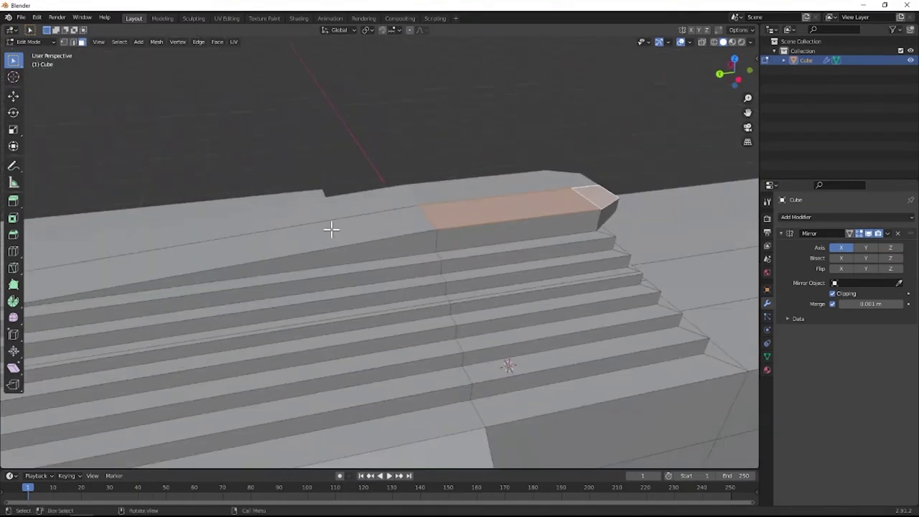
pyautogui.keyDown('shift'); pyautogui.click(397, 233); pyautogui.keyUp('shift')
pyautogui.moveTo(434, 241); pyautogui.dragTo(425, 269, button='middle')
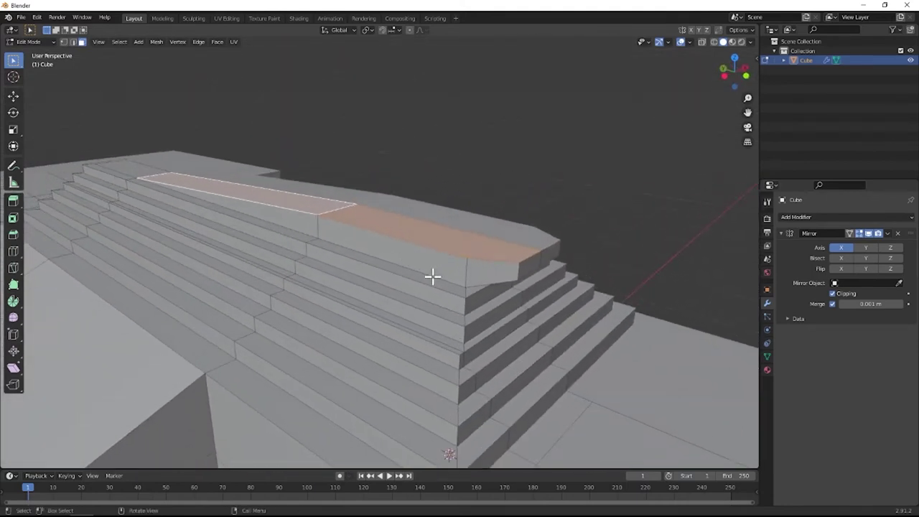
pyautogui.click(498, 247)
pyautogui.keyDown('shift'); pyautogui.click(500, 265); pyautogui.keyUp('shift')
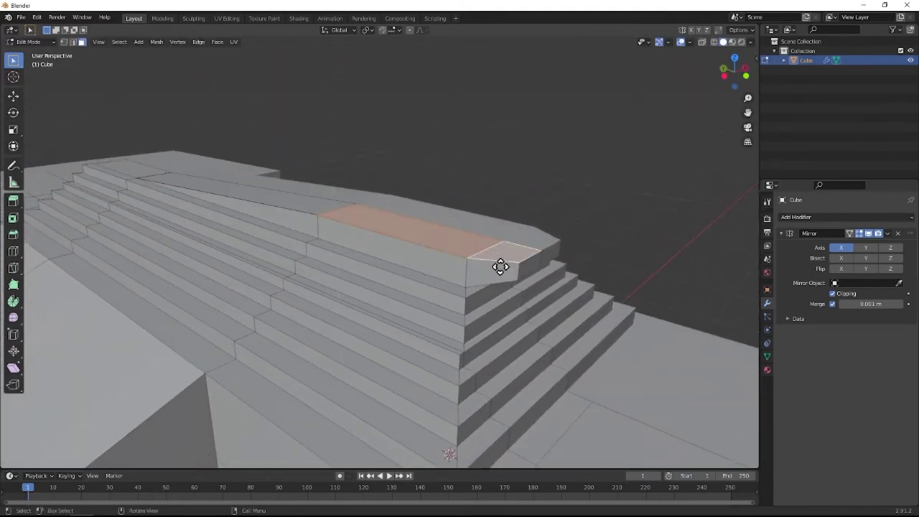
pyautogui.press('g')
pyautogui.press('z')
pyautogui.click(505, 248)
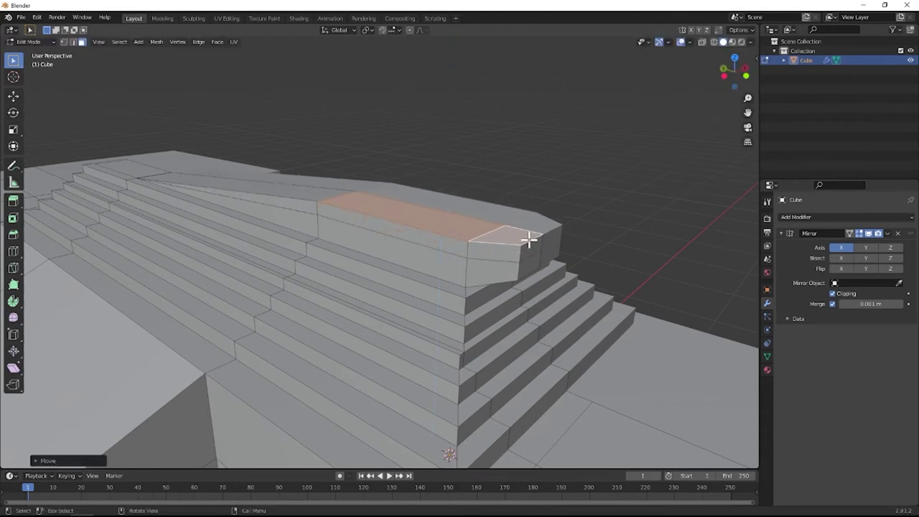
# Move the front top edge of the raised block back about 0.13 m along Y to slope its front.
pyautogui.press('2')
pyautogui.click(534, 257)
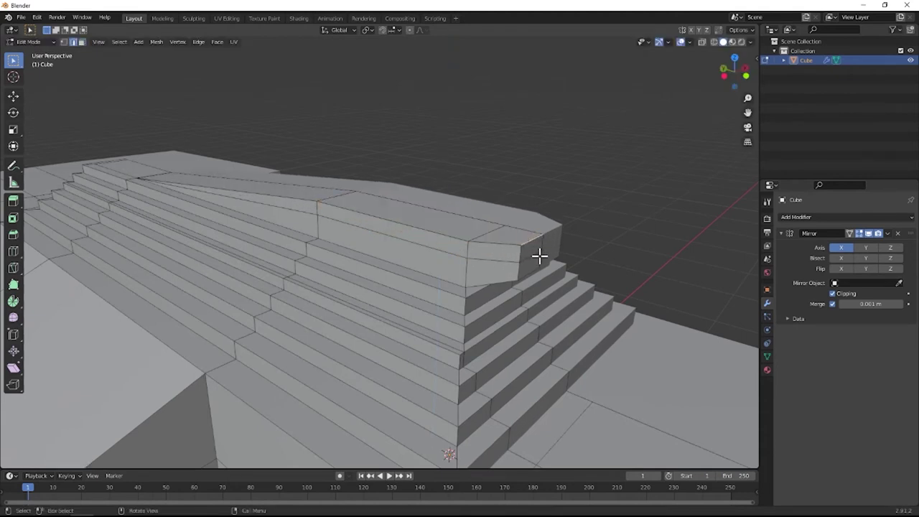
pyautogui.press('g')
pyautogui.press('y')
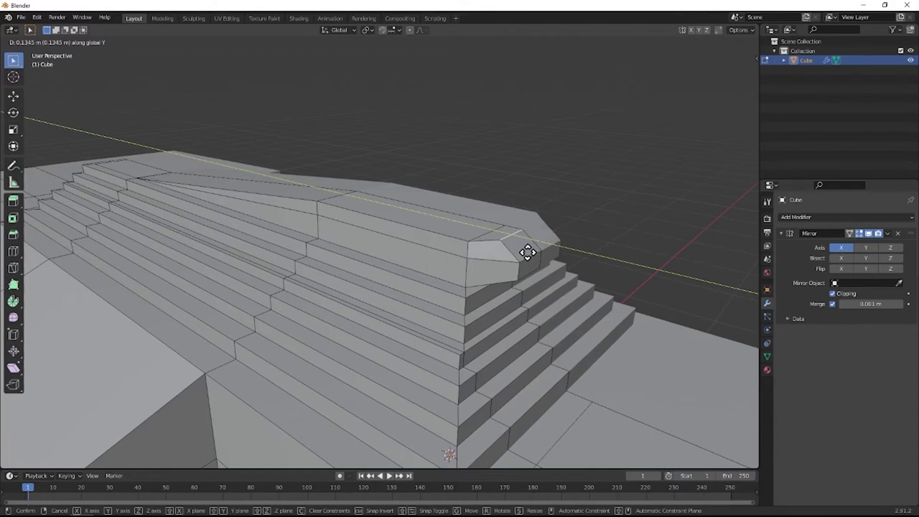
pyautogui.click(527, 252)
pyautogui.moveTo(568, 207); pyautogui.dragTo(575, 240, button='middle')
# Pull the lowest tier's jaw-side end faces and the adjoining base faces outward along Y.
pyautogui.moveTo(562, 280); pyautogui.dragTo(448, 347, button='middle')
pyautogui.click(438, 340)
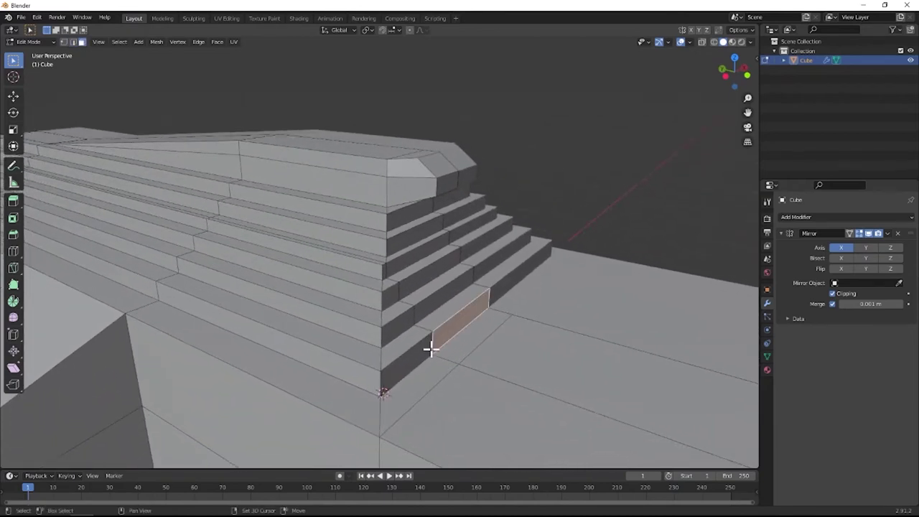
pyautogui.keyDown('shift'); pyautogui.click(428, 355); pyautogui.keyUp('shift')
pyautogui.keyDown('shift'); pyautogui.click(435, 366); pyautogui.keyUp('shift')
pyautogui.keyDown('shift'); pyautogui.click(458, 346); pyautogui.keyUp('shift')
pyautogui.moveTo(442, 351); pyautogui.dragTo(428, 353, button='middle')
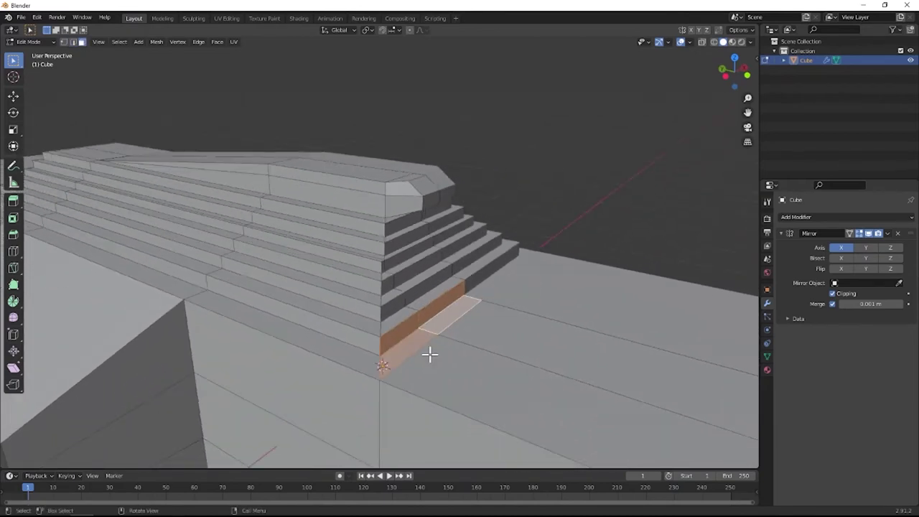
pyautogui.press('g')
pyautogui.press('y')
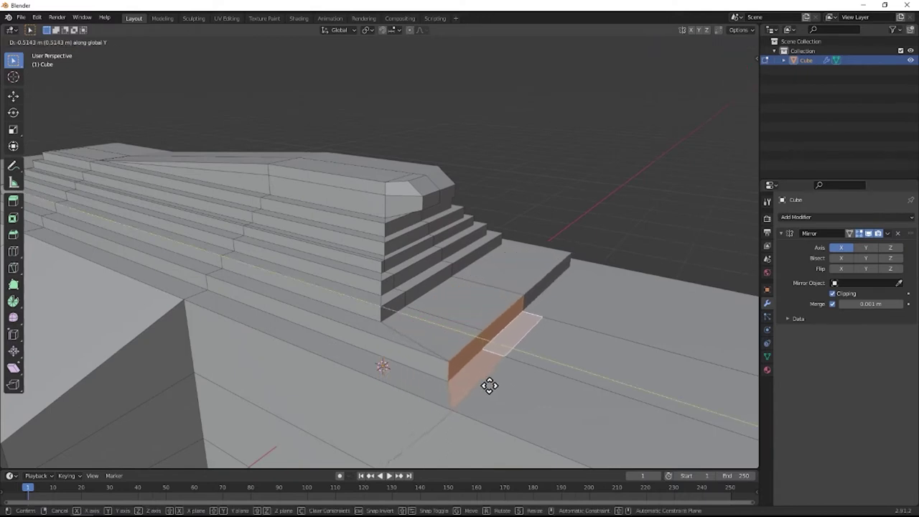
pyautogui.click(627, 407)
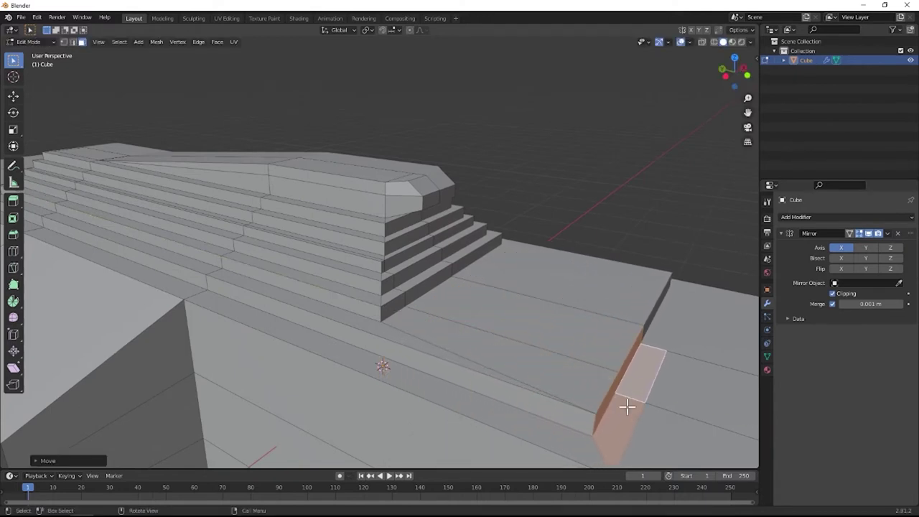
# Pull the second-lowest tier's jaw-side end faces outward along Y, stopping short of the lowest tier's end.
pyautogui.click(388, 300)
pyautogui.keyDown('shift'); pyautogui.click(420, 282); pyautogui.keyUp('shift')
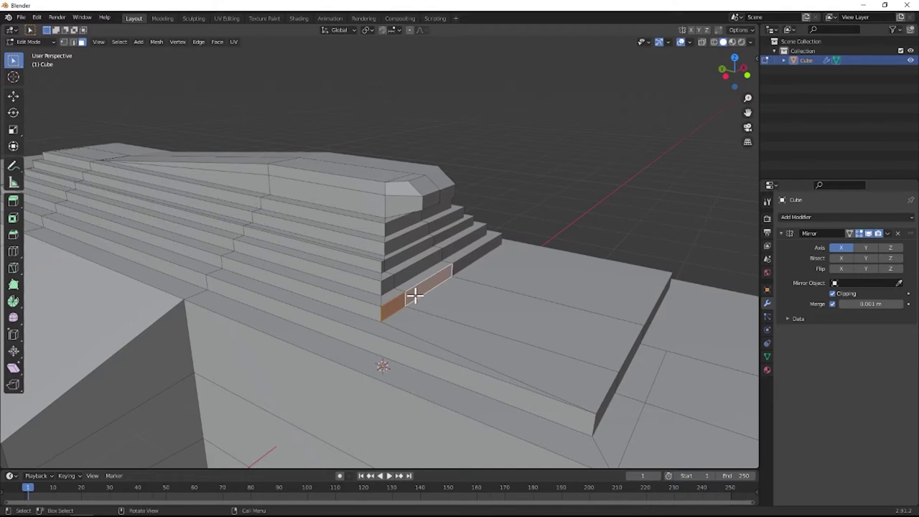
pyautogui.press('g')
pyautogui.press('y')
pyautogui.click(522, 322)
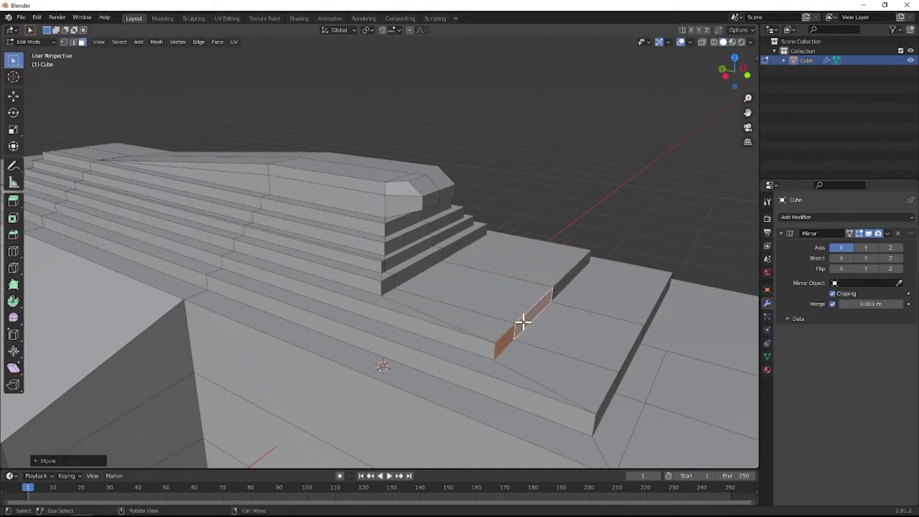
pyautogui.moveTo(522, 322); pyautogui.dragTo(281, 293, button='middle')
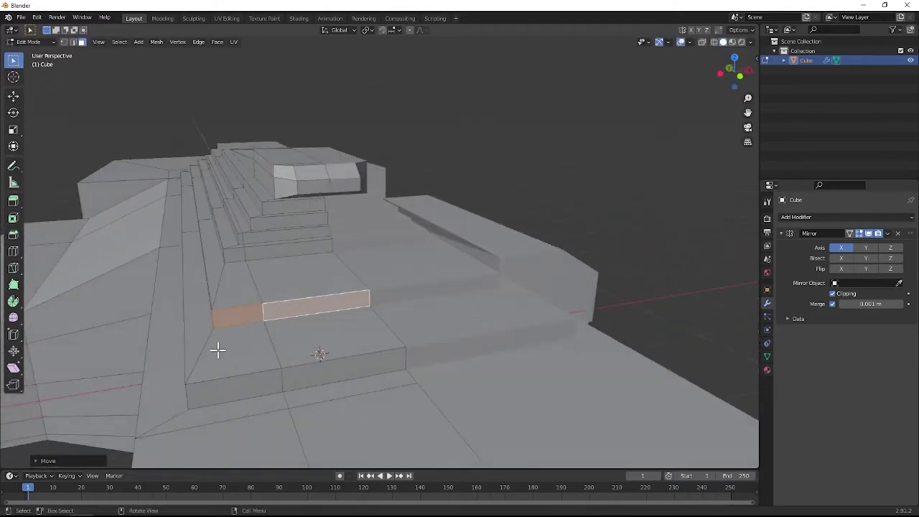
# Select the end faces of the stepped tiers at both the jaw end and the rear, and scale them inward along X.
pyautogui.press('2')
pyautogui.click(191, 389)
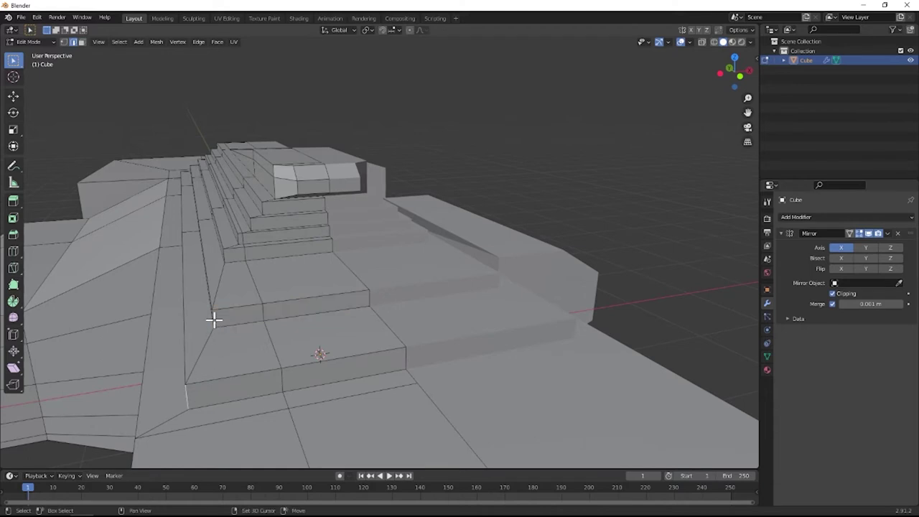
pyautogui.moveTo(215, 334); pyautogui.dragTo(230, 334, button='middle')
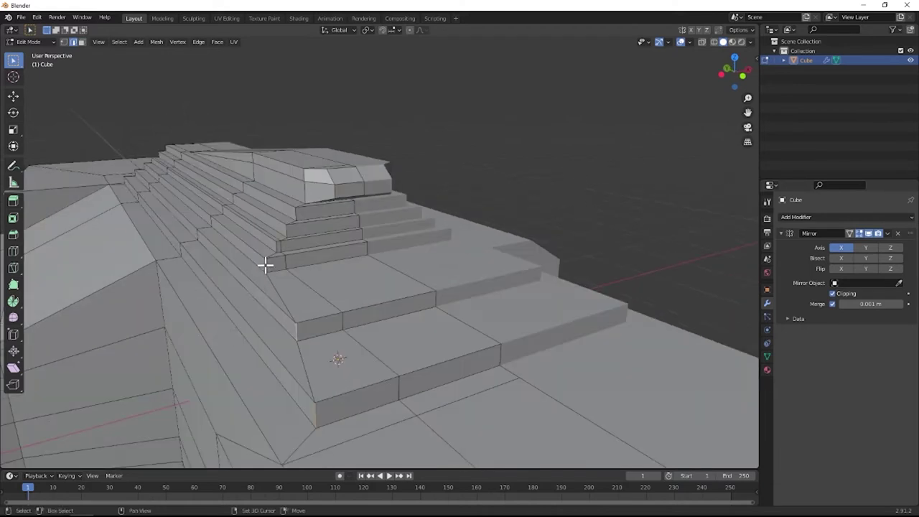
pyautogui.click(380, 397)
pyautogui.keyDown('shift'); pyautogui.click(438, 369); pyautogui.keyUp('shift')
pyautogui.keyDown('shift'); pyautogui.click(312, 324); pyautogui.keyUp('shift')
pyautogui.keyDown('shift'); pyautogui.click(387, 310); pyautogui.keyUp('shift')
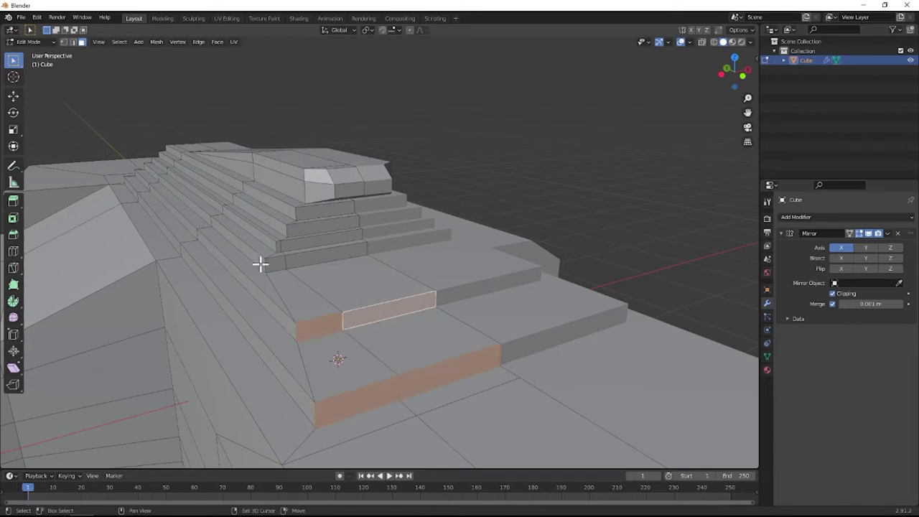
pyautogui.keyDown('shift'); pyautogui.click(276, 266); pyautogui.keyUp('shift')
pyautogui.keyDown('shift'); pyautogui.click(281, 249); pyautogui.keyUp('shift')
pyautogui.keyDown('shift'); pyautogui.click(293, 230); pyautogui.keyUp('shift')
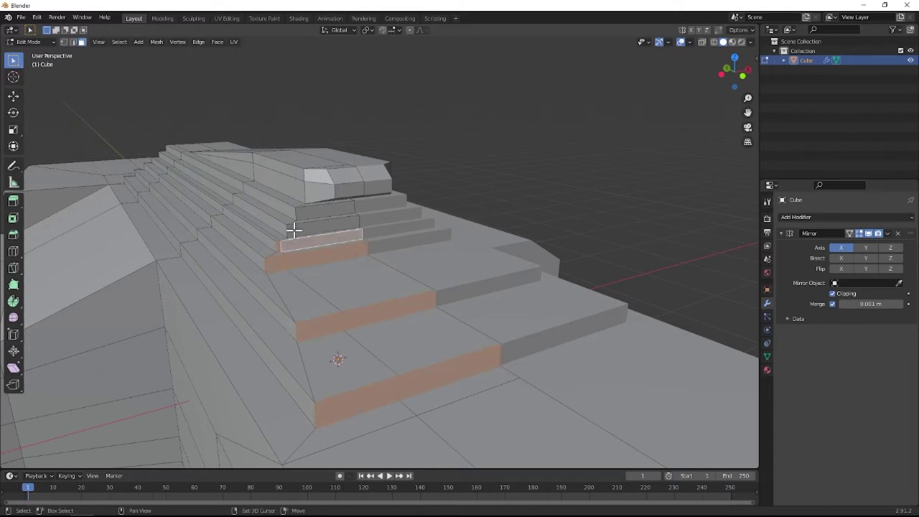
pyautogui.keyDown('shift'); pyautogui.click(306, 209); pyautogui.keyUp('shift')
pyautogui.keyDown('shift'); pyautogui.click(263, 242); pyautogui.keyUp('shift')
pyautogui.moveTo(263, 242); pyautogui.dragTo(349, 225, button='middle')
pyautogui.moveTo(266, 249); pyautogui.dragTo(311, 253, button='middle')
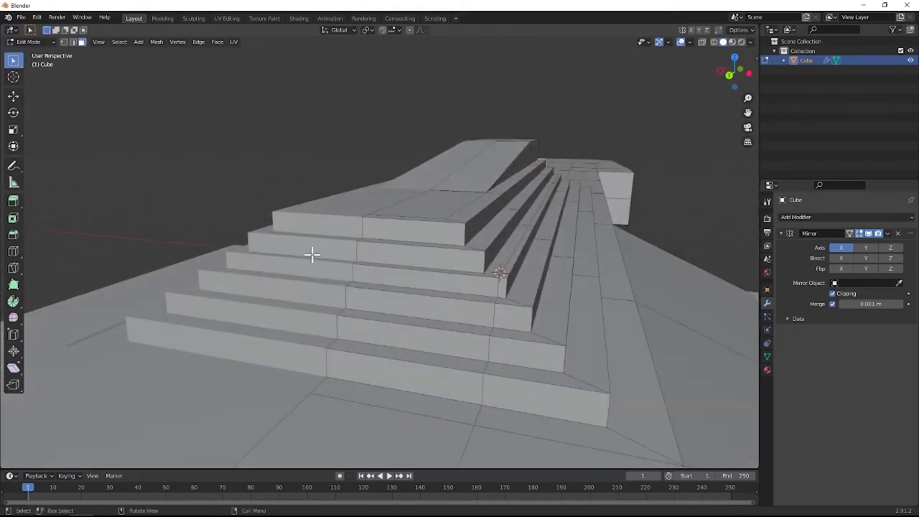
pyautogui.click(406, 230)
pyautogui.keyDown('shift'); pyautogui.click(434, 262); pyautogui.keyUp('shift')
pyautogui.keyDown('shift'); pyautogui.click(480, 286); pyautogui.keyUp('shift')
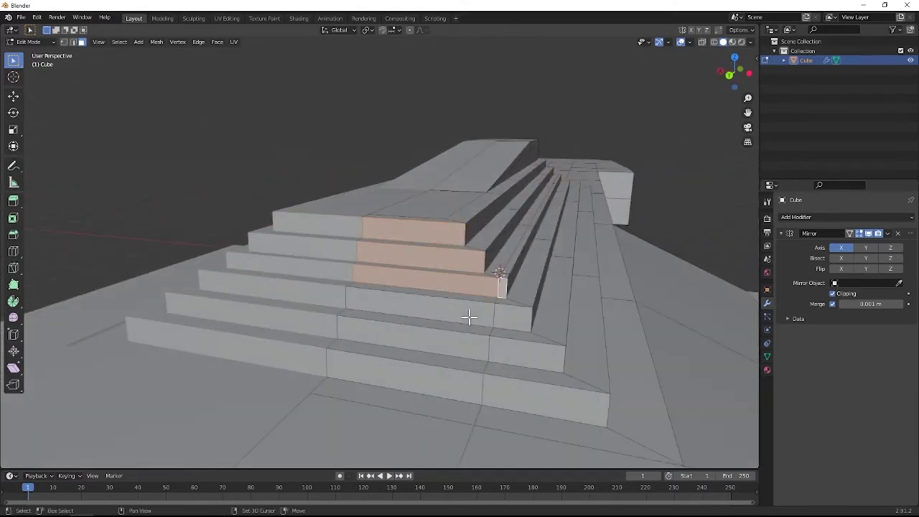
pyautogui.keyDown('shift'); pyautogui.click(496, 316); pyautogui.keyUp('shift')
pyautogui.keyDown('shift'); pyautogui.click(488, 348); pyautogui.keyUp('shift')
pyautogui.keyDown('shift'); pyautogui.click(523, 346); pyautogui.keyUp('shift')
pyautogui.keyDown('shift'); pyautogui.click(466, 384); pyautogui.keyUp('shift')
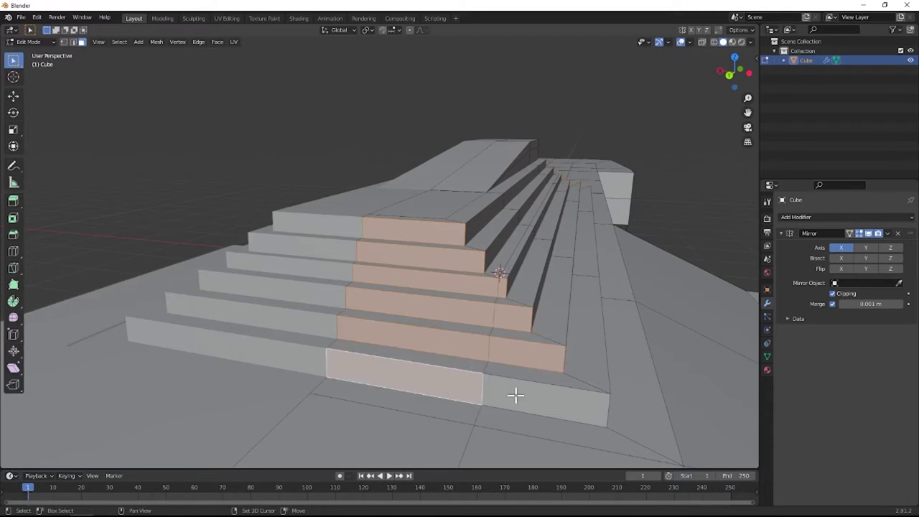
pyautogui.keyDown('shift'); pyautogui.click(549, 379); pyautogui.keyUp('shift')
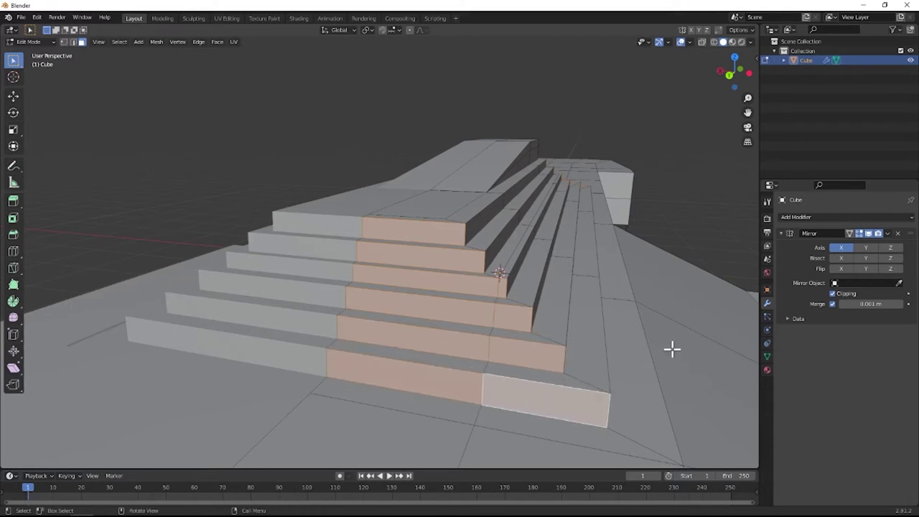
pyautogui.press('s')
pyautogui.press('x')
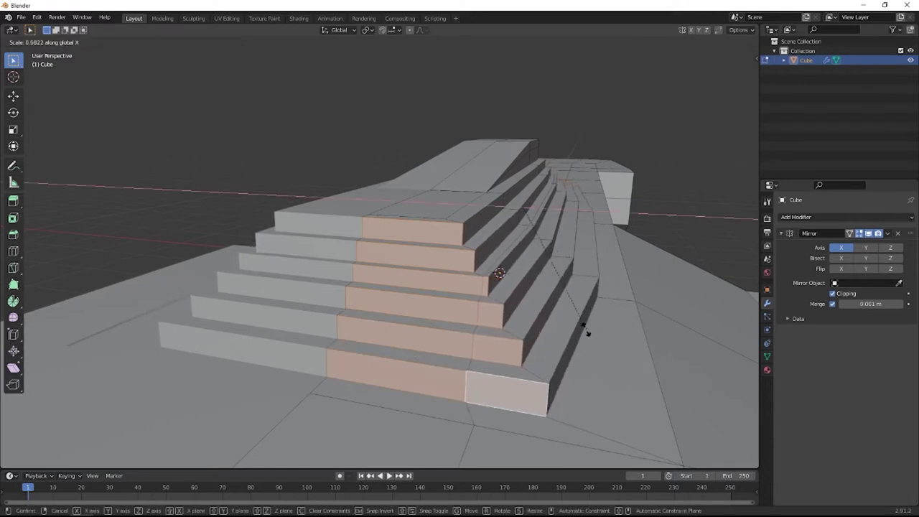
pyautogui.click(541, 287)
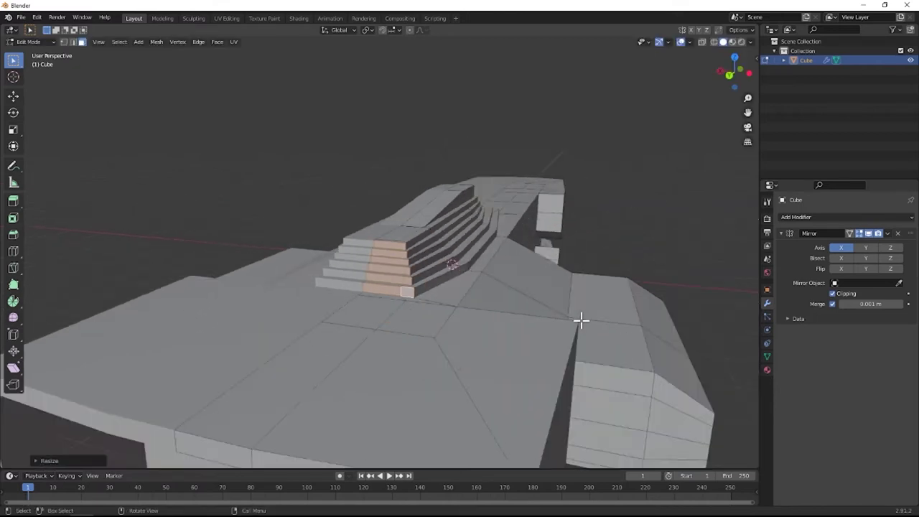
pyautogui.moveTo(581, 320); pyautogui.dragTo(429, 327, button='middle')
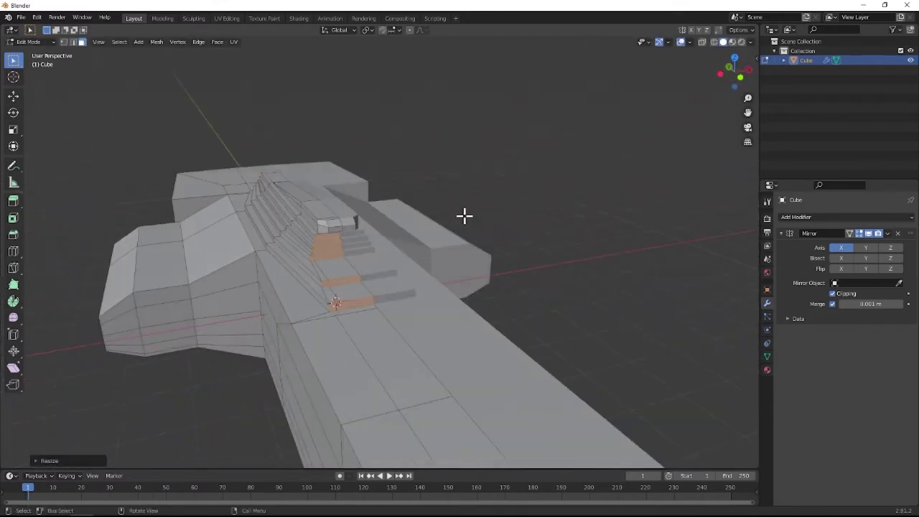
pyautogui.press('Tab')
pyautogui.moveTo(507, 228); pyautogui.dragTo(499, 258, button='middle')
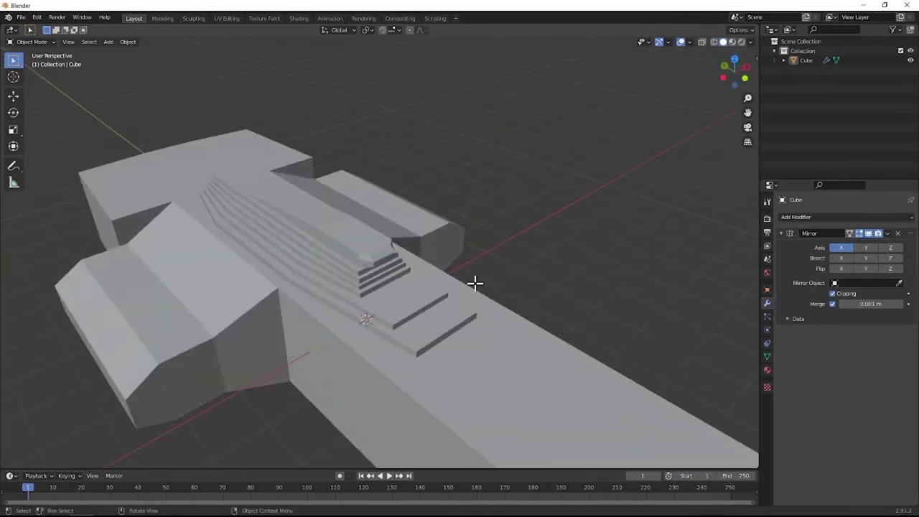
pyautogui.press('Tab')
# Pull the lowest tier's central rear end face and the adjoining base face outward along Y.
pyautogui.moveTo(474, 283); pyautogui.dragTo(353, 297, button='middle')
pyautogui.scroll(3, 351, 308)
pyautogui.click(454, 302)
pyautogui.click(535, 324)
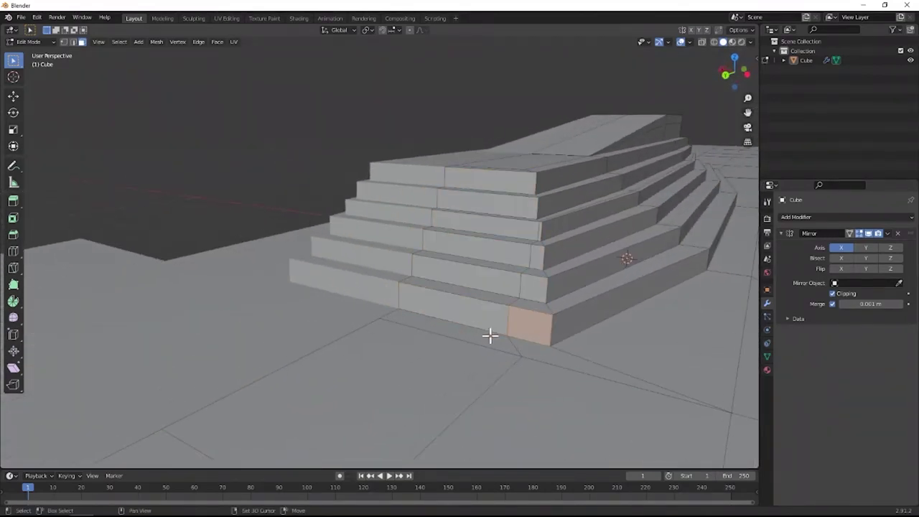
pyautogui.keyDown('shift'); pyautogui.click(499, 347); pyautogui.keyUp('shift')
pyautogui.keyDown('shift'); pyautogui.click(458, 321); pyautogui.keyUp('shift')
pyautogui.moveTo(461, 328); pyautogui.dragTo(422, 327, button='middle')
pyautogui.press('g')
pyautogui.press('y')
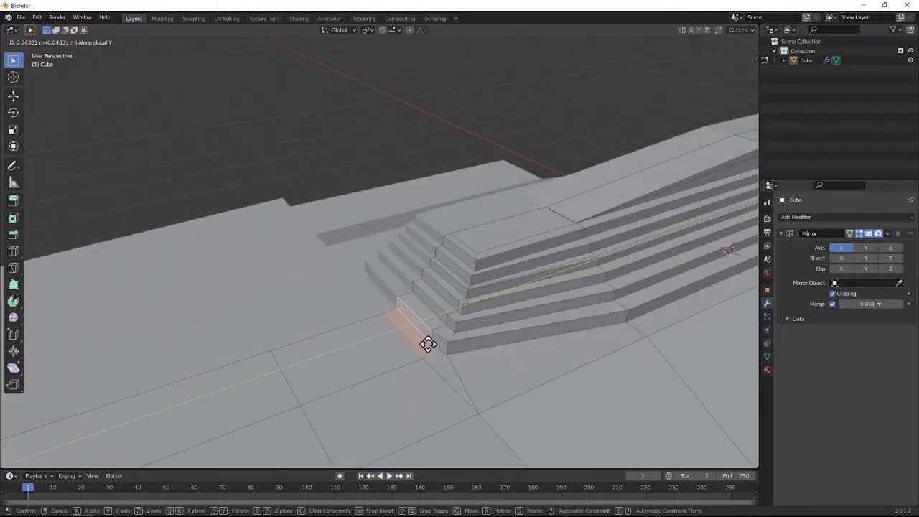
pyautogui.click(357, 362)
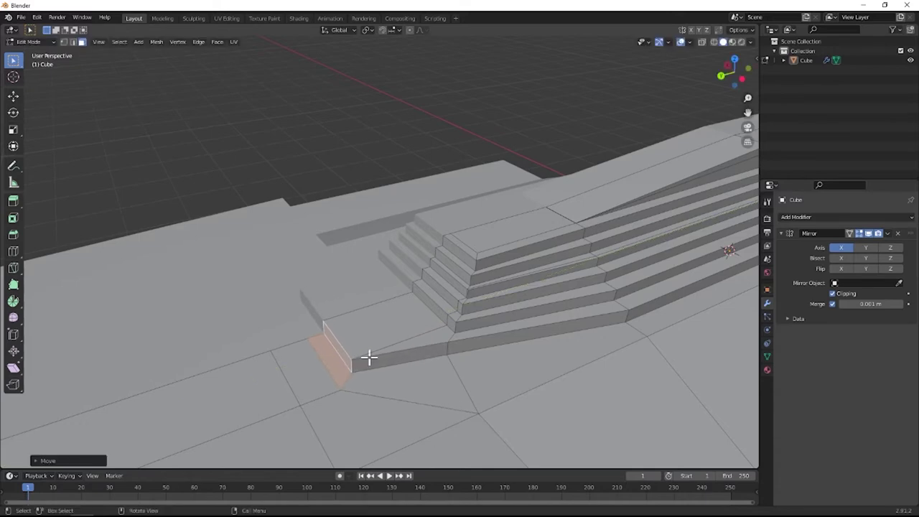
pyautogui.moveTo(367, 359); pyautogui.dragTo(415, 344, button='middle')
pyautogui.press('1')
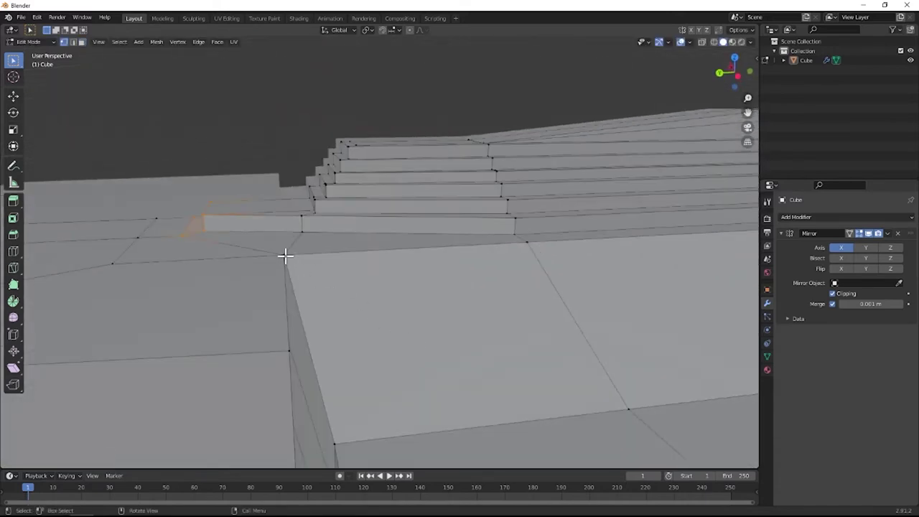
pyautogui.moveTo(285, 269); pyautogui.dragTo(332, 260, button='middle')
pyautogui.press('Tab')
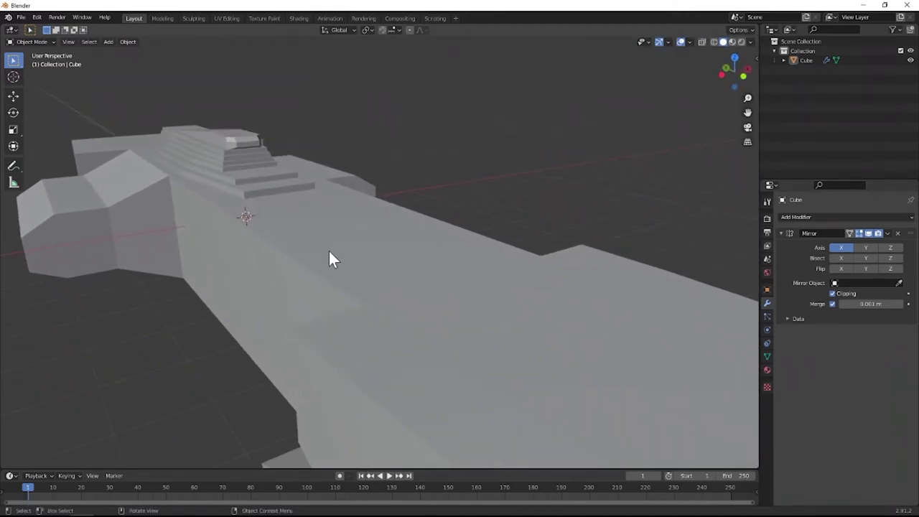
pyautogui.press('Tab')
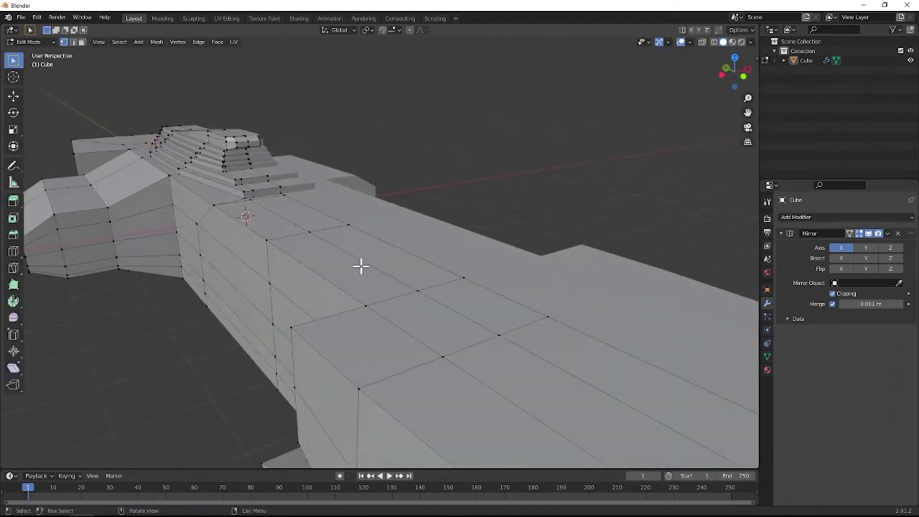
pyautogui.click(382, 330)
pyautogui.keyDown('shift'); pyautogui.click(480, 299); pyautogui.keyUp('shift')
pyautogui.moveTo(480, 299); pyautogui.dragTo(488, 300, button='middle')
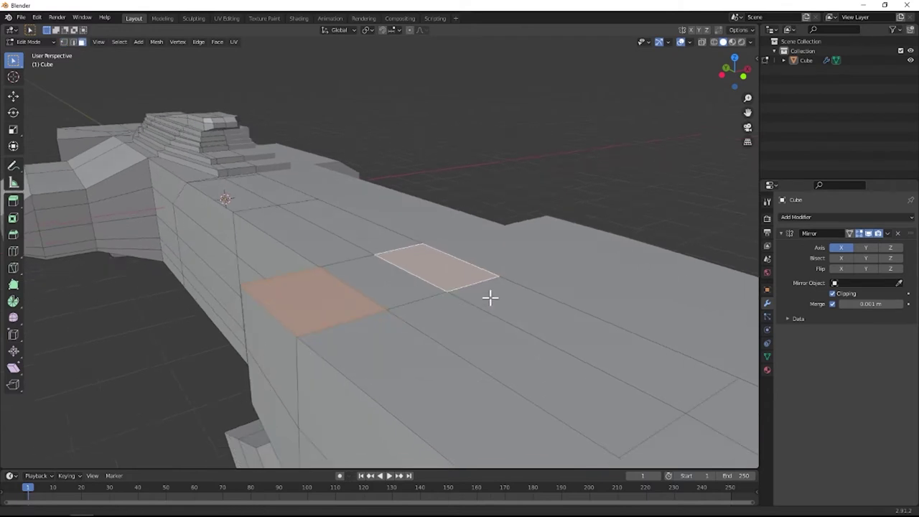
pyautogui.click(406, 285)
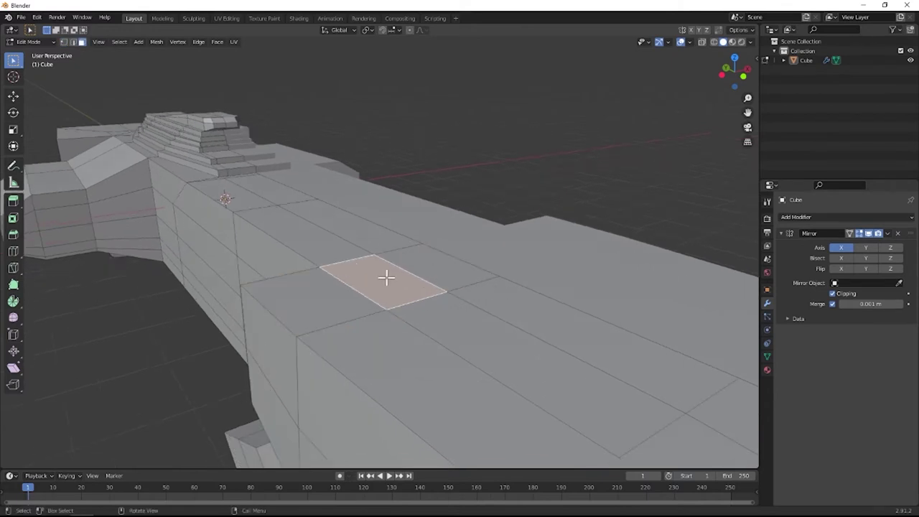
pyautogui.keyDown('alt'); pyautogui.click(480, 348); pyautogui.keyUp('alt')
pyautogui.scroll(-2, 481, 350)
pyautogui.moveTo(480, 351); pyautogui.dragTo(464, 293, button='middle')
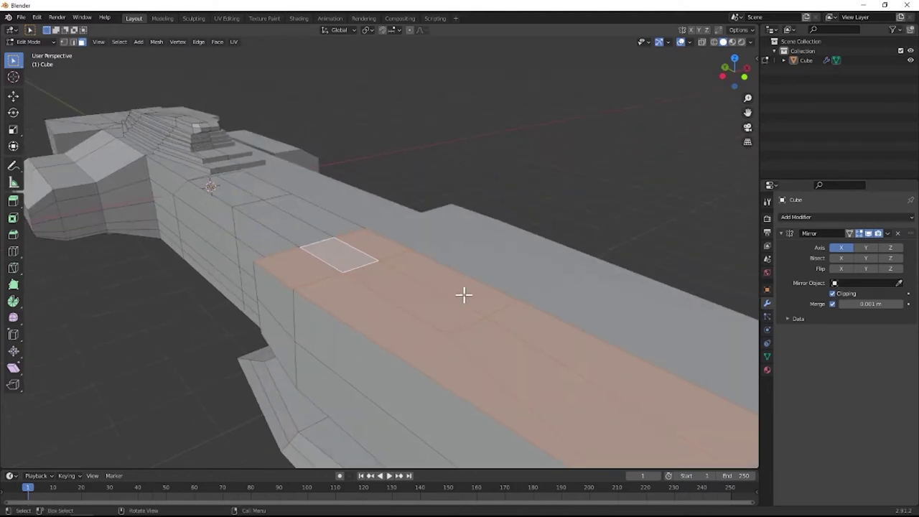
pyautogui.press('e')
pyautogui.rightClick(419, 285)
# Select the three top faces at the neck-side end of the wide jaw block and try raising them along Z.
pyautogui.click(378, 244)
pyautogui.click(300, 273)
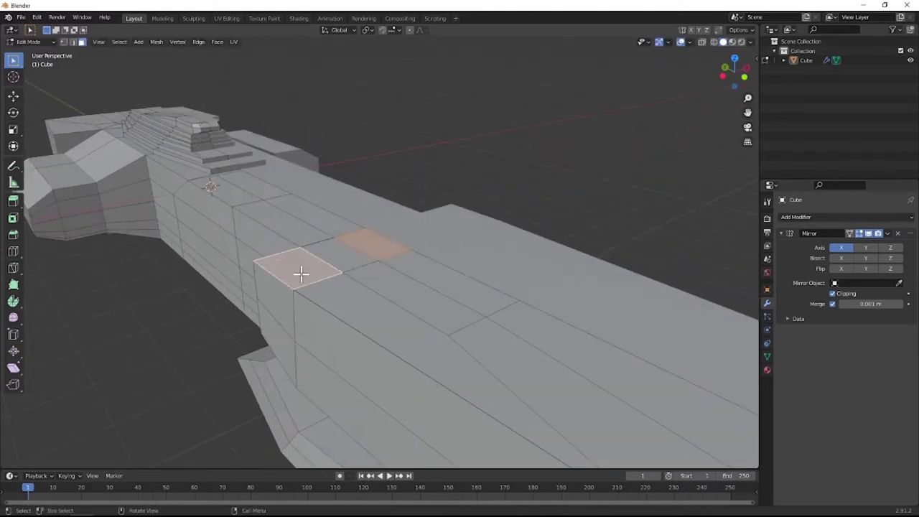
pyautogui.keyDown('shift'); pyautogui.click(332, 259); pyautogui.keyUp('shift')
pyautogui.press('g')
pyautogui.press('z')
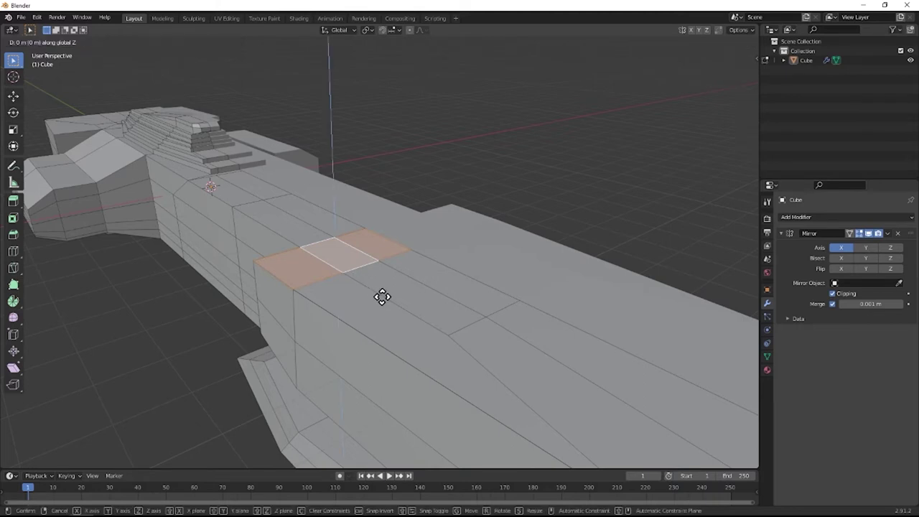
pyautogui.click(371, 285)
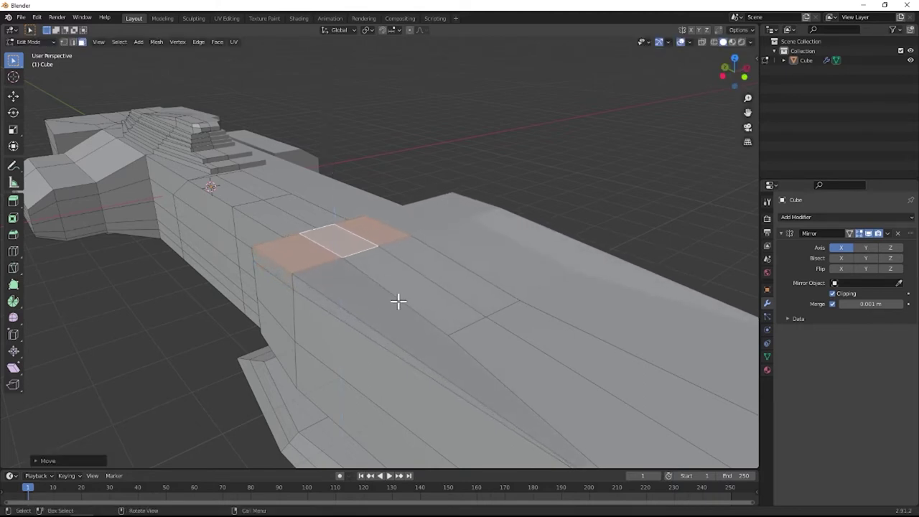
pyautogui.hotkey('ctrl', 'z')
# Extend the selection to all of the wide jaw block's top faces and raise them along Z.
pyautogui.keyDown('shift'); pyautogui.click(433, 273); pyautogui.keyUp('shift')
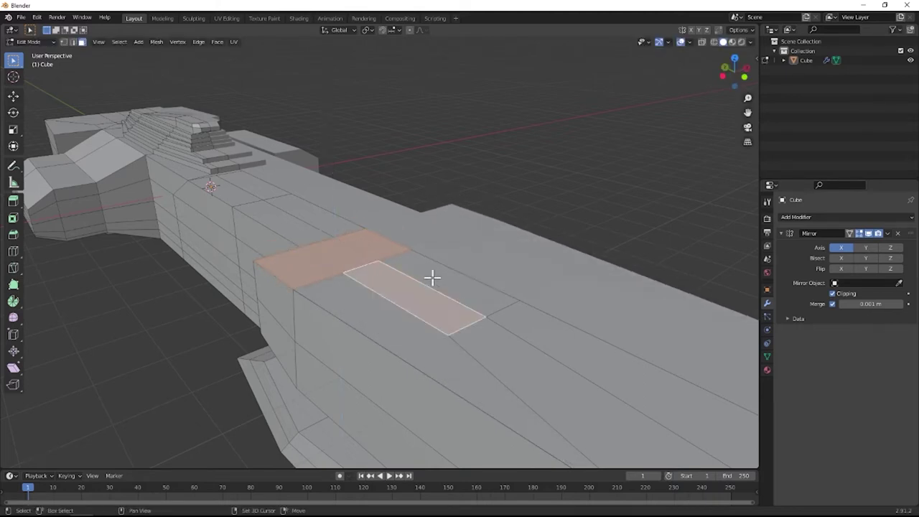
pyautogui.keyDown('shift'); pyautogui.click(397, 343); pyautogui.keyUp('shift')
pyautogui.press('g')
pyautogui.press('z')
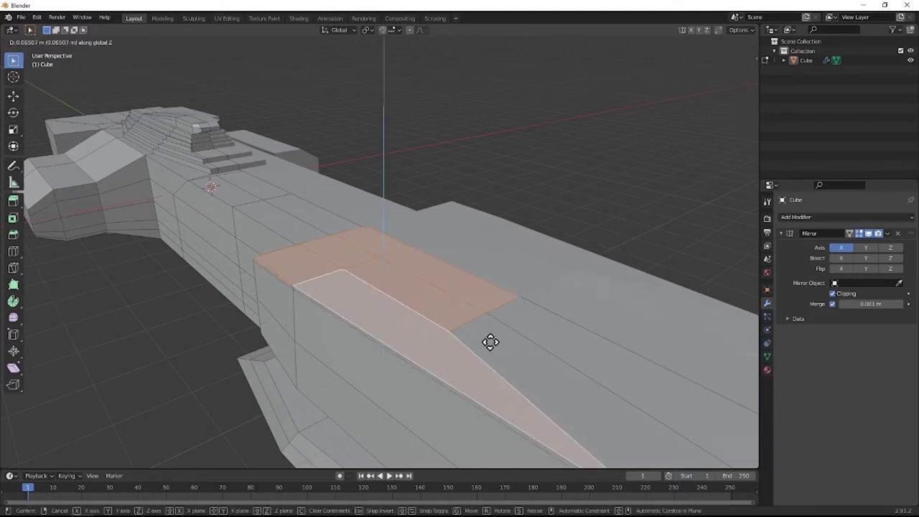
pyautogui.press('Escape')
pyautogui.keyDown('shift'); pyautogui.click(521, 344); pyautogui.keyUp('shift')
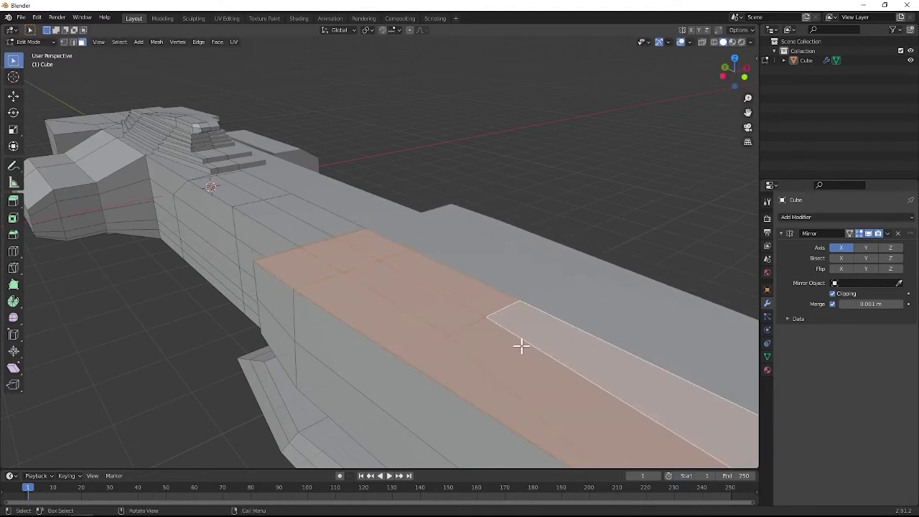
pyautogui.press('g')
pyautogui.press('z')
pyautogui.click(515, 339)
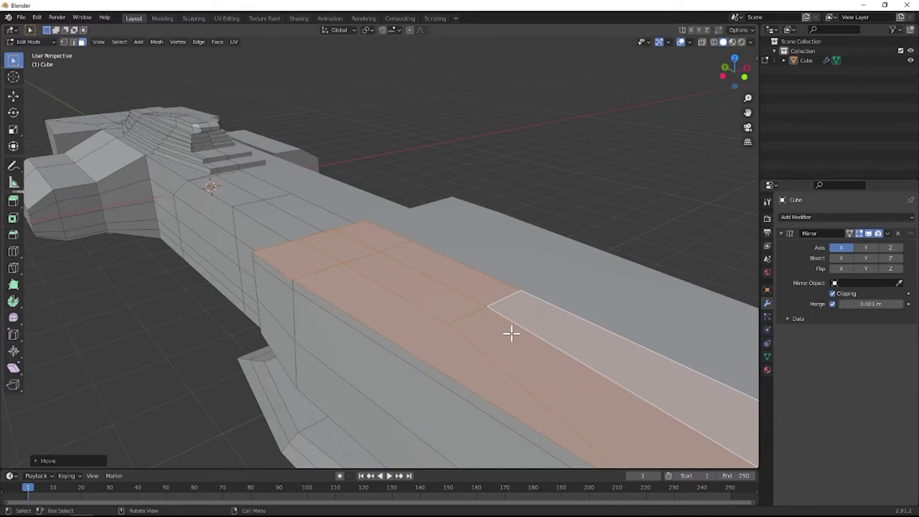
# Select the top front edges of the wide jaw block and pull them back along Y to slope its front rim.
pyautogui.scroll(-6, 510, 330)
pyautogui.click(432, 253)
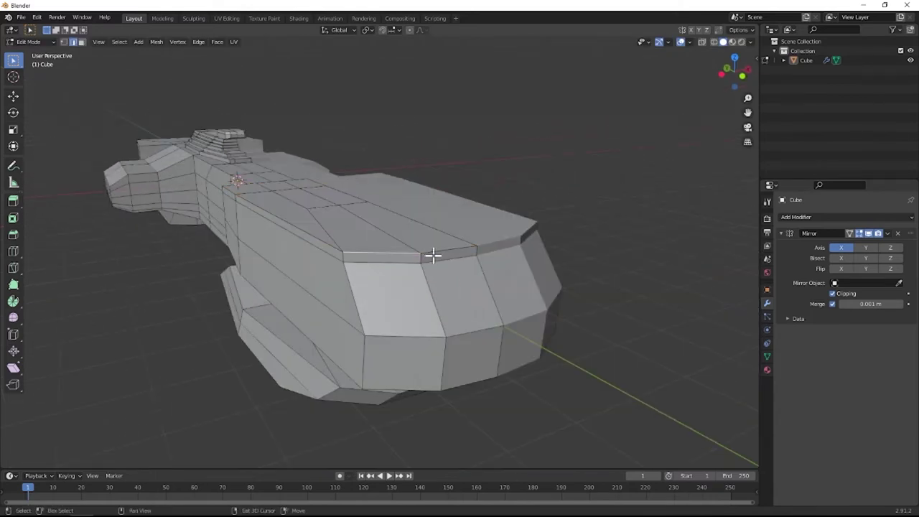
pyautogui.press('g')
pyautogui.press('y')
pyautogui.click(478, 270)
# Select the jaw block's long top side edges and move them inward about 0.13 m along X to form a bevel.
pyautogui.moveTo(478, 271); pyautogui.dragTo(342, 263, button='middle')
pyautogui.keyDown('shift'); pyautogui.click(231, 234); pyautogui.keyUp('shift')
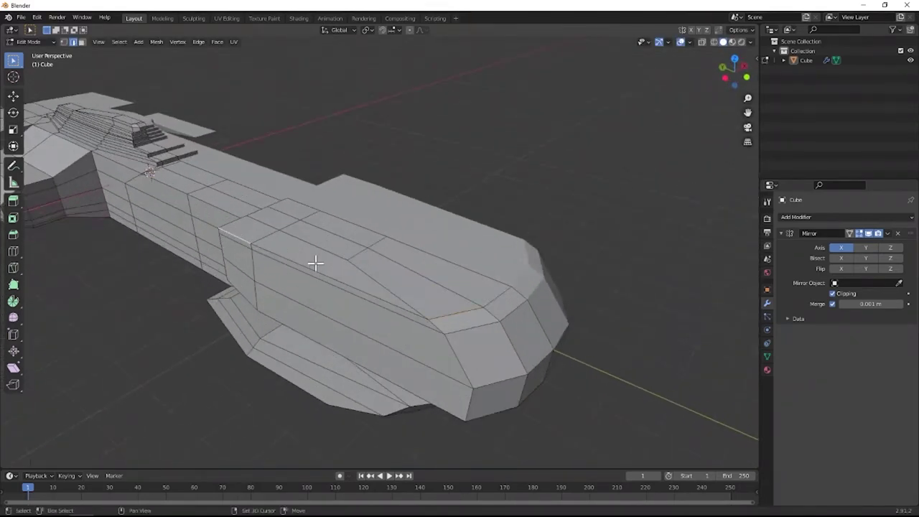
pyautogui.press('g')
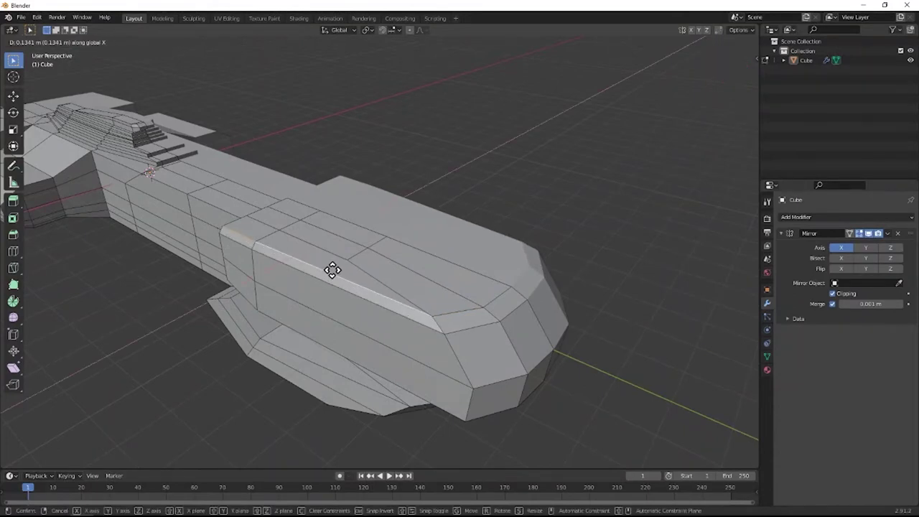
pyautogui.click(332, 269)
# Select the top faces of the neck between the stepped tiers and the jaw block, and inset them by about 0.12 m.
pyautogui.moveTo(331, 269); pyautogui.dragTo(359, 290, button='middle')
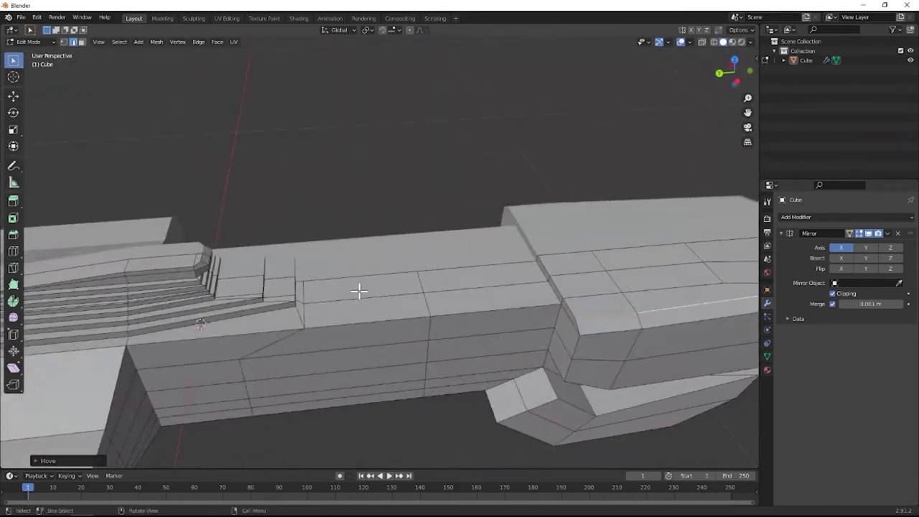
pyautogui.keyDown('alt'); pyautogui.click(456, 301); pyautogui.keyUp('alt')
pyautogui.scroll(2, 477, 305)
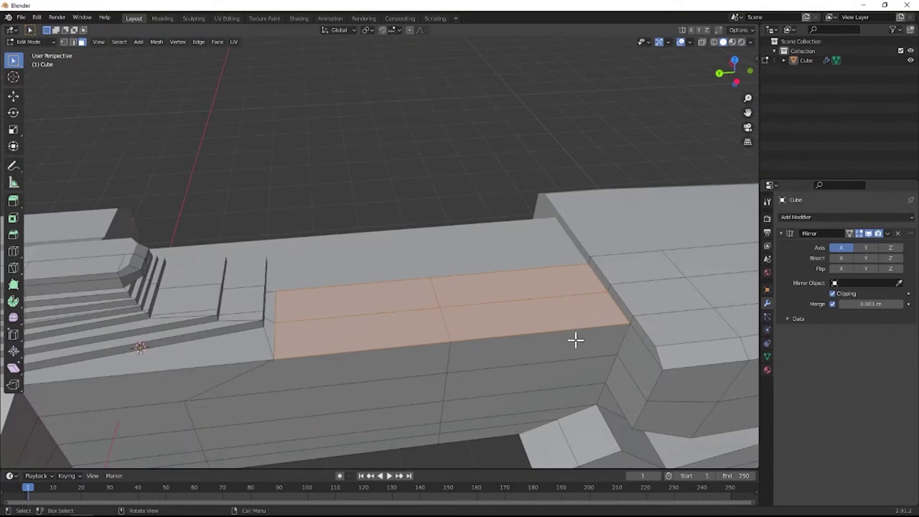
pyautogui.press('i')
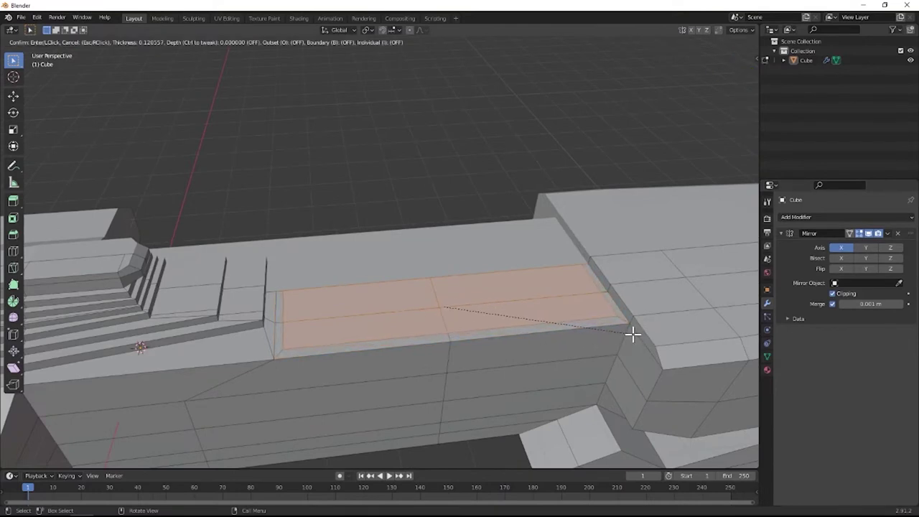
pyautogui.click(632, 332)
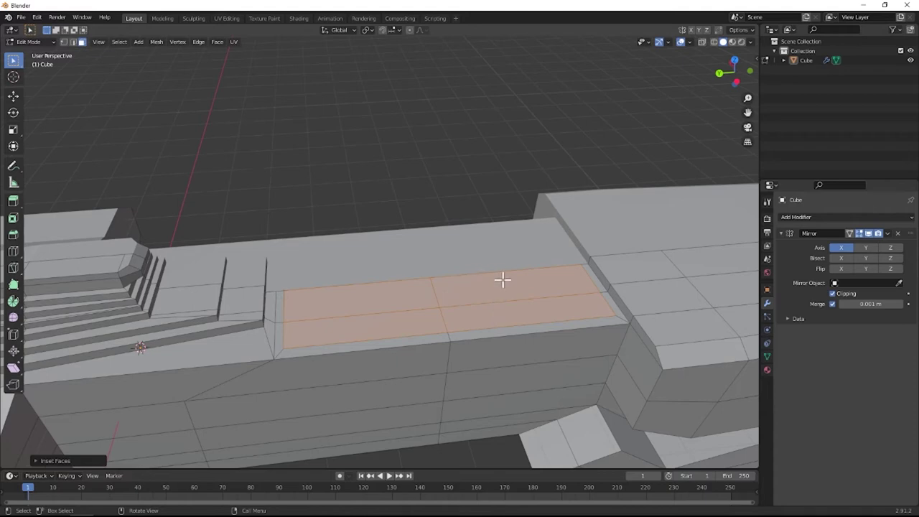
# Extrude the inset neck top faces about 0.07 m downward to form a shallow recess.
pyautogui.moveTo(491, 272); pyautogui.dragTo(462, 263, button='middle')
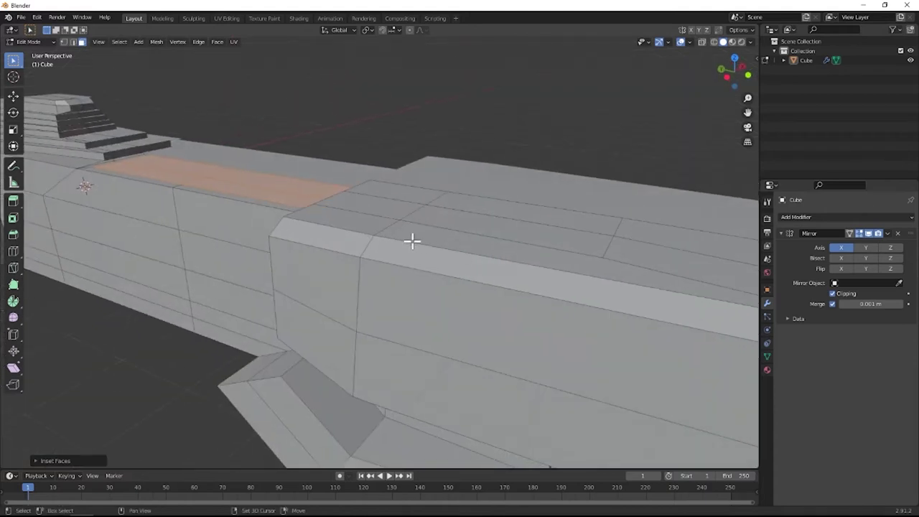
pyautogui.moveTo(412, 240); pyautogui.dragTo(481, 283, button='middle')
pyautogui.press('e')
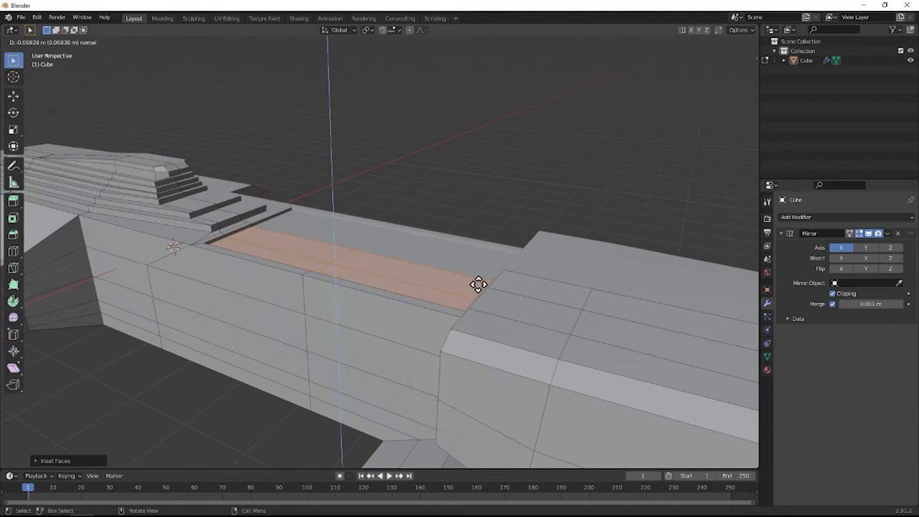
pyautogui.click(478, 283)
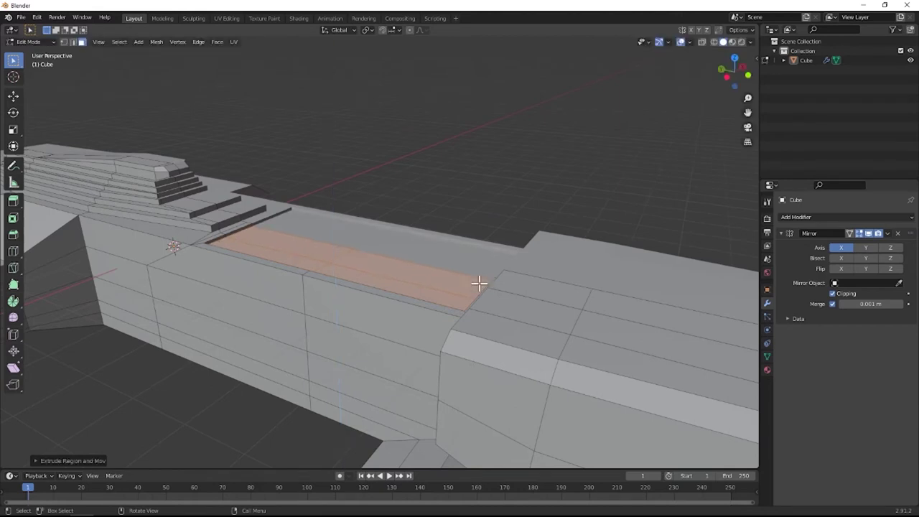
# Review the whole body in Object Mode, return to Edit Mode and move a selected part of the mesh along X.
pyautogui.press('Tab')
pyautogui.moveTo(472, 177); pyautogui.dragTo(428, 171, button='middle')
pyautogui.scroll(-5, 460, 193)
pyautogui.moveTo(452, 217); pyautogui.dragTo(409, 260, button='middle')
pyautogui.press('Tab')
pyautogui.click(383, 237)
pyautogui.press('g')
pyautogui.press('x')
pyautogui.click(432, 245)
# Select the long middle face on the neck's side wall and inset it slightly.
pyautogui.moveTo(570, 305); pyautogui.dragTo(415, 254, button='middle')
pyautogui.scroll(2, 415, 254)
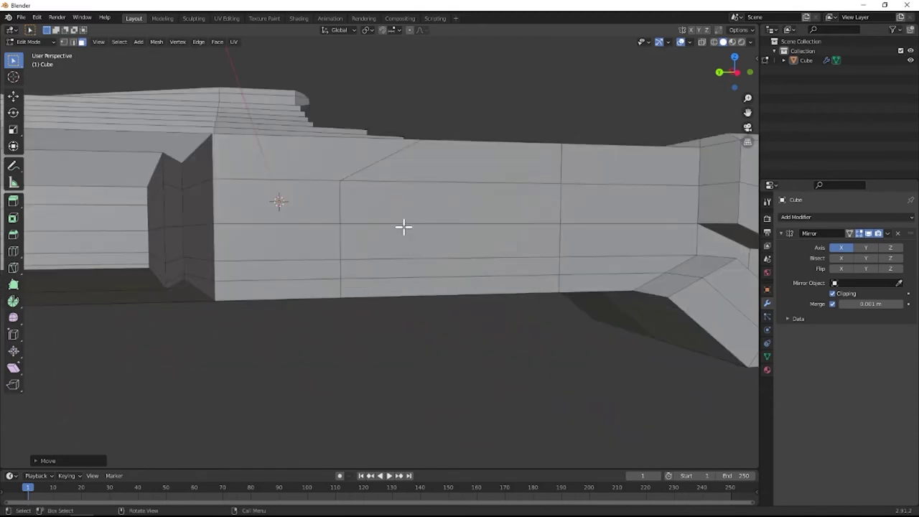
pyautogui.click(451, 257)
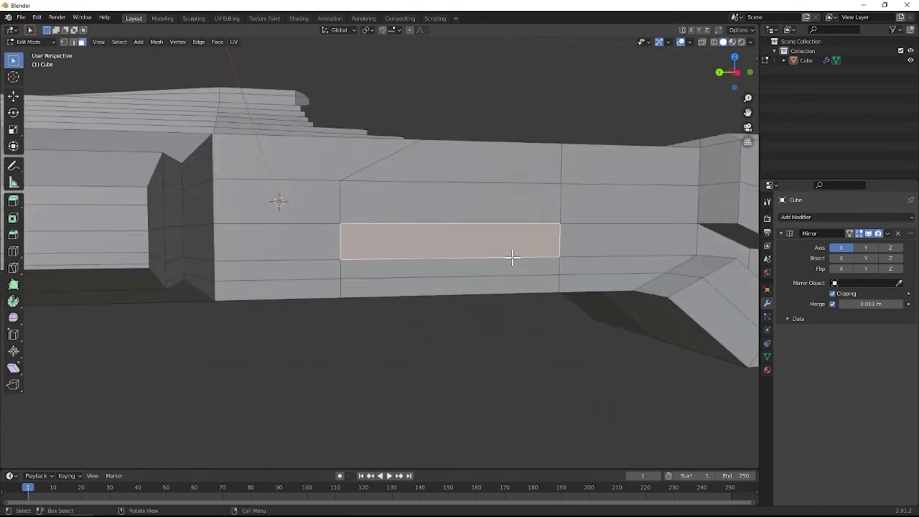
pyautogui.press('KP_Decimal')
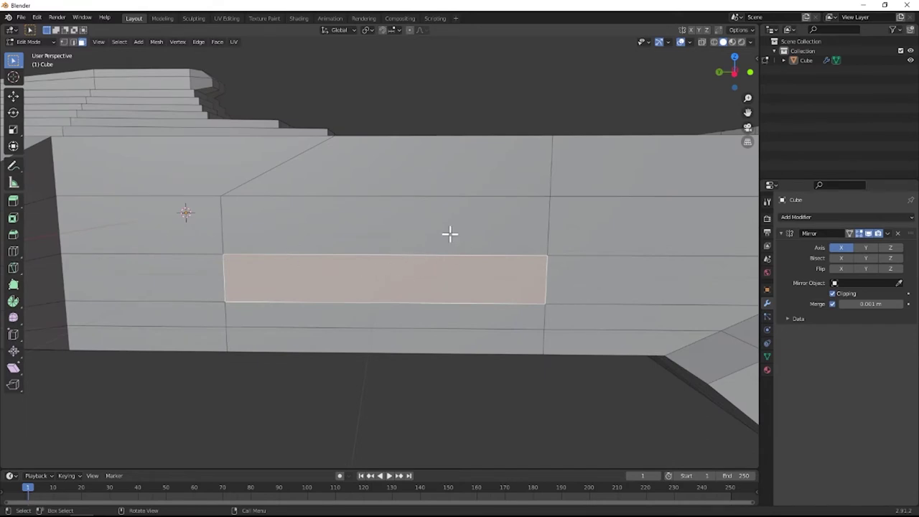
pyautogui.press('i')
pyautogui.click(637, 269)
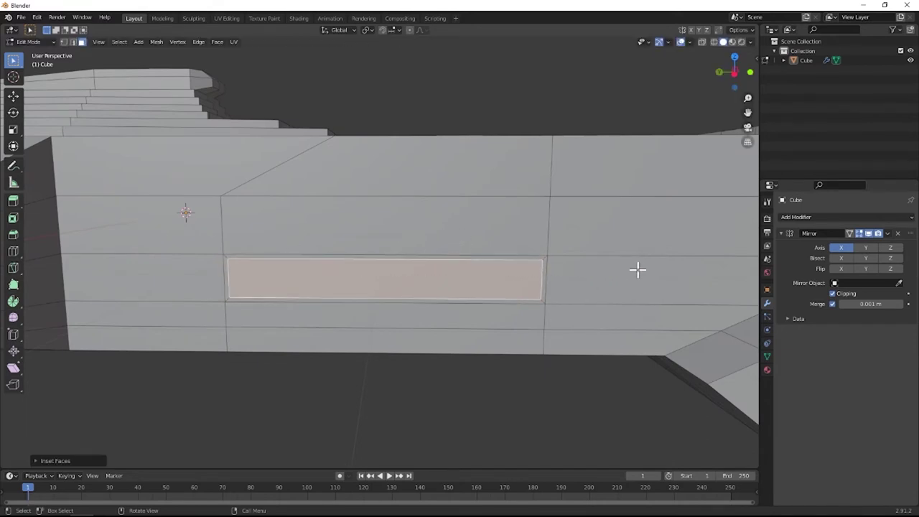
# Cut a centred horizontal loop through the inset side panel and scale the panel's two faces down uniformly.
pyautogui.hotkey('ctrl', 'r')
pyautogui.click(548, 282)
pyautogui.rightClick(548, 282)
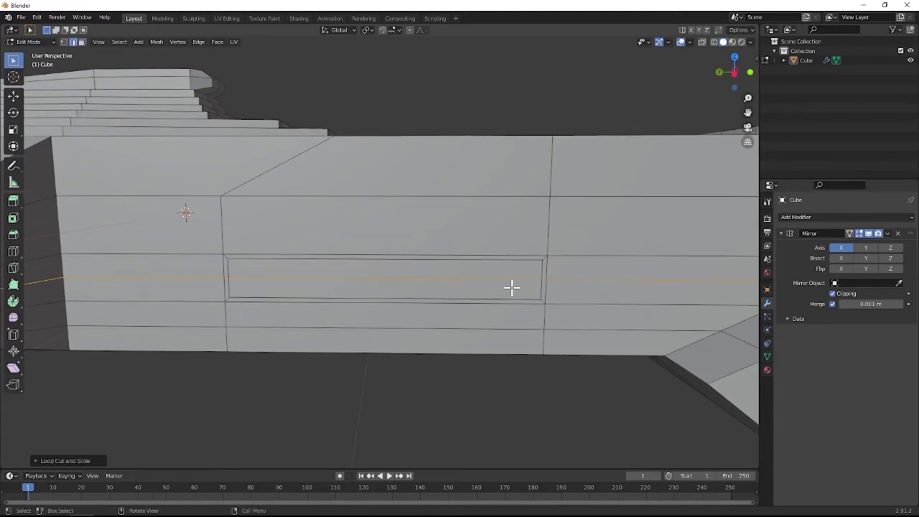
pyautogui.click(431, 268)
pyautogui.keyDown('shift'); pyautogui.click(433, 287); pyautogui.keyUp('shift')
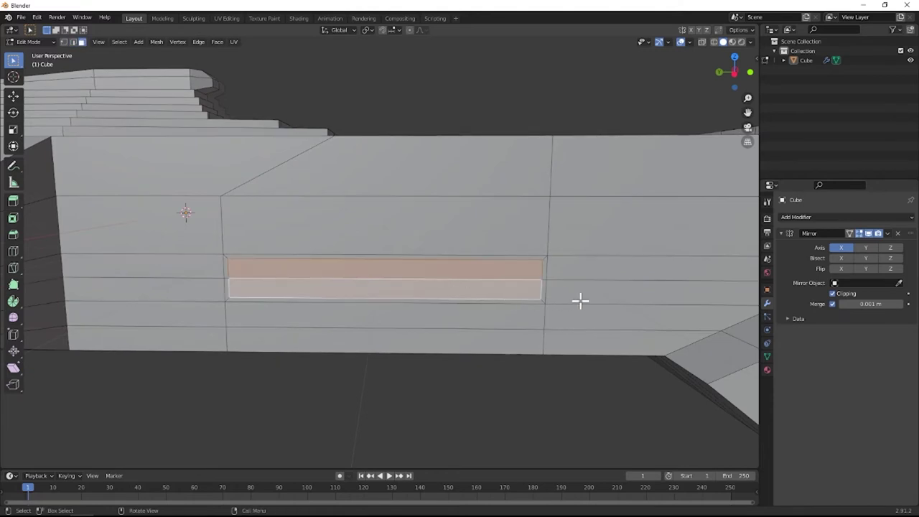
pyautogui.press('s')
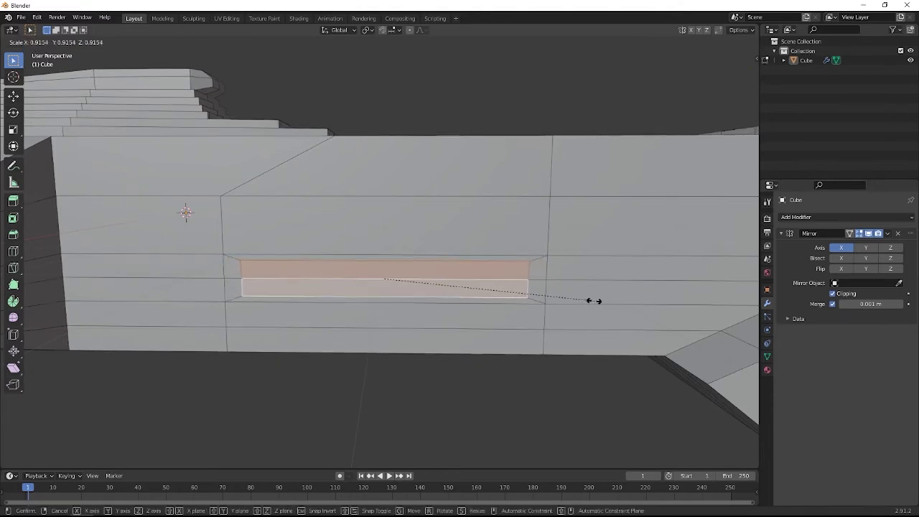
pyautogui.click(546, 291)
# Stretch the side panel's horizontal centre edge along Y so both panel ends become pointed.
pyautogui.press('2')
pyautogui.click(448, 281)
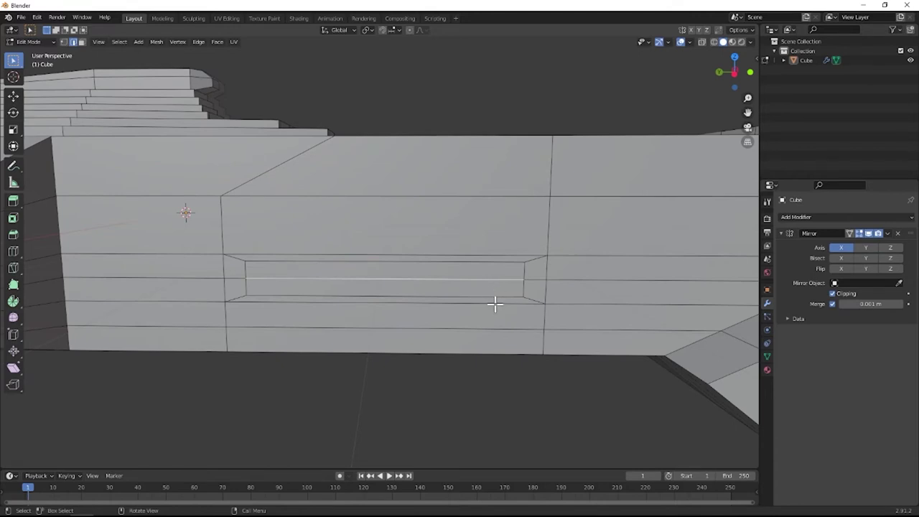
pyautogui.press('s')
pyautogui.press('y')
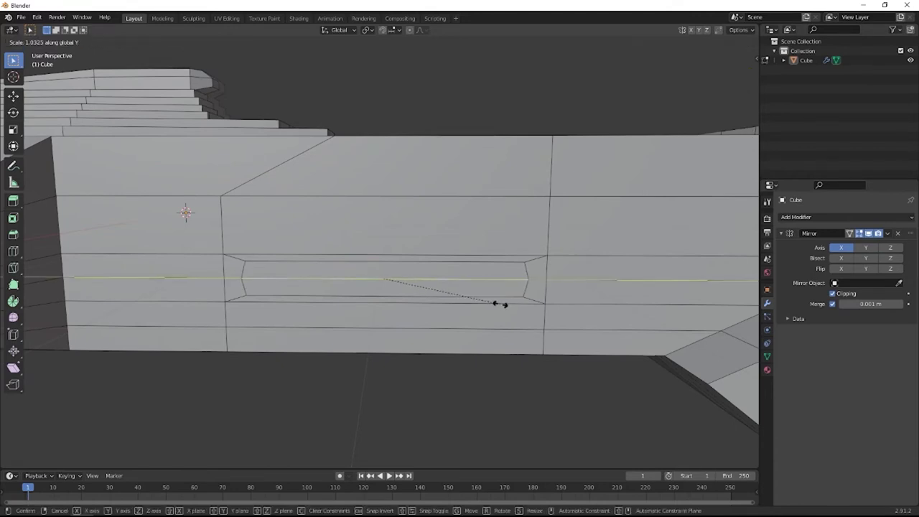
pyautogui.click(498, 303)
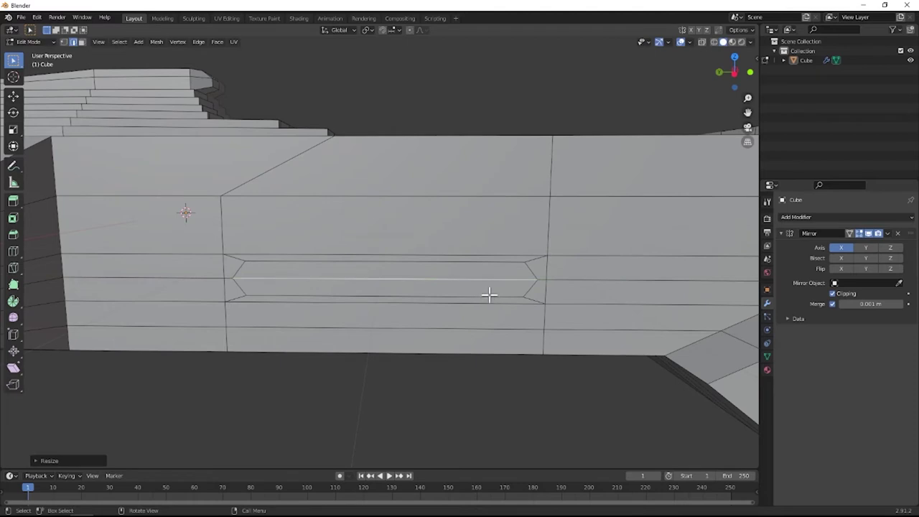
# Select both inner faces of the neck's pointed side panel and extrude them slightly to form a recess.
pyautogui.keyDown('shift'); pyautogui.click(451, 280); pyautogui.keyUp('shift')
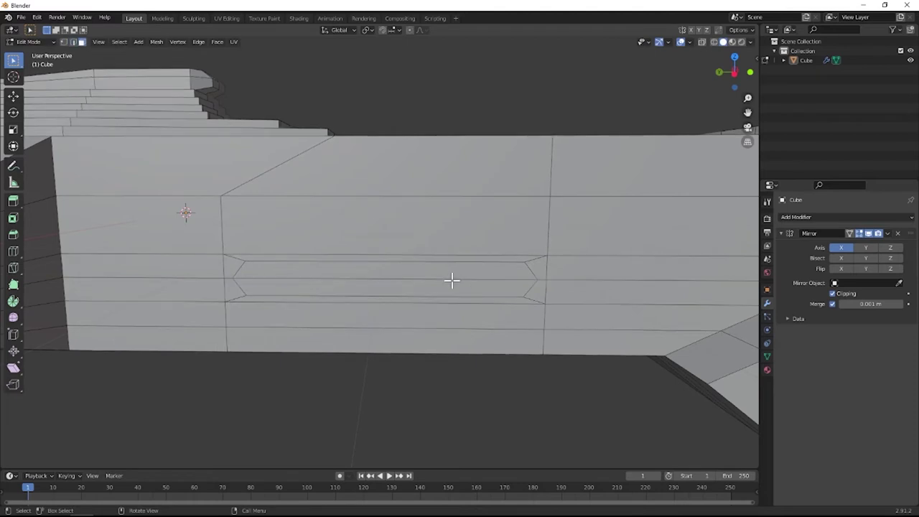
pyautogui.moveTo(363, 272); pyautogui.dragTo(420, 278, button='middle')
pyautogui.click(380, 282)
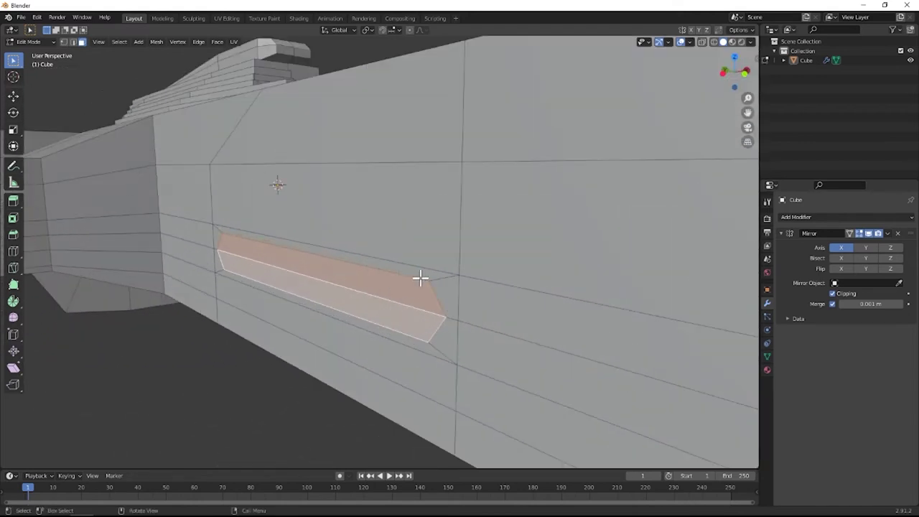
pyautogui.press('e')
pyautogui.rightClick(370, 289)
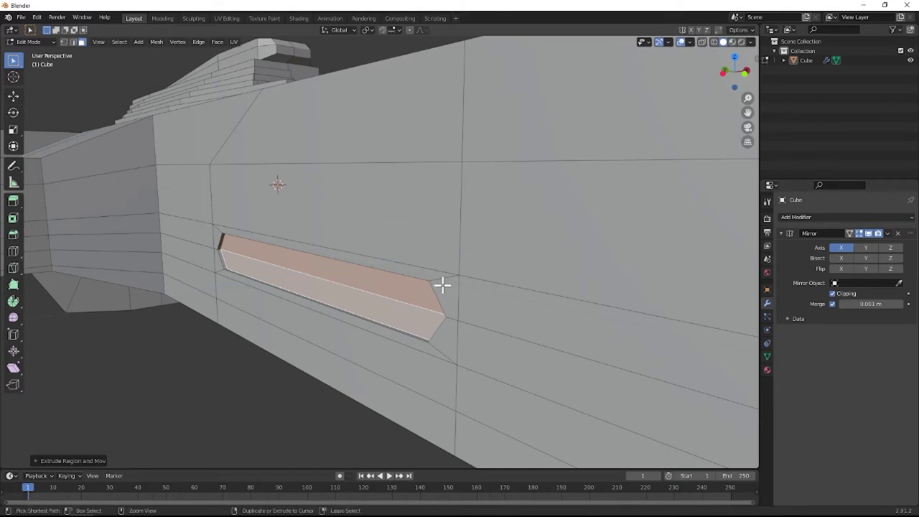
# Cut a loop around the frame of the neck's side panel and extrude its outer ring of faces slightly.
pyautogui.hotkey('ctrl', 'r')
pyautogui.click(441, 291)
pyautogui.rightClick(442, 295)
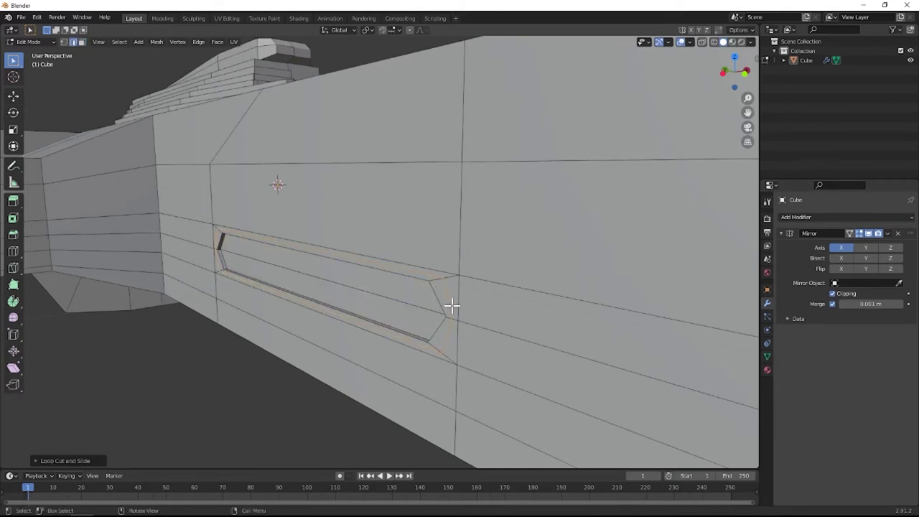
pyautogui.keyDown('alt'); pyautogui.click(445, 277); pyautogui.keyUp('alt')
pyautogui.keyDown('alt'); pyautogui.click(450, 278); pyautogui.keyUp('alt')
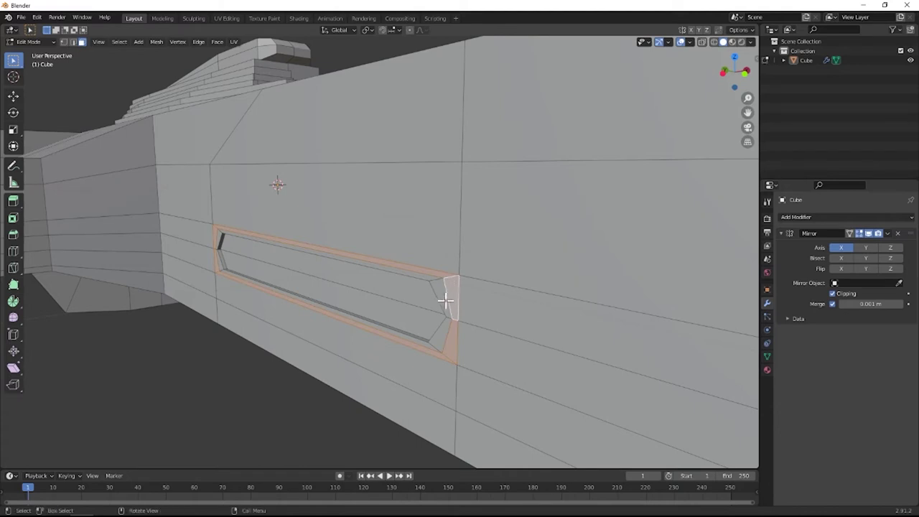
pyautogui.scroll(2, 445, 301)
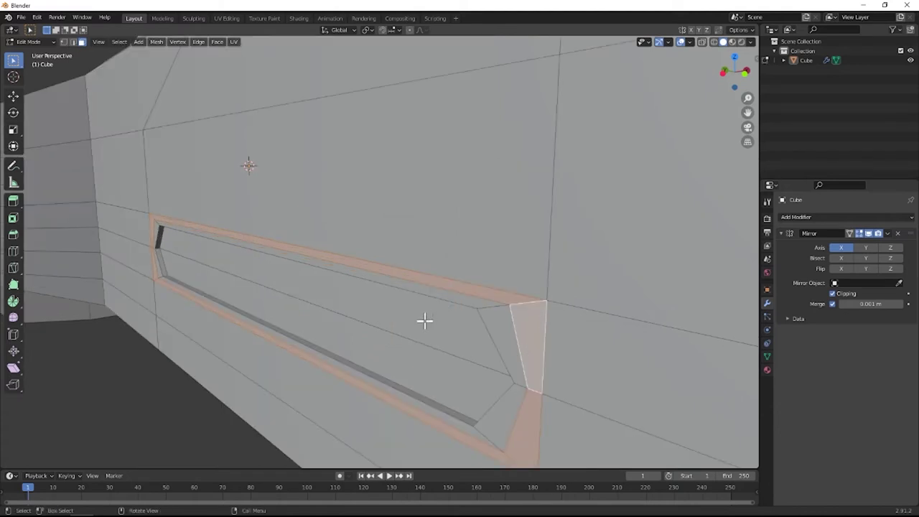
pyautogui.press('e')
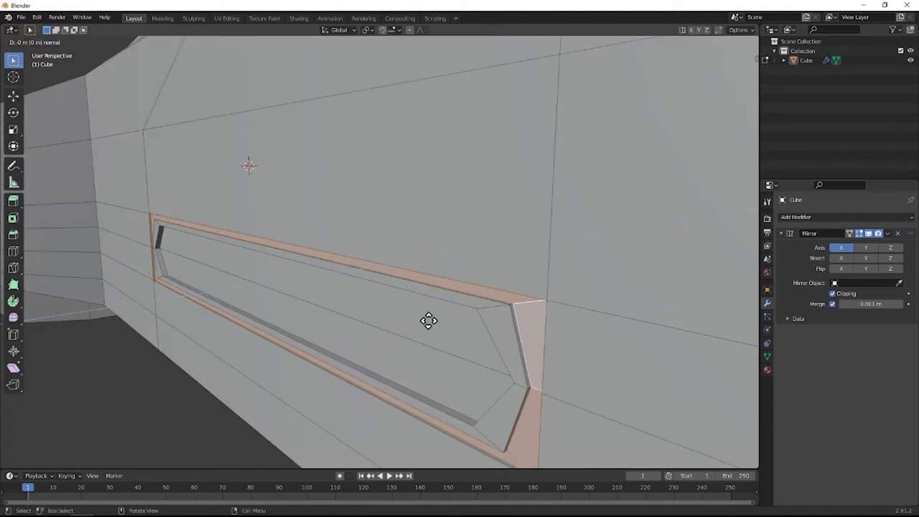
pyautogui.click(428, 320)
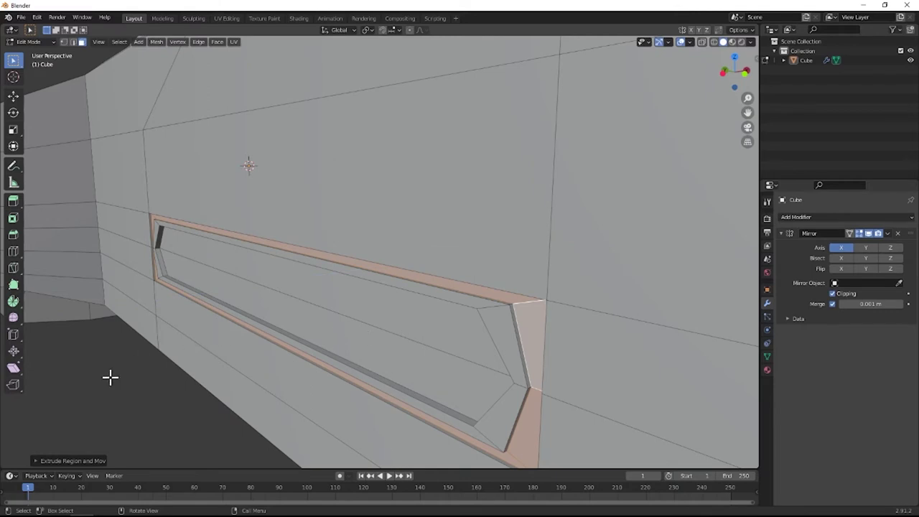
pyautogui.scroll(-3, 110, 377)
pyautogui.press('Tab')
pyautogui.moveTo(204, 371); pyautogui.dragTo(304, 236, button='middle')
# Select the neck's lower and upper long side edges and move them slightly inward along X.
pyautogui.press('Tab')
pyautogui.press('2')
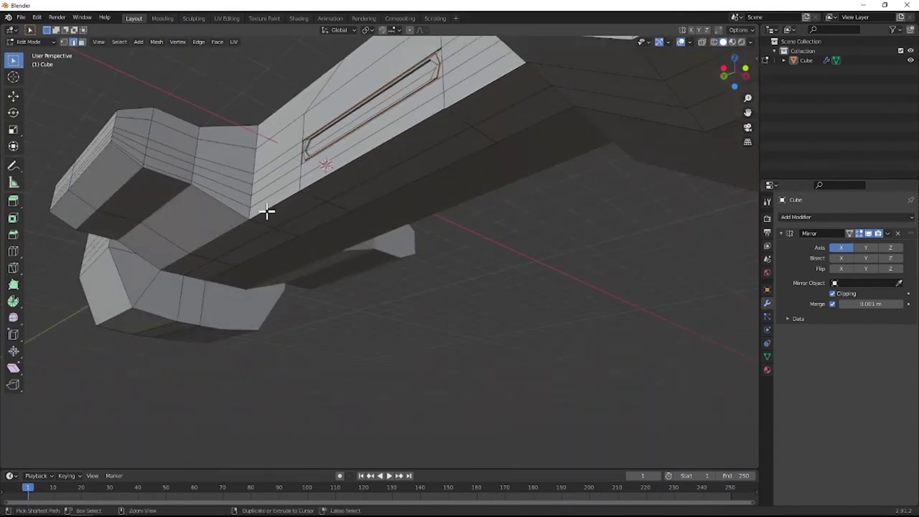
pyautogui.keyDown('ctrl'); pyautogui.click(182, 259); pyautogui.keyUp('ctrl')
pyautogui.moveTo(179, 258); pyautogui.dragTo(229, 306, button='middle')
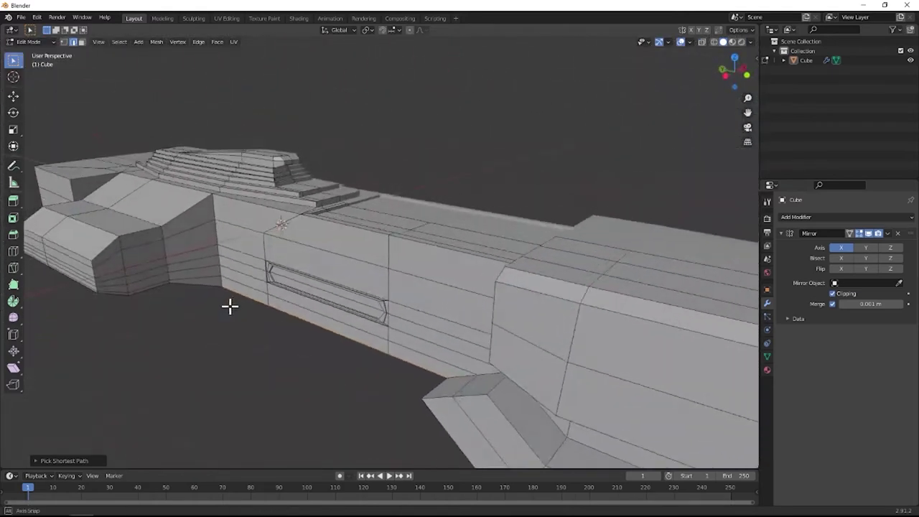
pyautogui.moveTo(143, 177); pyautogui.dragTo(310, 267, button='middle')
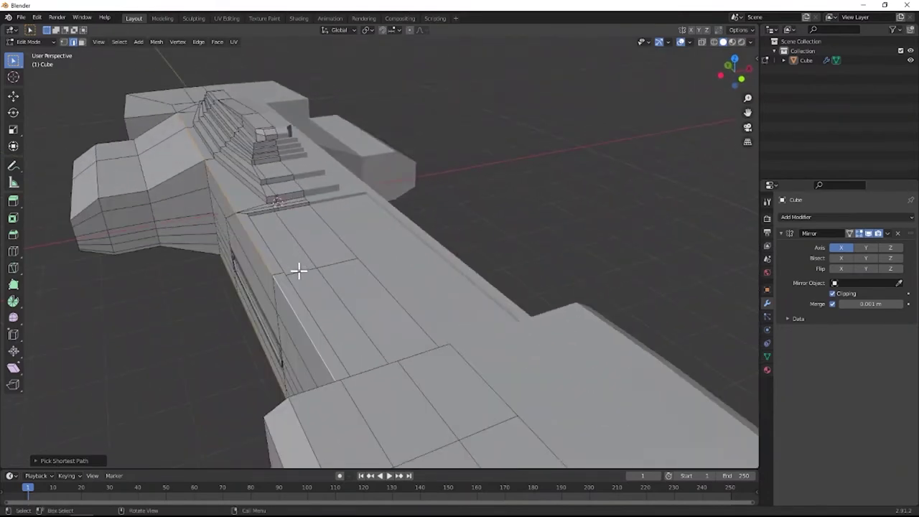
pyautogui.press('g')
pyautogui.press('x')
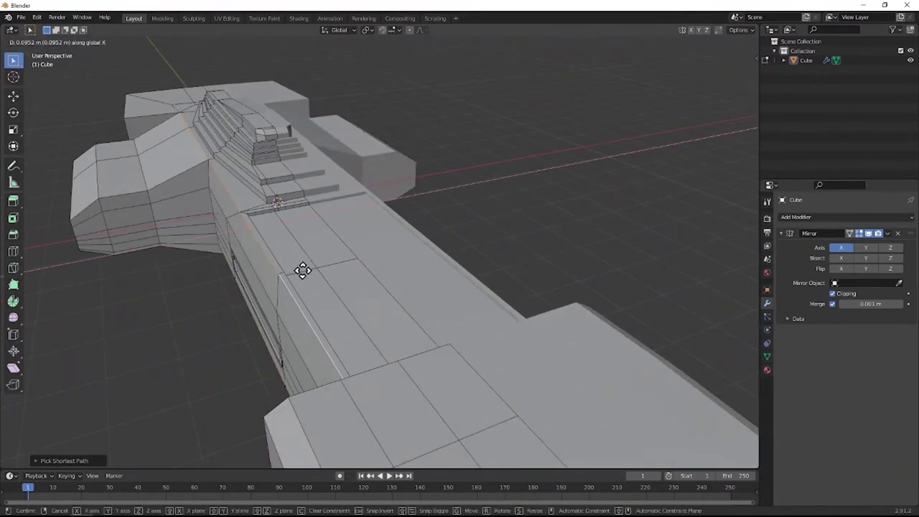
pyautogui.click(302, 270)
pyautogui.moveTo(302, 270); pyautogui.dragTo(319, 309, button='middle')
pyautogui.press('Tab')
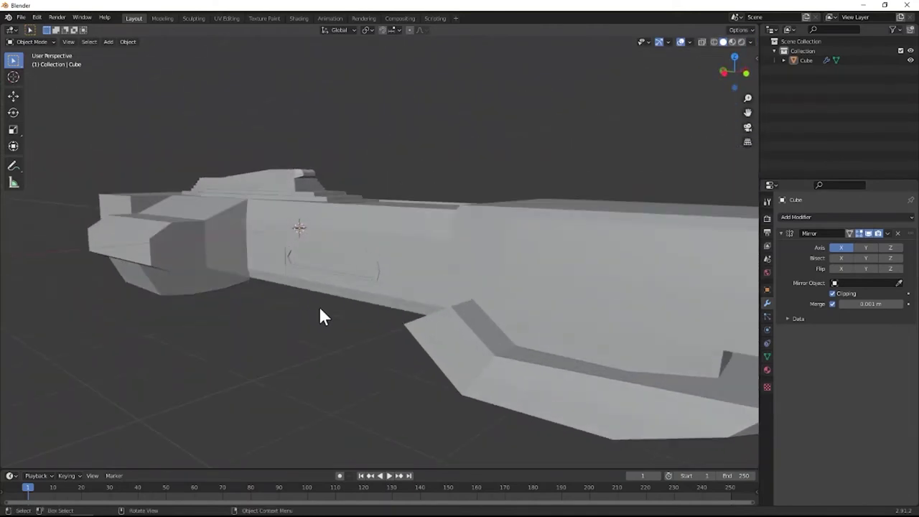
# Select the band of neck side faces containing the recessed panel and move it slightly outward along X.
pyautogui.moveTo(455, 415); pyautogui.dragTo(426, 387, button='middle')
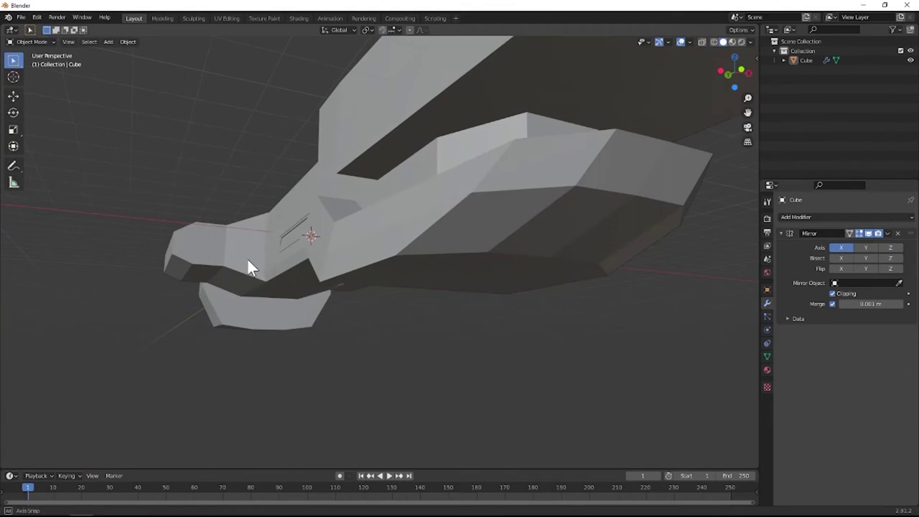
pyautogui.moveTo(248, 260); pyautogui.dragTo(385, 239, button='middle')
pyautogui.click(407, 272)
pyautogui.press('Tab')
pyautogui.moveTo(385, 239); pyautogui.dragTo(446, 257)
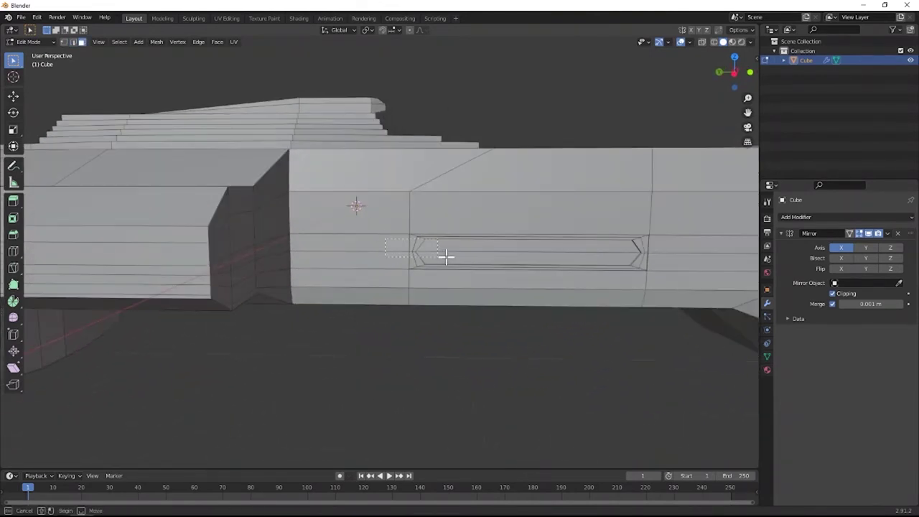
pyautogui.moveTo(694, 268); pyautogui.dragTo(695, 269)
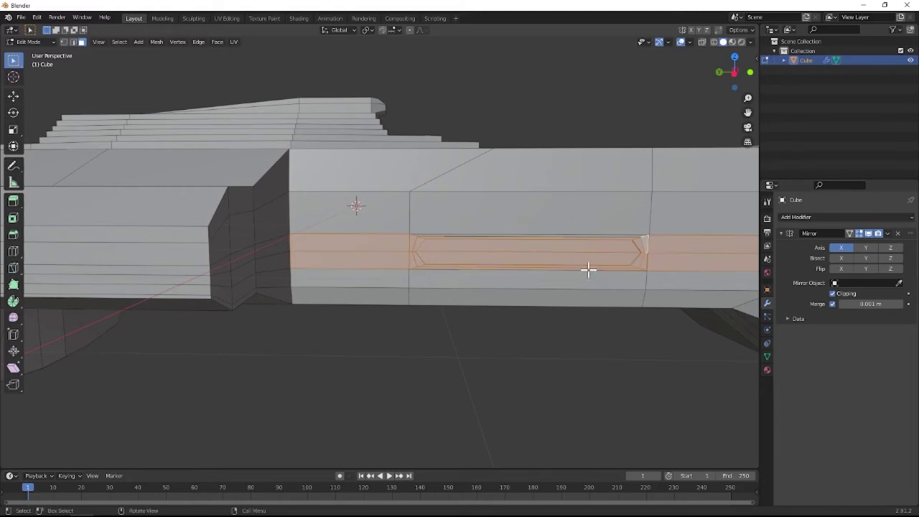
pyautogui.scroll(3, 457, 242)
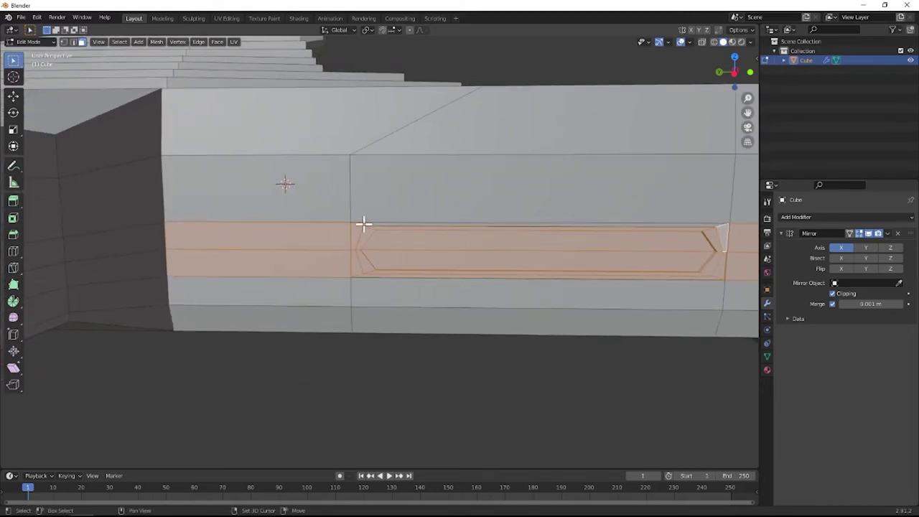
pyautogui.moveTo(423, 269); pyautogui.dragTo(366, 273, button='middle')
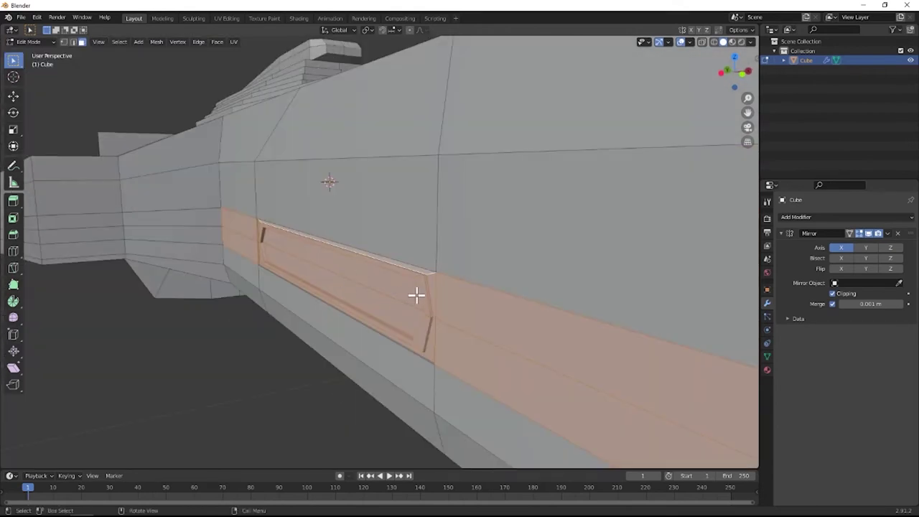
pyautogui.press('g')
pyautogui.press('x')
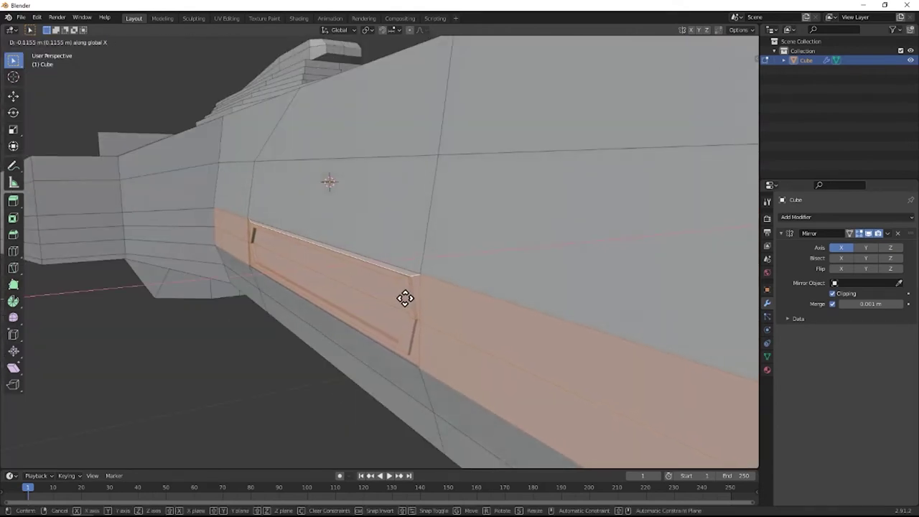
pyautogui.click(411, 298)
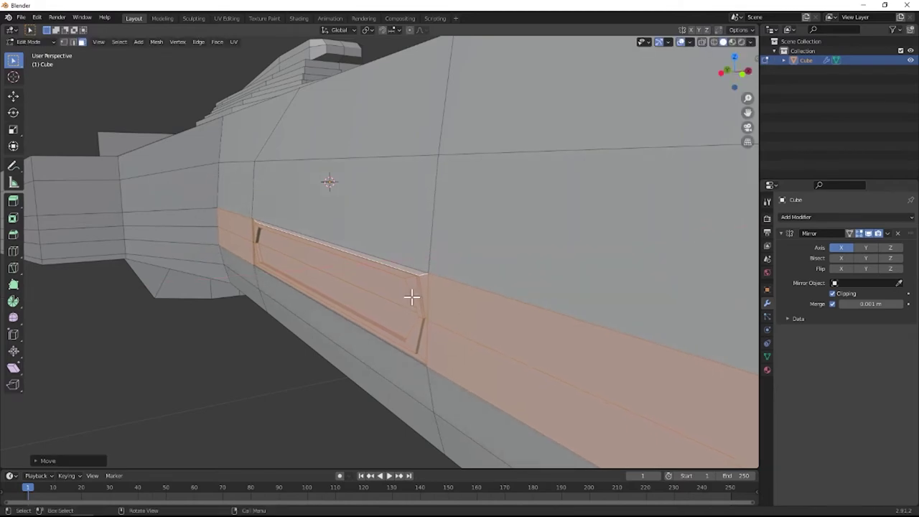
# Replace the face selection with the neck's upper and lower long side edges.
pyautogui.press('Tab')
pyautogui.moveTo(187, 359); pyautogui.dragTo(450, 247, button='middle')
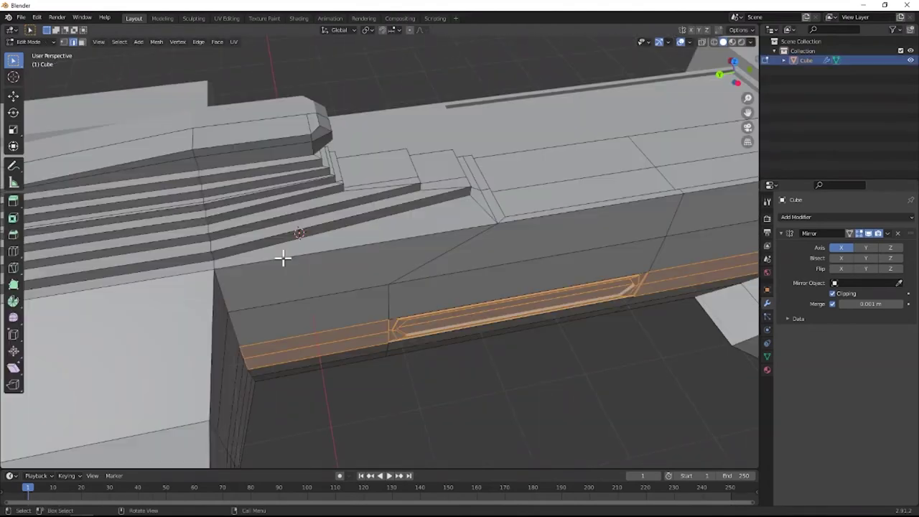
pyautogui.moveTo(430, 279); pyautogui.dragTo(408, 308, button='middle')
pyautogui.keyDown('shift'); pyautogui.click(424, 309); pyautogui.keyUp('shift')
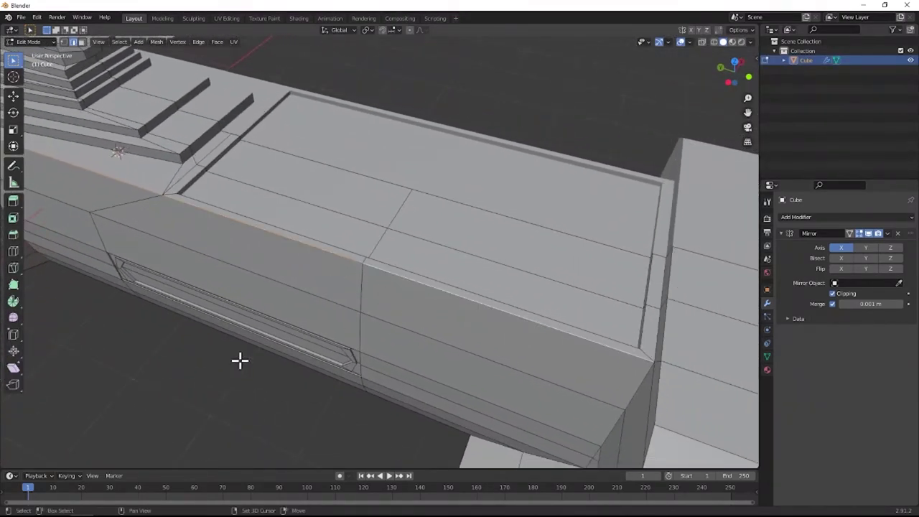
pyautogui.moveTo(272, 367); pyautogui.dragTo(296, 210, button='middle')
pyautogui.moveTo(452, 230); pyautogui.dragTo(375, 193, button='middle')
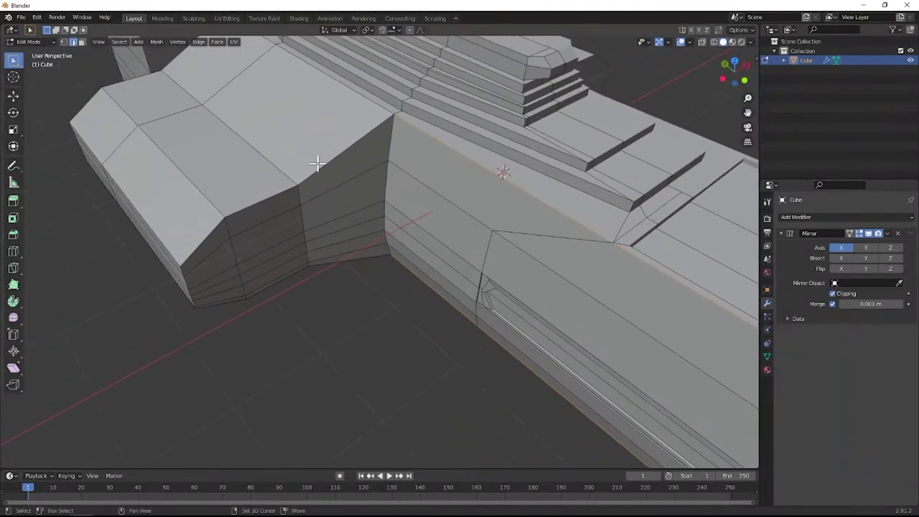
# Extend the edge selection around the front outline and upper rear outline of the side block beside the stepped top.
pyautogui.moveTo(201, 296); pyautogui.dragTo(205, 268, button='middle')
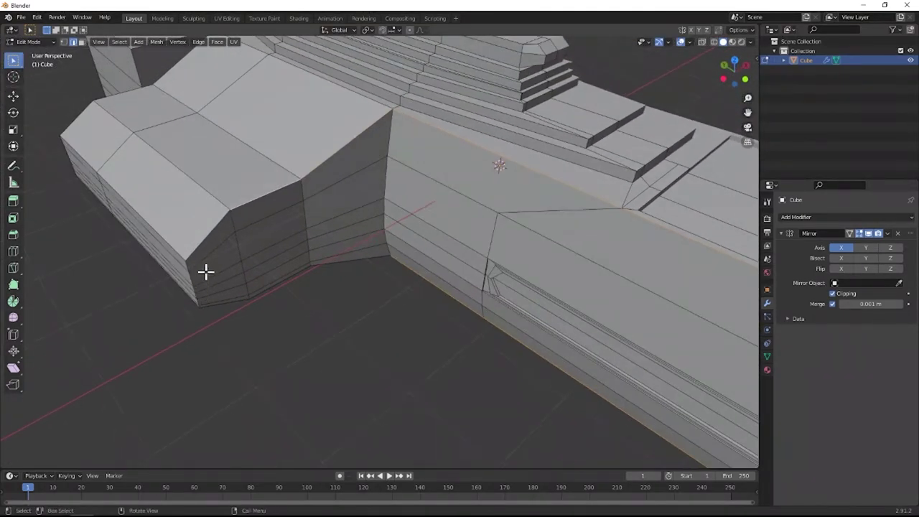
pyautogui.keyDown('ctrl'); pyautogui.click(218, 311); pyautogui.keyUp('ctrl')
pyautogui.keyDown('ctrl'); pyautogui.click(349, 268); pyautogui.keyUp('ctrl')
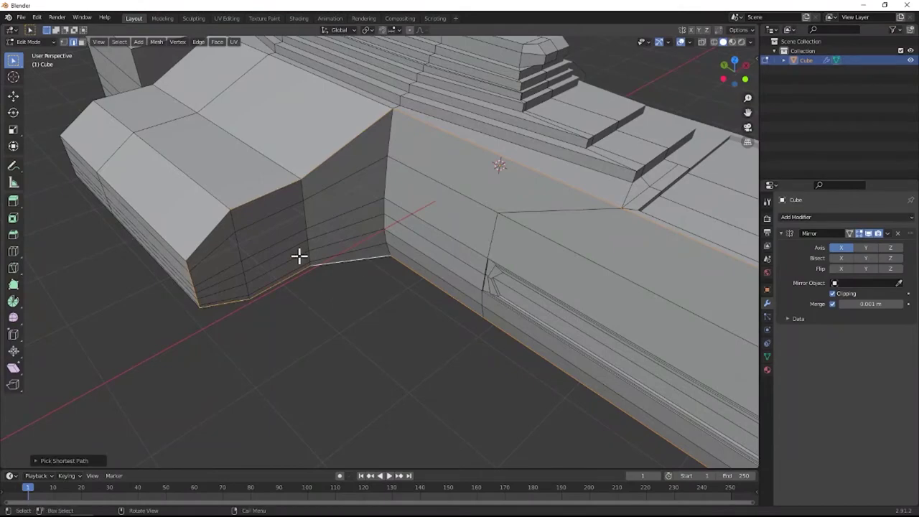
pyautogui.moveTo(300, 254); pyautogui.dragTo(213, 241, button='middle')
pyautogui.moveTo(151, 241); pyautogui.dragTo(349, 313, button='middle')
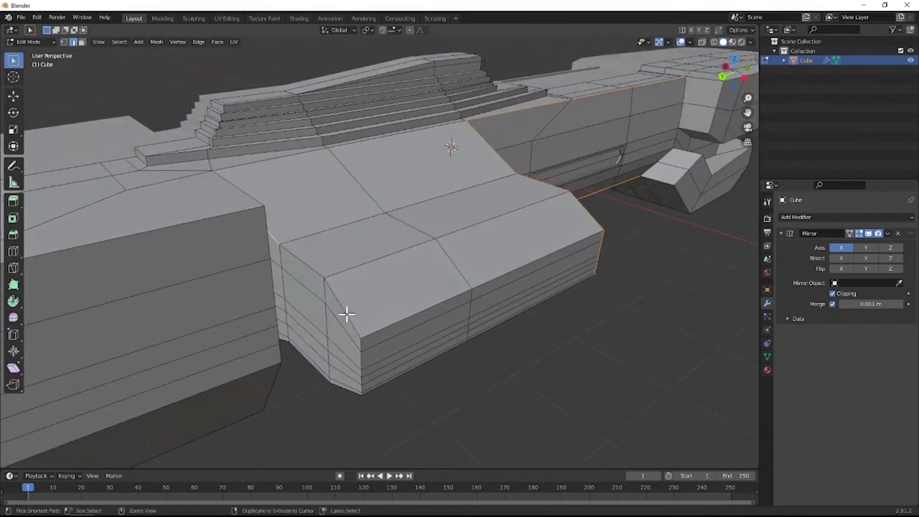
pyautogui.keyDown('ctrl'); pyautogui.click(350, 314); pyautogui.keyUp('ctrl')
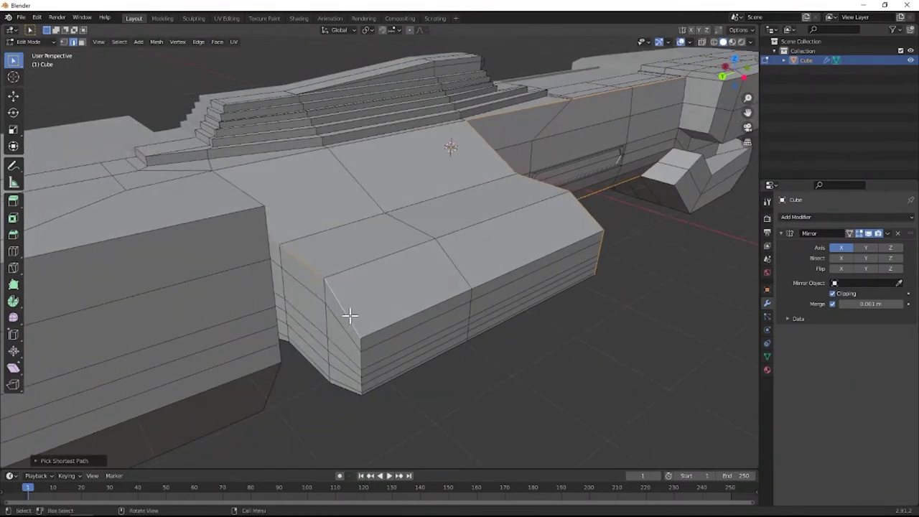
pyautogui.moveTo(349, 315)
pyautogui.mouseDown(button='middle')
pyautogui.moveTo(357, 320)
pyautogui.moveTo(363, 306)
pyautogui.mouseUp(button='middle')
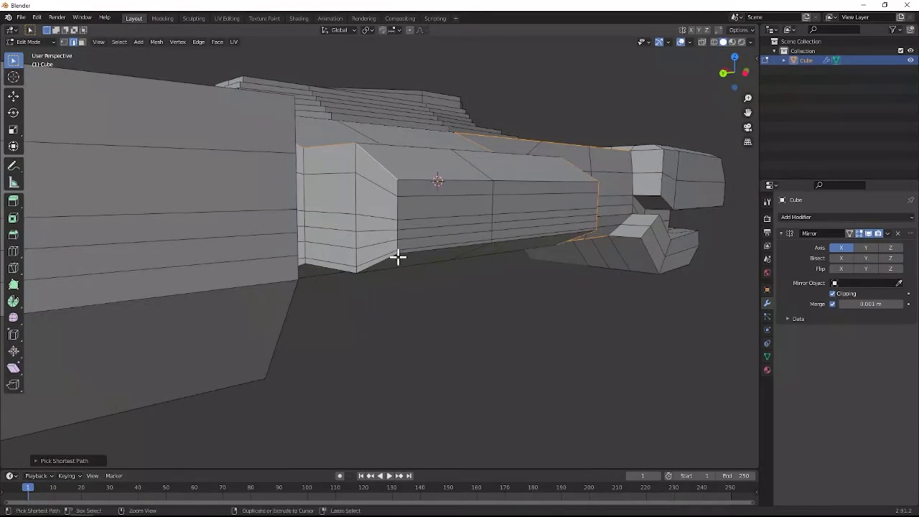
# Add the lower jaw's outline edges and the head's lower side edges to the selection.
pyautogui.moveTo(361, 267); pyautogui.dragTo(348, 327, button='middle')
pyautogui.moveTo(446, 302); pyautogui.dragTo(394, 208, button='middle')
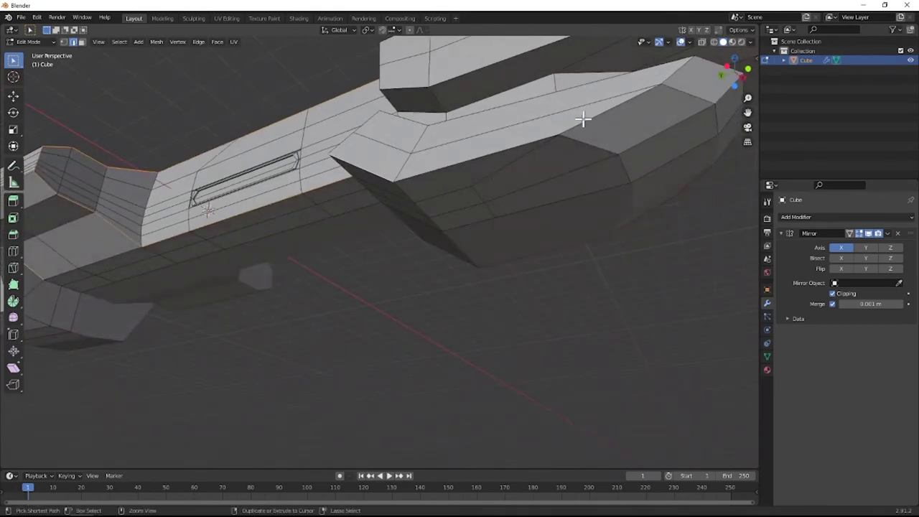
pyautogui.keyDown('ctrl'); pyautogui.click(665, 80); pyautogui.keyUp('ctrl')
pyautogui.moveTo(501, 122); pyautogui.dragTo(427, 267, button='middle')
pyautogui.moveTo(632, 301); pyautogui.dragTo(506, 295, button='middle')
pyautogui.keyDown('ctrl'); pyautogui.click(487, 288); pyautogui.keyUp('ctrl')
pyautogui.moveTo(513, 262); pyautogui.dragTo(589, 186, button='middle')
pyautogui.keyDown('ctrl'); pyautogui.click(617, 208); pyautogui.keyUp('ctrl')
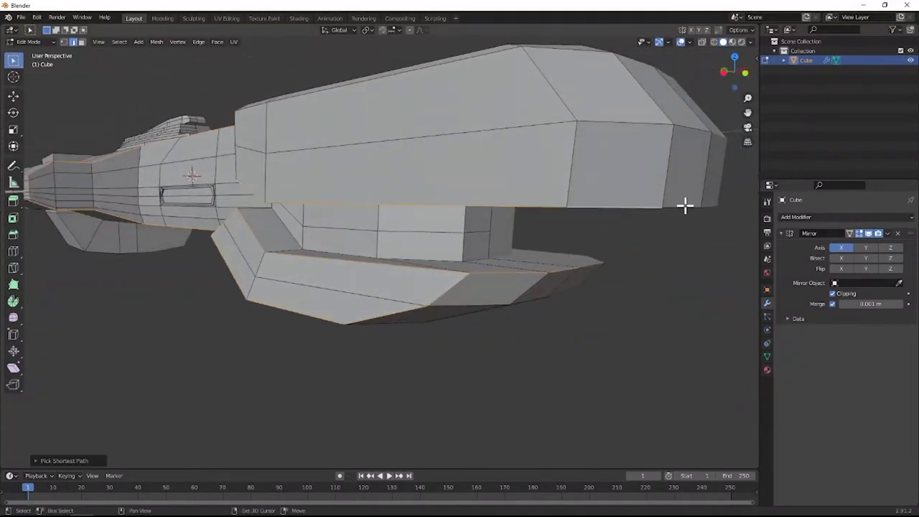
# Add the rear block's upper side edge and its front outline down to the underside to the edge selection.
pyautogui.moveTo(636, 211); pyautogui.dragTo(300, 253, button='middle')
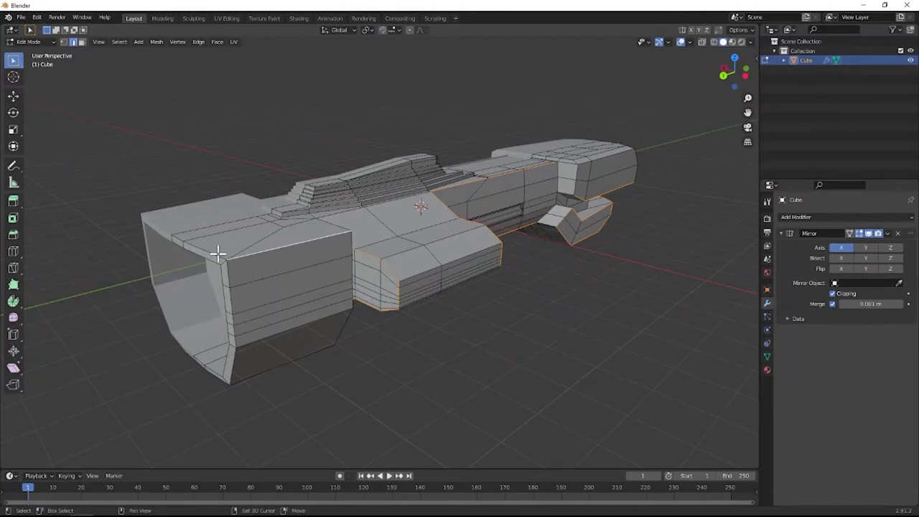
pyautogui.moveTo(400, 252); pyautogui.dragTo(213, 213, button='middle')
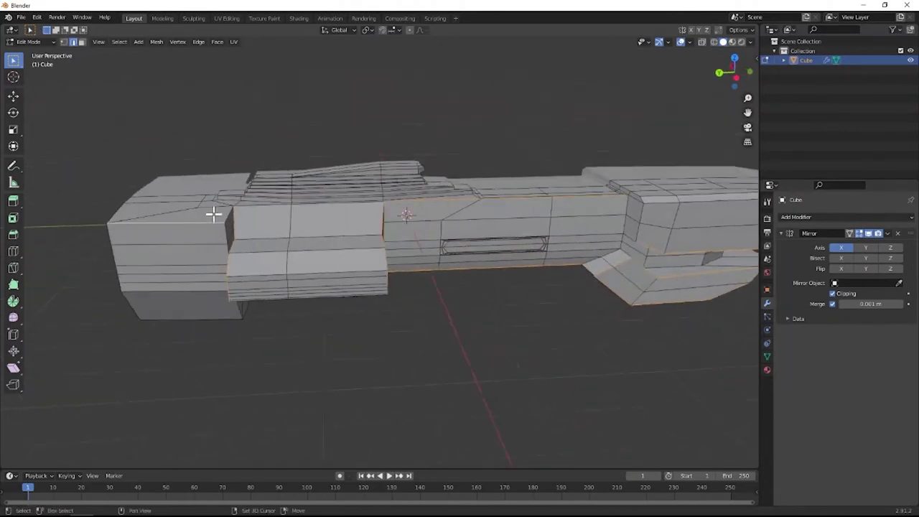
pyautogui.scroll(2, 231, 248)
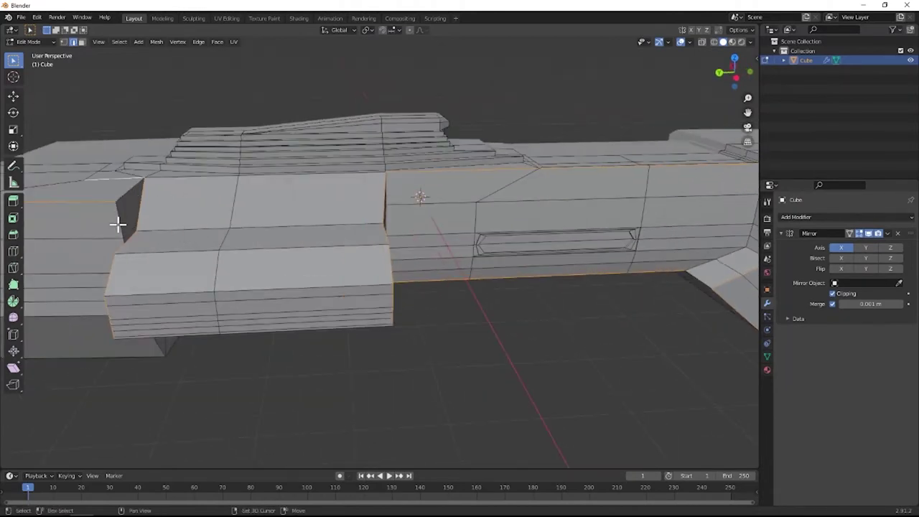
pyautogui.moveTo(116, 224); pyautogui.dragTo(168, 271, button='middle')
pyautogui.keyDown('ctrl'); pyautogui.click(177, 272); pyautogui.keyUp('ctrl')
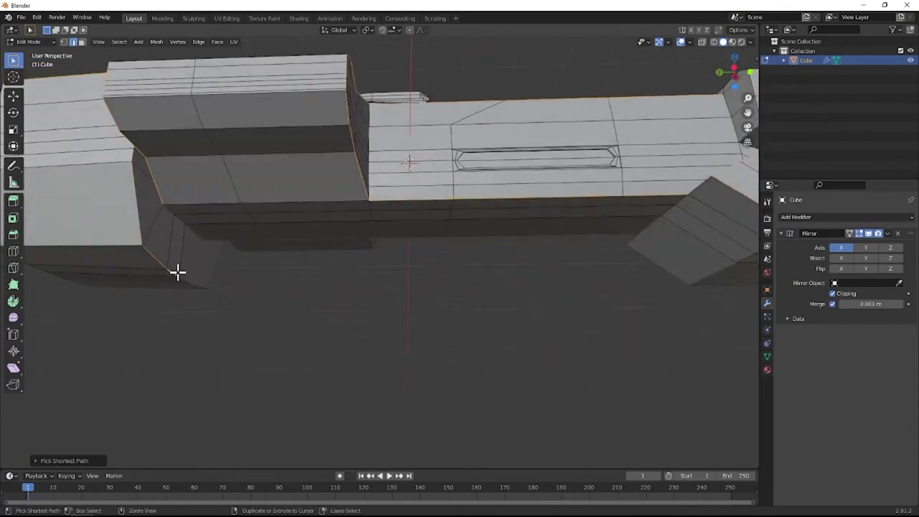
pyautogui.moveTo(177, 224); pyautogui.dragTo(300, 278, button='middle')
pyautogui.scroll(1, 300, 278)
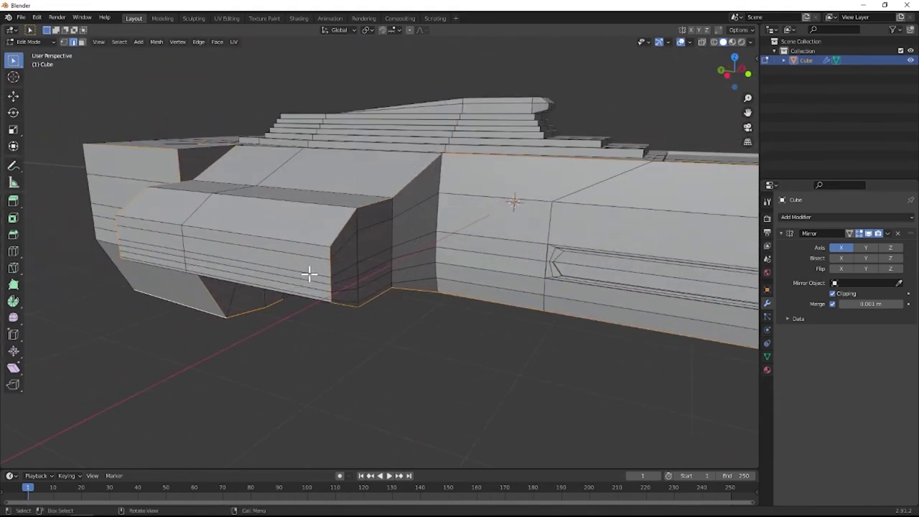
pyautogui.scroll(5, 313, 270)
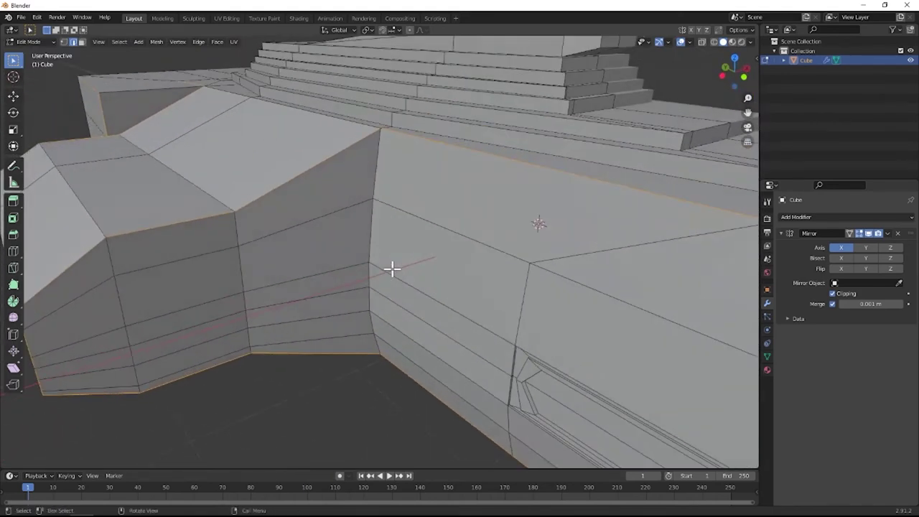
# Bevel the selected edge loop along the ship hull's upper rim with one segment about 0.012 m wide, and leave mesh editing.
pyautogui.moveTo(356, 288); pyautogui.dragTo(368, 289, button='middle')
pyautogui.moveTo(396, 264); pyautogui.dragTo(373, 261, button='middle')
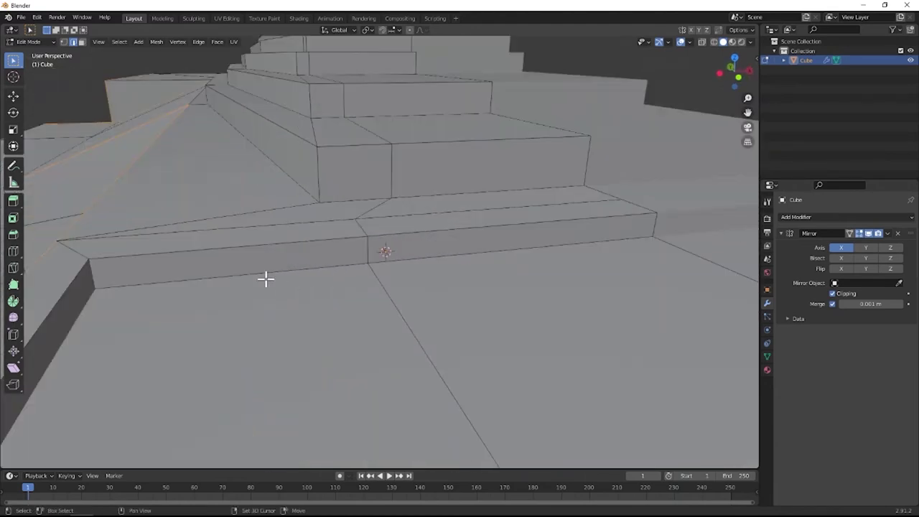
pyautogui.moveTo(265, 277); pyautogui.dragTo(359, 275, button='middle')
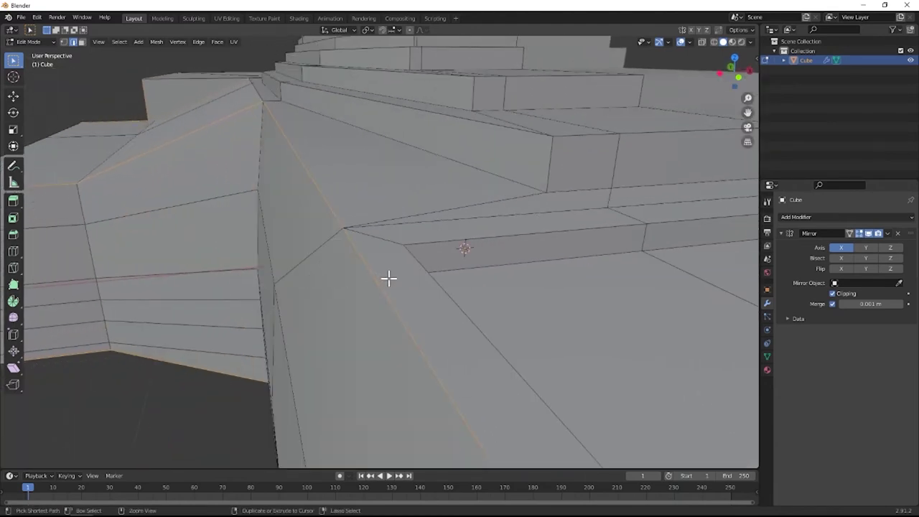
pyautogui.hotkey('ctrl', 'b')
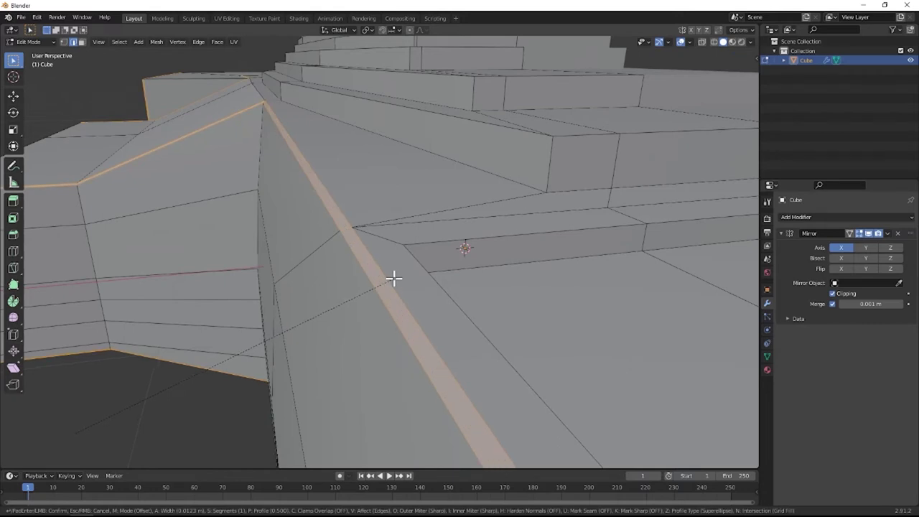
pyautogui.click(391, 277)
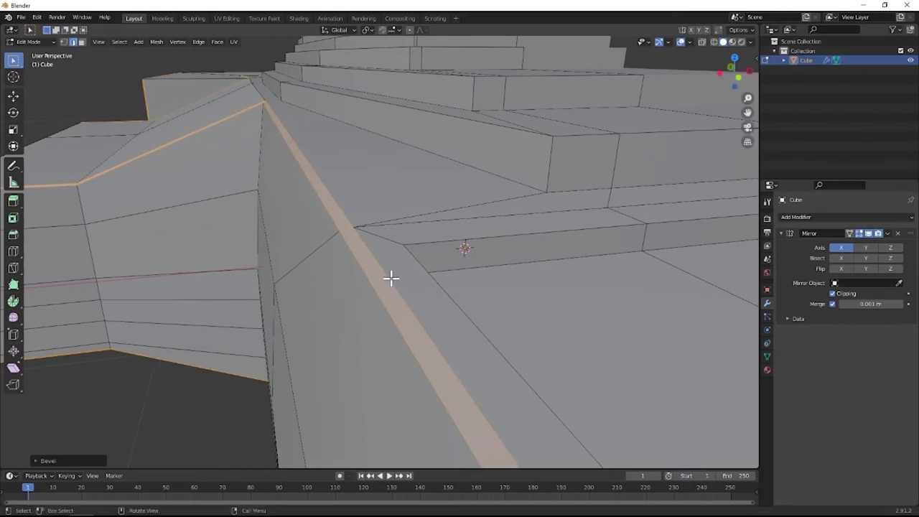
pyautogui.scroll(-6, 153, 168)
pyautogui.press('Tab')
pyautogui.click(112, 148)
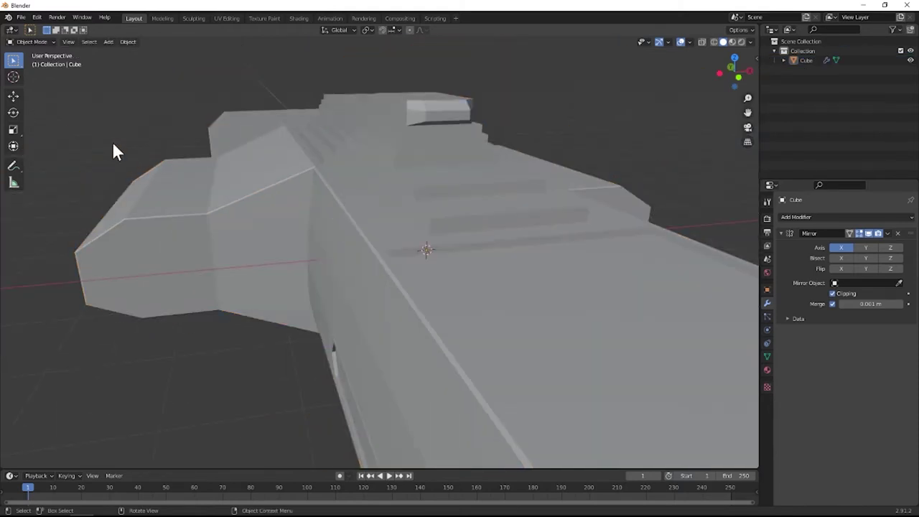
pyautogui.scroll(-2, 163, 183)
# Rename the ship hull object to "Base" and deselect it.
pyautogui.moveTo(161, 174); pyautogui.dragTo(302, 215, button='middle')
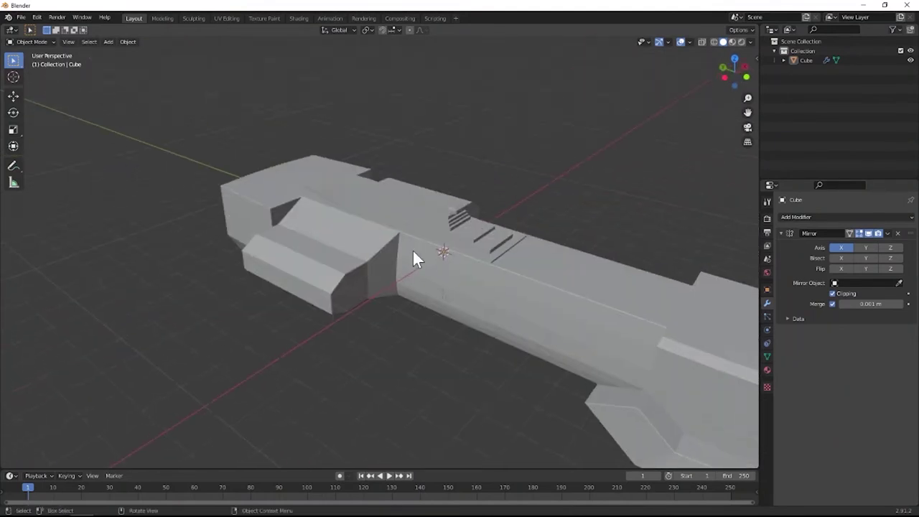
pyautogui.click(472, 214)
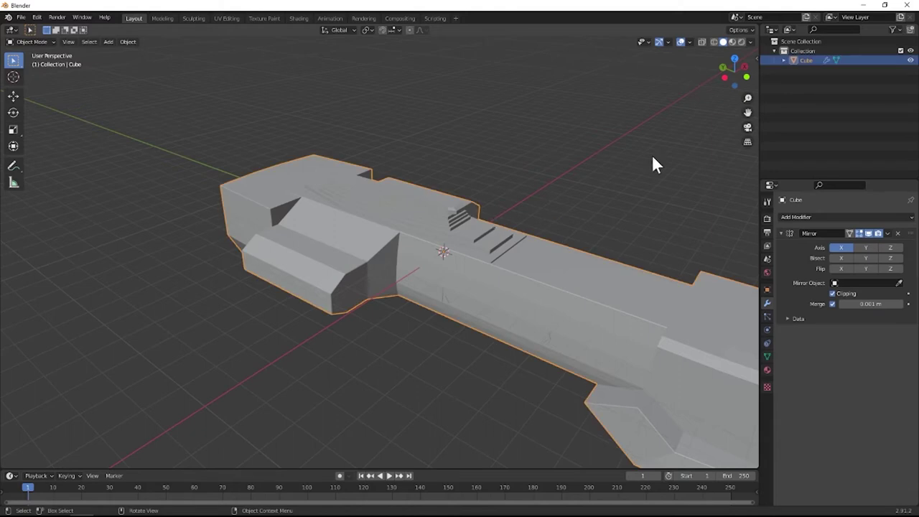
pyautogui.doubleClick(805, 60)
pyautogui.write('Bas')
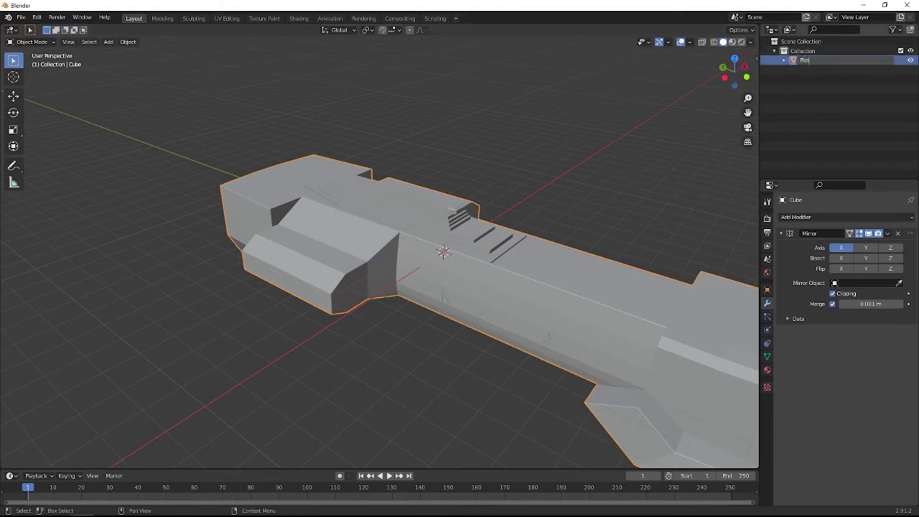
pyautogui.write('e')
pyautogui.press('Return')
pyautogui.click(608, 159)
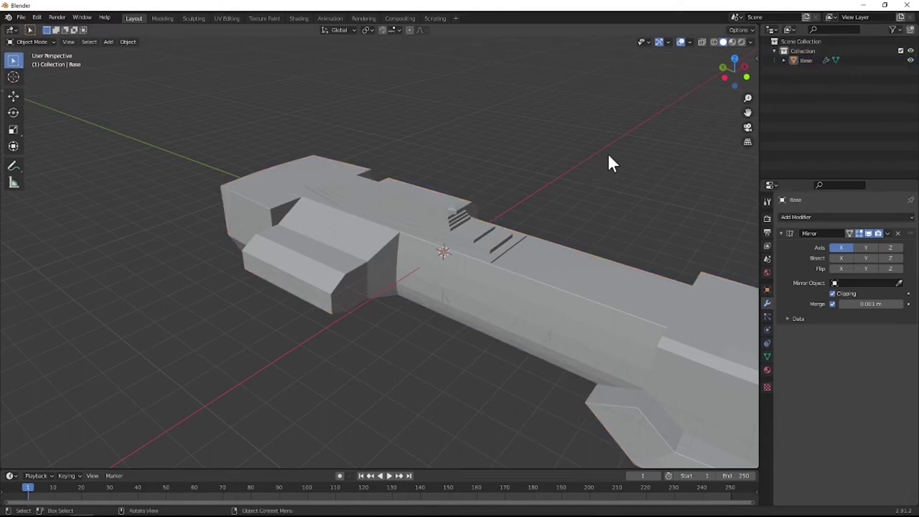
pyautogui.moveTo(608, 158); pyautogui.dragTo(445, 177, button='middle')
pyautogui.click(408, 206)
pyautogui.press('h')
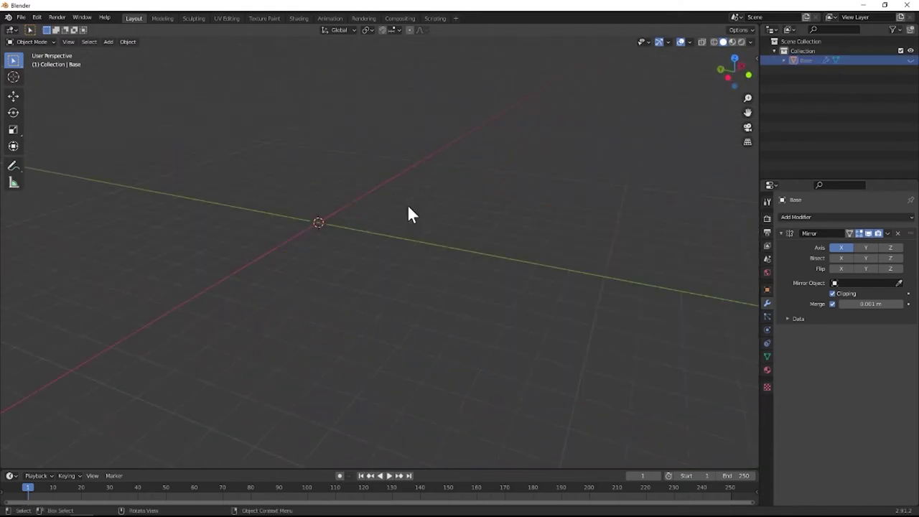
pyautogui.hotkey('shift', 'a')
pyautogui.moveTo(408, 207)
pyautogui.click(910, 60)
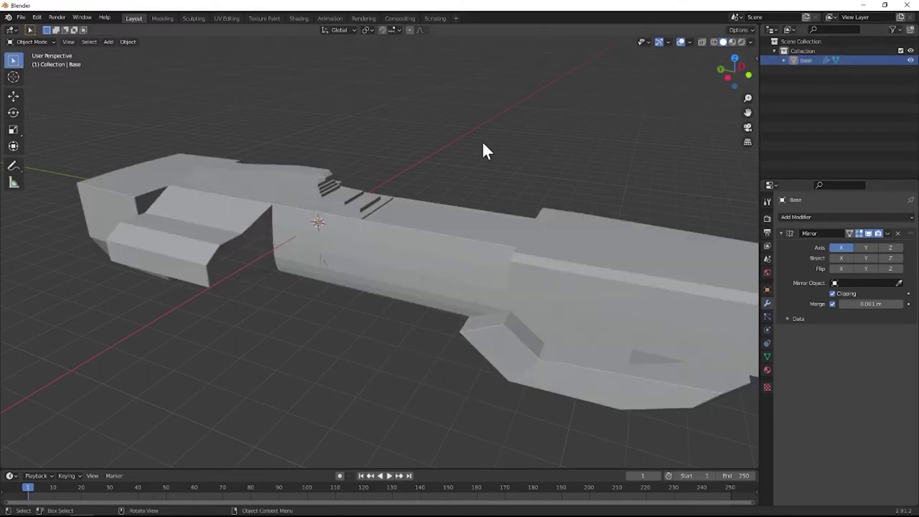
# Move the Base hull object into a new collection named "Ship".
pyautogui.click(415, 201)
pyautogui.click(415, 202)
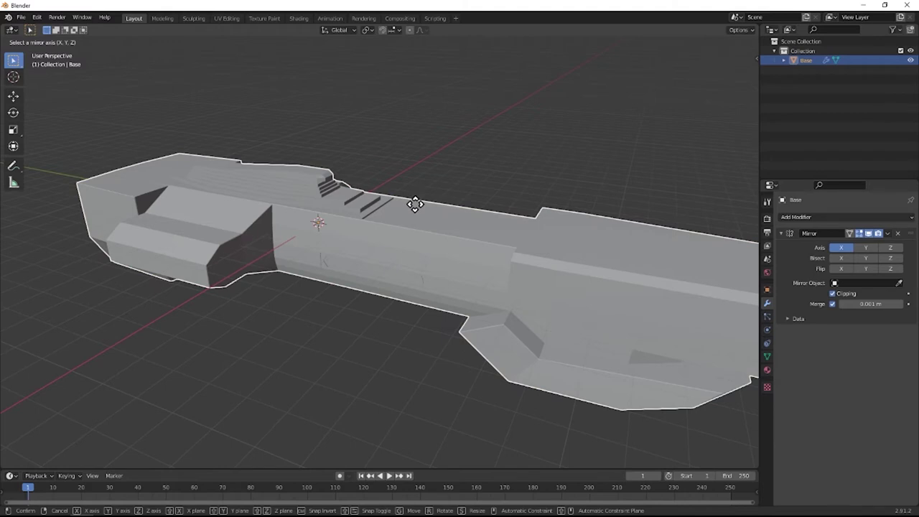
pyautogui.press('m')
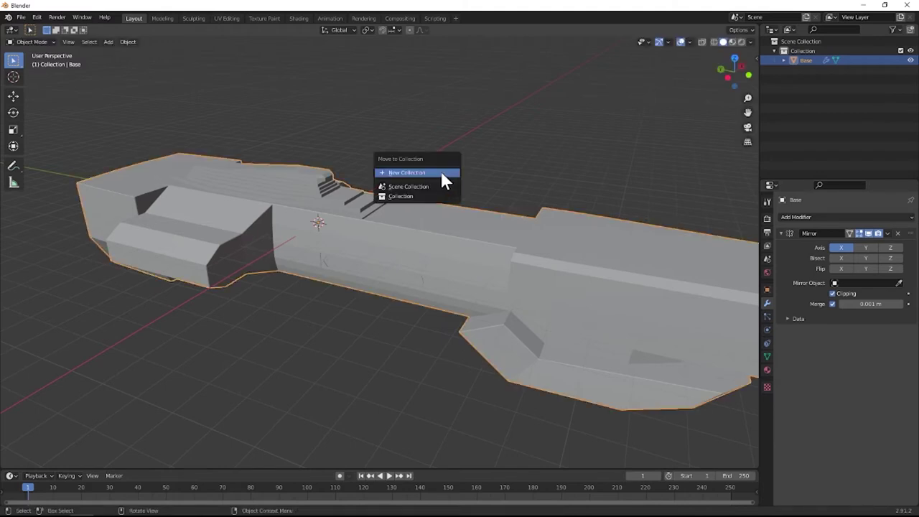
pyautogui.click(442, 173)
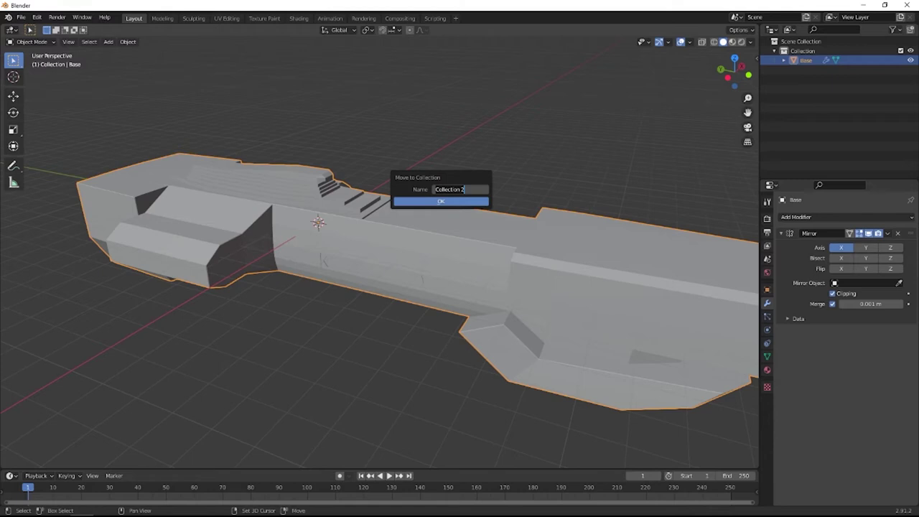
pyautogui.write('Ship')
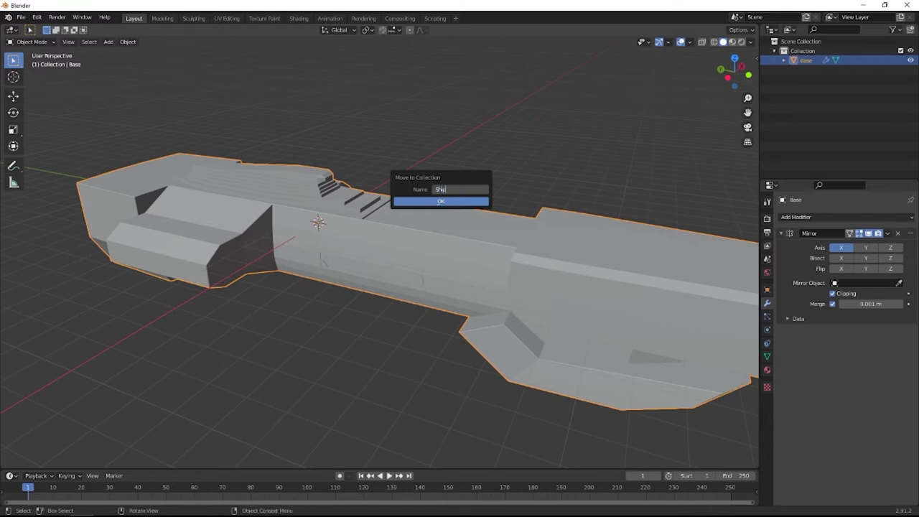
pyautogui.press('Return')
pyautogui.press('Return')
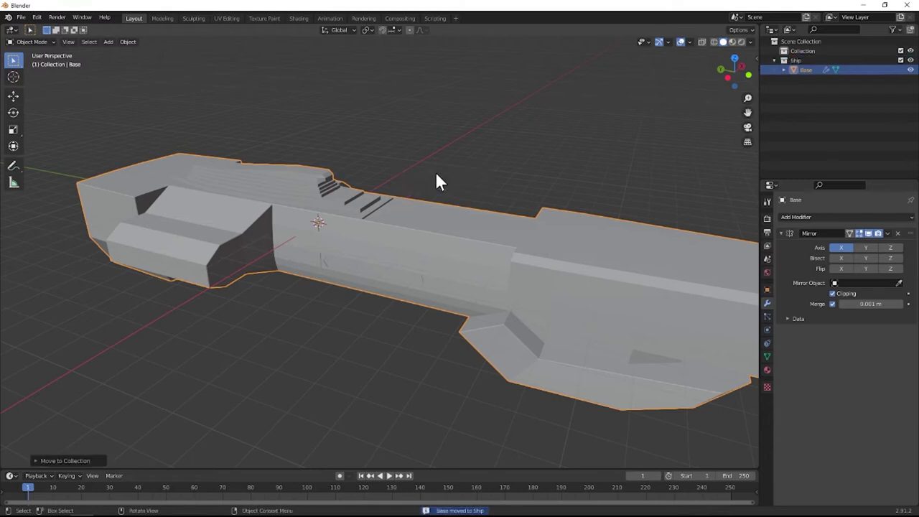
# Hide the Ship collection and add a cylinder mesh at the world origin.
pyautogui.click(910, 60)
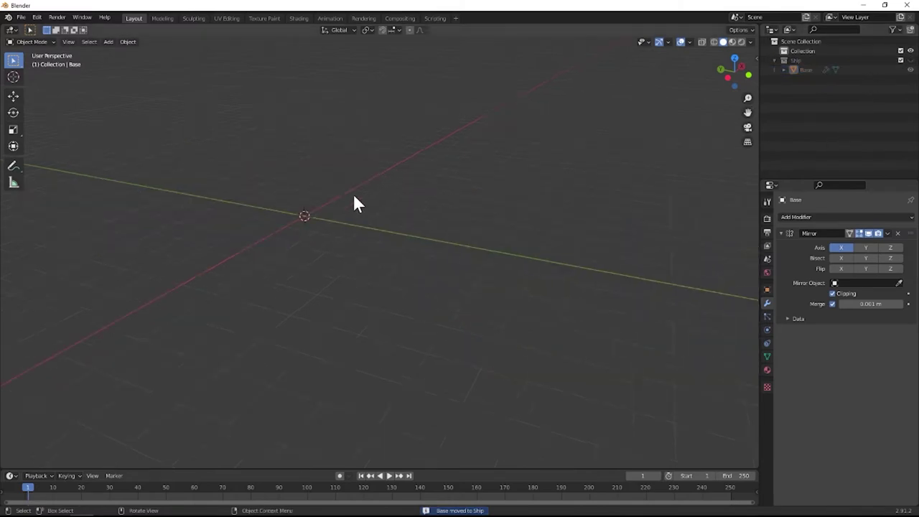
pyautogui.keyDown('shift'); pyautogui.moveTo(355, 201); pyautogui.dragTo(377, 233, button='middle'); pyautogui.keyUp('shift')
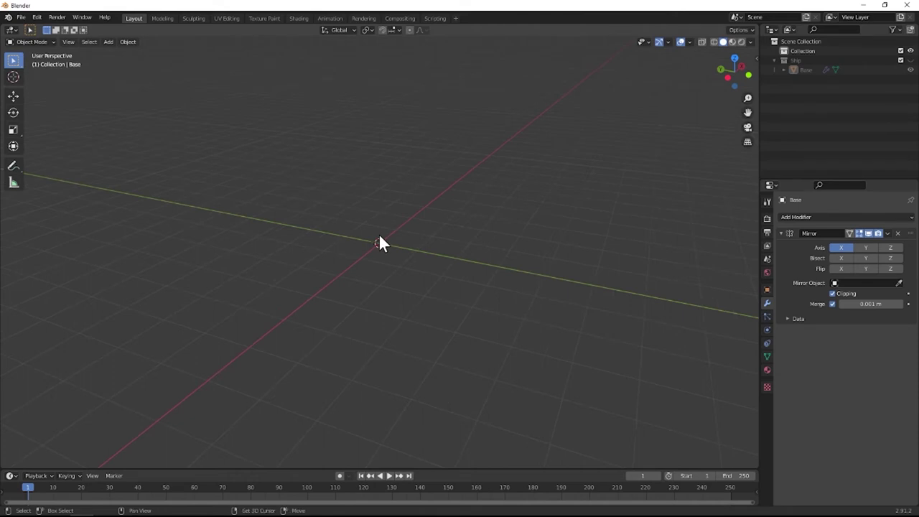
pyautogui.hotkey('shift', 'a')
pyautogui.moveTo(379, 233)
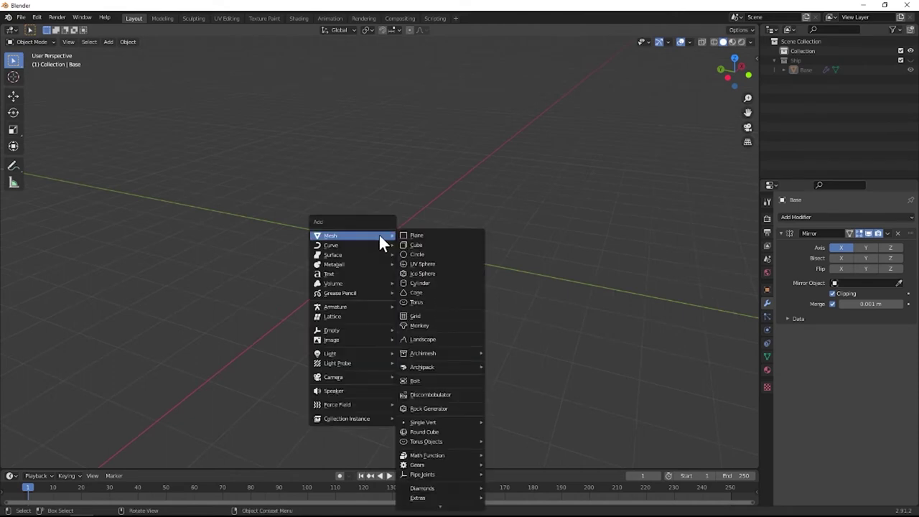
pyautogui.click(430, 281)
pyautogui.scroll(2, 387, 246)
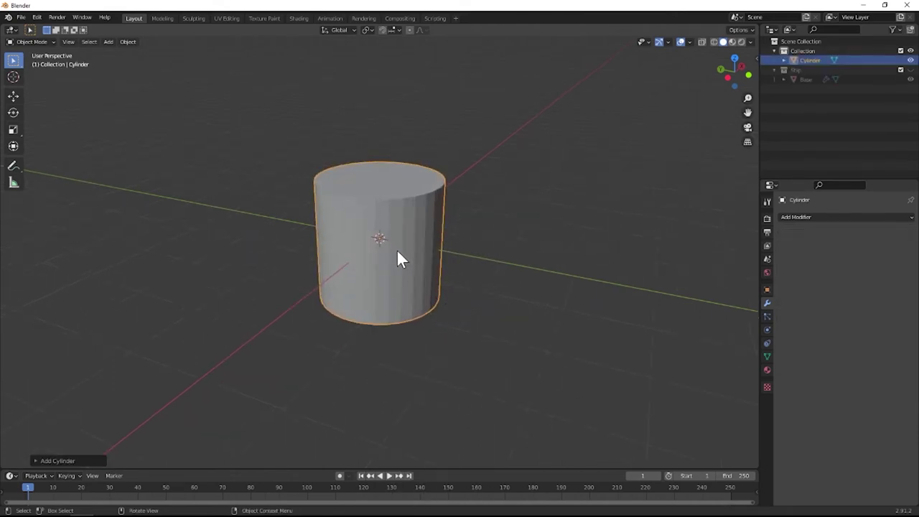
# In the left orthographic view, move the cylinder's whole mesh up 1 m along Z so its base sits on the object's origin.
pyautogui.press('Tab')
pyautogui.moveTo(400, 263); pyautogui.dragTo(399, 218, button='middle')
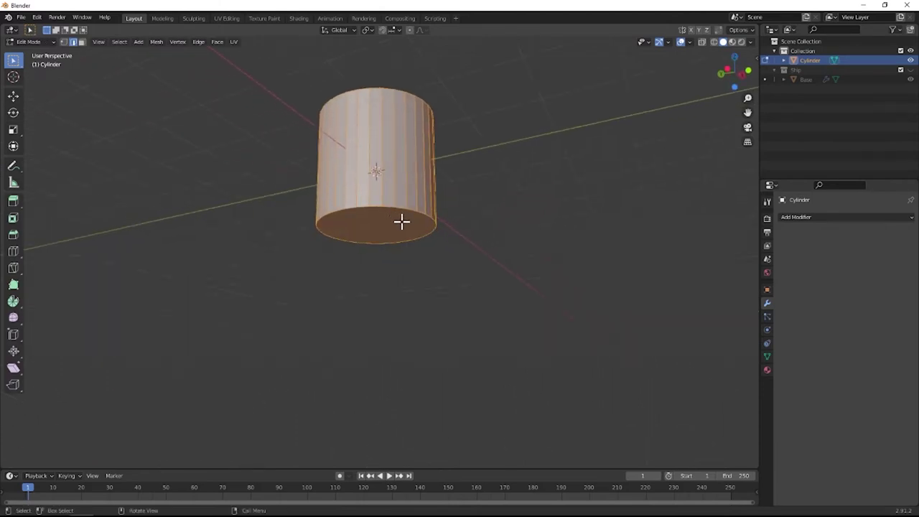
pyautogui.press('`')
pyautogui.moveTo(439, 222); pyautogui.dragTo(470, 274, button='middle')
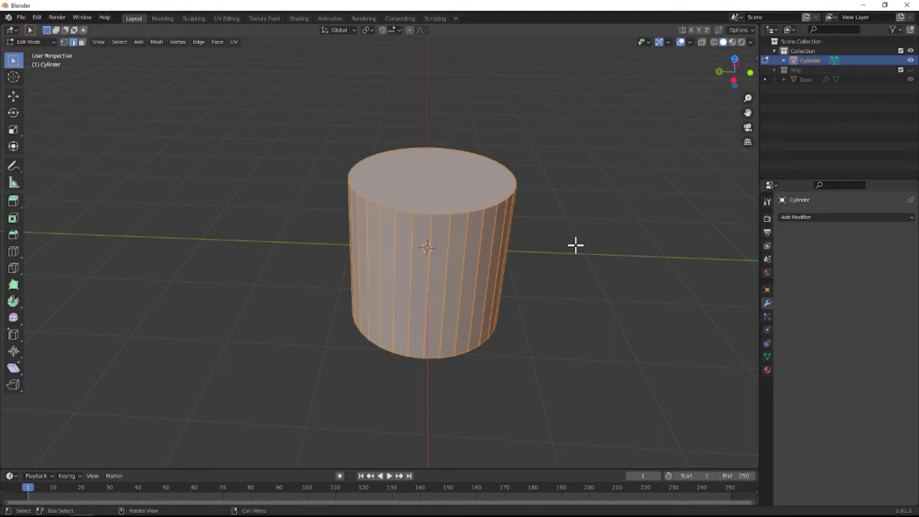
pyautogui.press('`')
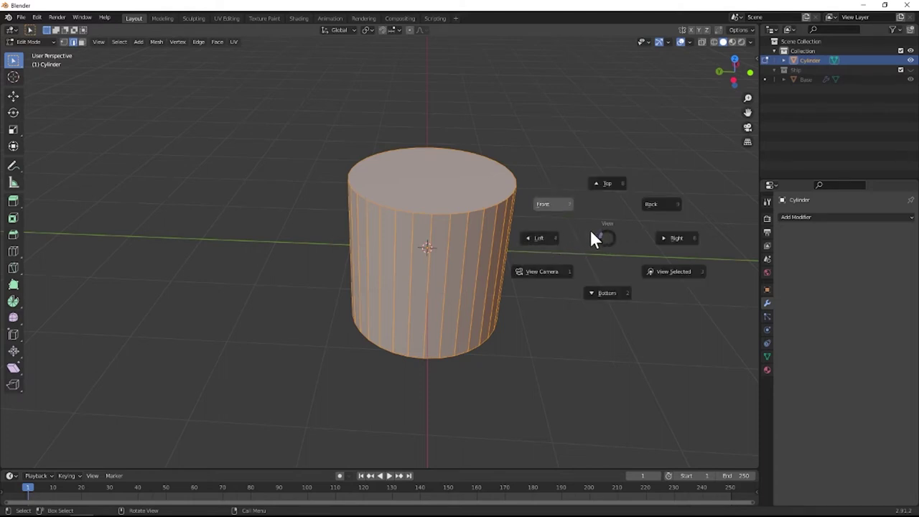
pyautogui.click(556, 233)
pyautogui.keyDown('shift'); pyautogui.moveTo(447, 208); pyautogui.dragTo(430, 221, button='middle'); pyautogui.keyUp('shift')
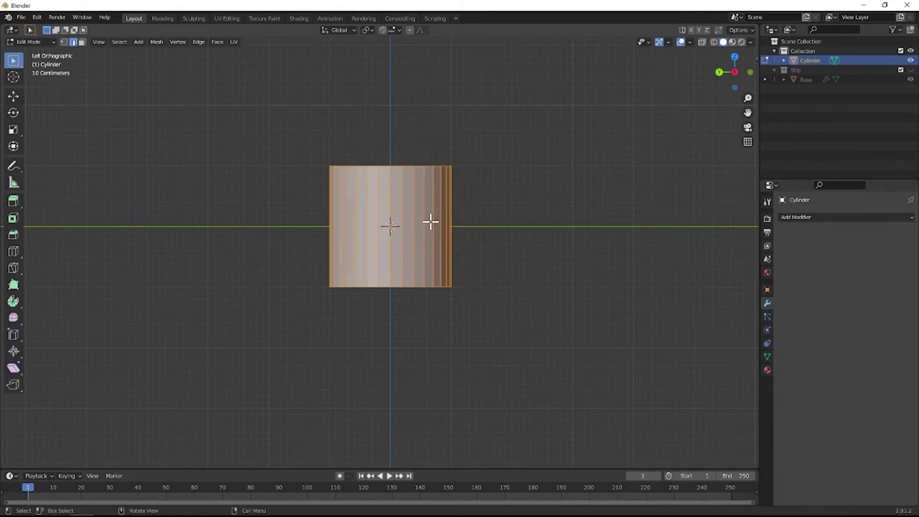
pyautogui.press('`')
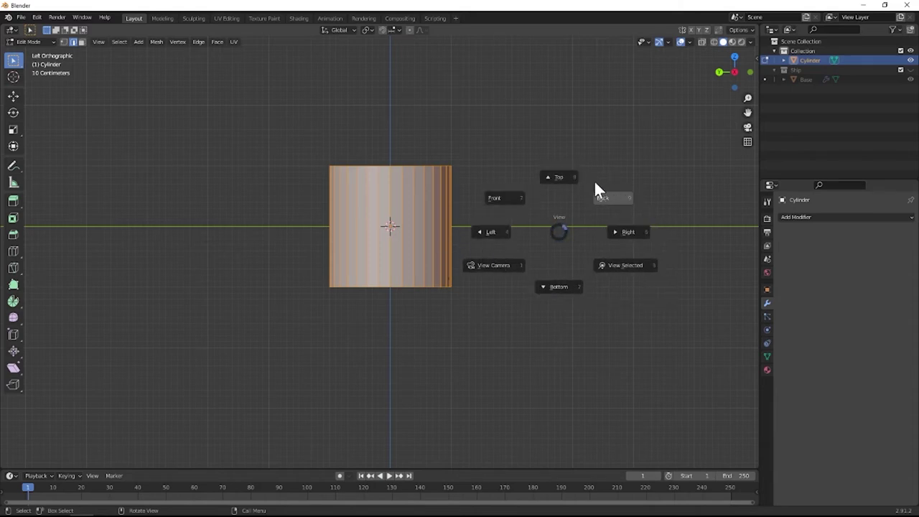
pyautogui.click(496, 247)
pyautogui.scroll(1, 421, 237)
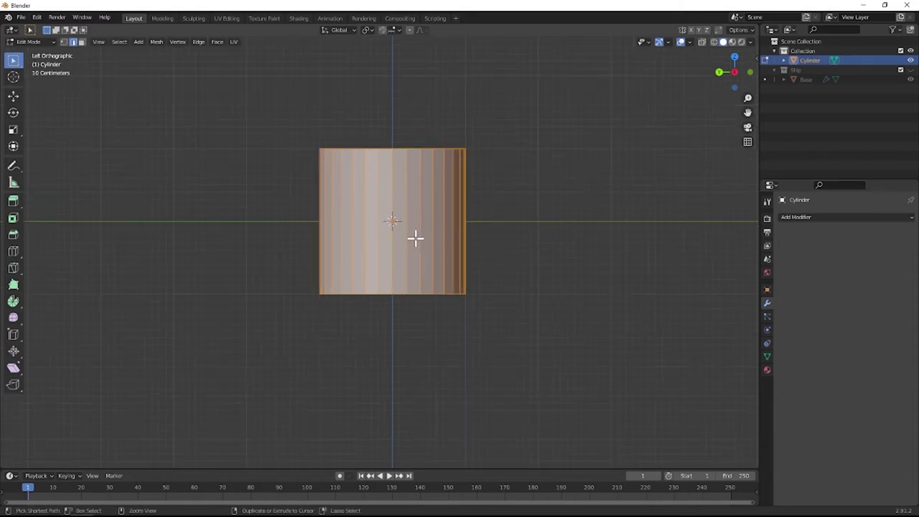
pyautogui.press('g')
pyautogui.press('z')
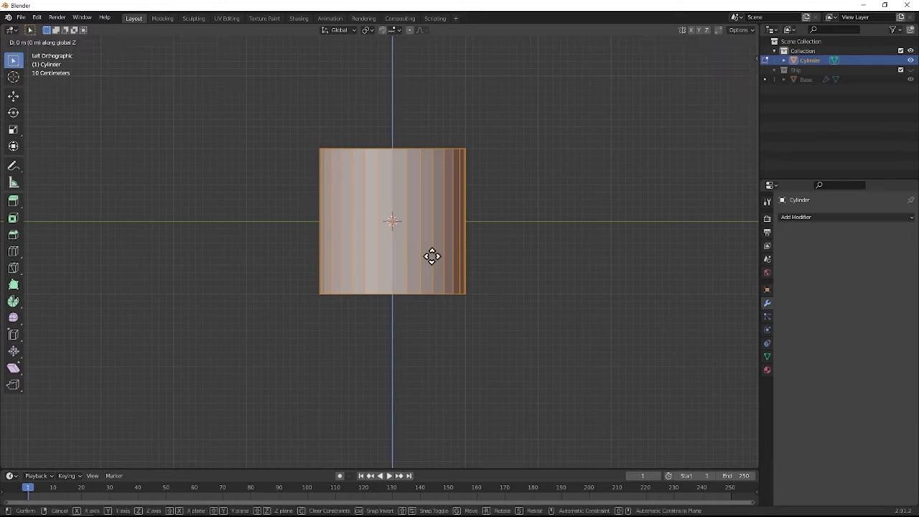
pyautogui.press('1')
pyautogui.press('Return')
pyautogui.scroll(1, 423, 244)
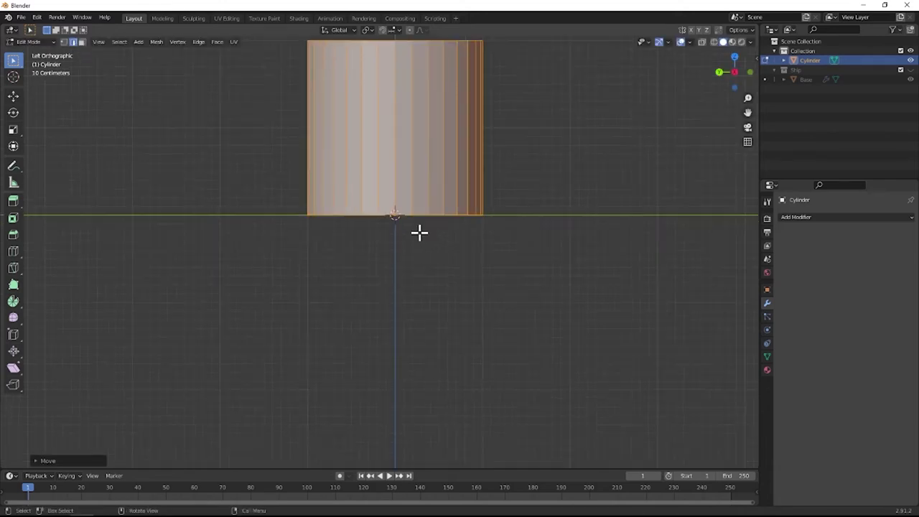
pyautogui.scroll(-1, 432, 183)
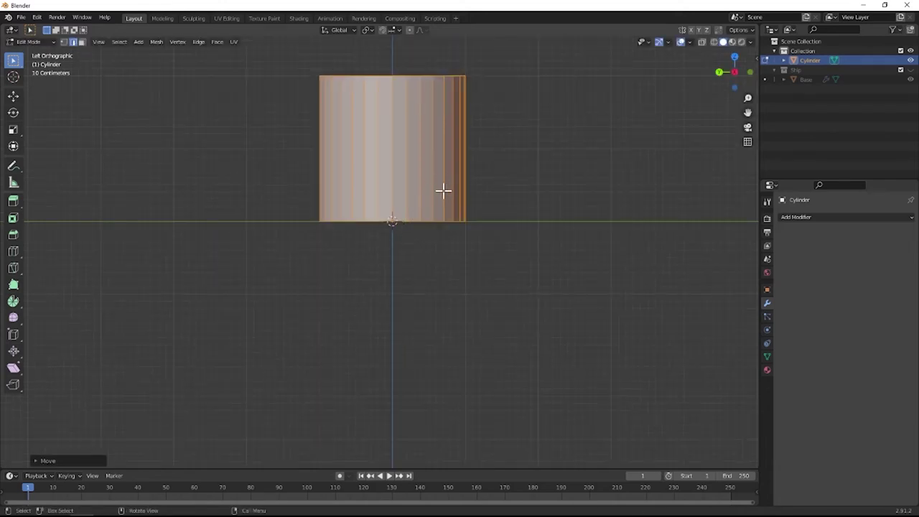
# Add one horizontal loop cut around the cylinder near mid-height.
pyautogui.moveTo(442, 189); pyautogui.dragTo(428, 223, button='middle')
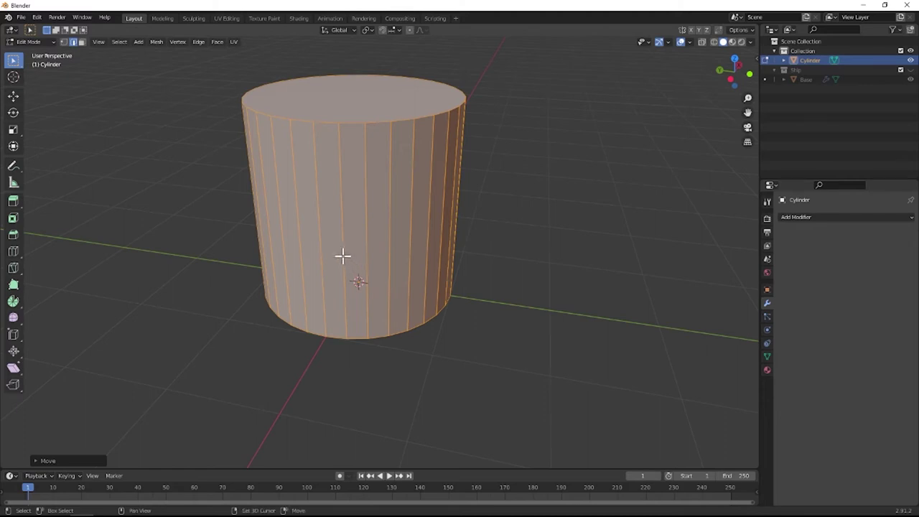
pyautogui.keyDown('shift'); pyautogui.moveTo(342, 254); pyautogui.dragTo(367, 258, button='middle'); pyautogui.keyUp('shift')
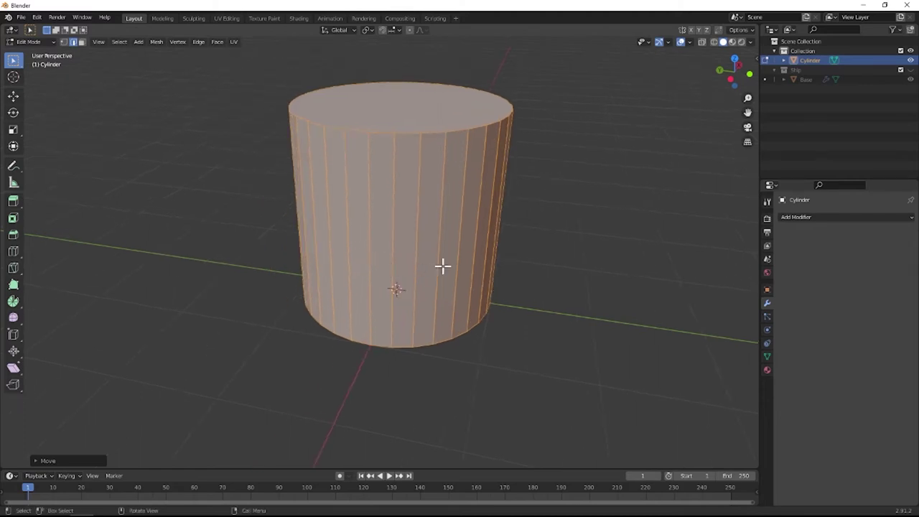
pyautogui.press('ctrl')
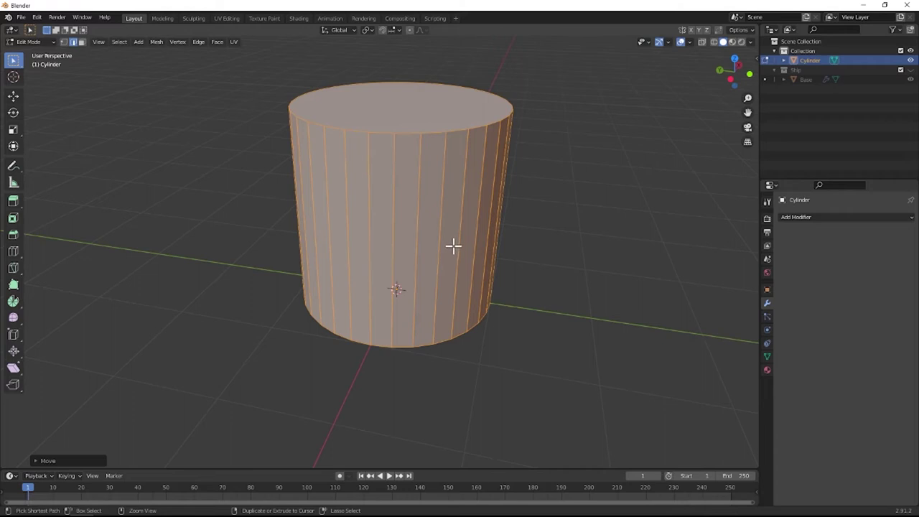
pyautogui.hotkey('ctrl', 'r')
pyautogui.click(452, 237)
pyautogui.click(453, 244)
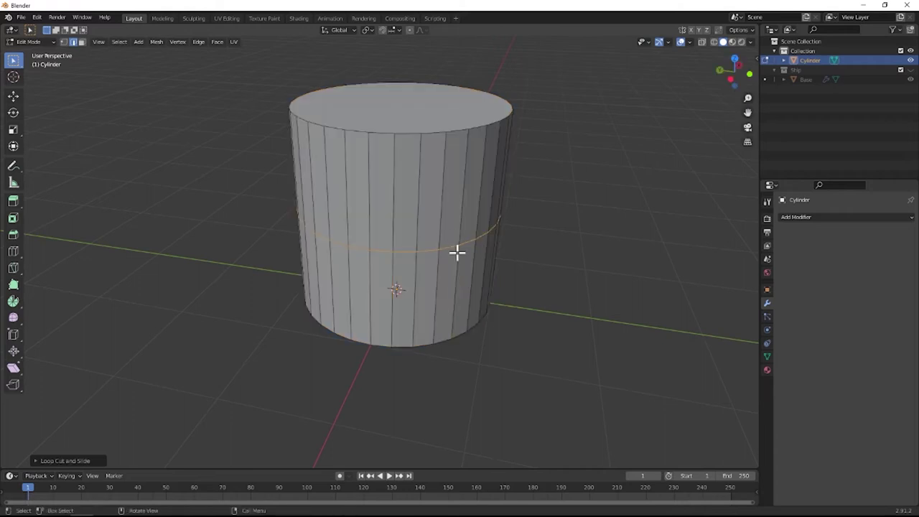
# Scale the cylinder's bottom face down to roughly a quarter of its size so the lower half tapers like a funnel.
pyautogui.moveTo(466, 273); pyautogui.dragTo(416, 230, button='middle')
pyautogui.click(417, 230)
pyautogui.press('s')
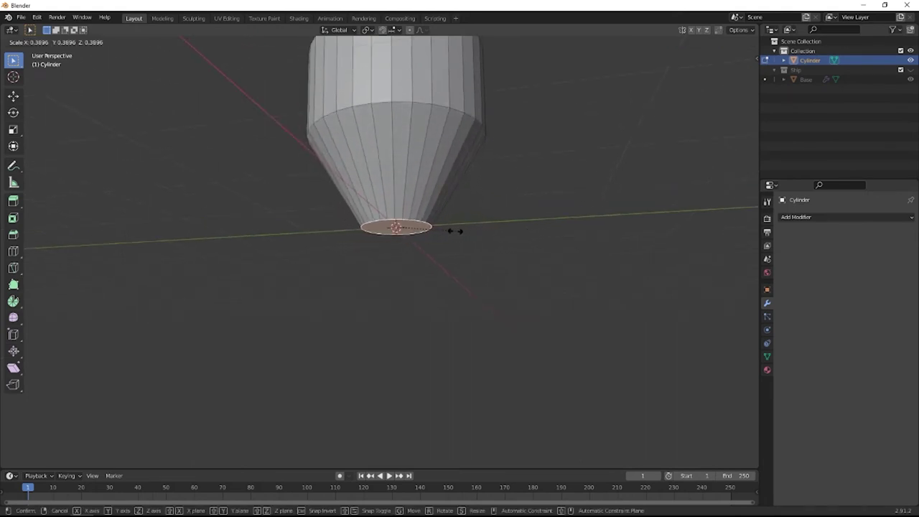
pyautogui.click(434, 224)
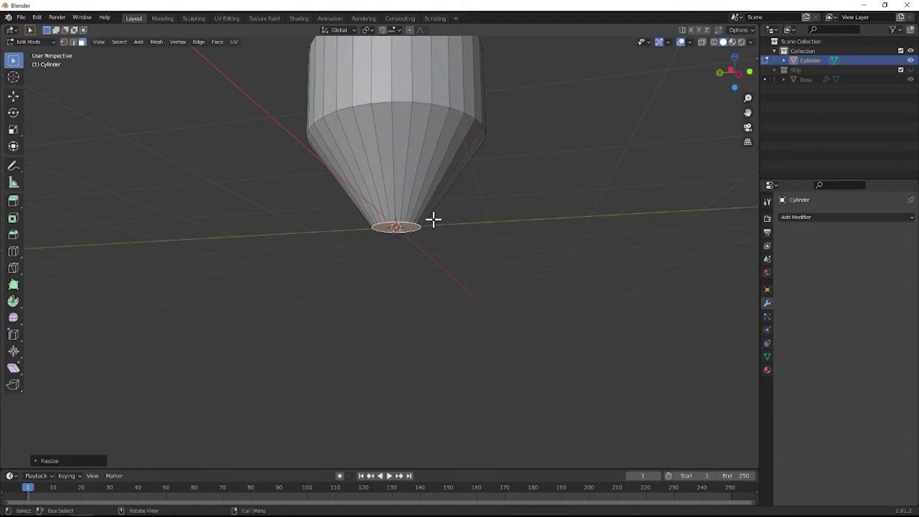
# Bevel the cylinder's top rim edge loop by about 0.13 m with a single segment.
pyautogui.moveTo(433, 218); pyautogui.dragTo(394, 214, button='middle')
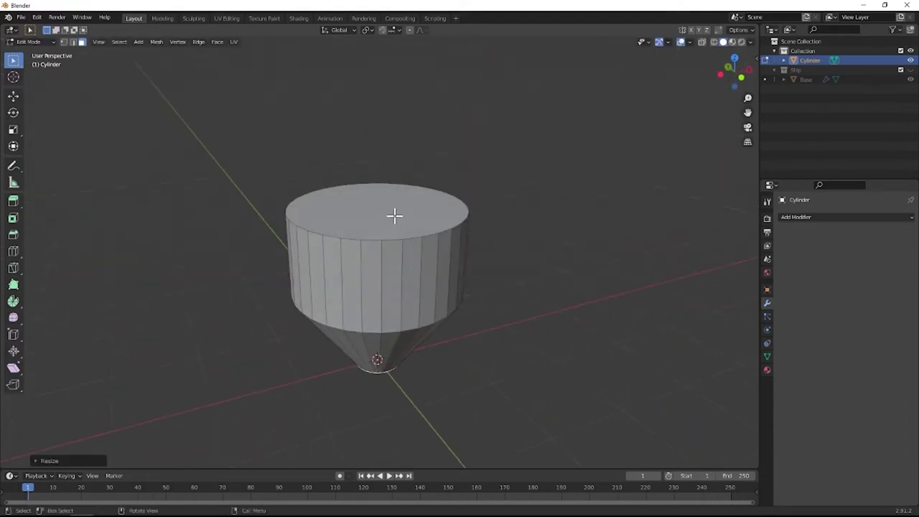
pyautogui.press('2')
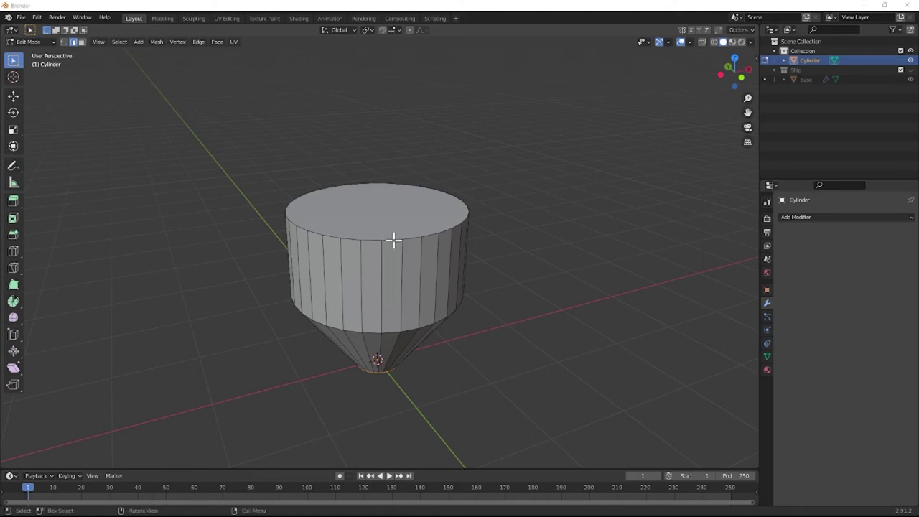
pyautogui.click(393, 240)
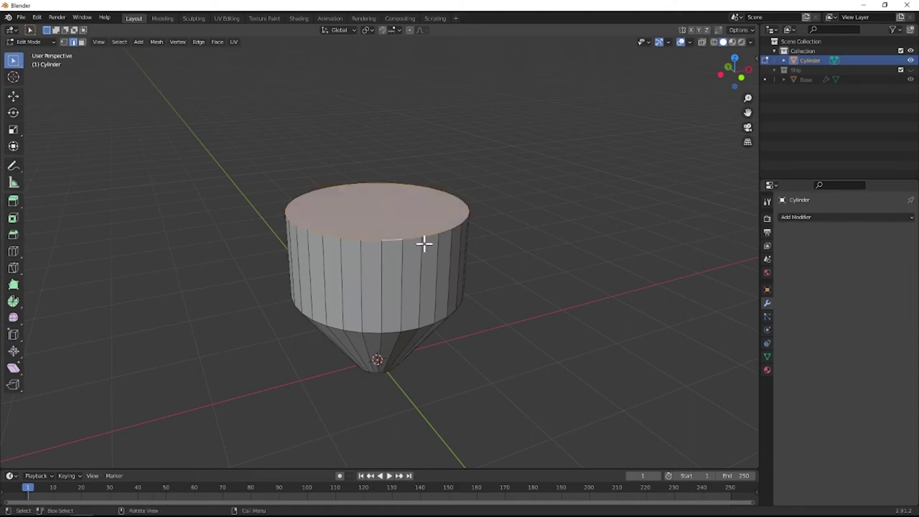
pyautogui.scroll(1, 474, 242)
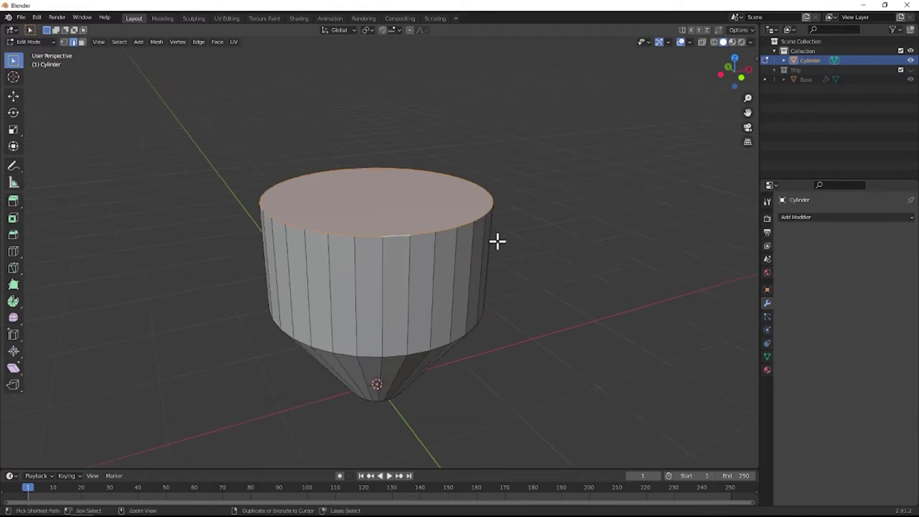
pyautogui.hotkey('ctrl', 'b')
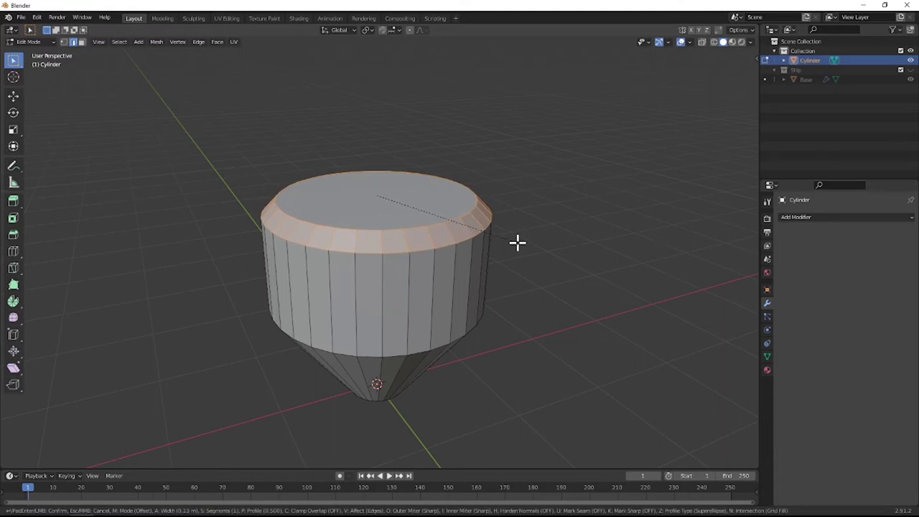
pyautogui.click(517, 243)
pyautogui.hotkey('alt', 'a')
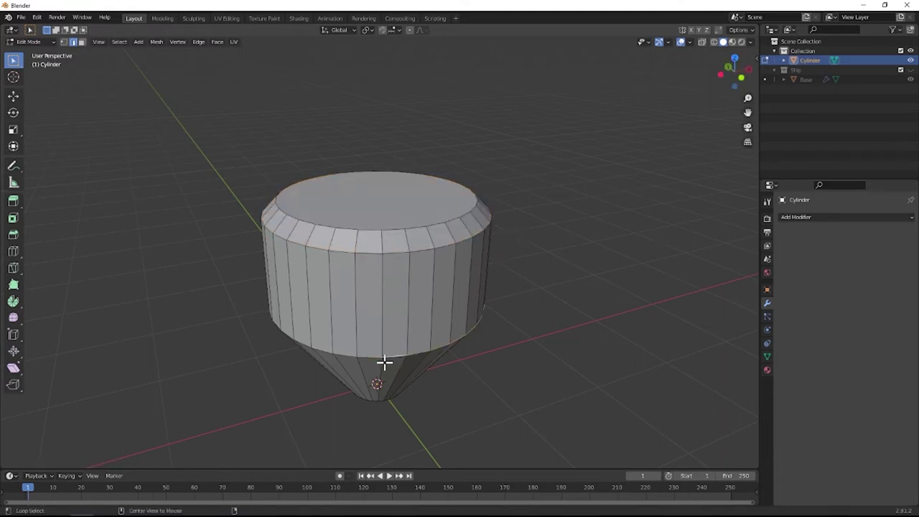
pyautogui.keyDown('alt'); pyautogui.click(492, 363); pyautogui.keyUp('alt')
pyautogui.hotkey('ctrl', 'b')
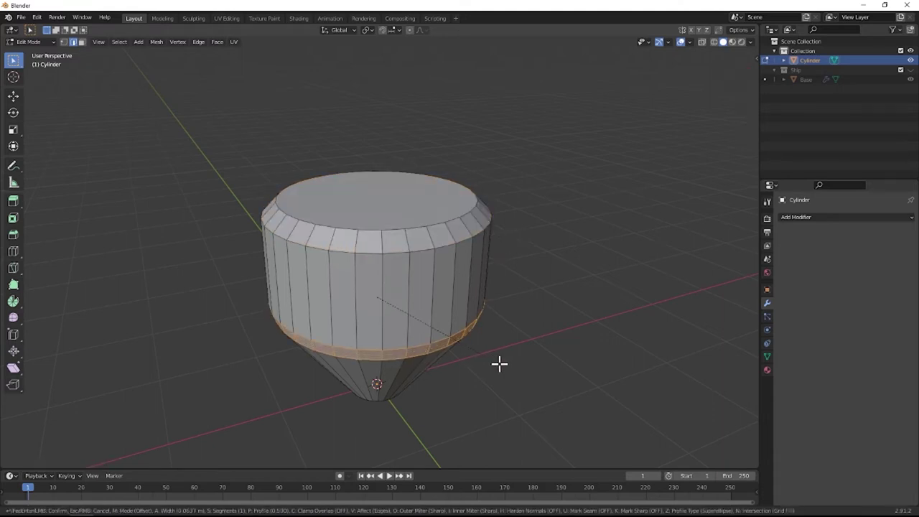
pyautogui.press('Escape')
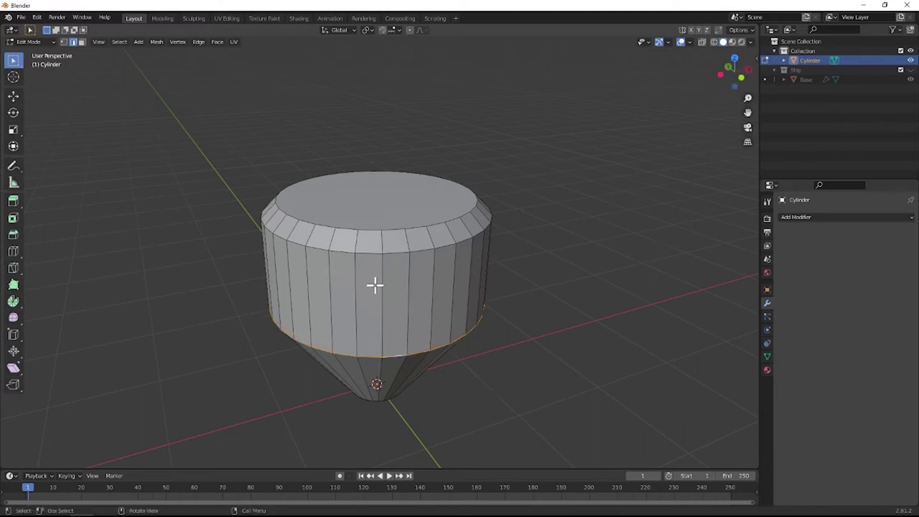
# Inset the cylinder's top face by about 0.06 m to leave a thin rim.
pyautogui.press('3')
pyautogui.click(385, 221)
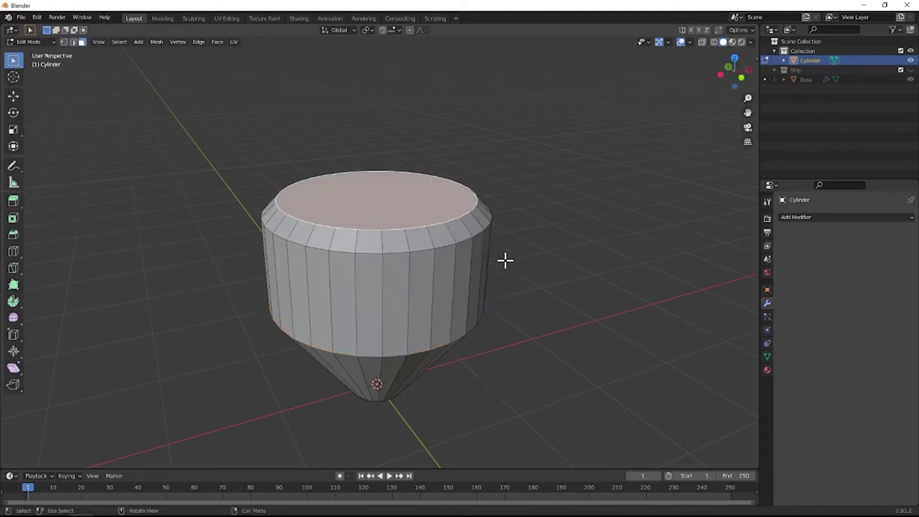
pyautogui.moveTo(505, 260); pyautogui.dragTo(504, 273, button='middle')
pyautogui.press('i')
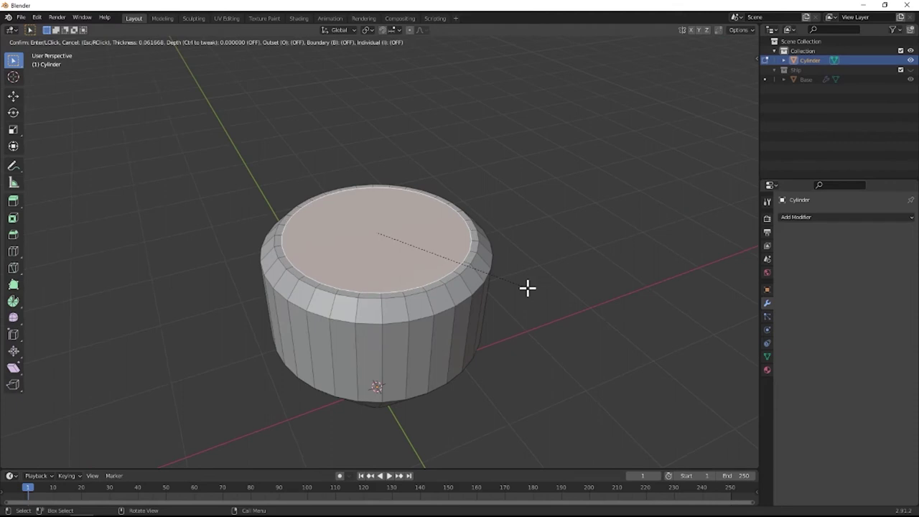
pyautogui.click(527, 287)
# In the left orthographic view with X-ray on, extrude the inset top face about 0.12 m down into the cylinder.
pyautogui.press('ctrl+KP_3')
pyautogui.hotkey('alt', 'z')
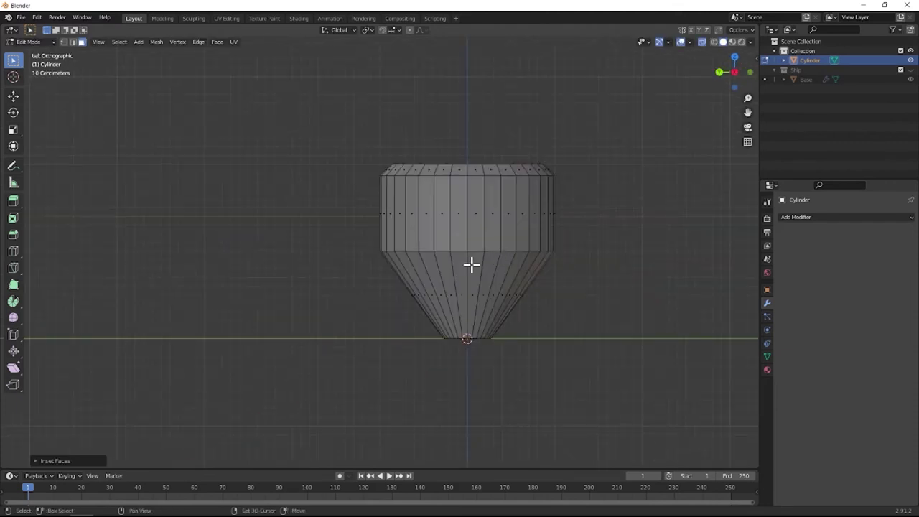
pyautogui.keyDown('shift'); pyautogui.moveTo(471, 265); pyautogui.dragTo(343, 282, button='middle'); pyautogui.keyUp('shift')
pyautogui.scroll(2, 333, 298)
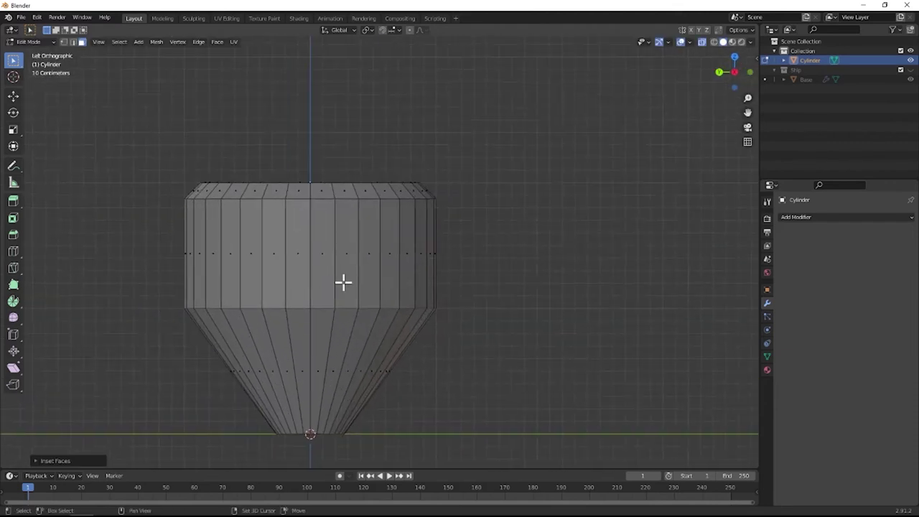
pyautogui.press('e')
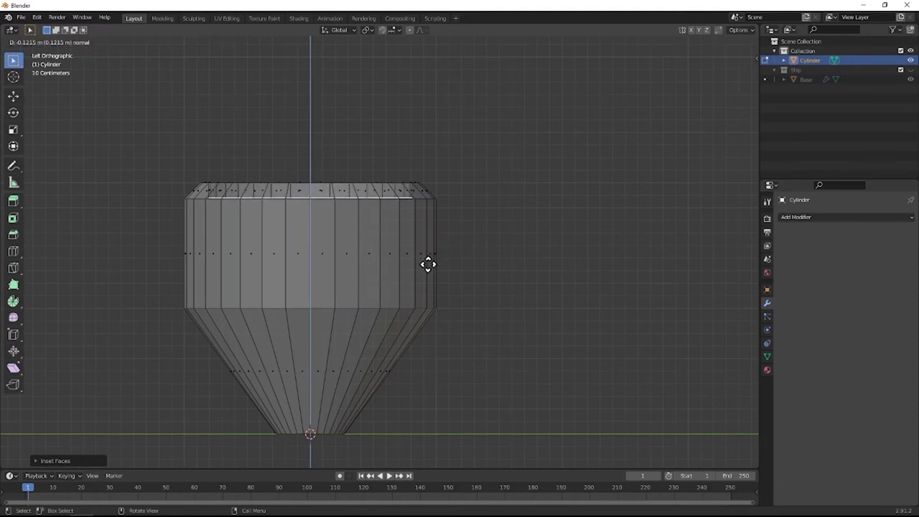
pyautogui.click(428, 264)
# Scale the recessed floor face up by about 1.15 so the opening widens beneath the rim.
pyautogui.scroll(-1, 287, 197)
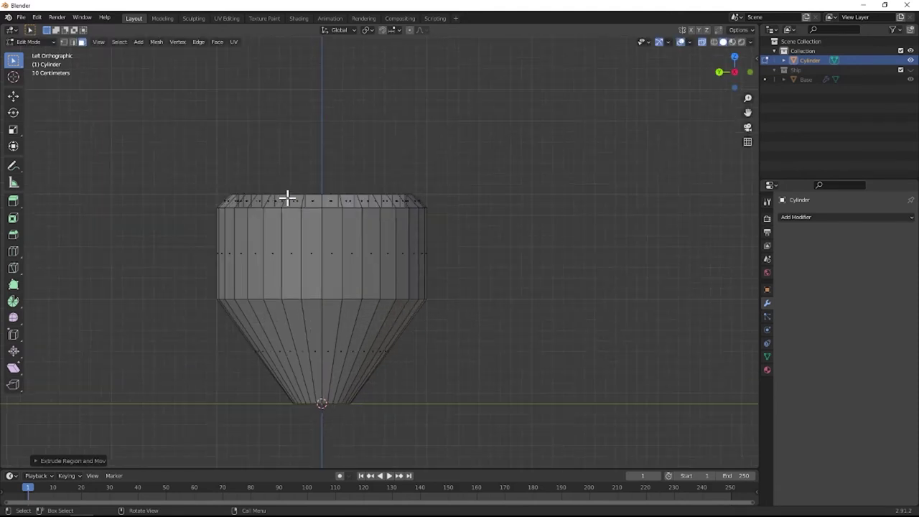
pyautogui.scroll(4, 291, 199)
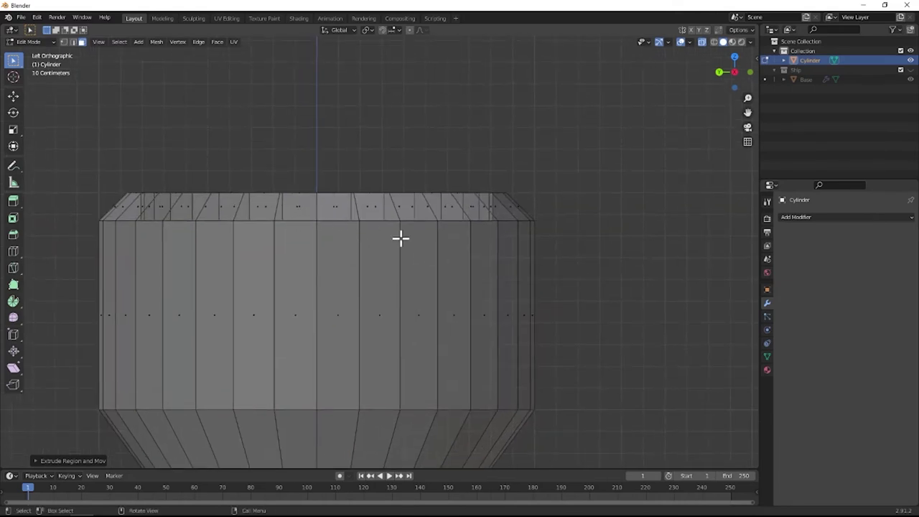
pyautogui.press('s')
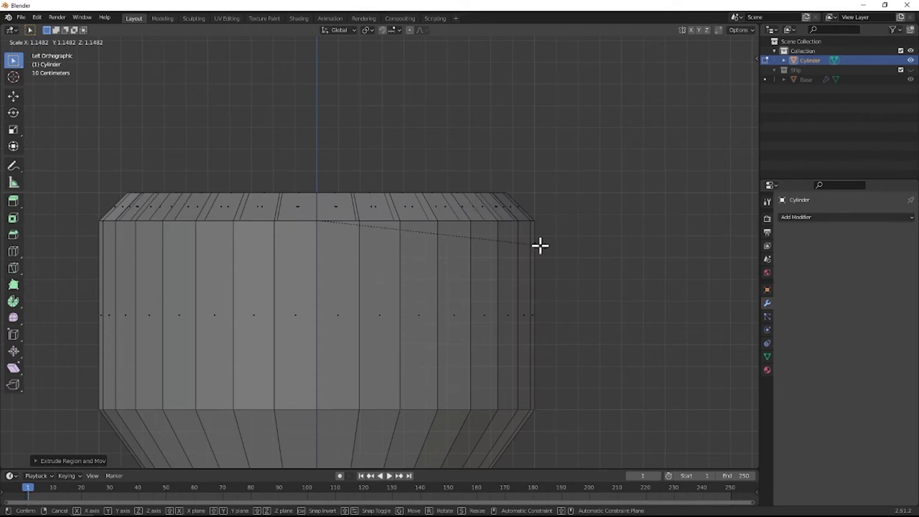
pyautogui.click(540, 245)
# Extrude the recessed floor face about 0.86 m down to the edge loop where the funnel taper starts.
pyautogui.scroll(-1, 450, 295)
pyautogui.keyDown('shift'); pyautogui.moveTo(414, 335); pyautogui.dragTo(423, 235, button='middle'); pyautogui.keyUp('shift')
pyautogui.press('e')
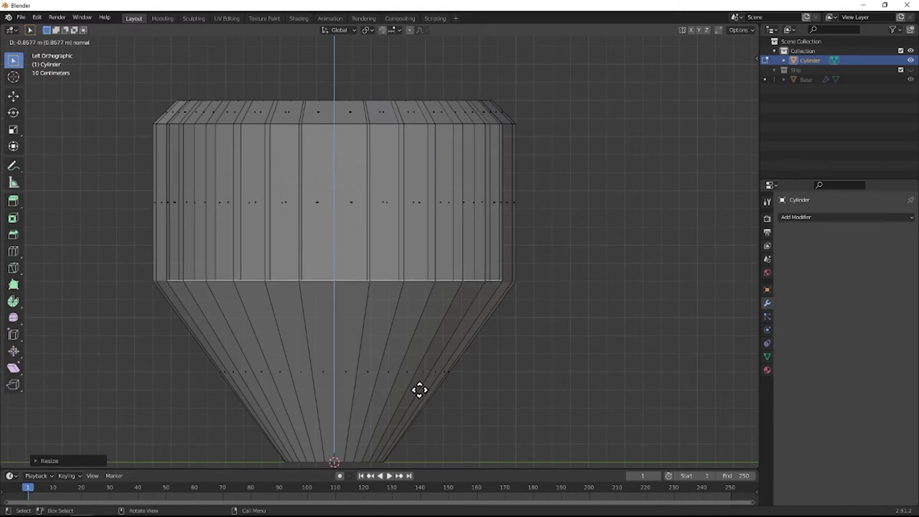
pyautogui.click(419, 389)
# Extrude the floor face down to just above the funnel's tip and scale it down to fit inside the taper.
pyautogui.keyDown('shift'); pyautogui.moveTo(391, 277); pyautogui.dragTo(394, 273, button='middle'); pyautogui.keyUp('shift')
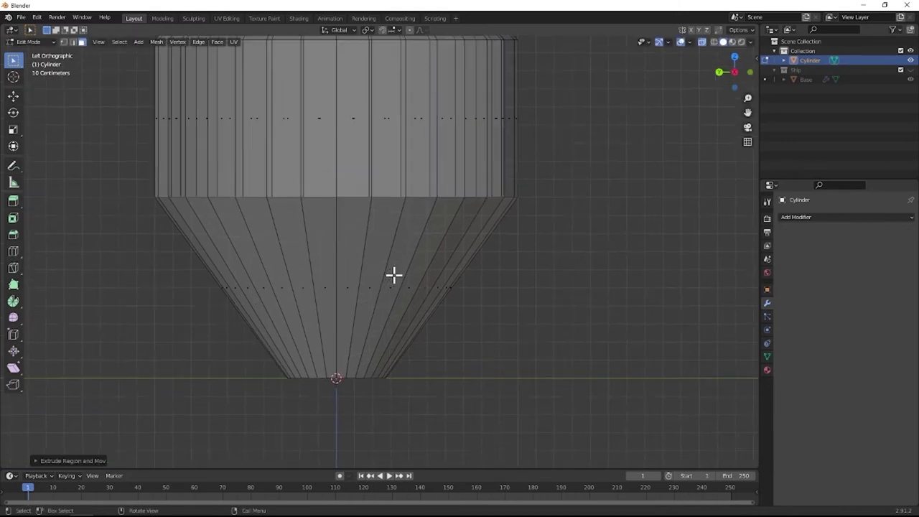
pyautogui.press('e')
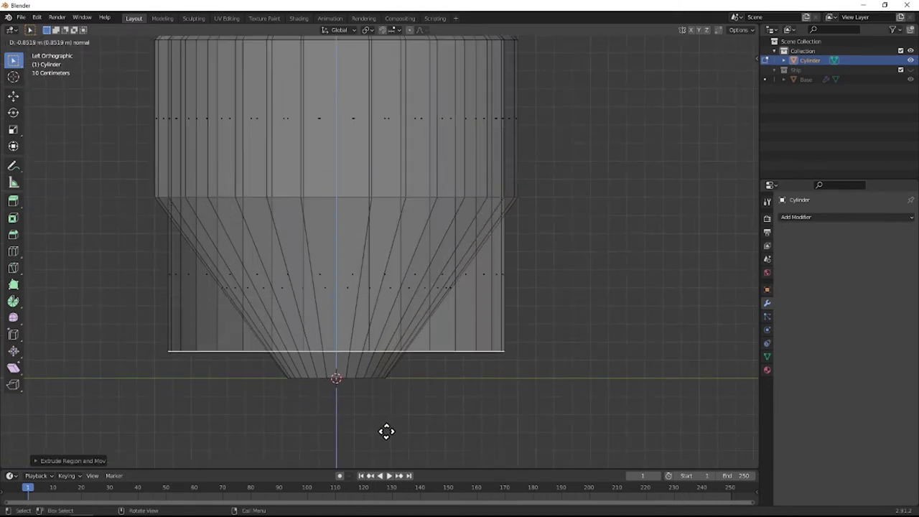
pyautogui.click(388, 444)
pyautogui.press('s')
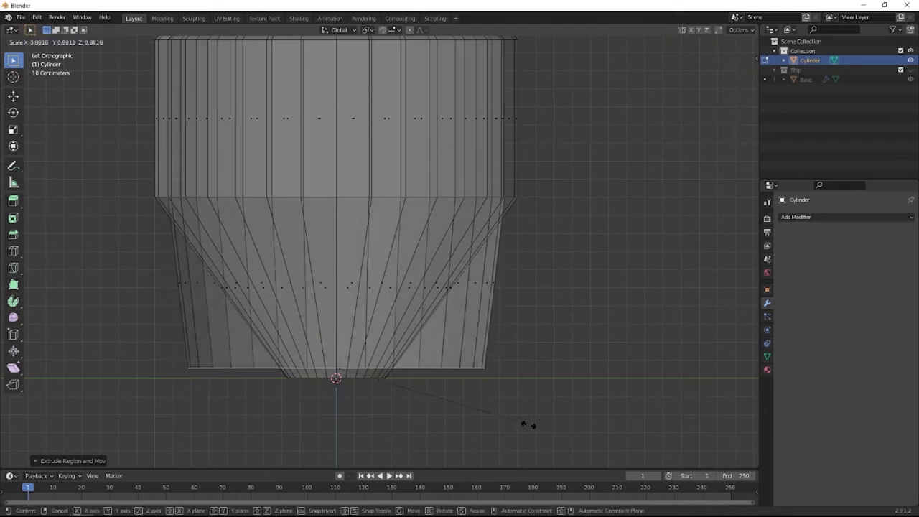
pyautogui.click(396, 365)
# Add two evenly spaced horizontal loop cuts around the upper outer wall and bevel them into narrow bands.
pyautogui.moveTo(392, 277); pyautogui.dragTo(408, 196, button='middle')
pyautogui.scroll(5, 325, 329)
pyautogui.scroll(-4, 325, 329)
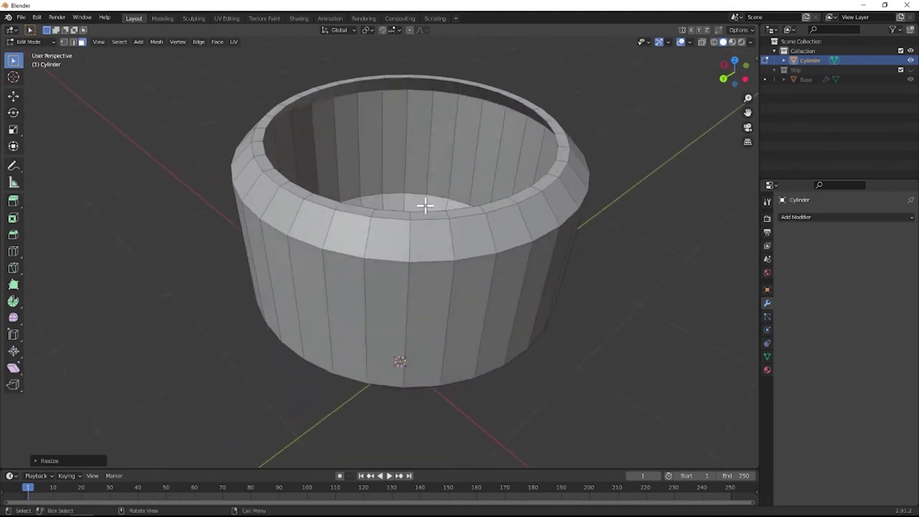
pyautogui.hotkey('ctrl', 'r')
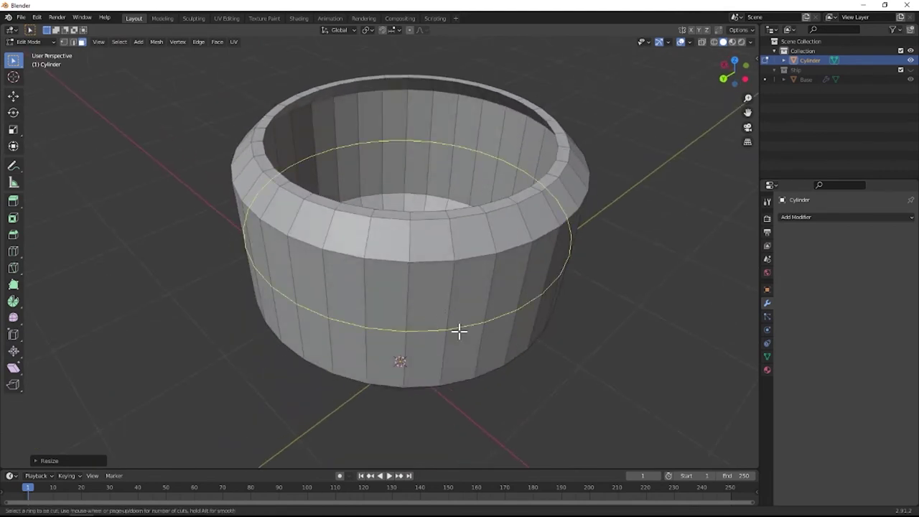
pyautogui.scroll(1, 452, 330)
pyautogui.scroll(-1, 452, 330)
pyautogui.click(451, 332)
pyautogui.rightClick(450, 332)
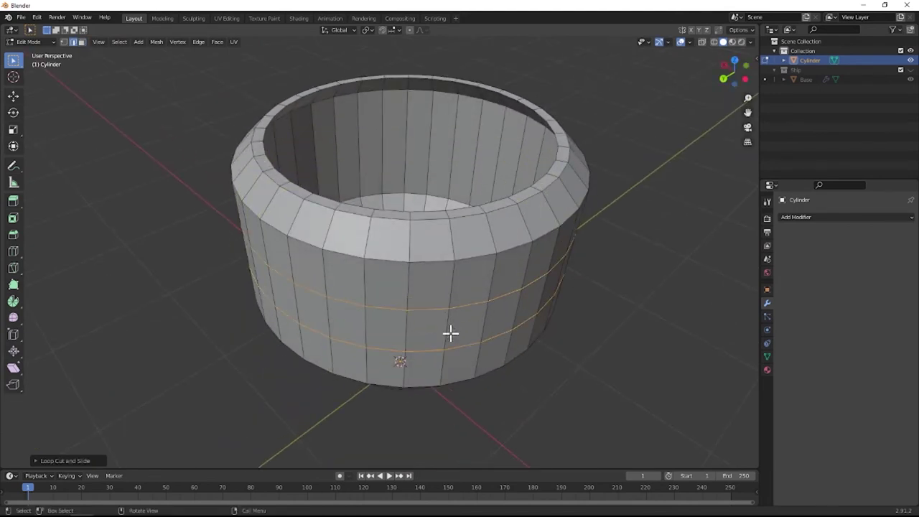
pyautogui.hotkey('ctrl', 'b')
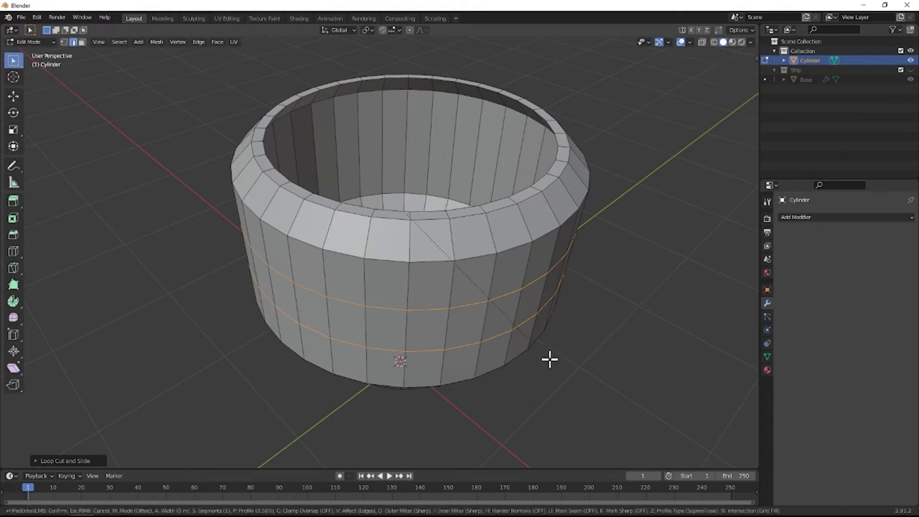
pyautogui.click(549, 360)
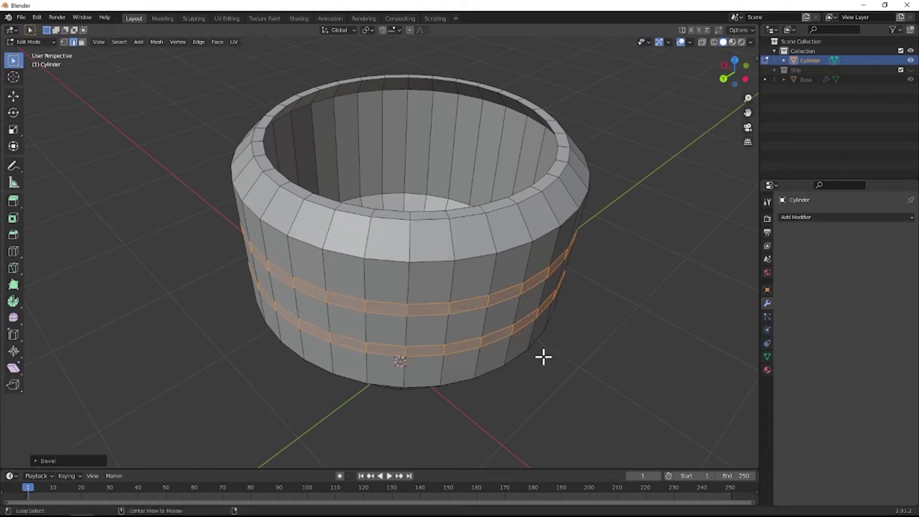
# Extrude the two narrow face bands along their normals, about 0.024 m inward, to form grooves around the outer wall.
pyautogui.hotkey('alt', 'e')
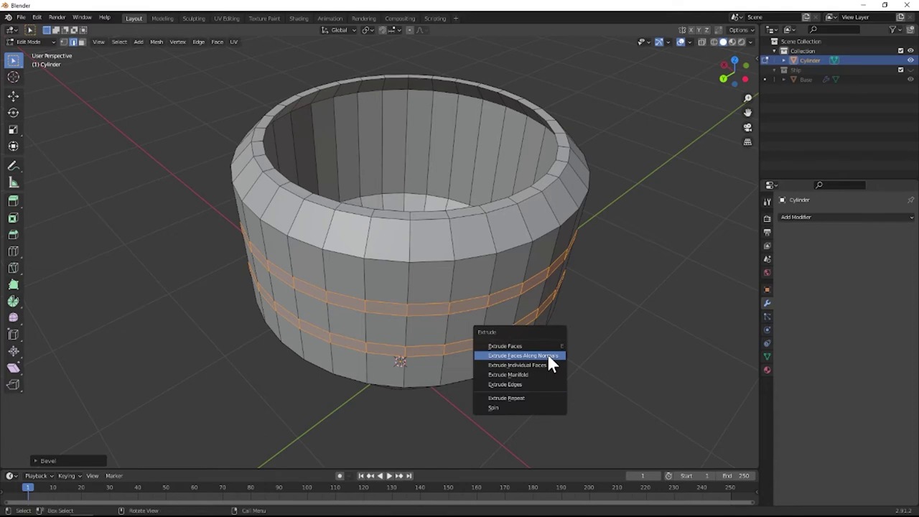
pyautogui.press('Escape')
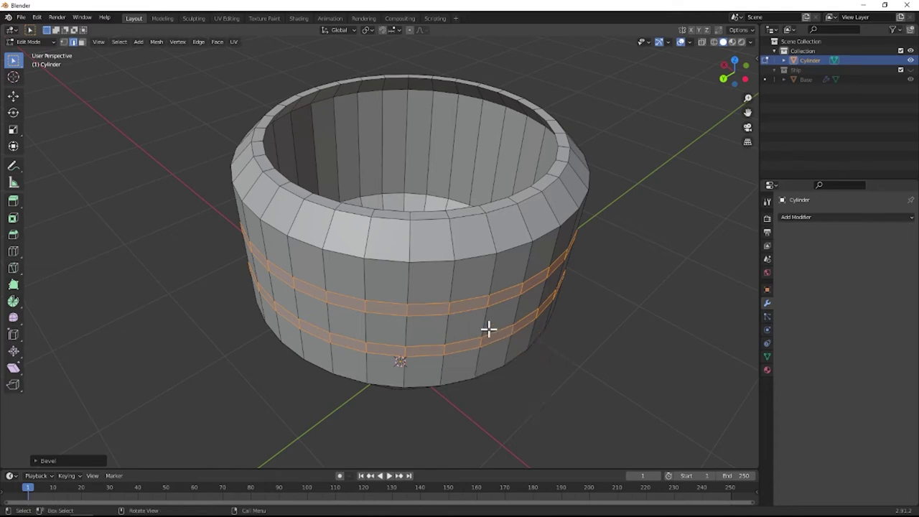
pyautogui.press('3')
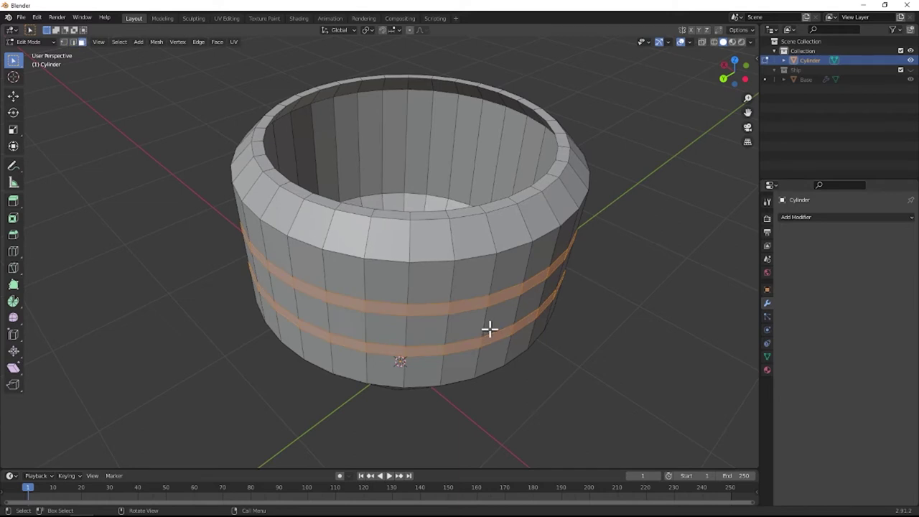
pyautogui.hotkey('alt', 'e')
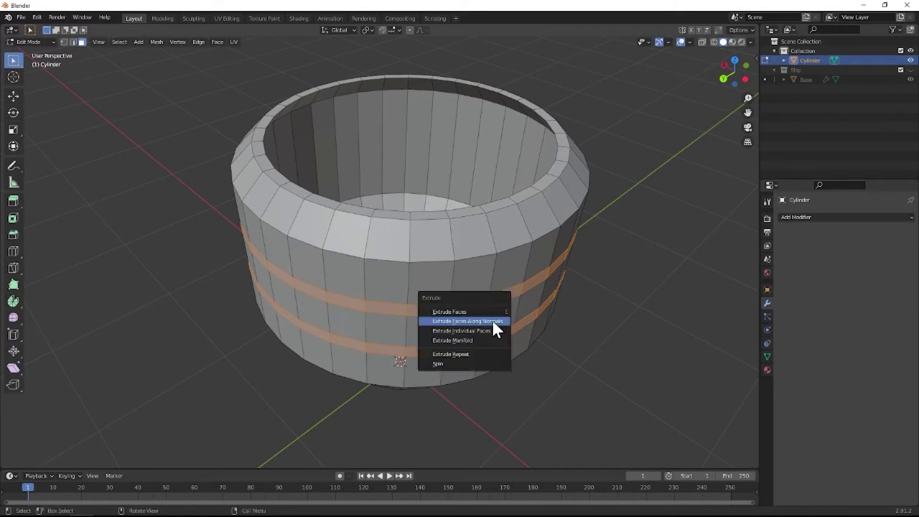
pyautogui.click(493, 325)
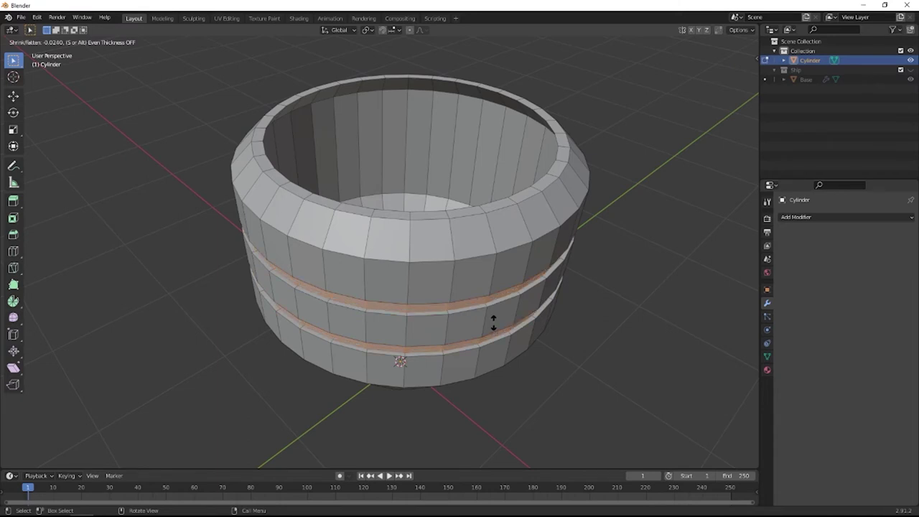
pyautogui.click(492, 323)
pyautogui.scroll(5, 190, 310)
pyautogui.scroll(-5, 201, 310)
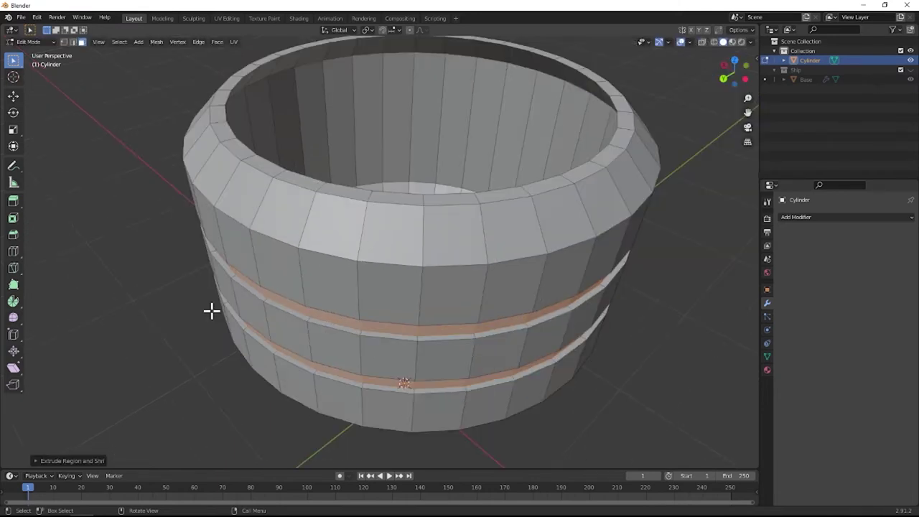
# Return to Object Mode and shade the cylinder smooth.
pyautogui.moveTo(211, 309); pyautogui.dragTo(279, 268, button='middle')
pyautogui.press('Tab')
pyautogui.click(202, 293)
pyautogui.moveTo(202, 293); pyautogui.dragTo(269, 314, button='middle')
pyautogui.click(345, 274)
pyautogui.rightClick(346, 273)
pyautogui.click(346, 273)
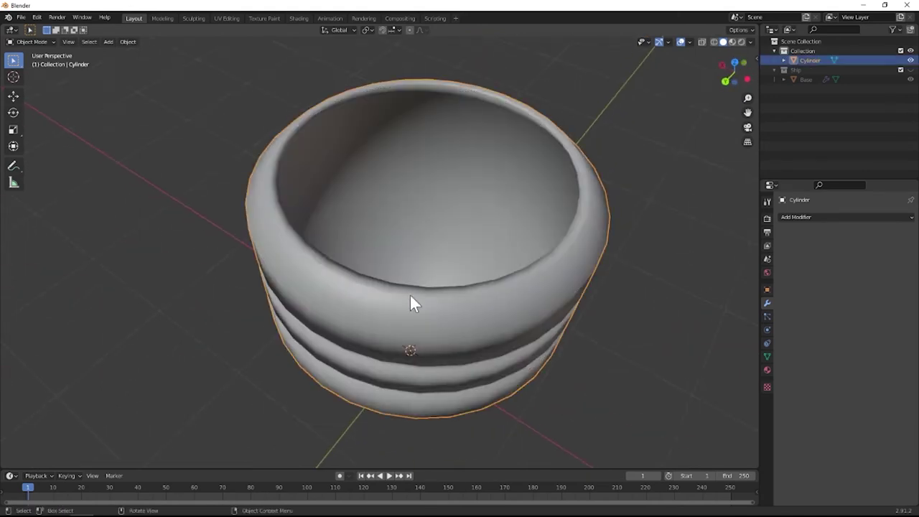
# Enable Auto Smooth at 30° in the cylinder's mesh normals settings.
pyautogui.click(767, 356)
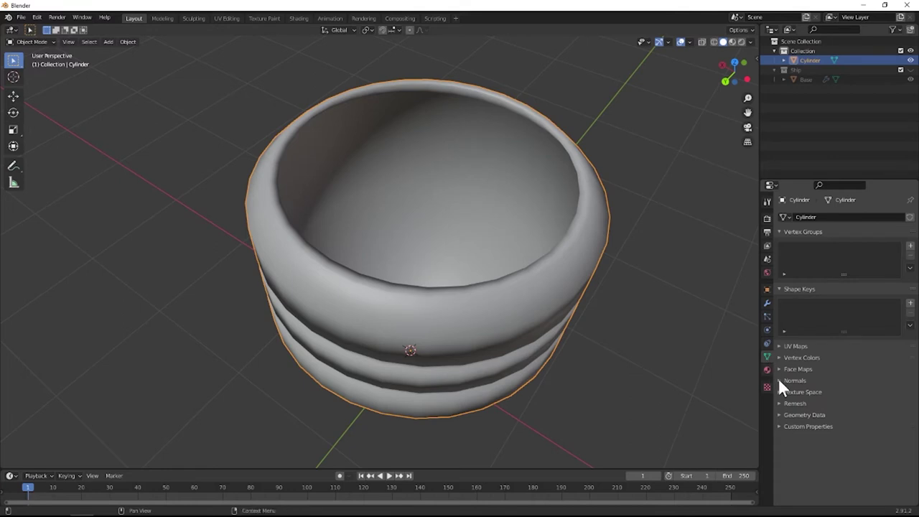
pyautogui.click(778, 379)
pyautogui.moveTo(471, 286); pyautogui.dragTo(486, 269, button='middle')
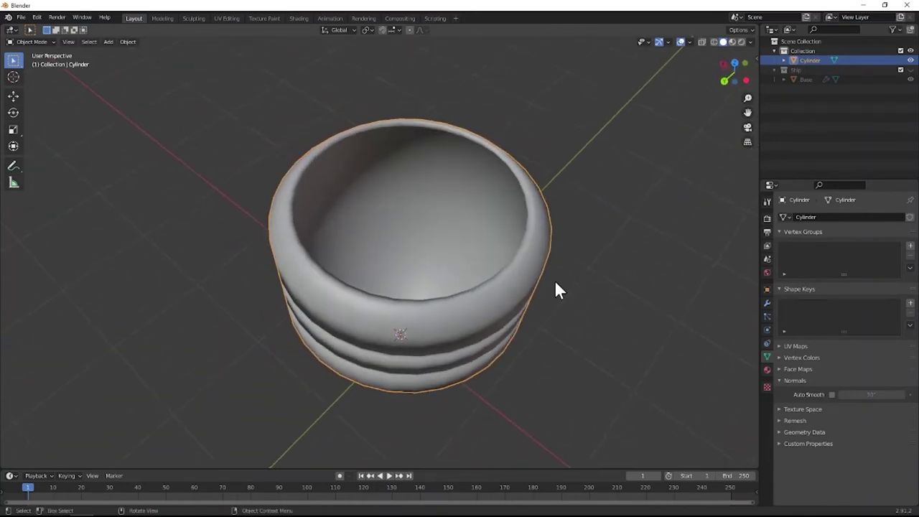
pyautogui.click(831, 394)
pyautogui.moveTo(501, 305); pyautogui.dragTo(407, 310, button='middle')
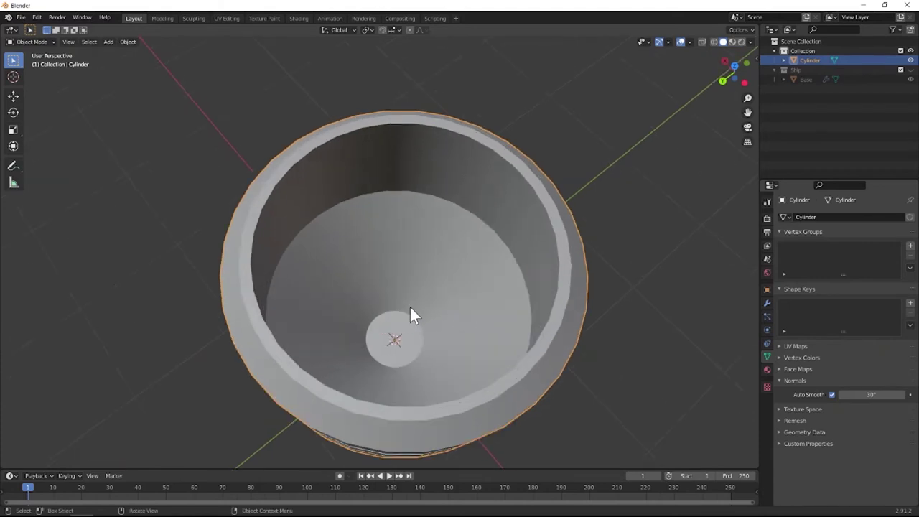
# Inset the ring of sloped floor faces inside the cylinder individually, with a thickness of about 0.022 m.
pyautogui.press('Tab')
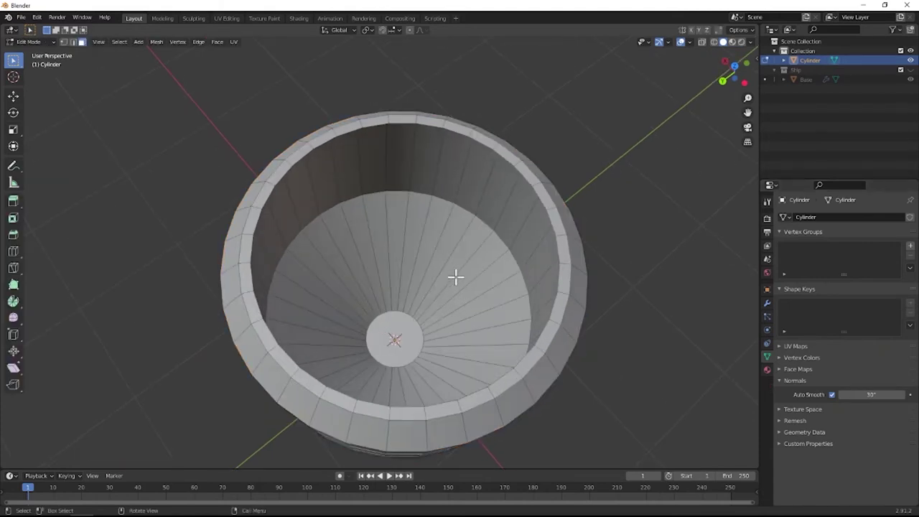
pyautogui.press('alt')
pyautogui.keyDown('alt'); pyautogui.click(455, 277); pyautogui.keyUp('alt')
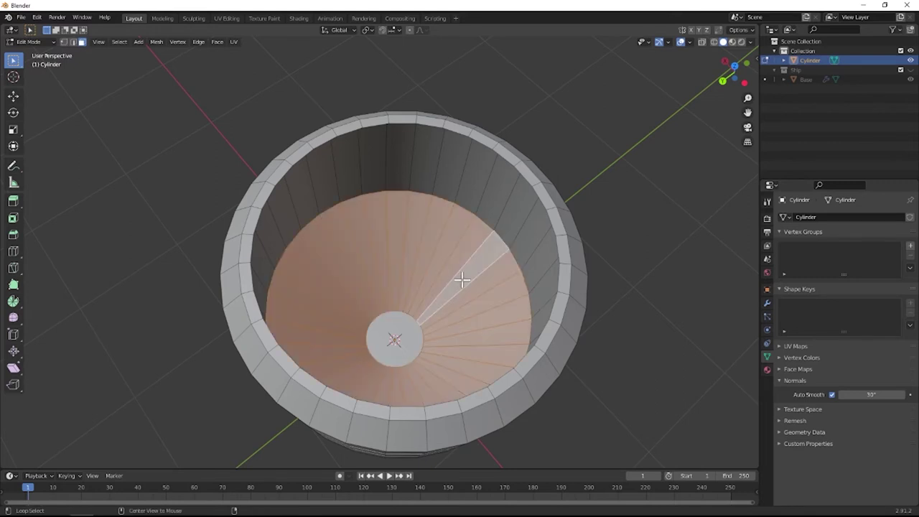
pyautogui.press('i')
pyautogui.press('i')
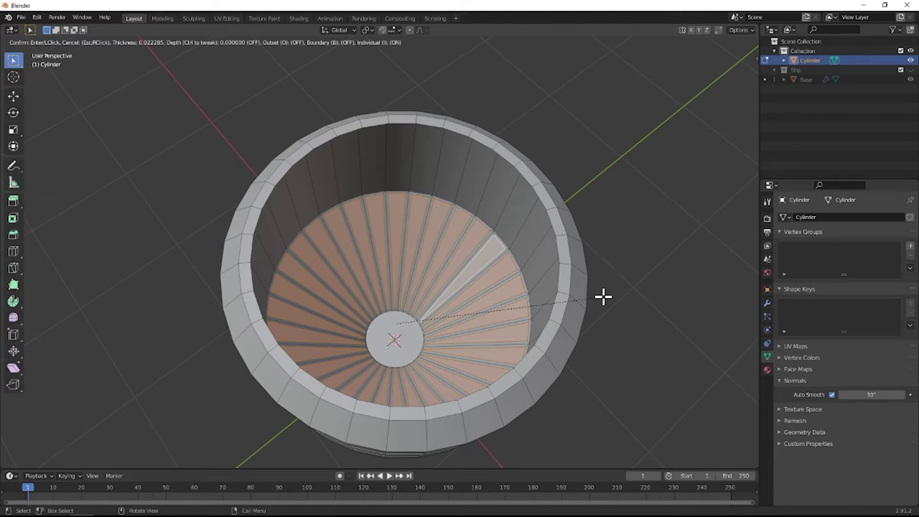
pyautogui.click(602, 296)
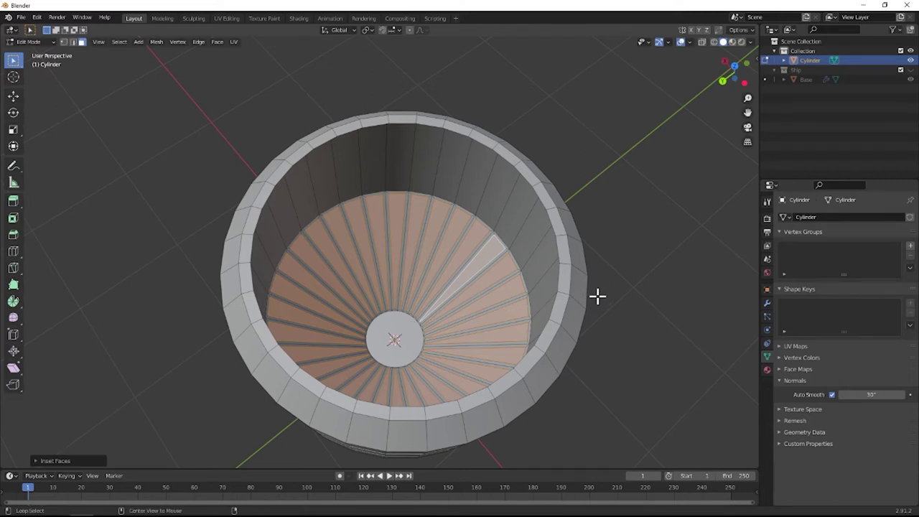
# Extrude the inset floor faces along their normals by about 0.015 m and return to Object Mode.
pyautogui.hotkey('alt', 'e')
pyautogui.click(597, 294)
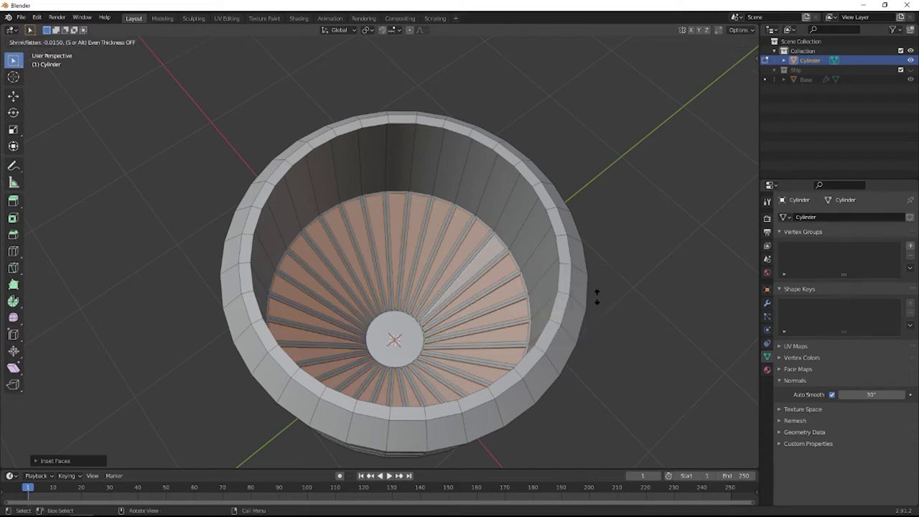
pyautogui.click(596, 296)
pyautogui.press('Tab')
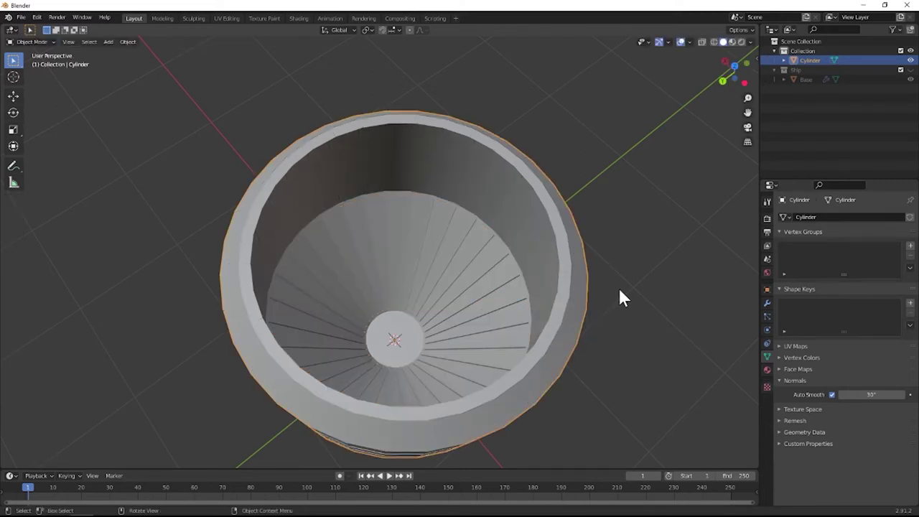
pyautogui.moveTo(619, 272); pyautogui.dragTo(562, 241, button='middle')
pyautogui.moveTo(426, 206); pyautogui.dragTo(459, 235, button='middle')
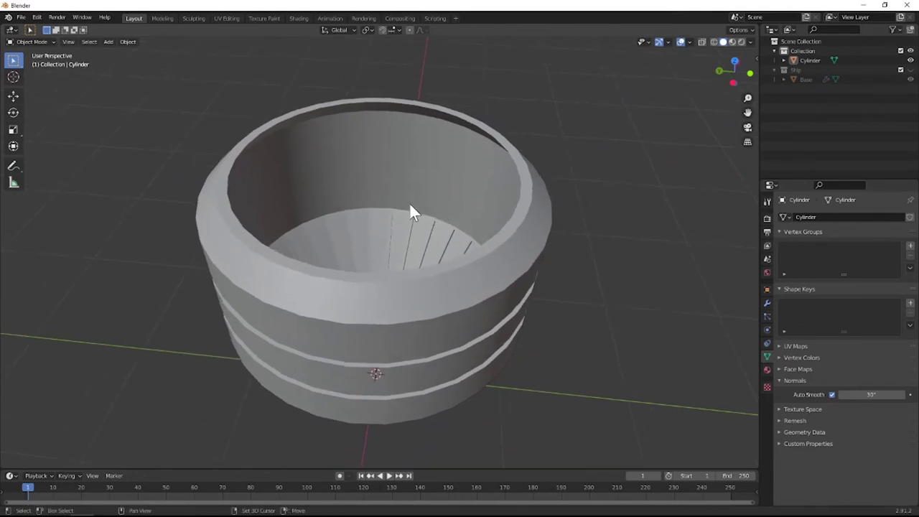
pyautogui.moveTo(410, 207); pyautogui.dragTo(426, 215, button='middle')
# Select the ring of inner wall faces in Edit Mode and inset them individually into narrow-bordered panels.
pyautogui.press('Tab')
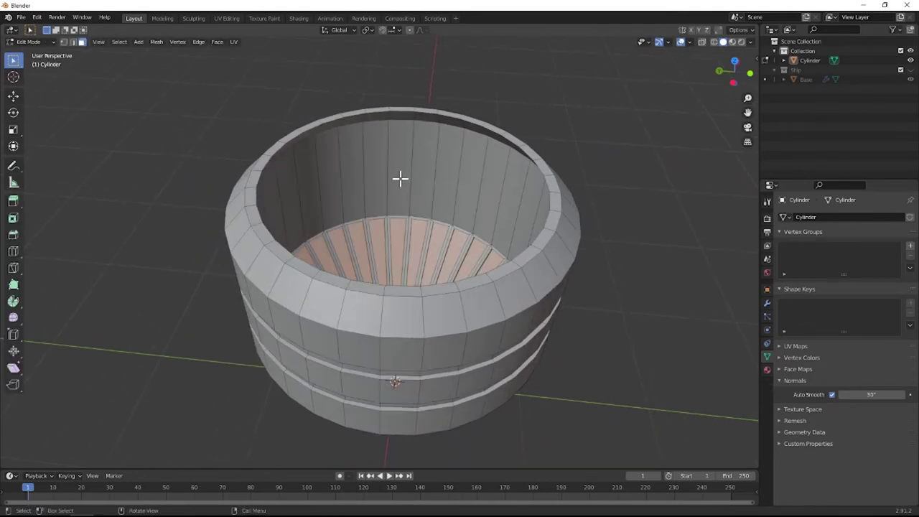
pyautogui.keyDown('alt'); pyautogui.click(406, 171); pyautogui.keyUp('alt')
pyautogui.press('i')
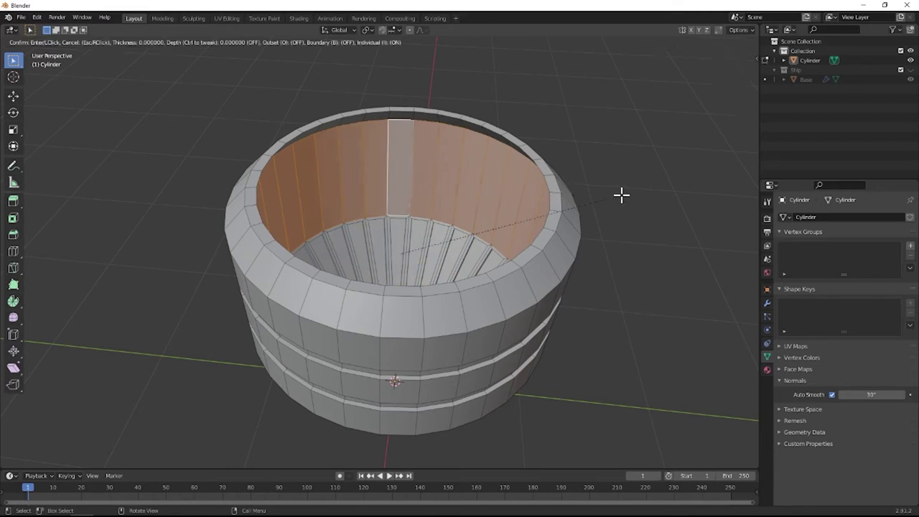
pyautogui.press('i')
pyautogui.click(612, 198)
# Extrude the inset inner wall panels along their normals by about 0.006 m and return to Object Mode.
pyautogui.hotkey('alt', 'e')
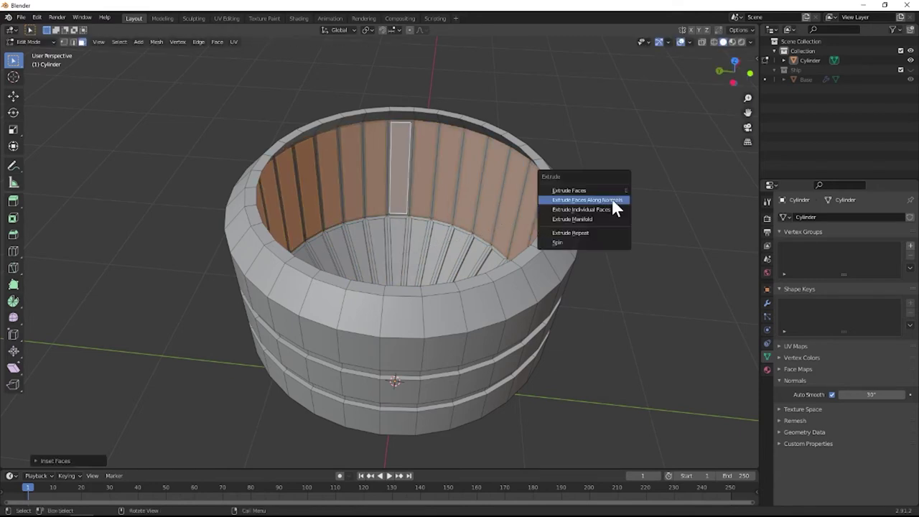
pyautogui.click(611, 198)
pyautogui.press('0')
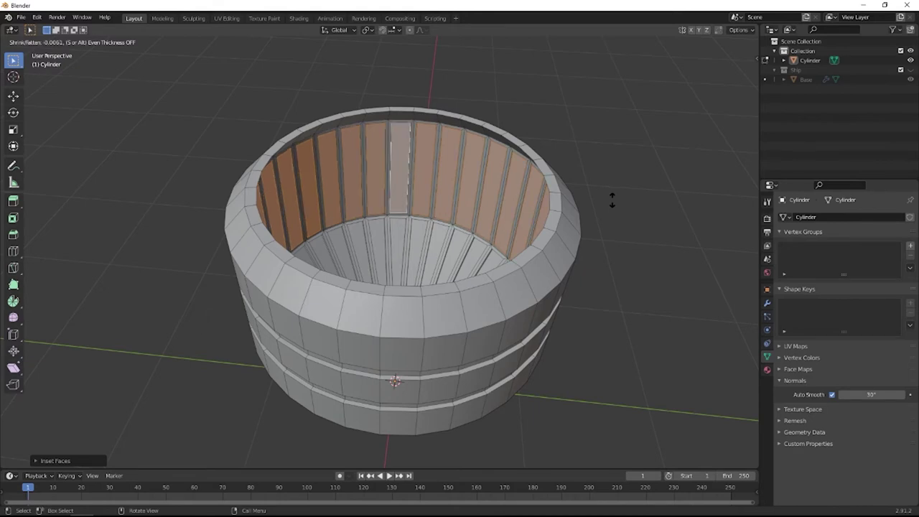
pyautogui.click(611, 200)
pyautogui.press('Tab')
pyautogui.moveTo(538, 177); pyautogui.dragTo(548, 130, button='middle')
# Select the three wide bands around the outer wall and inset their faces individually by about 0.013 m.
pyautogui.press('Tab')
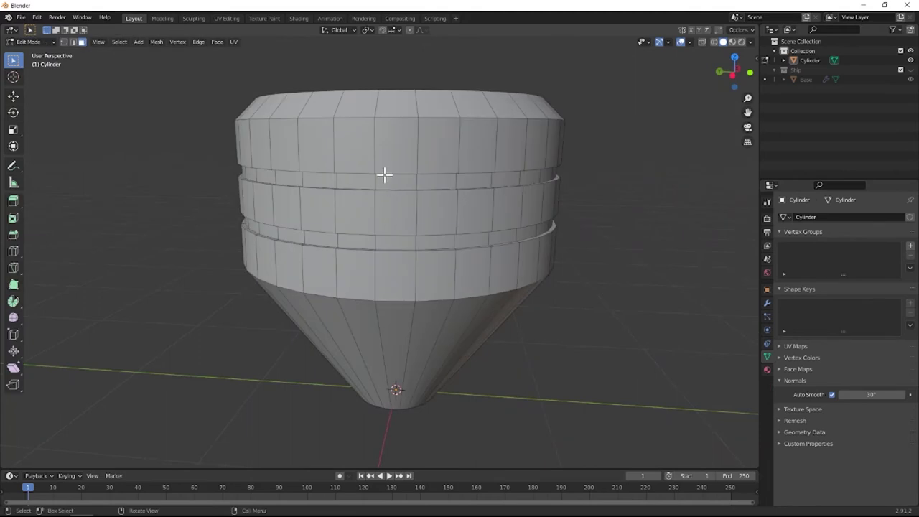
pyautogui.keyDown('alt'); pyautogui.click(414, 148); pyautogui.keyUp('alt')
pyautogui.keyDown('alt'); pyautogui.keyDown('shift'); pyautogui.click(416, 213); pyautogui.keyUp('shift'); pyautogui.keyUp('alt')
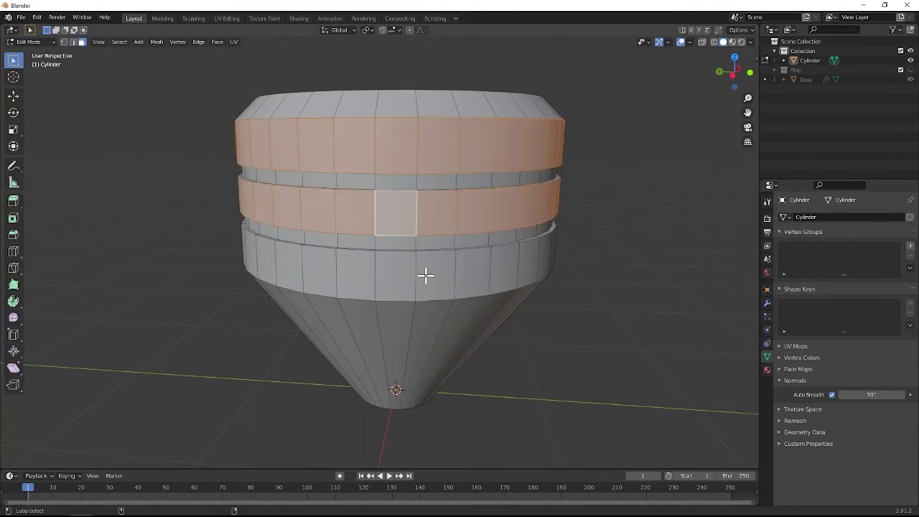
pyautogui.keyDown('alt'); pyautogui.keyDown('shift'); pyautogui.click(434, 273); pyautogui.keyUp('shift'); pyautogui.keyUp('alt')
pyautogui.press('i')
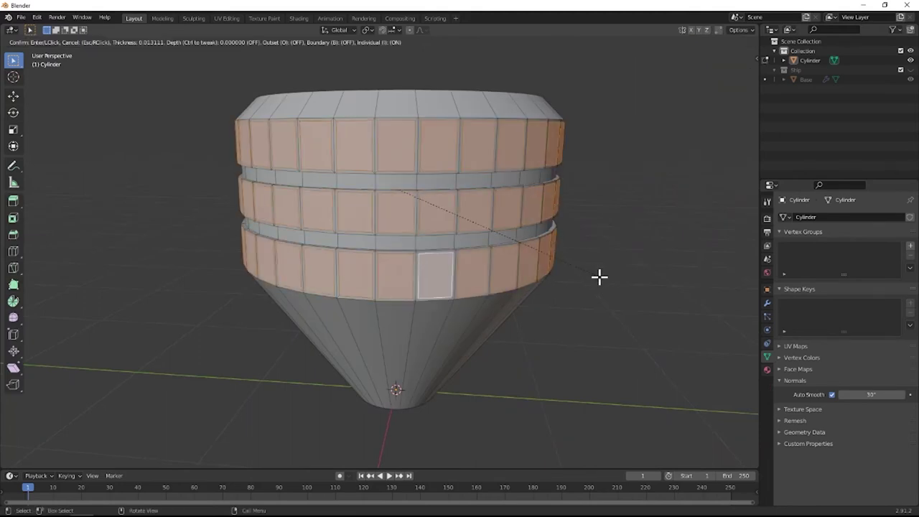
pyautogui.click(599, 276)
# Extrude the inset faces of the three outer bands outward along their normals to form raised panels.
pyautogui.moveTo(570, 279); pyautogui.dragTo(575, 294, button='middle')
pyautogui.hotkey('alt', 'e')
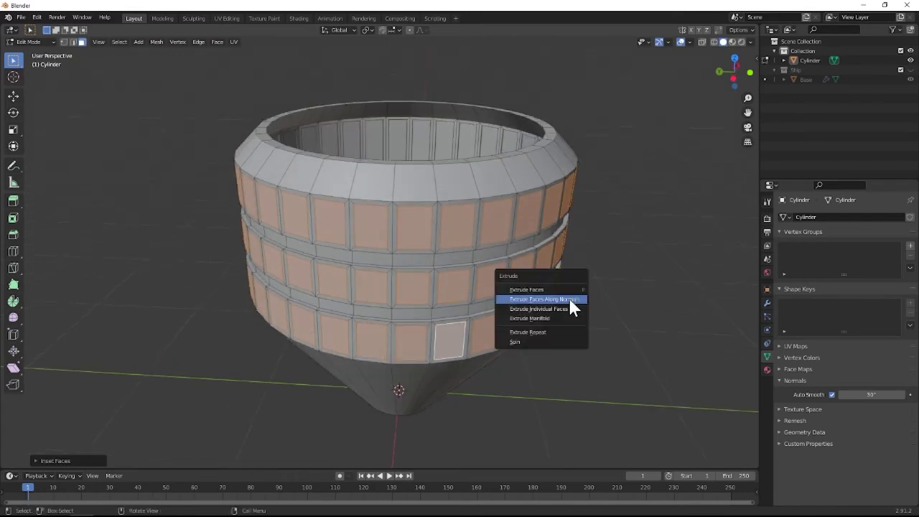
pyautogui.click(568, 297)
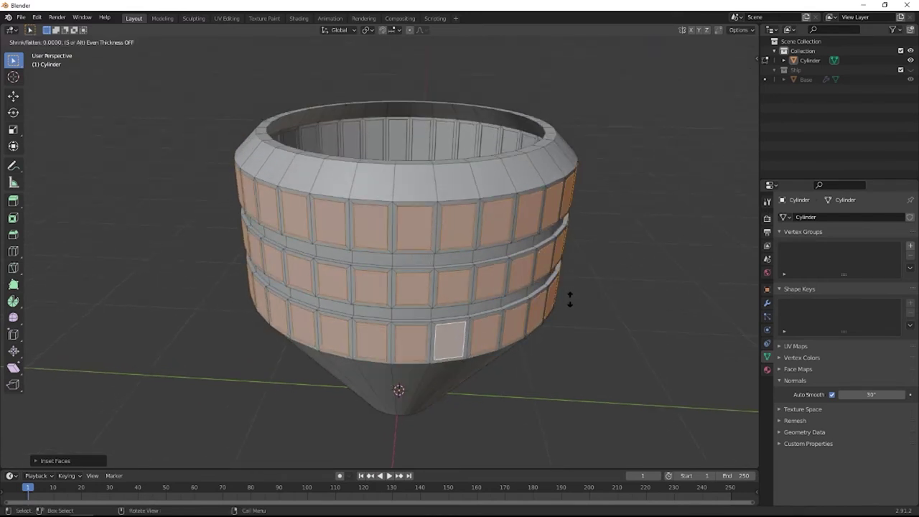
pyautogui.click(569, 299)
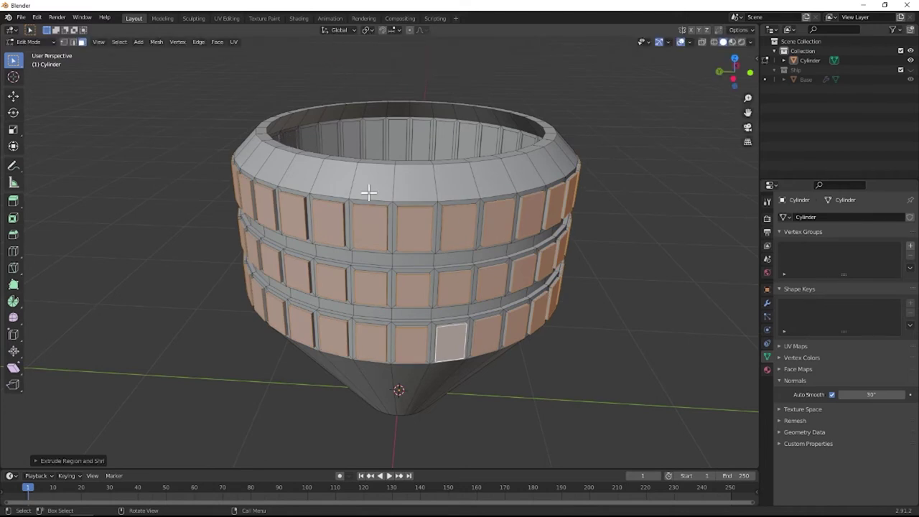
pyautogui.press('Tab')
pyautogui.moveTo(313, 191); pyautogui.dragTo(331, 176, button='middle')
pyautogui.press('Tab')
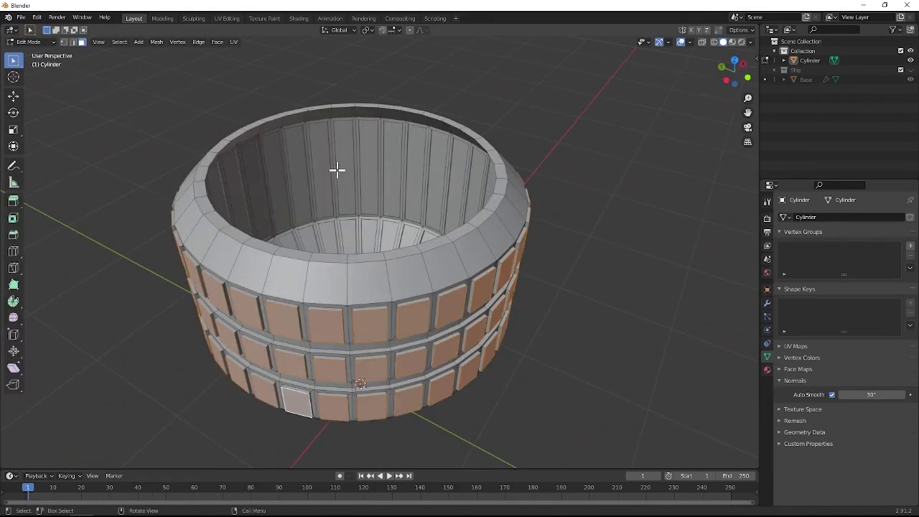
pyautogui.click(367, 30)
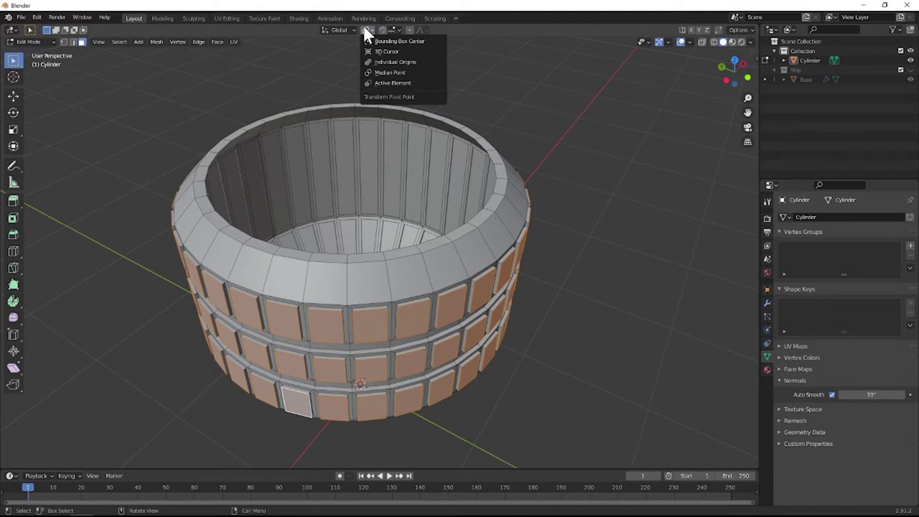
pyautogui.click(395, 62)
pyautogui.press('s')
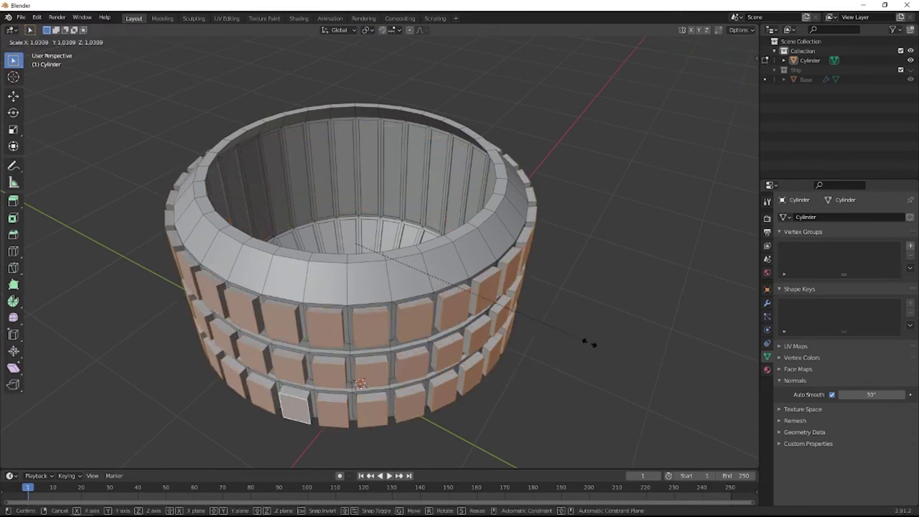
pyautogui.press('Escape')
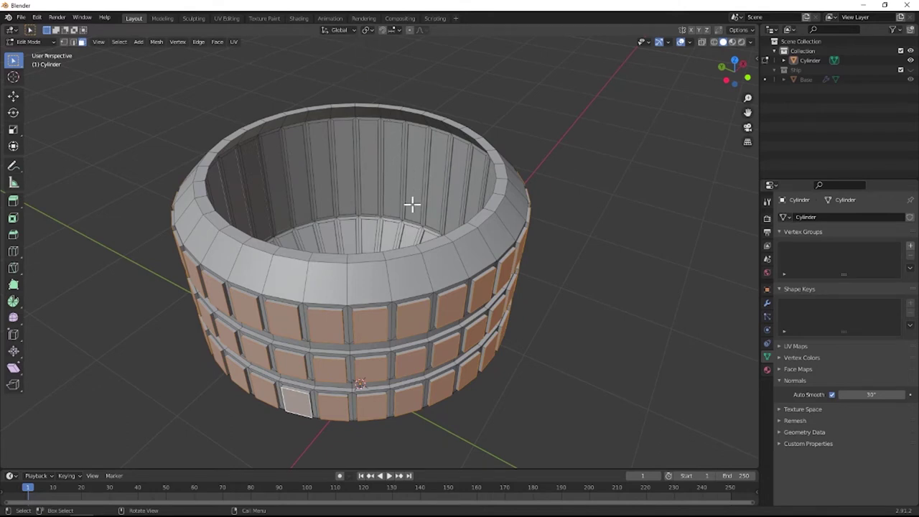
# Set the transform pivot point to Individual Origins and scale down the faces of the raised outer panels to taper them.
pyautogui.click(366, 31)
pyautogui.click(366, 31)
pyautogui.click(363, 29)
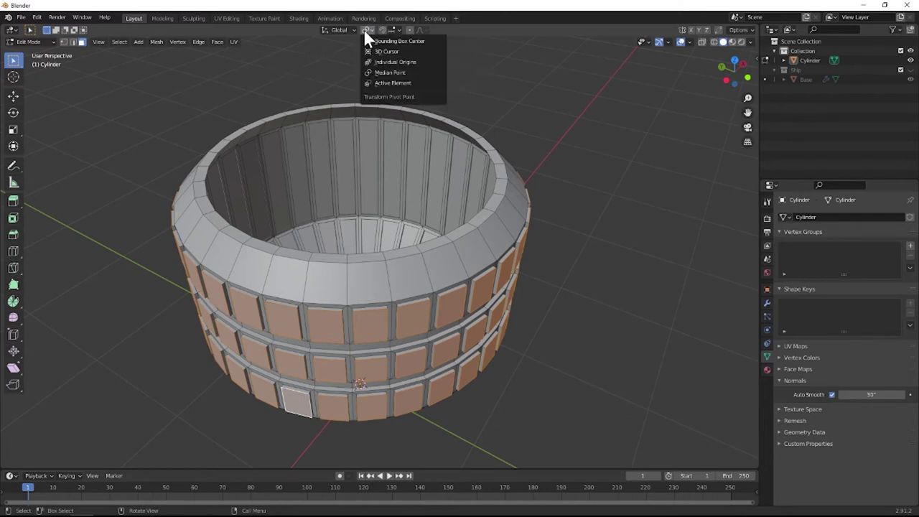
pyautogui.click(391, 62)
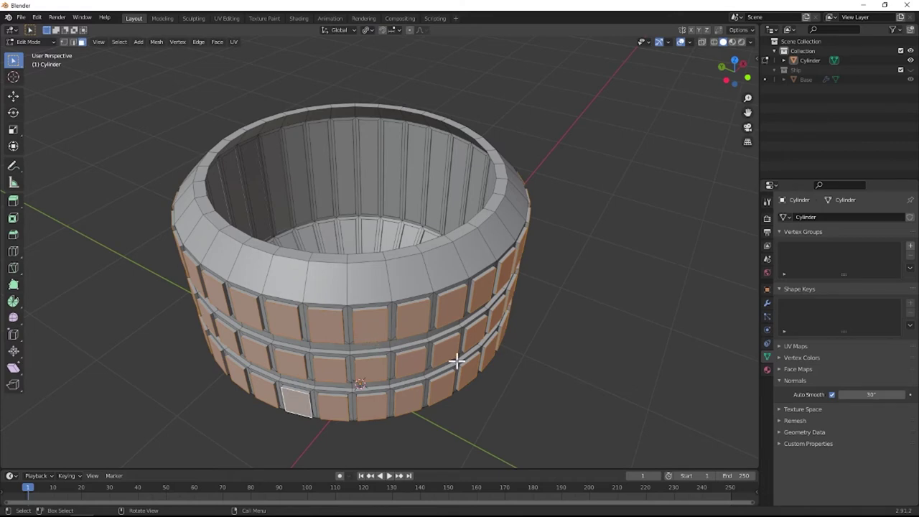
pyautogui.moveTo(505, 334); pyautogui.dragTo(430, 223, button='middle')
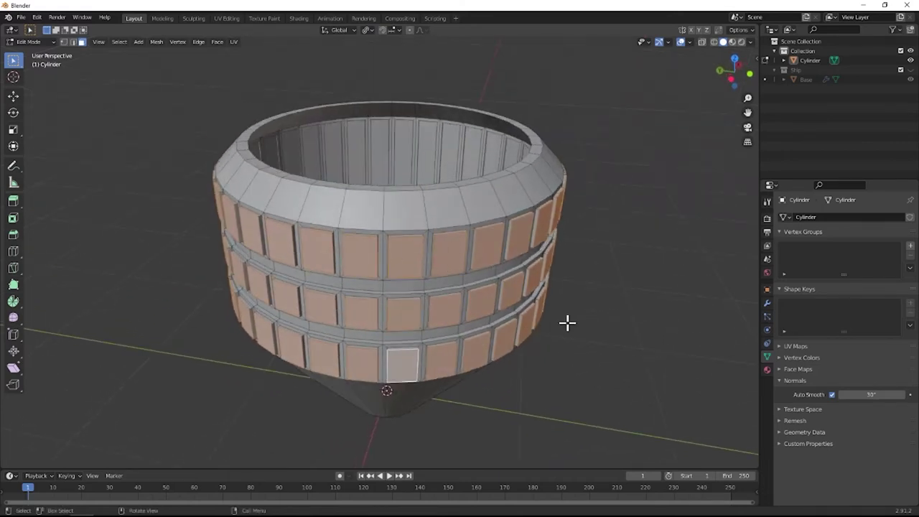
pyautogui.press('s')
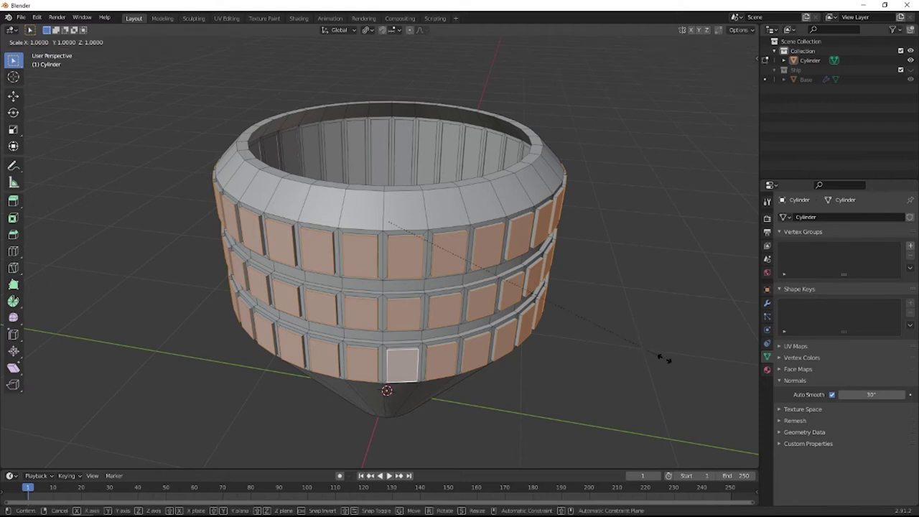
pyautogui.click(607, 336)
pyautogui.press('KP_1')
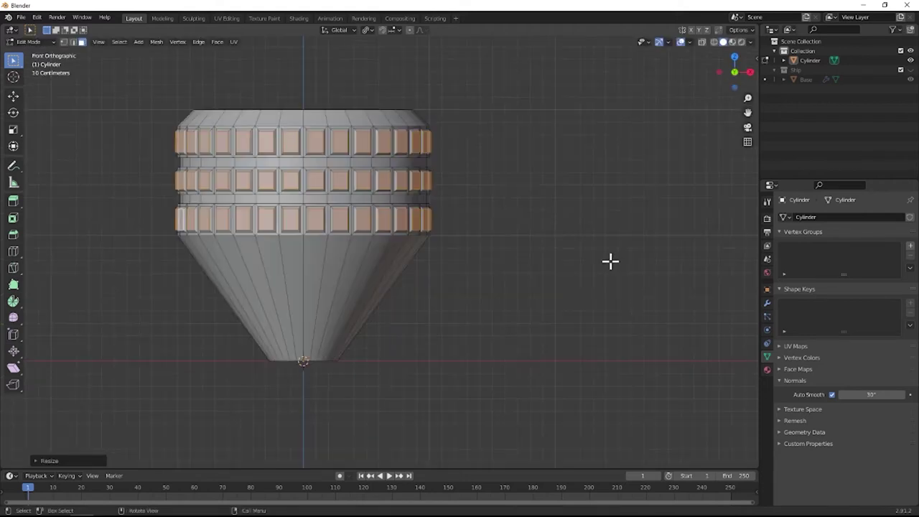
pyautogui.press('Tab')
pyautogui.moveTo(425, 247); pyautogui.dragTo(492, 301, button='middle')
# Bevel the front edges of the raised outer panels with a narrow single-segment bevel.
pyautogui.press('Tab')
pyautogui.scroll(2, 494, 300)
pyautogui.scroll(3, 495, 300)
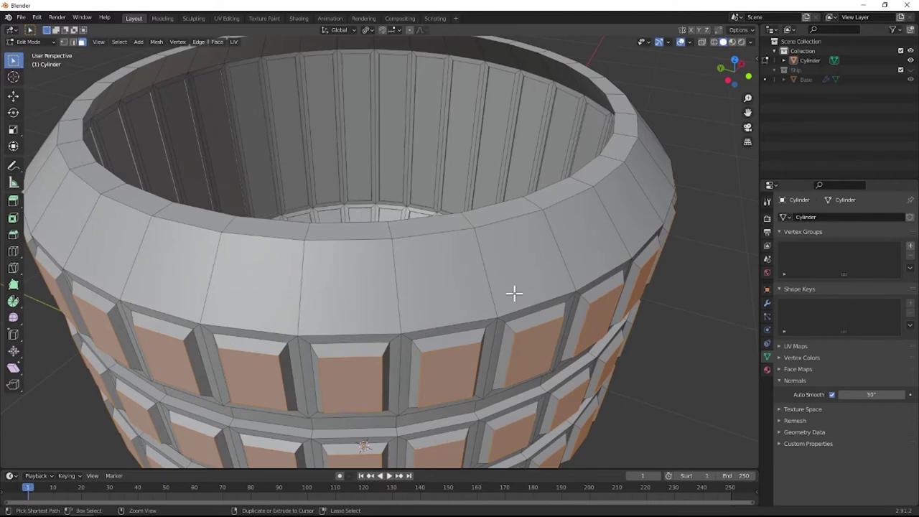
pyautogui.hotkey('ctrl', 'b')
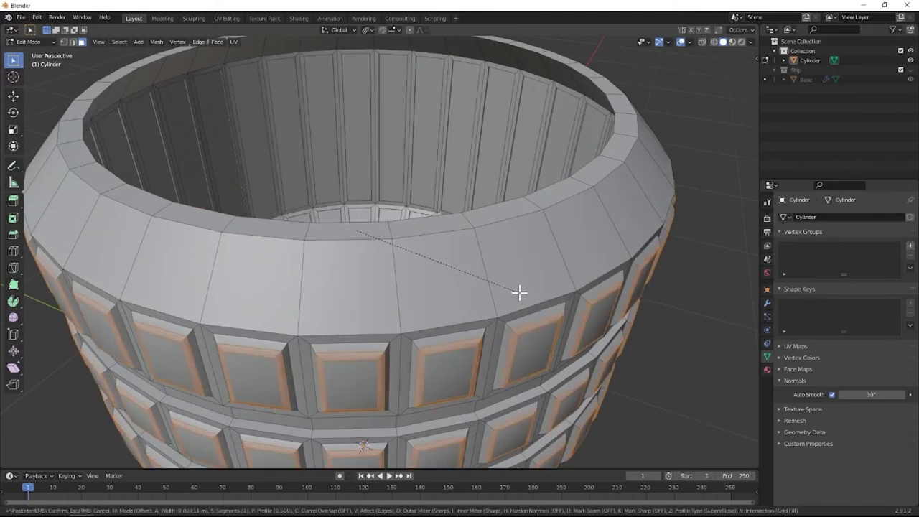
pyautogui.click(517, 291)
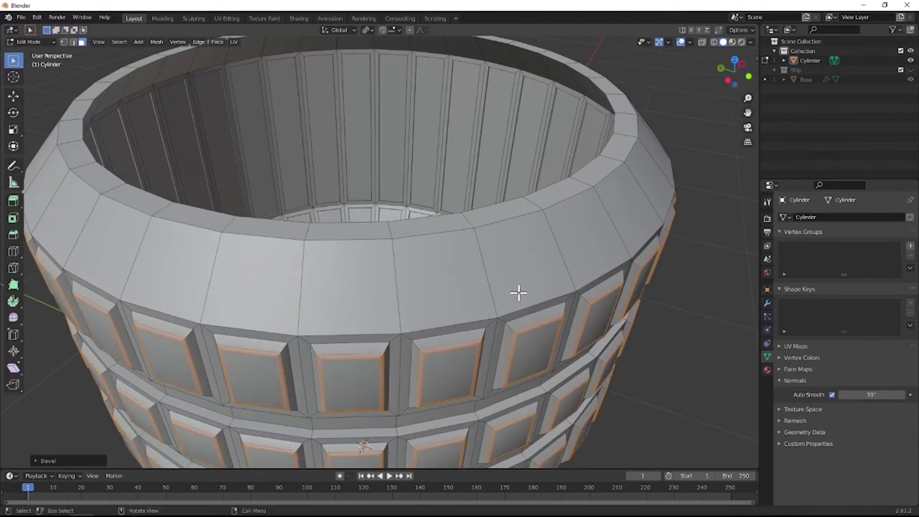
pyautogui.press('Tab')
pyautogui.moveTo(547, 290); pyautogui.dragTo(539, 246, button='middle')
# Add two evenly spaced, centred horizontal loop cuts in each of the two outer grooves.
pyautogui.press('Tab')
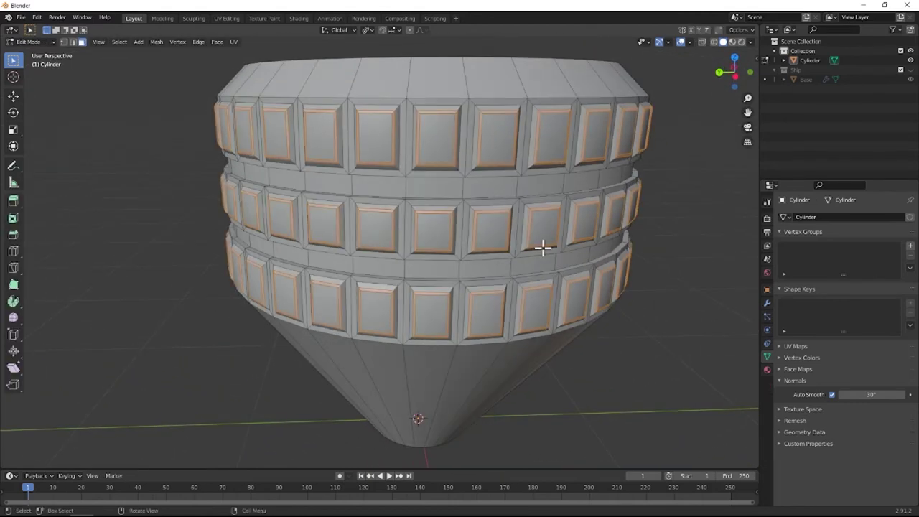
pyautogui.keyDown('alt'); pyautogui.click(466, 188); pyautogui.keyUp('alt')
pyautogui.moveTo(468, 218); pyautogui.dragTo(462, 219, button='middle')
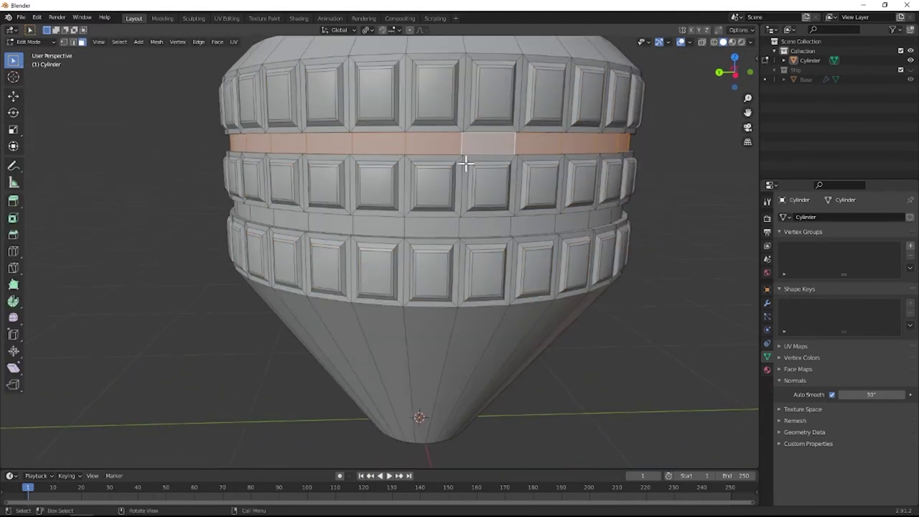
pyautogui.hotkey('ctrl', 'r')
pyautogui.scroll(2, 458, 146)
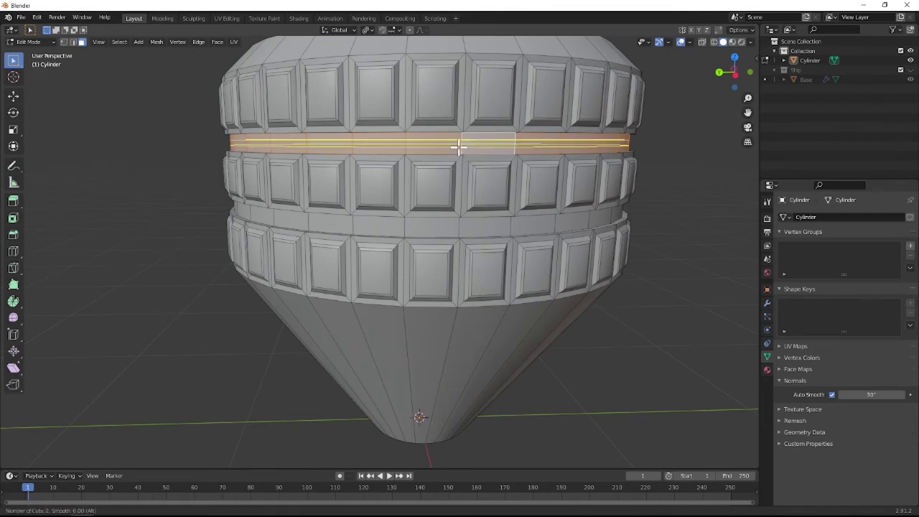
pyautogui.click(458, 146)
pyautogui.rightClick(456, 152)
pyautogui.hotkey('ctrl', 'r')
pyautogui.scroll(3, 457, 229)
pyautogui.click(456, 229)
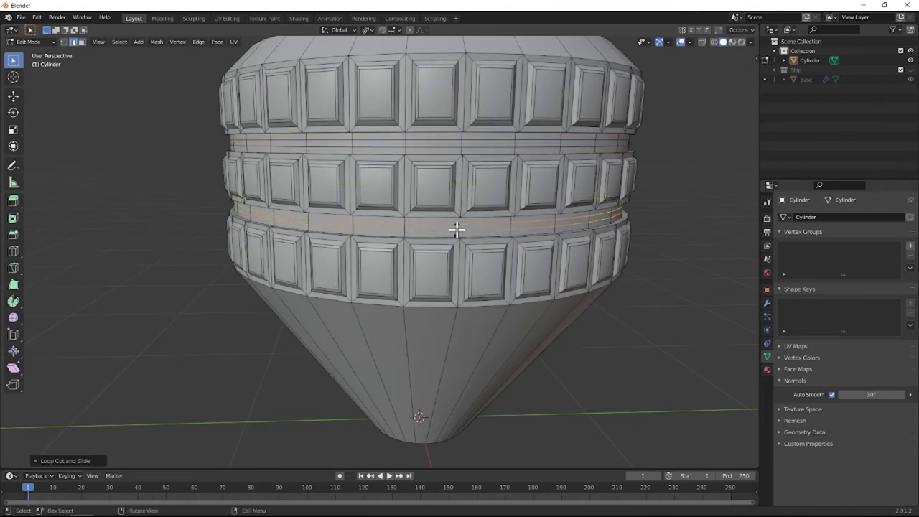
pyautogui.rightClick(468, 236)
# Select the middle face loop in each of the two outer grooves and extrude both along their normals.
pyautogui.keyDown('alt'); pyautogui.click(456, 224); pyautogui.keyUp('alt')
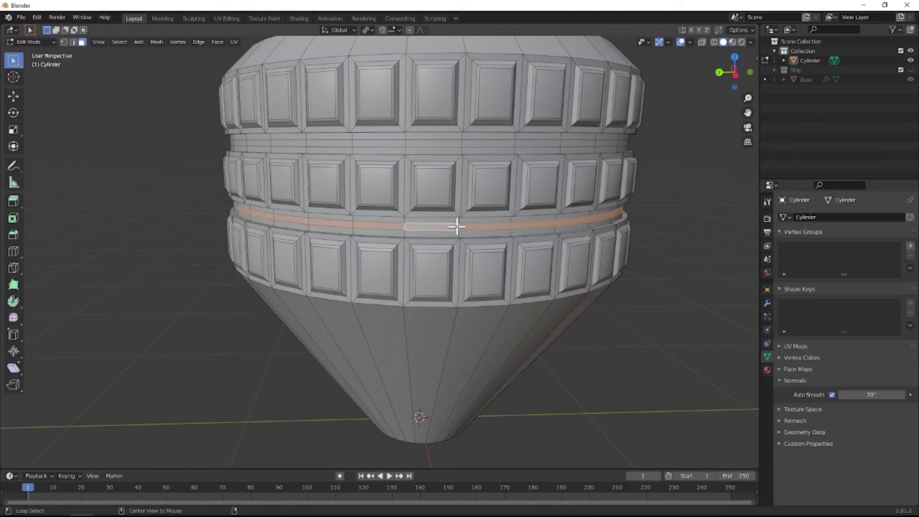
pyautogui.keyDown('alt'); pyautogui.keyDown('shift'); pyautogui.click(461, 144); pyautogui.keyUp('shift'); pyautogui.keyUp('alt')
pyautogui.moveTo(485, 167); pyautogui.dragTo(481, 172, button='middle')
pyautogui.hotkey('alt', 'e')
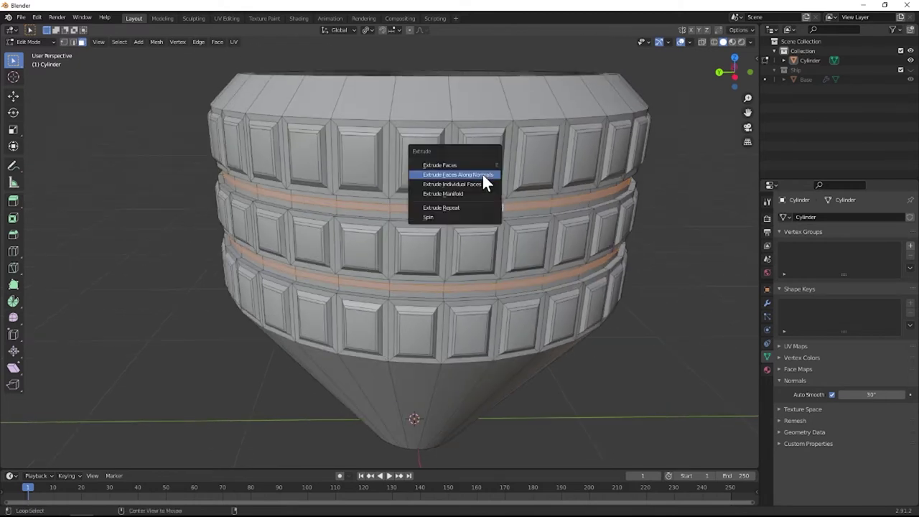
pyautogui.click(481, 173)
pyautogui.click(211, 207)
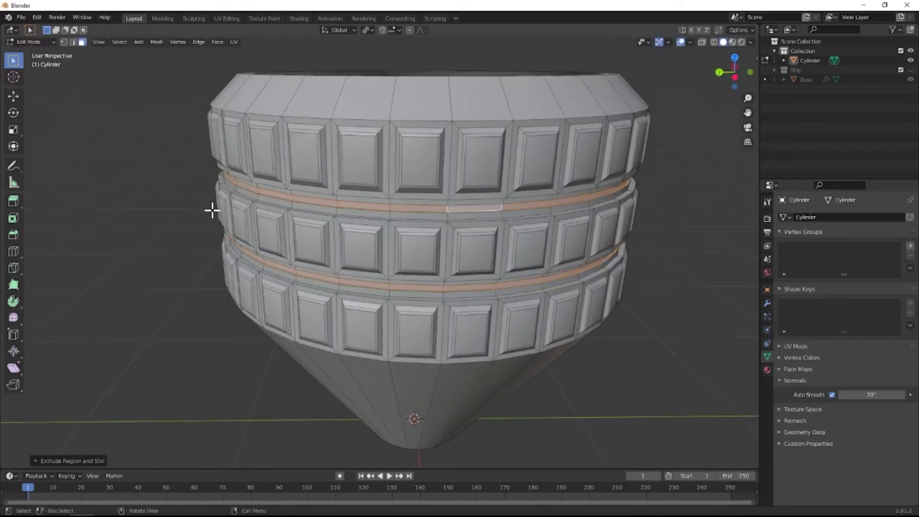
pyautogui.press('Tab')
pyautogui.moveTo(238, 217); pyautogui.dragTo(410, 231, button='middle')
pyautogui.scroll(-3, 260, 178)
pyautogui.scroll(-2, 409, 223)
pyautogui.scroll(1, 380, 193)
pyautogui.moveTo(379, 194); pyautogui.dragTo(418, 274, button='middle')
# Select every other side face around the lower cone and extrude them slightly outward along their normals as raised strips.
pyautogui.press('Tab')
pyautogui.scroll(1, 438, 287)
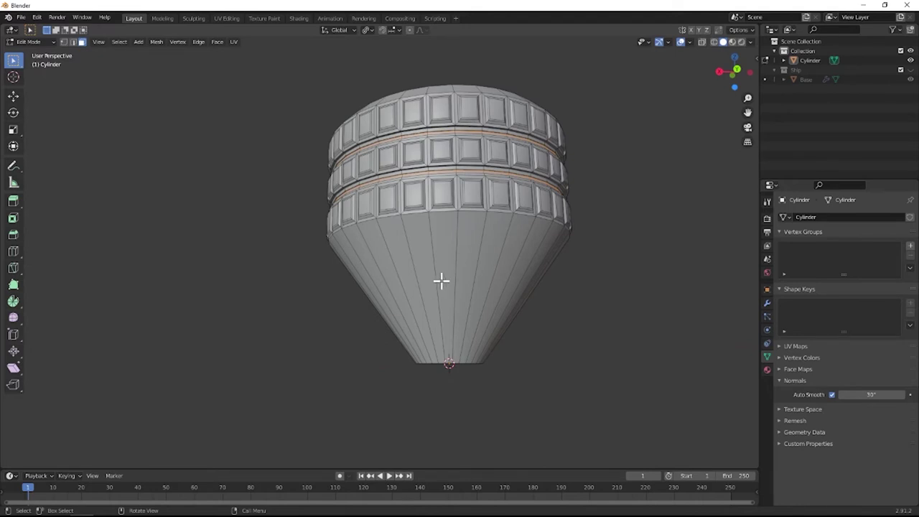
pyautogui.click(442, 281)
pyautogui.keyDown('shift'); pyautogui.click(477, 294); pyautogui.keyUp('shift')
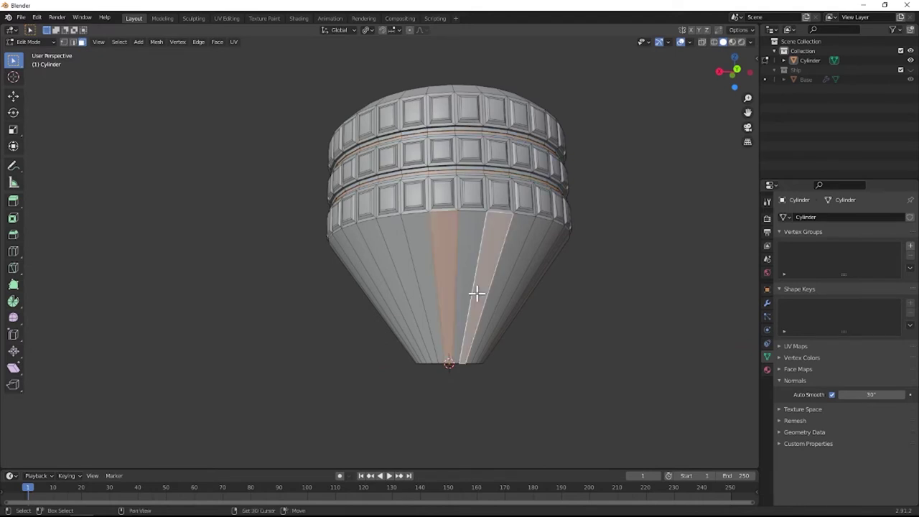
pyautogui.scroll(1, 476, 292)
pyautogui.moveTo(445, 311); pyautogui.dragTo(332, 307, button='middle')
pyautogui.keyDown('shift'); pyautogui.click(302, 314); pyautogui.keyUp('shift')
pyautogui.keyDown('shift'); pyautogui.click(355, 311); pyautogui.keyUp('shift')
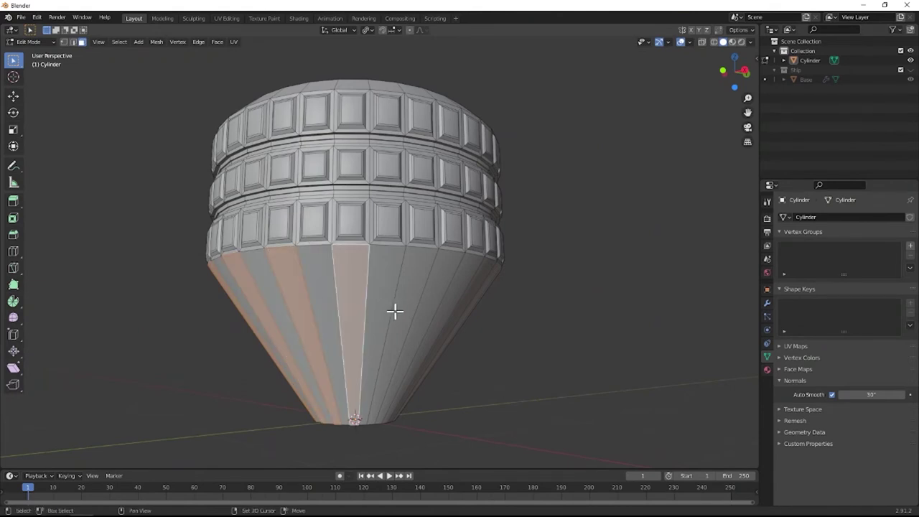
pyautogui.keyDown('shift'); pyautogui.click(398, 312); pyautogui.keyUp('shift')
pyautogui.moveTo(404, 311); pyautogui.dragTo(465, 338, button='middle')
pyautogui.keyDown('shift'); pyautogui.click(394, 313); pyautogui.keyUp('shift')
pyautogui.keyDown('shift'); pyautogui.click(437, 316); pyautogui.keyUp('shift')
pyautogui.keyDown('shift'); pyautogui.click(454, 316); pyautogui.keyUp('shift')
pyautogui.hotkey('alt', 'e')
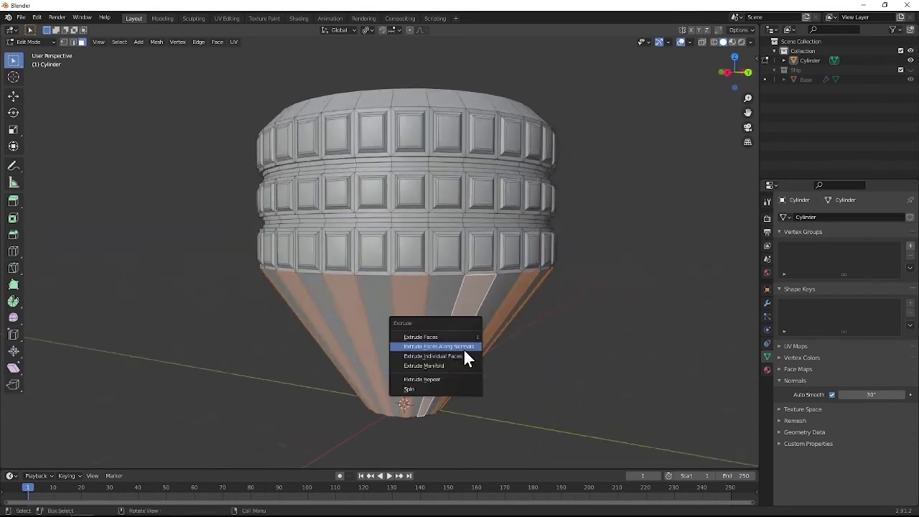
pyautogui.click(463, 348)
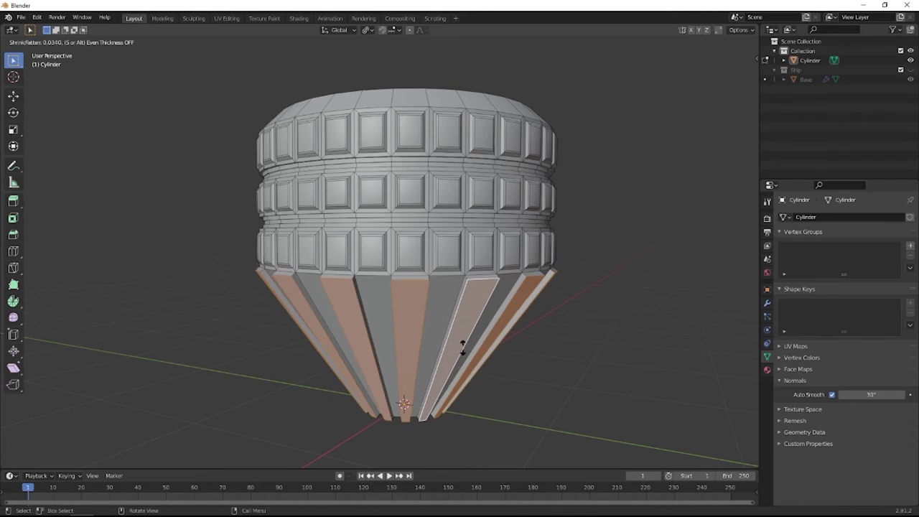
pyautogui.click(462, 349)
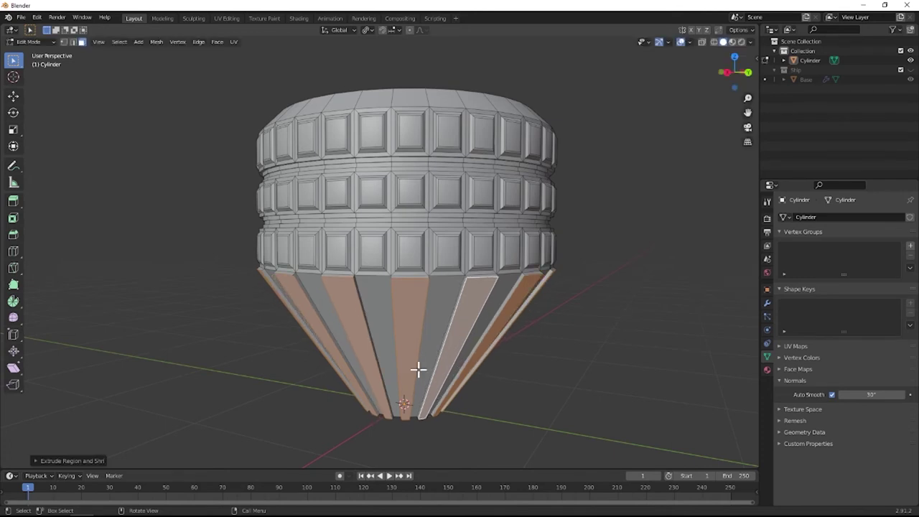
# Close the floating window over the viewport and return to editing the cylinder's mesh at its underside.
pyautogui.press('Tab')
pyautogui.scroll(-2, 549, 349)
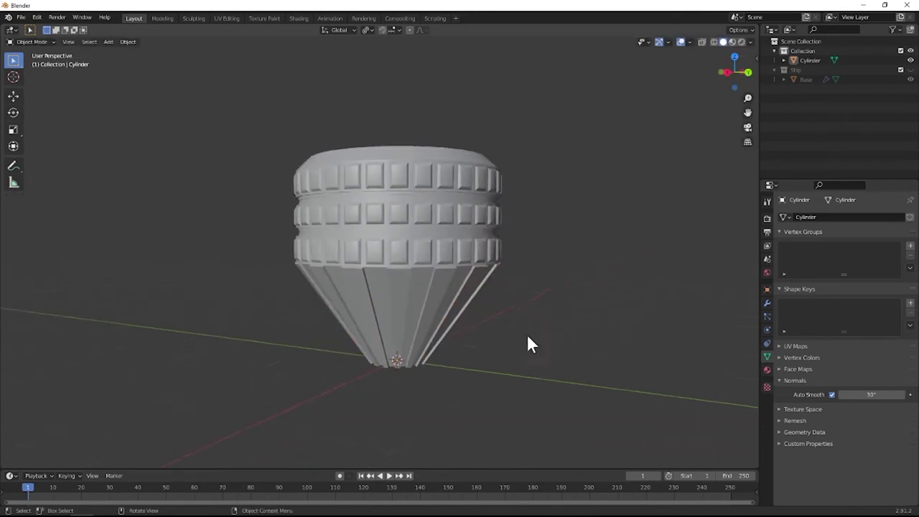
pyautogui.moveTo(527, 342); pyautogui.dragTo(387, 332, button='middle')
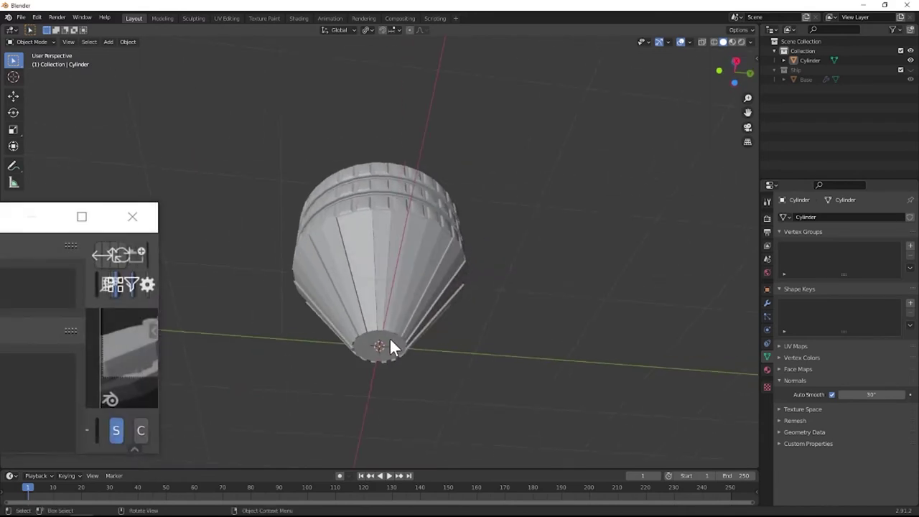
pyautogui.click(131, 218)
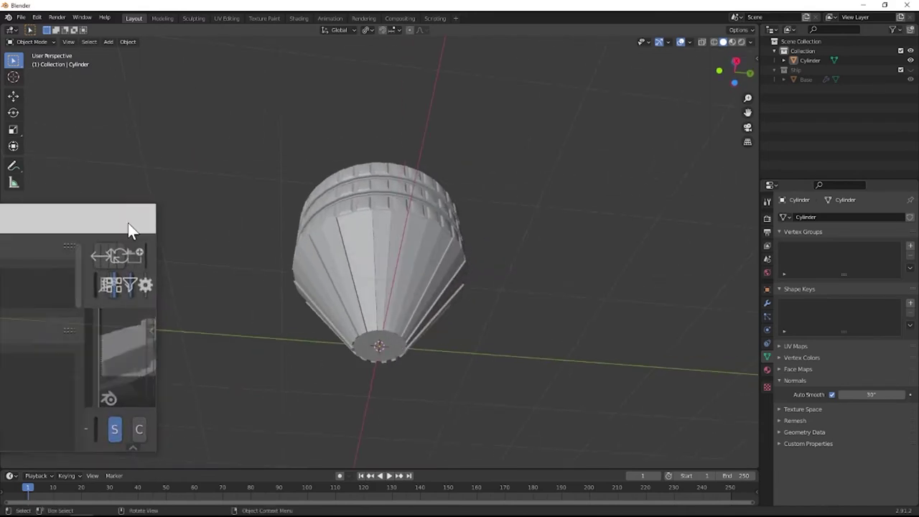
pyautogui.scroll(1, 368, 379)
pyautogui.press('Tab')
pyautogui.moveTo(369, 365); pyautogui.dragTo(386, 343, button='middle')
pyautogui.click(392, 349)
pyautogui.press('i')
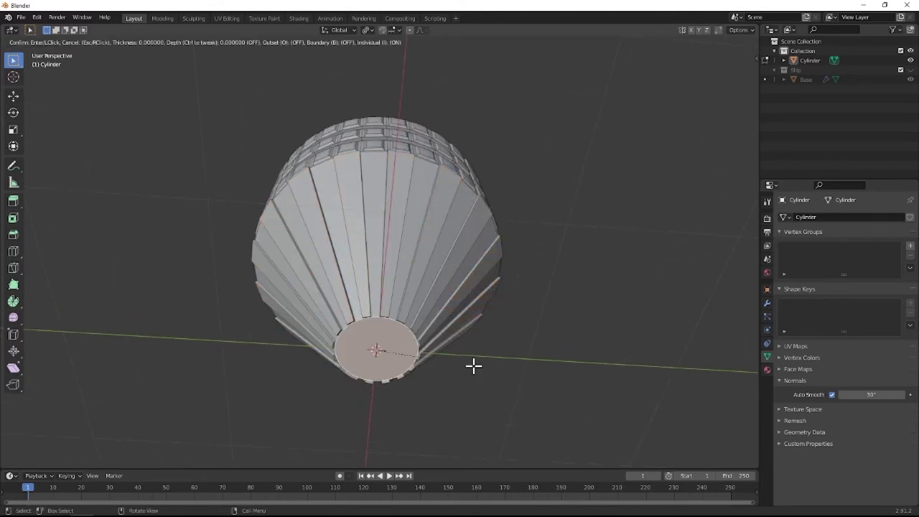
pyautogui.press('Escape')
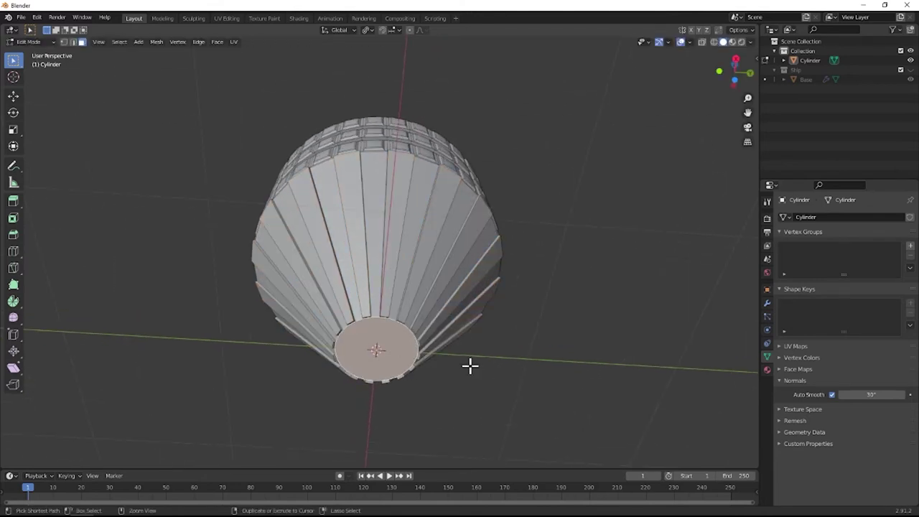
pyautogui.hotkey('ctrl', 'z')
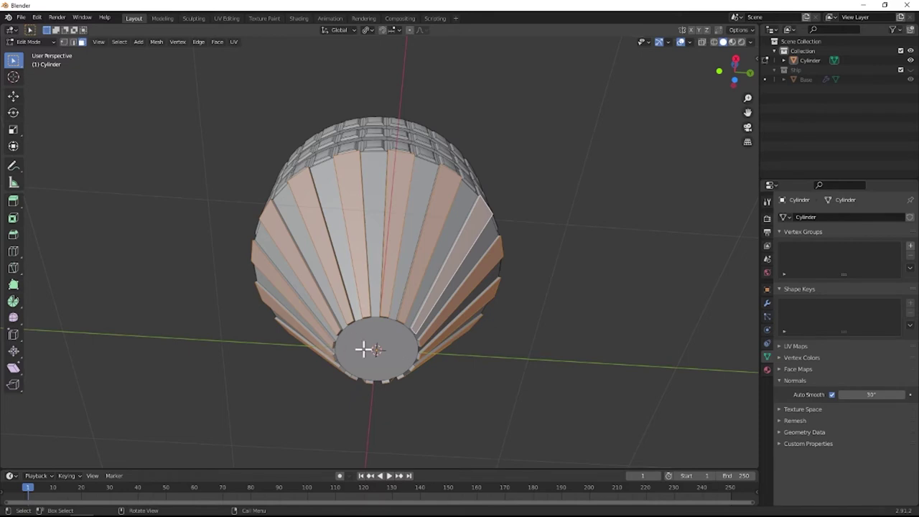
# Enlarge the cone's bottom face to about 2.48 times its size using smooth proportional editing.
pyautogui.click(402, 347)
pyautogui.moveTo(410, 345); pyautogui.dragTo(411, 373, button='middle')
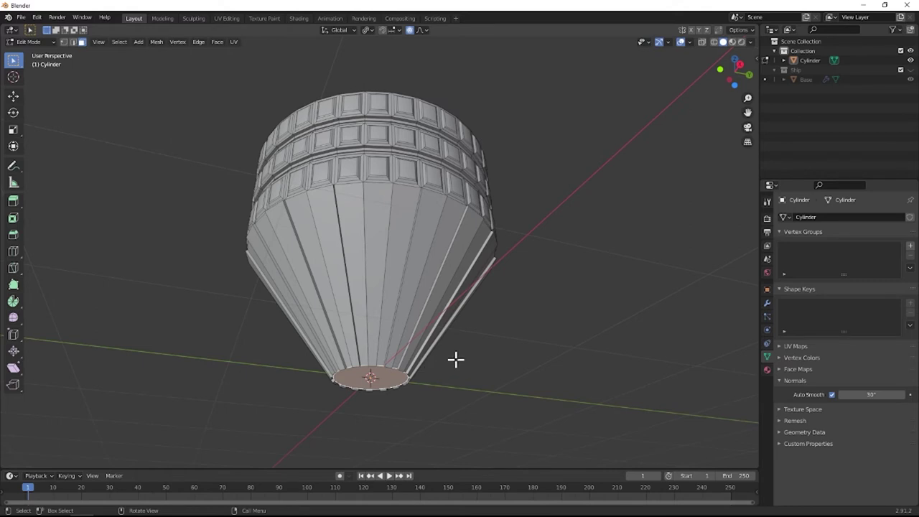
pyautogui.press('s')
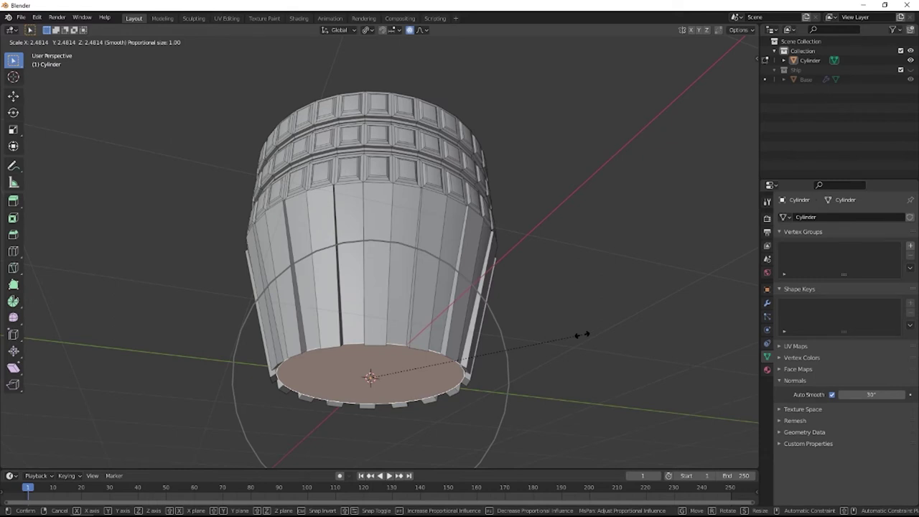
pyautogui.click(583, 334)
# Select the small bottom end faces of all the raised strips around the lower rim.
pyautogui.moveTo(406, 371); pyautogui.dragTo(373, 330, button='middle')
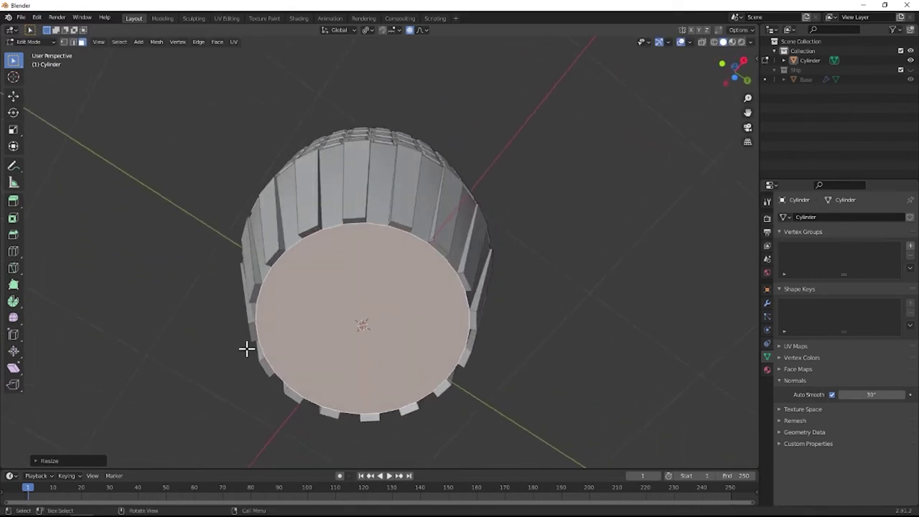
pyautogui.click(254, 290)
pyautogui.keyDown('shift'); pyautogui.click(275, 257); pyautogui.keyUp('shift')
pyautogui.keyDown('shift'); pyautogui.click(310, 232); pyautogui.keyUp('shift')
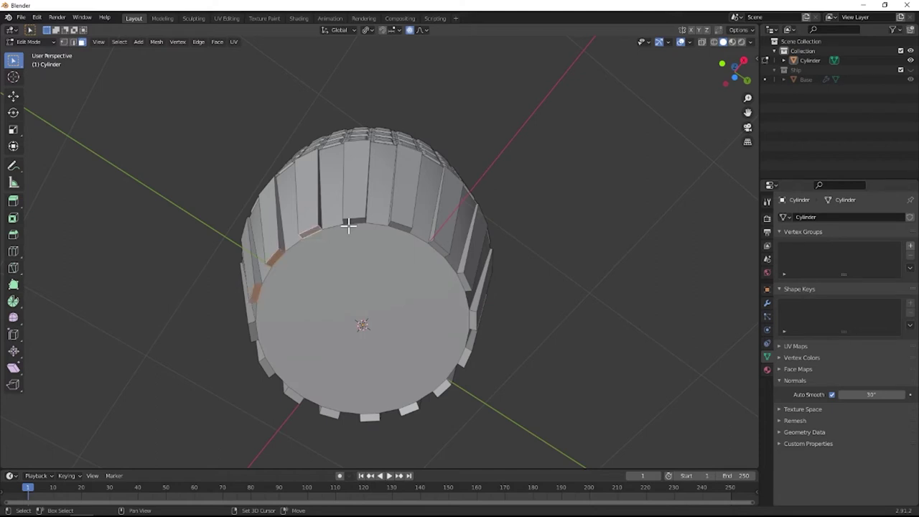
pyautogui.keyDown('shift'); pyautogui.click(348, 224); pyautogui.keyUp('shift')
pyautogui.keyDown('shift'); pyautogui.click(399, 225); pyautogui.keyUp('shift')
pyautogui.keyDown('shift'); pyautogui.click(437, 247); pyautogui.keyUp('shift')
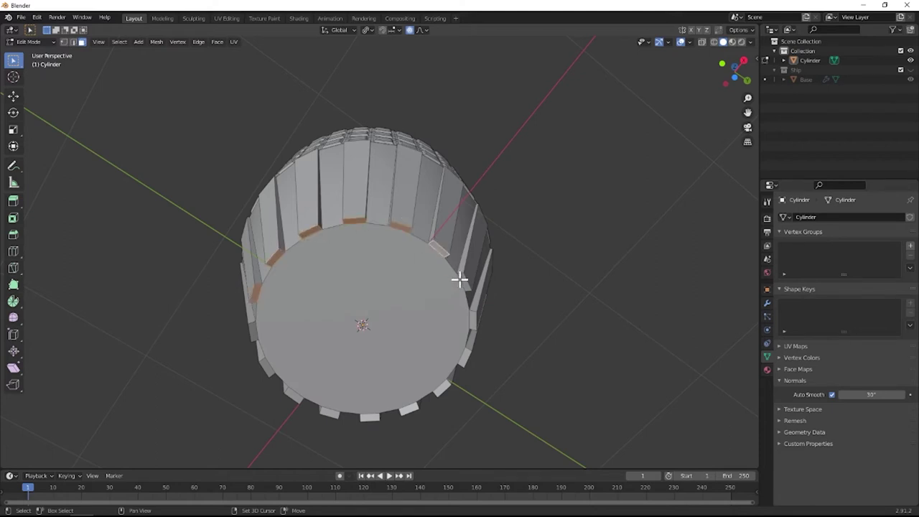
pyautogui.keyDown('shift'); pyautogui.click(459, 281); pyautogui.keyUp('shift')
pyautogui.keyDown('shift'); pyautogui.click(472, 322); pyautogui.keyUp('shift')
pyautogui.keyDown('shift'); pyautogui.click(467, 359); pyautogui.keyUp('shift')
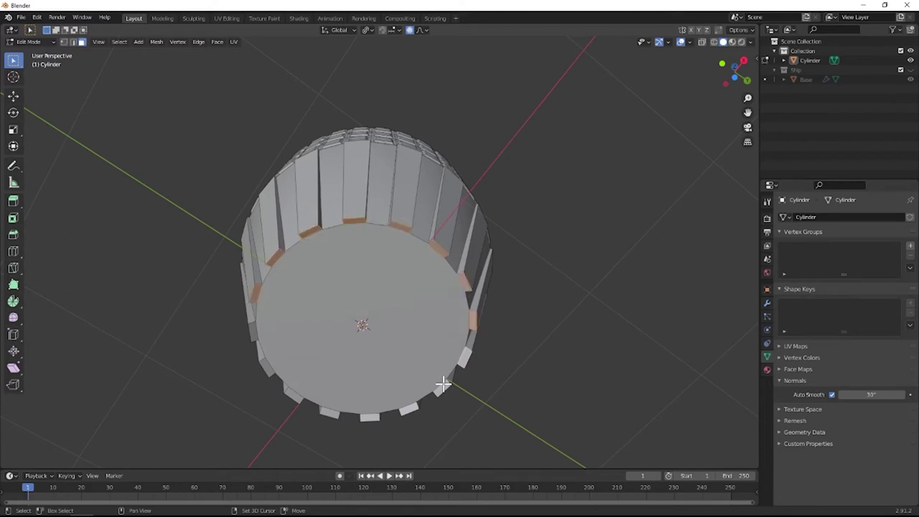
pyautogui.keyDown('shift'); pyautogui.click(441, 386); pyautogui.keyUp('shift')
pyautogui.keyDown('shift'); pyautogui.click(404, 409); pyautogui.keyUp('shift')
pyautogui.keyDown('shift'); pyautogui.click(369, 416); pyautogui.keyUp('shift')
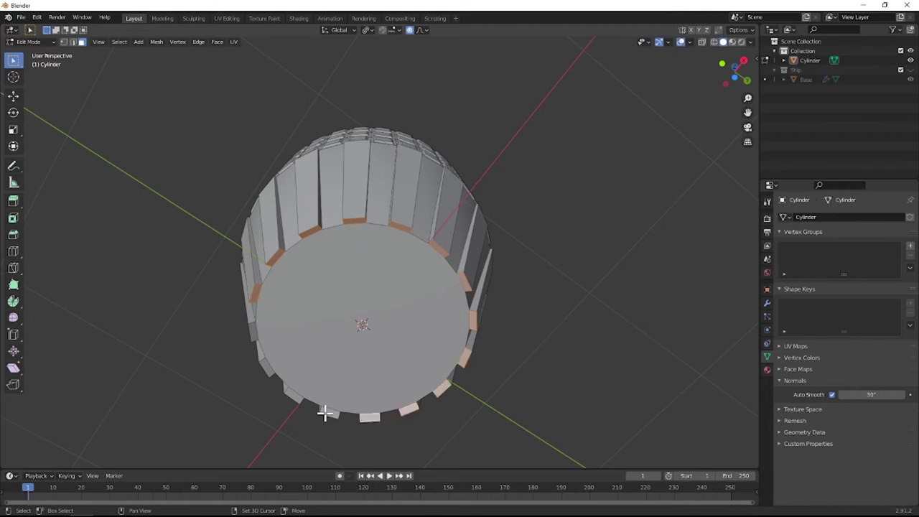
pyautogui.keyDown('shift'); pyautogui.click(325, 411); pyautogui.keyUp('shift')
pyautogui.keyDown('shift'); pyautogui.click(293, 392); pyautogui.keyUp('shift')
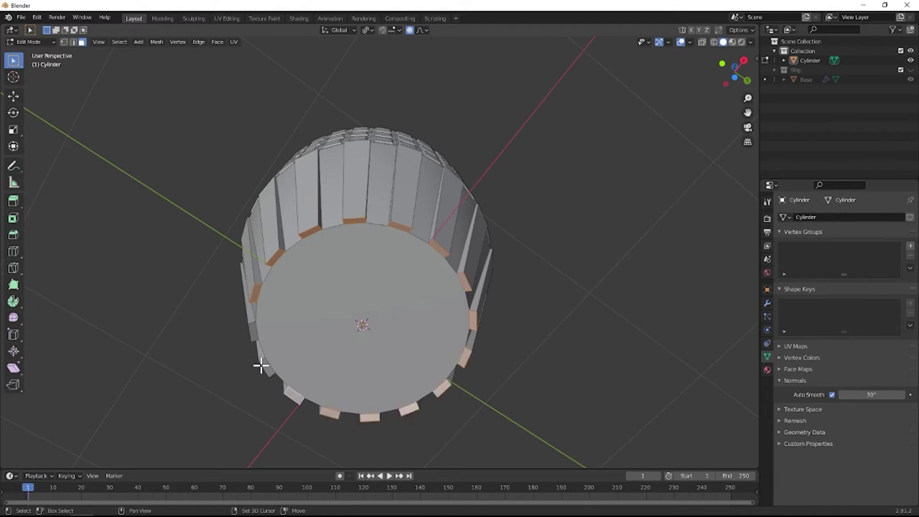
pyautogui.keyDown('shift'); pyautogui.click(265, 365); pyautogui.keyUp('shift')
pyautogui.keyDown('shift'); pyautogui.click(252, 333); pyautogui.keyUp('shift')
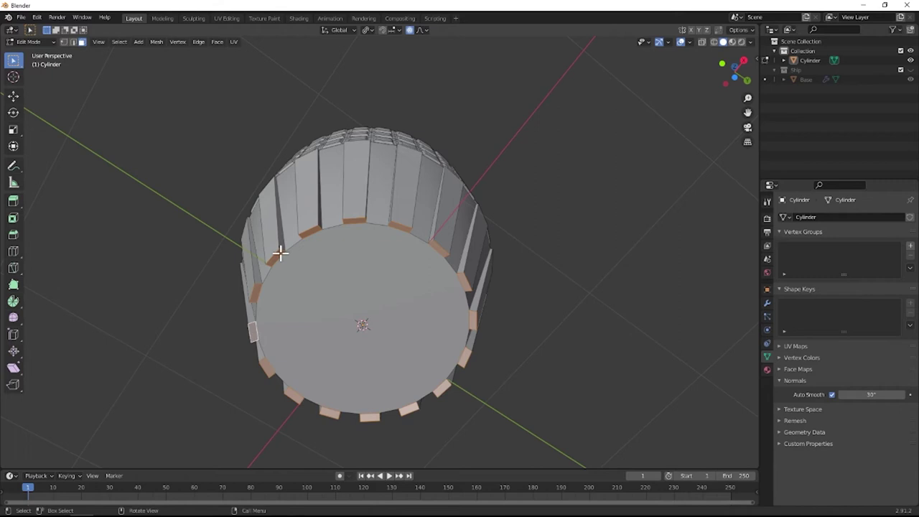
# Add the large bottom face to the selection as the active face and set the transform pivot point to Active Element.
pyautogui.click(363, 29)
pyautogui.click(362, 30)
pyautogui.moveTo(355, 239); pyautogui.dragTo(312, 256, button='middle')
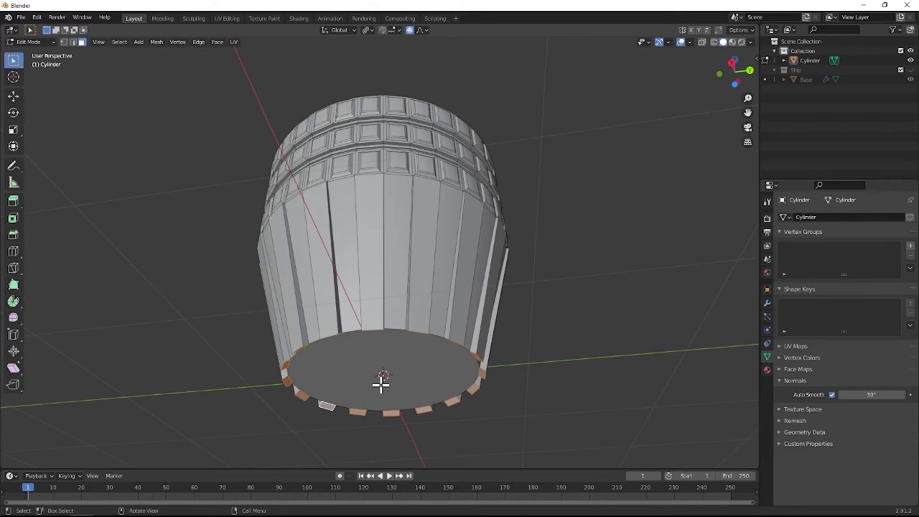
pyautogui.moveTo(383, 361); pyautogui.dragTo(371, 338, button='middle')
pyautogui.moveTo(380, 293); pyautogui.dragTo(353, 386, button='middle')
pyautogui.keyDown('shift'); pyautogui.click(368, 370); pyautogui.keyUp('shift')
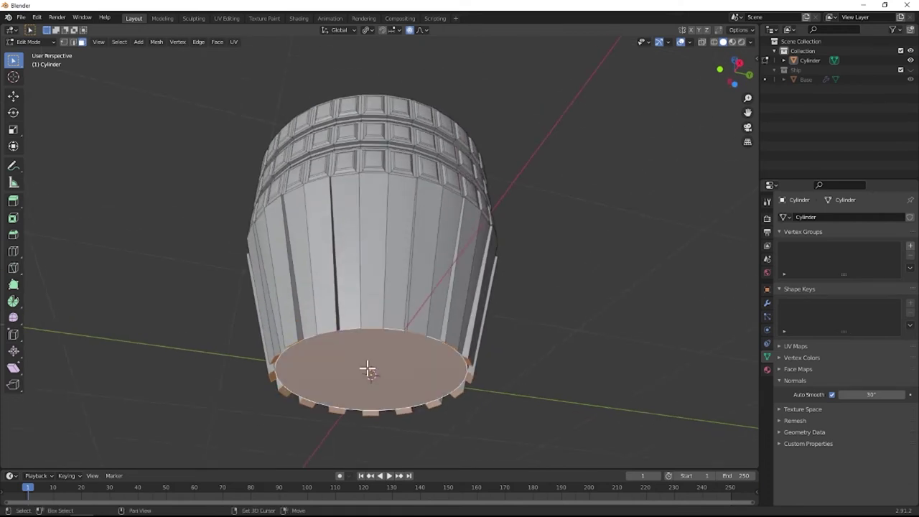
pyautogui.moveTo(354, 369); pyautogui.dragTo(379, 430, button='middle')
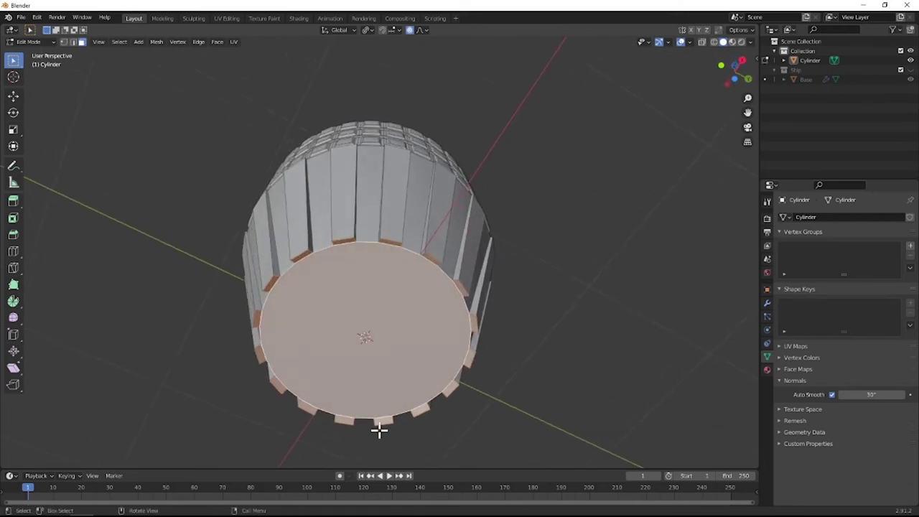
pyautogui.click(367, 30)
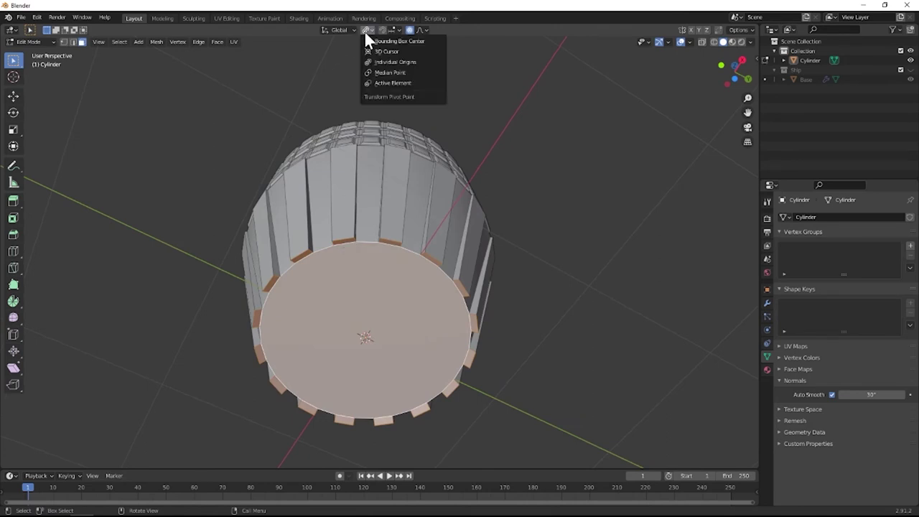
pyautogui.click(389, 79)
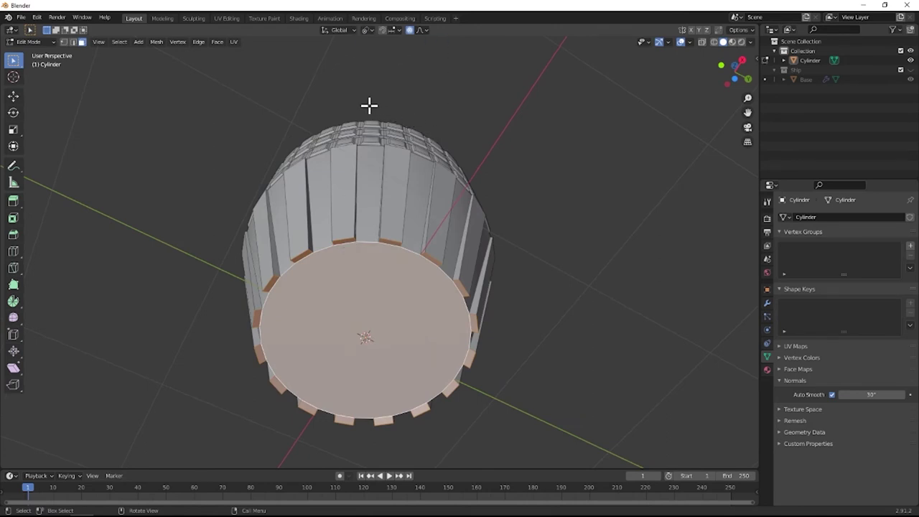
# Try to scale the selected bottom faces to 0 along Z with proportional editing on.
pyautogui.moveTo(368, 149); pyautogui.dragTo(371, 195, button='middle')
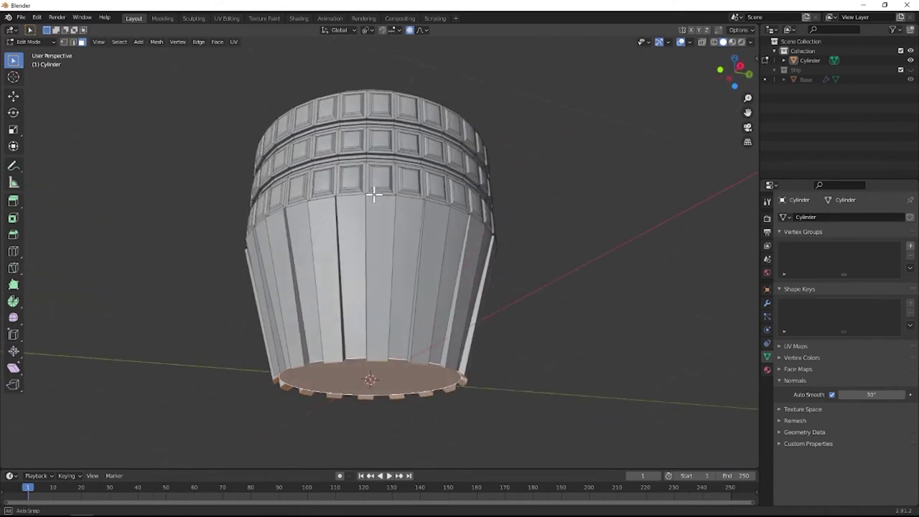
pyautogui.press('s')
pyautogui.press('z')
pyautogui.press('0')
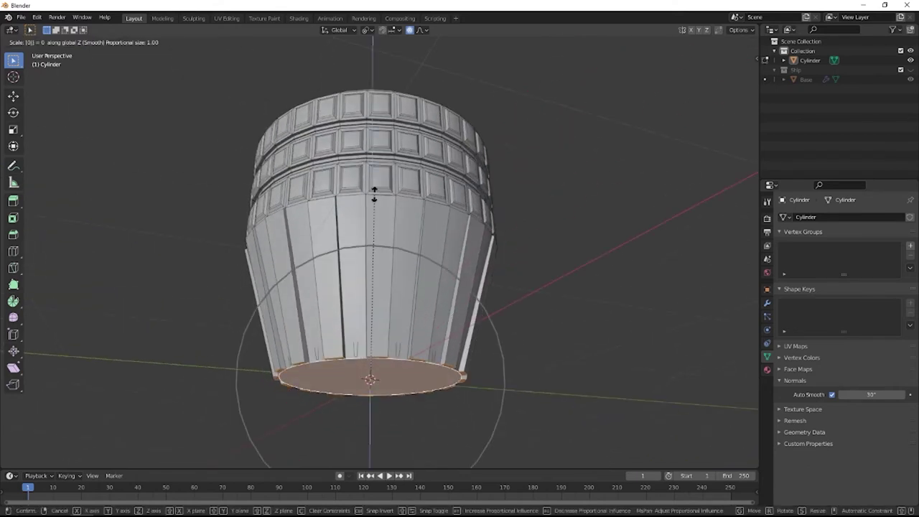
pyautogui.press('Return')
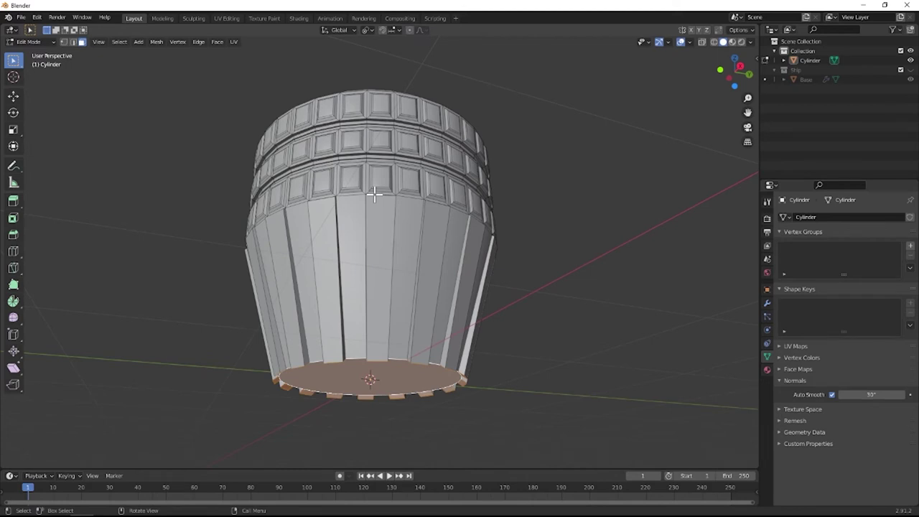
# Disable proportional editing and flatten the strip ends level with the bottom face by scaling them to 0 along Z.
pyautogui.press('s')
pyautogui.press('z')
pyautogui.press('0')
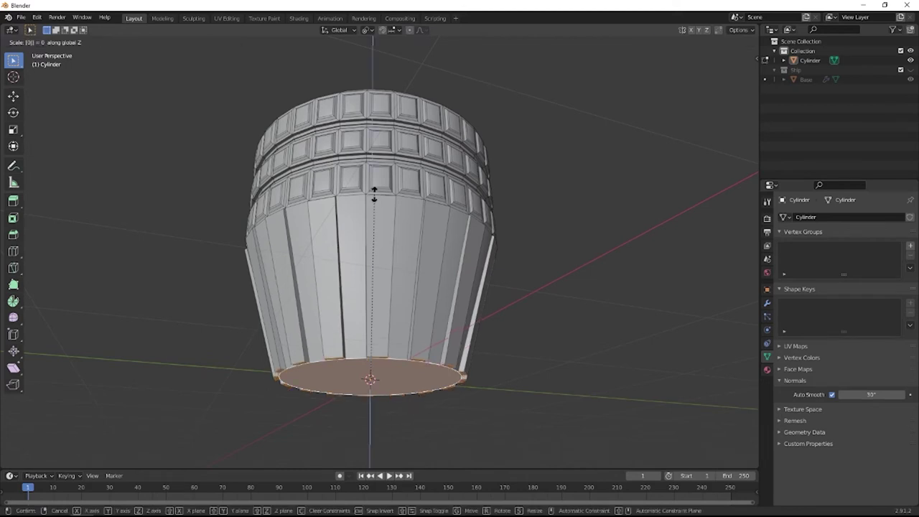
pyautogui.press('Return')
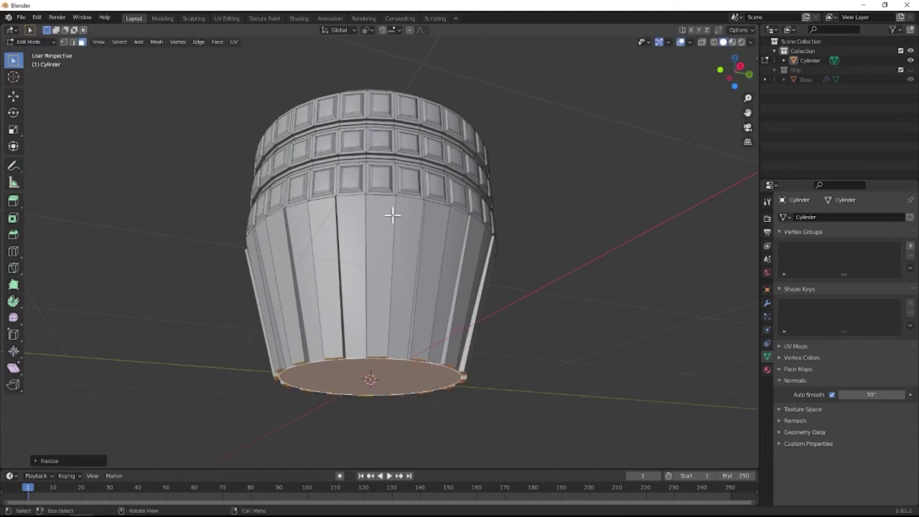
pyautogui.moveTo(373, 373); pyautogui.dragTo(244, 445, button='middle')
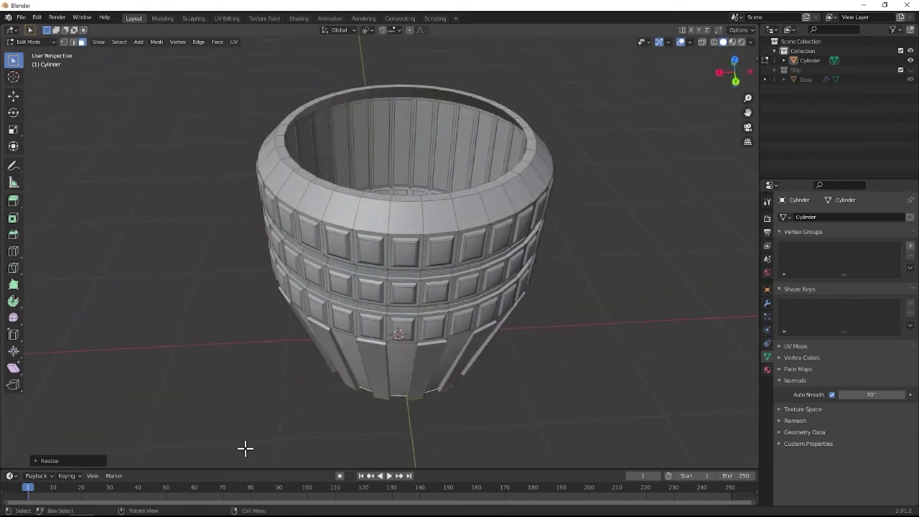
# Select the face ring on the thruster's open top rim, inset each face individually and extrude them slightly upward.
pyautogui.keyDown('alt'); pyautogui.click(287, 153); pyautogui.keyUp('alt')
pyautogui.moveTo(288, 154); pyautogui.dragTo(320, 212, button='middle')
pyautogui.scroll(3, 482, 242)
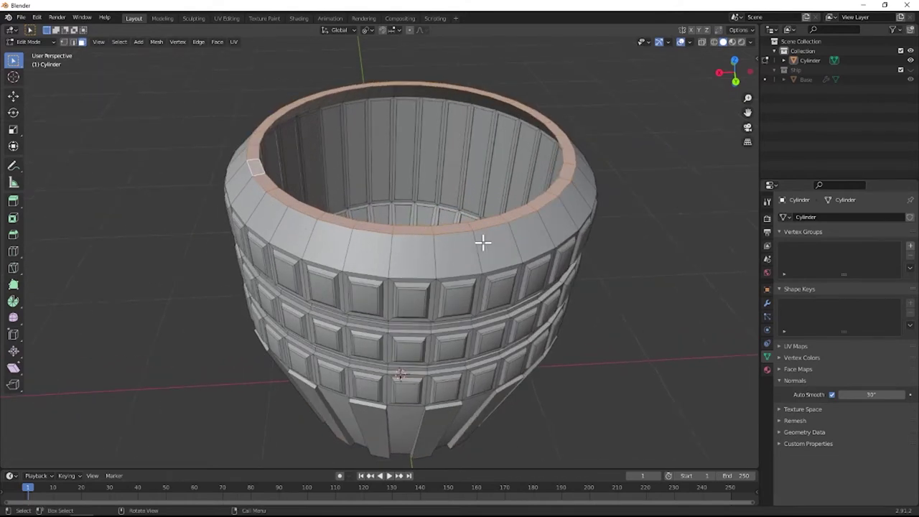
pyautogui.press('i')
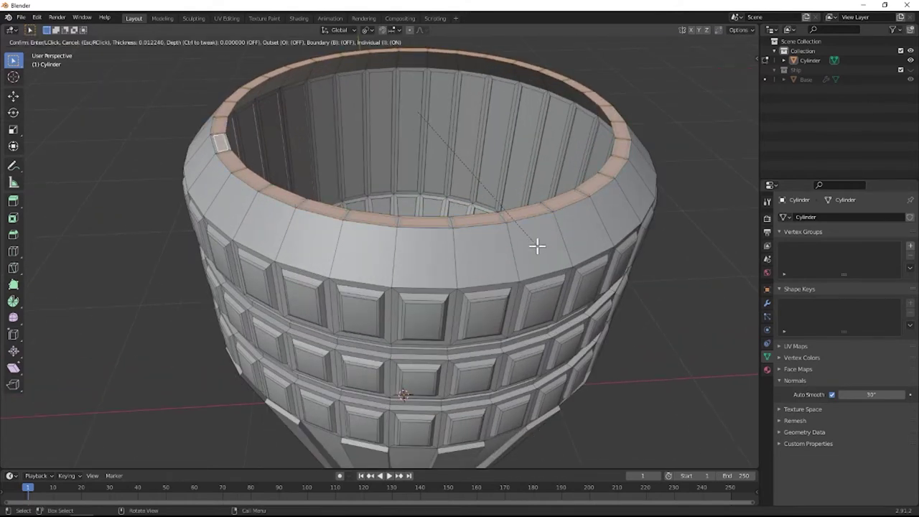
pyautogui.click(537, 247)
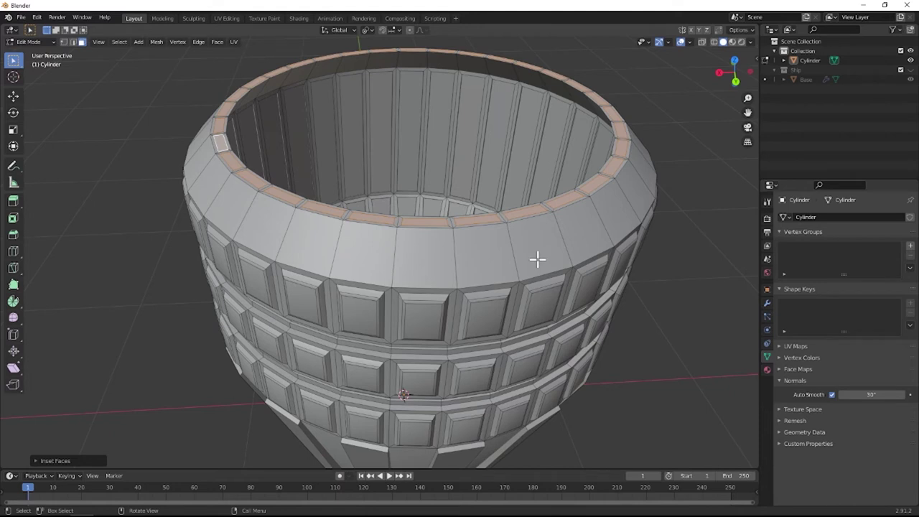
pyautogui.press('e')
pyautogui.click(539, 257)
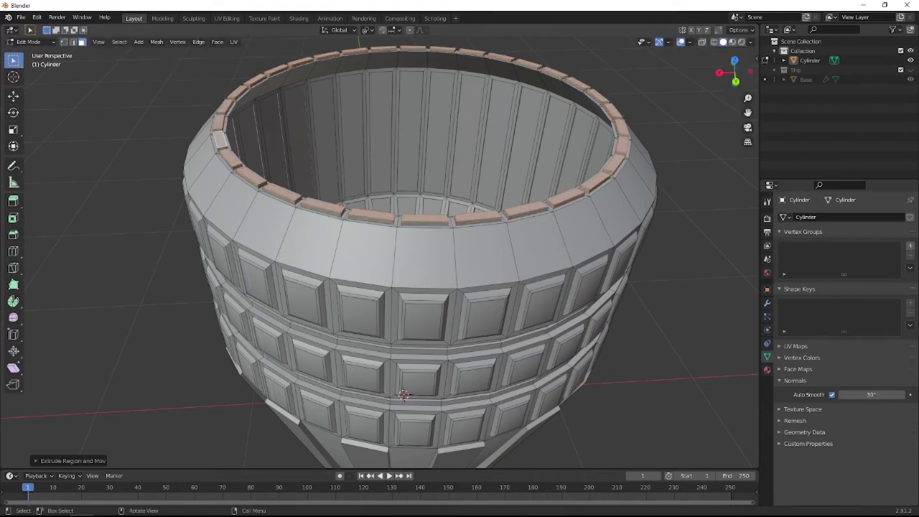
pyautogui.hotkey('ctrl', 'z')
pyautogui.hotkey('ctrl', 'shift', 'z')
# Set the transform pivot point to Median Point, scale the extruded rim faces inward and return to Object Mode.
pyautogui.click(366, 30)
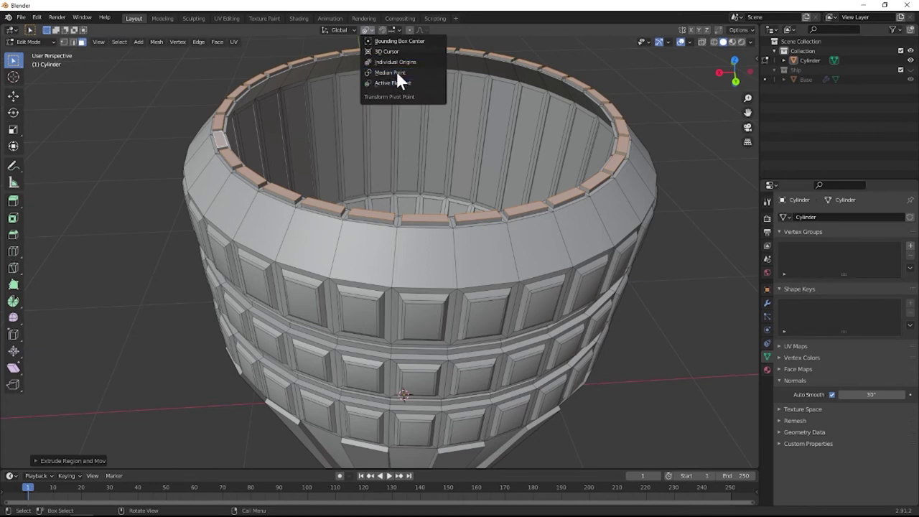
pyautogui.click(396, 72)
pyautogui.press('s')
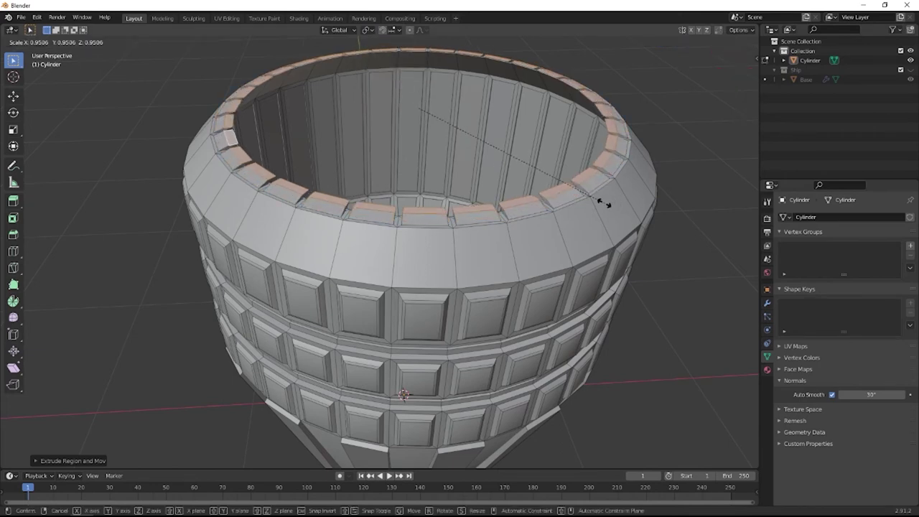
pyautogui.click(519, 200)
pyautogui.press('Tab')
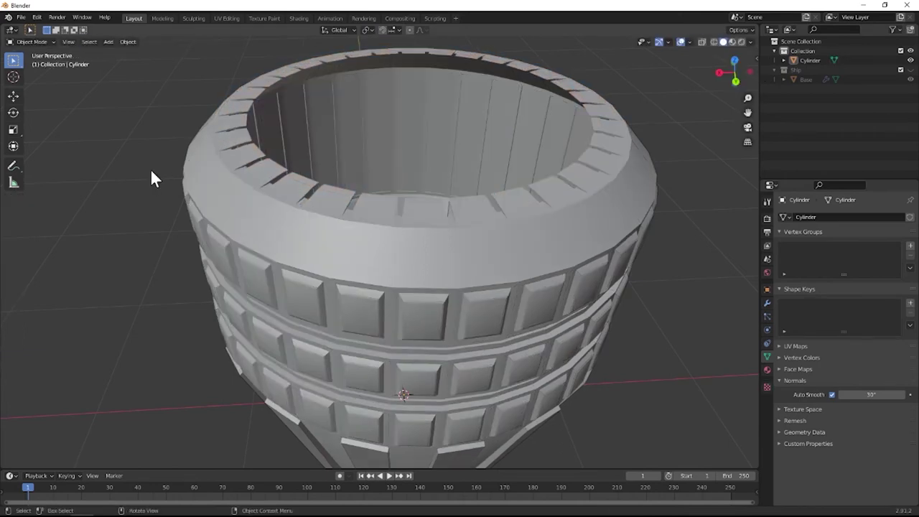
# Rotate the thruster object 90° about the X axis.
pyautogui.moveTo(150, 168); pyautogui.dragTo(200, 359, button='middle')
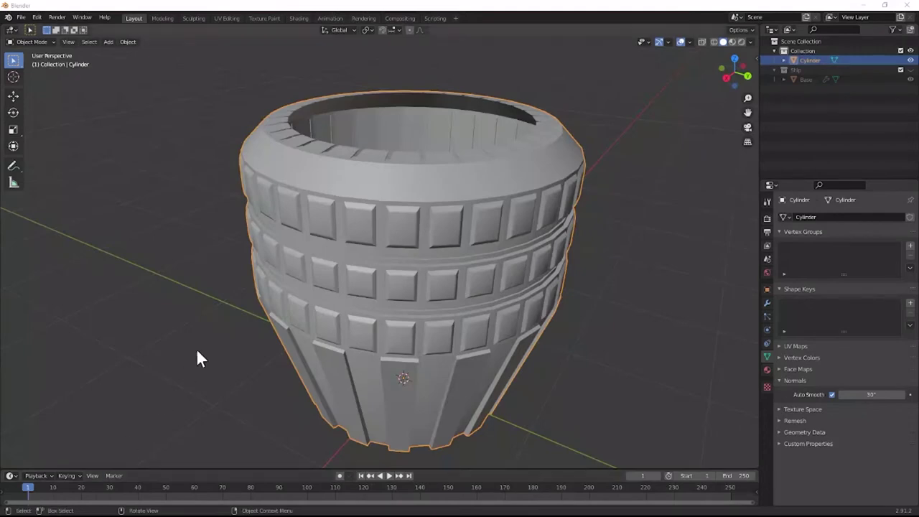
pyautogui.click(588, 257)
pyautogui.click(497, 266)
pyautogui.moveTo(531, 264); pyautogui.dragTo(367, 253, button='middle')
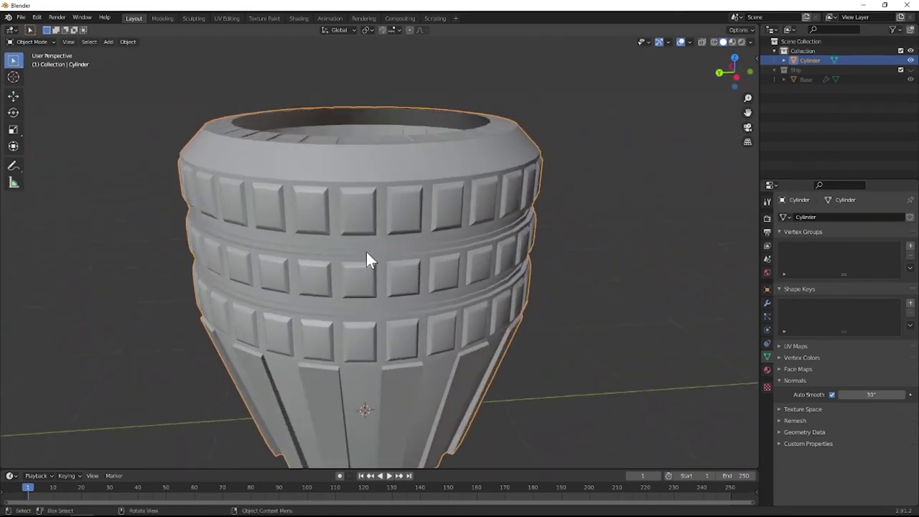
pyautogui.scroll(-2, 364, 249)
pyautogui.write('rx')
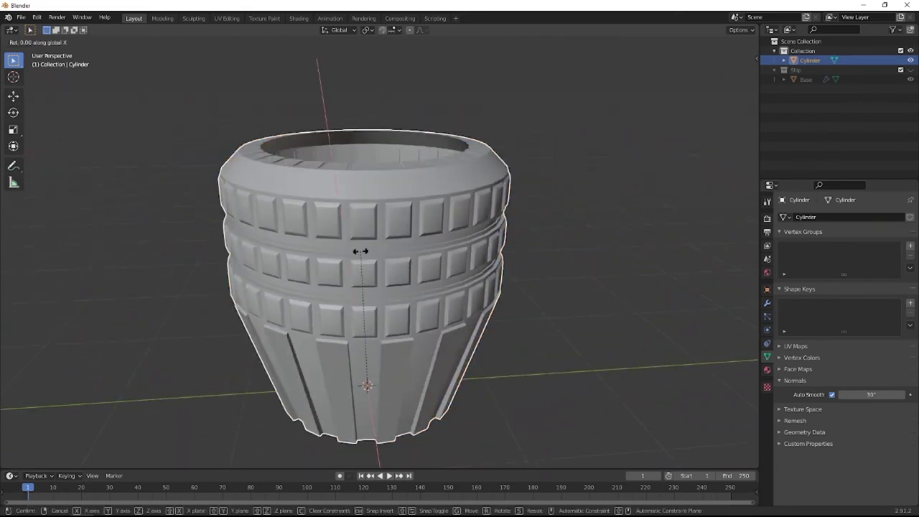
pyautogui.write('90')
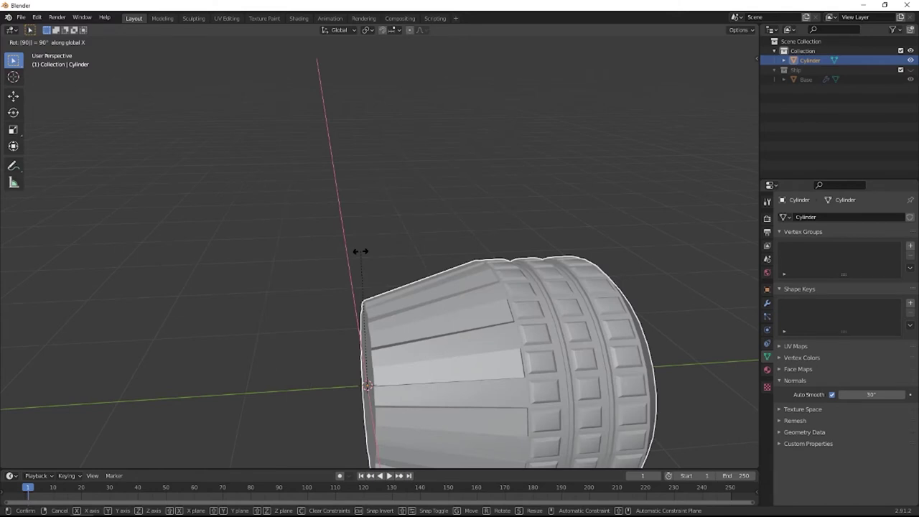
pyautogui.press('Return')
# Move the thruster freely away from the origin and unhide the Ship collection.
pyautogui.moveTo(360, 250); pyautogui.dragTo(361, 270, button='middle')
pyautogui.press('g')
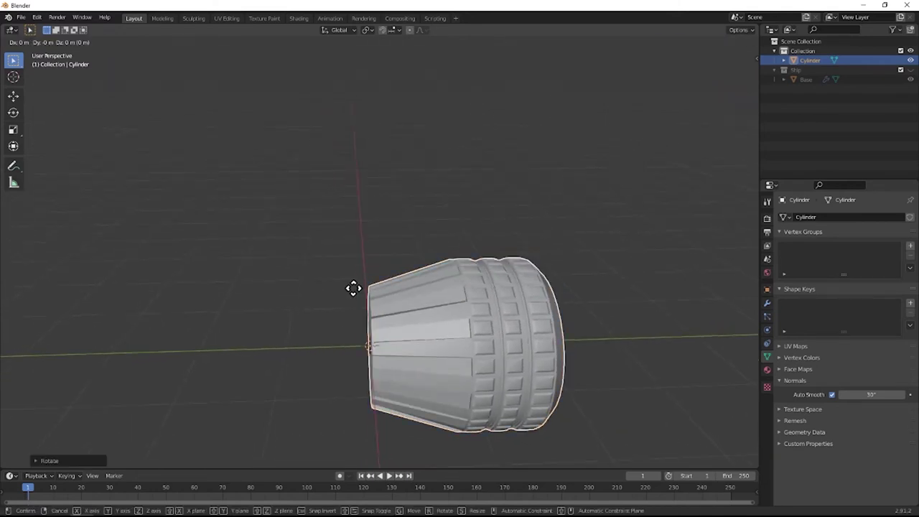
pyautogui.click(615, 281)
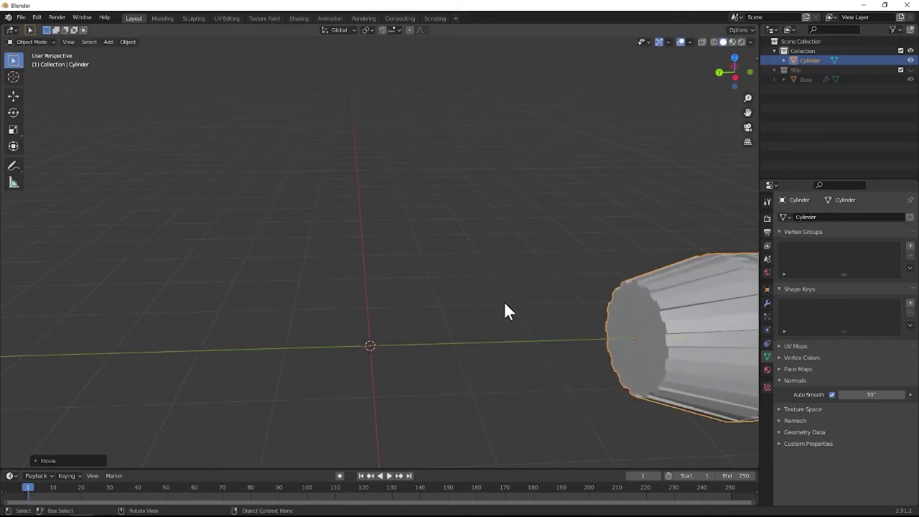
pyautogui.click(910, 70)
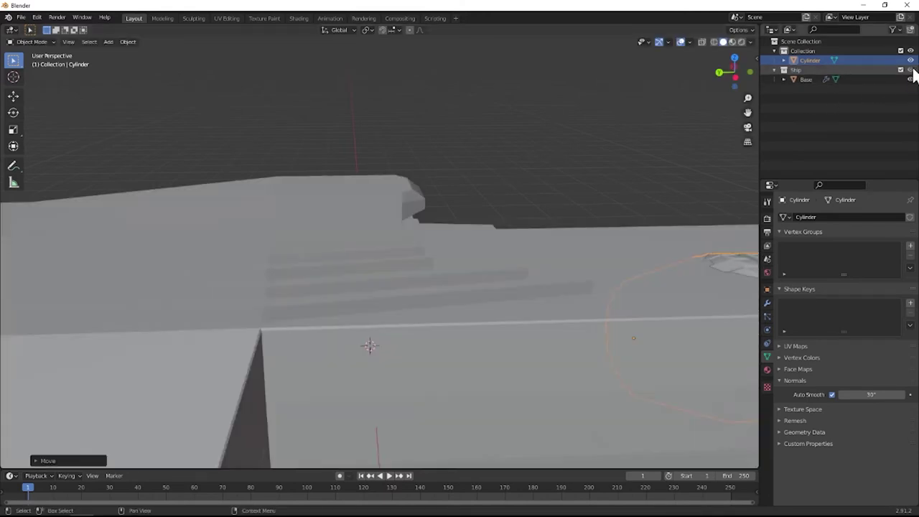
pyautogui.scroll(-5, 451, 266)
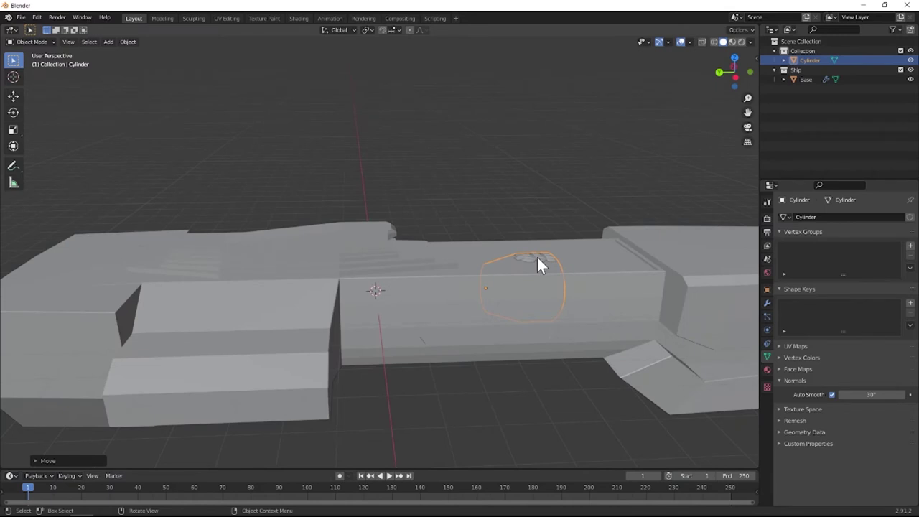
# Move the thruster along the Y axis until it sits outside the open rear end of the hull.
pyautogui.press('g')
pyautogui.press('y')
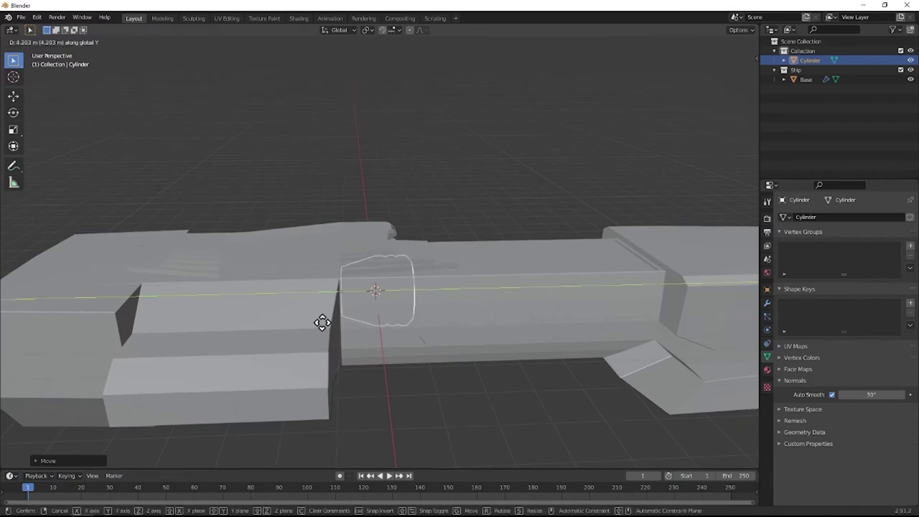
pyautogui.click(203, 338)
pyautogui.moveTo(204, 338); pyautogui.dragTo(515, 311, button='middle')
pyautogui.press('g')
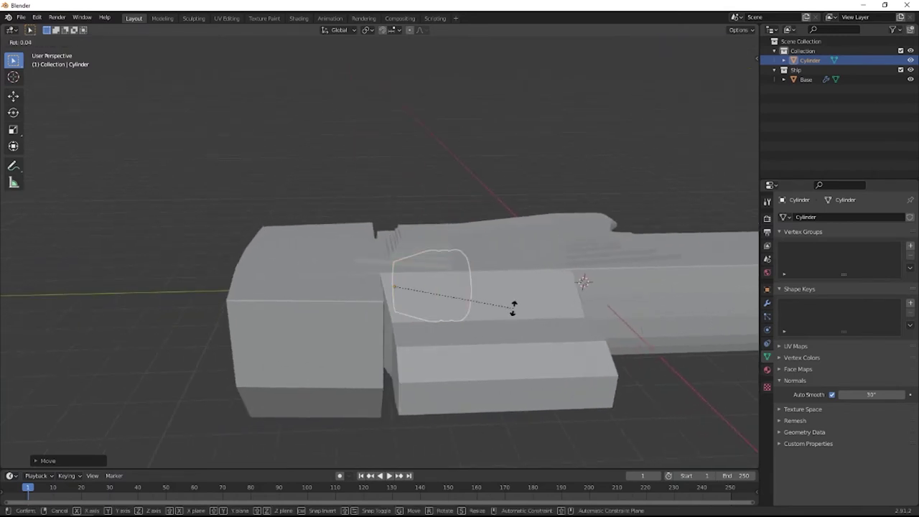
pyautogui.press('y')
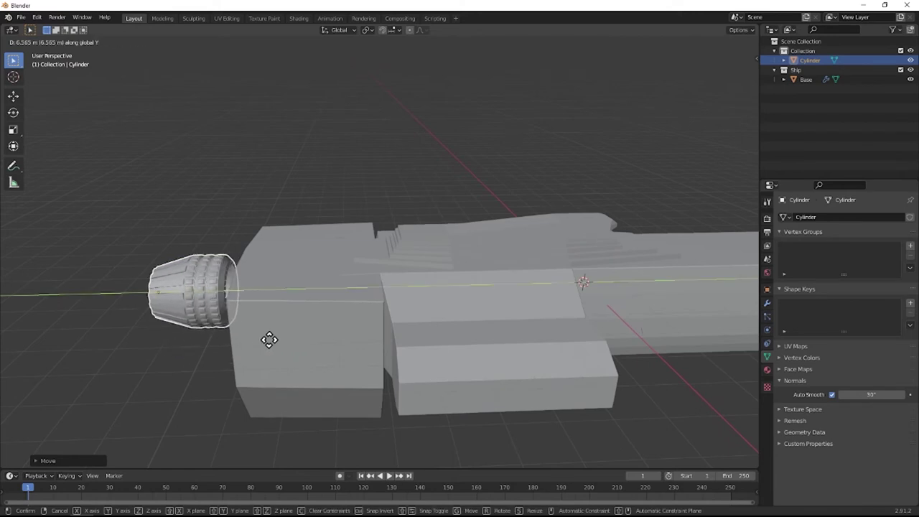
pyautogui.click(287, 341)
# Rotate the thruster 180° about the Z axis so its open end points away from the hull.
pyautogui.moveTo(300, 342); pyautogui.dragTo(341, 330, button='middle')
pyautogui.press('r')
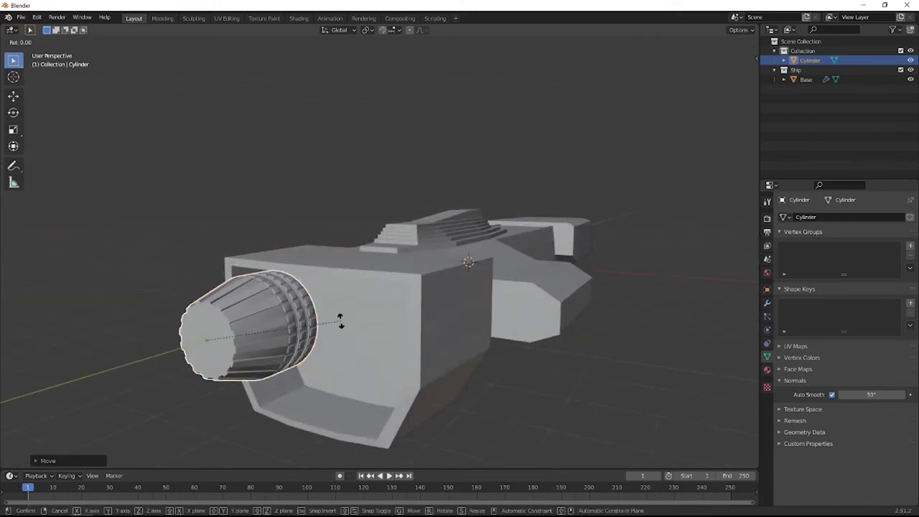
pyautogui.press('z')
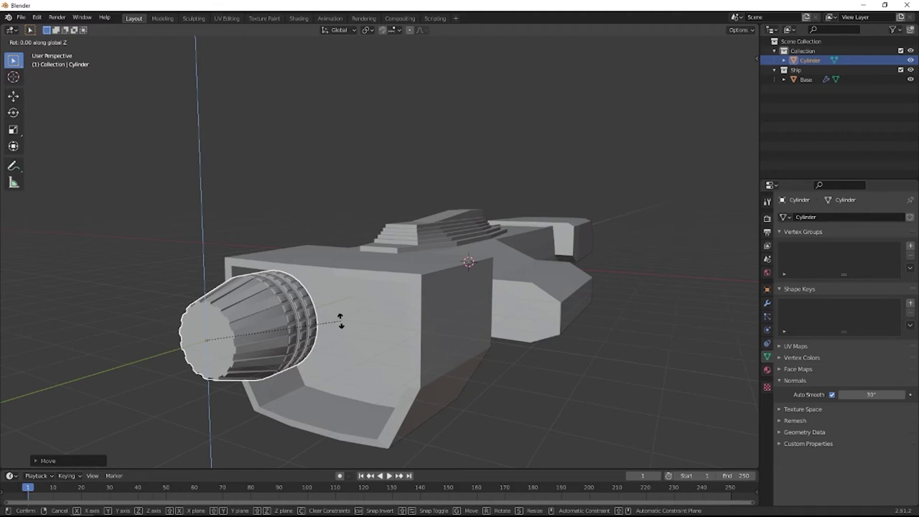
pyautogui.write('180')
pyautogui.press('Return')
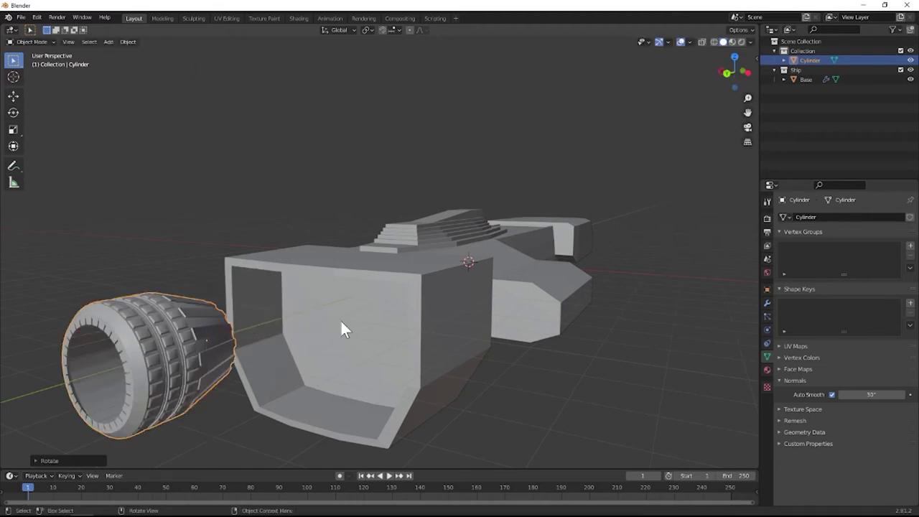
# Lower the thruster slightly along Z and move it along Y into the hull's rear opening.
pyautogui.press('g')
pyautogui.press('z')
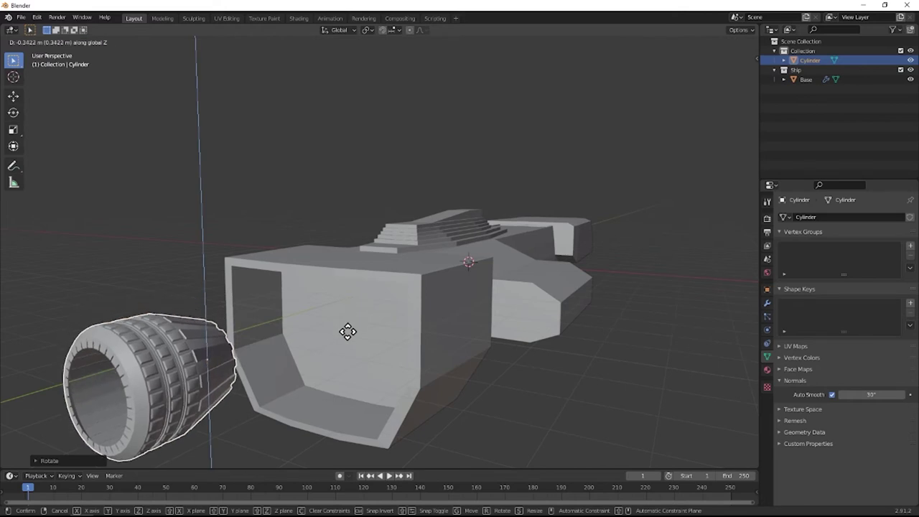
pyautogui.click(313, 341)
pyautogui.press('g')
pyautogui.press('y')
pyautogui.click(420, 290)
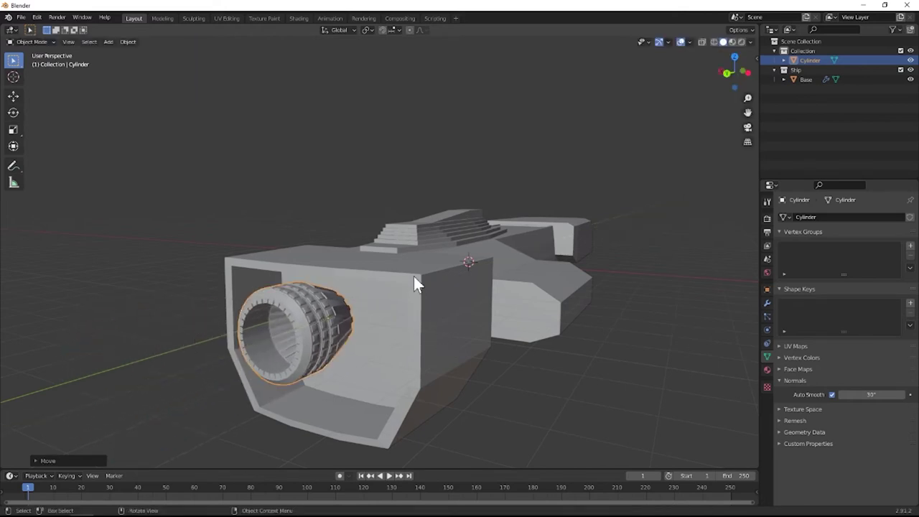
# Set the snap target to Face and try to move the thruster along Y toward the recessed rear wall.
pyautogui.click(393, 30)
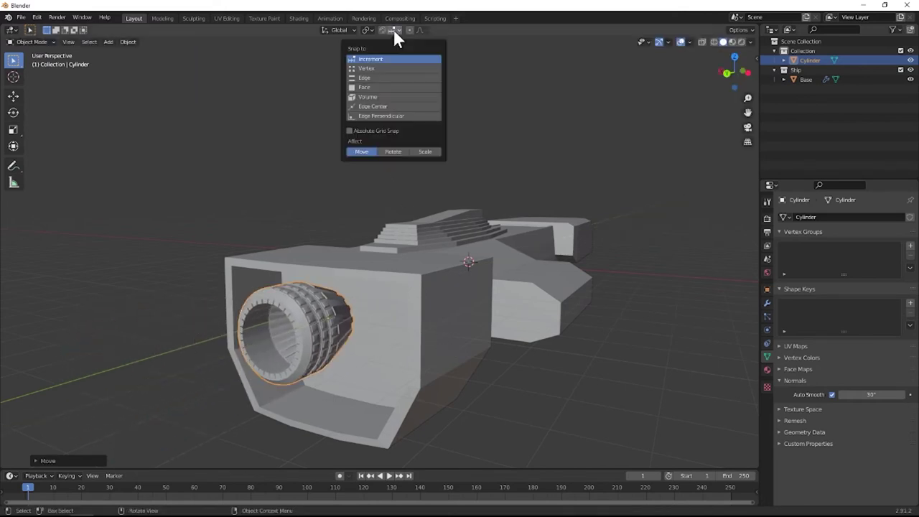
pyautogui.click(369, 87)
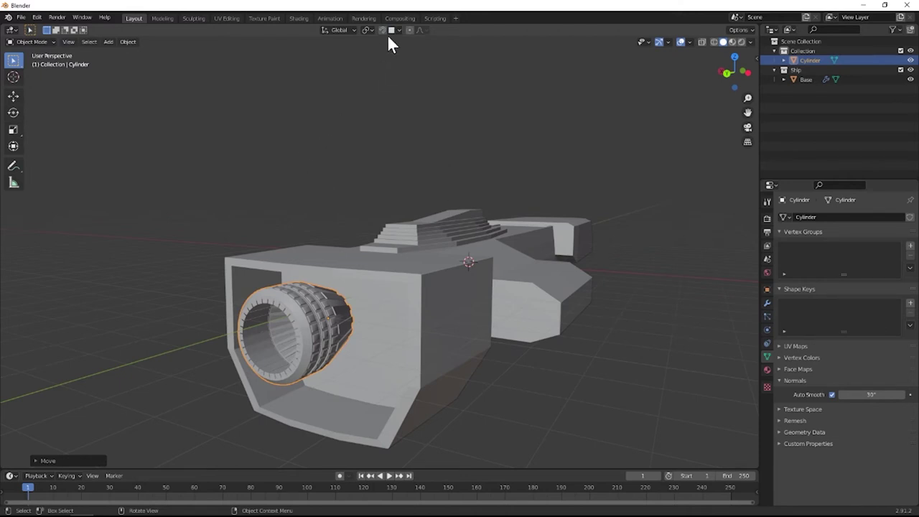
pyautogui.moveTo(313, 332); pyautogui.dragTo(331, 296, button='middle')
pyautogui.scroll(2, 377, 290)
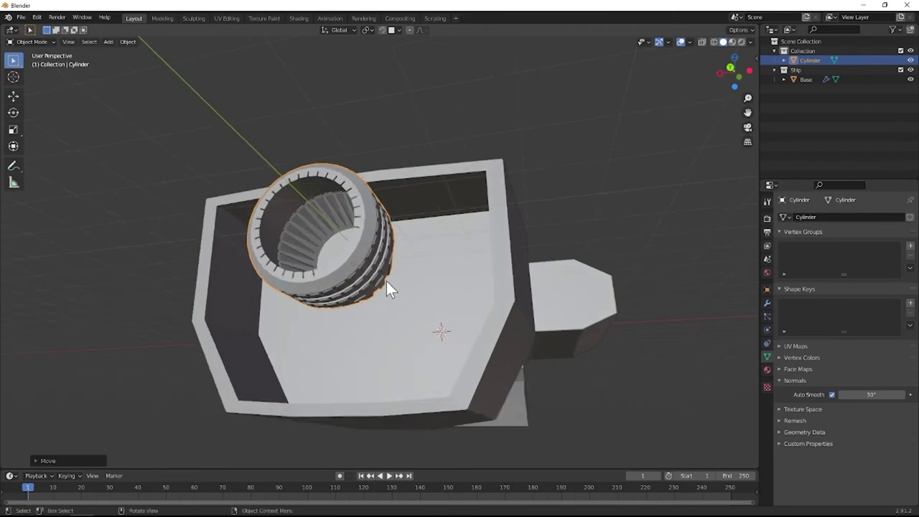
pyautogui.press('g')
pyautogui.press('y')
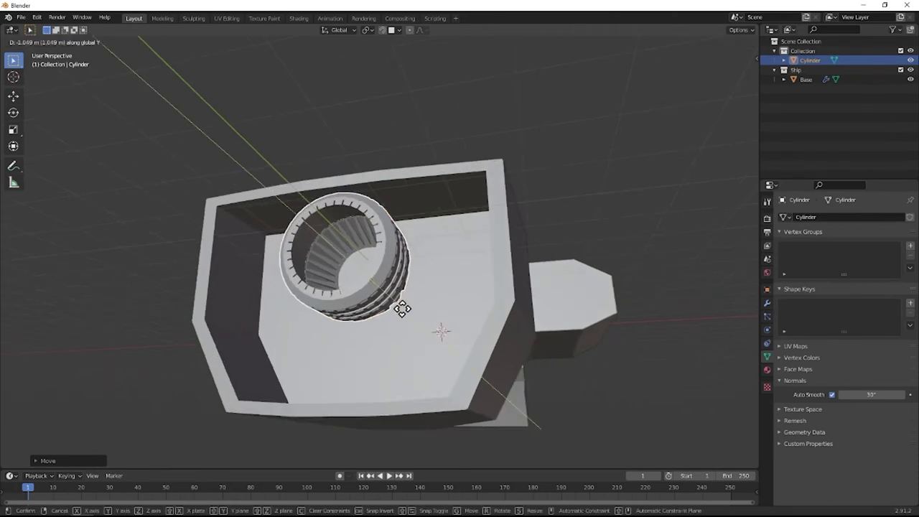
pyautogui.click(385, 280)
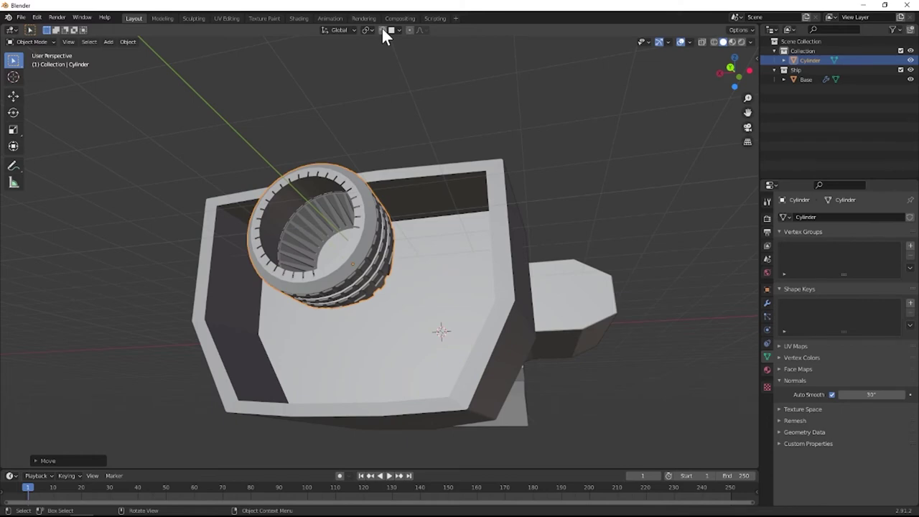
# Enable snapping and move the thruster along Y until its base meets the recessed rear wall of the hull.
pyautogui.press('g')
pyautogui.press('y')
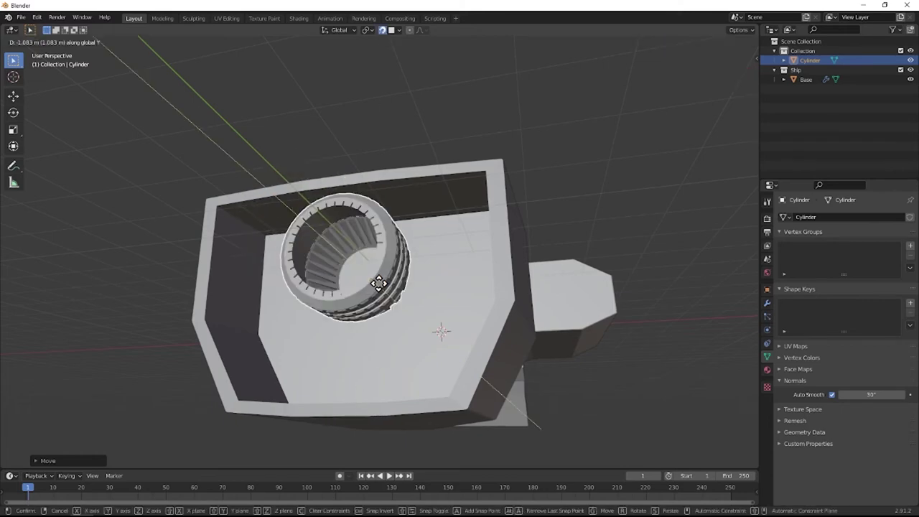
pyautogui.click(396, 304)
pyautogui.moveTo(324, 310); pyautogui.dragTo(352, 317, button='middle')
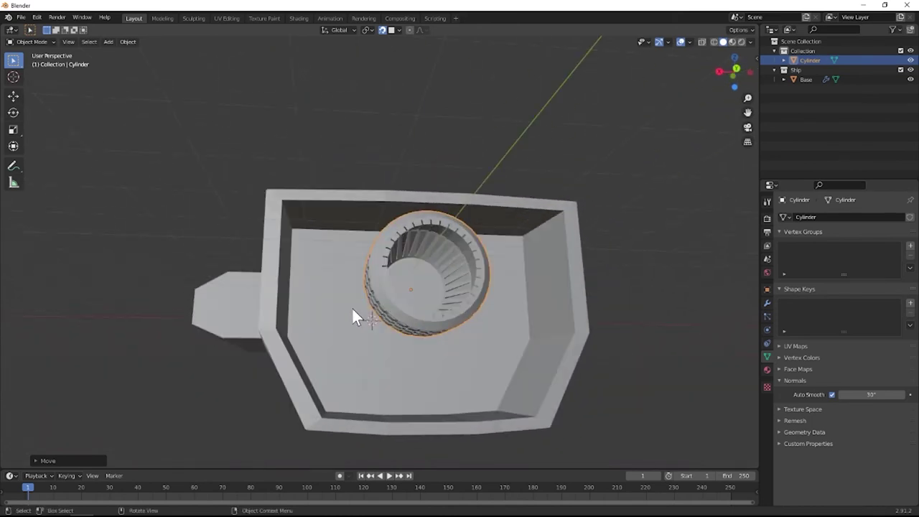
pyautogui.moveTo(417, 355); pyautogui.dragTo(425, 310, button='middle')
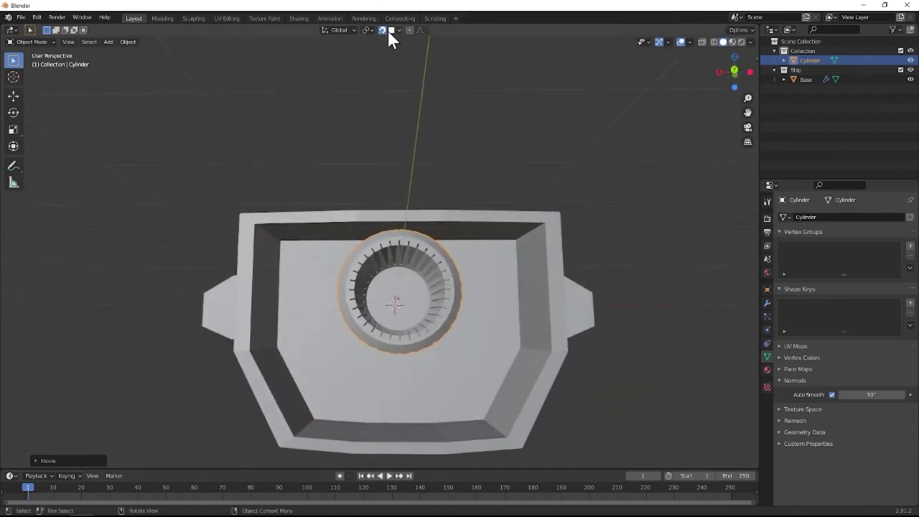
# Disable snapping and duplicate the thruster along the X axis, placing the copy beside the original.
pyautogui.moveTo(407, 256); pyautogui.dragTo(387, 279, button='middle')
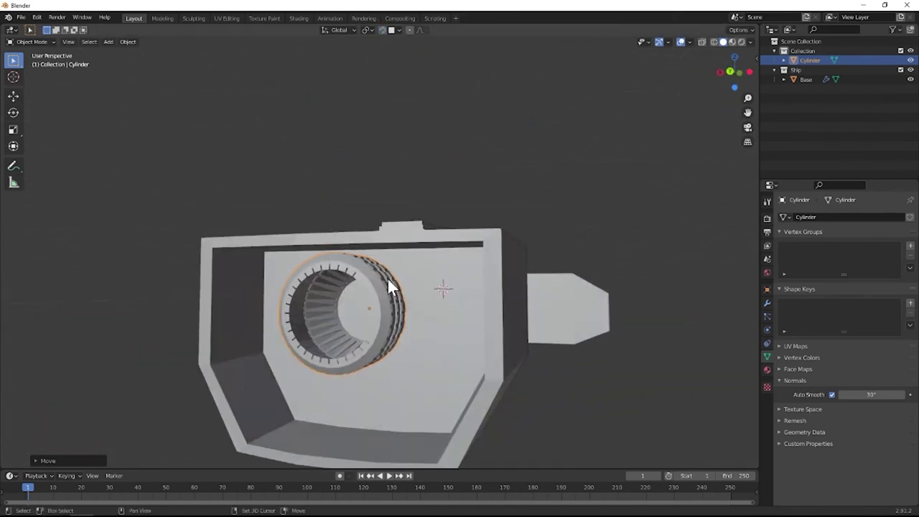
pyautogui.hotkey('shift', 'd')
pyautogui.press('x')
pyautogui.click(463, 281)
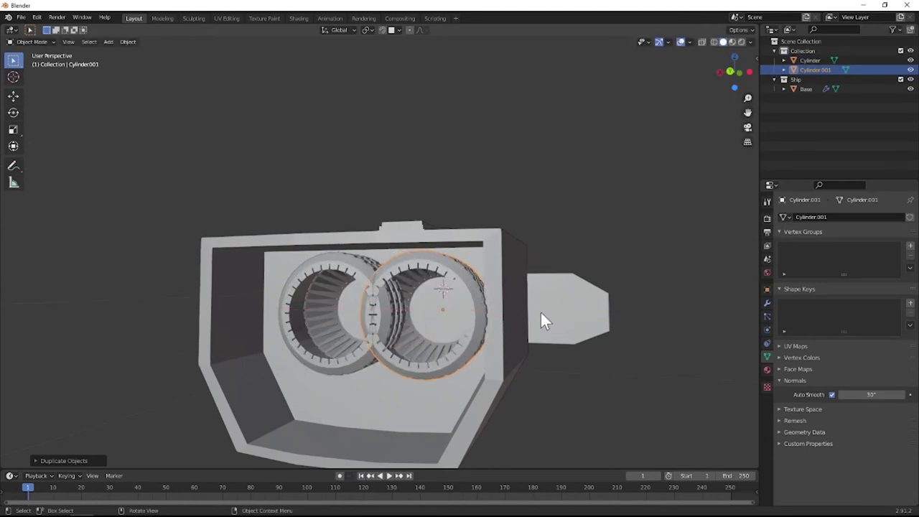
# Scale the duplicated thruster down uniformly to roughly half the size of the original.
pyautogui.press('s')
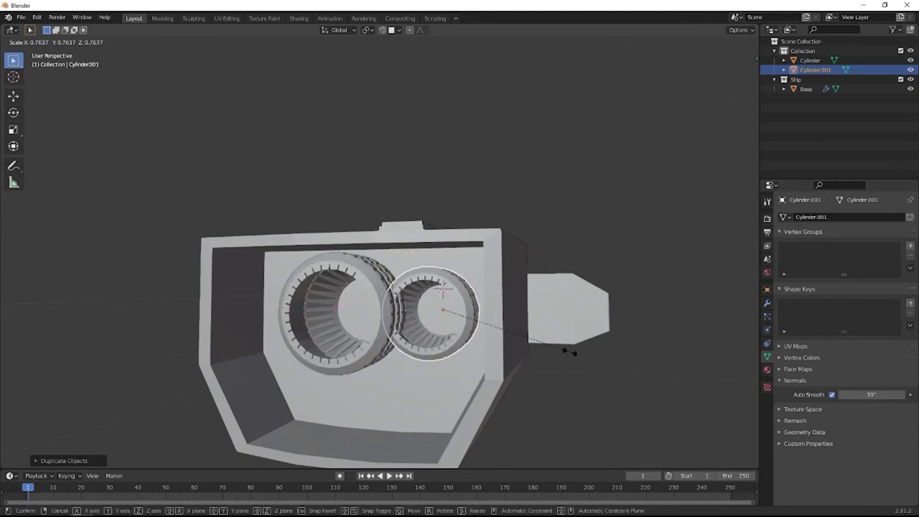
pyautogui.click(463, 323)
pyautogui.moveTo(463, 323)
pyautogui.mouseDown(button='middle')
pyautogui.moveTo(486, 307)
pyautogui.moveTo(492, 258)
pyautogui.moveTo(470, 278)
pyautogui.moveTo(473, 313)
pyautogui.moveTo(467, 308)
pyautogui.mouseUp(button='middle')
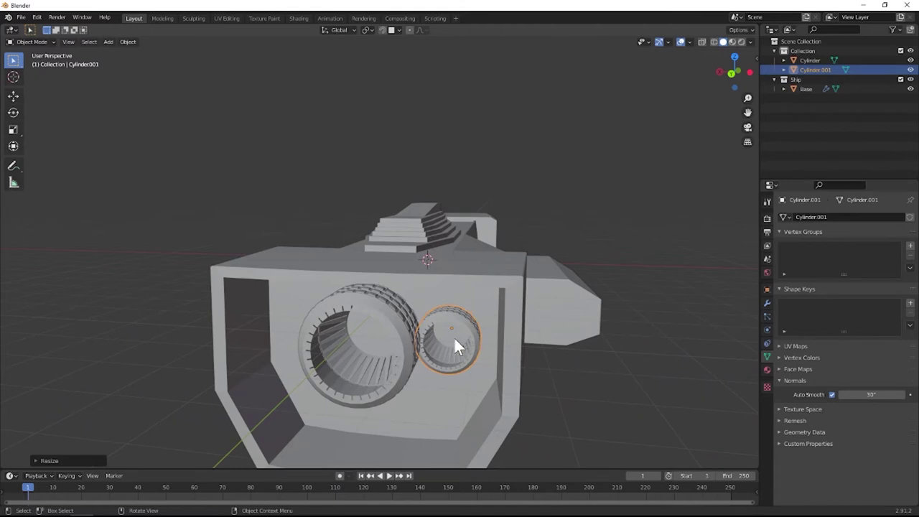
# Raise the small thruster along Z to about 0.03 m and shift it sideways to about X -1.76 m.
pyautogui.press('g')
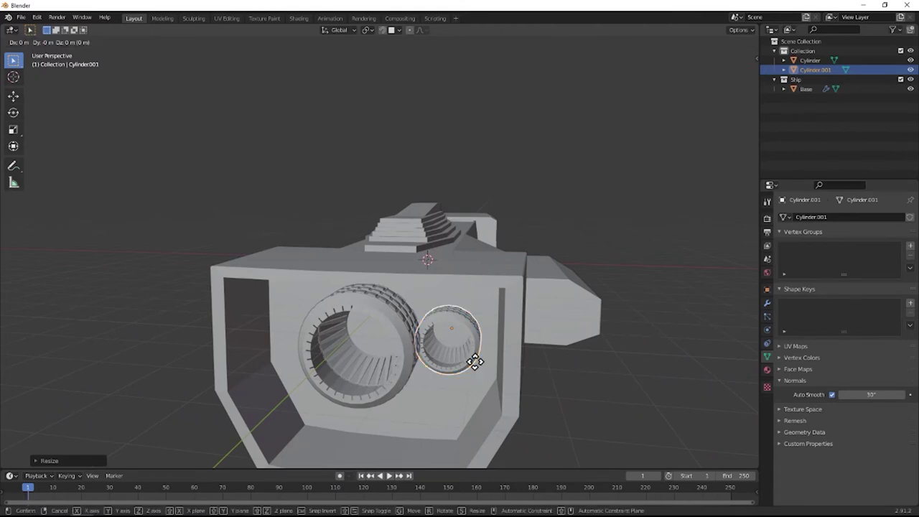
pyautogui.press('z')
pyautogui.click(474, 343)
pyautogui.press('g')
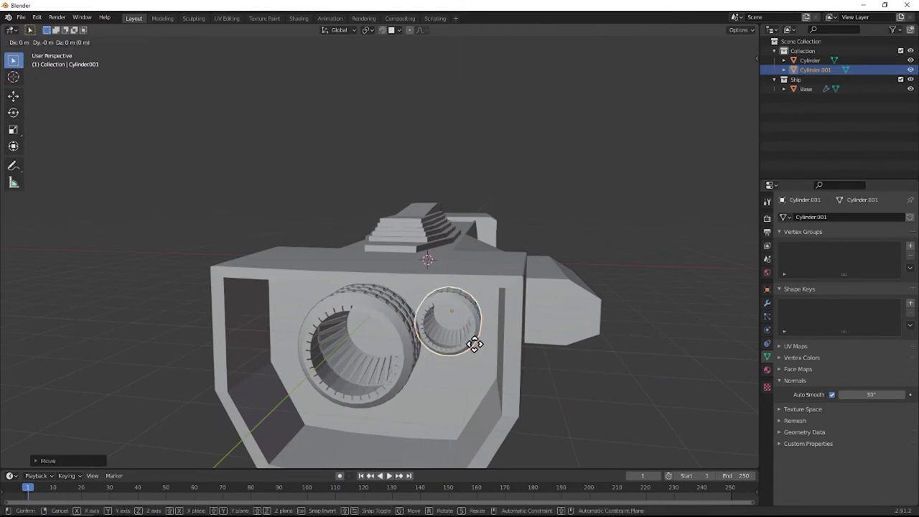
pyautogui.click(488, 343)
# Duplicate the small thruster in place and set the copy's X location to 1.7615 m, mirroring it across the large thruster.
pyautogui.moveTo(488, 343)
pyautogui.mouseDown(button='middle')
pyautogui.moveTo(507, 323)
pyautogui.moveTo(501, 317)
pyautogui.moveTo(501, 337)
pyautogui.mouseUp(button='middle')
pyautogui.hotkey('shift', 'd')
pyautogui.rightClick(502, 338)
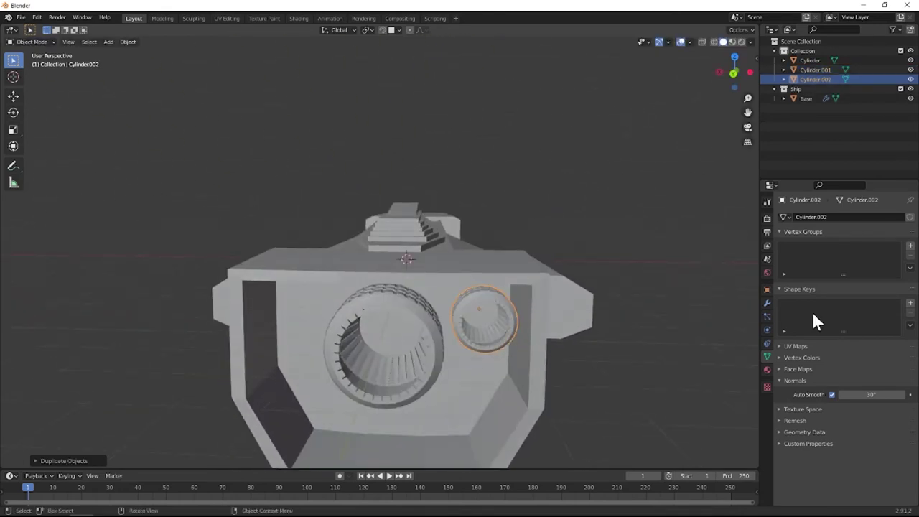
pyautogui.click(766, 289)
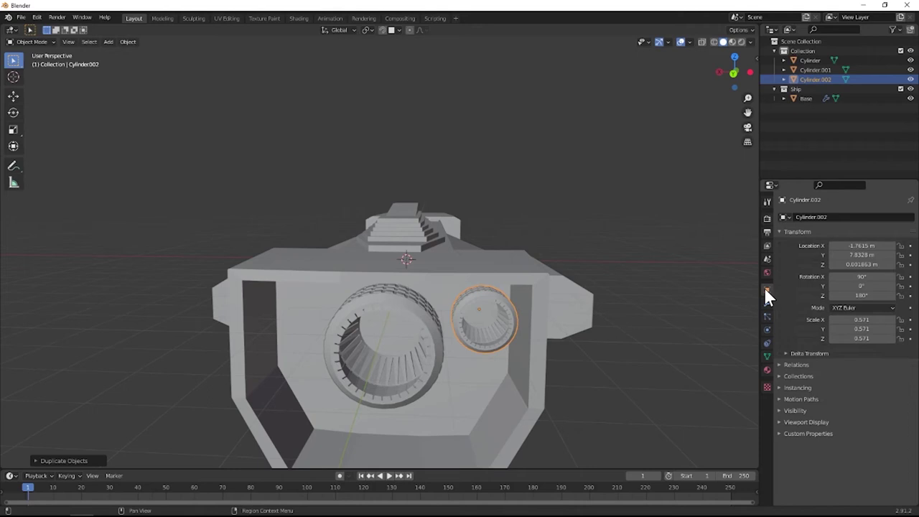
pyautogui.click(846, 246)
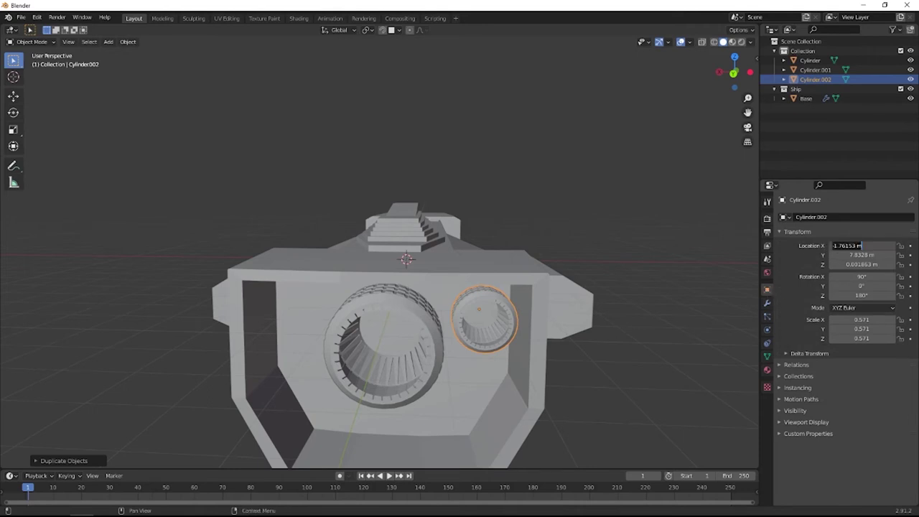
pyautogui.press('Home')
pyautogui.press('Delete')
pyautogui.press('Return')
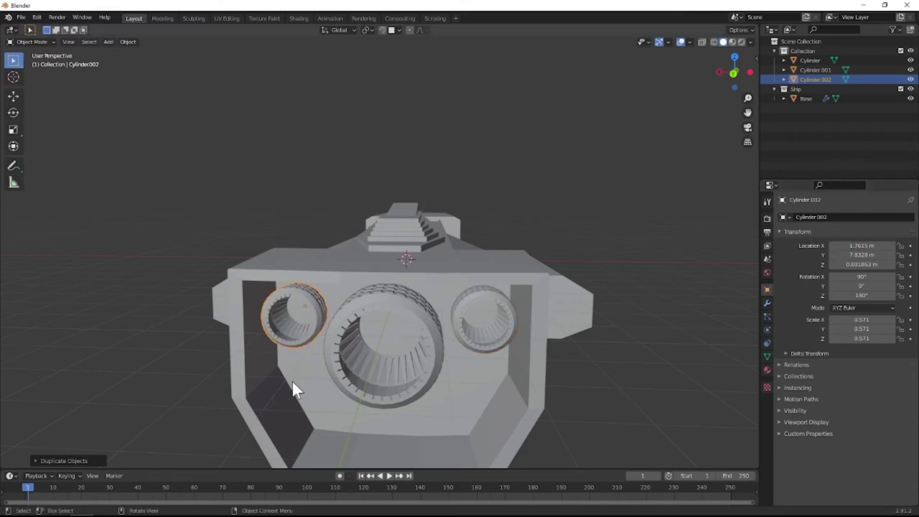
# Duplicate both small side thrusters together and move the copies about 1.17 m down along Z.
pyautogui.scroll(-4, 301, 373)
pyautogui.moveTo(312, 361); pyautogui.dragTo(337, 316, button='middle')
pyautogui.scroll(2, 373, 294)
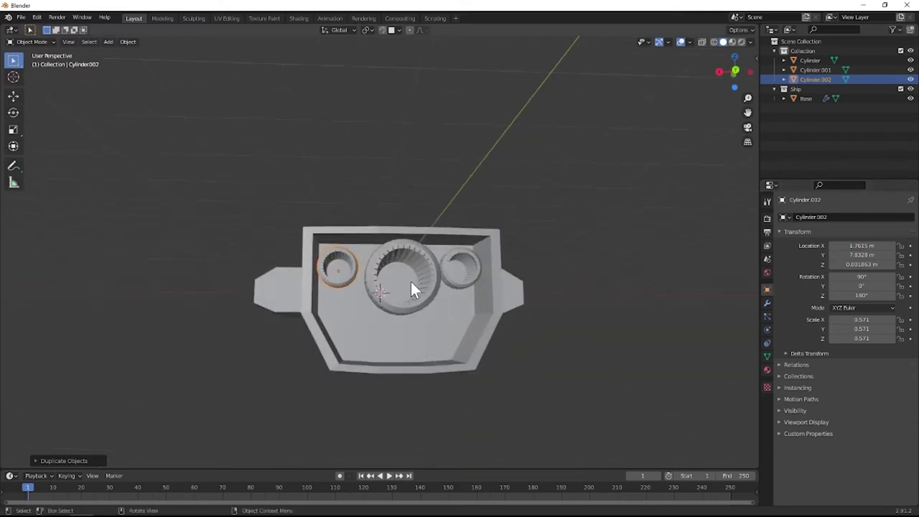
pyautogui.keyDown('shift'); pyautogui.click(451, 276); pyautogui.keyUp('shift')
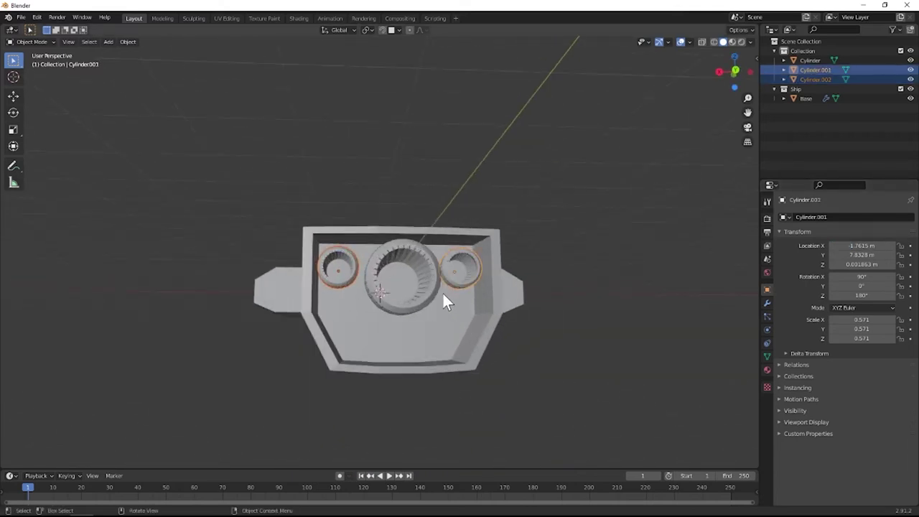
pyautogui.scroll(3, 442, 291)
pyautogui.hotkey('shift', 'd')
pyautogui.press('z')
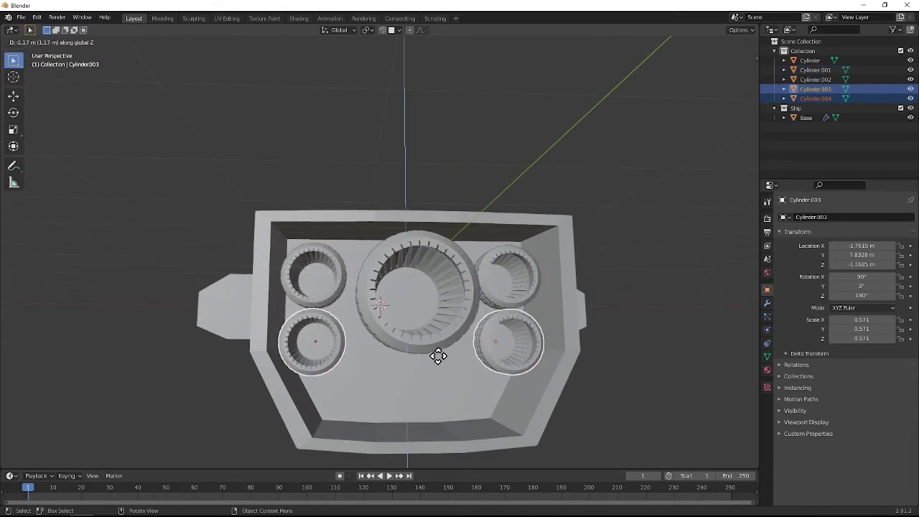
pyautogui.click(437, 355)
# Duplicate the large central thruster straight down along Z to about Z -1.74 m.
pyautogui.moveTo(437, 355)
pyautogui.mouseDown(button='middle')
pyautogui.moveTo(442, 312)
pyautogui.moveTo(437, 337)
pyautogui.moveTo(446, 341)
pyautogui.mouseUp(button='middle')
pyautogui.click(393, 297)
pyautogui.moveTo(393, 296); pyautogui.dragTo(430, 302, button='middle')
pyautogui.hotkey('shift', 'd')
pyautogui.press('z')
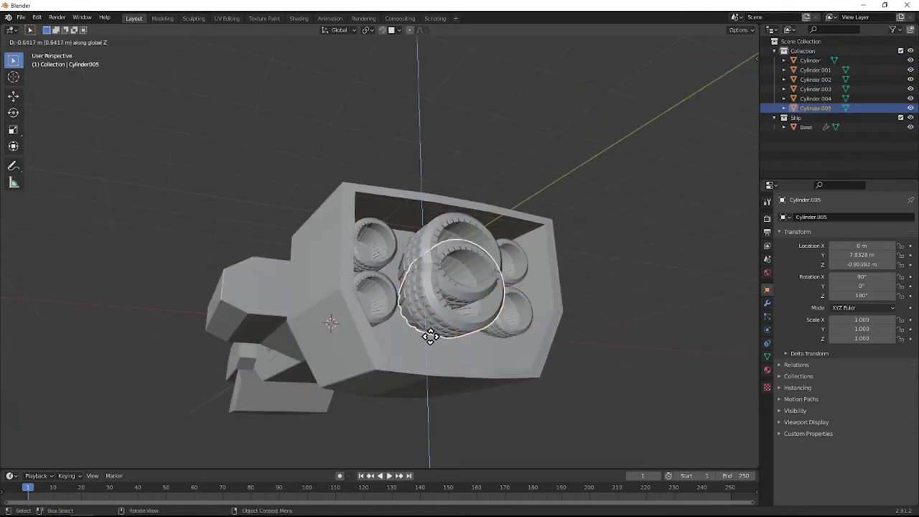
pyautogui.click(428, 366)
# Scale the lower central thruster copy to about 0.604 and lower it along Z to clear the large thruster.
pyautogui.press('s')
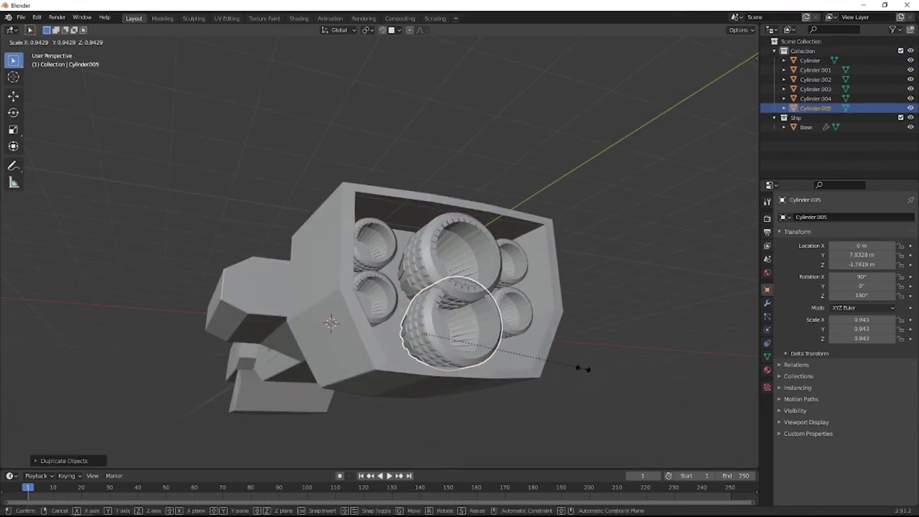
pyautogui.click(525, 361)
pyautogui.press('g')
pyautogui.press('z')
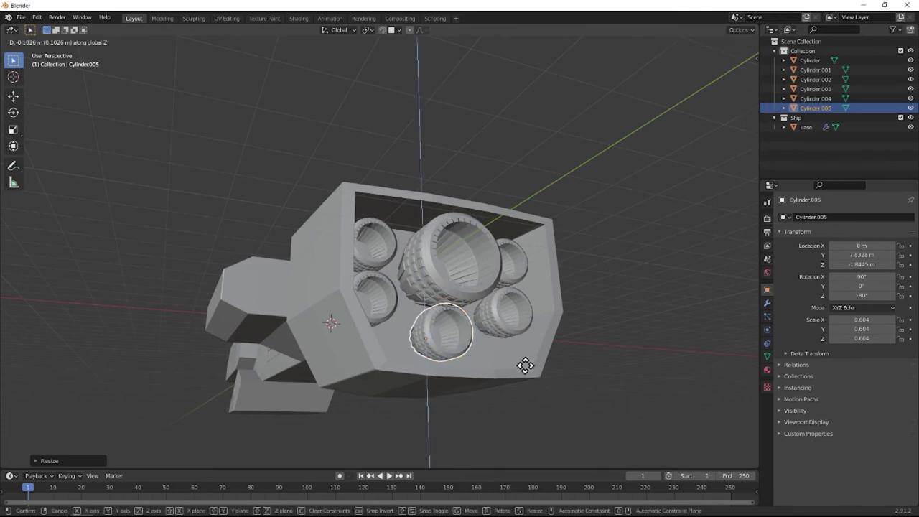
pyautogui.click(524, 367)
pyautogui.moveTo(524, 366); pyautogui.dragTo(445, 342, button='middle')
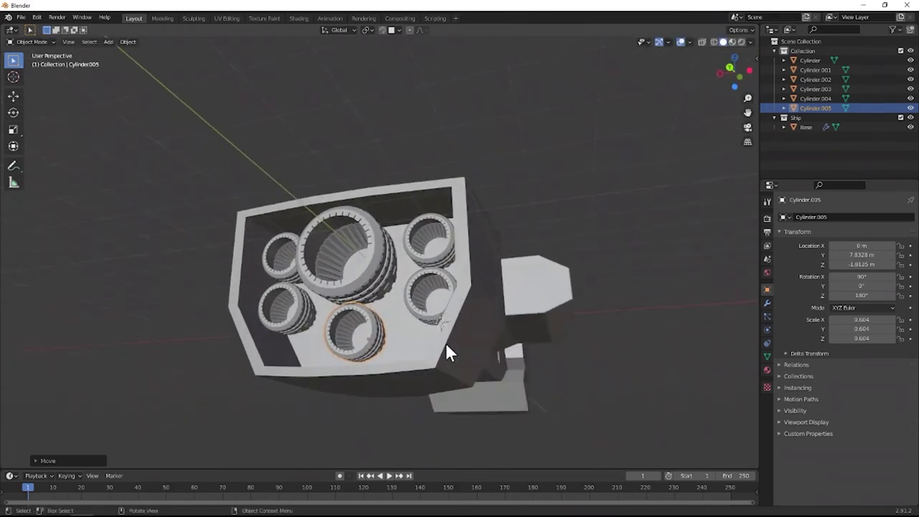
pyautogui.press('g')
pyautogui.press('z')
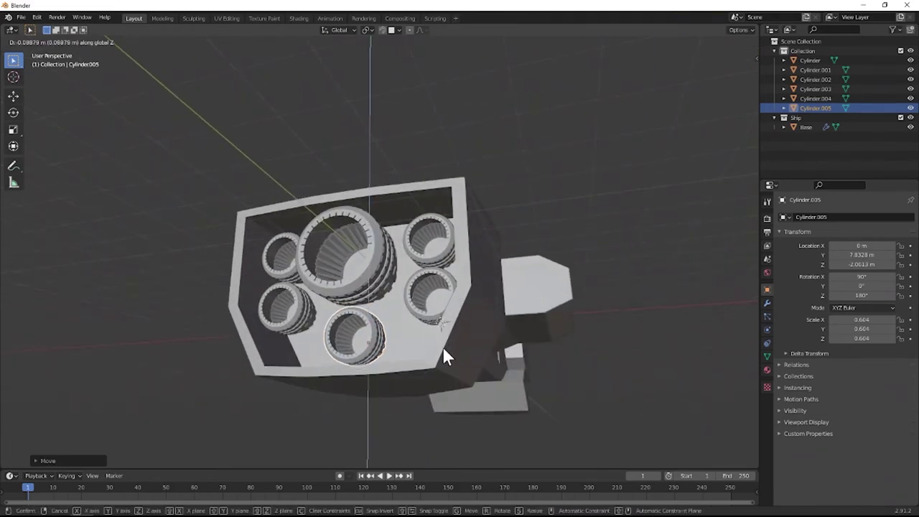
pyautogui.click(452, 341)
# In the hull's Edit Mode, dissolve the column of faces on the side pod's outer flat section into one upper and one lower face.
pyautogui.moveTo(471, 334); pyautogui.dragTo(435, 308, button='middle')
pyautogui.scroll(3, 373, 363)
pyautogui.click(366, 343)
pyautogui.scroll(2, 381, 351)
pyautogui.press('Tab')
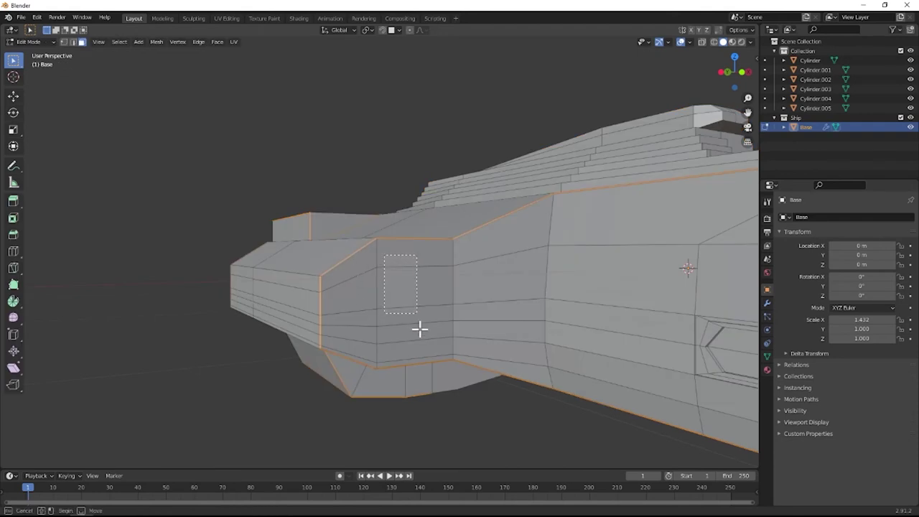
pyautogui.click(404, 298)
pyautogui.scroll(2, 412, 287)
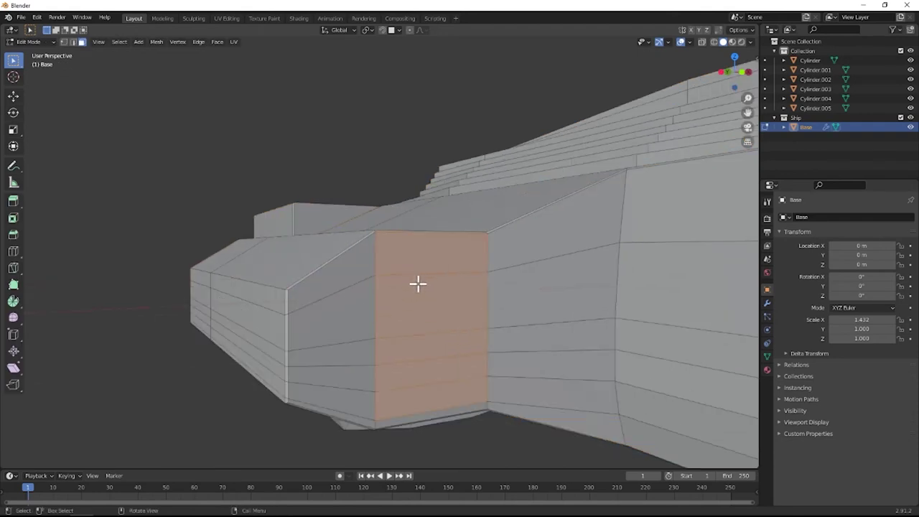
pyautogui.keyDown('ctrl'); pyautogui.hscroll(3, 412, 281); pyautogui.keyUp('ctrl')
pyautogui.keyDown('shift'); pyautogui.click(291, 391); pyautogui.keyUp('shift')
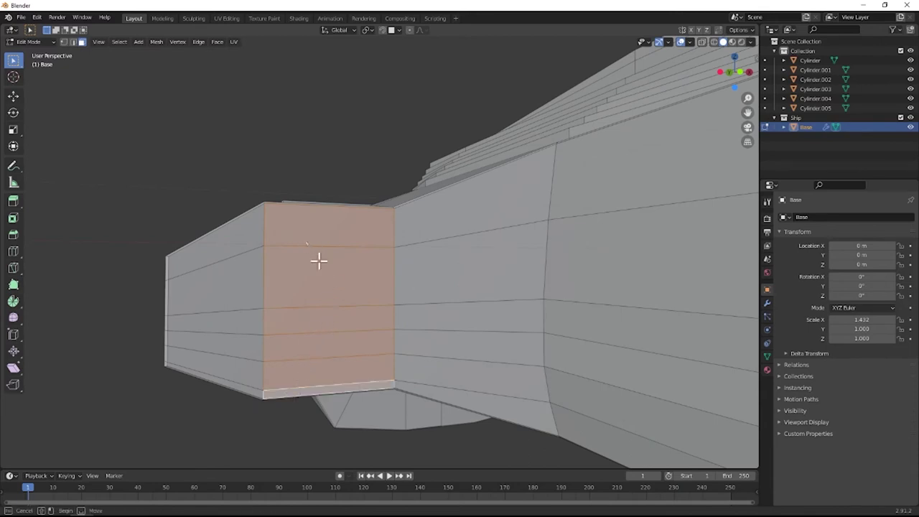
pyautogui.keyDown('ctrl'); pyautogui.click(334, 304); pyautogui.keyUp('ctrl')
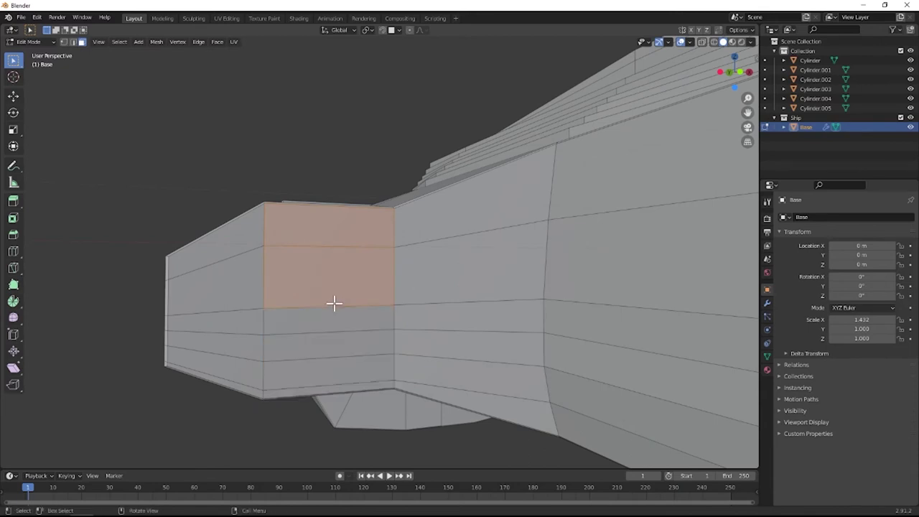
pyautogui.keyDown('alt'); pyautogui.click(323, 385); pyautogui.keyUp('alt')
pyautogui.hotkey('ctrl', 'x')
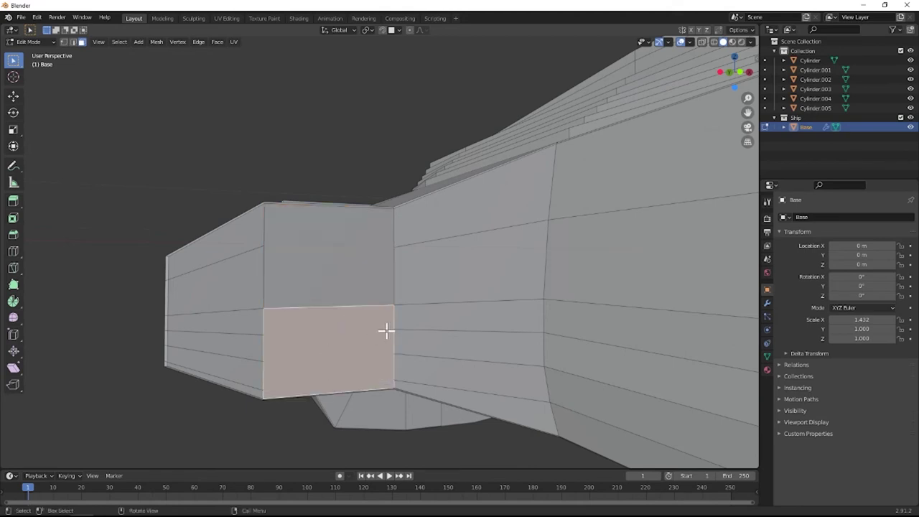
# Inset the upper and lower merged faces individually by about 0.035 and subdivide the inset faces.
pyautogui.keyDown('shift'); pyautogui.click(340, 284); pyautogui.keyUp('shift')
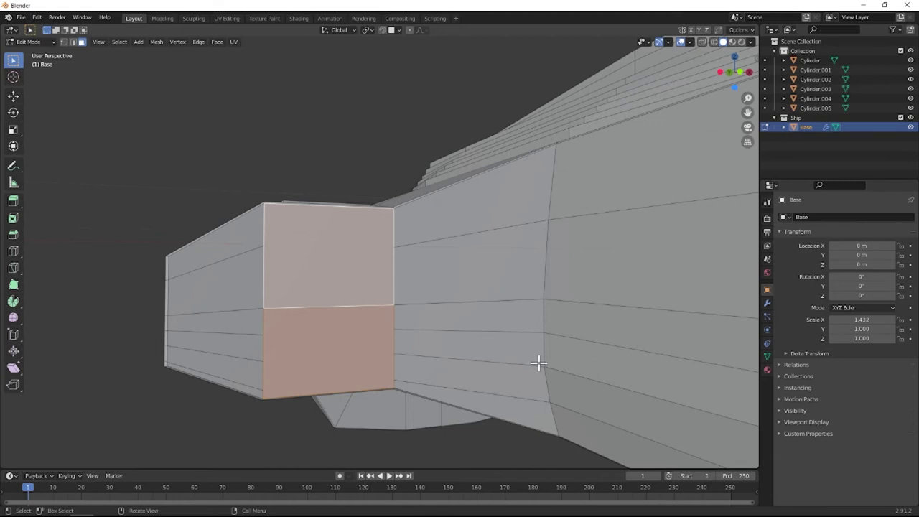
pyautogui.press('i')
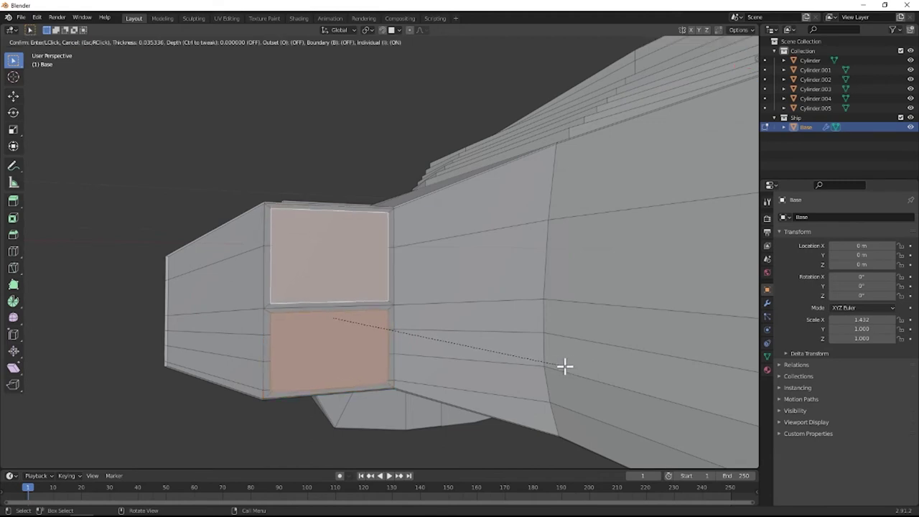
pyautogui.click(565, 366)
pyautogui.rightClick(331, 281)
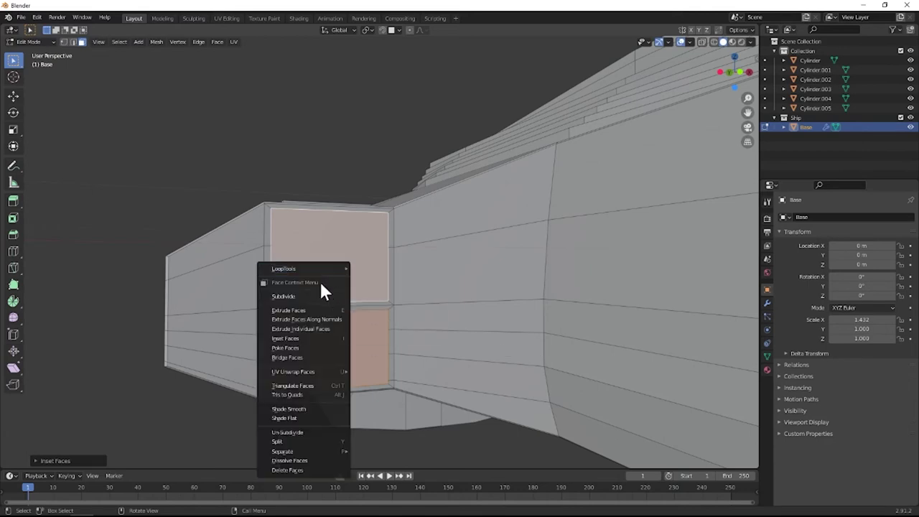
pyautogui.click(307, 295)
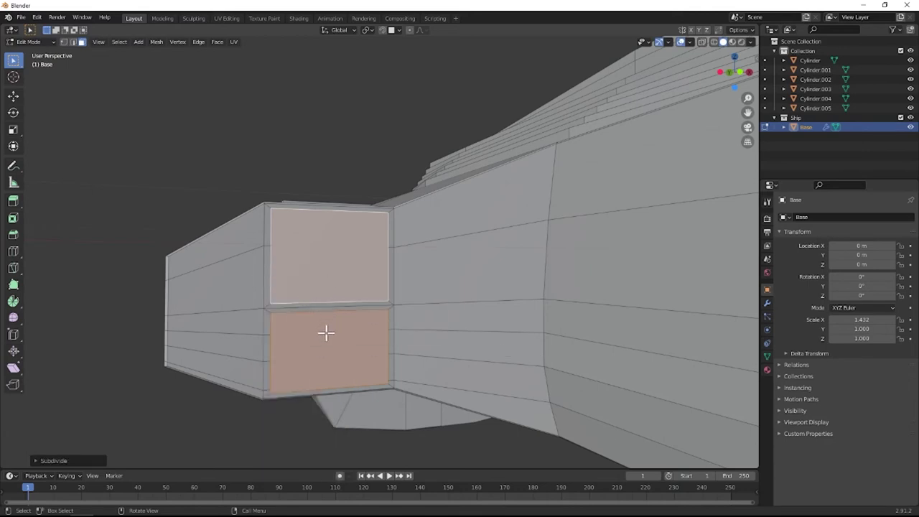
# Select the intermediate vertices along the borders of both inset panels, leaving their corners, and apply Dissolve Vertices.
pyautogui.press('1')
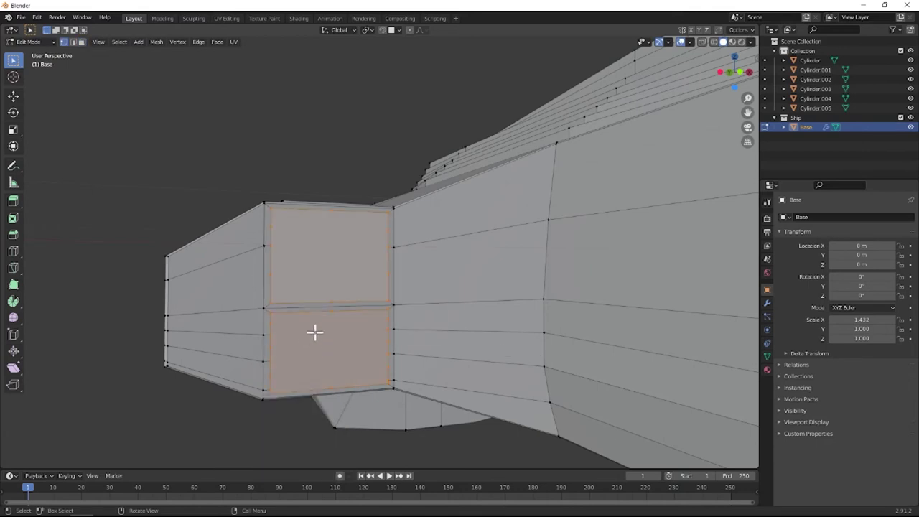
pyautogui.click(271, 325)
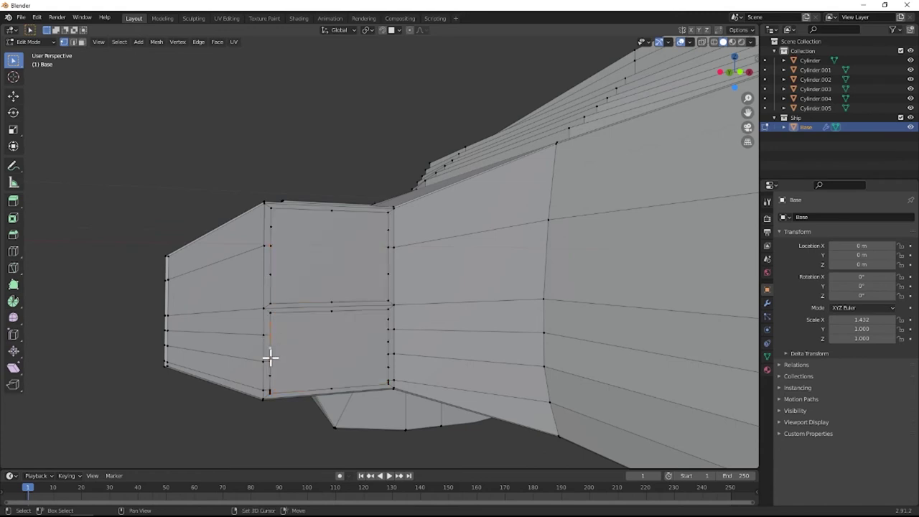
pyautogui.scroll(2, 269, 385)
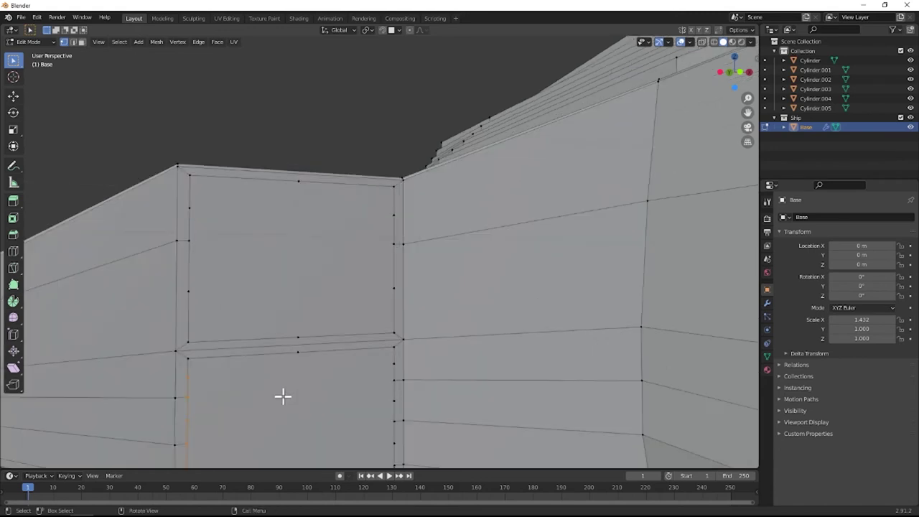
pyautogui.moveTo(283, 396); pyautogui.dragTo(273, 250, button='middle')
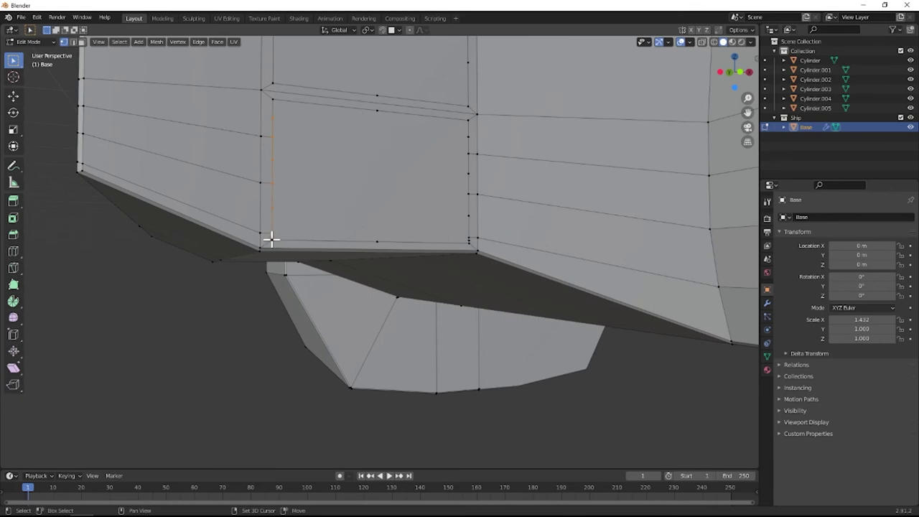
pyautogui.keyDown('shift'); pyautogui.click(367, 240); pyautogui.keyUp('shift')
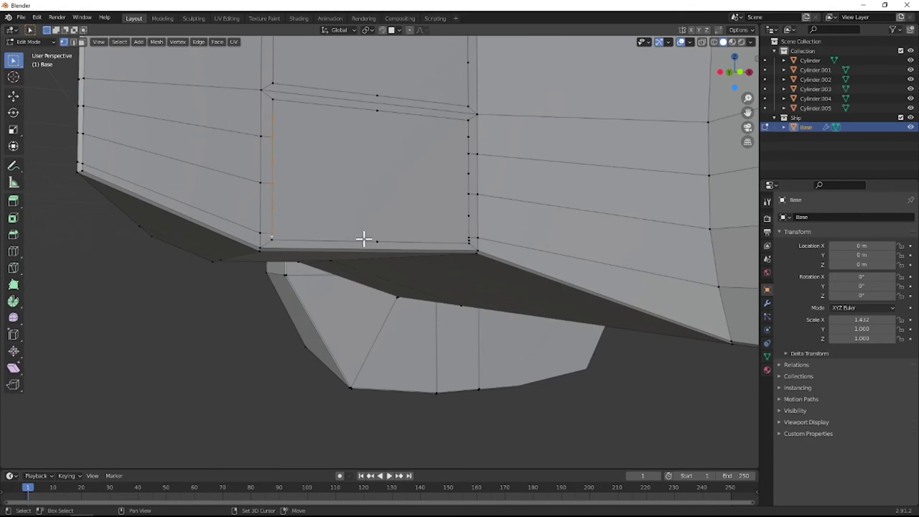
pyautogui.keyDown('shift'); pyautogui.click(467, 237); pyautogui.keyUp('shift')
pyautogui.keyDown('shift'); pyautogui.click(467, 193); pyautogui.keyUp('shift')
pyautogui.keyDown('shift'); pyautogui.click(467, 154); pyautogui.keyUp('shift')
pyautogui.moveTo(379, 107); pyautogui.dragTo(400, 267, button='middle')
pyautogui.keyDown('shift'); pyautogui.click(453, 329); pyautogui.keyUp('shift')
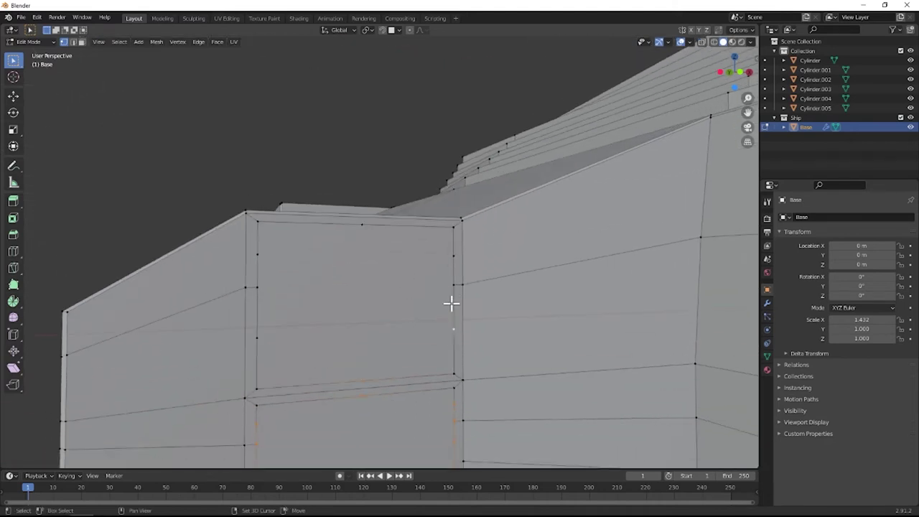
pyautogui.keyDown('shift'); pyautogui.click(452, 256); pyautogui.keyUp('shift')
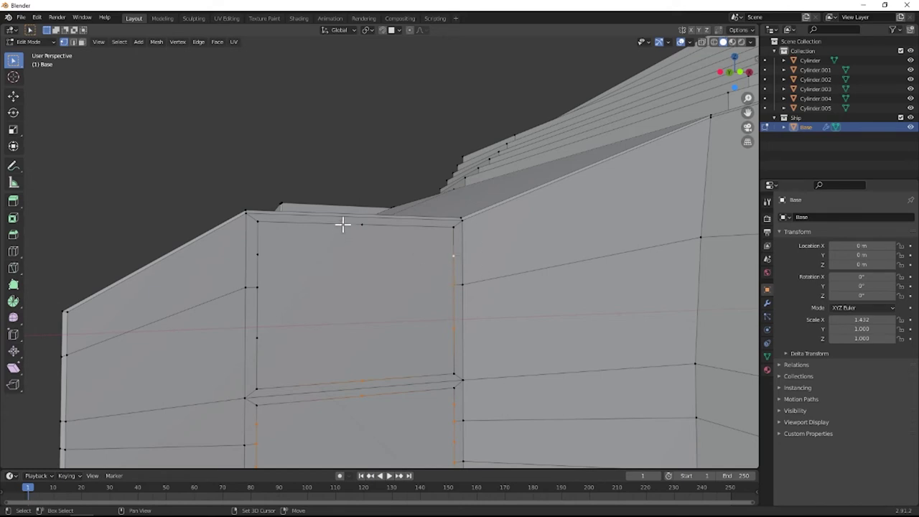
pyautogui.keyDown('shift'); pyautogui.click(255, 302); pyautogui.keyUp('shift')
pyautogui.keyDown('shift'); pyautogui.click(258, 338); pyautogui.keyUp('shift')
pyautogui.press('F3')
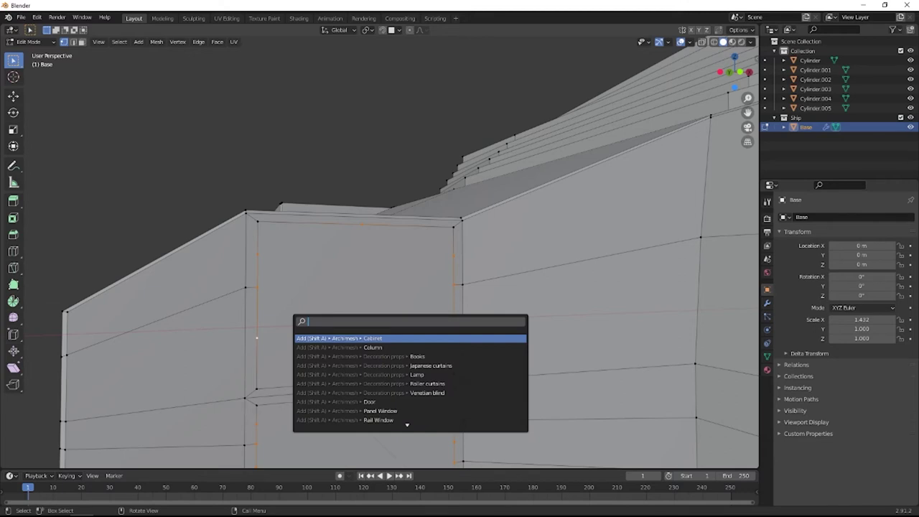
pyautogui.write('dissolv')
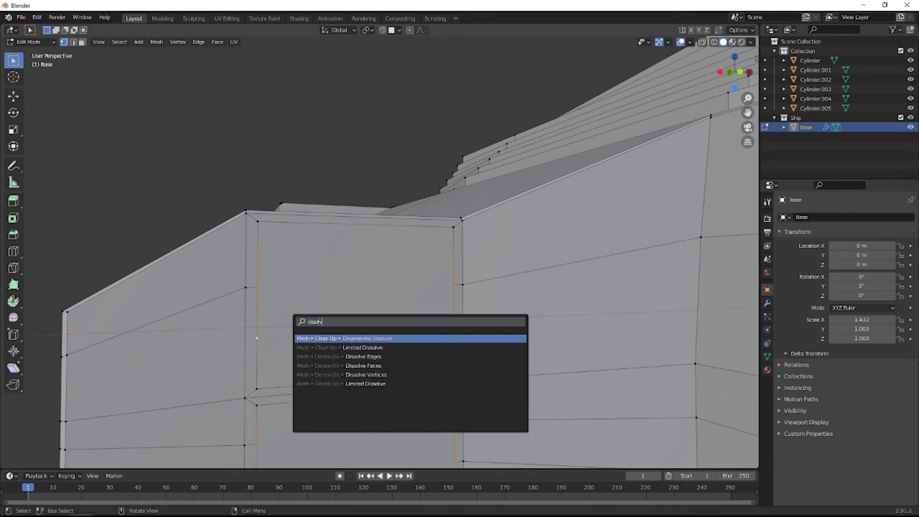
pyautogui.write('e')
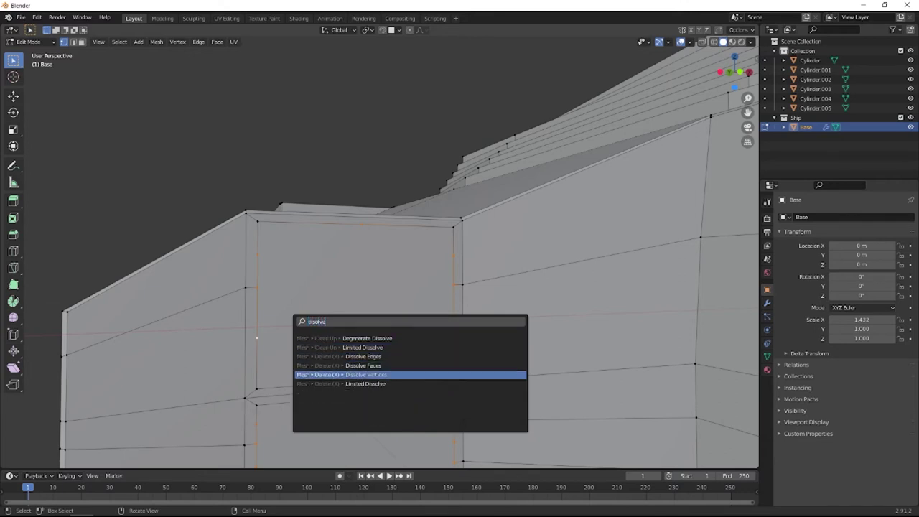
pyautogui.click(387, 374)
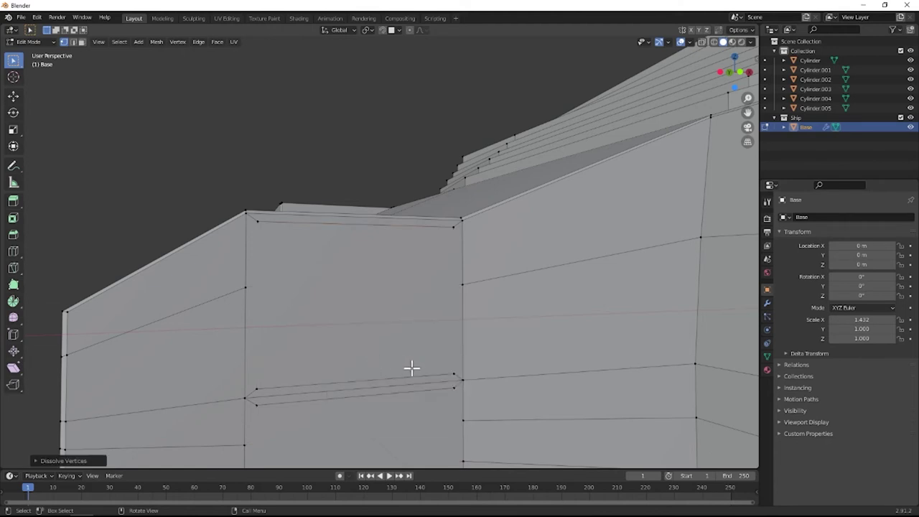
# Connect the corner vertices of the upper and lower inset panels with edges along the missing vertical sides.
pyautogui.keyDown('shift'); pyautogui.click(450, 367); pyautogui.keyUp('shift')
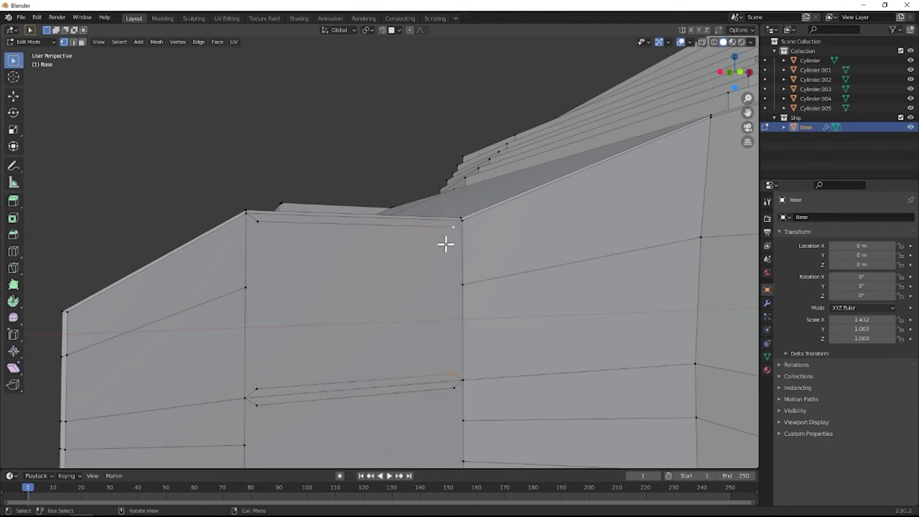
pyautogui.click(258, 222)
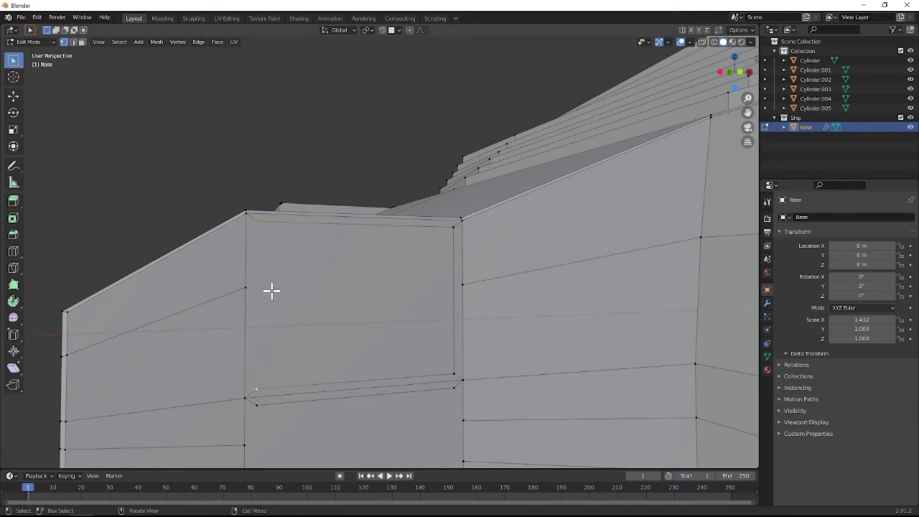
pyautogui.moveTo(273, 375); pyautogui.dragTo(320, 315, button='middle')
pyautogui.scroll(-6, 281, 290)
pyautogui.scroll(4, 279, 298)
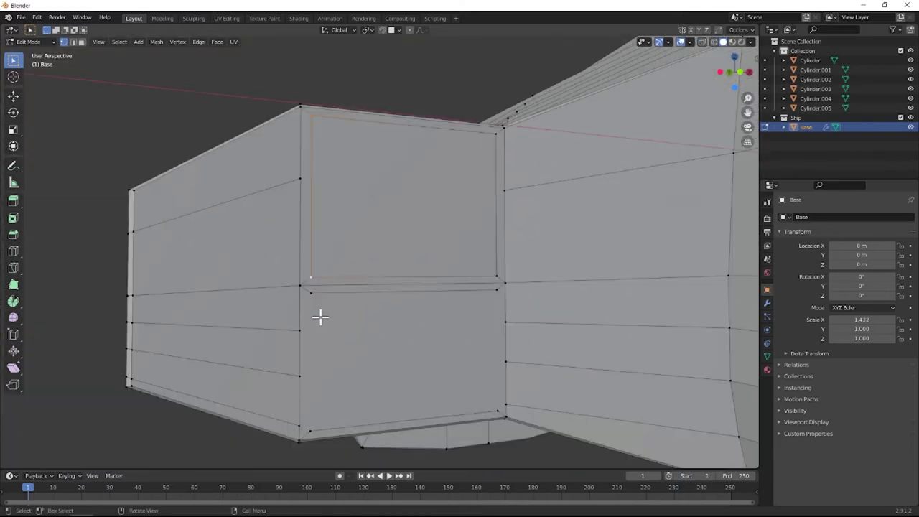
pyautogui.keyDown('ctrl'); pyautogui.rightClick(317, 425); pyautogui.keyUp('ctrl')
pyautogui.keyDown('ctrl'); pyautogui.rightClick(496, 411); pyautogui.keyUp('ctrl')
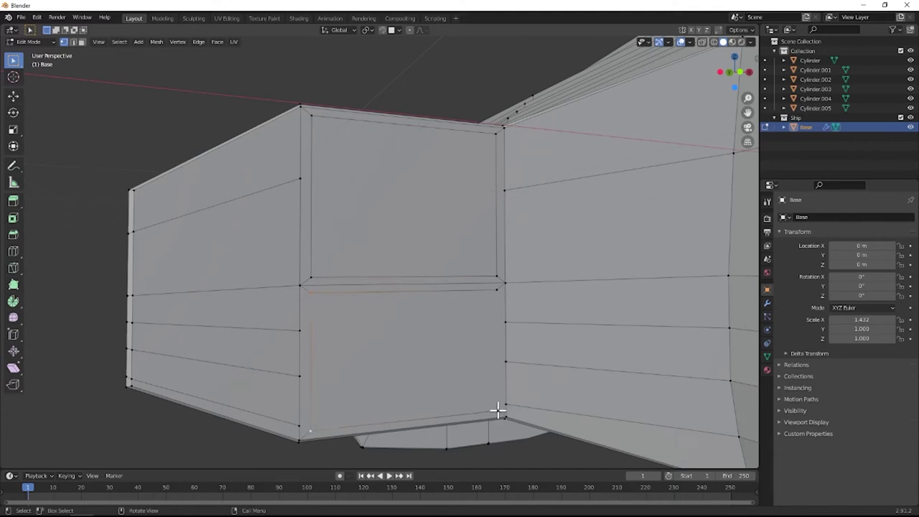
pyautogui.keyDown('ctrl'); pyautogui.click(496, 290); pyautogui.keyUp('ctrl')
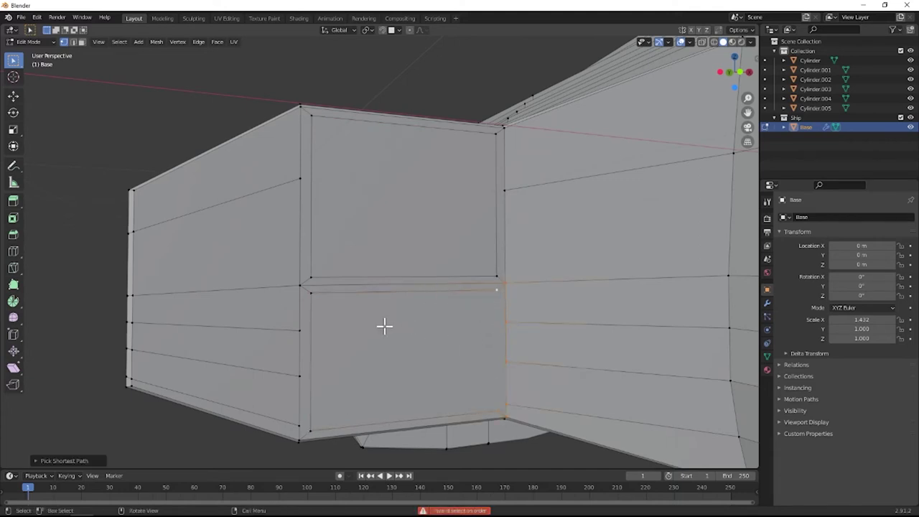
pyautogui.hotkey('ctrl', 'z')
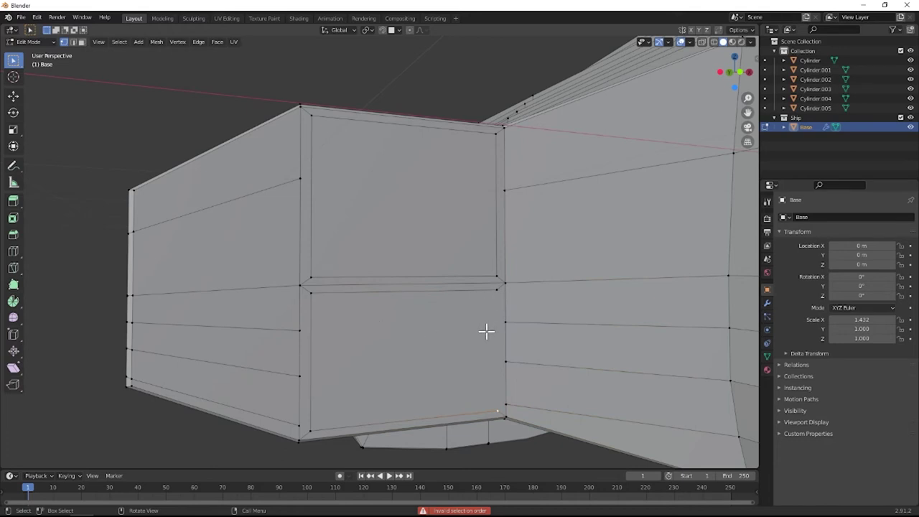
pyautogui.click(491, 295)
pyautogui.keyDown('ctrl'); pyautogui.click(491, 407); pyautogui.keyUp('ctrl')
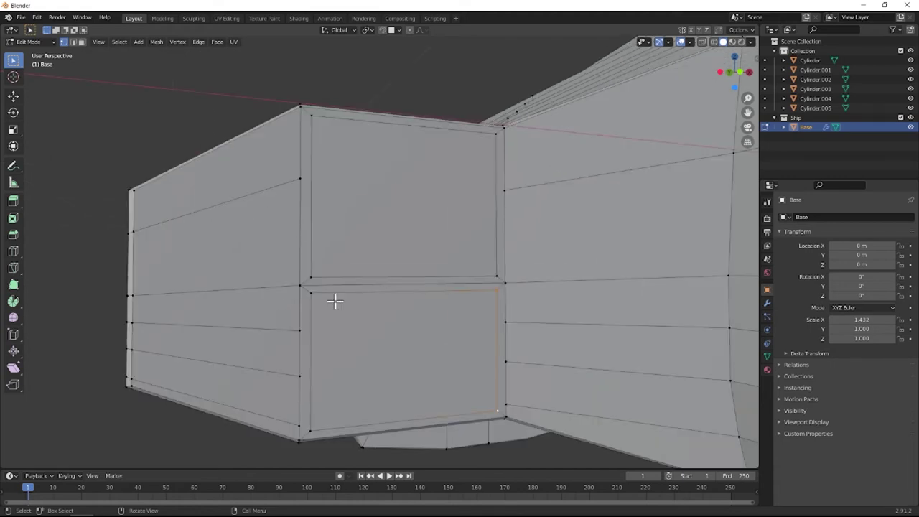
# Select the entire hull mesh and clean it up with Merge by Distance.
pyautogui.press('a')
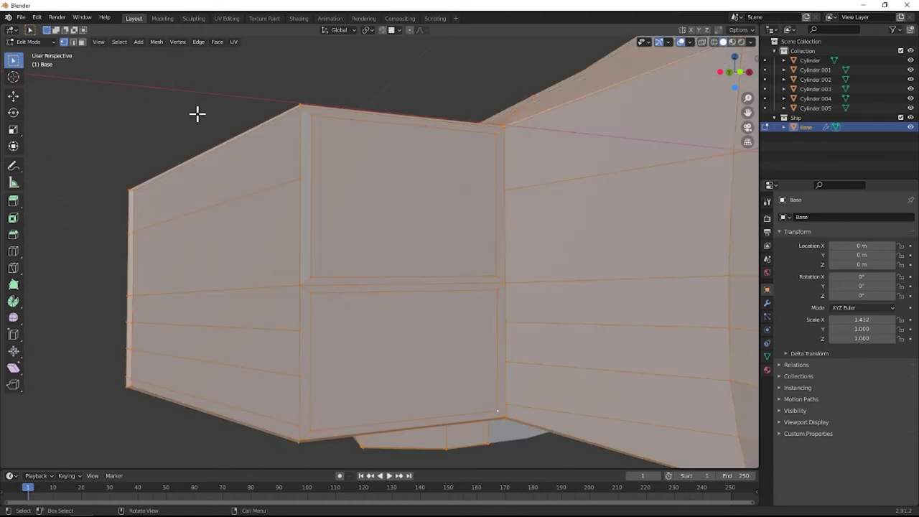
pyautogui.click(159, 42)
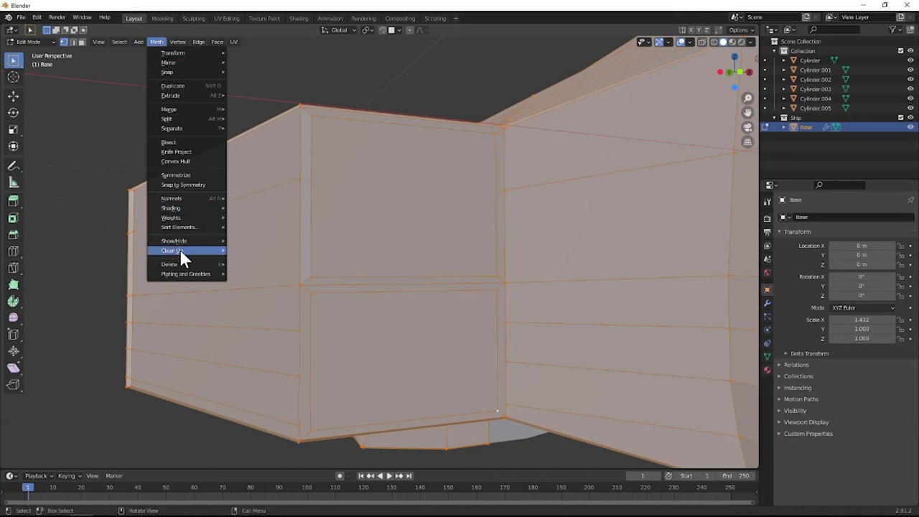
pyautogui.moveTo(179, 248)
pyautogui.click(256, 323)
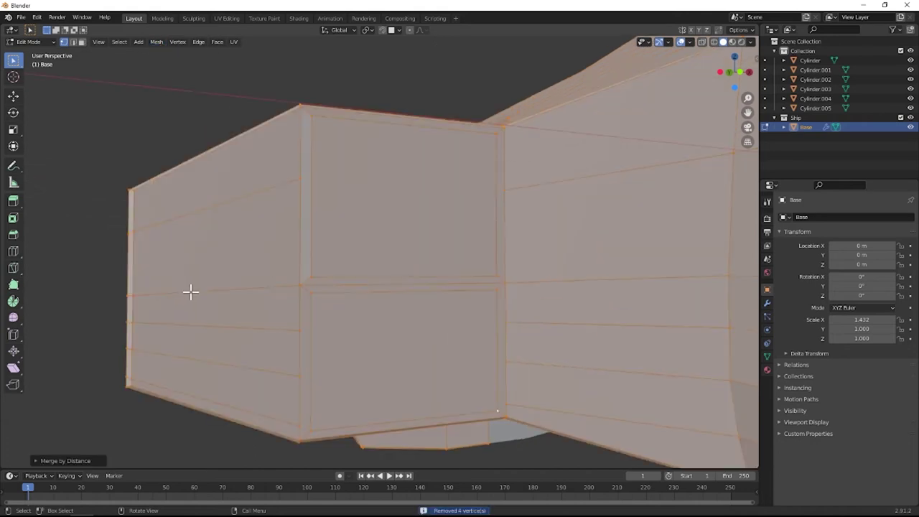
pyautogui.moveTo(121, 249); pyautogui.dragTo(165, 267, button='middle')
pyautogui.press('Tab')
pyautogui.press('Tab')
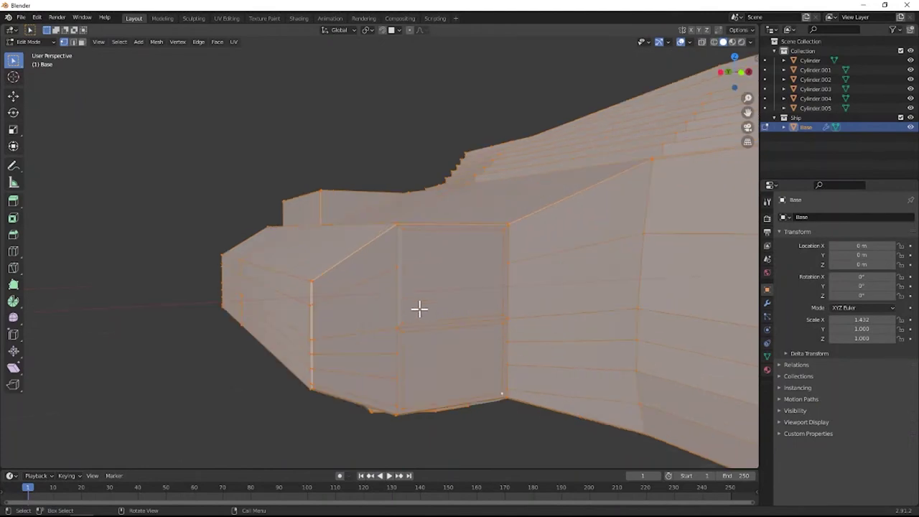
# Select the upper and lower inset panel faces on the side pod and subdivide them three times.
pyautogui.press('3')
pyautogui.click(461, 283)
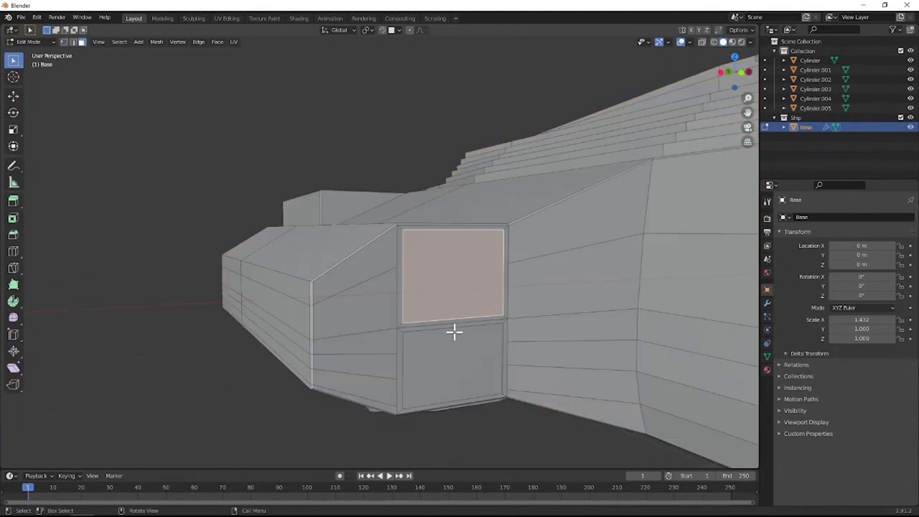
pyautogui.keyDown('shift'); pyautogui.click(454, 342); pyautogui.keyUp('shift')
pyautogui.moveTo(454, 341); pyautogui.dragTo(443, 335, button='middle')
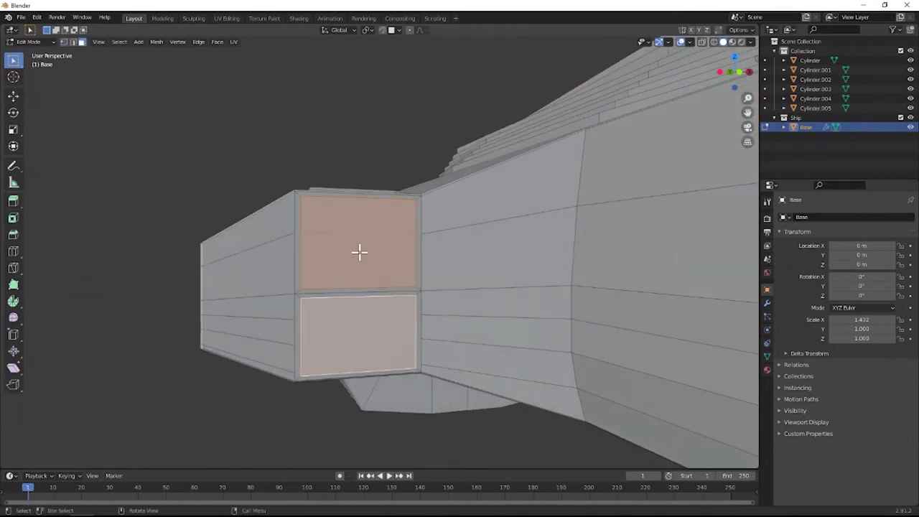
pyautogui.rightClick(359, 250)
pyautogui.click(363, 254)
pyautogui.rightClick(365, 258)
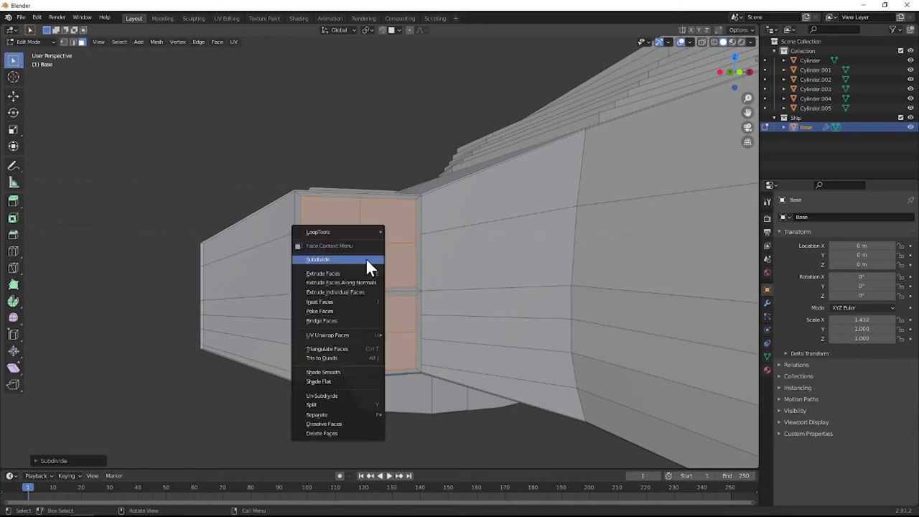
pyautogui.click(366, 258)
pyautogui.rightClick(365, 258)
pyautogui.click(365, 258)
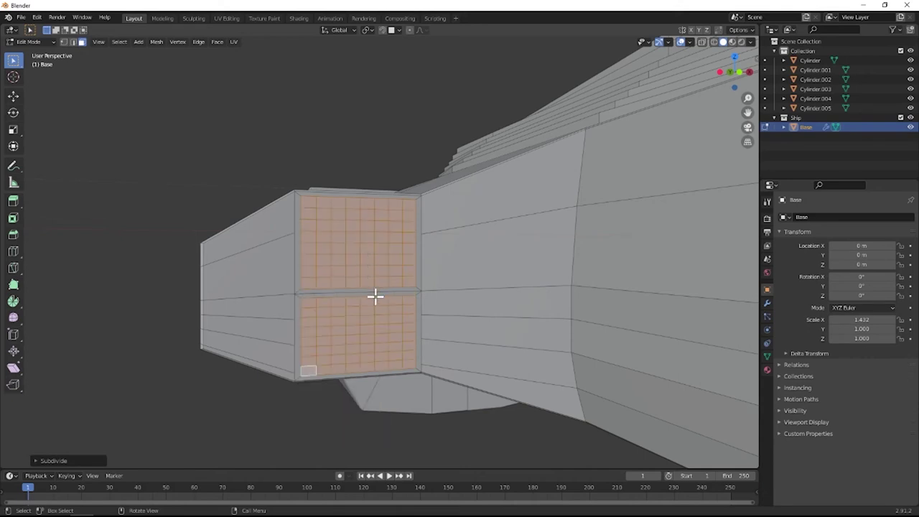
# With the pivot set to Individual Origins, scale both subdivided panels to about 0.77, and by about 1.3 along Z.
pyautogui.scroll(3, 375, 296)
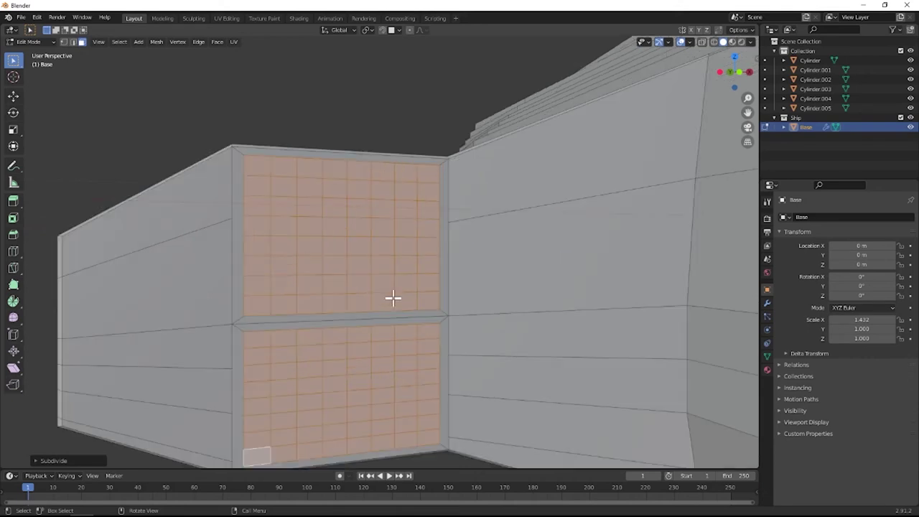
pyautogui.click(367, 30)
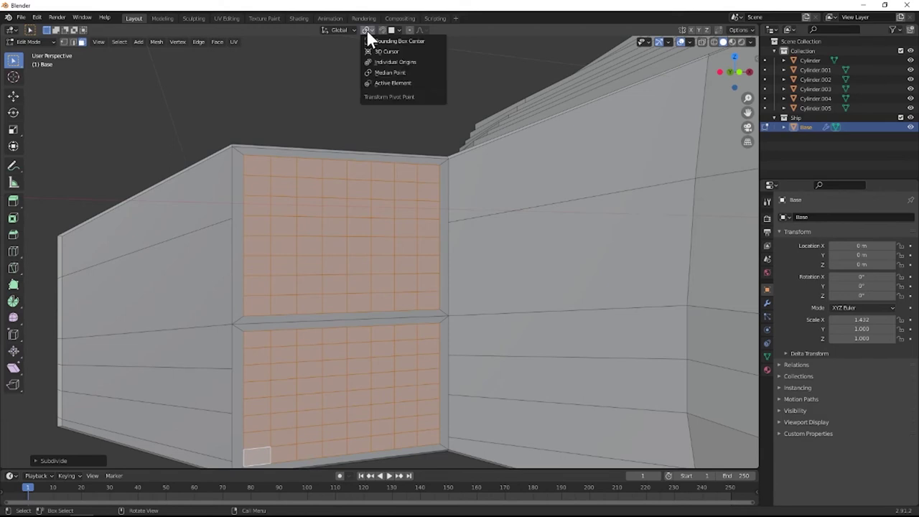
pyautogui.click(395, 61)
pyautogui.press('s')
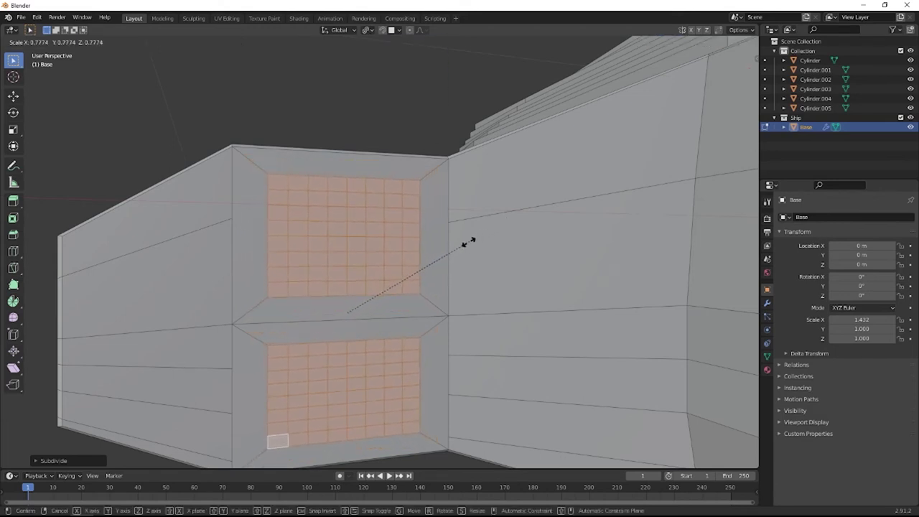
pyautogui.click(468, 248)
pyautogui.press('s')
pyautogui.press('z')
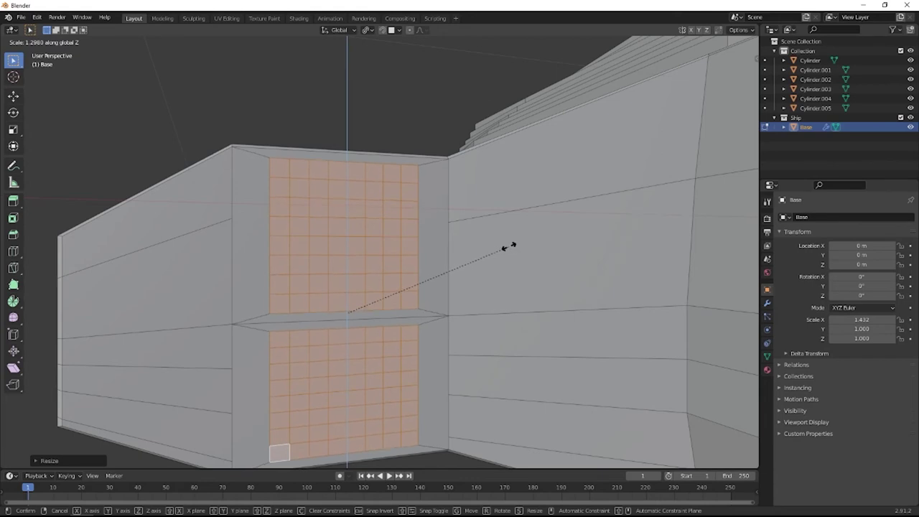
pyautogui.click(510, 246)
pyautogui.moveTo(412, 249)
pyautogui.mouseDown(button='middle')
pyautogui.moveTo(412, 234)
pyautogui.moveTo(403, 241)
pyautogui.mouseUp(button='middle')
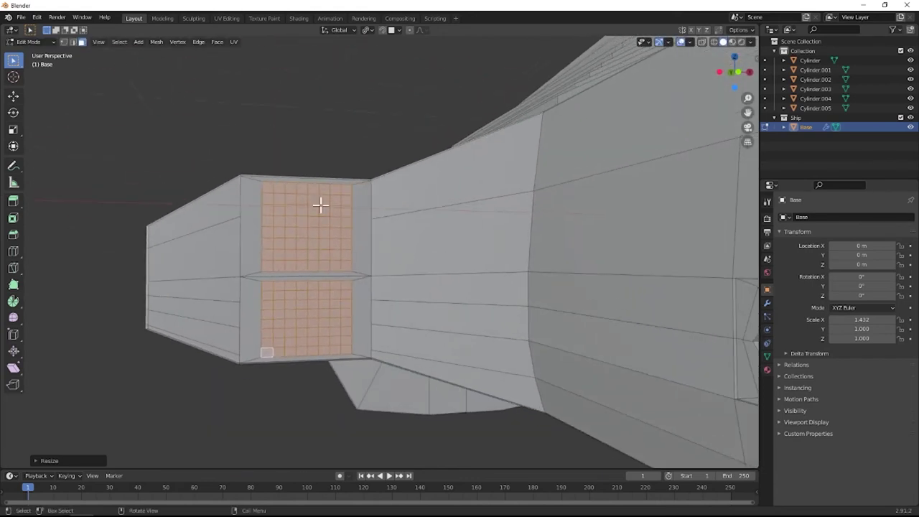
# Search the add-ons preferences for "loop" and check the Mesh: LoopTools entry.
pyautogui.click(35, 18)
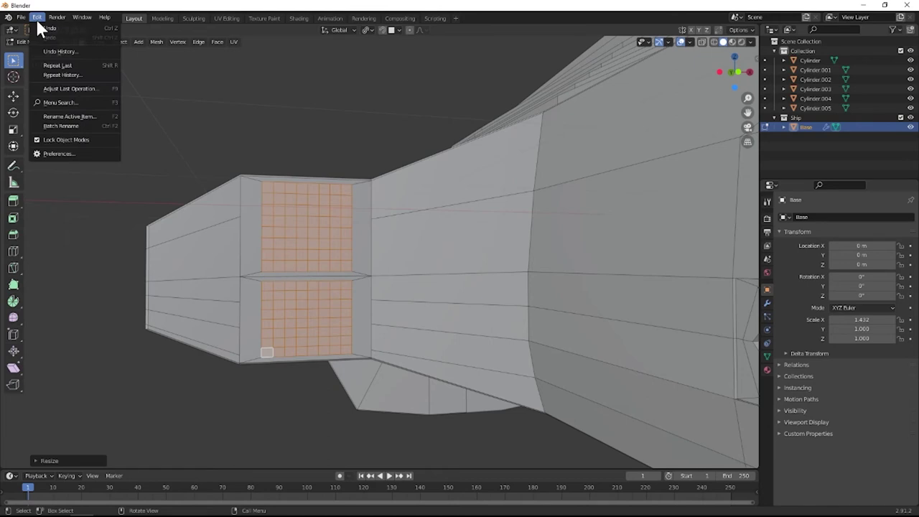
pyautogui.click(53, 153)
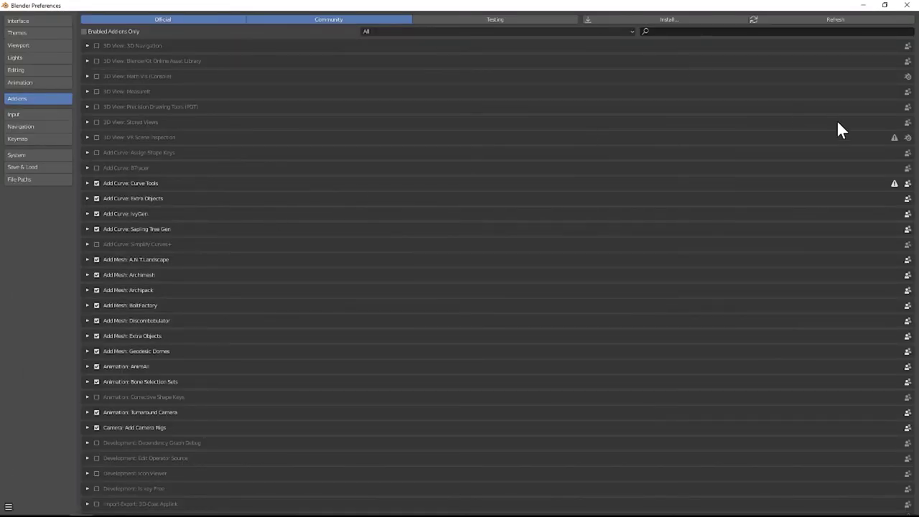
pyautogui.scroll(-2, 667, 127)
pyautogui.scroll(2, 666, 127)
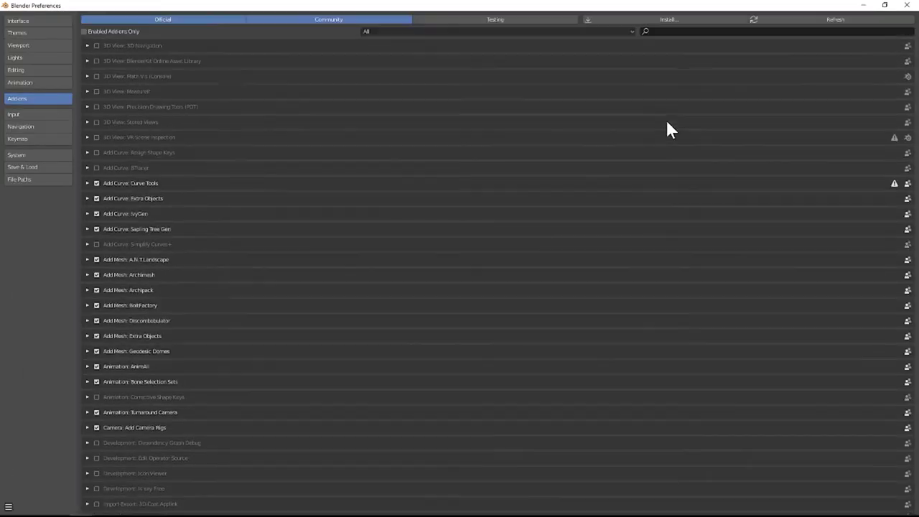
pyautogui.click(672, 32)
pyautogui.write('loop')
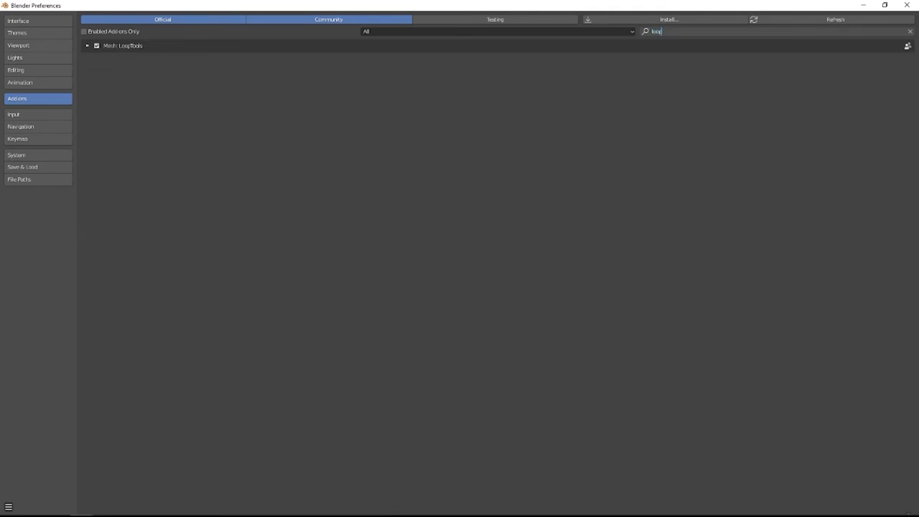
pyautogui.press('Return')
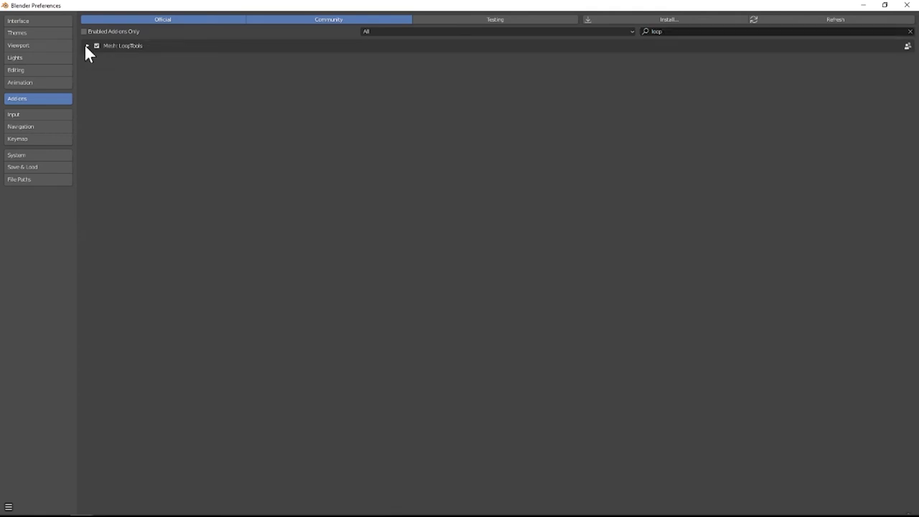
pyautogui.click(85, 44)
pyautogui.click(85, 44)
# Search the add-ons for "extra", check the Add Mesh: Extra Objects entry, and close the preferences.
pyautogui.click(910, 32)
pyautogui.click(832, 32)
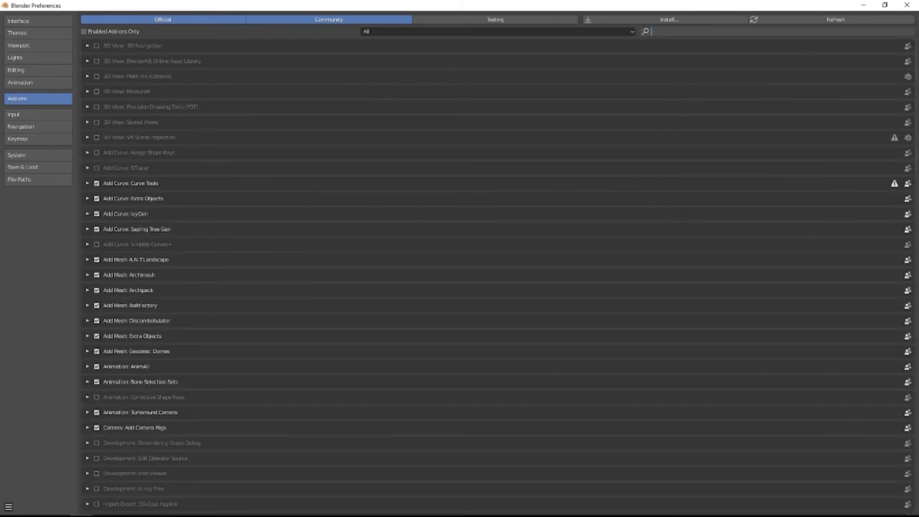
pyautogui.write('extra')
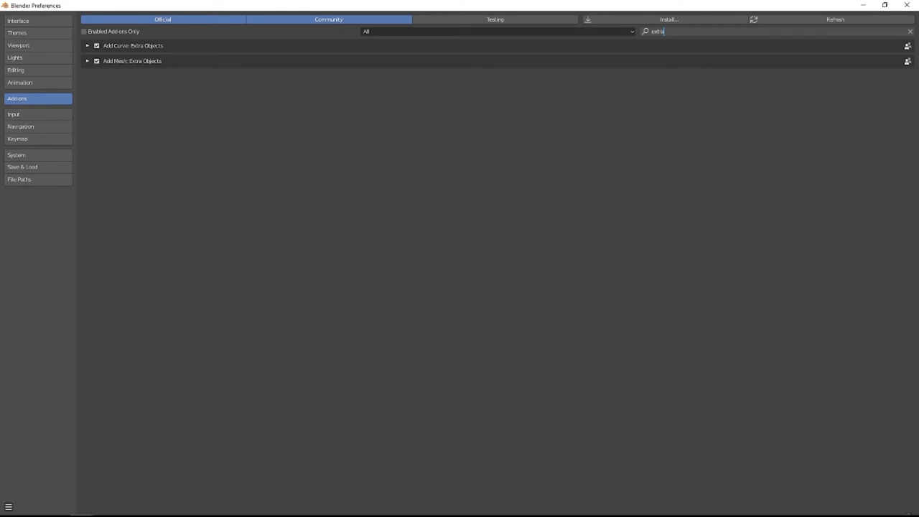
pyautogui.press('Return')
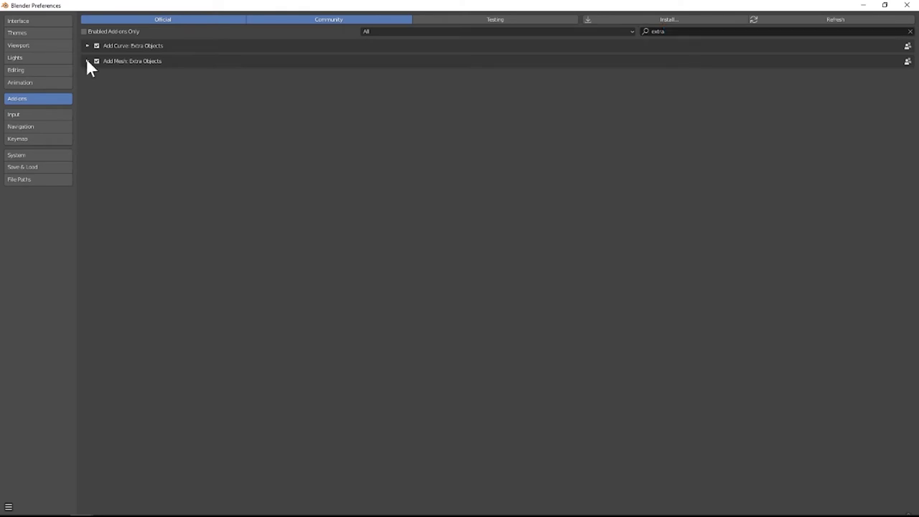
pyautogui.click(86, 59)
pyautogui.click(86, 61)
pyautogui.click(86, 59)
pyautogui.click(86, 57)
pyautogui.click(907, 5)
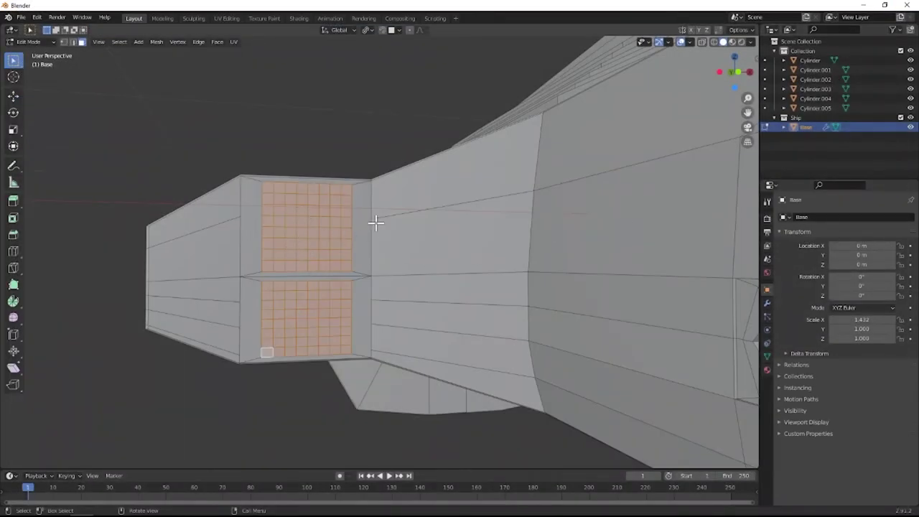
# Turn both subdivided panels into rounded shapes with the LoopTools Circle operation.
pyautogui.press('n')
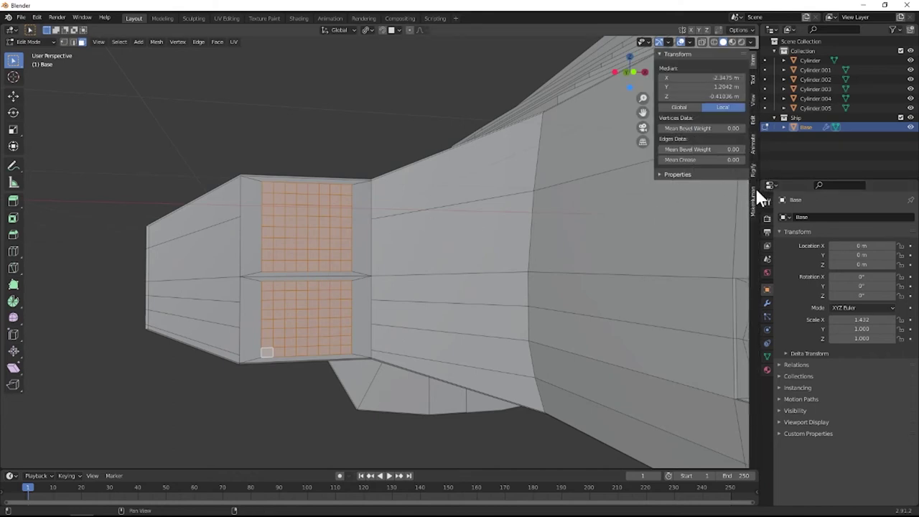
pyautogui.click(753, 121)
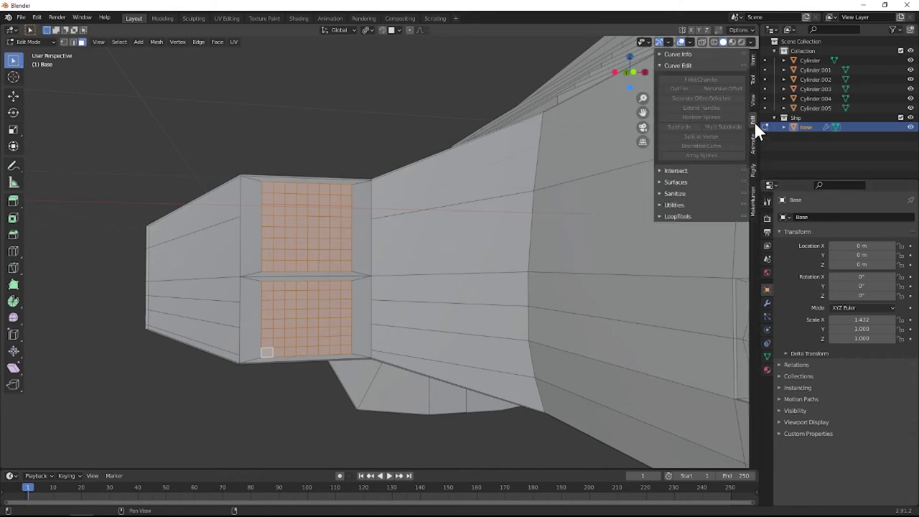
pyautogui.click(660, 217)
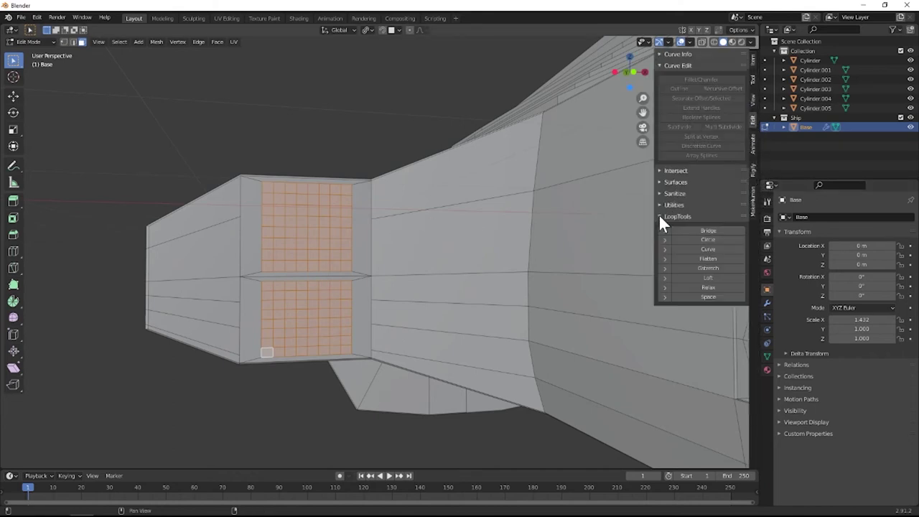
pyautogui.click(705, 240)
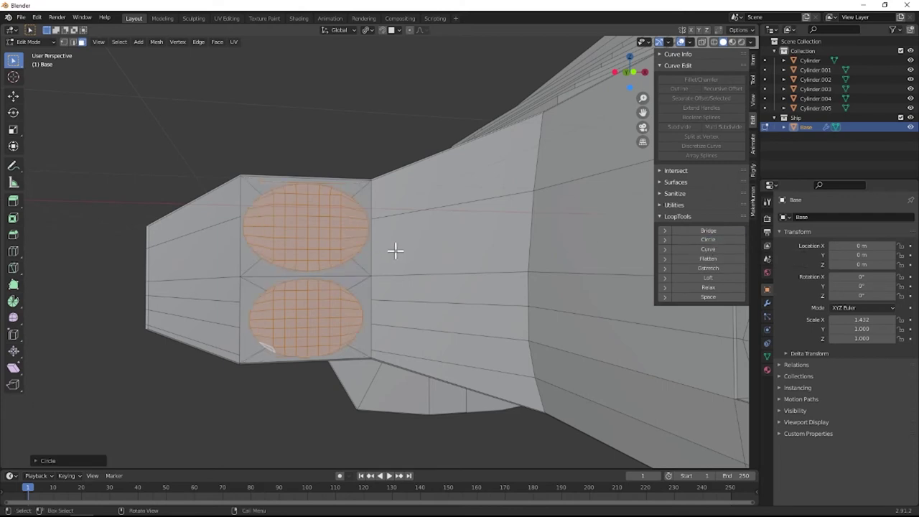
# Scale both rounded panels along X to about 0.67 to make them circular.
pyautogui.moveTo(402, 252); pyautogui.dragTo(407, 254, button='middle')
pyautogui.press('s')
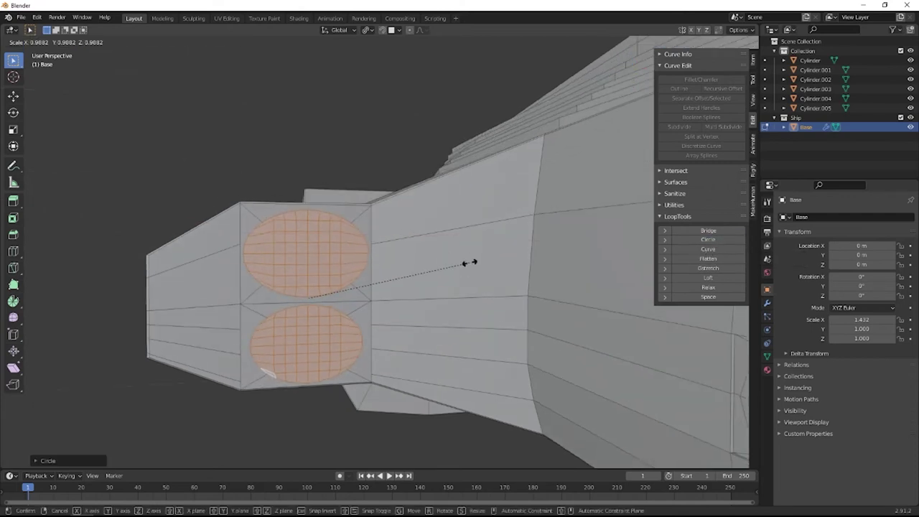
pyautogui.press('x')
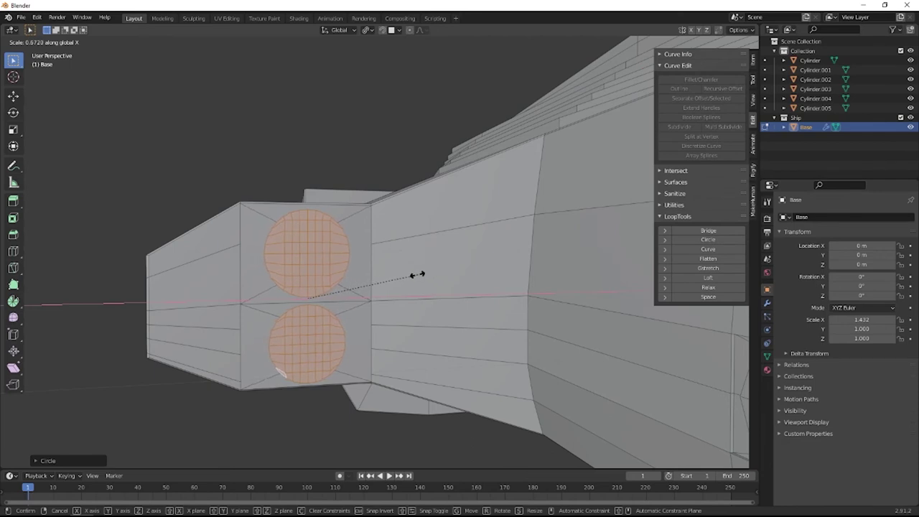
pyautogui.click(415, 273)
# Extrude both circular panels slightly inward to form shallow recesses in the pod's side.
pyautogui.moveTo(385, 266); pyautogui.dragTo(434, 250, button='middle')
pyautogui.scroll(2, 363, 219)
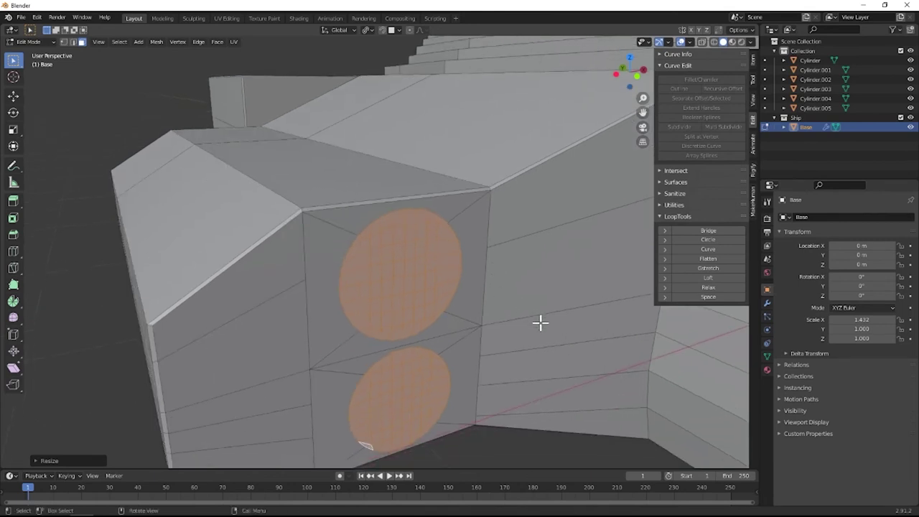
pyautogui.press('e')
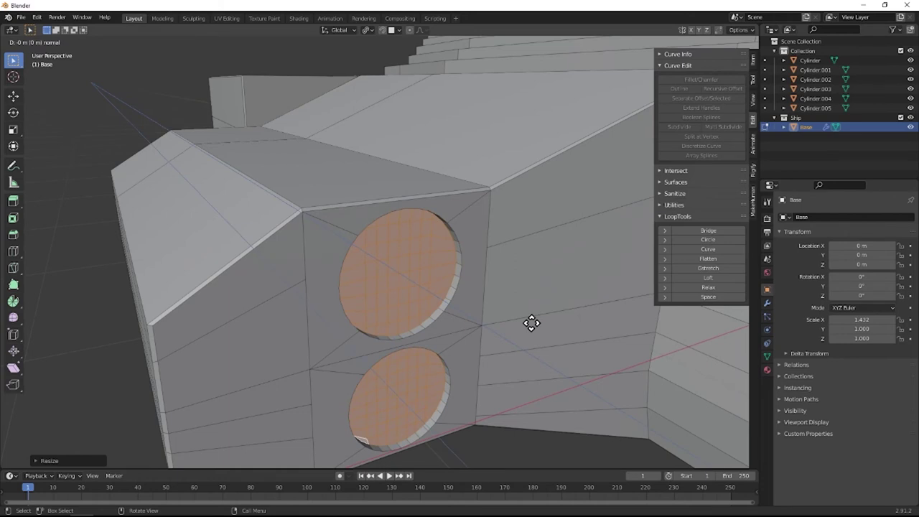
pyautogui.click(531, 322)
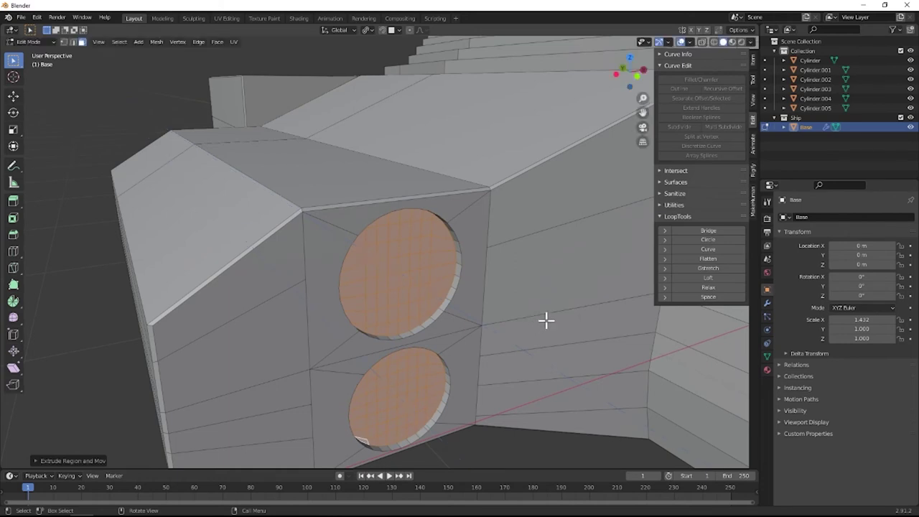
pyautogui.press('KP_Divide')
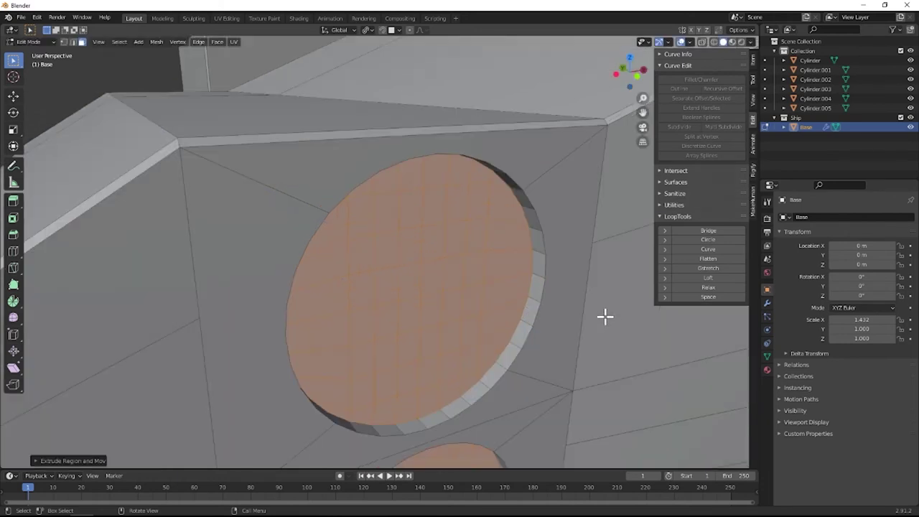
pyautogui.press('KP_Divide')
# Inset both recessed circular faces to leave a narrow ring around each.
pyautogui.moveTo(480, 302); pyautogui.dragTo(441, 279, button='middle')
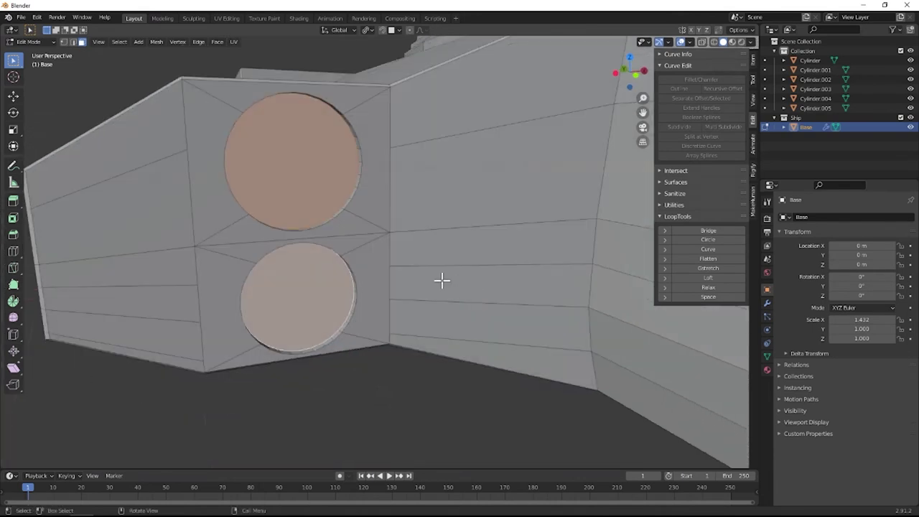
pyautogui.scroll(-3, 400, 262)
pyautogui.scroll(6, 355, 238)
pyautogui.keyDown('shift'); pyautogui.moveTo(312, 234); pyautogui.dragTo(392, 260, button='middle'); pyautogui.keyUp('shift')
pyautogui.press('i')
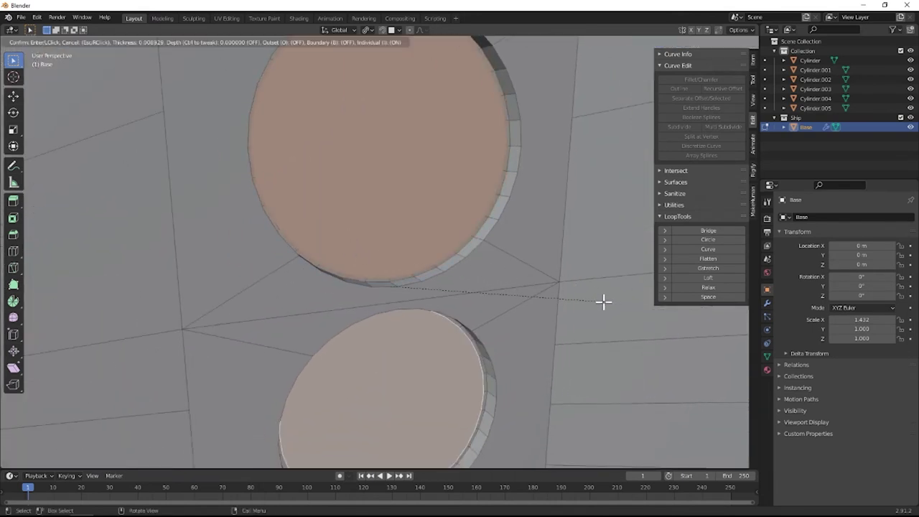
pyautogui.click(595, 301)
pyautogui.press('KP_Divide')
# Extrude both inset circles outward from their recesses and scale the front faces down to start tapered domes.
pyautogui.scroll(-5, 431, 267)
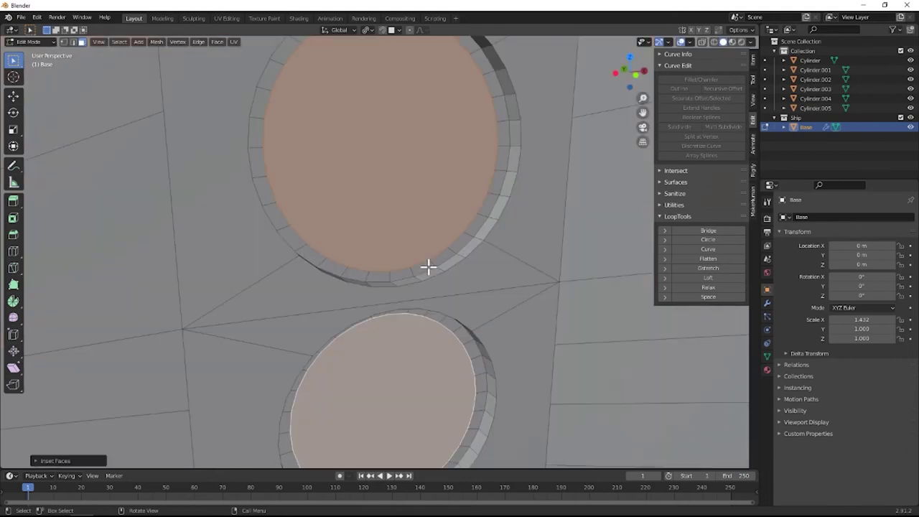
pyautogui.scroll(-4, 419, 262)
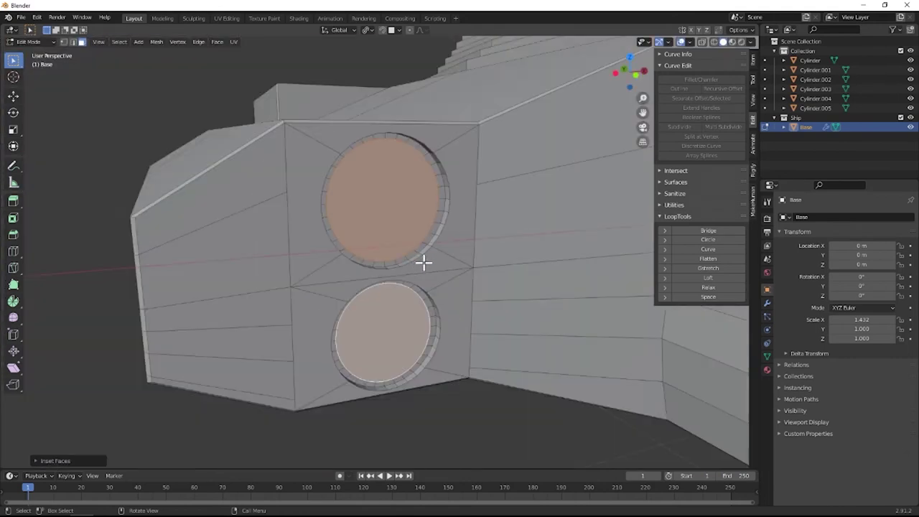
pyautogui.press('e')
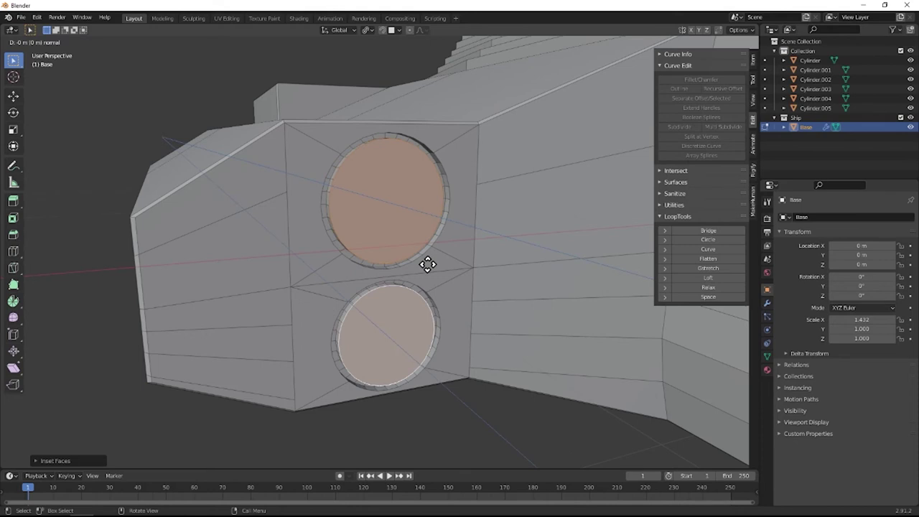
pyautogui.click(427, 264)
pyautogui.moveTo(433, 265); pyautogui.dragTo(433, 271, button='middle')
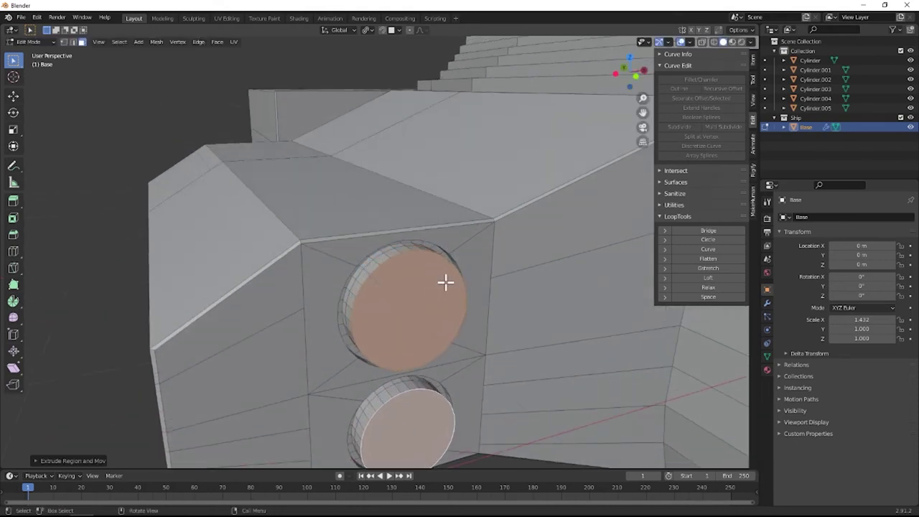
pyautogui.press('s')
pyautogui.click(467, 300)
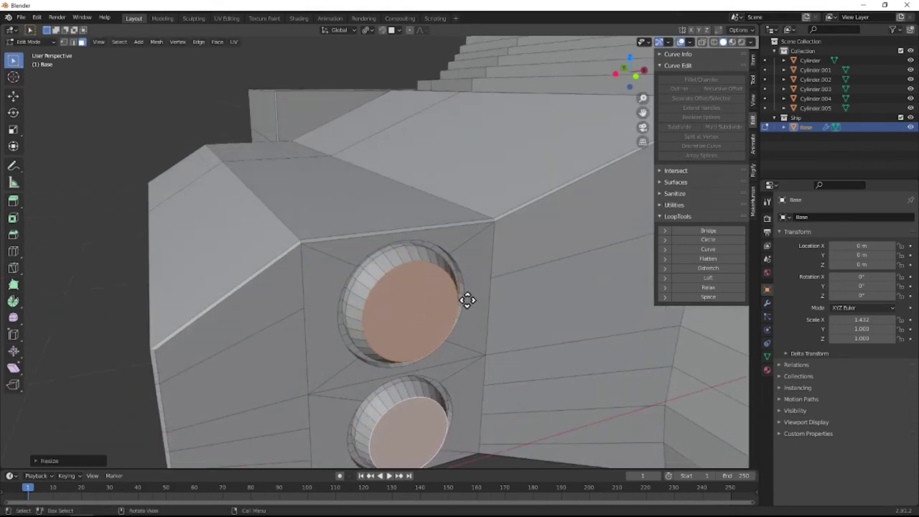
# Extrude the circular front faces outward two more times, shrinking them after each extrusion, the last time to about 0.62.
pyautogui.press('e')
pyautogui.click(478, 302)
pyautogui.press('s')
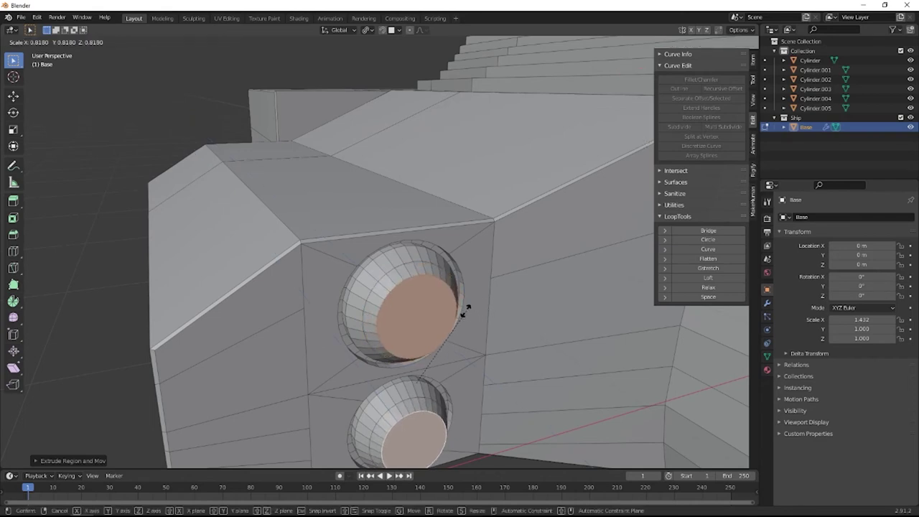
pyautogui.click(452, 314)
pyautogui.press('e')
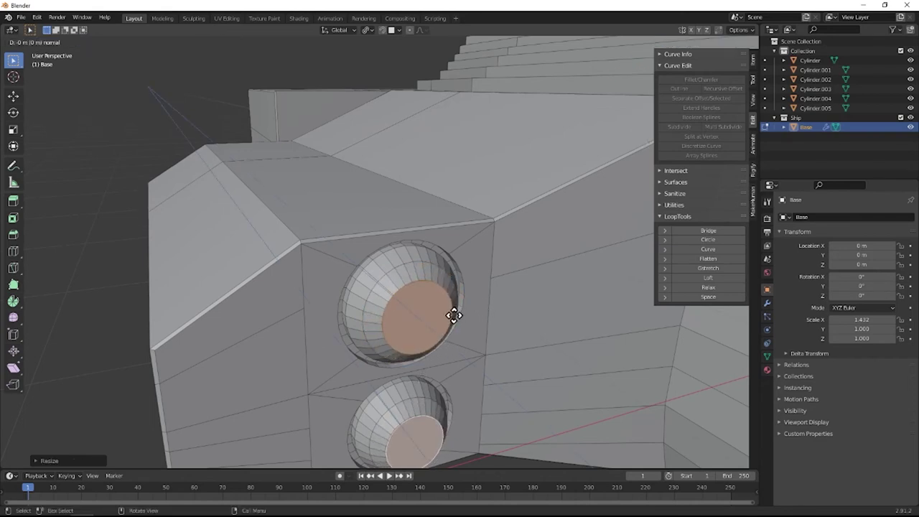
pyautogui.click(454, 314)
pyautogui.press('s')
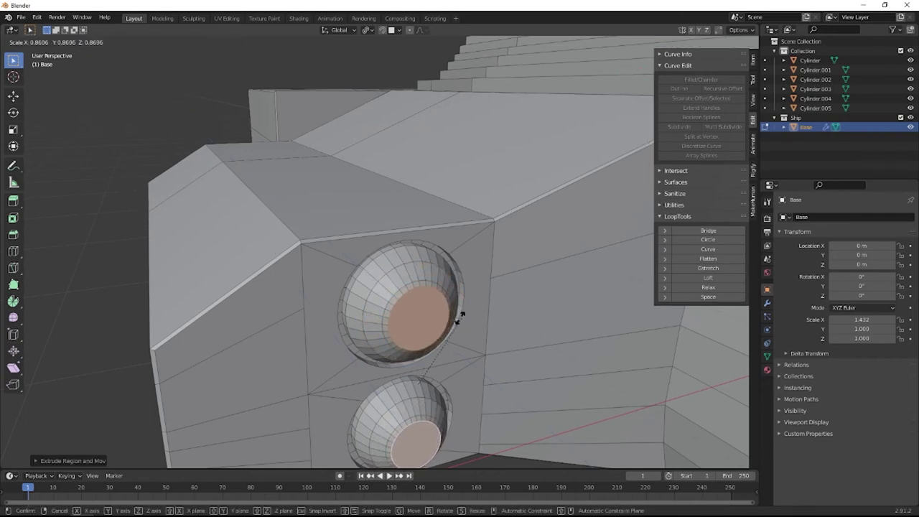
pyautogui.click(444, 331)
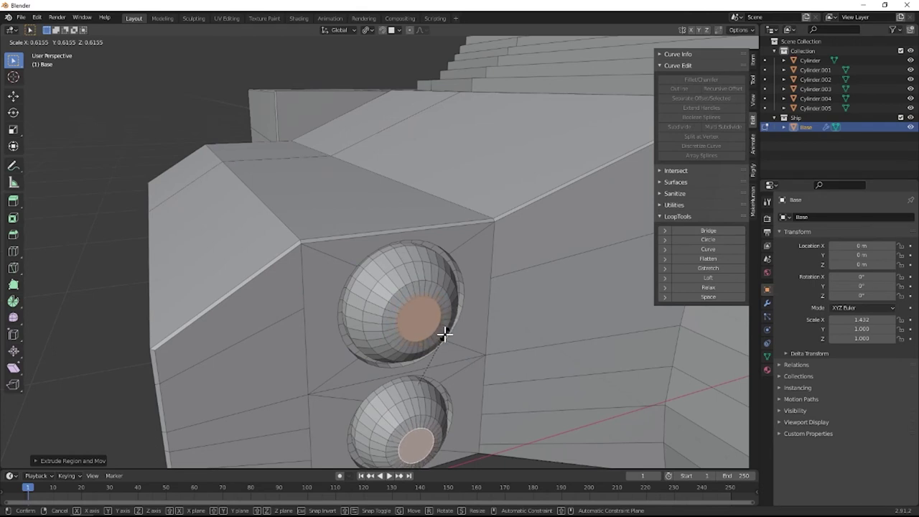
# Shade the Base object smooth in Object Mode and enable Auto Smooth for its normals.
pyautogui.press('Tab')
pyautogui.moveTo(424, 263); pyautogui.dragTo(542, 327, button='middle')
pyautogui.rightClick(435, 271)
pyautogui.click(435, 273)
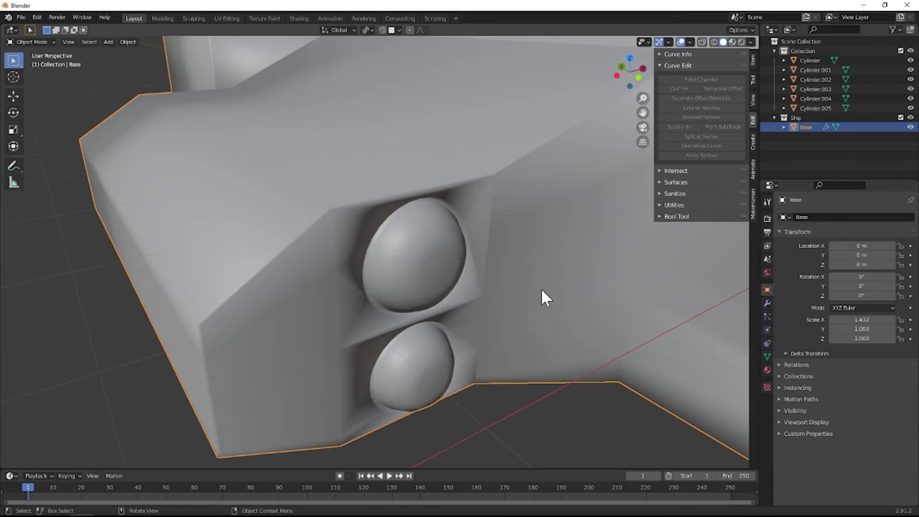
pyautogui.click(766, 354)
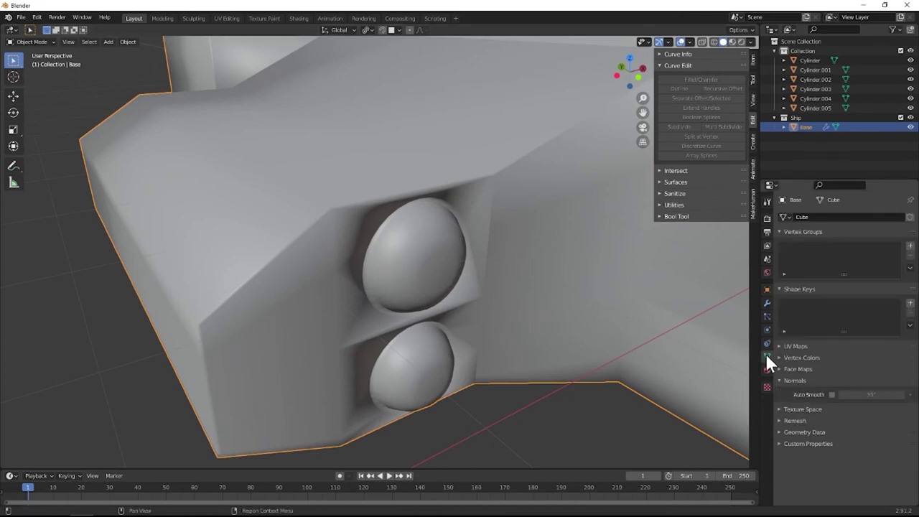
pyautogui.click(832, 394)
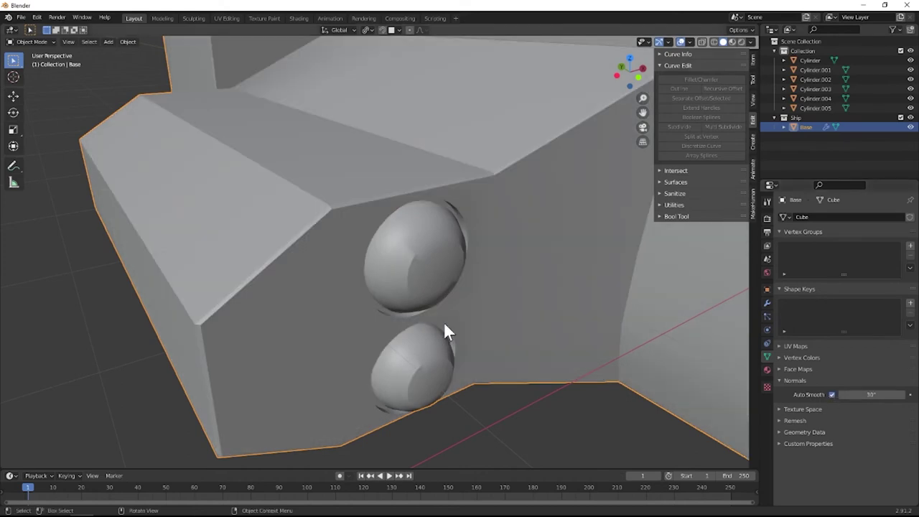
# Bevel the last edge loop surrounding the front cap on both domes by about 0.021 m with one segment.
pyautogui.moveTo(443, 323); pyautogui.dragTo(367, 260, button='middle')
pyautogui.press('Tab')
pyautogui.scroll(3, 325, 225)
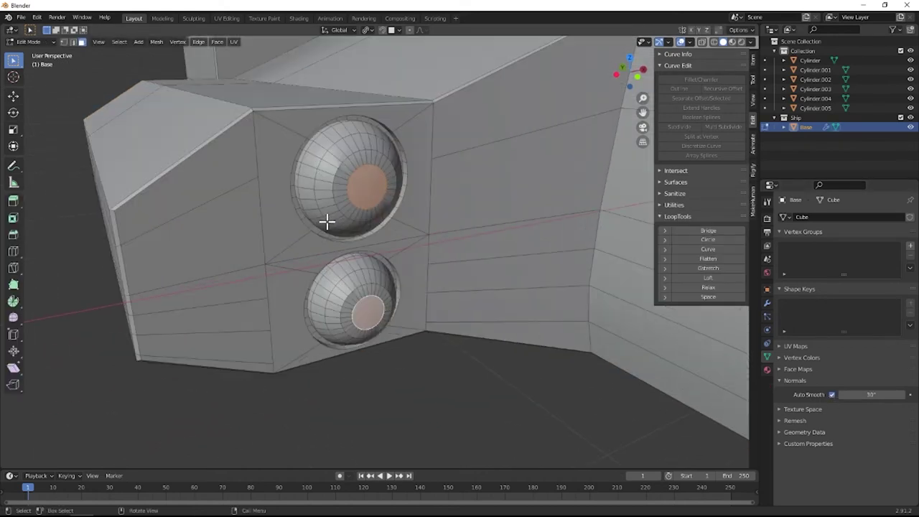
pyautogui.press('2')
pyautogui.press('alt')
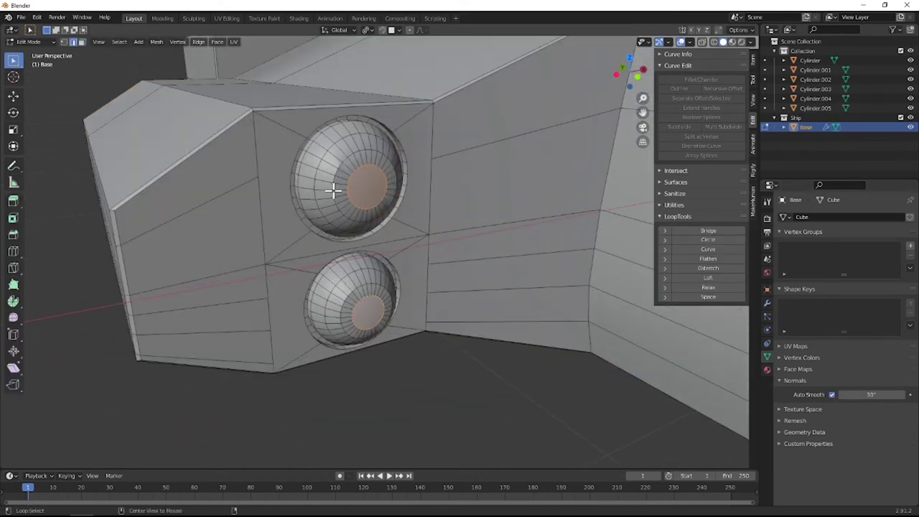
pyautogui.keyDown('alt'); pyautogui.click(332, 188); pyautogui.keyUp('alt')
pyautogui.keyDown('alt'); pyautogui.click(334, 208); pyautogui.keyUp('alt')
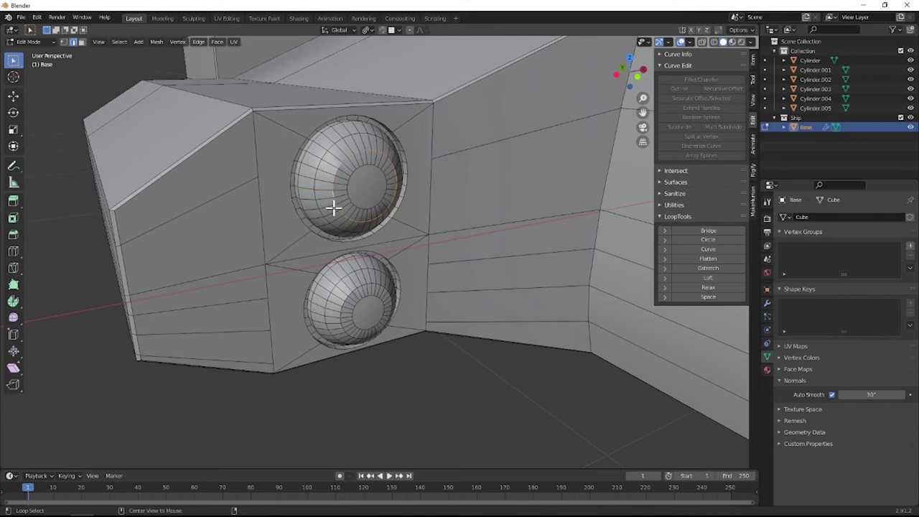
pyautogui.keyDown('alt'); pyautogui.keyDown('shift'); pyautogui.click(340, 310); pyautogui.keyUp('shift'); pyautogui.keyUp('alt')
pyautogui.scroll(4, 412, 312)
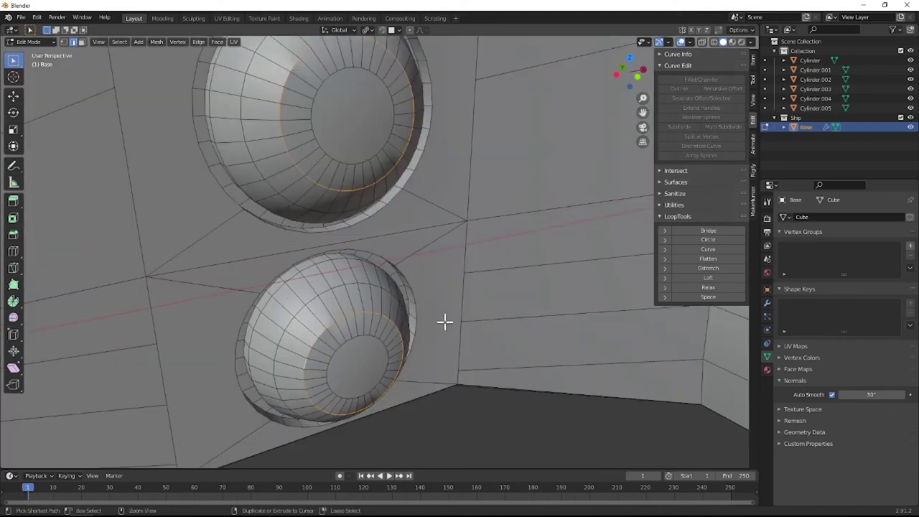
pyautogui.hotkey('ctrl', 'b')
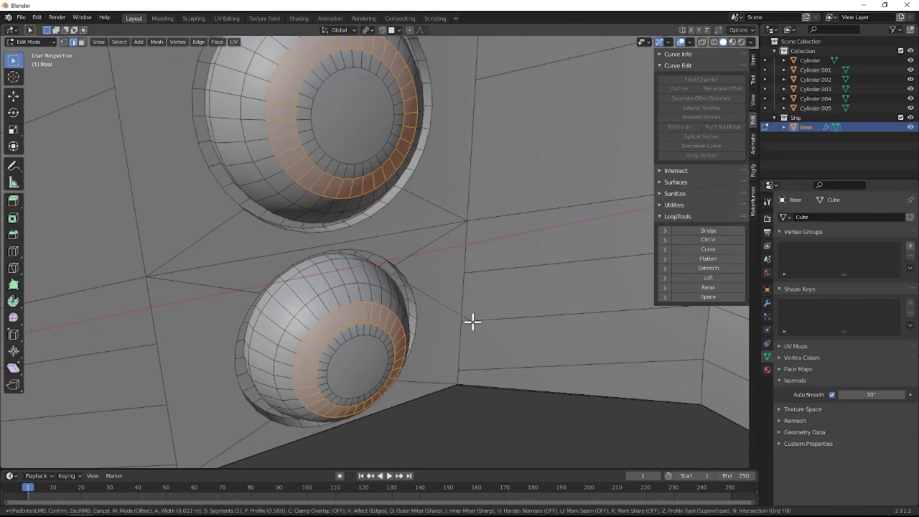
pyautogui.click(472, 320)
# Bevel the rims of both domes' front caps by about 0.004 m with one segment and return to Object Mode.
pyautogui.scroll(-4, 430, 323)
pyautogui.moveTo(382, 323); pyautogui.dragTo(420, 363, button='middle')
pyautogui.scroll(3, 366, 301)
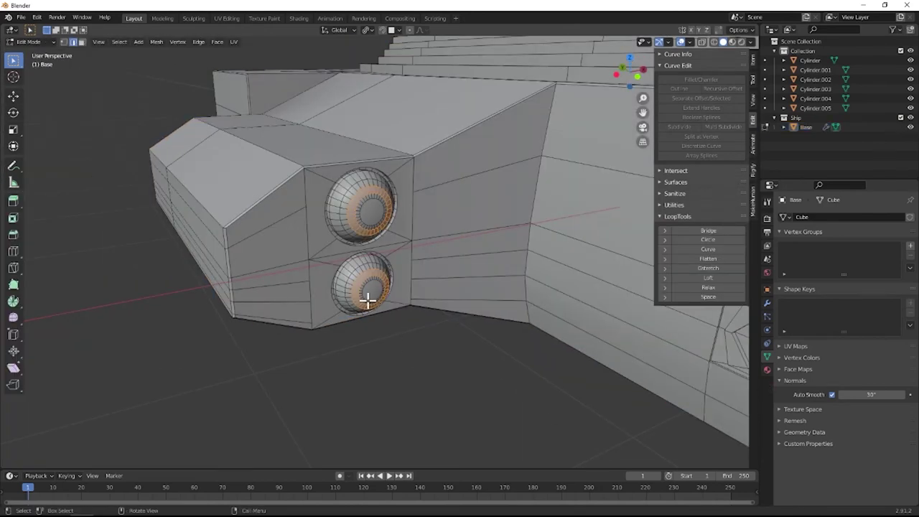
pyautogui.scroll(2, 367, 302)
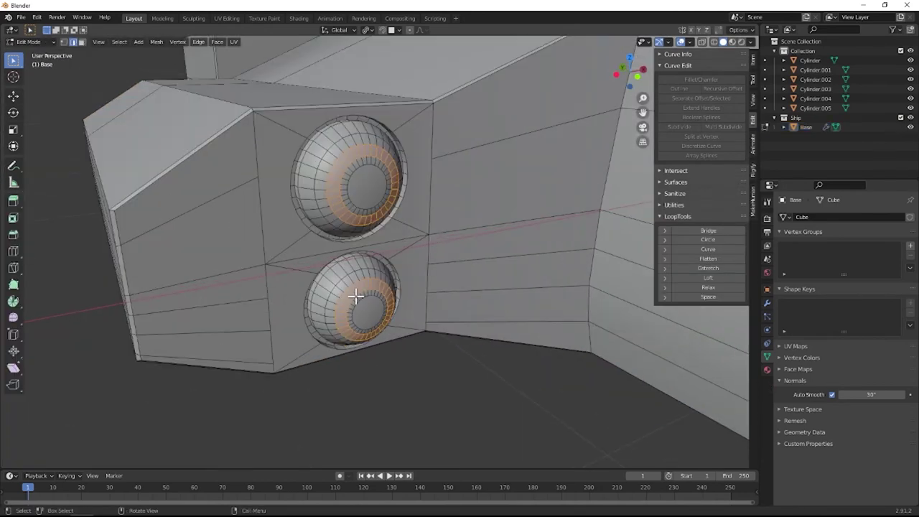
pyautogui.keyDown('alt'); pyautogui.click(352, 180); pyautogui.keyUp('alt')
pyautogui.press('3')
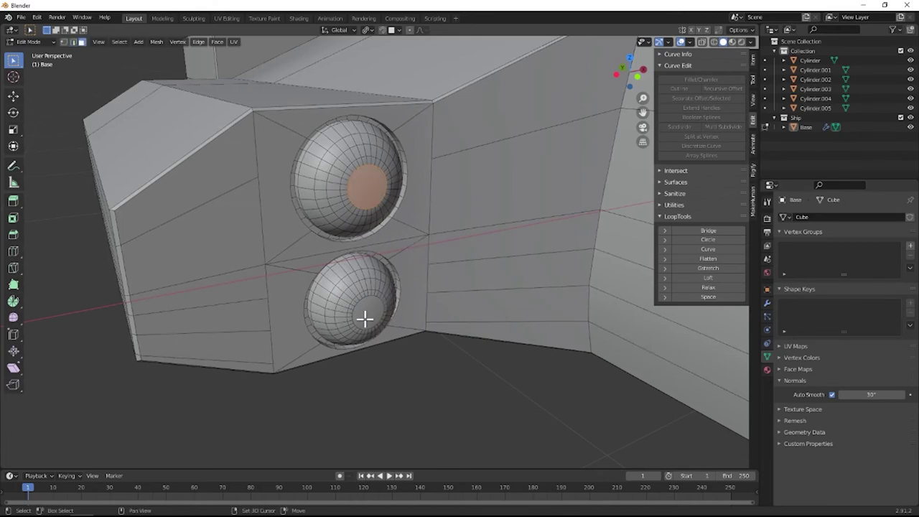
pyautogui.keyDown('shift'); pyautogui.click(363, 318); pyautogui.keyUp('shift')
pyautogui.scroll(-4, 386, 318)
pyautogui.scroll(4, 388, 313)
pyautogui.scroll(4, 389, 311)
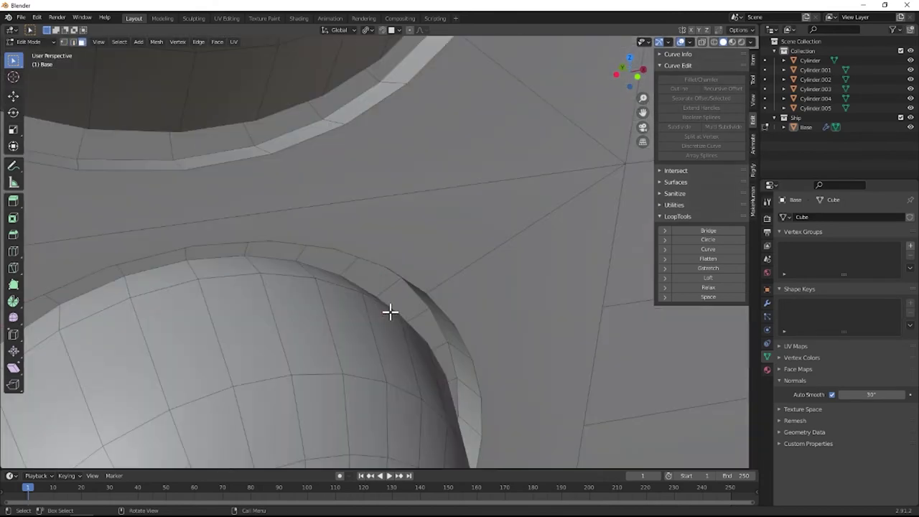
pyautogui.scroll(-2, 402, 310)
pyautogui.press('i')
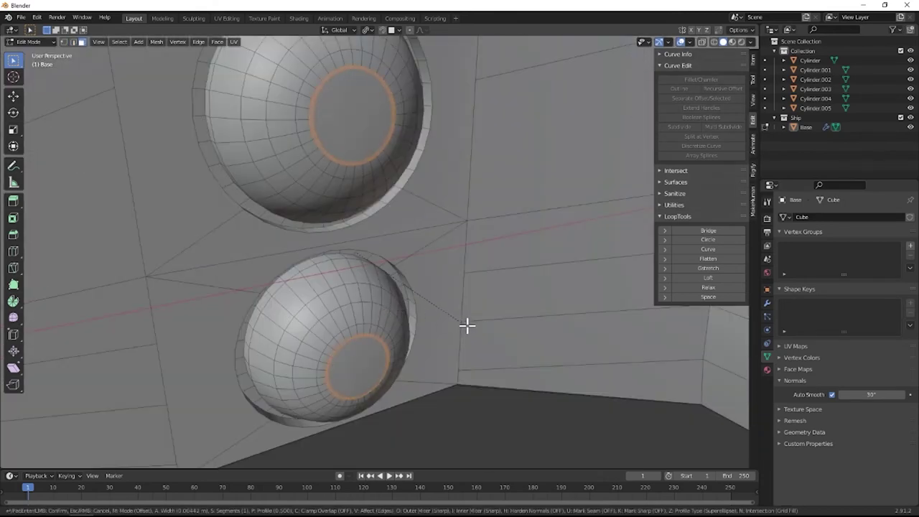
pyautogui.click(469, 324)
pyautogui.press('Tab')
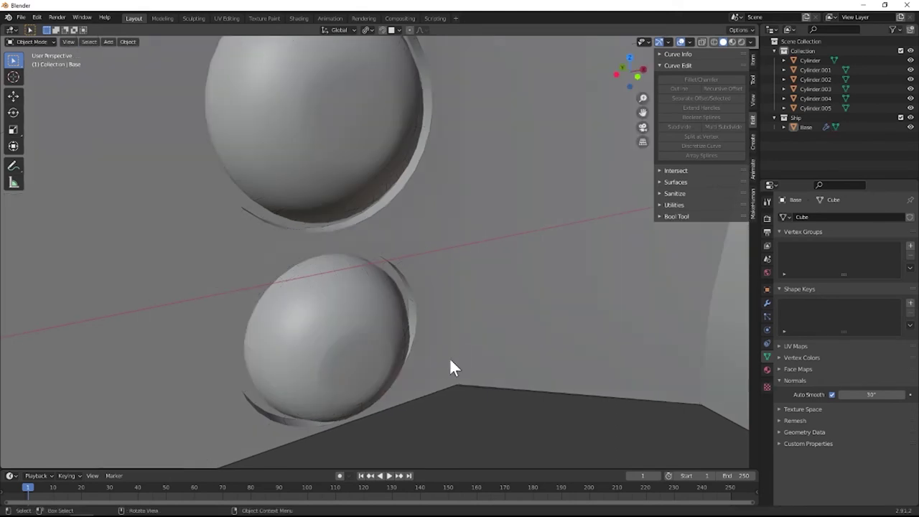
# Select the round end faces of both domes on the ship's side pod in Edit Mode.
pyautogui.scroll(-5, 449, 357)
pyautogui.moveTo(449, 358); pyautogui.dragTo(432, 359, button='middle')
pyautogui.press('KP_1')
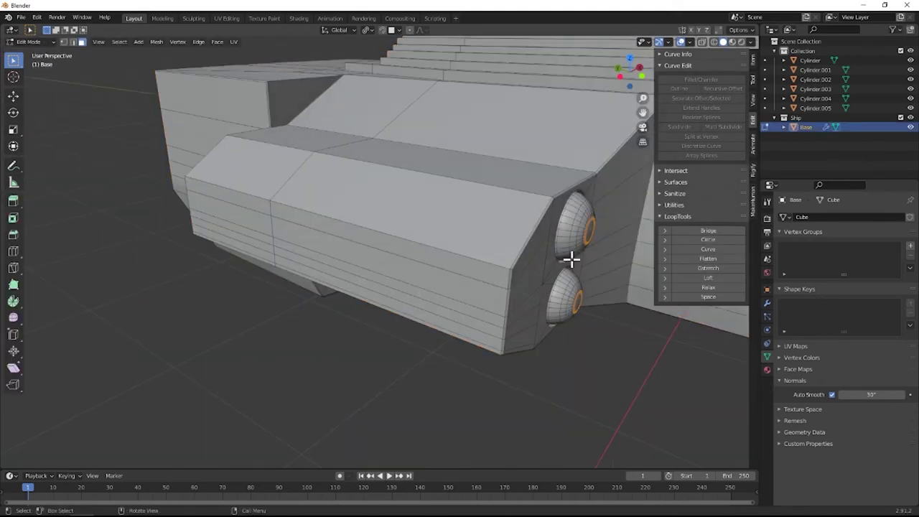
pyautogui.moveTo(570, 260); pyautogui.dragTo(478, 252, button='middle')
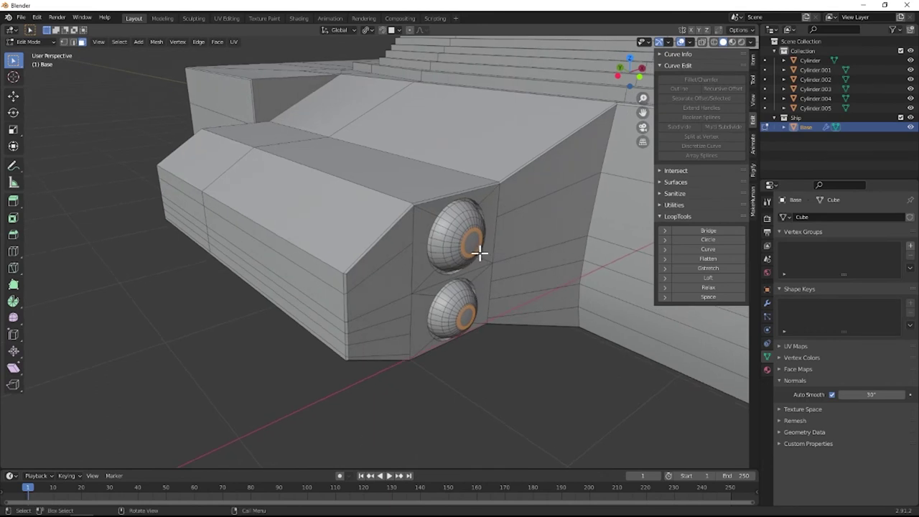
pyautogui.click(468, 248)
pyautogui.keyDown('shift'); pyautogui.click(469, 318); pyautogui.keyUp('shift')
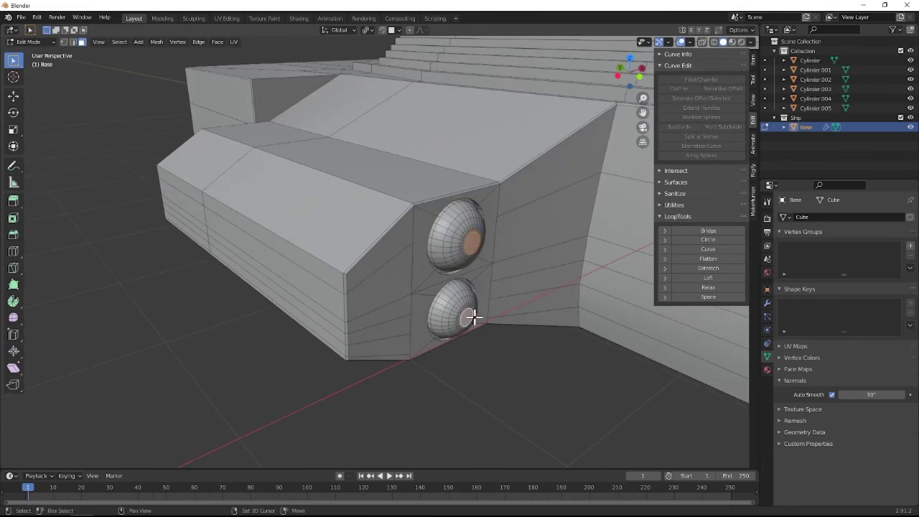
pyautogui.scroll(3, 445, 306)
pyautogui.press('KP_Decimal')
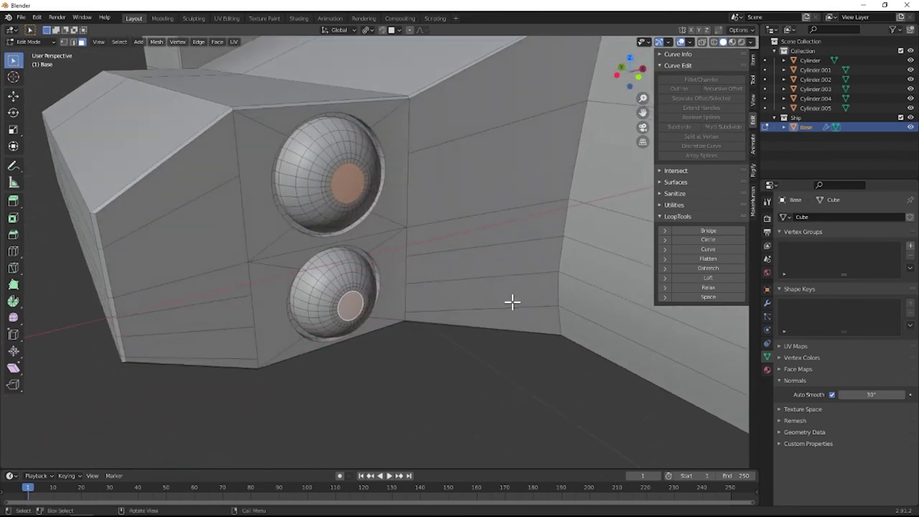
# Try to inset the selected dome end faces individually.
pyautogui.press('i')
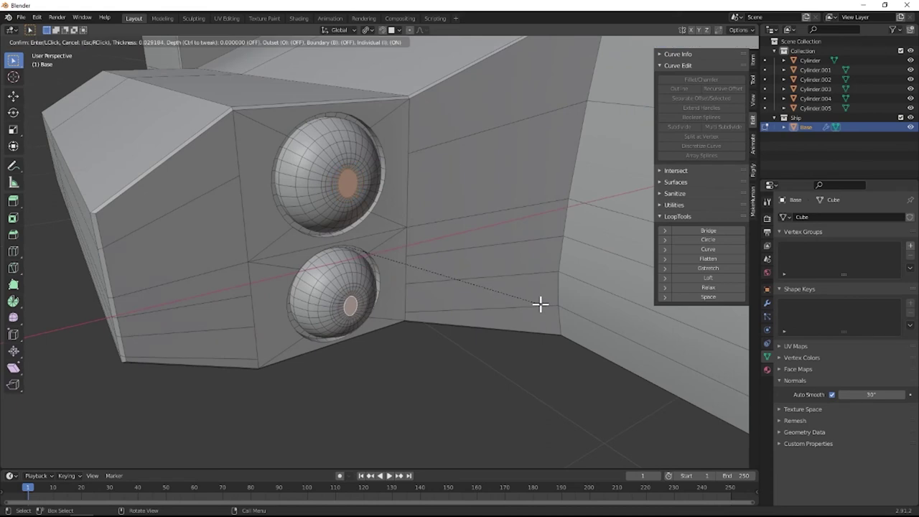
pyautogui.click(540, 304)
# Apply the scale of the ship's Base object in Object Mode.
pyautogui.press('Tab')
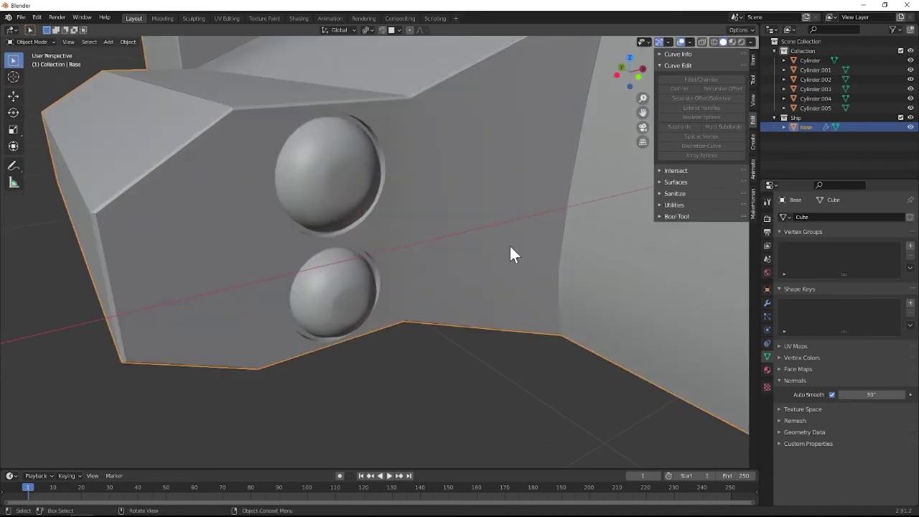
pyautogui.hotkey('ctrl', 'a')
pyautogui.click(511, 247)
pyautogui.moveTo(353, 222)
pyautogui.mouseDown(button='middle')
pyautogui.moveTo(365, 206)
pyautogui.moveTo(394, 207)
pyautogui.moveTo(363, 215)
pyautogui.mouseUp(button='middle')
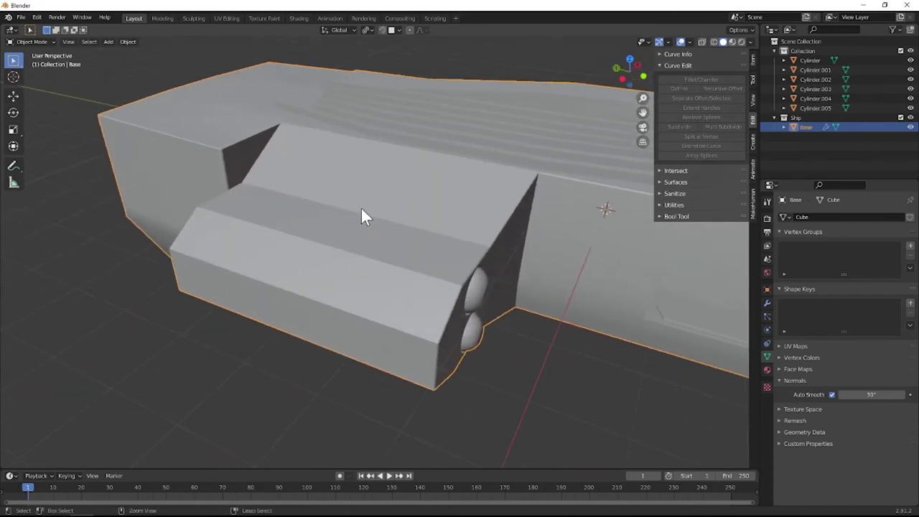
pyautogui.hotkey('ctrl', 'a')
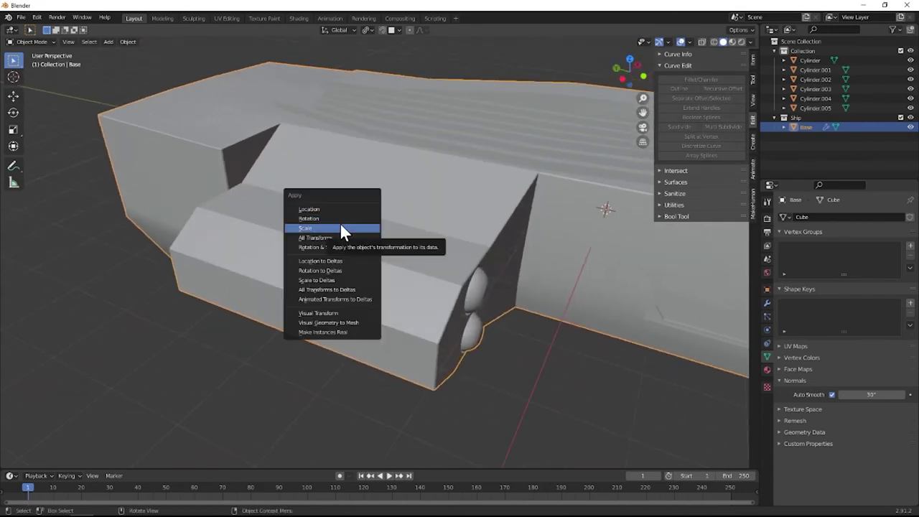
pyautogui.click(340, 227)
# Inset the round end faces of both domes individually, leaving a much smaller disc at each centre.
pyautogui.moveTo(517, 316); pyautogui.dragTo(482, 303, button='middle')
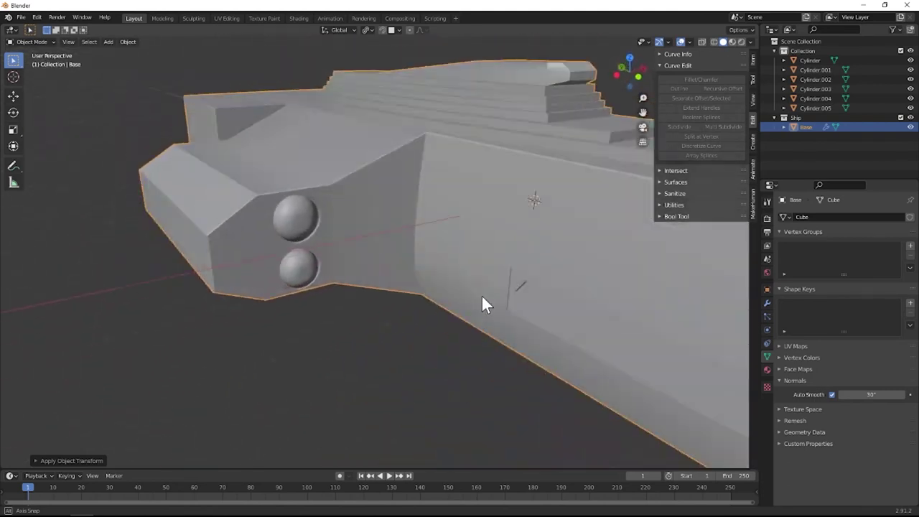
pyautogui.scroll(5, 337, 260)
pyautogui.moveTo(378, 264); pyautogui.dragTo(374, 250, button='middle')
pyautogui.press('Tab')
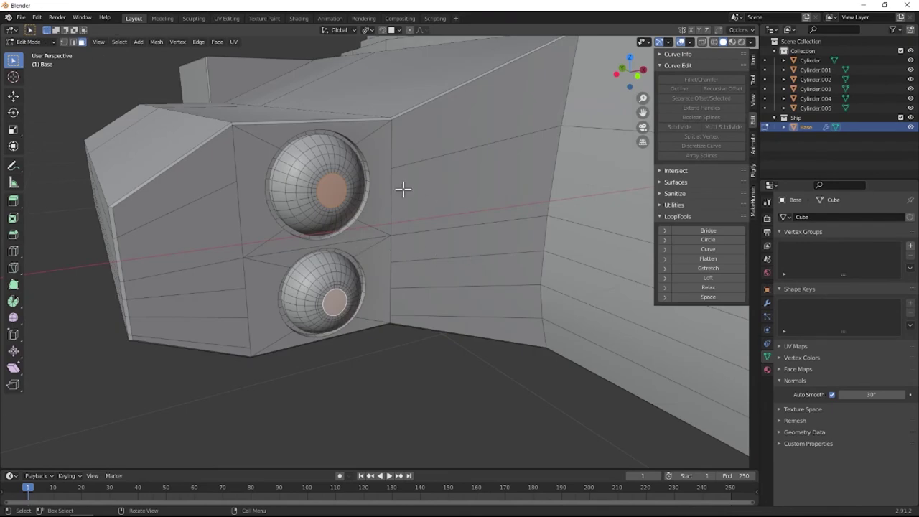
pyautogui.moveTo(402, 188); pyautogui.dragTo(390, 220, button='middle')
pyautogui.scroll(3, 390, 230)
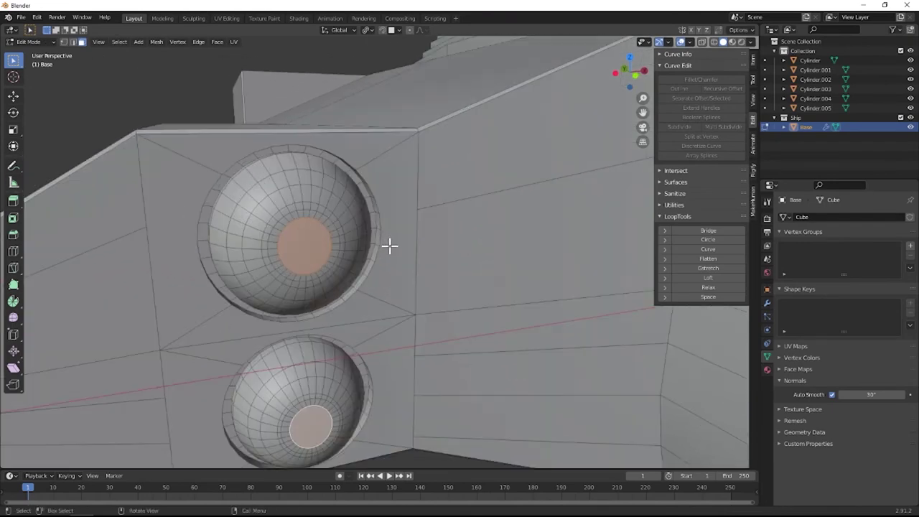
pyautogui.scroll(5, 389, 246)
pyautogui.scroll(-5, 361, 246)
pyautogui.press('i')
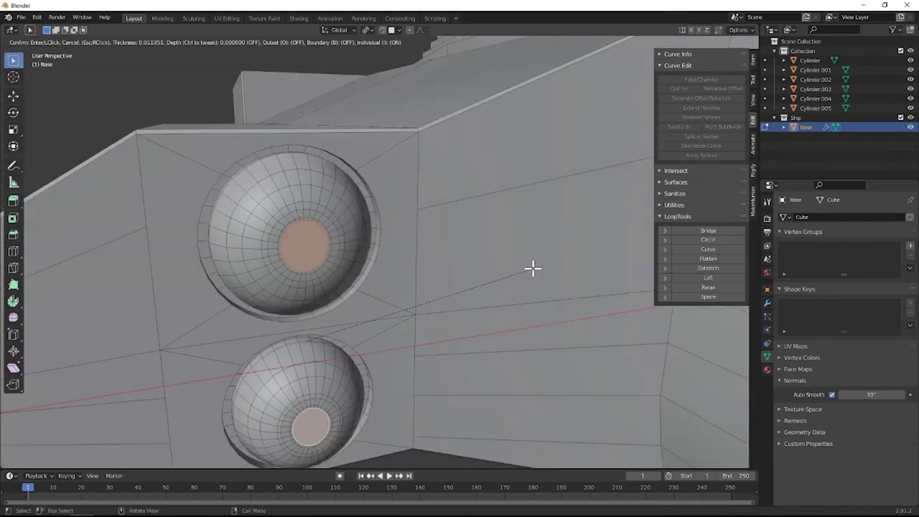
pyautogui.click(523, 269)
# Extrude the inset discs outward into short rods and scale down their ends to taper them.
pyautogui.scroll(-3, 503, 267)
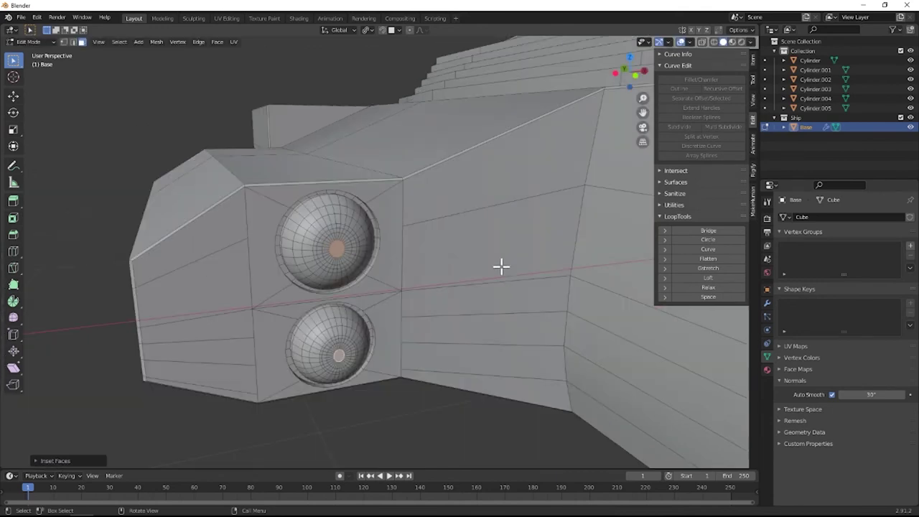
pyautogui.moveTo(501, 267); pyautogui.dragTo(504, 268, button='middle')
pyautogui.press('e')
pyautogui.rightClick(522, 283)
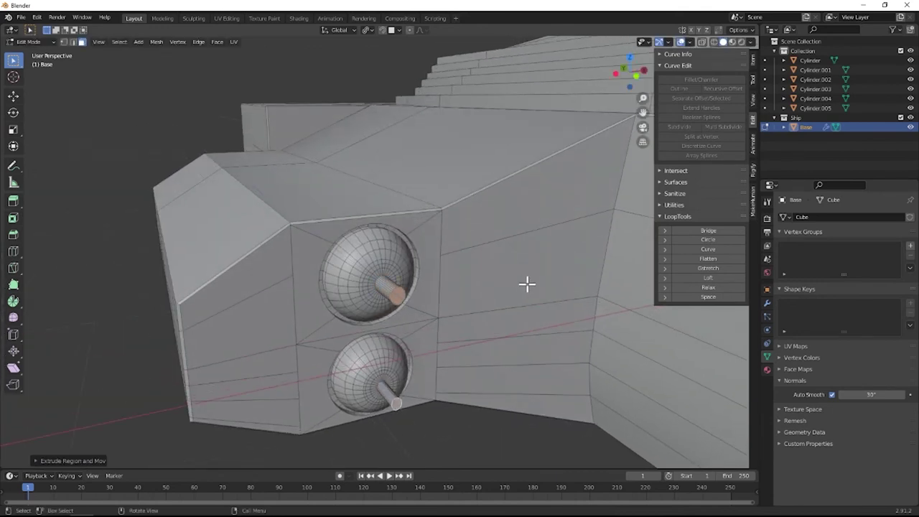
pyautogui.press('s')
pyautogui.click(464, 318)
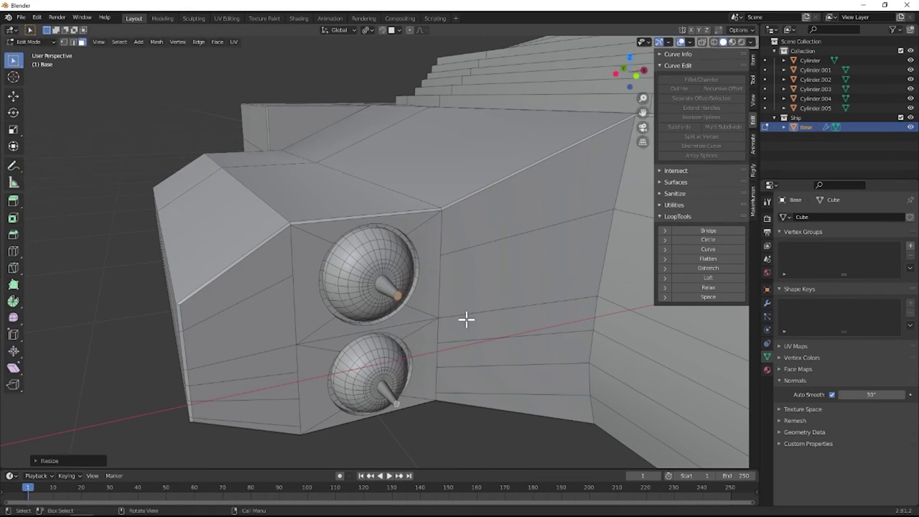
# Bevel the edges around the tips of both tapered rods.
pyautogui.hotkey('ctrl', 'b')
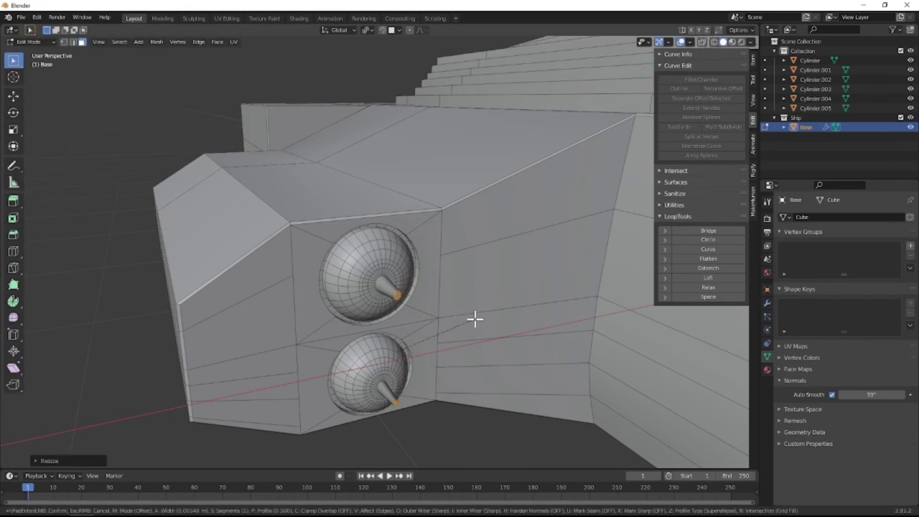
pyautogui.rightClick(475, 319)
pyautogui.press('Tab')
pyautogui.press('Tab')
# Bevel the edge loops where both rods meet their domes, then return to Object Mode and deselect the ship.
pyautogui.scroll(3, 333, 298)
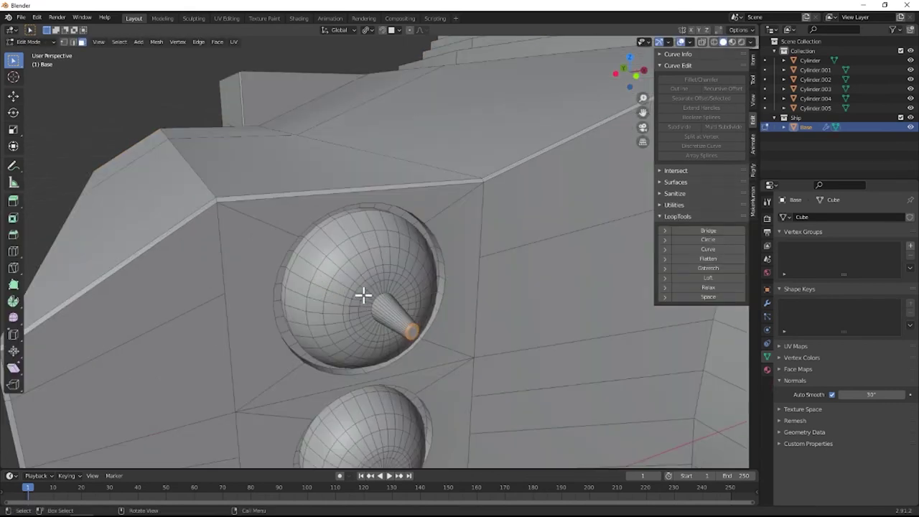
pyautogui.press('2')
pyautogui.scroll(2, 373, 308)
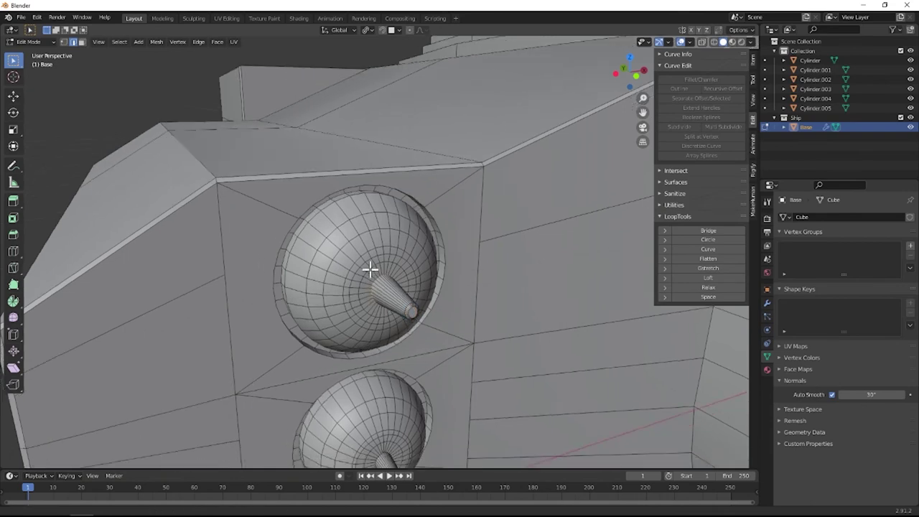
pyautogui.keyDown('alt'); pyautogui.middleClick(352, 308); pyautogui.keyUp('alt')
pyautogui.scroll(3, 352, 308)
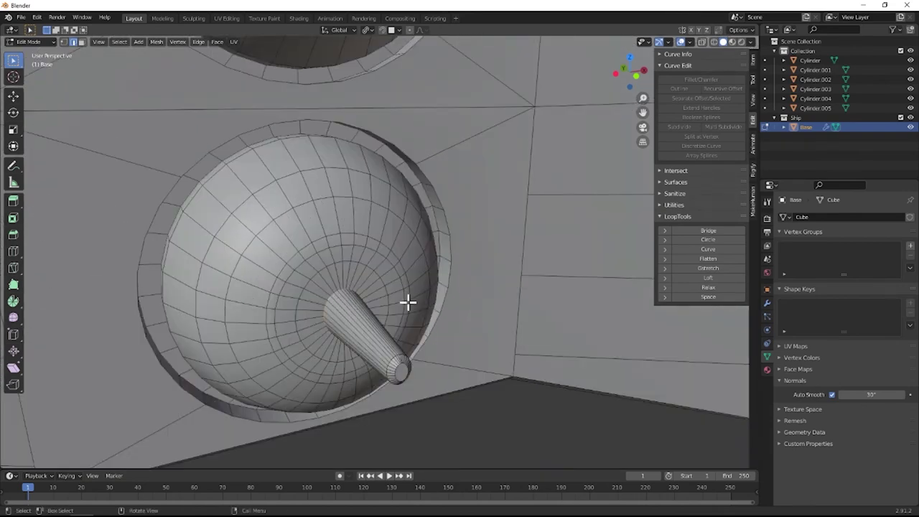
pyautogui.hotkey('ctrl', 'b')
pyautogui.click(457, 305)
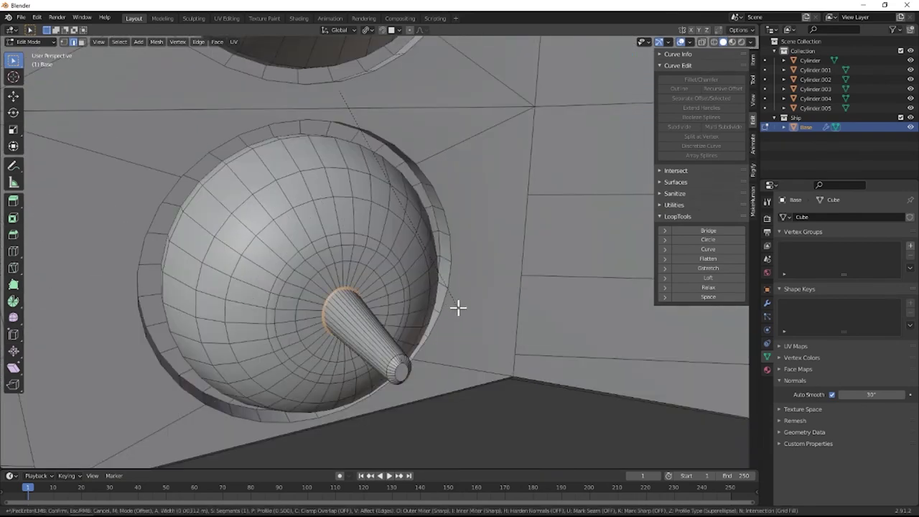
pyautogui.press('Tab')
pyautogui.scroll(-5, 356, 324)
pyautogui.click(225, 393)
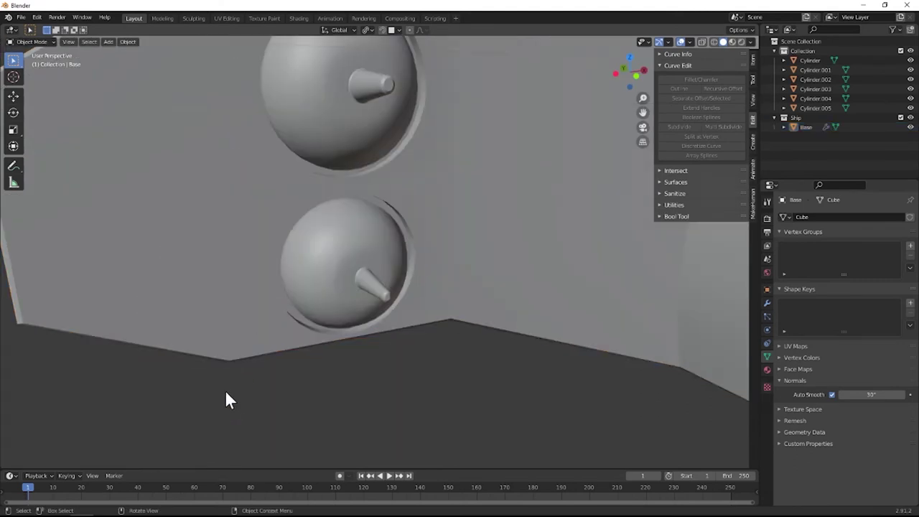
# Move all six engine cylinders at the ship's rear into a new collection named Engines.
pyautogui.scroll(-4, 230, 380)
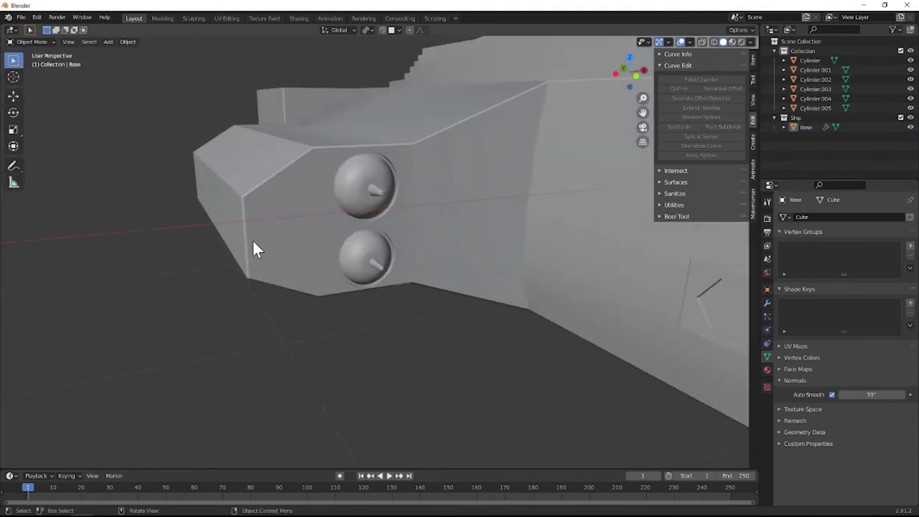
pyautogui.moveTo(252, 247); pyautogui.dragTo(421, 240, button='middle')
pyautogui.click(413, 238)
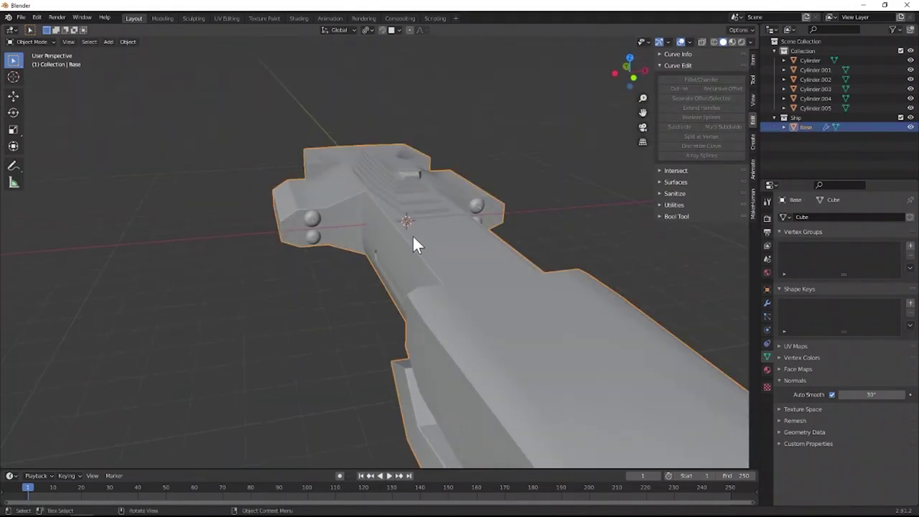
pyautogui.moveTo(328, 239); pyautogui.dragTo(291, 227, button='middle')
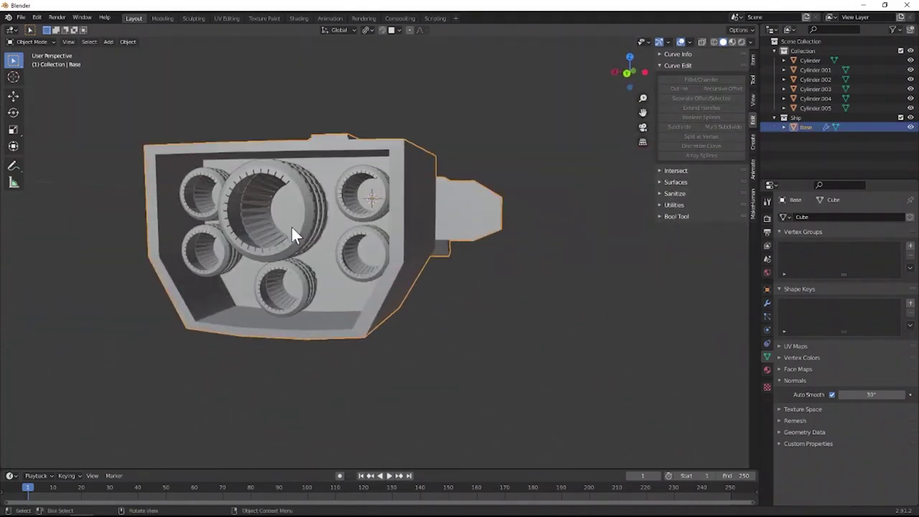
pyautogui.click(300, 223)
pyautogui.keyDown('shift'); pyautogui.click(346, 209); pyautogui.keyUp('shift')
pyautogui.keyDown('shift'); pyautogui.click(350, 255); pyautogui.keyUp('shift')
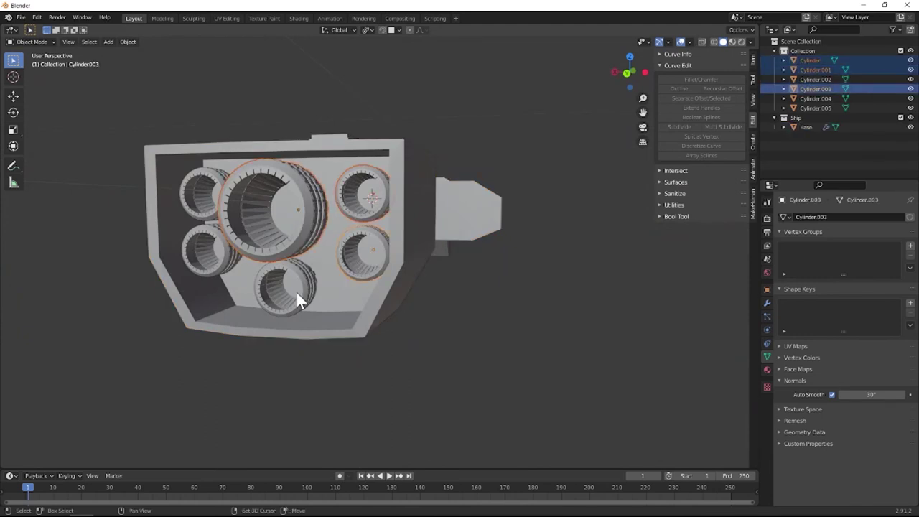
pyautogui.keyDown('shift'); pyautogui.click(294, 291); pyautogui.keyUp('shift')
pyautogui.keyDown('shift'); pyautogui.click(224, 260); pyautogui.keyUp('shift')
pyautogui.keyDown('shift'); pyautogui.click(213, 181); pyautogui.keyUp('shift')
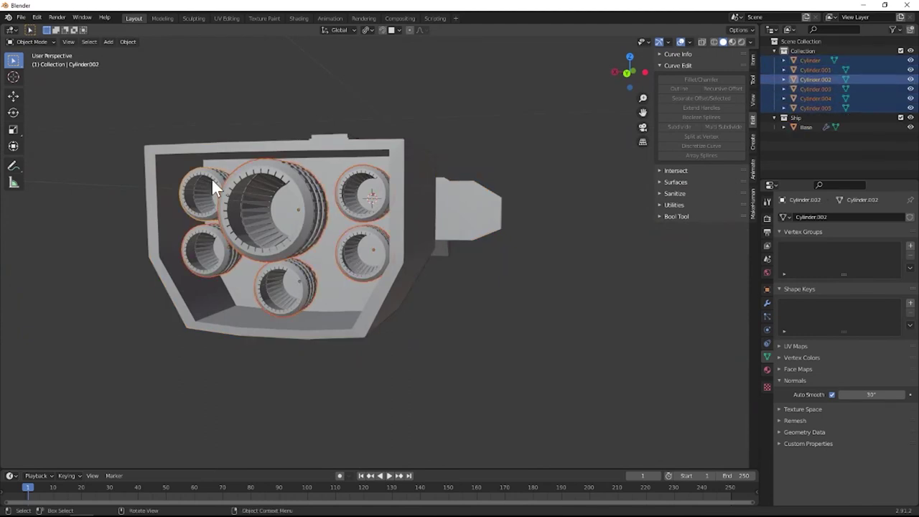
pyautogui.press('m')
pyautogui.click(187, 179)
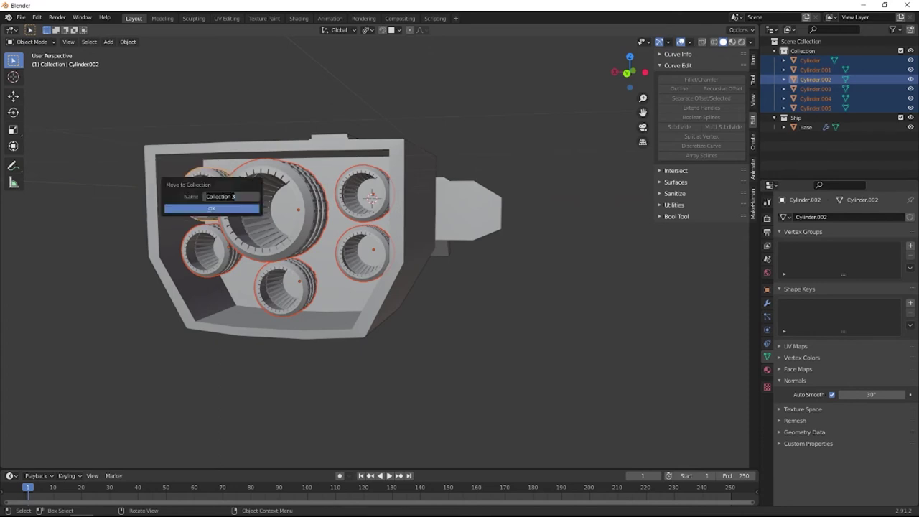
pyautogui.write('Engines')
pyautogui.press('Return')
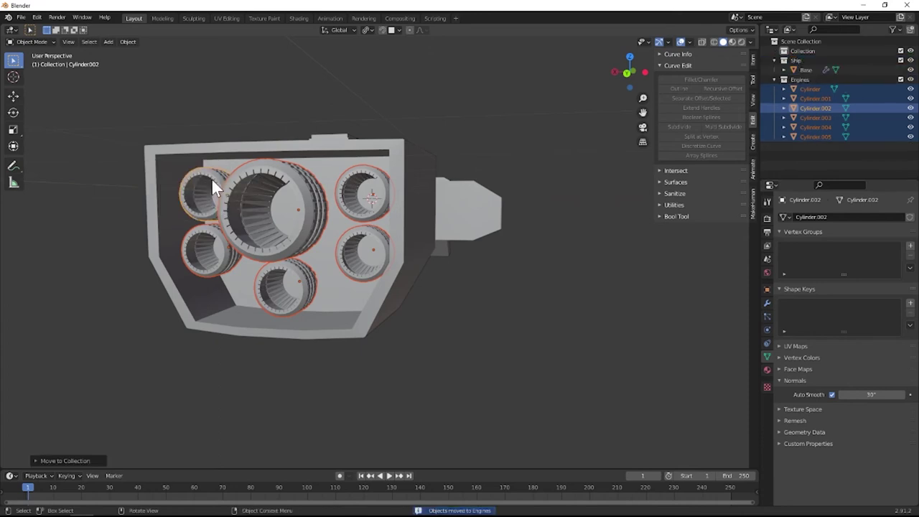
# Inset the rear faces of the ship's side pod together by about 0.03 m.
pyautogui.click(431, 320)
pyautogui.moveTo(404, 260); pyautogui.dragTo(382, 310, button='middle')
pyautogui.click(380, 249)
pyautogui.click(374, 298)
pyautogui.press('Tab')
pyautogui.scroll(2, 354, 323)
pyautogui.scroll(-3, 383, 310)
pyautogui.press('3')
pyautogui.moveTo(378, 240); pyautogui.dragTo(389, 287)
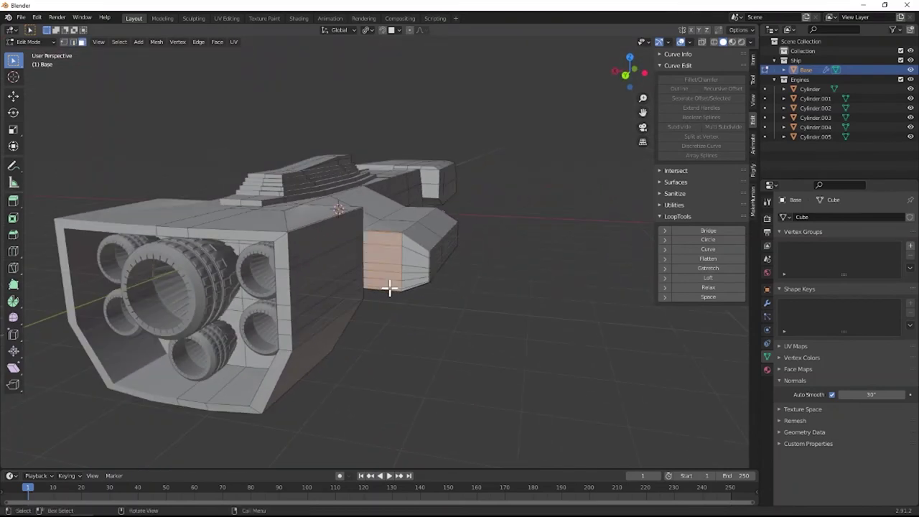
pyautogui.scroll(6, 390, 287)
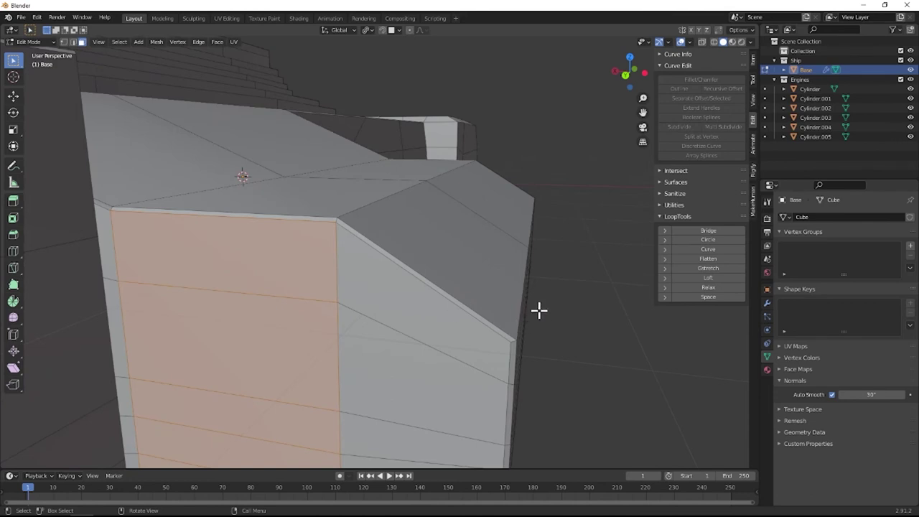
pyautogui.scroll(-3, 538, 305)
pyautogui.press('i')
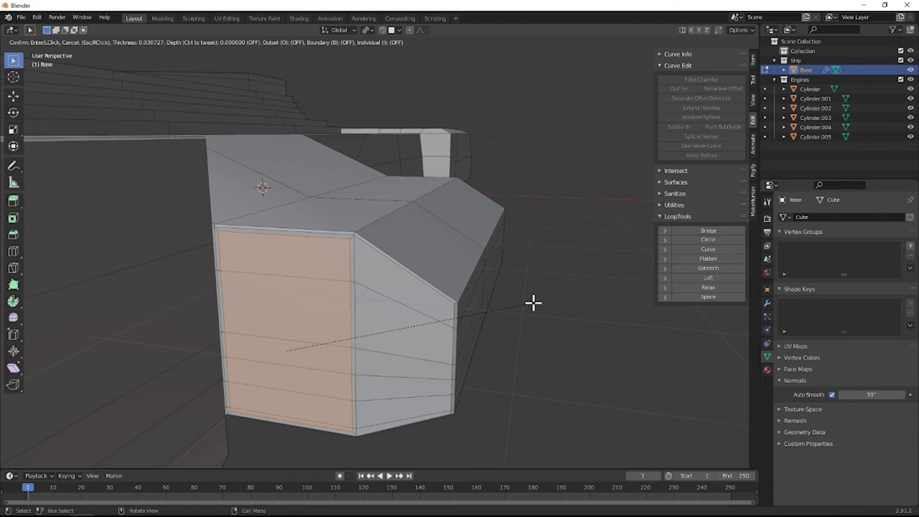
# Extrude the inset rear faces into the side pod to form a recess and return to Object Mode.
pyautogui.press('e')
pyautogui.click(413, 364)
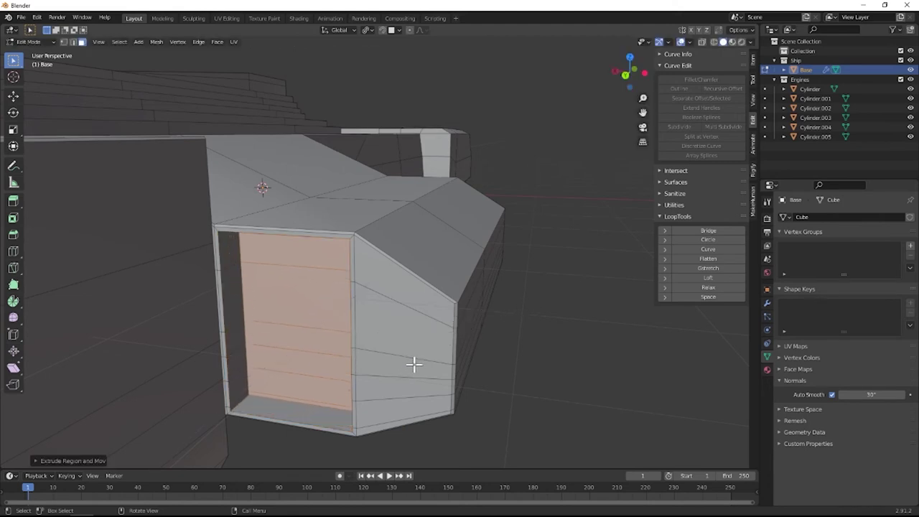
pyautogui.scroll(-3, 328, 334)
pyautogui.scroll(3, 328, 328)
pyautogui.scroll(-3, 365, 338)
pyautogui.moveTo(365, 338); pyautogui.dragTo(358, 372, button='middle')
pyautogui.press('Tab')
# Duplicate a small engine at the ship's rear and place the copy behind the side pod, adjusting its depth along Y.
pyautogui.click(239, 325)
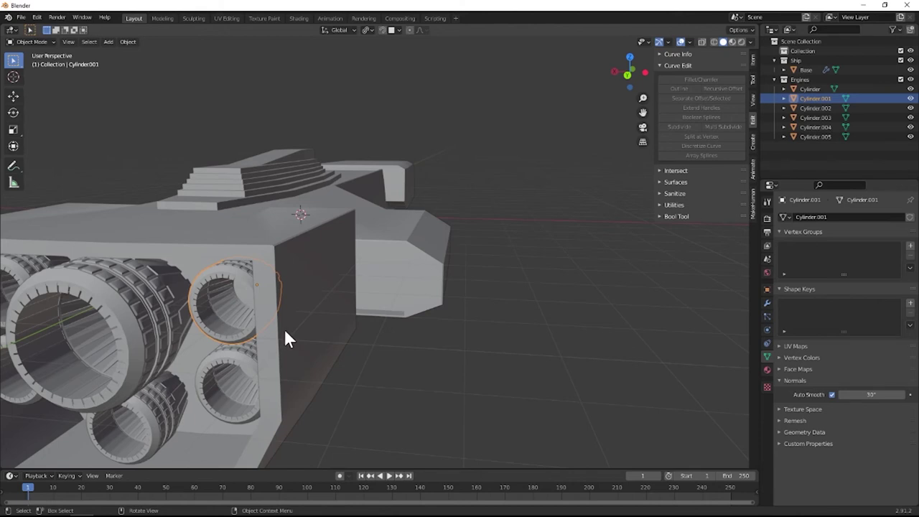
pyautogui.hotkey('shift', 'd')
pyautogui.click(410, 328)
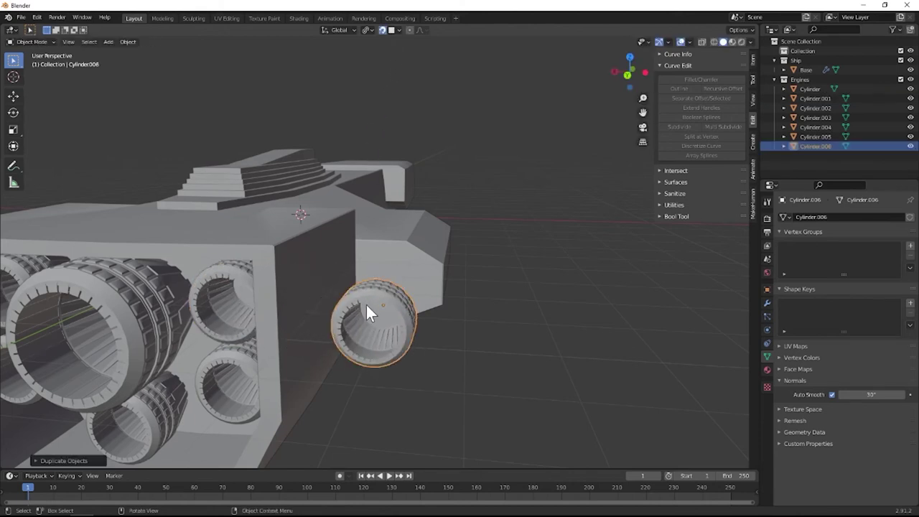
pyautogui.press('g')
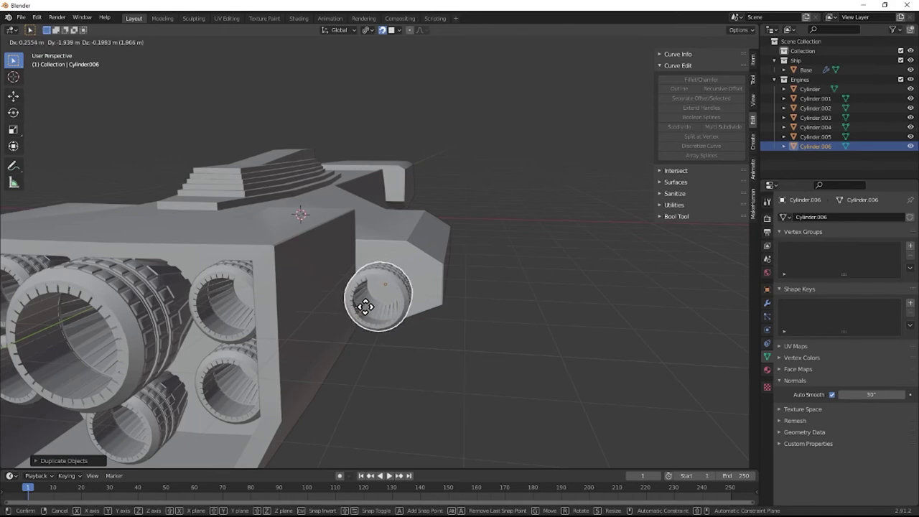
pyautogui.press('y')
pyautogui.click(383, 281)
# Shrink the copied engine and move it along X and Z to the upper inner part of the side pod's recess.
pyautogui.moveTo(400, 304); pyautogui.dragTo(365, 289, button='middle')
pyautogui.scroll(-3, 366, 293)
pyautogui.press('s')
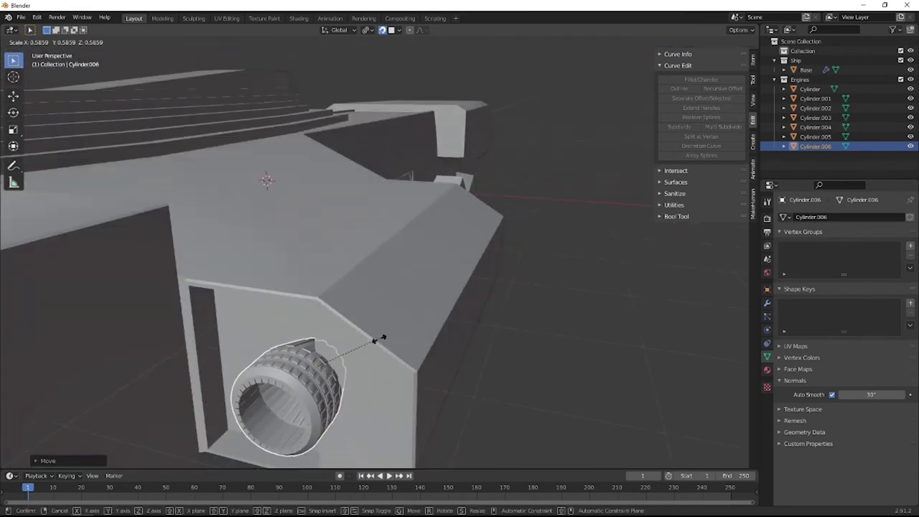
pyautogui.press('g')
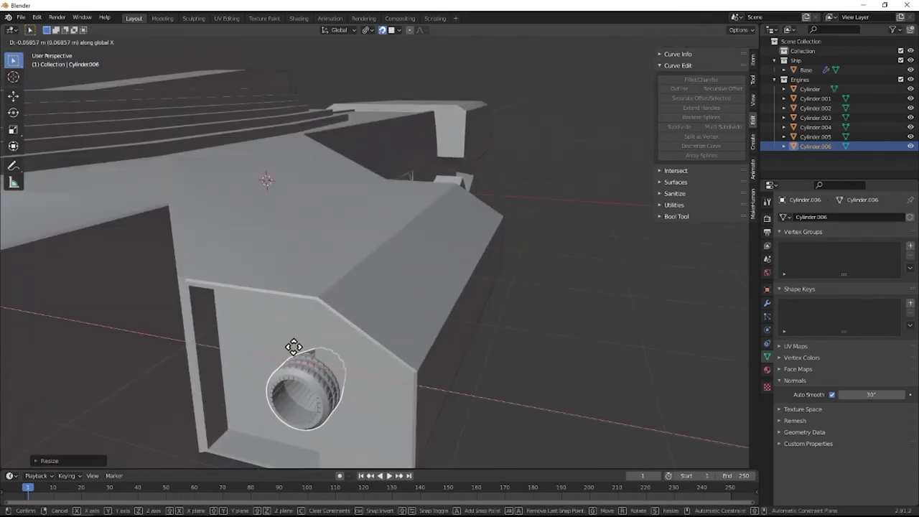
pyautogui.click(245, 351)
pyautogui.press('g')
pyautogui.press('z')
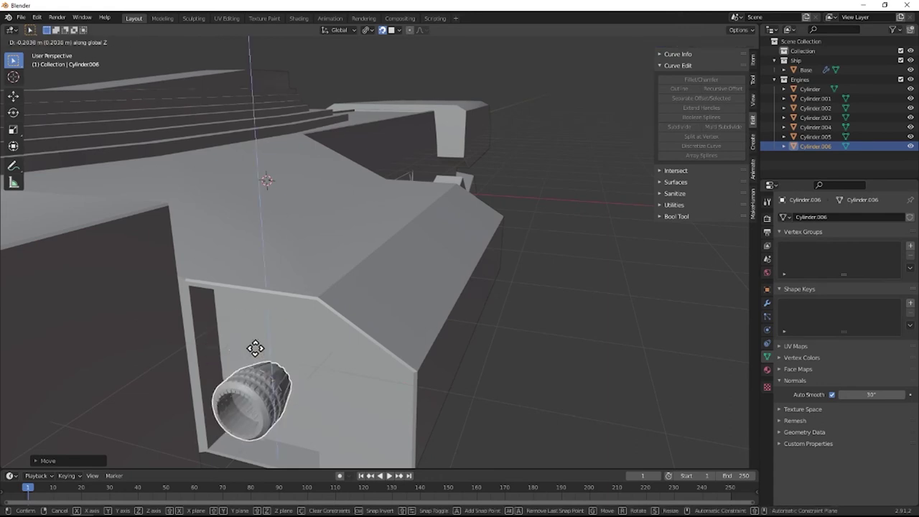
pyautogui.click(246, 300)
# Enlarge the pod engine slightly to an object scale of about 0.35.
pyautogui.moveTo(249, 303); pyautogui.dragTo(336, 324, button='middle')
pyautogui.press('s')
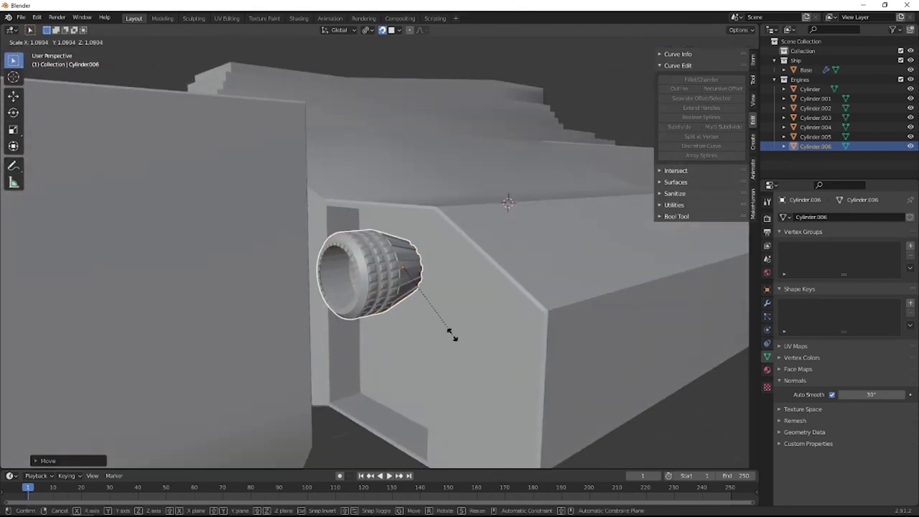
pyautogui.click(480, 346)
# Duplicate the pod engine about 0.68 m downward along Z and shrink the lower copy to an object scale of about 0.283.
pyautogui.moveTo(480, 345); pyautogui.dragTo(446, 339, button='middle')
pyautogui.hotkey('shift', 'd')
pyautogui.press('z')
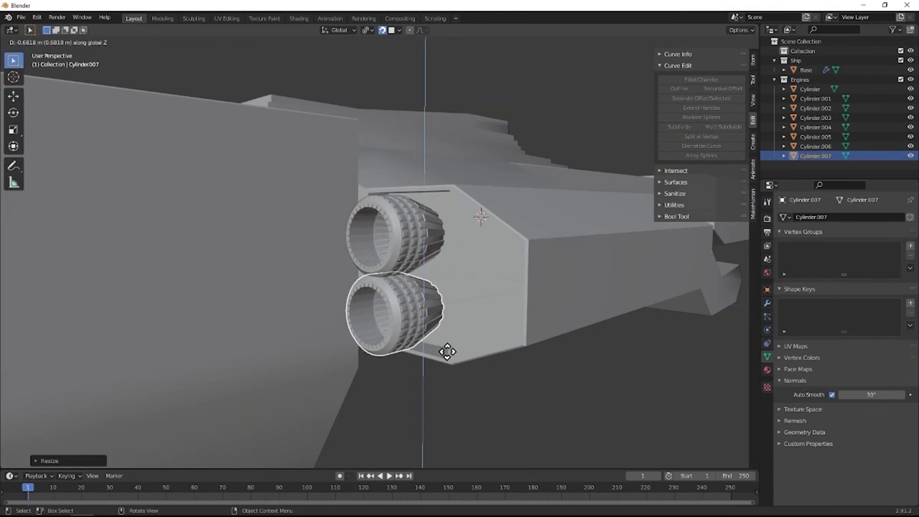
pyautogui.click(445, 348)
pyautogui.moveTo(431, 333); pyautogui.dragTo(433, 314, button='middle')
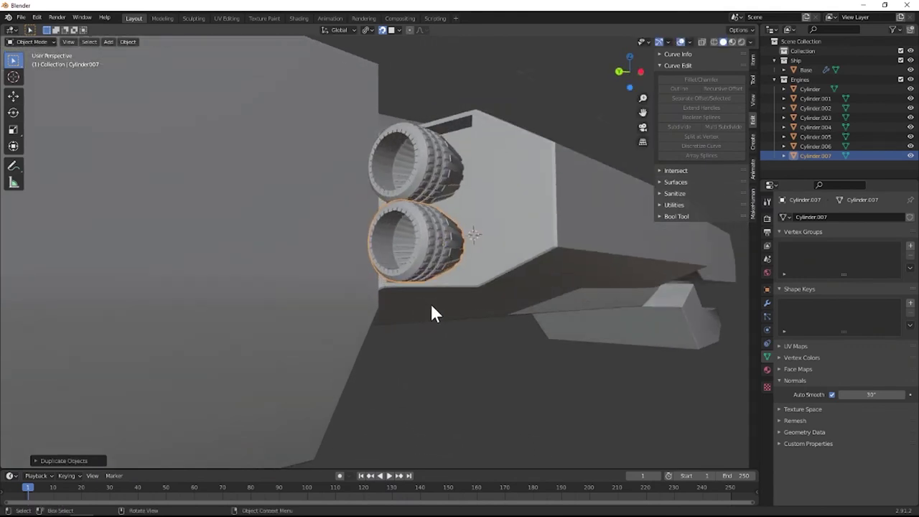
pyautogui.press('s')
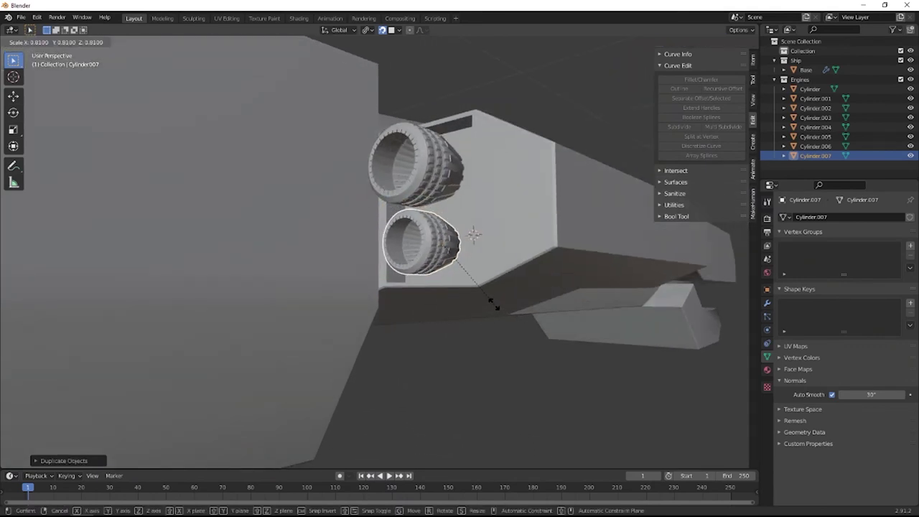
pyautogui.click(493, 304)
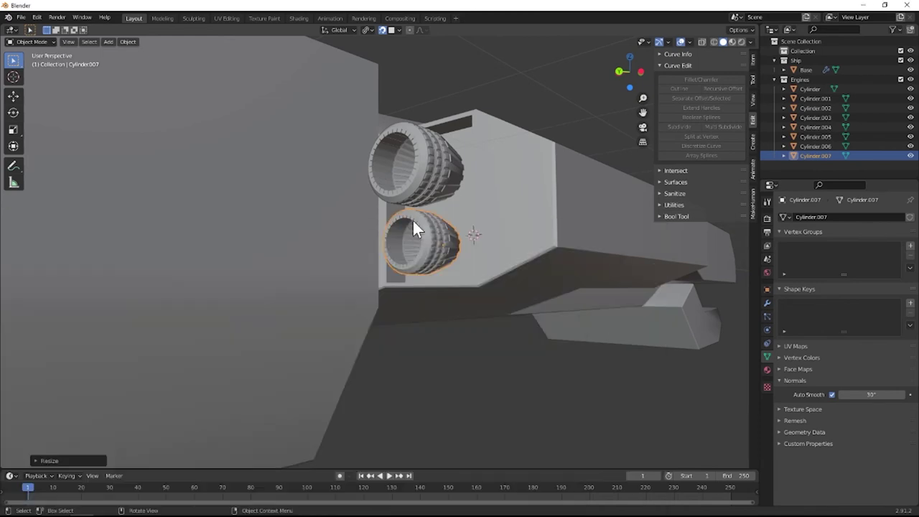
# Duplicate the upper pod engine in place and set the copy's X location to 3.33454 m for the opposite pod.
pyautogui.click(438, 182)
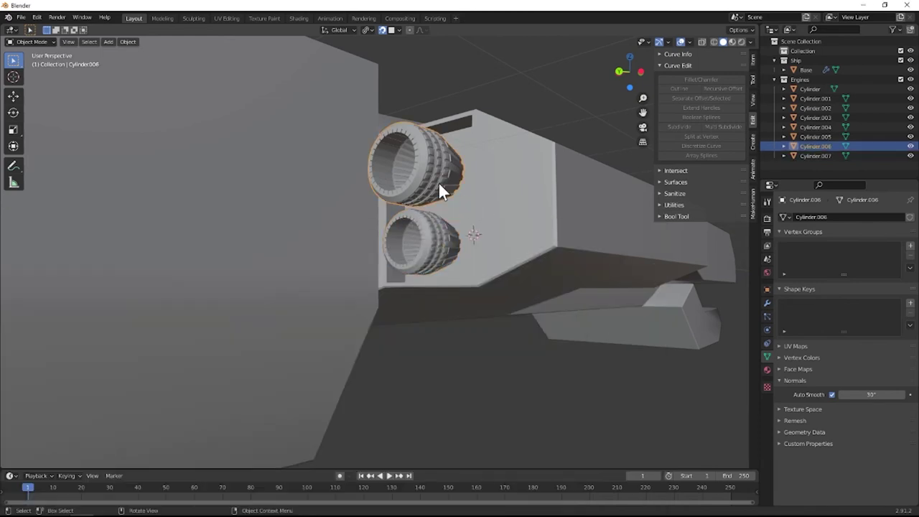
pyautogui.hotkey('shift', 'd')
pyautogui.rightClick(449, 227)
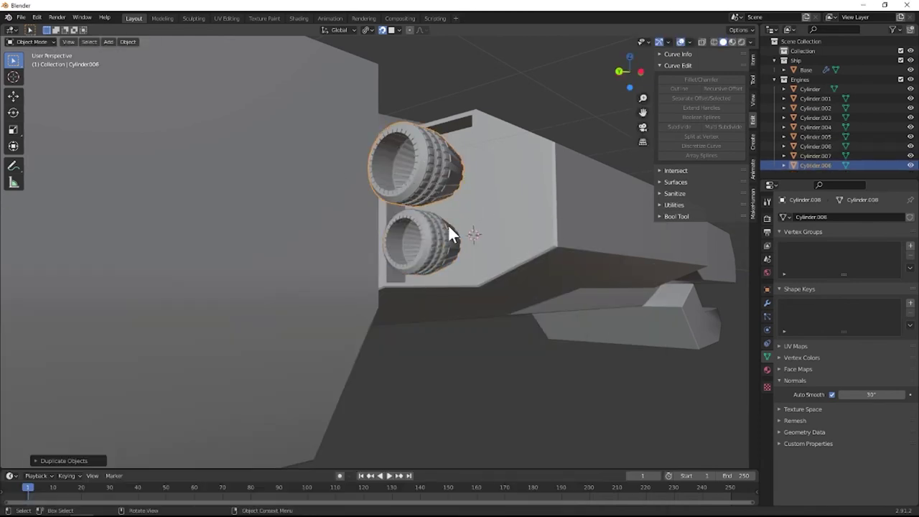
pyautogui.click(767, 289)
pyautogui.click(861, 246)
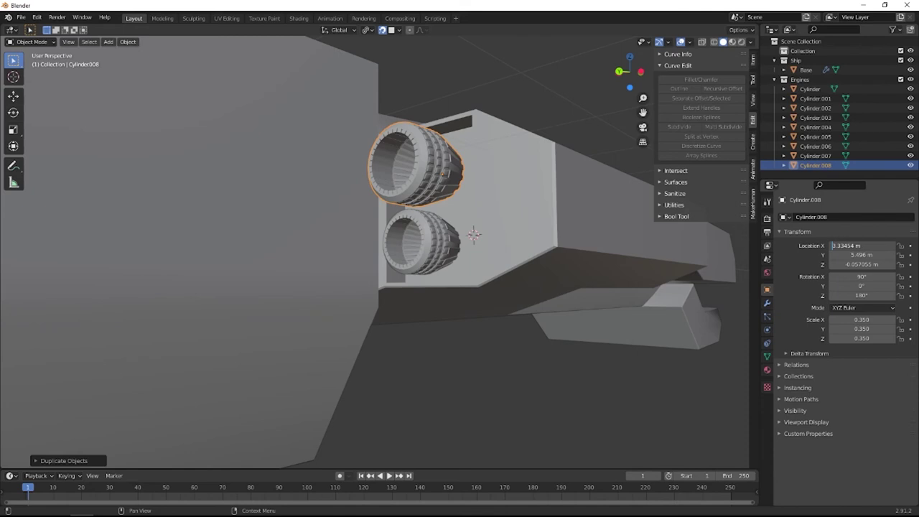
pyautogui.press('Return')
# Duplicate the lower pod engine in place, set the copy's X location to 3.33454 m for the opposite pod, and deselect it.
pyautogui.click(445, 240)
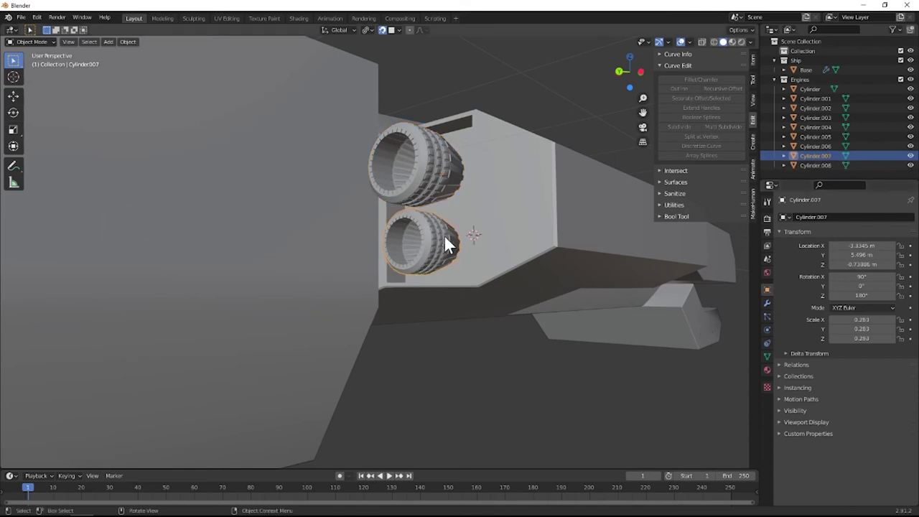
pyautogui.hotkey('shift', 'd')
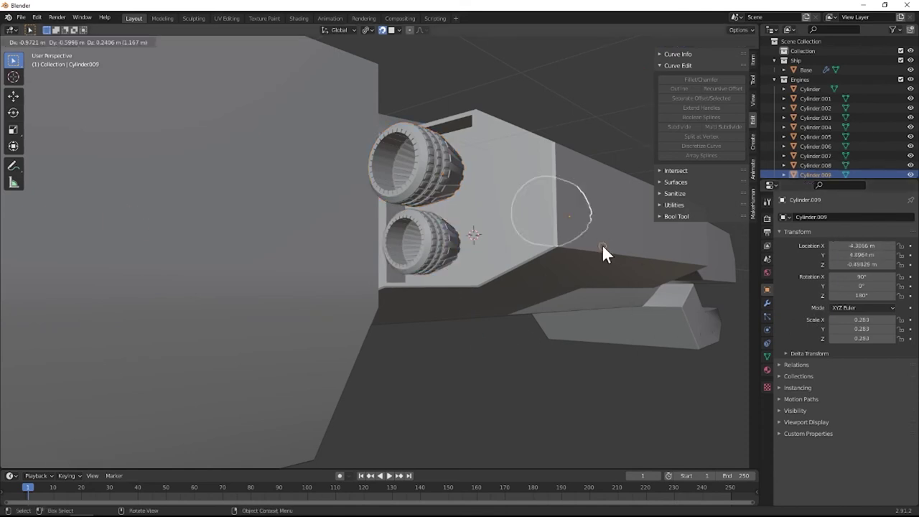
pyautogui.rightClick(605, 253)
pyautogui.click(861, 245)
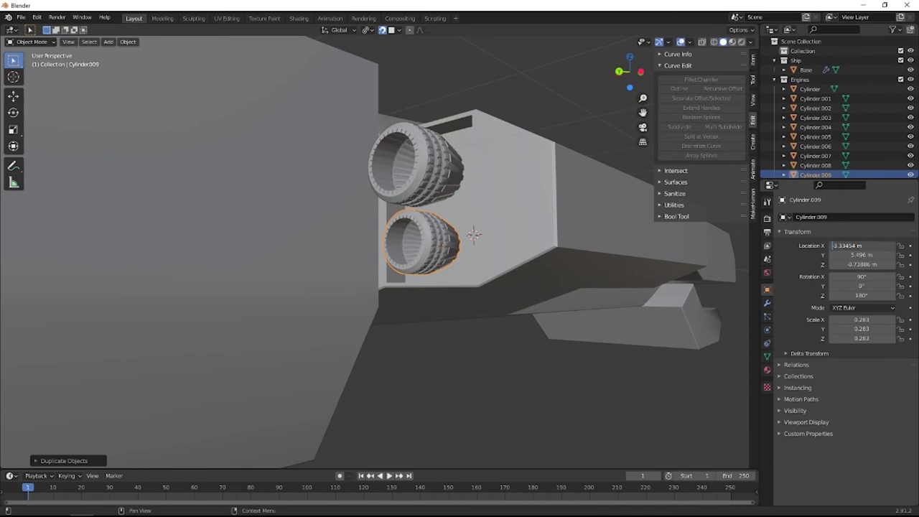
pyautogui.press('Return')
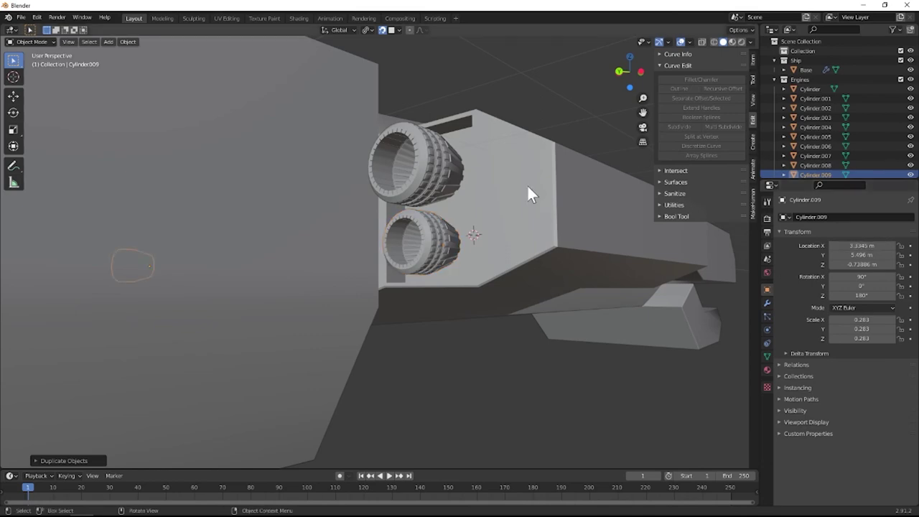
pyautogui.click(509, 86)
# Save the scene in the Tutorials folder under the file name Tutorial Ship.
pyautogui.moveTo(509, 85); pyautogui.dragTo(326, 226, button='middle')
pyautogui.click(20, 17)
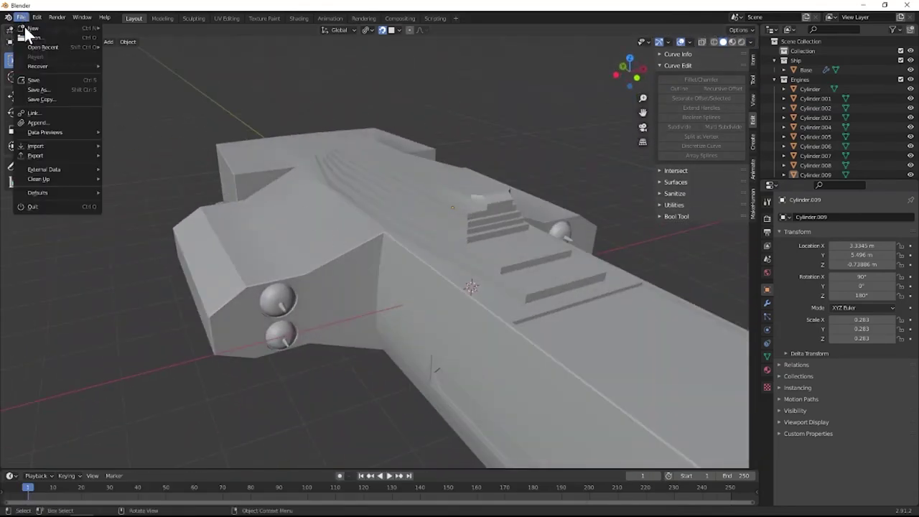
pyautogui.click(37, 89)
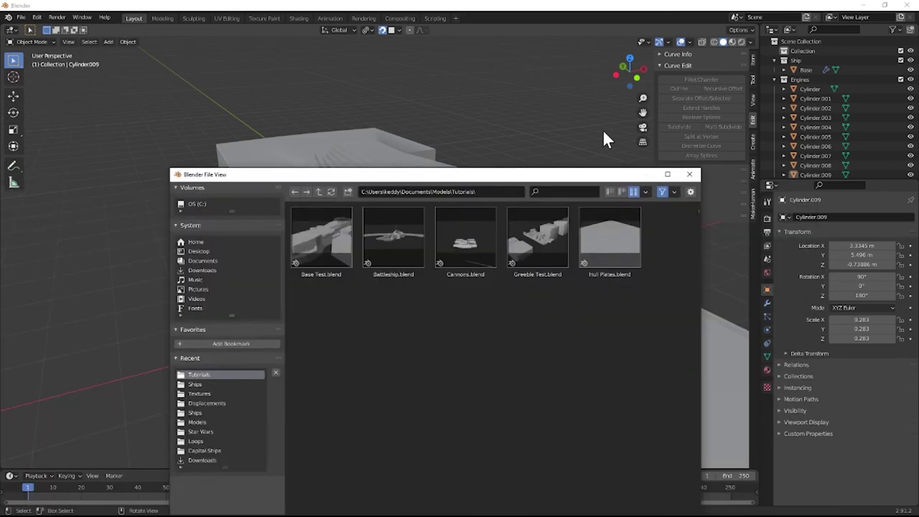
pyautogui.moveTo(553, 171); pyautogui.dragTo(554, 2)
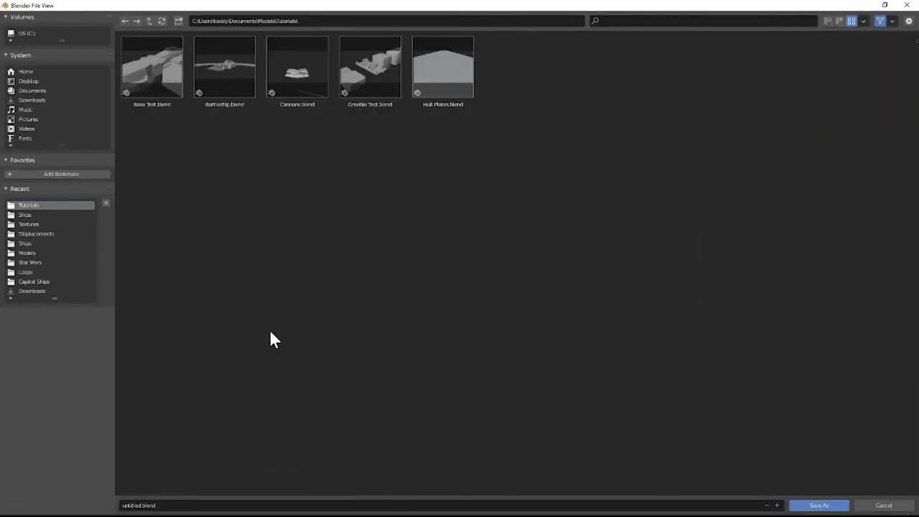
pyautogui.click(191, 506)
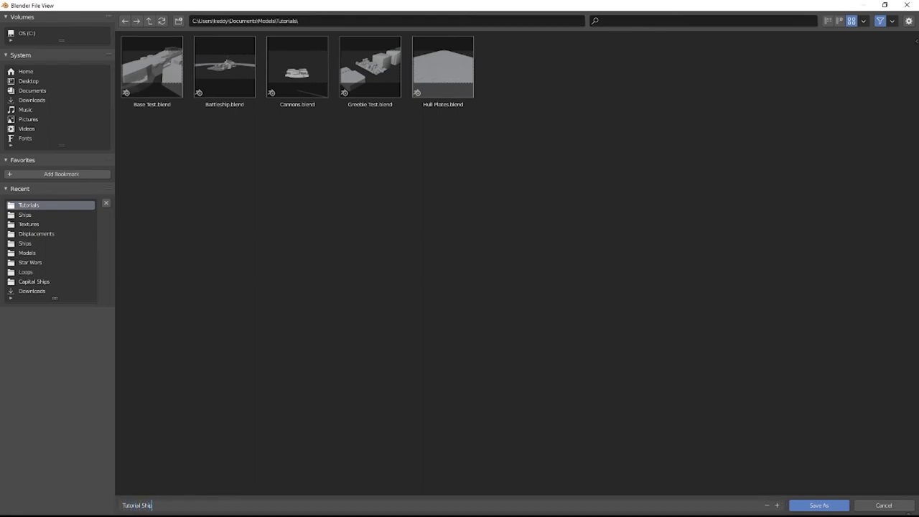
pyautogui.press('Return')
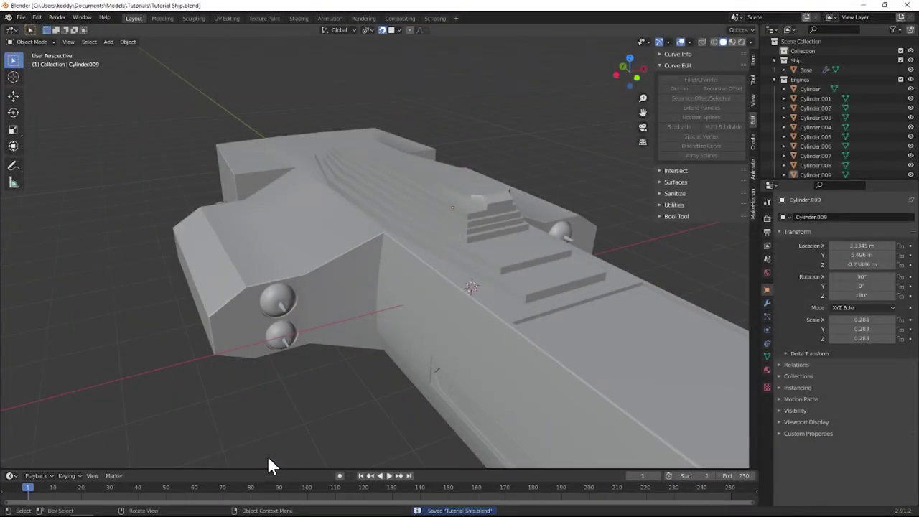
# Add a centred vertical edge loop to the ship base's front faces between the pod's domes and the main hull.
pyautogui.moveTo(494, 258)
pyautogui.mouseDown(button='middle')
pyautogui.moveTo(486, 249)
pyautogui.moveTo(425, 252)
pyautogui.moveTo(460, 257)
pyautogui.moveTo(644, 235)
pyautogui.moveTo(569, 261)
pyautogui.moveTo(502, 252)
pyautogui.mouseUp(button='middle')
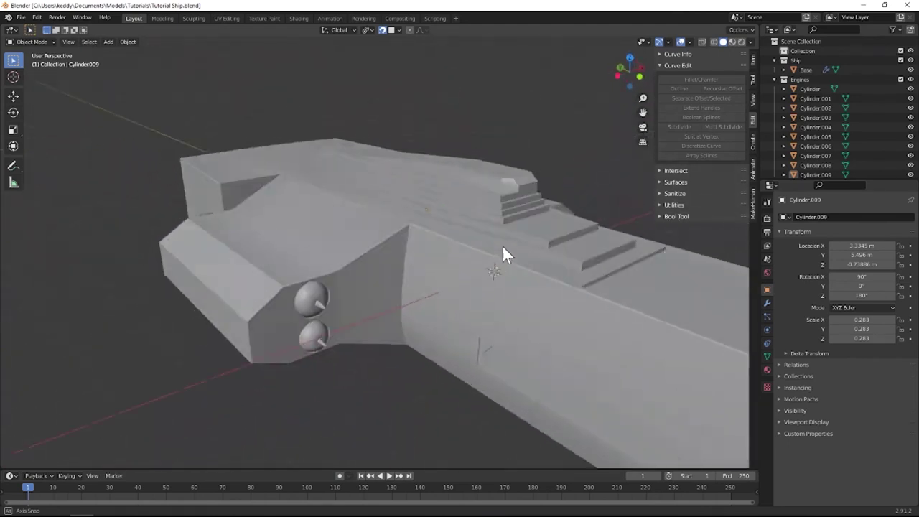
pyautogui.click(381, 270)
pyautogui.moveTo(382, 272); pyautogui.dragTo(365, 281, button='middle')
pyautogui.press('Tab')
pyautogui.hotkey('ctrl', 'r')
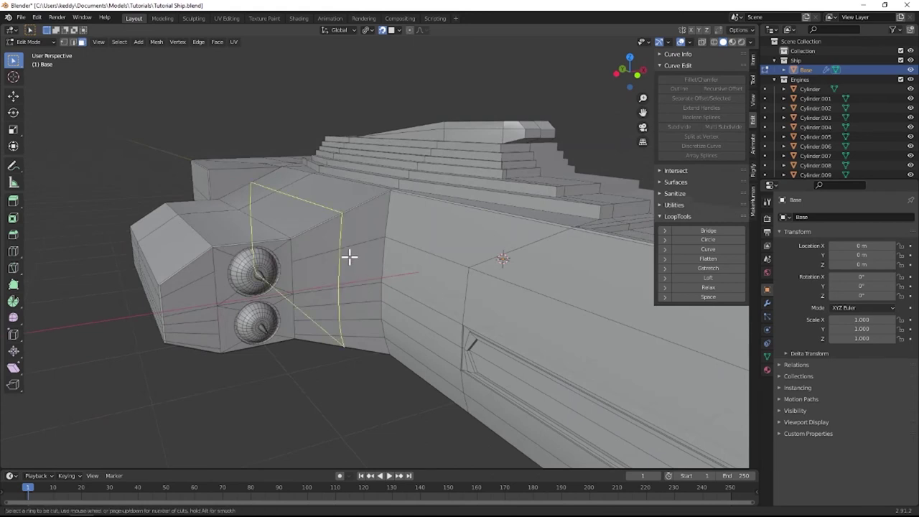
pyautogui.click(349, 259)
pyautogui.rightClick(344, 267)
# Select the vertical strip of faces beside the domes and inset it by about 0.07 m.
pyautogui.scroll(2, 341, 270)
pyautogui.press('3')
pyautogui.click(308, 242)
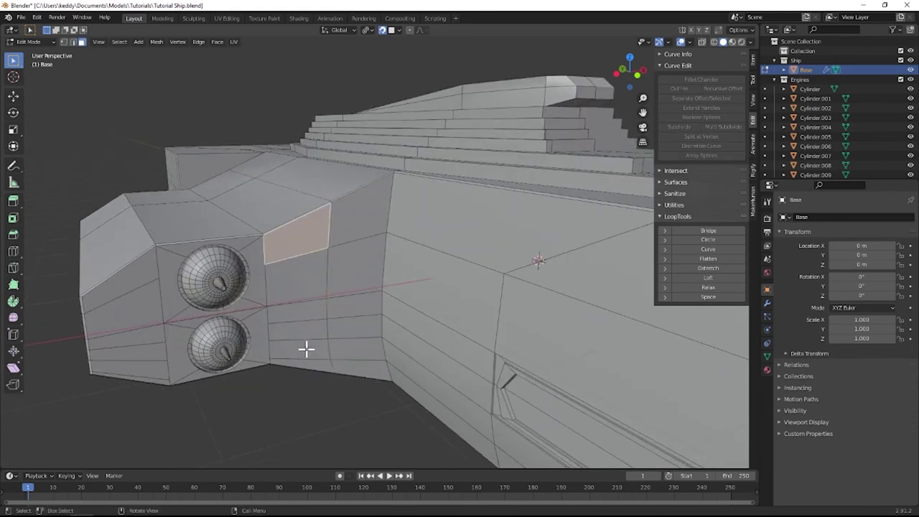
pyautogui.keyDown('alt'); pyautogui.click(311, 361); pyautogui.keyUp('alt')
pyautogui.keyDown('shift'); pyautogui.click(361, 206); pyautogui.keyUp('shift')
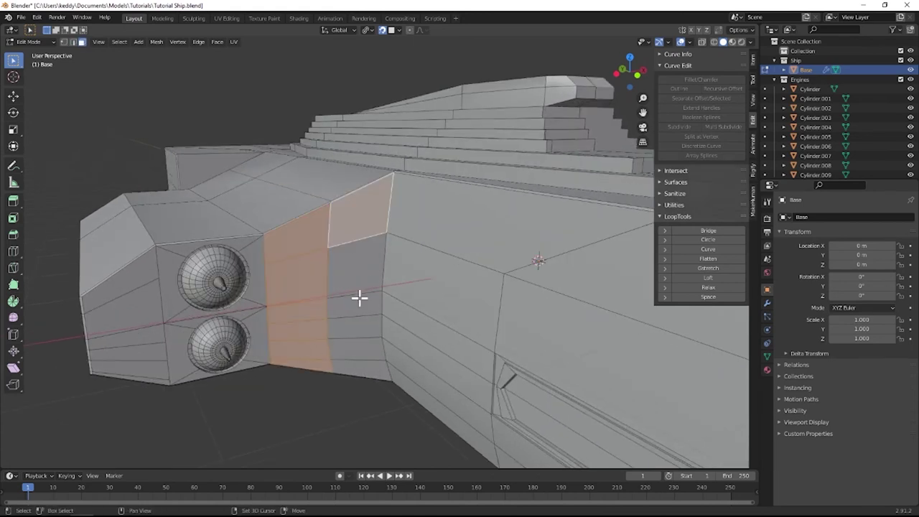
pyautogui.click(303, 242)
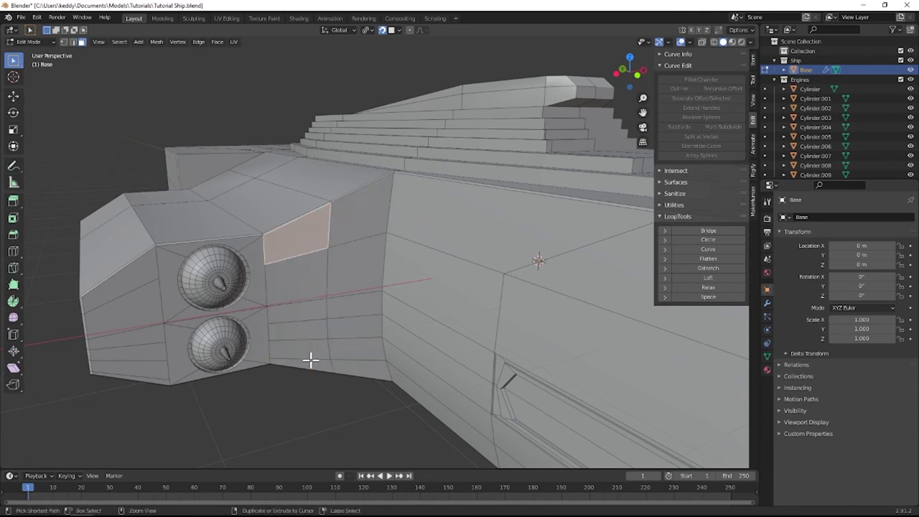
pyautogui.keyDown('ctrl'); pyautogui.click(311, 360); pyautogui.keyUp('ctrl')
pyautogui.press('i')
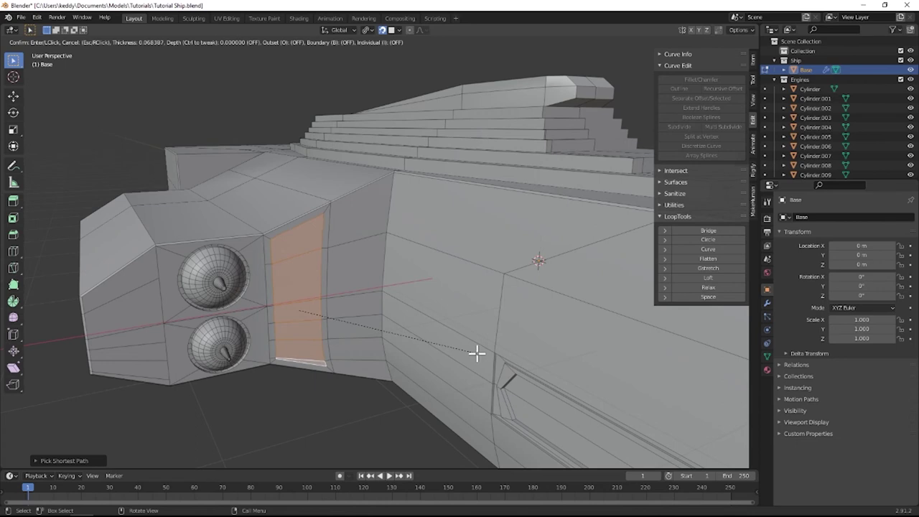
pyautogui.click(477, 352)
# Extrude the inset strip and, with snapping turned off, move it back along Y to form a recess.
pyautogui.moveTo(463, 351); pyautogui.dragTo(465, 354, button='middle')
pyautogui.press('e')
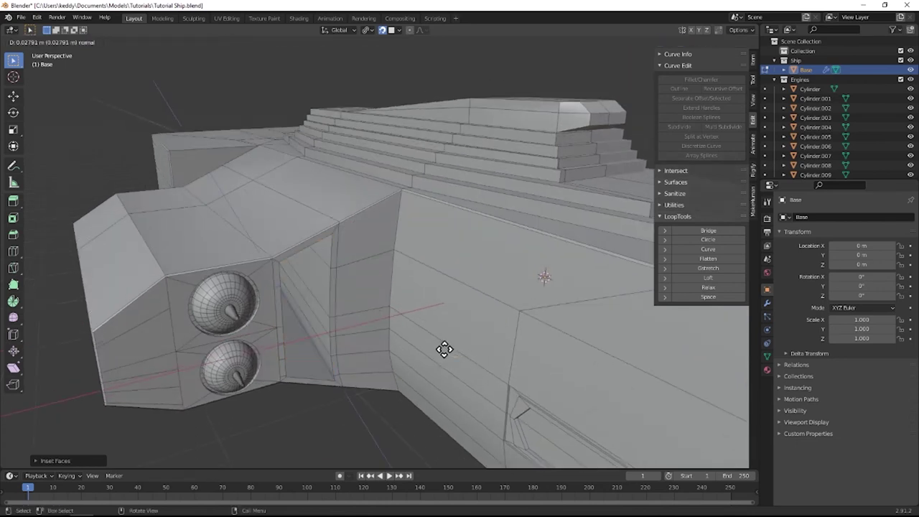
pyautogui.click(445, 349)
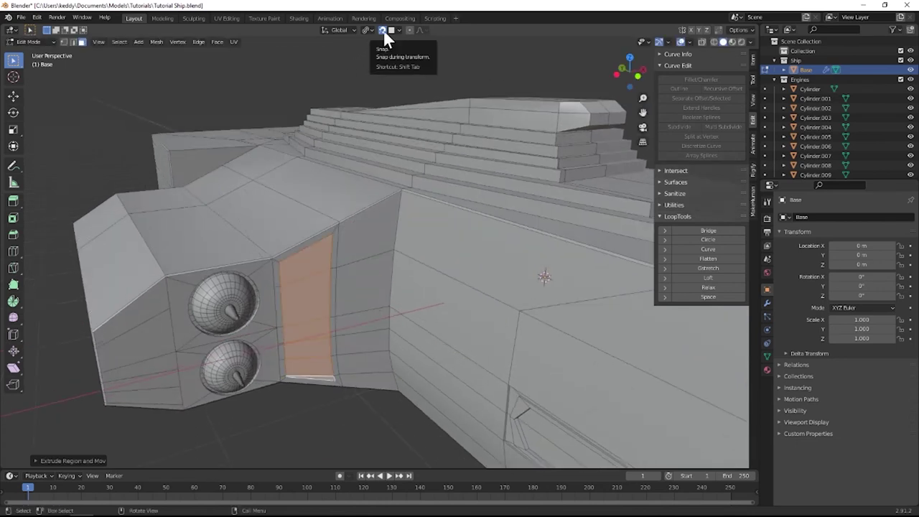
pyautogui.click(384, 29)
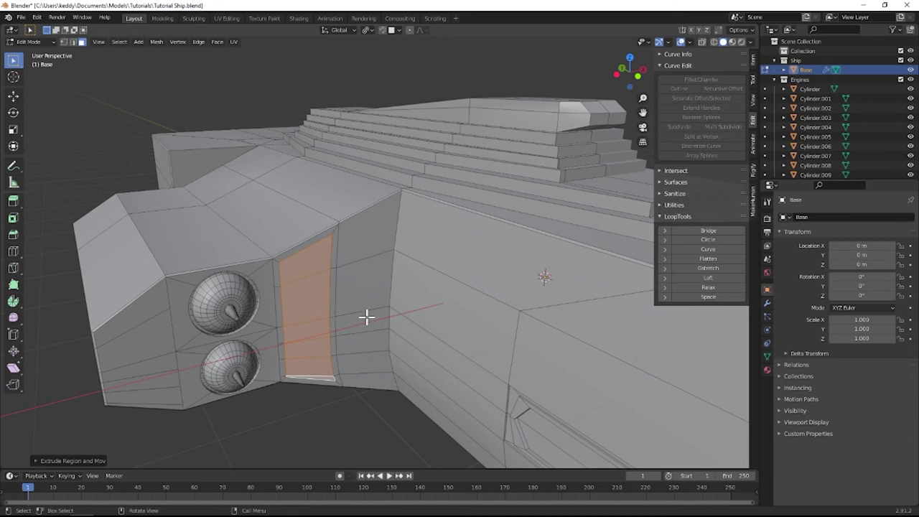
pyautogui.press('g')
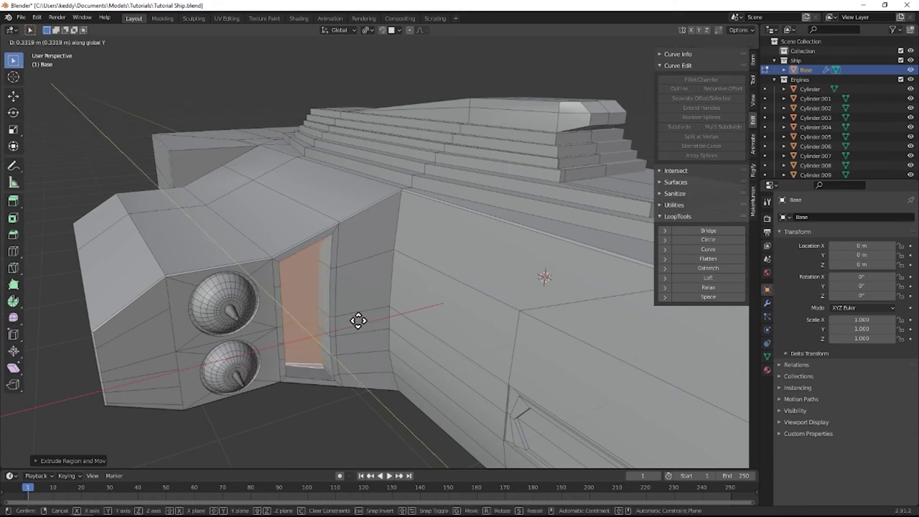
pyautogui.click(358, 288)
# Select the vertical strip of front faces between the new recess and the main hull, and inset it by about 0.08 m.
pyautogui.click(358, 250)
pyautogui.keyDown('ctrl'); pyautogui.click(385, 369); pyautogui.keyUp('ctrl')
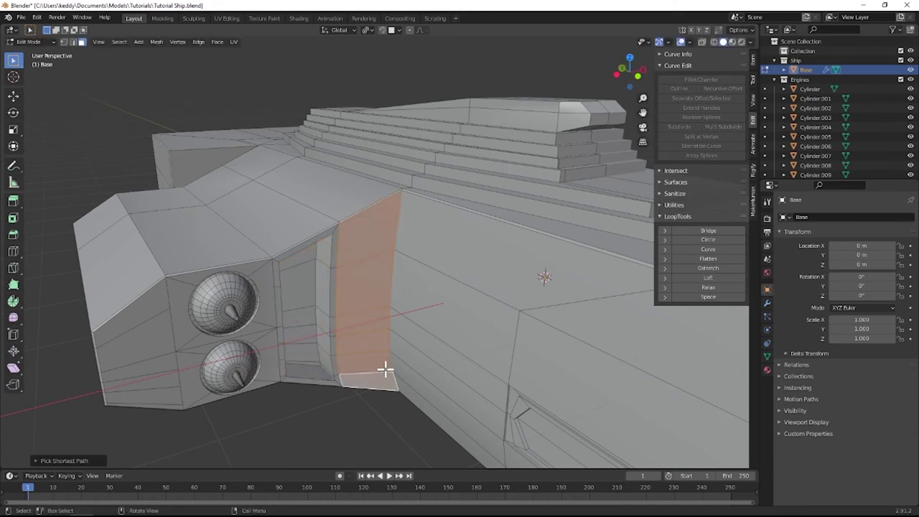
pyautogui.press('i')
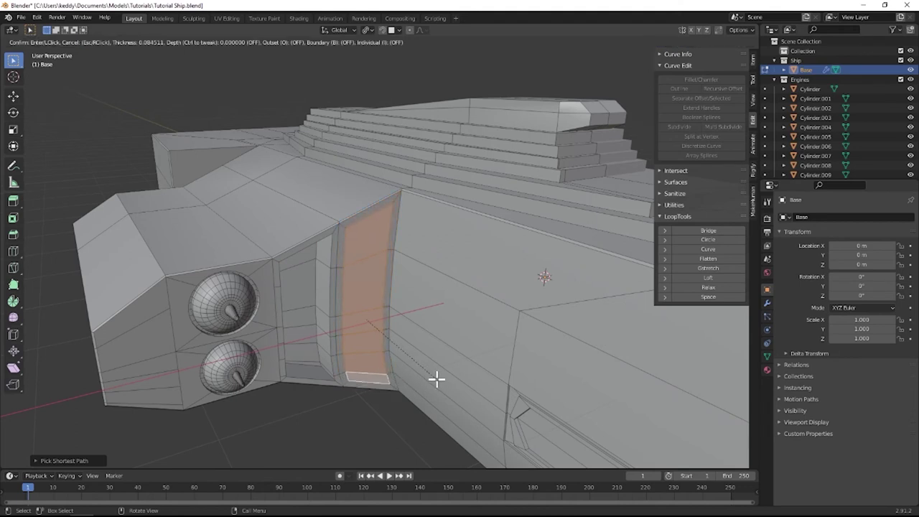
pyautogui.click(437, 378)
# Extrude the inset strip beside the main hull back into the body to form a second recess.
pyautogui.press('e')
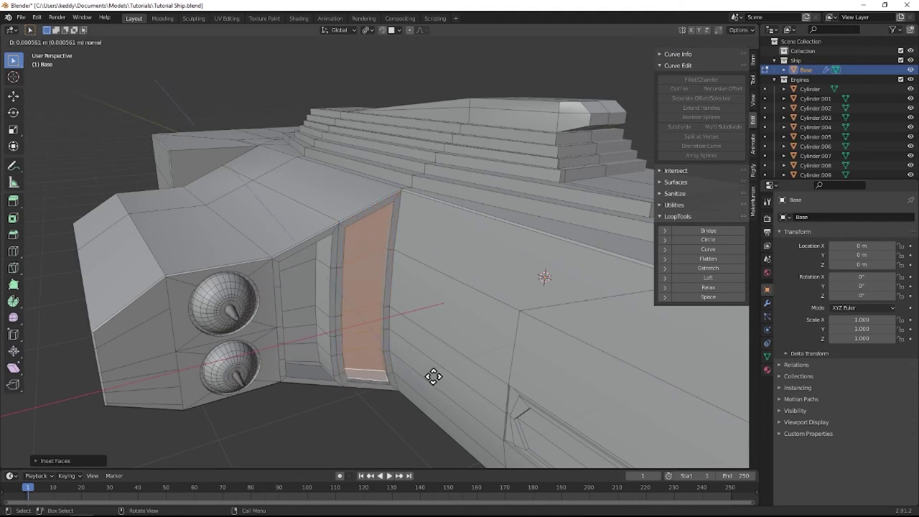
pyautogui.click(427, 372)
pyautogui.moveTo(416, 371); pyautogui.dragTo(294, 357, button='middle')
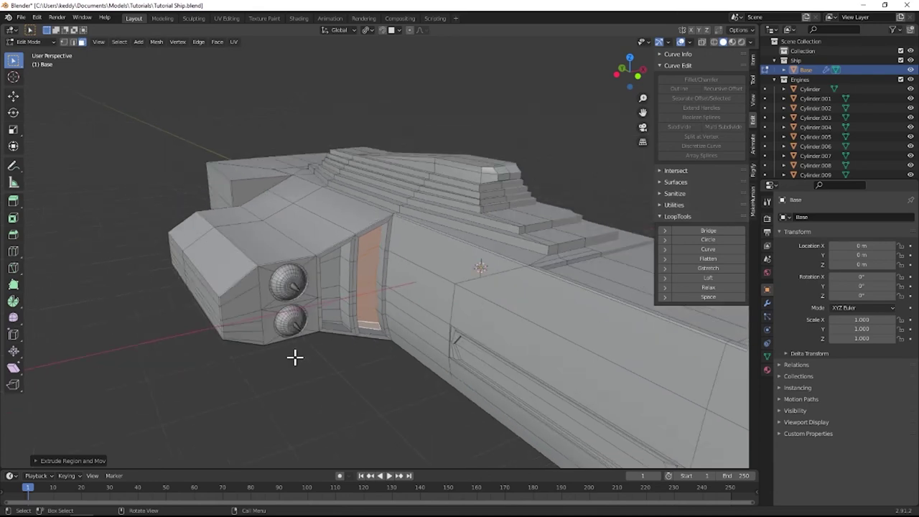
# Return to Object Mode, deselect the ship base, and save the scene.
pyautogui.press('Tab')
pyautogui.click(180, 296)
pyautogui.moveTo(180, 296); pyautogui.dragTo(315, 264, button='middle')
pyautogui.hotkey('ctrl', 's')
# Select the lengthwise strip of faces along the ship base's underside and move it down about 0.3 m along Z.
pyautogui.click(315, 263)
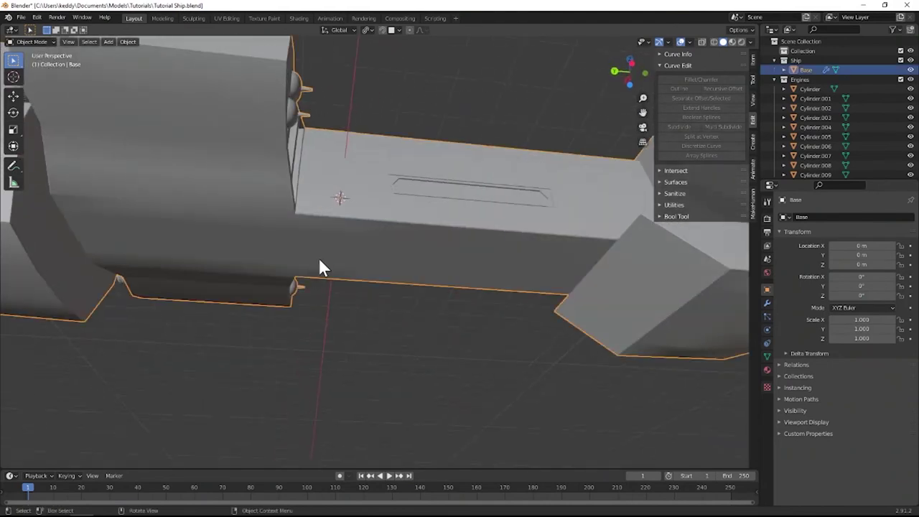
pyautogui.press('Tab')
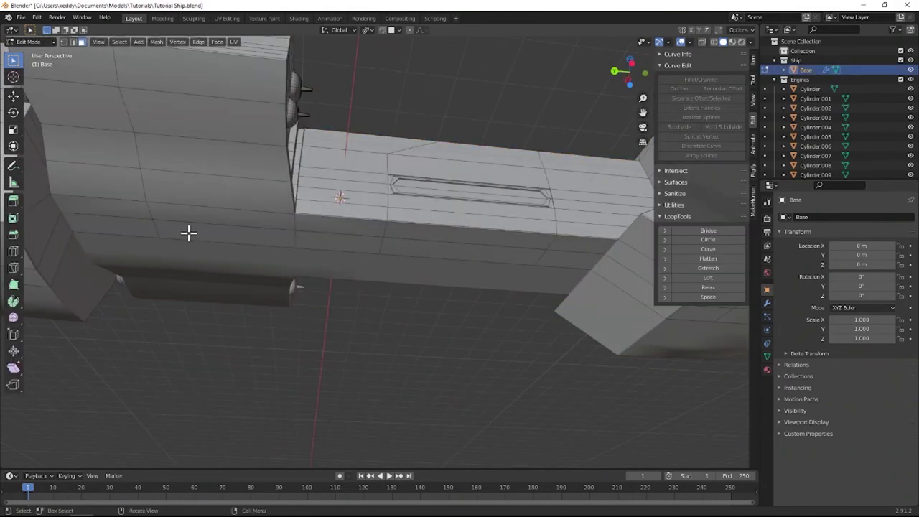
pyautogui.click(148, 229)
pyautogui.keyDown('ctrl'); pyautogui.click(588, 262); pyautogui.keyUp('ctrl')
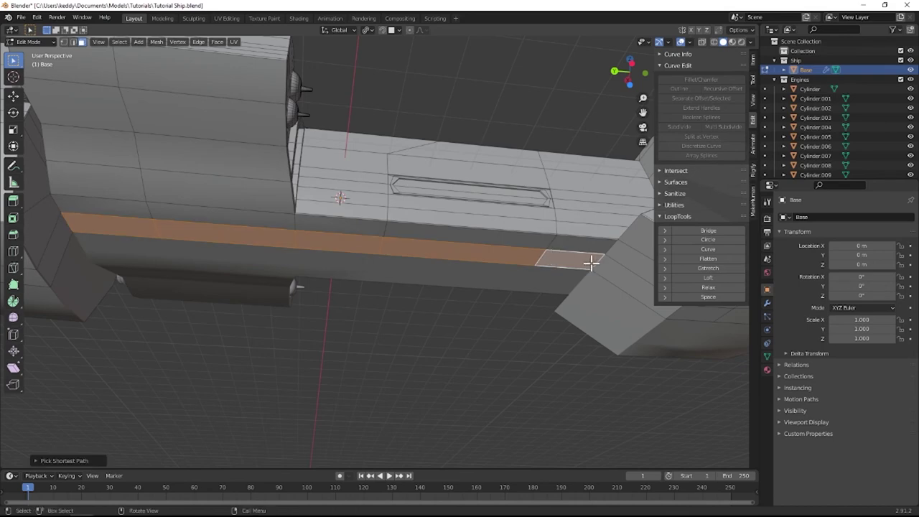
pyautogui.moveTo(589, 262); pyautogui.dragTo(486, 263, button='middle')
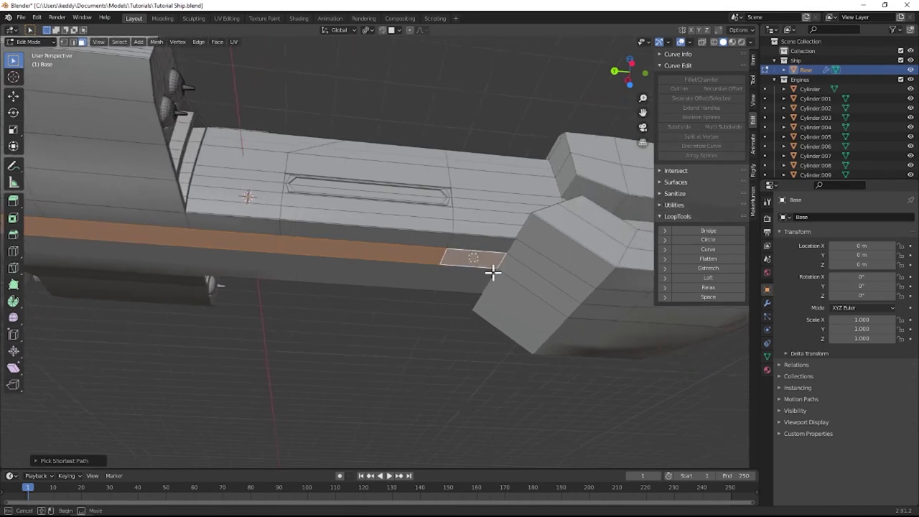
pyautogui.keyDown('shift'); pyautogui.click(482, 263); pyautogui.keyUp('shift')
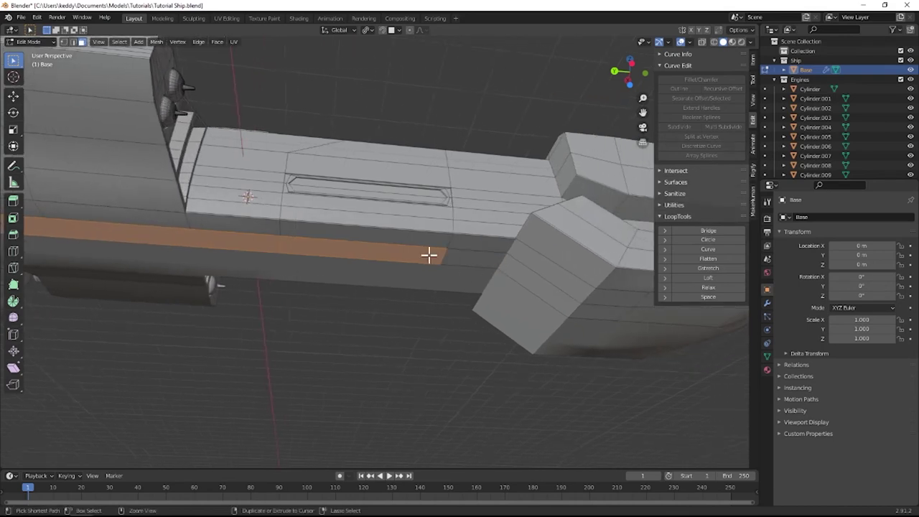
pyautogui.keyDown('shift'); pyautogui.click(470, 263); pyautogui.keyUp('shift')
pyautogui.press('g')
pyautogui.press('z')
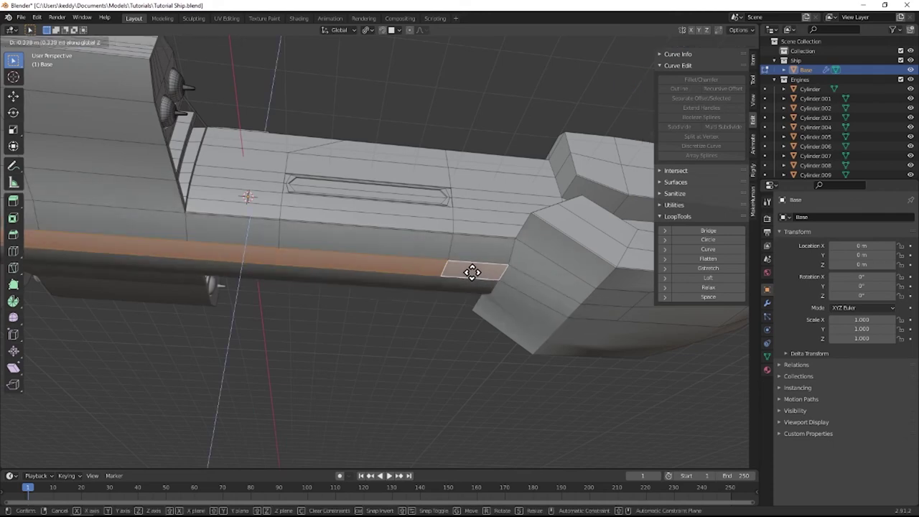
pyautogui.click(471, 268)
# Return to Object Mode with nothing selected and save the updated ship scene.
pyautogui.press('Tab')
pyautogui.hotkey('alt', 'a')
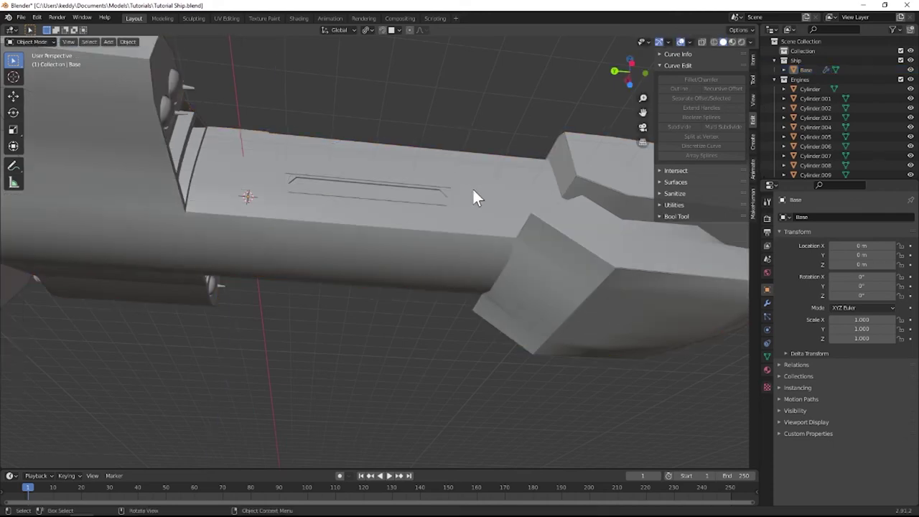
pyautogui.hotkey('ctrl', 's')
pyautogui.moveTo(471, 189); pyautogui.dragTo(440, 249, button='middle')
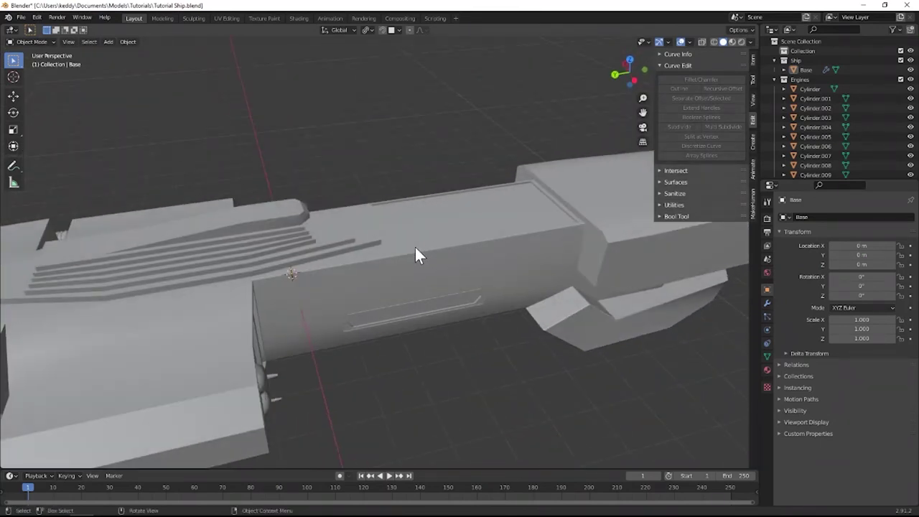
# Hide the Engines collection and the ship base object in the viewport.
pyautogui.click(416, 254)
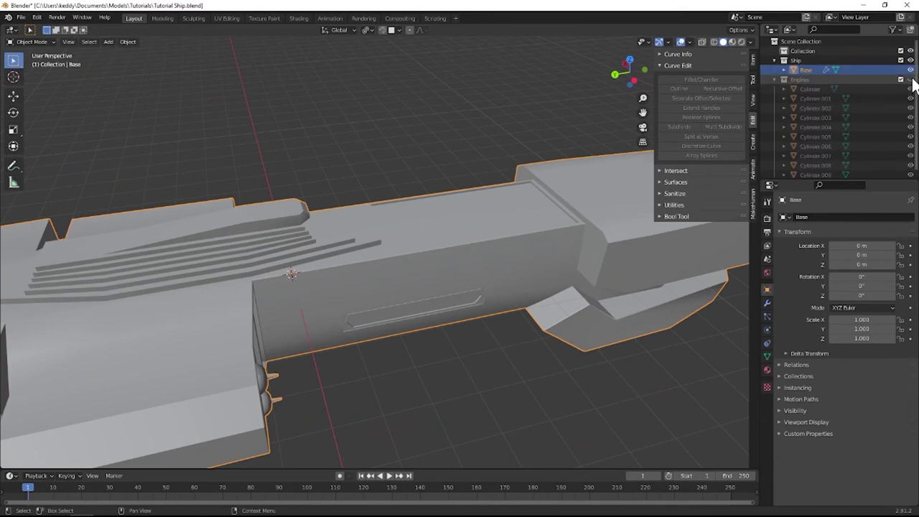
pyautogui.moveTo(910, 79); pyautogui.dragTo(910, 70)
pyautogui.hotkey('shift', 'a')
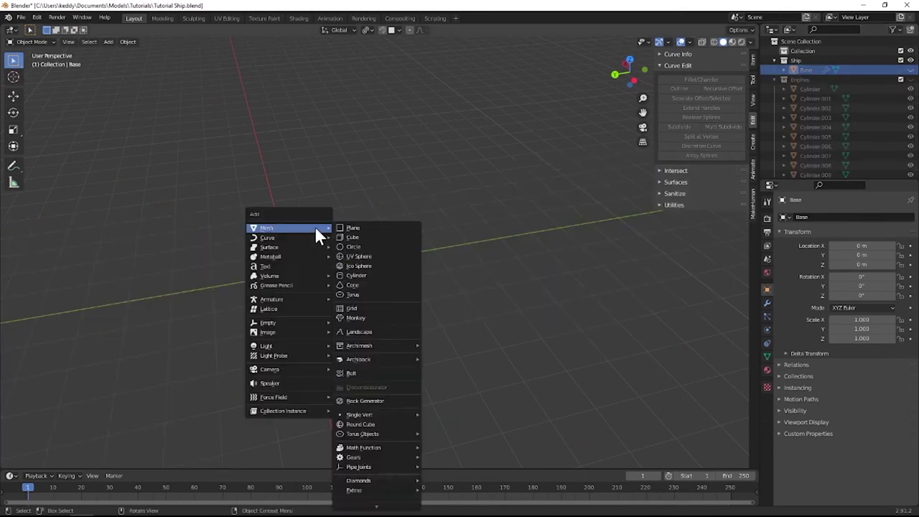
pyautogui.press('Escape')
# Add a UV sphere mesh at the world origin.
pyautogui.moveTo(263, 266); pyautogui.dragTo(362, 237, button='middle')
pyautogui.hotkey('shift', 'a')
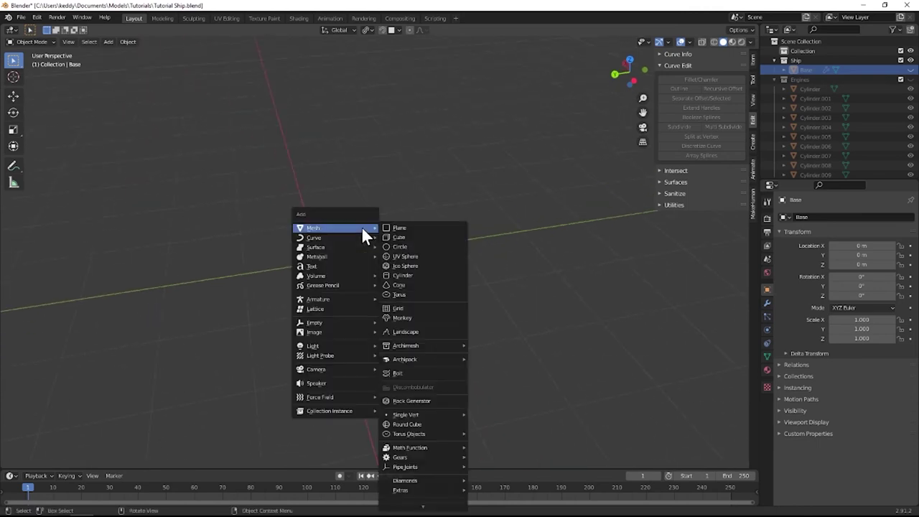
pyautogui.click(399, 257)
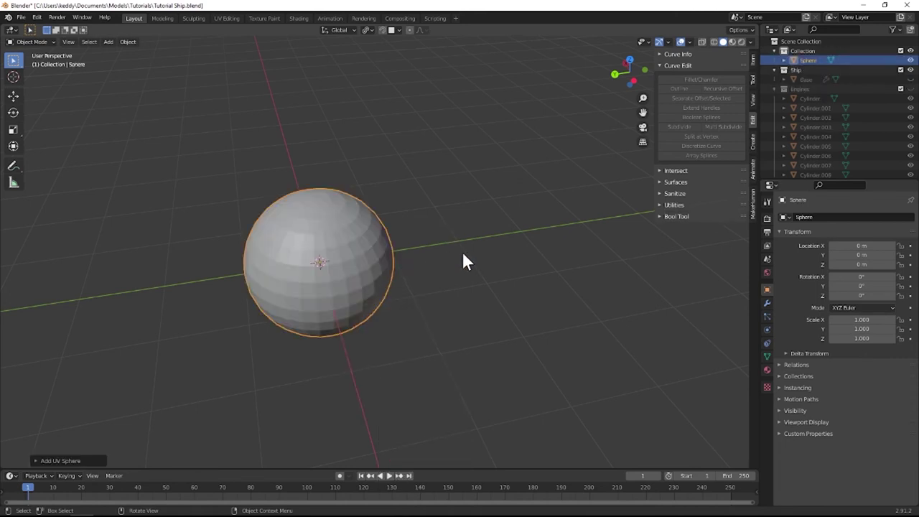
# In the left orthographic view, delete the vertices of the sphere's upper half.
pyautogui.press('ctrl+KP_3')
pyautogui.press('Tab')
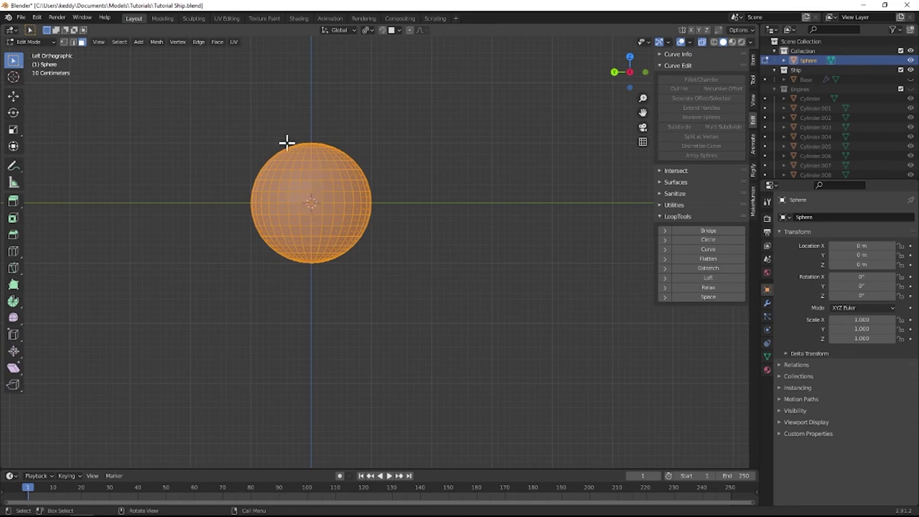
pyautogui.press('1')
pyautogui.moveTo(207, 104); pyautogui.dragTo(391, 195)
pyautogui.press('x')
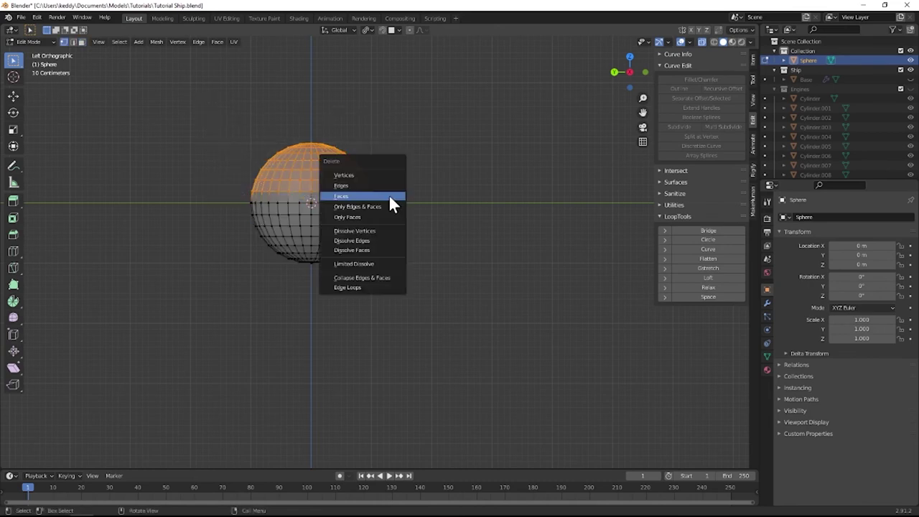
pyautogui.click(371, 175)
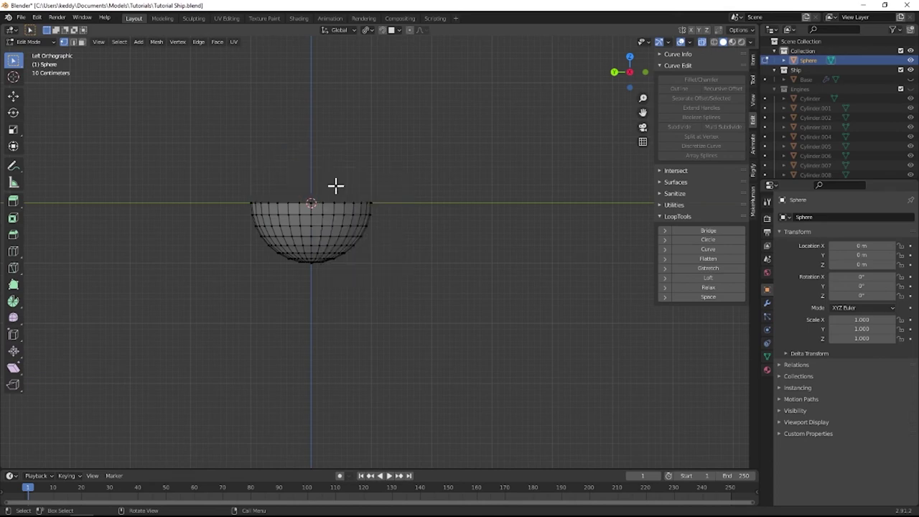
# Select the open rim loop of the hemisphere and fill it with a single face.
pyautogui.moveTo(336, 186); pyautogui.dragTo(377, 232, button='middle')
pyautogui.hotkey('alt', 'z')
pyautogui.scroll(2, 371, 234)
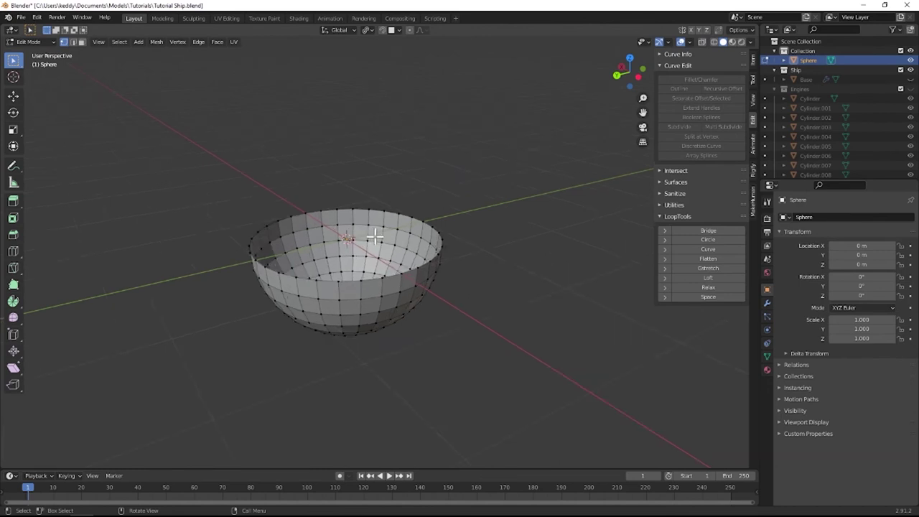
pyautogui.keyDown('alt'); pyautogui.click(423, 218); pyautogui.keyUp('alt')
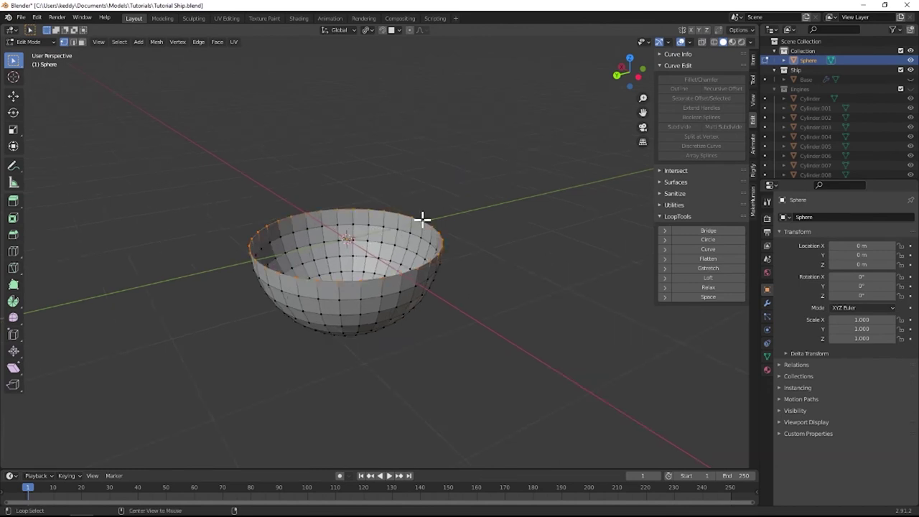
pyautogui.scroll(2, 421, 218)
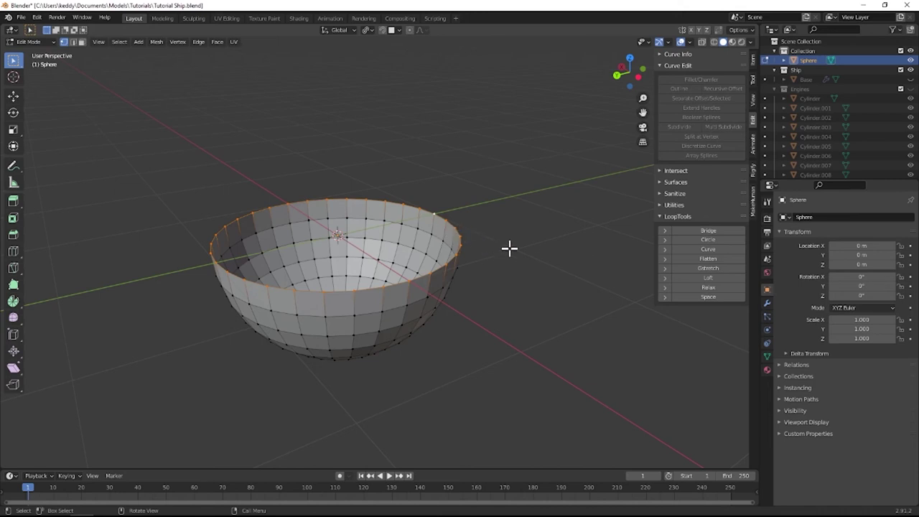
pyautogui.press('f')
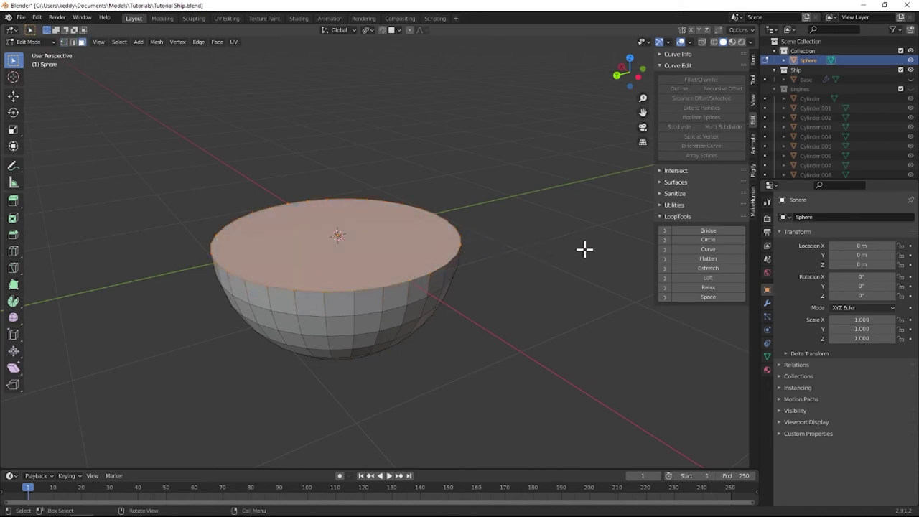
# Inset the hemisphere's flat cap slightly and extrude the inner face down to leave a thin raised rim.
pyautogui.press('i')
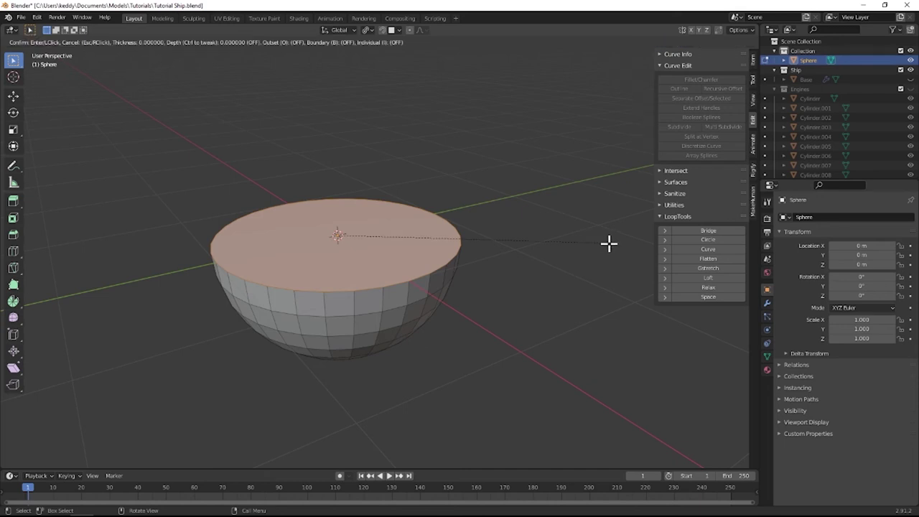
pyautogui.click(600, 244)
pyautogui.press('e')
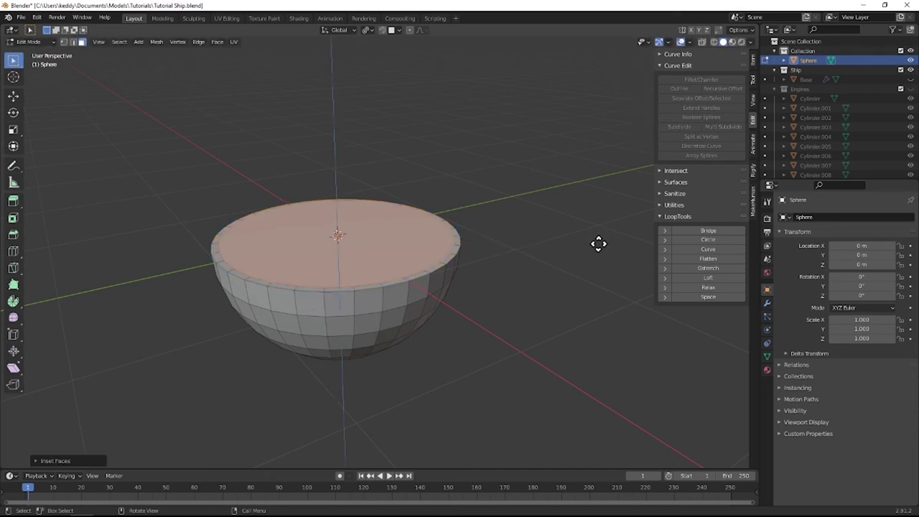
pyautogui.press('Tab')
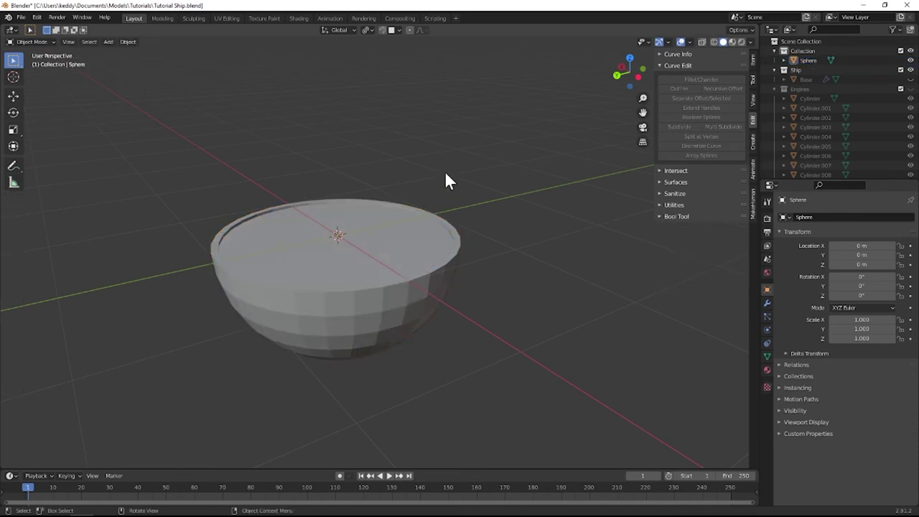
# Shade the hemisphere smooth and enable Auto Smooth for its normals.
pyautogui.moveTo(445, 170); pyautogui.dragTo(379, 226, button='middle')
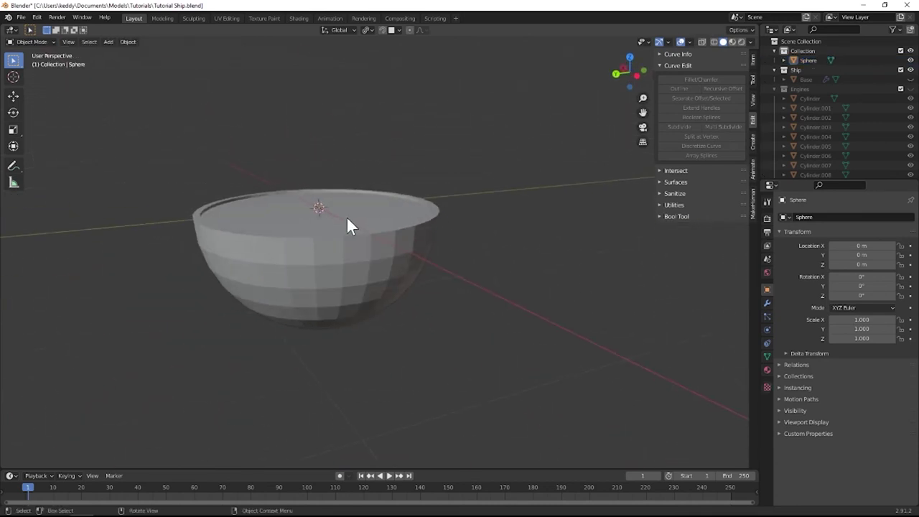
pyautogui.click(346, 216)
pyautogui.rightClick(346, 216)
pyautogui.click(346, 219)
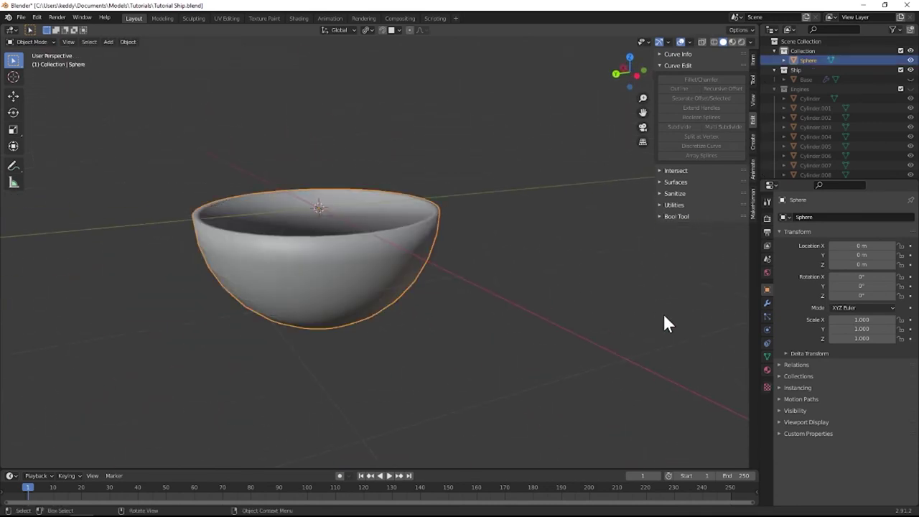
pyautogui.click(770, 353)
pyautogui.click(766, 357)
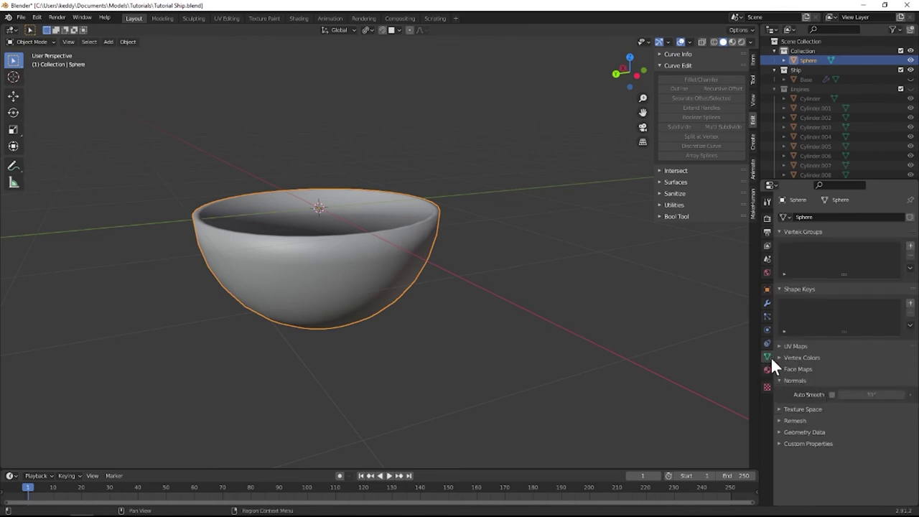
pyautogui.click(831, 394)
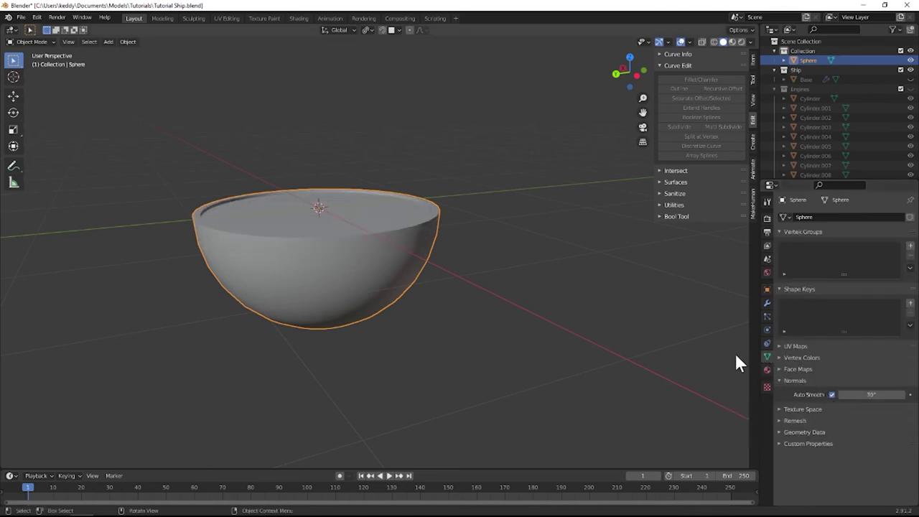
pyautogui.click(534, 293)
pyautogui.moveTo(534, 293); pyautogui.dragTo(510, 304, button='middle')
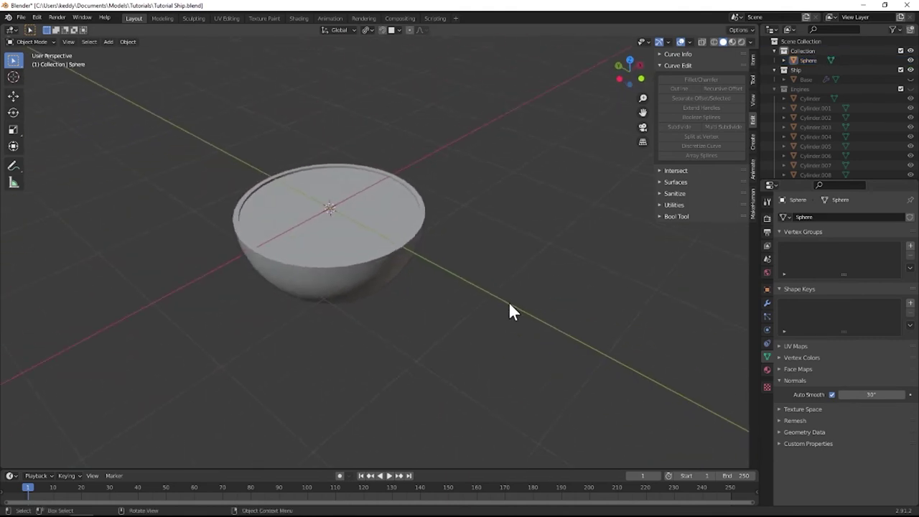
# In the left orthographic view, select all faces on the hemisphere's negative-Y half with X-ray on and delete them.
pyautogui.click(372, 227)
pyautogui.moveTo(383, 232); pyautogui.dragTo(342, 203, button='middle')
pyautogui.press('Tab')
pyautogui.press('`')
pyautogui.click(364, 268)
pyautogui.press('KP_1')
pyautogui.press('`')
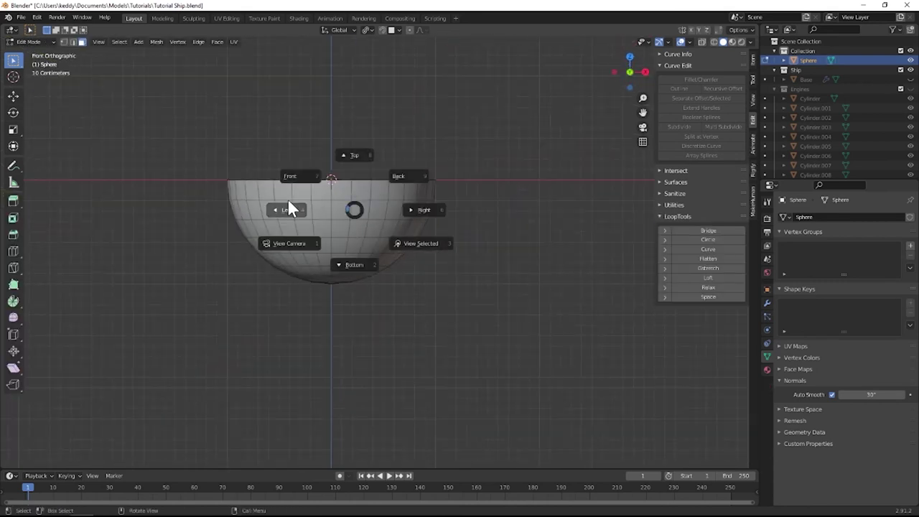
pyautogui.click(287, 206)
pyautogui.hotkey('alt', 'z')
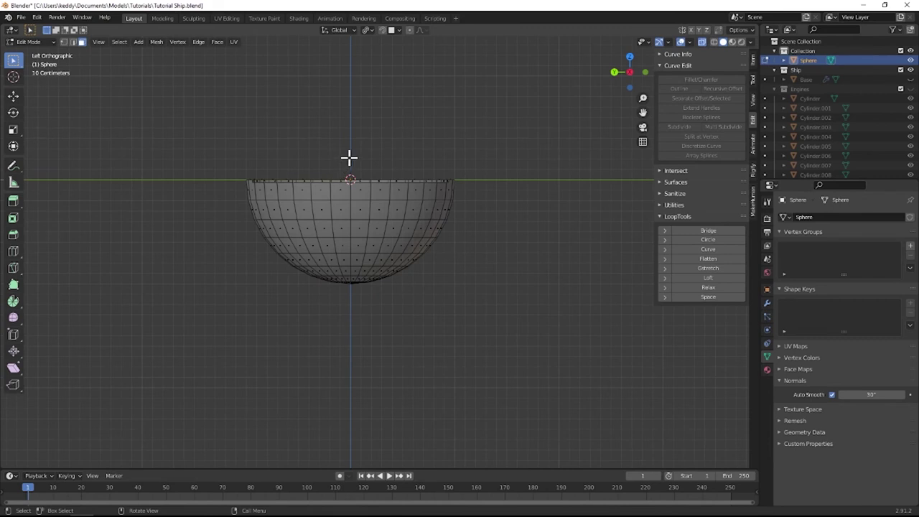
pyautogui.moveTo(351, 152); pyautogui.dragTo(391, 213)
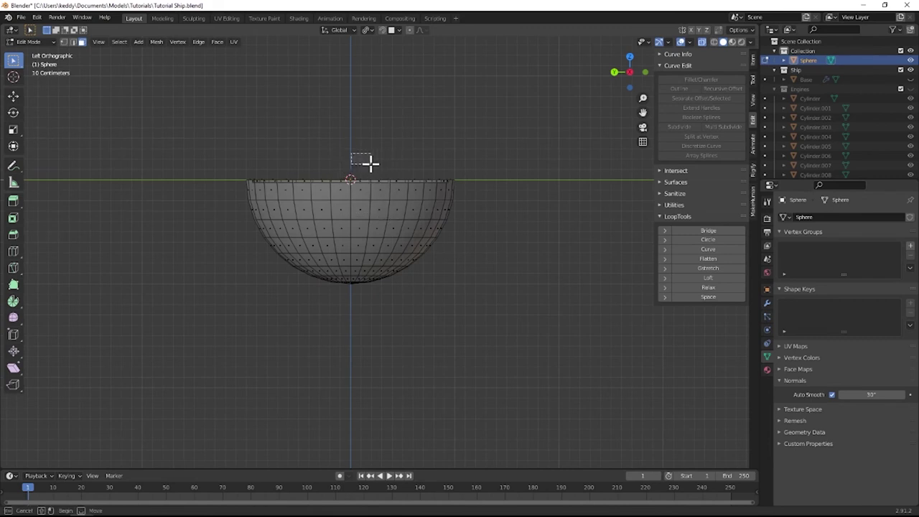
pyautogui.moveTo(374, 166); pyautogui.dragTo(524, 318)
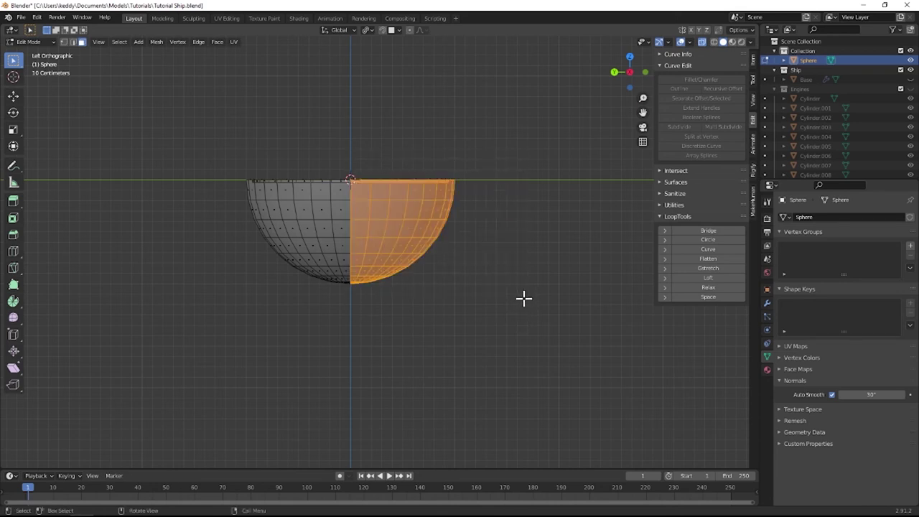
pyautogui.press('x')
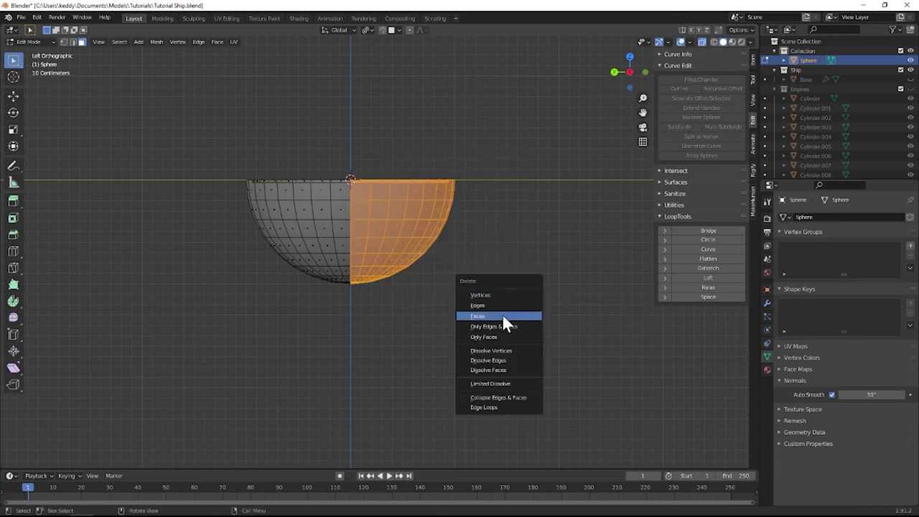
pyautogui.click(502, 317)
# Delete the leftover full-circle cap face overhanging the removed half of the hemisphere, and save the file.
pyautogui.moveTo(441, 220); pyautogui.dragTo(426, 250, button='middle')
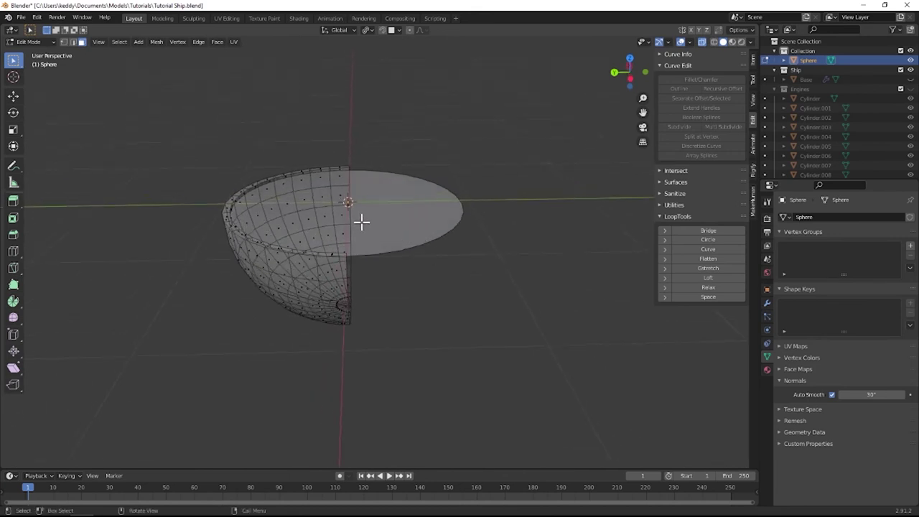
pyautogui.hotkey('alt', 'z')
pyautogui.moveTo(341, 201); pyautogui.dragTo(365, 223, button='middle')
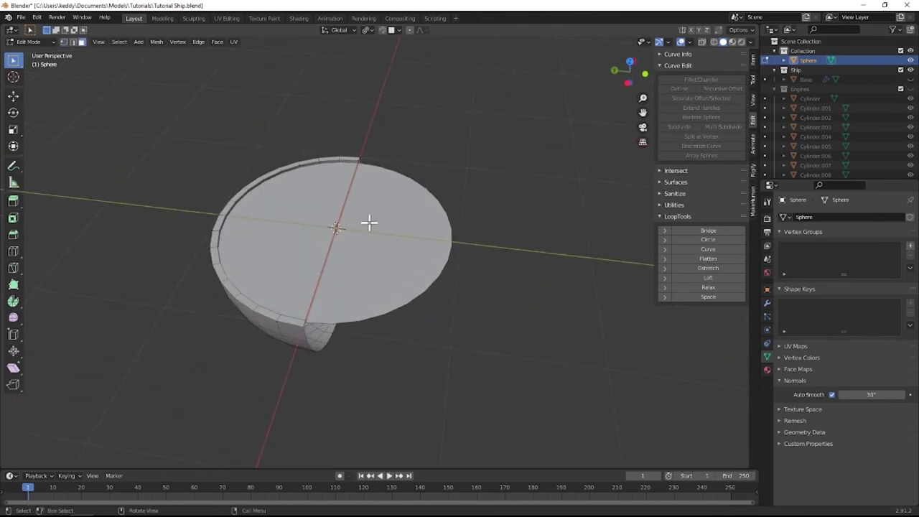
pyautogui.press('l')
pyautogui.press('x')
pyautogui.click(368, 222)
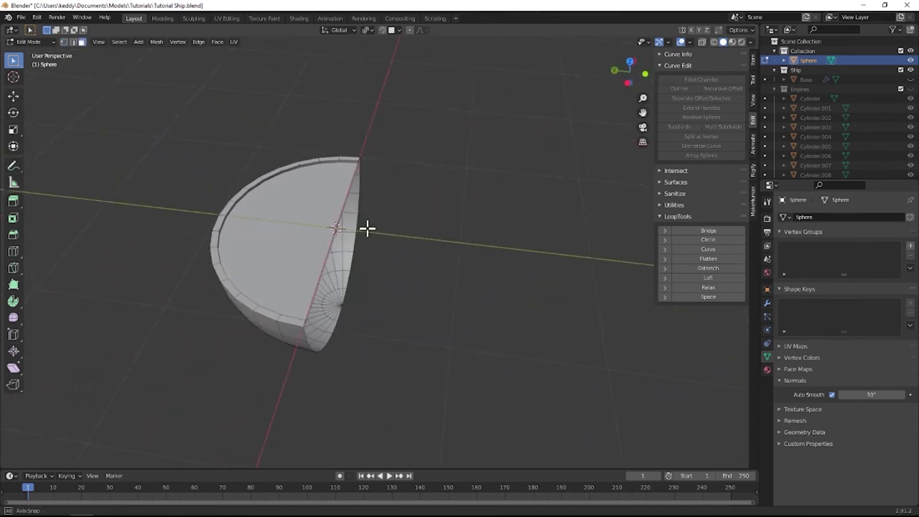
pyautogui.moveTo(367, 228); pyautogui.dragTo(431, 280, button='middle')
pyautogui.hotkey('ctrl', 's')
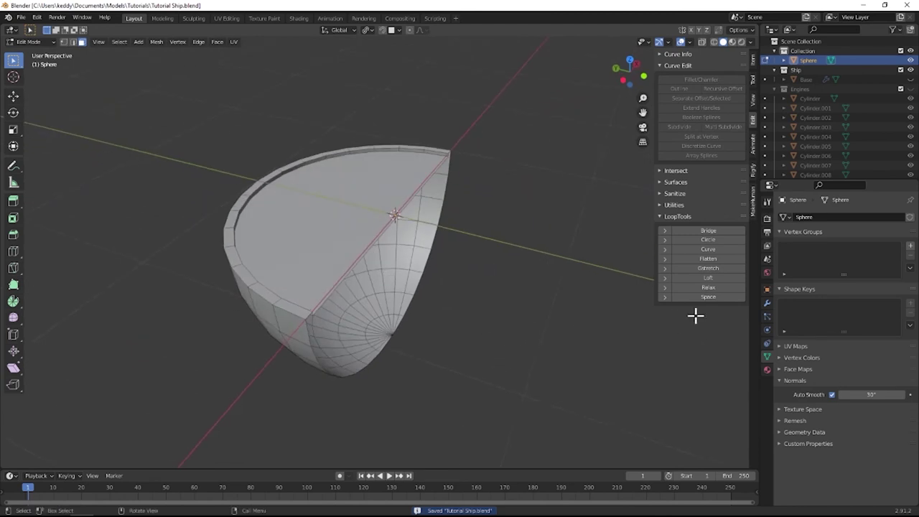
# Add a Mirror modifier to the half hemisphere and mirror it across the Y axis only.
pyautogui.click(767, 303)
pyautogui.click(804, 214)
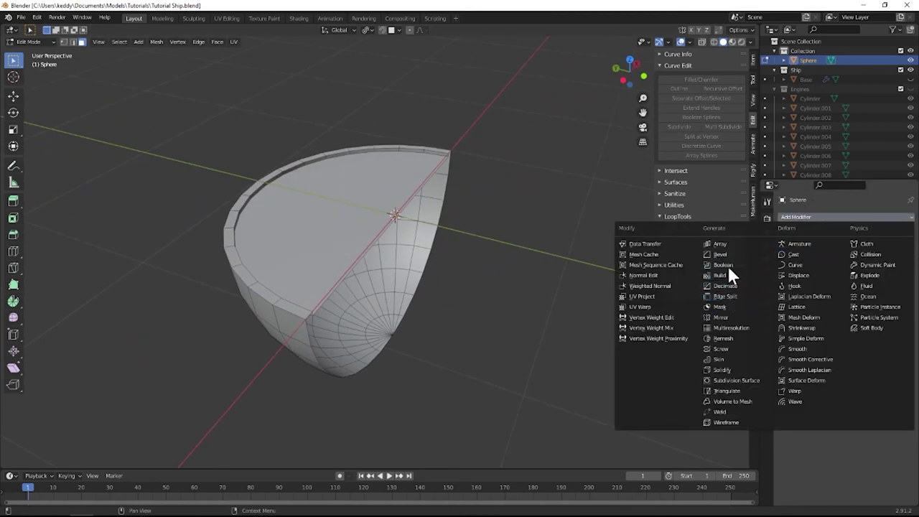
pyautogui.click(725, 318)
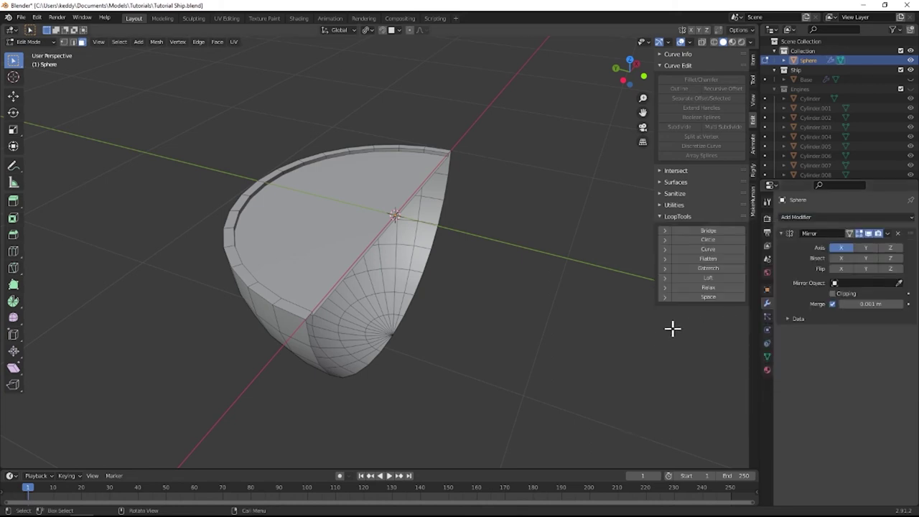
pyautogui.click(840, 247)
pyautogui.click(863, 248)
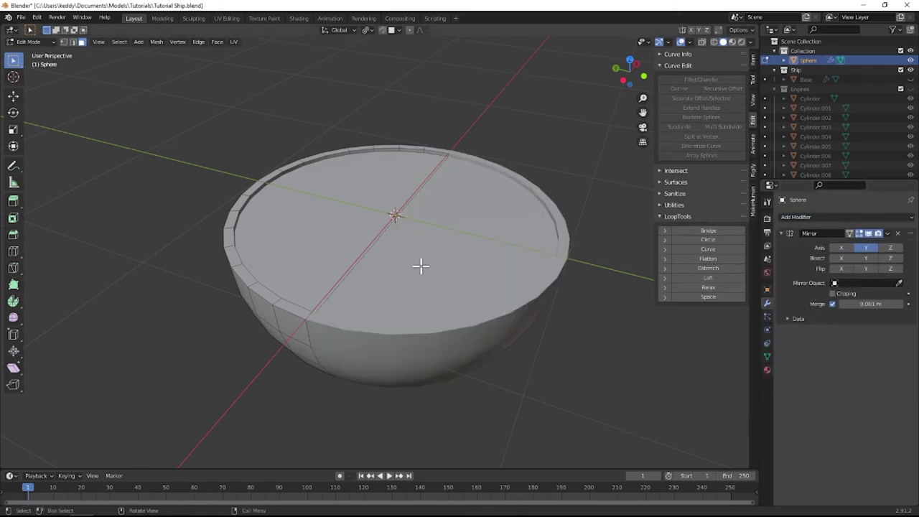
# Select all faces of the editable half except the strip beside the mirror seam, including the faces around the bottom pole.
pyautogui.press('ctrl+KP_3')
pyautogui.hotkey('alt', 'z')
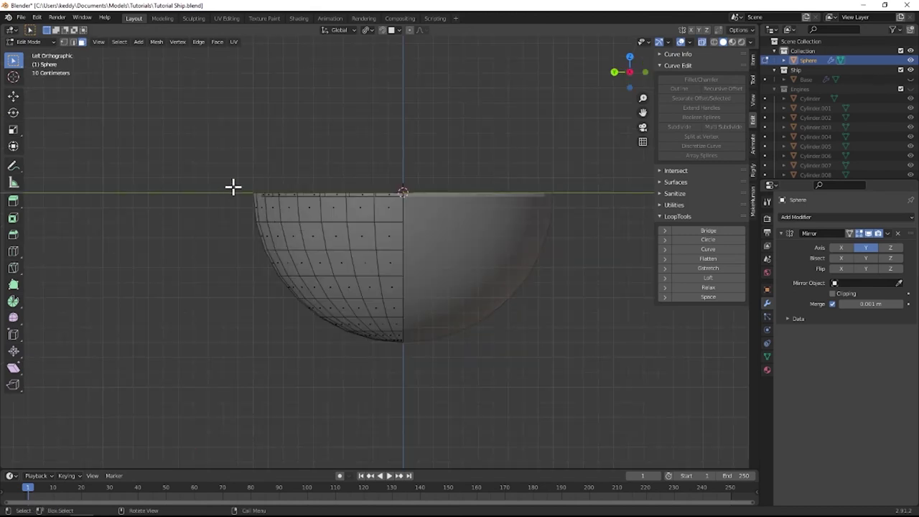
pyautogui.hotkey('alt', 'z')
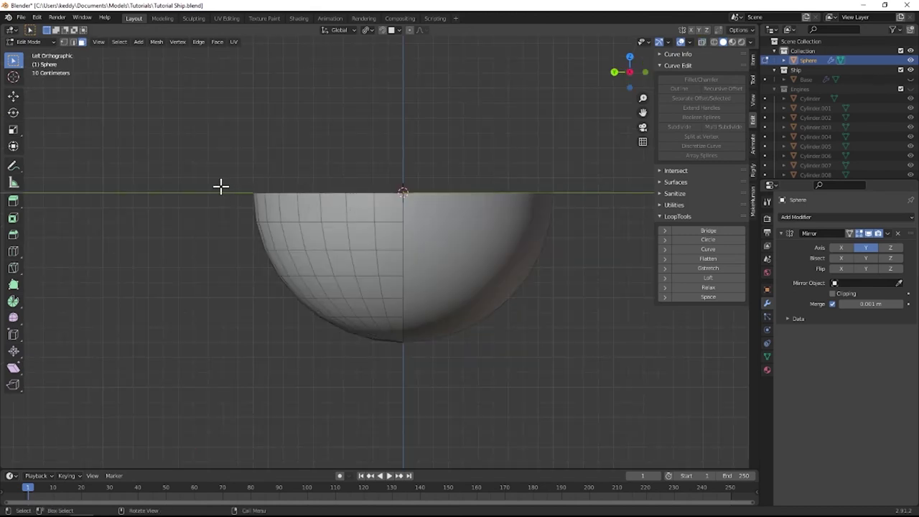
pyautogui.moveTo(221, 186); pyautogui.dragTo(206, 208)
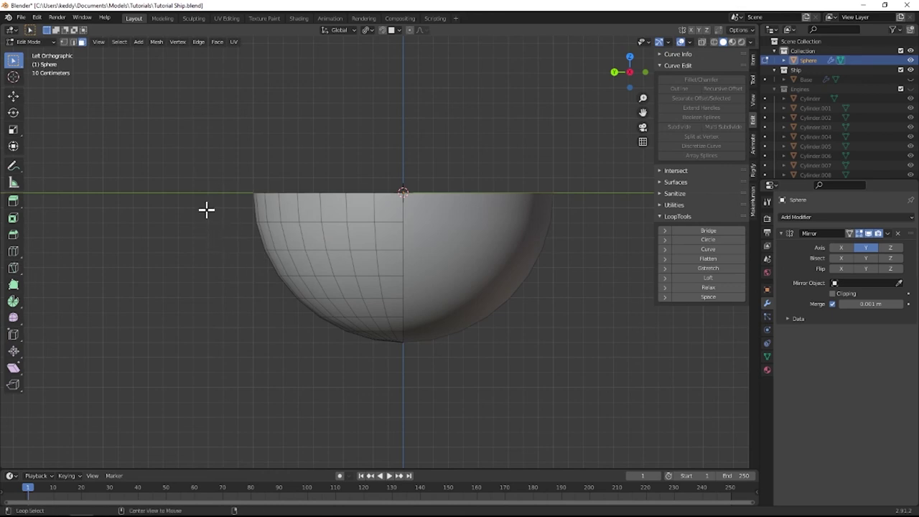
pyautogui.hotkey('alt', 'z')
pyautogui.moveTo(196, 157); pyautogui.dragTo(379, 355)
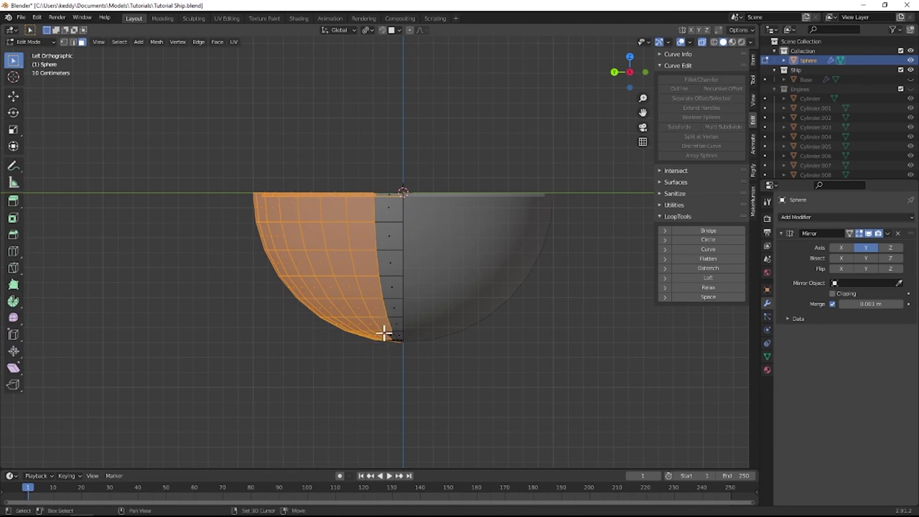
pyautogui.moveTo(384, 333); pyautogui.dragTo(368, 275, button='middle')
pyautogui.hotkey('alt', 'z')
pyautogui.scroll(5, 402, 335)
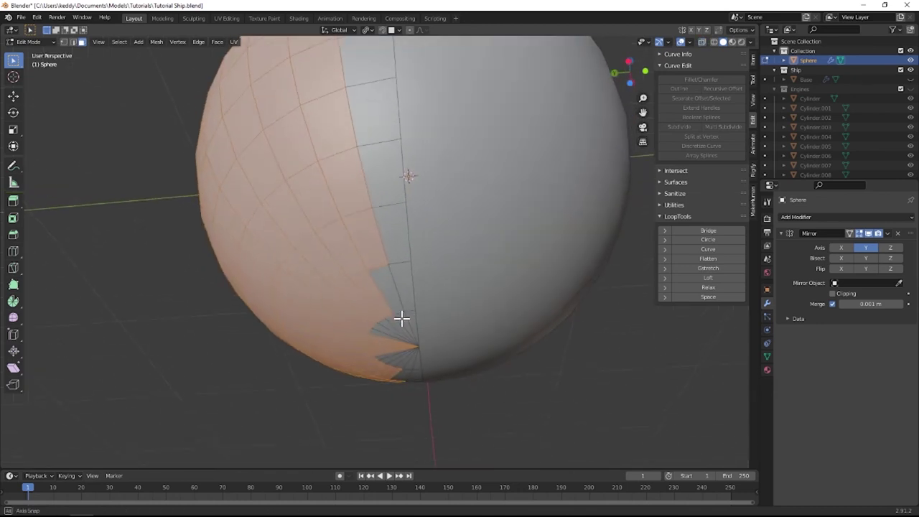
pyautogui.moveTo(401, 317); pyautogui.dragTo(387, 283, button='middle')
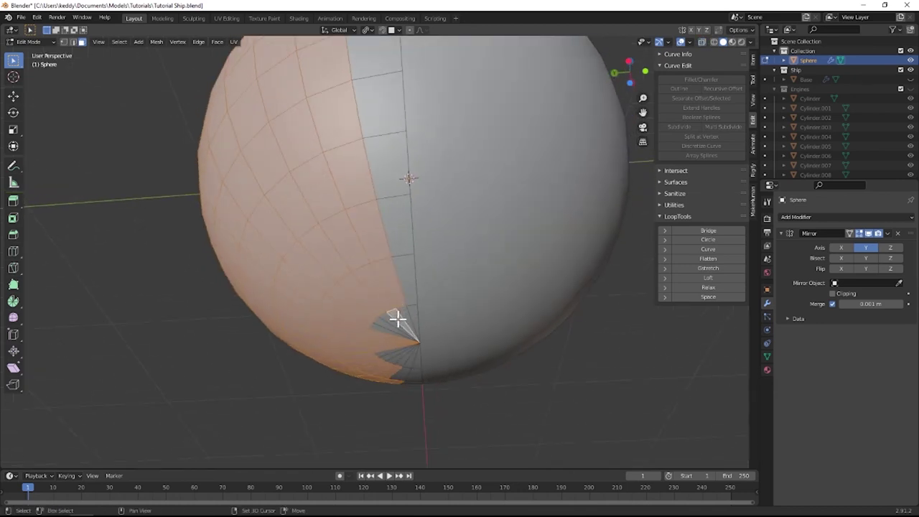
pyautogui.moveTo(397, 319); pyautogui.dragTo(397, 305, button='middle')
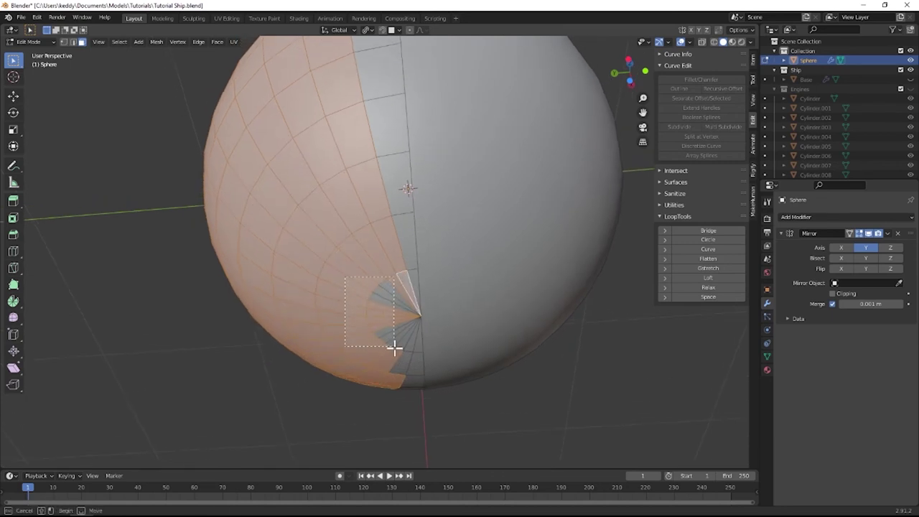
pyautogui.moveTo(403, 354); pyautogui.dragTo(398, 342)
pyautogui.moveTo(397, 342); pyautogui.dragTo(476, 266, button='middle')
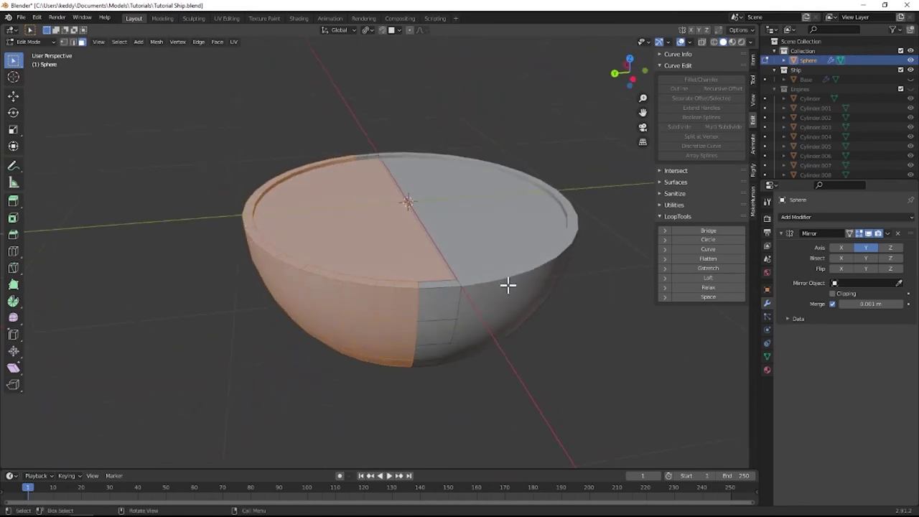
pyautogui.press('g')
pyautogui.press('y')
pyautogui.press('Escape')
# Enable Clipping on the Mirror modifier and move the selected faces outward along Y to stretch the hemisphere into an elongated capsule-shaped body.
pyautogui.click(833, 293)
pyautogui.press('s')
pyautogui.press('Escape')
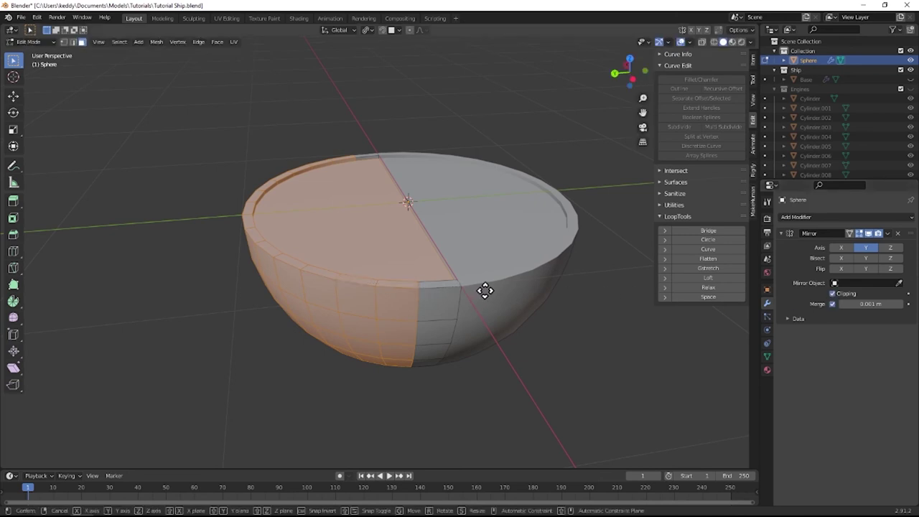
pyautogui.press('g')
pyautogui.press('y')
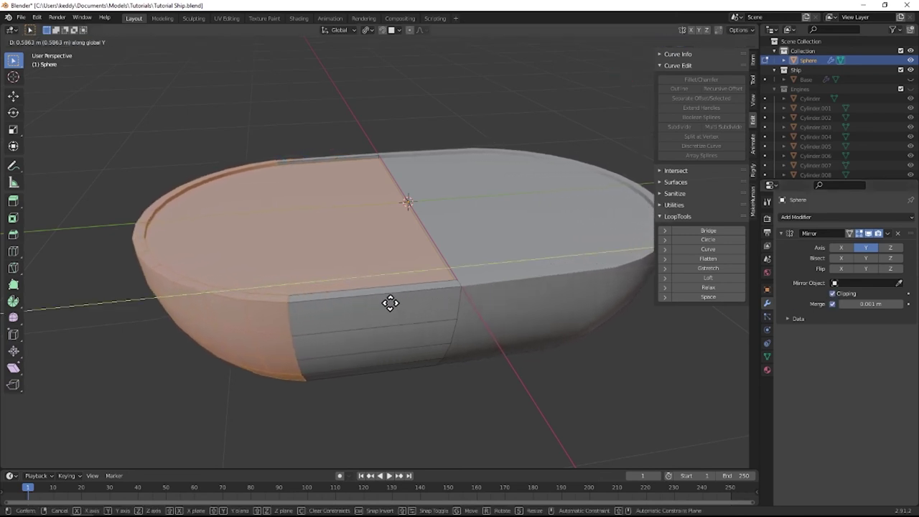
pyautogui.click(334, 307)
pyautogui.scroll(-2, 335, 266)
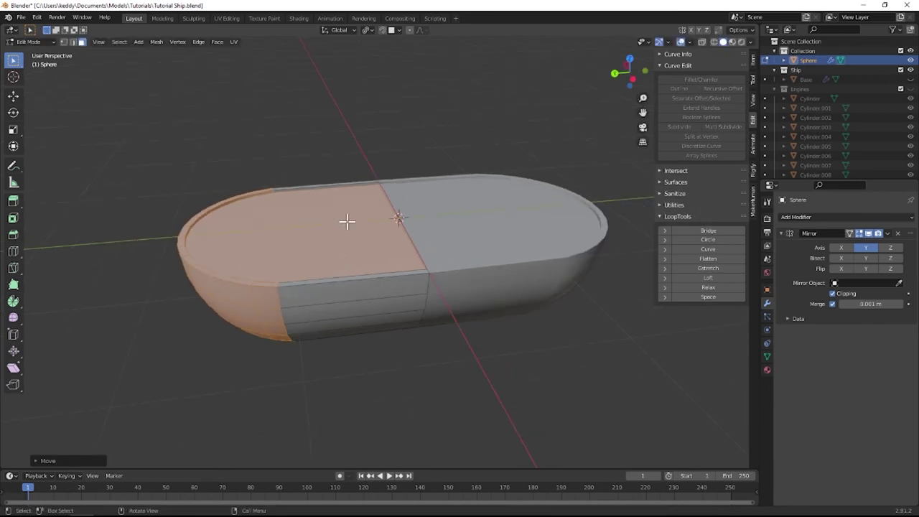
# Return to Object Mode and apply the Mirror modifier to the elongated body.
pyautogui.press('Tab')
pyautogui.click(329, 127)
pyautogui.moveTo(329, 127); pyautogui.dragTo(394, 160, button='middle')
pyautogui.press('Tab')
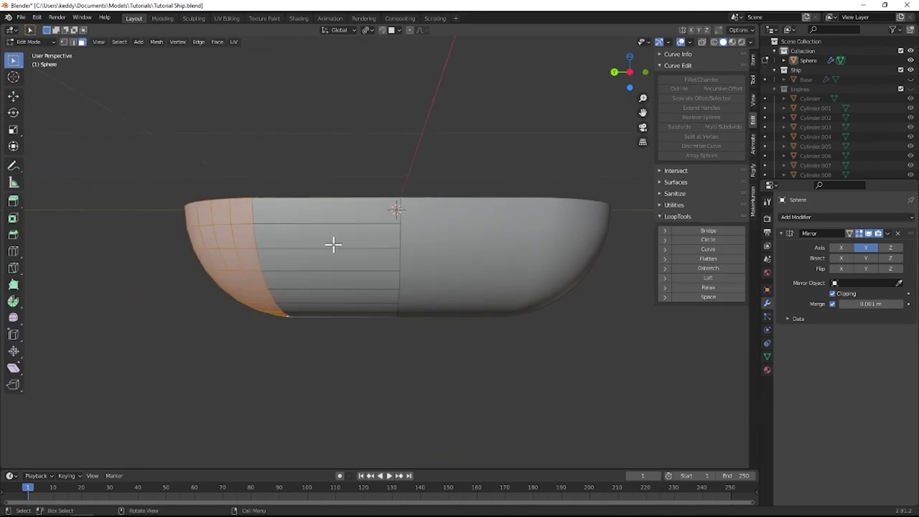
pyautogui.press('Tab')
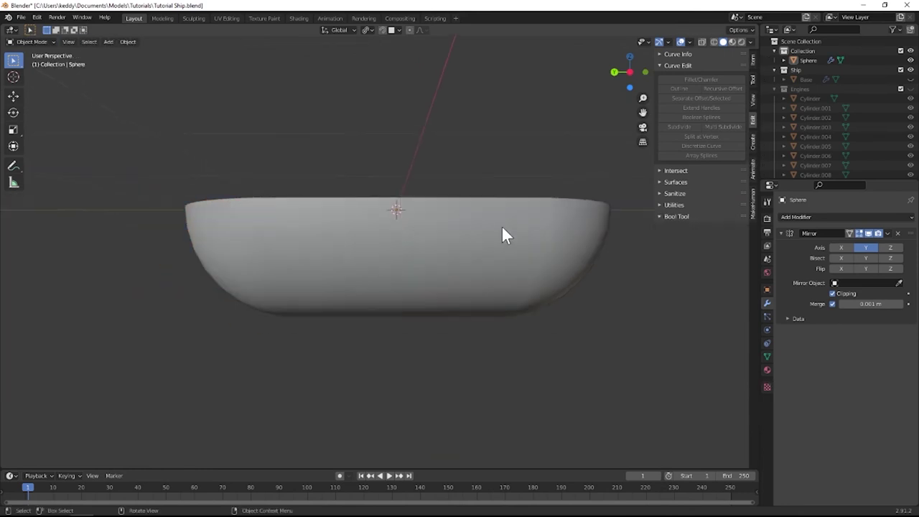
pyautogui.click(887, 233)
pyautogui.click(876, 244)
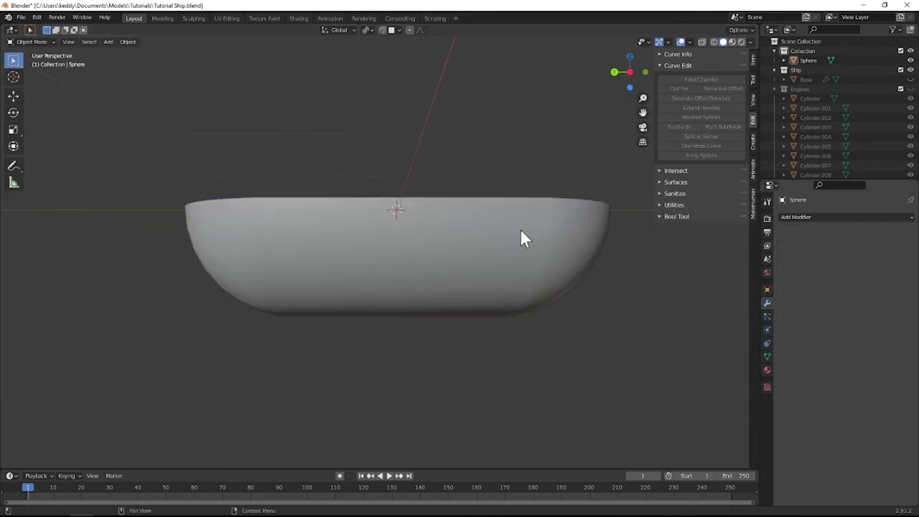
# Connect opposite inner-rim vertices across the recessed cap so that both rounded ends become faces separate from the straight middle section.
pyautogui.press('Tab')
pyautogui.moveTo(381, 235); pyautogui.dragTo(255, 152, button='middle')
pyautogui.press('a')
pyautogui.hotkey('alt', 'a')
pyautogui.moveTo(336, 190); pyautogui.dragTo(327, 167, button='middle')
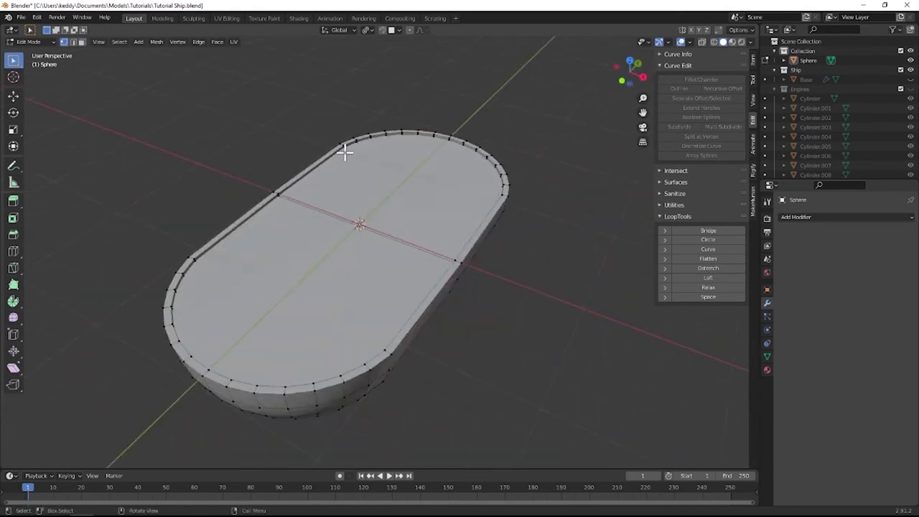
pyautogui.press('f')
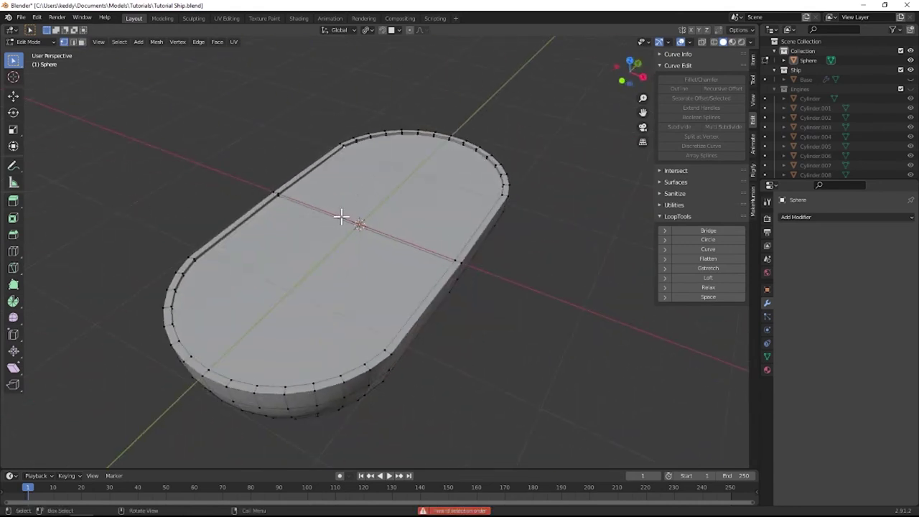
pyautogui.moveTo(359, 228); pyautogui.dragTo(452, 192, button='middle')
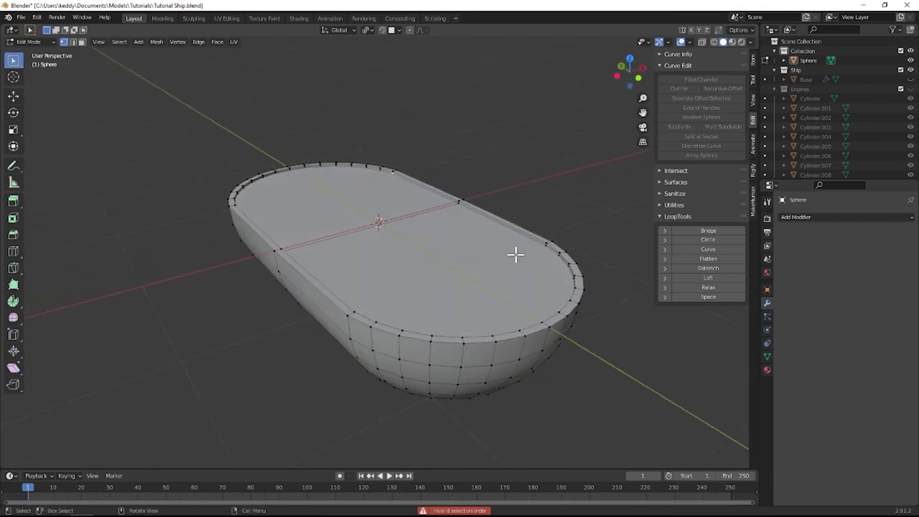
pyautogui.moveTo(537, 247); pyautogui.dragTo(467, 244, button='middle')
pyautogui.click(253, 211)
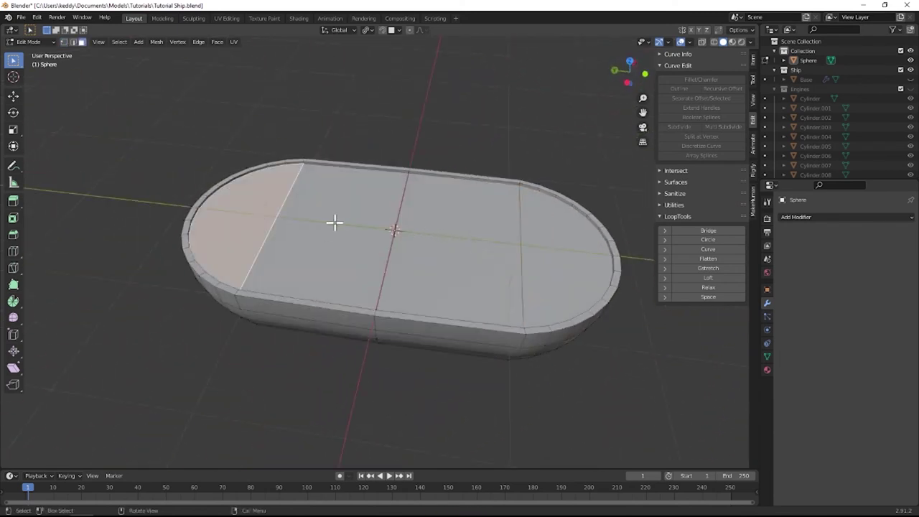
pyautogui.click(349, 226)
pyautogui.click(549, 231)
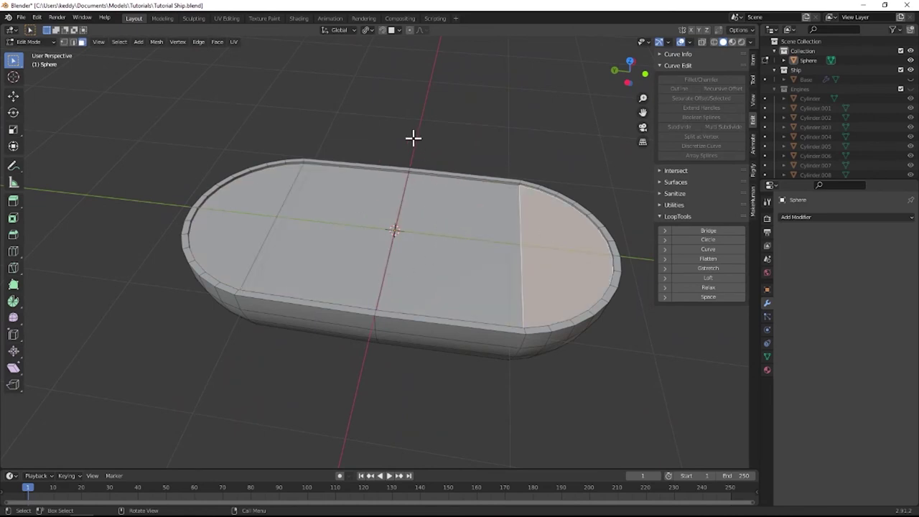
# Scale the body up along the global Z axis to make it deeper, and save the file.
pyautogui.press('Tab')
pyautogui.moveTo(419, 199); pyautogui.dragTo(419, 233, button='middle')
pyautogui.click(424, 214)
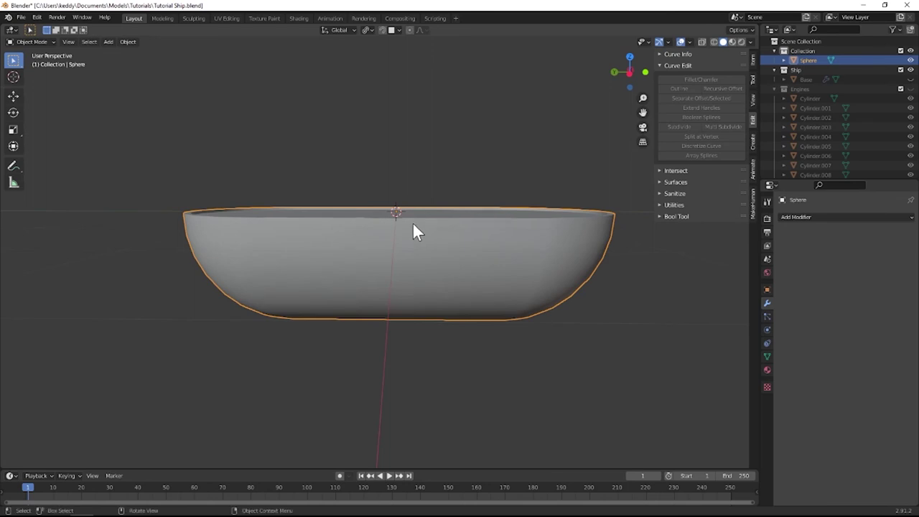
pyautogui.press('s')
pyautogui.press('z')
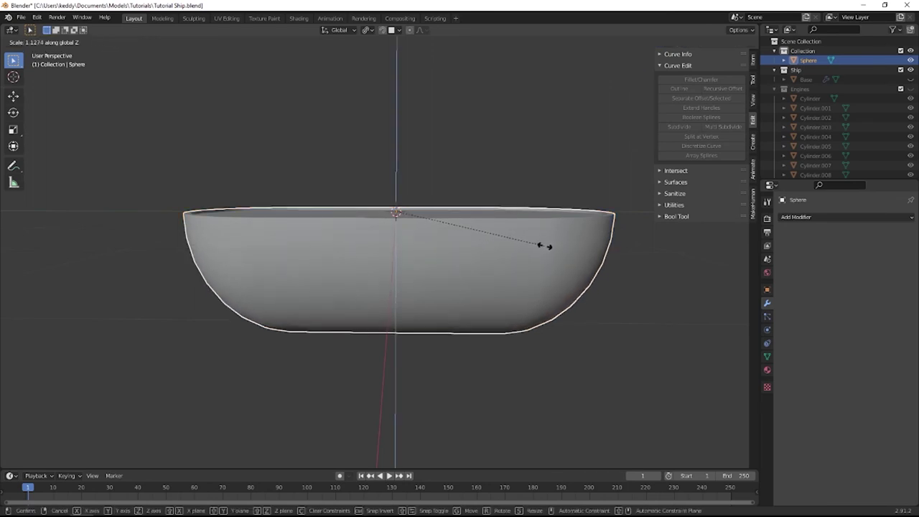
pyautogui.click(437, 192)
pyautogui.click(395, 160)
pyautogui.moveTo(395, 159); pyautogui.dragTo(324, 189, button='middle')
pyautogui.hotkey('ctrl', 's')
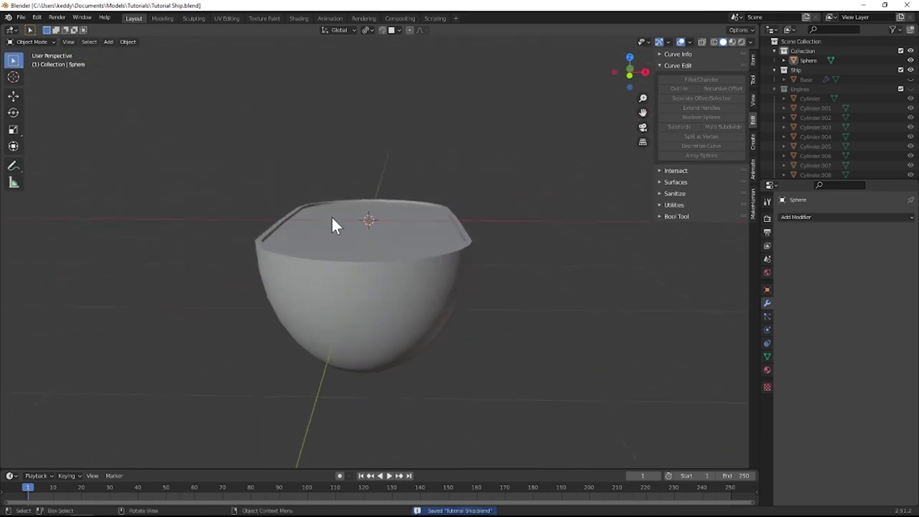
pyautogui.click(337, 221)
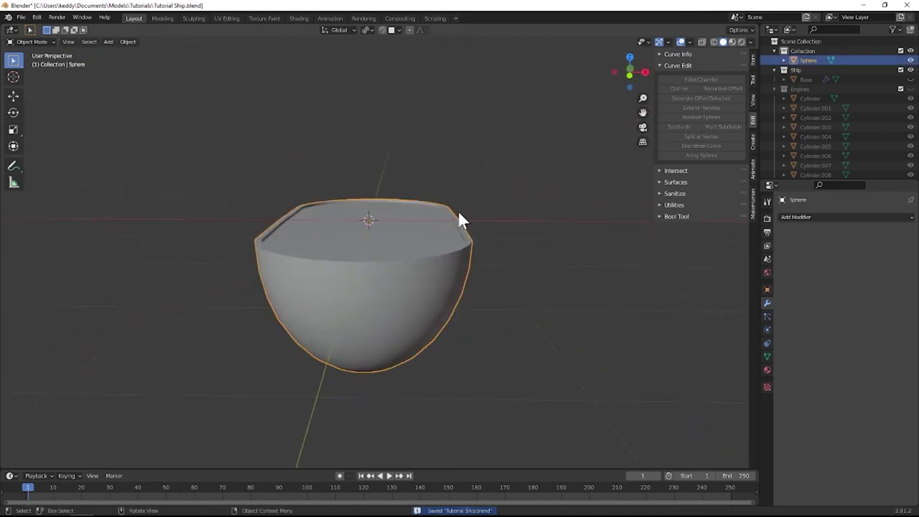
# Move the capsule body about 2.4 m along negative X and unhide the Base hull.
pyautogui.moveTo(365, 255)
pyautogui.mouseDown(button='middle')
pyautogui.moveTo(318, 249)
pyautogui.moveTo(324, 258)
pyautogui.moveTo(359, 256)
pyautogui.mouseUp(button='middle')
pyautogui.press('g')
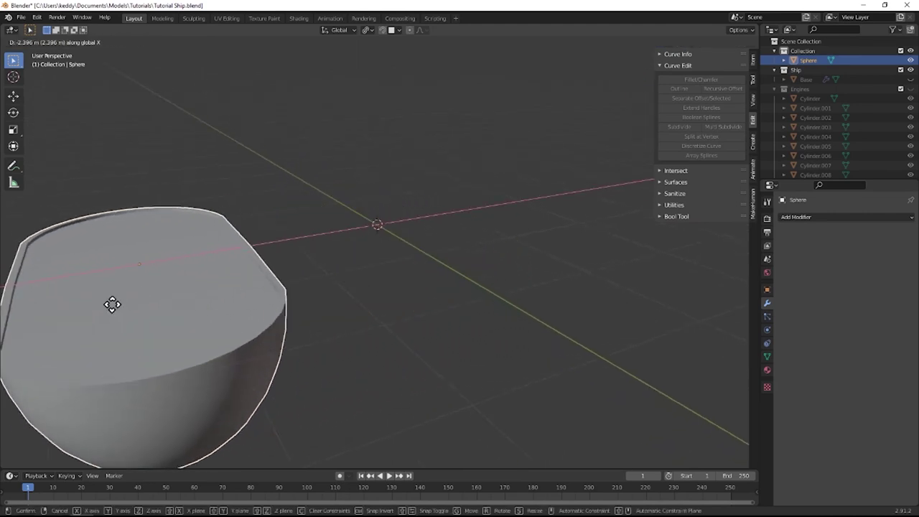
pyautogui.click(111, 304)
pyautogui.click(910, 79)
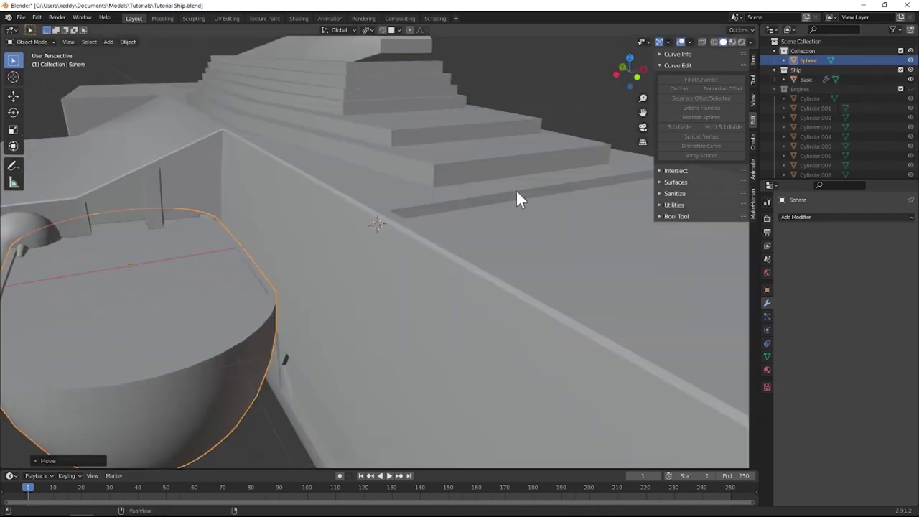
# Adjust the capsule body's height along Z, reposition it beside the hull, and scale it down to a small pod.
pyautogui.moveTo(515, 192); pyautogui.dragTo(373, 270, button='middle')
pyautogui.press('g')
pyautogui.press('z')
pyautogui.click(402, 238)
pyautogui.press('g')
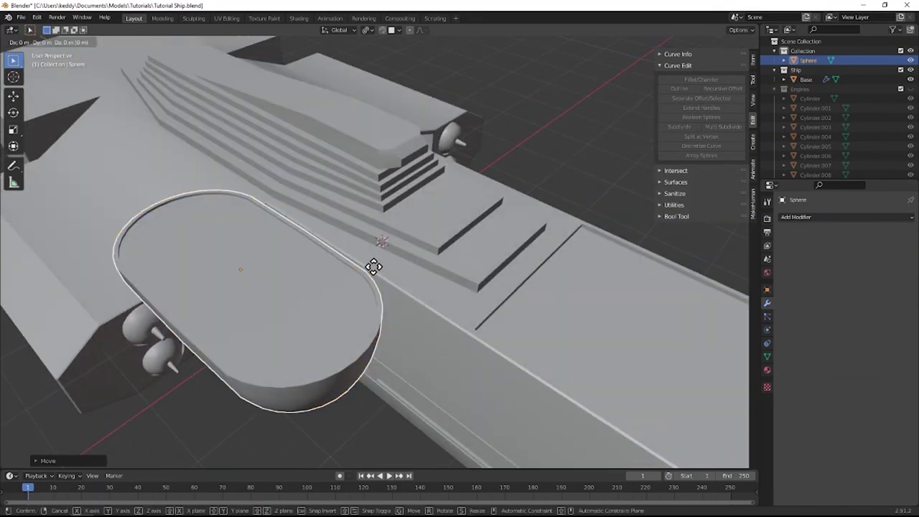
pyautogui.click(523, 344)
pyautogui.moveTo(523, 345); pyautogui.dragTo(481, 309, button='middle')
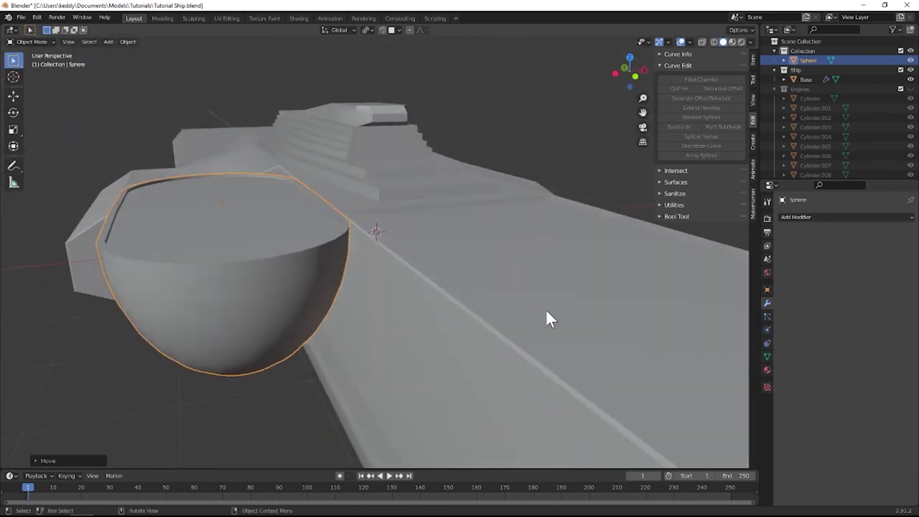
pyautogui.press('s')
pyautogui.click(360, 261)
pyautogui.moveTo(360, 260); pyautogui.dragTo(362, 239, button='middle')
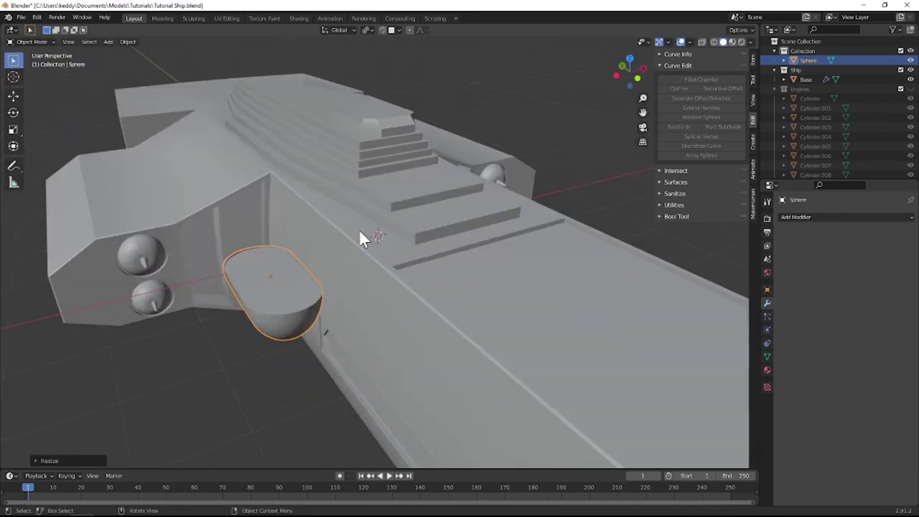
# Align the pod with the hull's upper side edge, working from the top view and then a perspective view.
pyautogui.press('KP_7')
pyautogui.keyDown('shift'); pyautogui.moveTo(332, 295); pyautogui.dragTo(382, 222, button='middle'); pyautogui.keyUp('shift')
pyautogui.press('g')
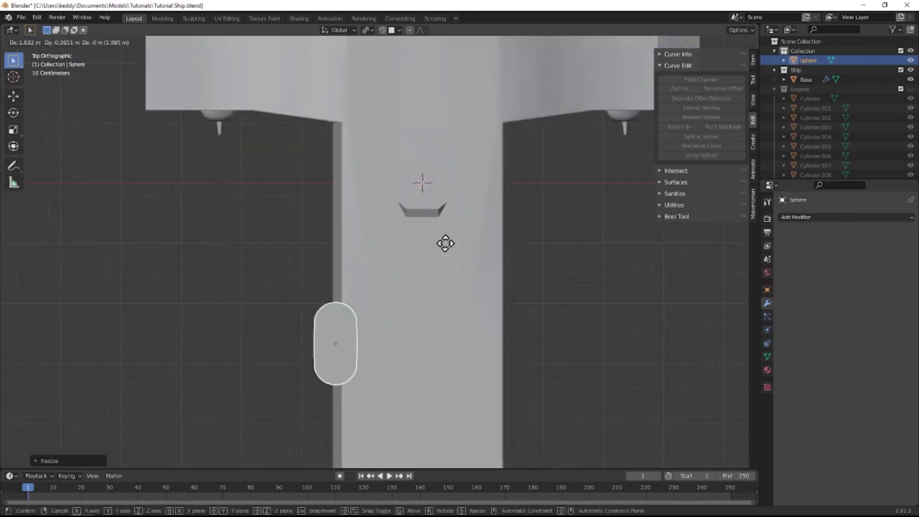
pyautogui.click(445, 243)
pyautogui.moveTo(381, 279); pyautogui.dragTo(436, 290, button='middle')
pyautogui.press('g')
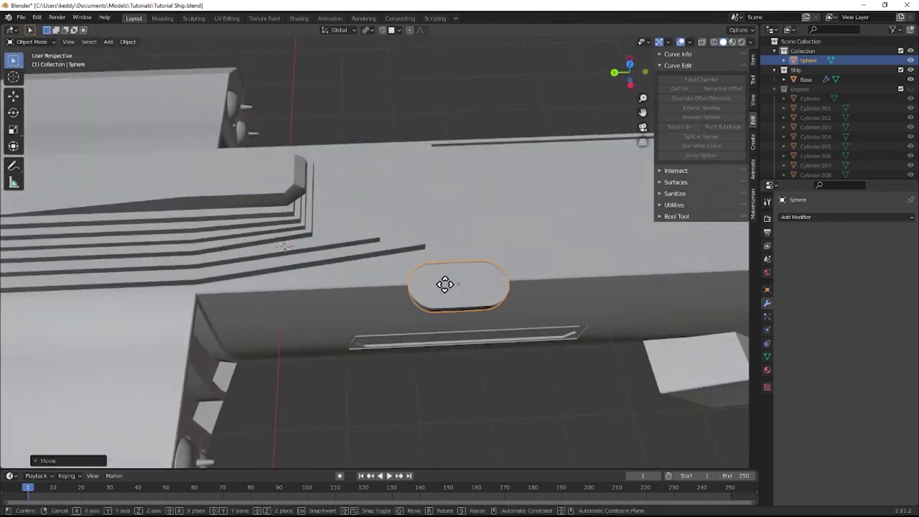
pyautogui.click(363, 292)
# Lower the pod about 0.12 m along Z so it sits into the hull's upper side edge.
pyautogui.moveTo(363, 291)
pyautogui.mouseDown(button='middle')
pyautogui.moveTo(388, 254)
pyautogui.moveTo(294, 240)
pyautogui.moveTo(395, 293)
pyautogui.moveTo(377, 294)
pyautogui.mouseUp(button='middle')
pyautogui.press('g')
pyautogui.press('z')
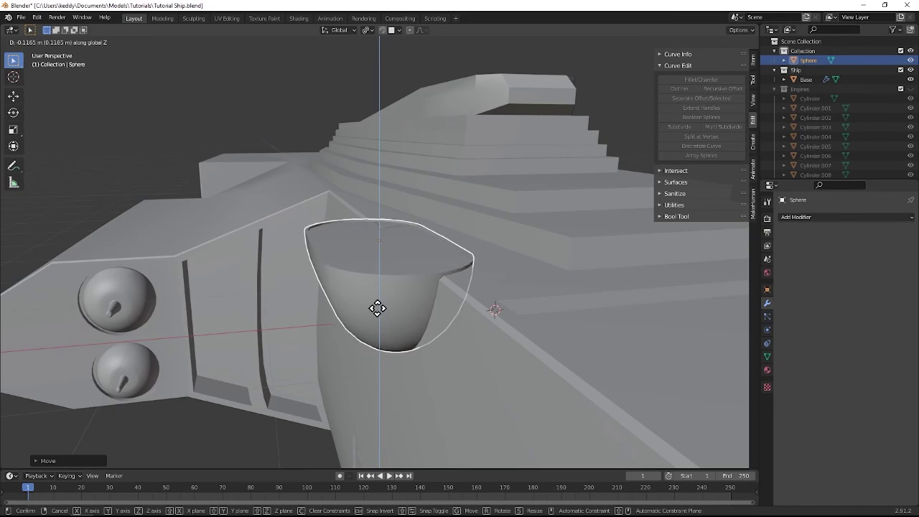
pyautogui.click(375, 306)
pyautogui.moveTo(338, 266); pyautogui.dragTo(303, 237, button='middle')
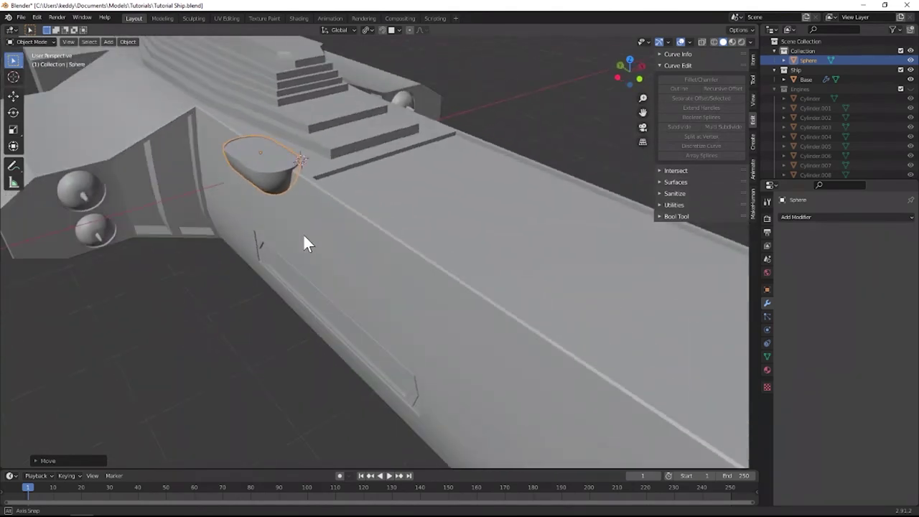
# Duplicate the pod along Y towards the far end of the hull edge and adjust the copy's spacing along Y.
pyautogui.hotkey('shift', 'd')
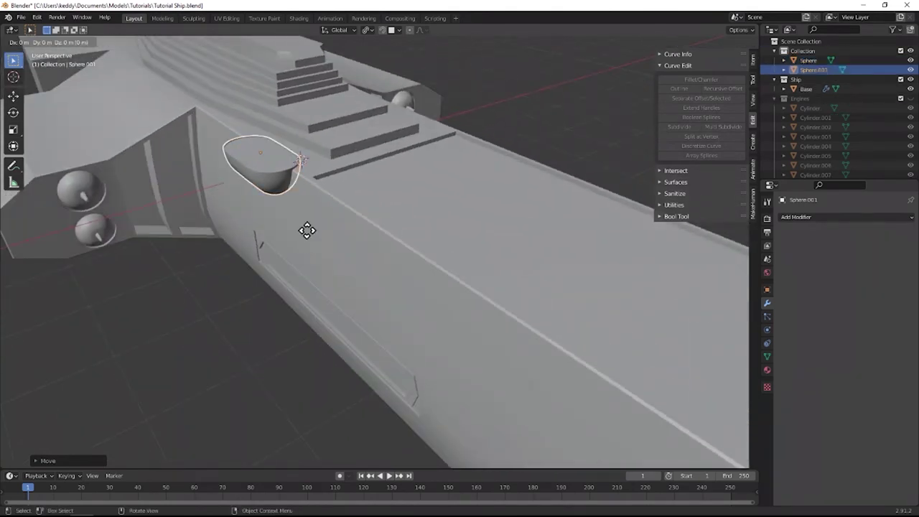
pyautogui.press('y')
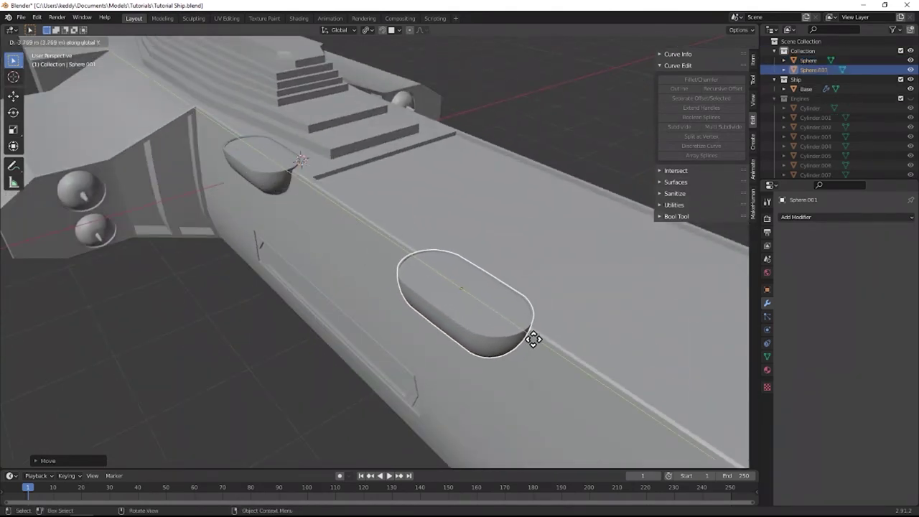
pyautogui.click(600, 357)
pyautogui.press('KP_Decimal')
pyautogui.moveTo(334, 273); pyautogui.dragTo(369, 269, button='middle')
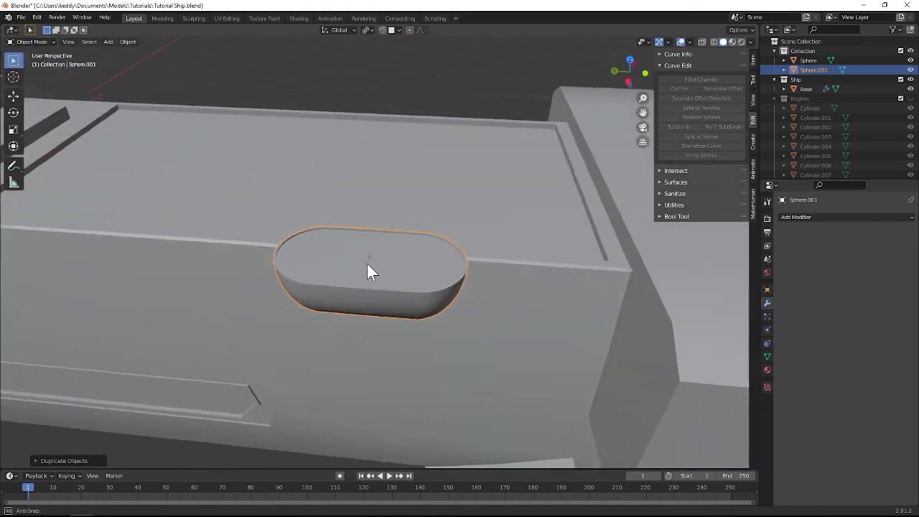
pyautogui.press('g')
pyautogui.press('y')
pyautogui.click(232, 267)
# Duplicate the second pod along Y to place a third one beside it on the hull edge, and save the file.
pyautogui.hotkey('shift', 'd')
pyautogui.press('y')
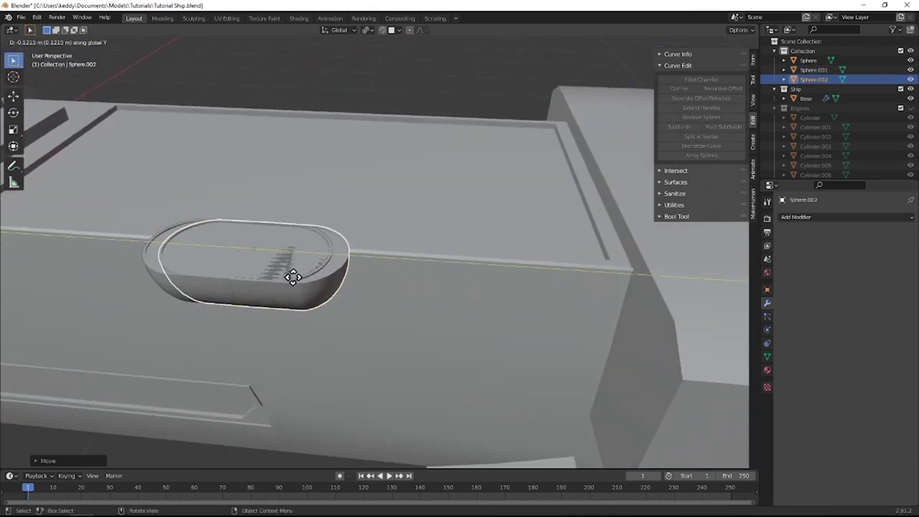
pyautogui.click(459, 285)
pyautogui.scroll(-3, 295, 251)
pyautogui.moveTo(296, 251); pyautogui.dragTo(269, 243, button='middle')
pyautogui.scroll(-2, 191, 257)
pyautogui.scroll(-2, 402, 231)
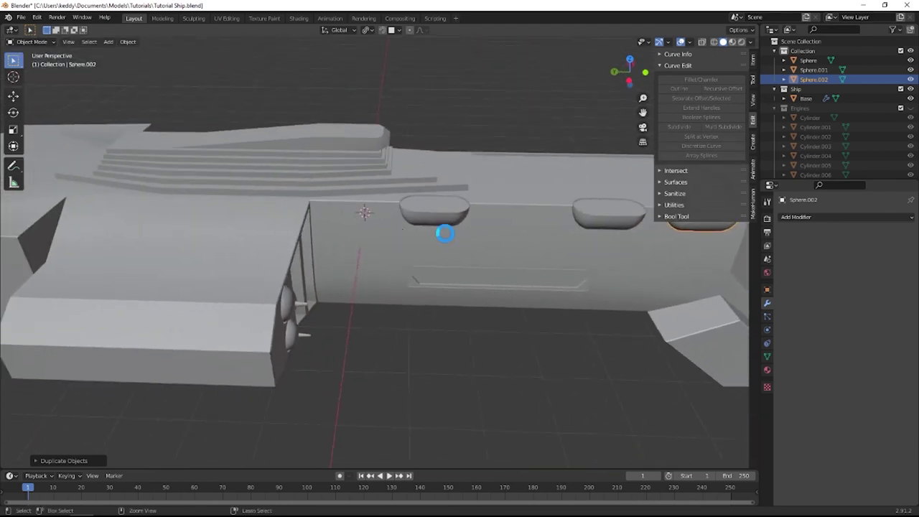
pyautogui.hotkey('ctrl', 's')
# Move the narrow strip of faces along the Base hull's upper side edge inward past the pods, and return to Object Mode.
pyautogui.moveTo(404, 236); pyautogui.dragTo(341, 248, button='middle')
pyautogui.click(297, 275)
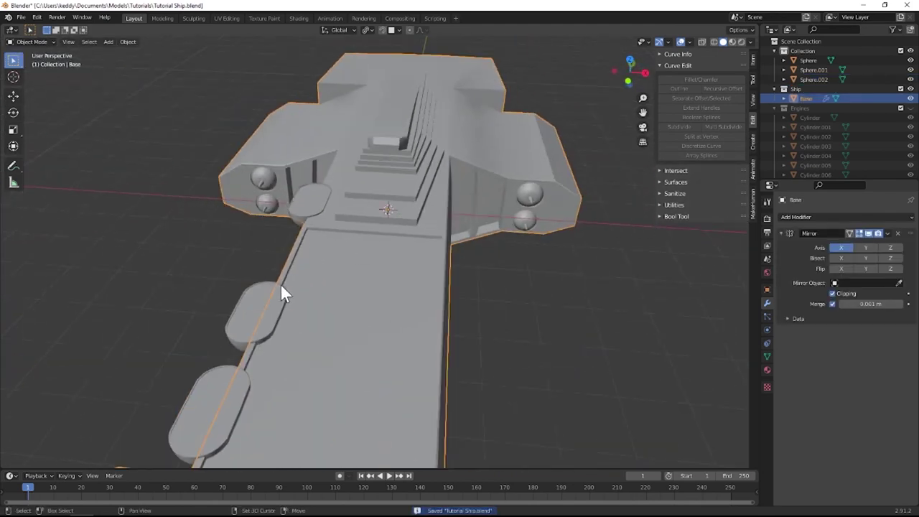
pyautogui.moveTo(283, 294); pyautogui.dragTo(369, 253, button='middle')
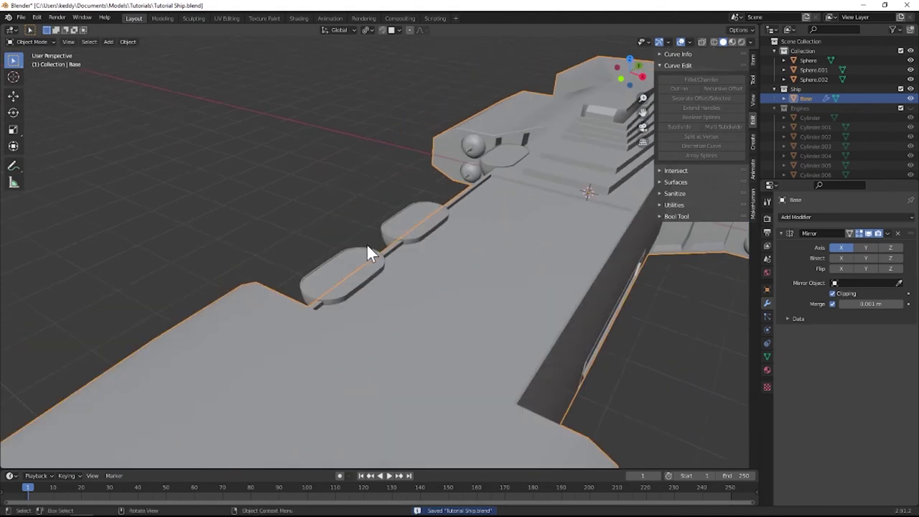
pyautogui.scroll(3, 368, 247)
pyautogui.scroll(2, 305, 250)
pyautogui.press('Tab')
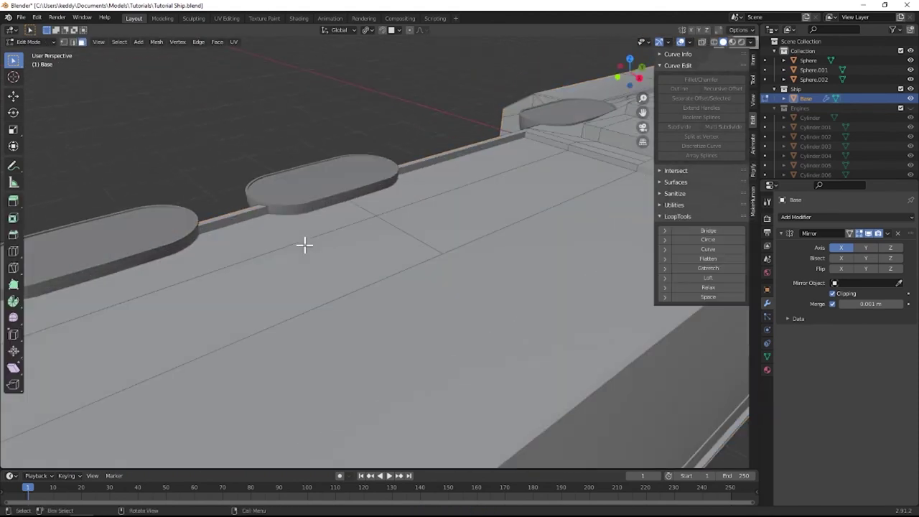
pyautogui.click(437, 158)
pyautogui.moveTo(279, 226); pyautogui.dragTo(380, 203, button='middle')
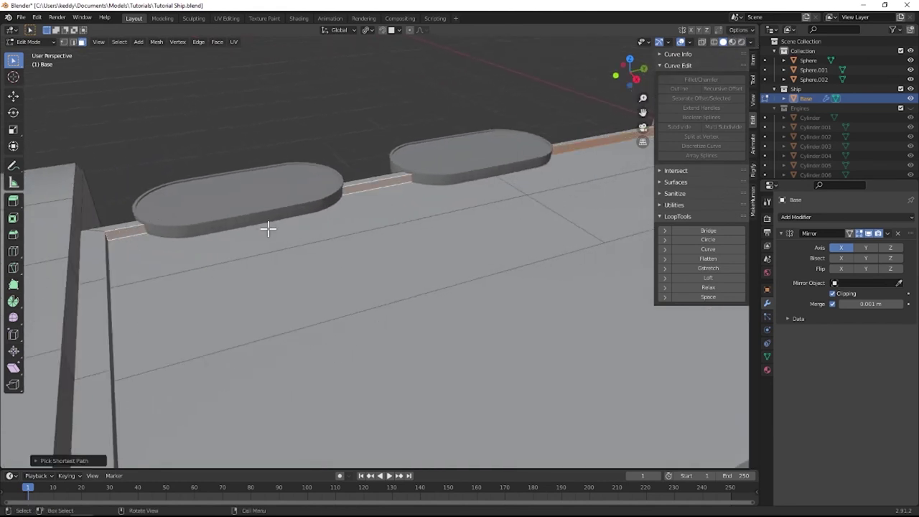
pyautogui.press('g')
pyautogui.click(280, 253)
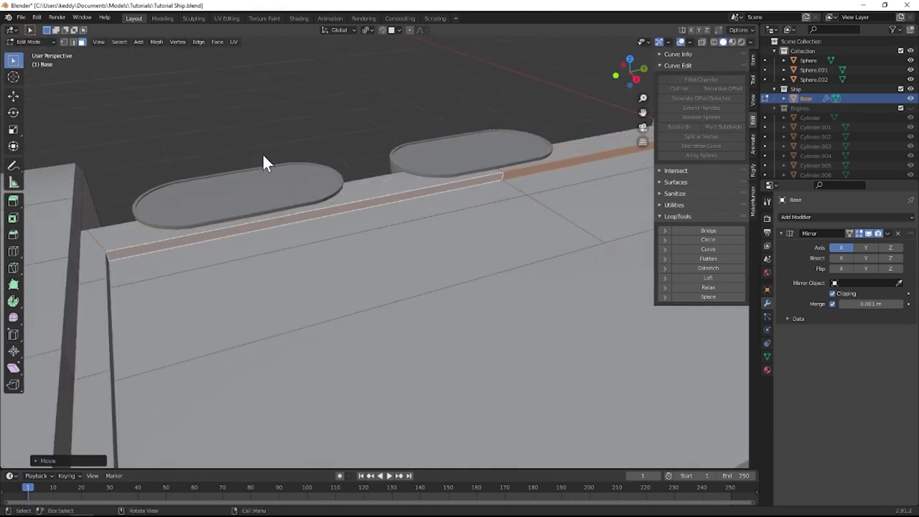
pyautogui.press('Tab')
# Duplicate all three pods in place and join the copies into a single cutter object.
pyautogui.moveTo(265, 148); pyautogui.dragTo(320, 204, button='middle')
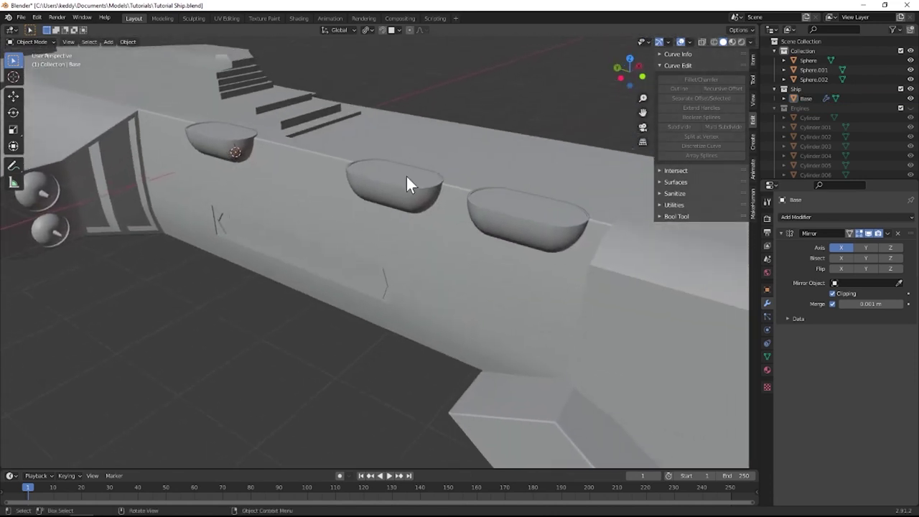
pyautogui.moveTo(491, 214); pyautogui.dragTo(538, 228, button='middle')
pyautogui.click(545, 227)
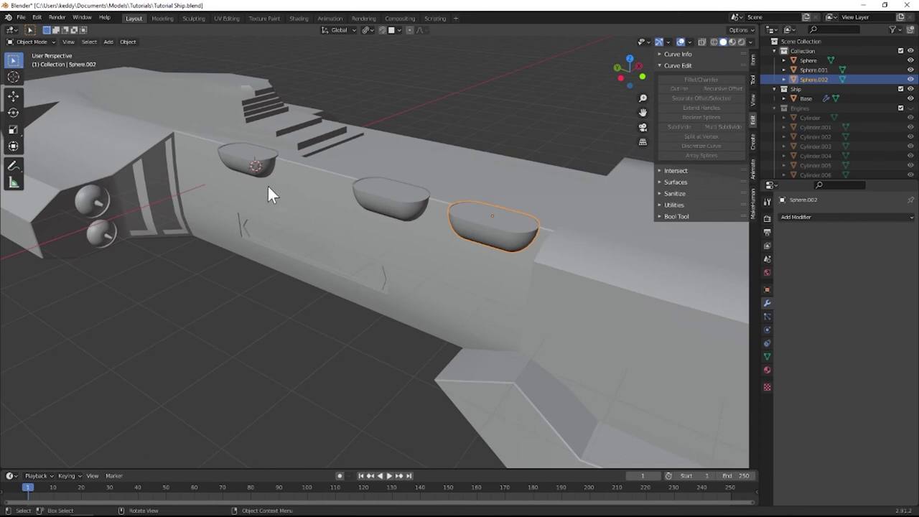
pyautogui.click(251, 302)
pyautogui.moveTo(251, 302); pyautogui.dragTo(381, 261, button='middle')
pyautogui.scroll(2, 381, 266)
pyautogui.click(434, 273)
pyautogui.keyDown('shift'); pyautogui.click(347, 219); pyautogui.keyUp('shift')
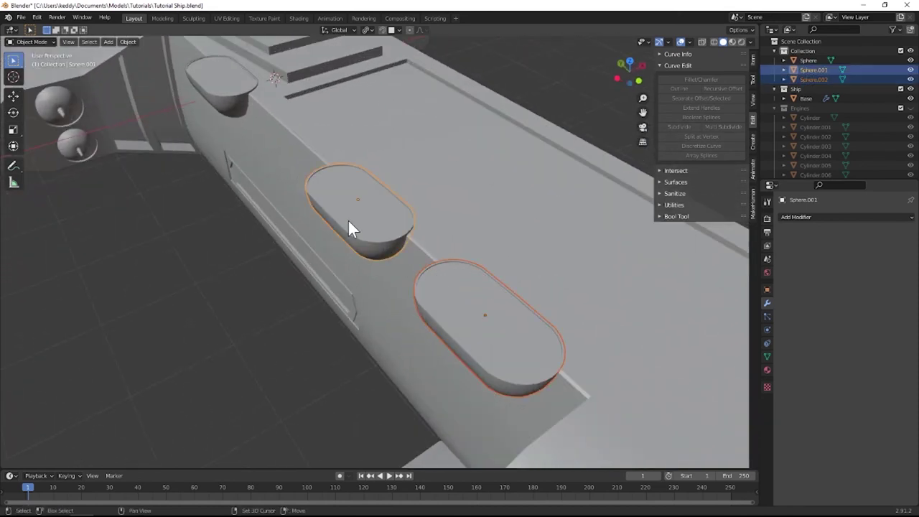
pyautogui.keyDown('shift'); pyautogui.click(219, 102); pyautogui.keyUp('shift')
pyautogui.hotkey('shift', 'd')
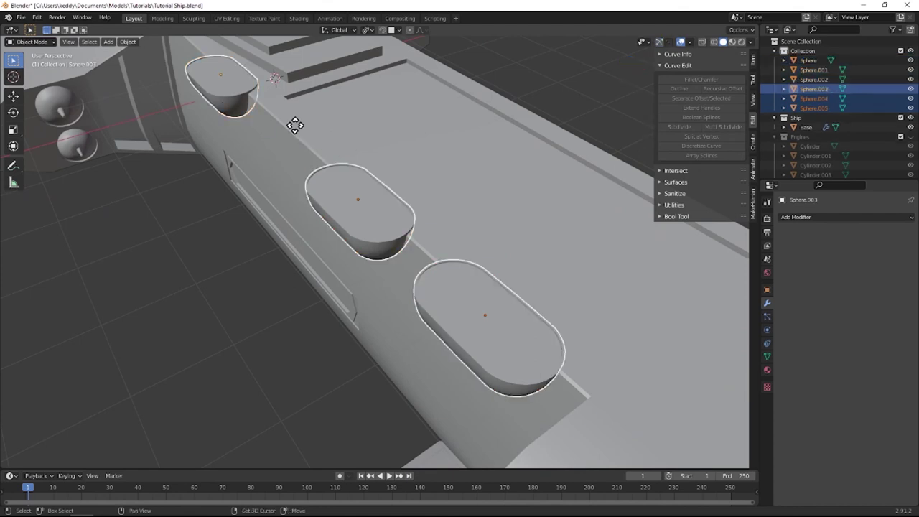
pyautogui.rightClick(294, 129)
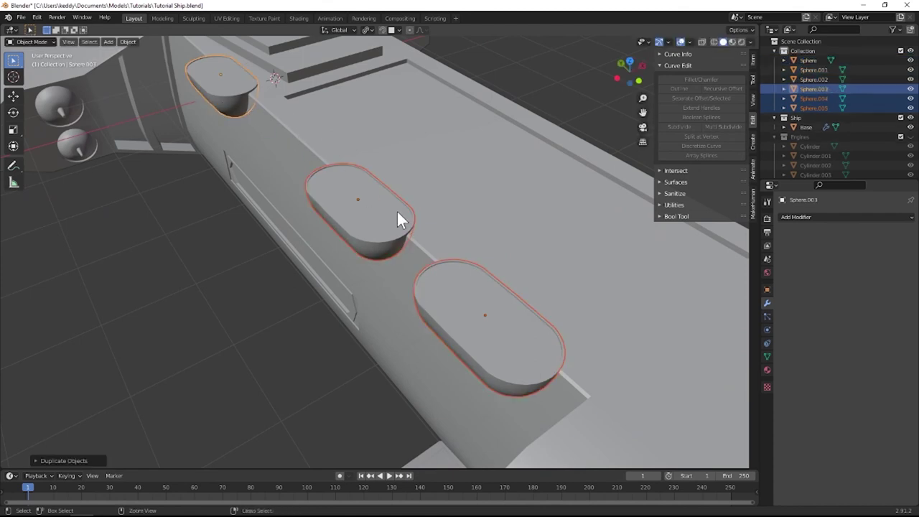
pyautogui.hotkey('ctrl', 'j')
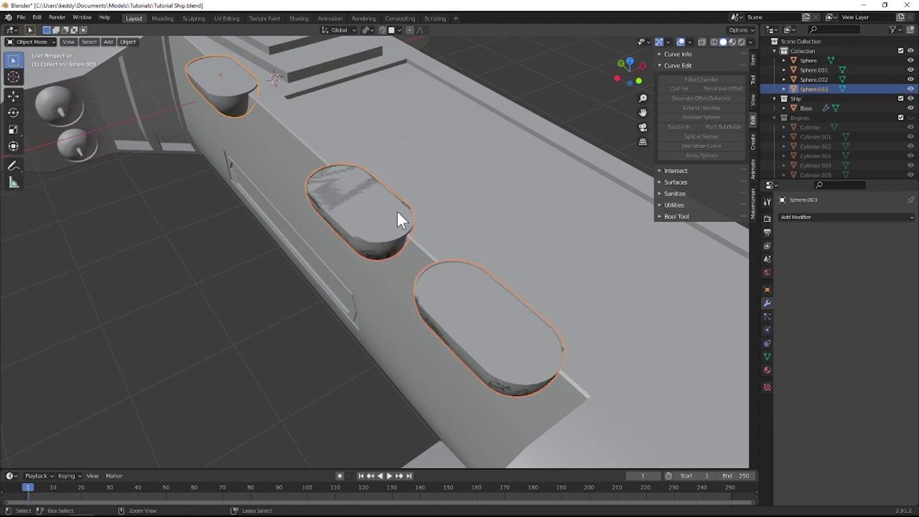
# Subtract the joined pod copies from the Base hull with Bool Tool's Auto Boolean Difference.
pyautogui.keyDown('shift'); pyautogui.click(441, 172); pyautogui.keyUp('shift')
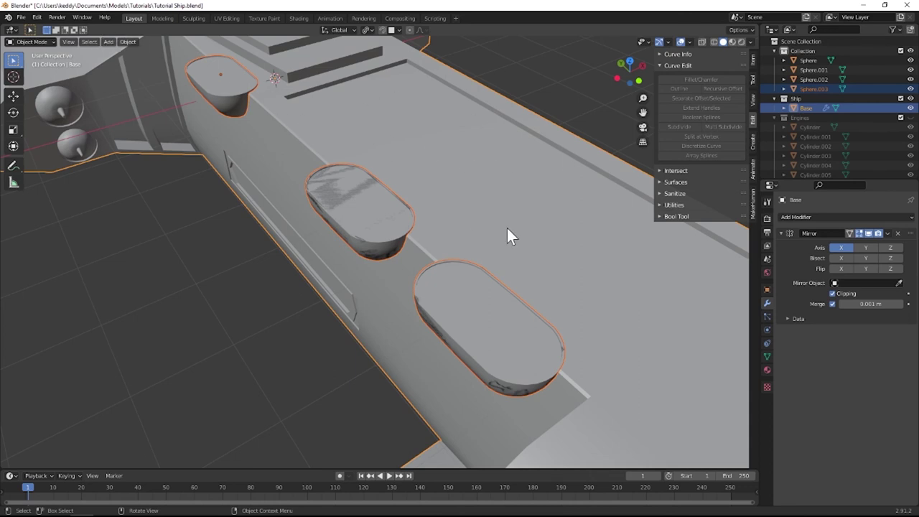
pyautogui.click(660, 217)
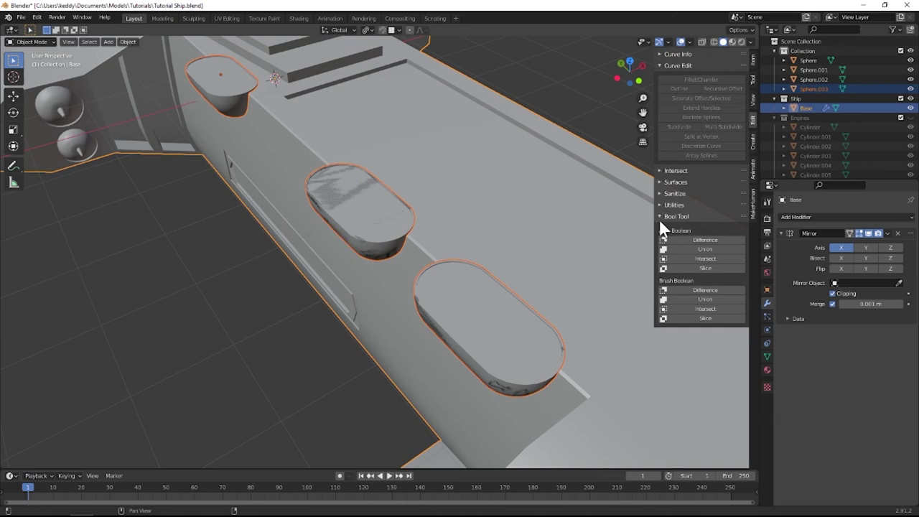
pyautogui.click(707, 239)
# Examine the hull behind each of the three pods by temporarily shifting each pod aside.
pyautogui.click(387, 230)
pyautogui.press('g')
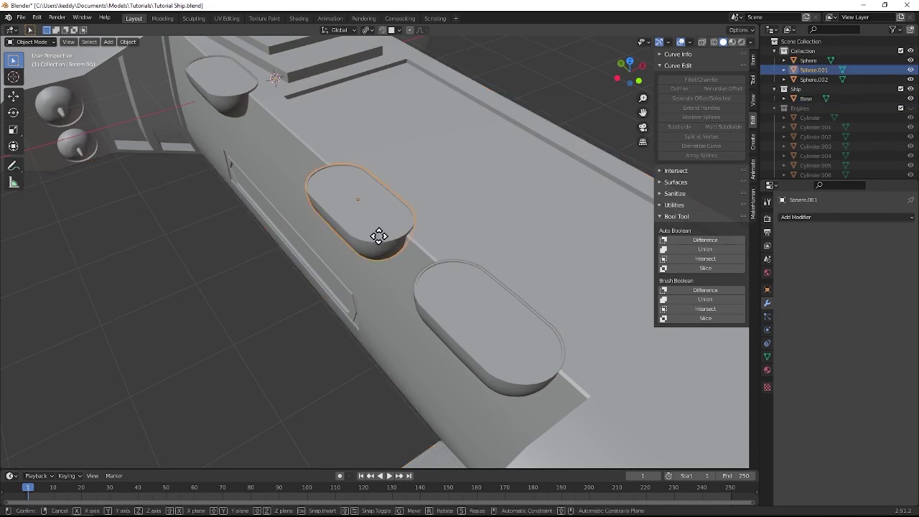
pyautogui.rightClick(280, 252)
pyautogui.click(450, 310)
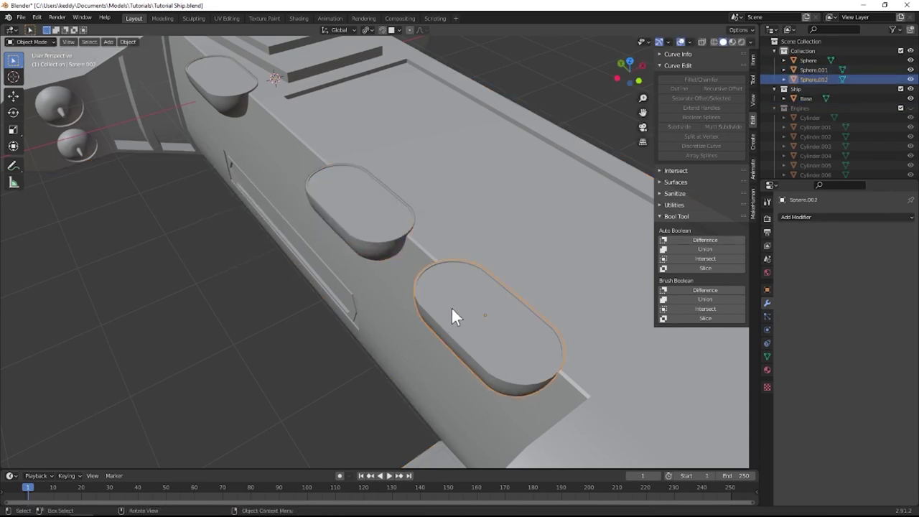
pyautogui.press('g')
pyautogui.rightClick(333, 322)
pyautogui.click(219, 116)
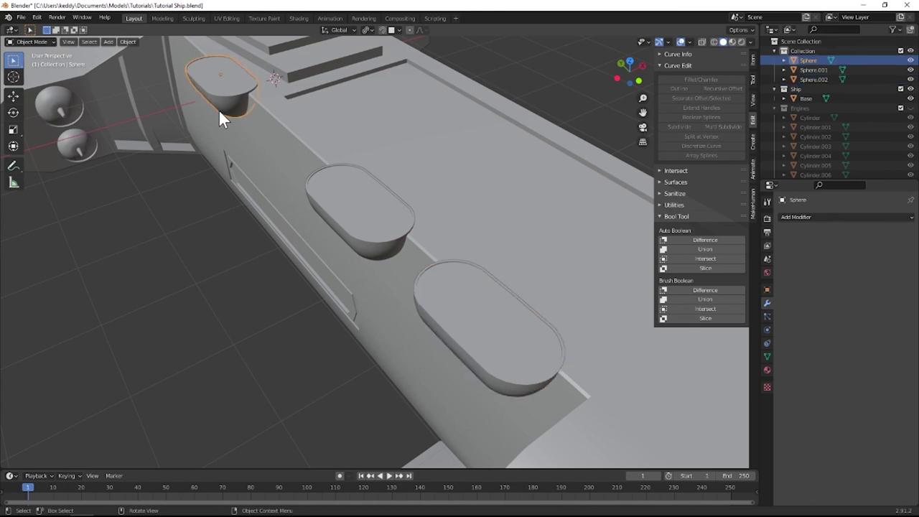
pyautogui.press('g')
pyautogui.rightClick(183, 117)
pyautogui.keyDown('shift'); pyautogui.click(340, 193); pyautogui.keyUp('shift')
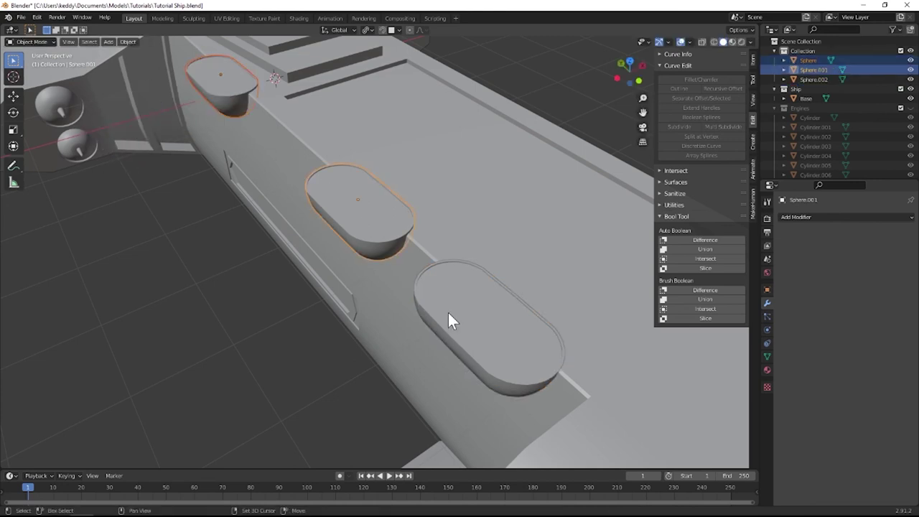
pyautogui.keyDown('shift'); pyautogui.click(454, 314); pyautogui.keyUp('shift')
pyautogui.keyDown('shift'); pyautogui.click(457, 214); pyautogui.keyUp('shift')
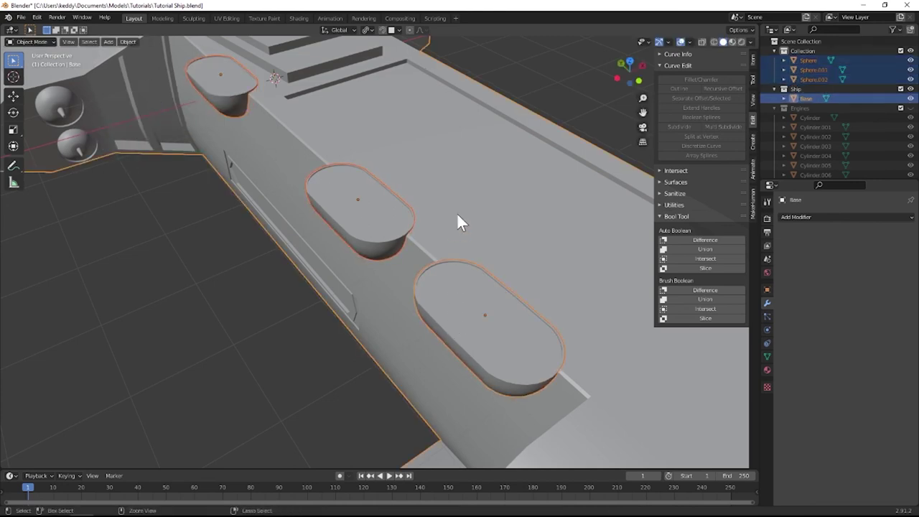
pyautogui.press('ctrl+KP_Subtract')
pyautogui.hotkey('ctrl', 'z')
# Link the object data of the three pods so they share one mesh, deselect everything, and save the file.
pyautogui.moveTo(243, 224); pyautogui.dragTo(155, 161, button='middle')
pyautogui.click(156, 162)
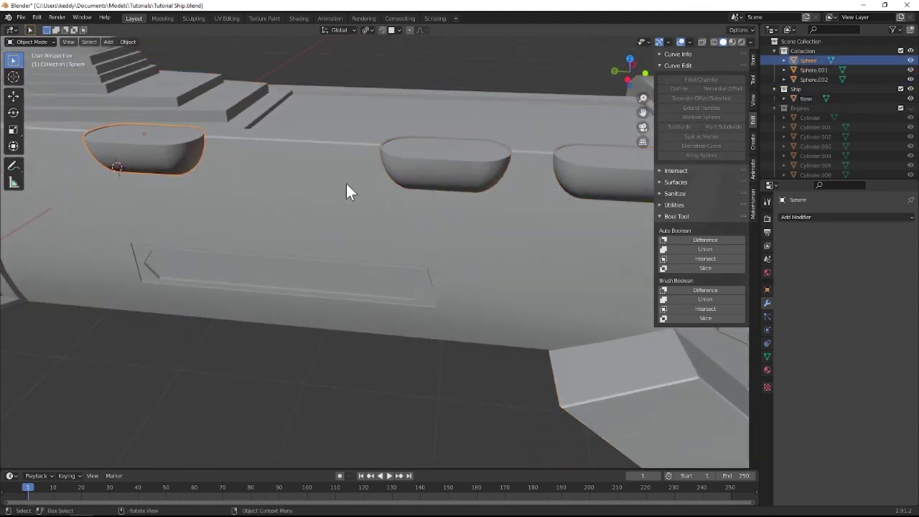
pyautogui.keyDown('shift'); pyautogui.click(466, 174); pyautogui.keyUp('shift')
pyautogui.keyDown('shift'); pyautogui.click(598, 167); pyautogui.keyUp('shift')
pyautogui.hotkey('ctrl', 'l')
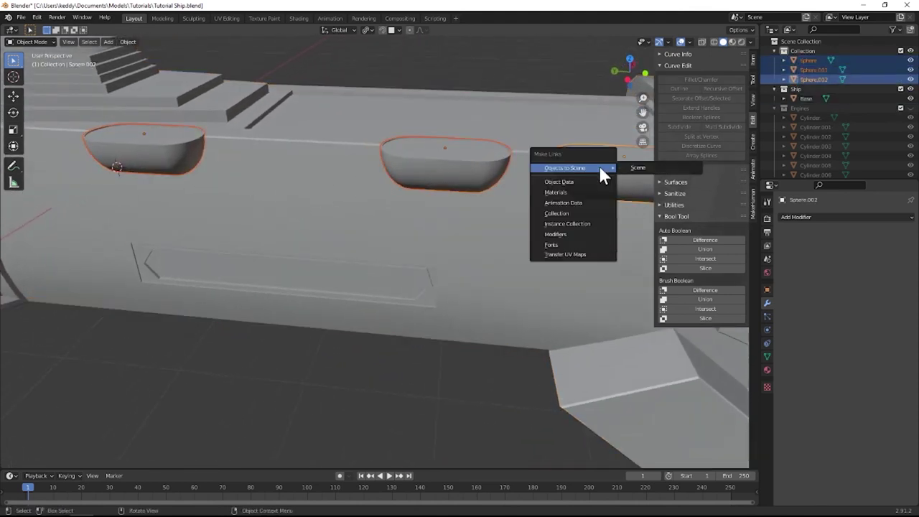
pyautogui.click(585, 180)
pyautogui.moveTo(328, 184); pyautogui.dragTo(353, 185, button='middle')
pyautogui.scroll(-3, 352, 185)
pyautogui.hotkey('alt', 'a')
pyautogui.hotkey('ctrl', 's')
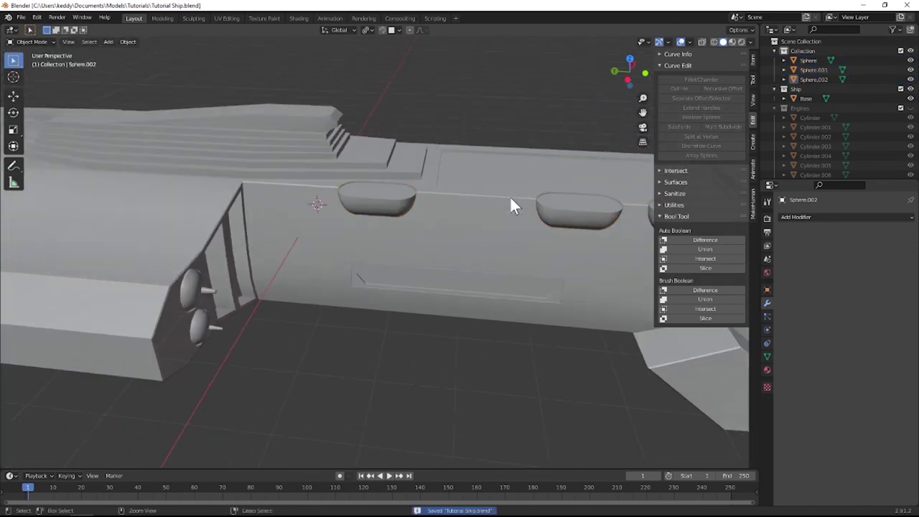
# Select the three capsule pods on the hull and move them into the Ship collection.
pyautogui.moveTo(509, 195); pyautogui.dragTo(454, 194, button='middle')
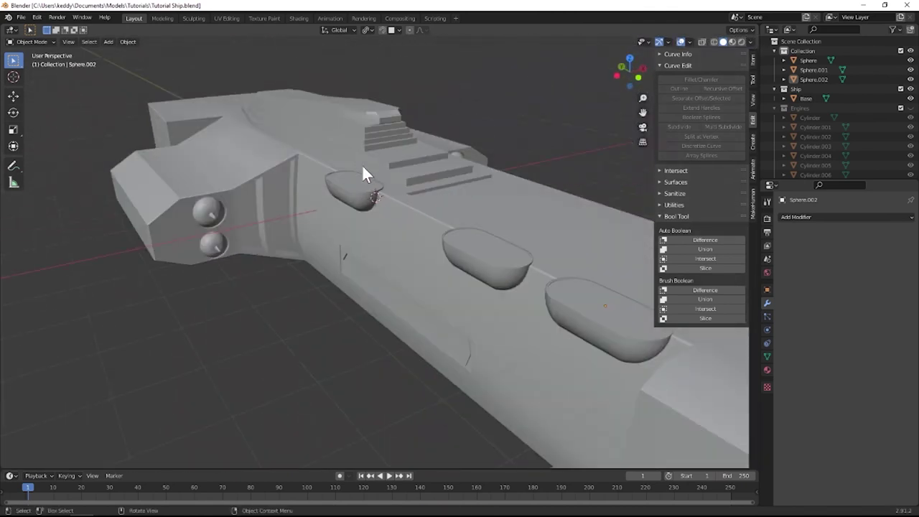
pyautogui.moveTo(363, 174); pyautogui.dragTo(491, 212, button='middle')
pyautogui.click(441, 249)
pyautogui.moveTo(442, 249); pyautogui.dragTo(426, 276, button='middle')
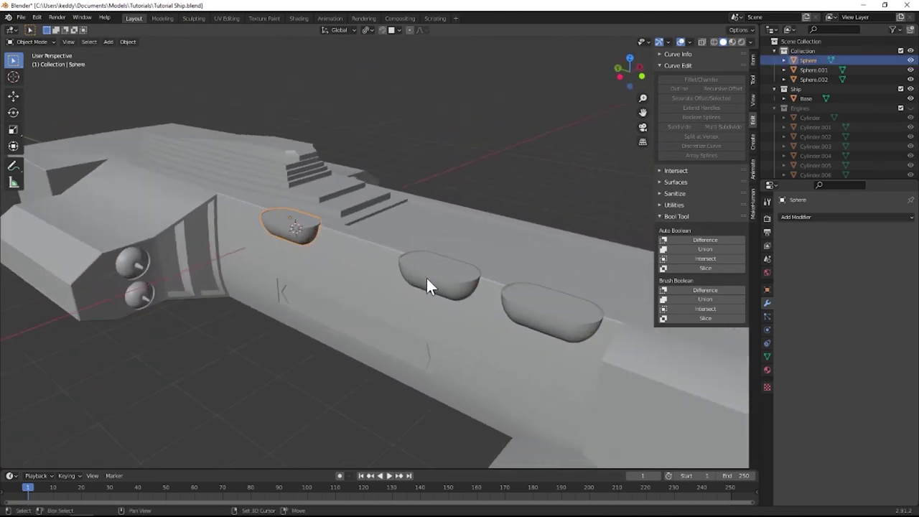
pyautogui.keyDown('shift'); pyautogui.click(426, 276); pyautogui.keyUp('shift')
pyautogui.keyDown('shift'); pyautogui.click(538, 302); pyautogui.keyUp('shift')
pyautogui.press('m')
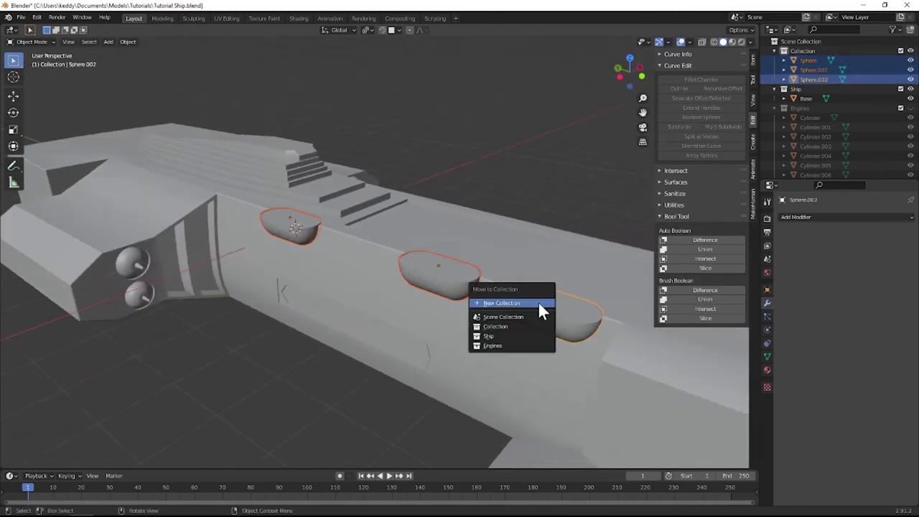
pyautogui.click(507, 334)
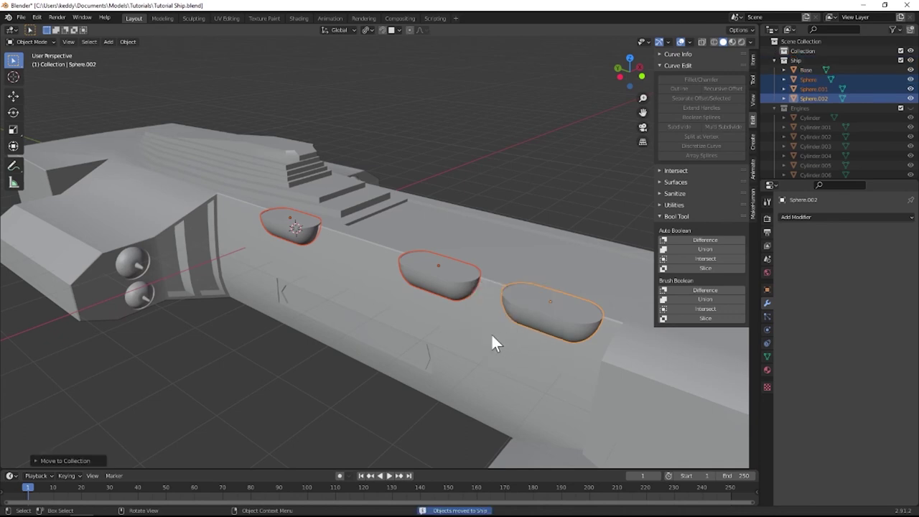
# Exclude the Ship collection from the view layer and add a mesh cylinder at the 3D cursor.
pyautogui.hotkey('shift', 'a')
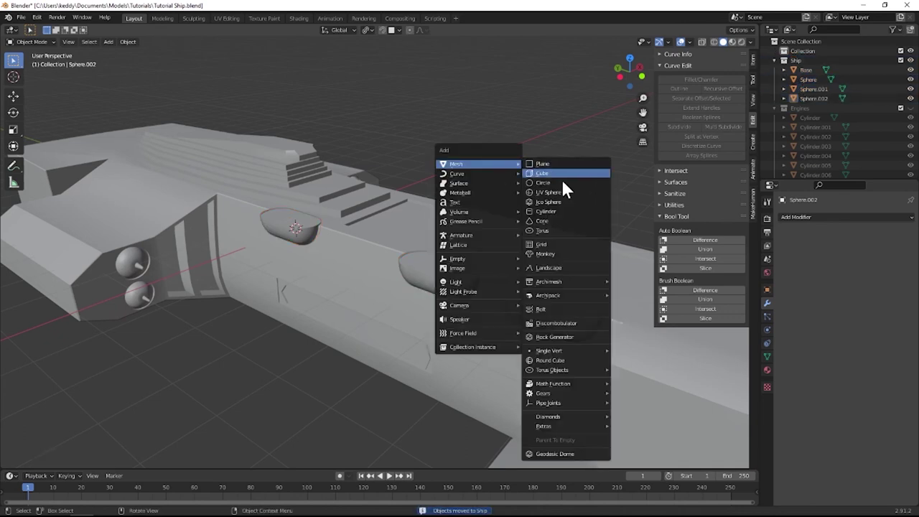
pyautogui.click(900, 60)
pyautogui.hotkey('shift', 'a')
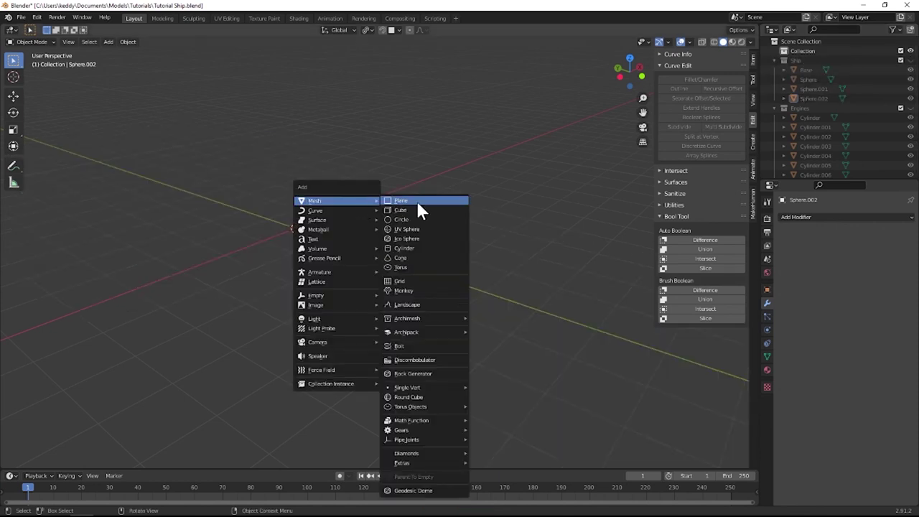
pyautogui.click(402, 249)
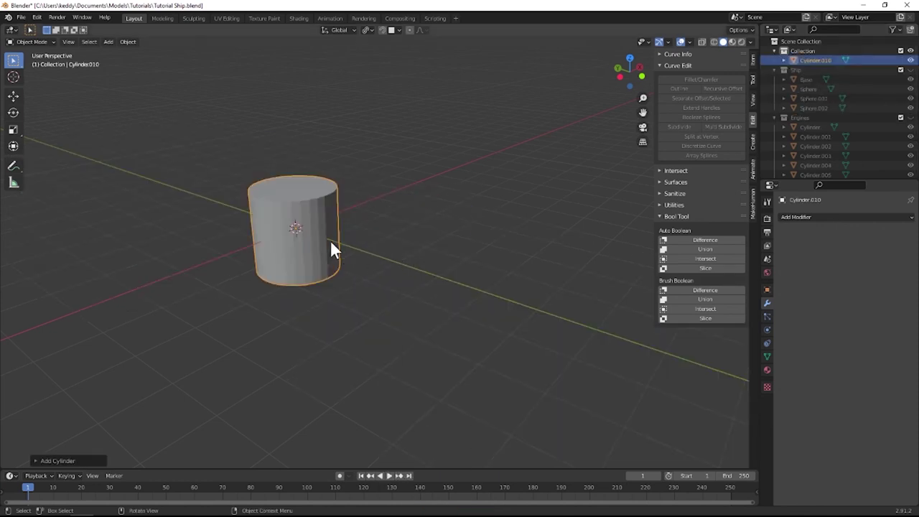
pyautogui.press('s')
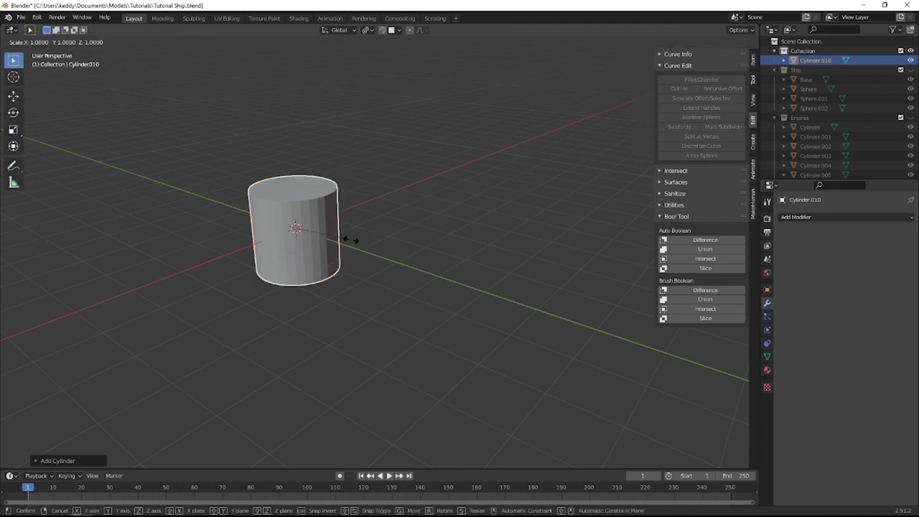
pyautogui.rightClick(350, 240)
# Raise the cylinder's whole mesh 1 m along Z in Edit Mode so its base sits at the origin.
pyautogui.press('ctrl+KP_3')
pyautogui.press('Tab')
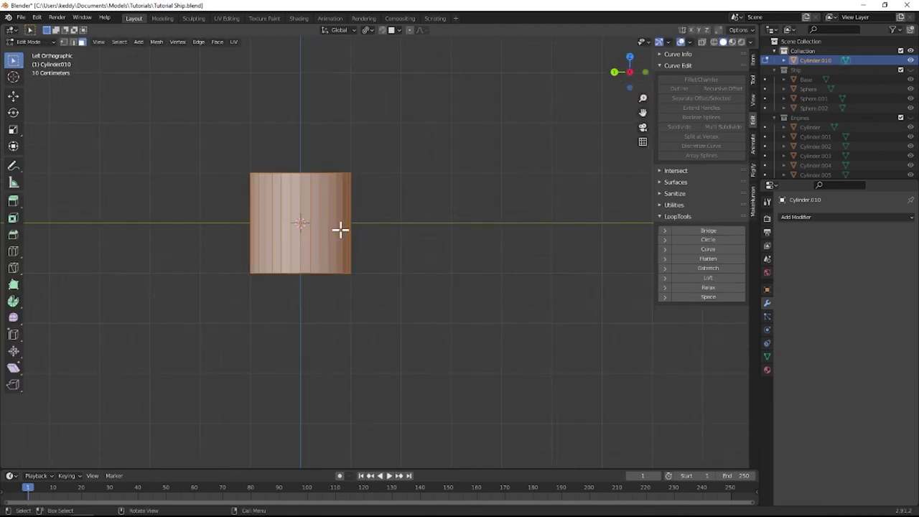
pyautogui.press('g')
pyautogui.press('z')
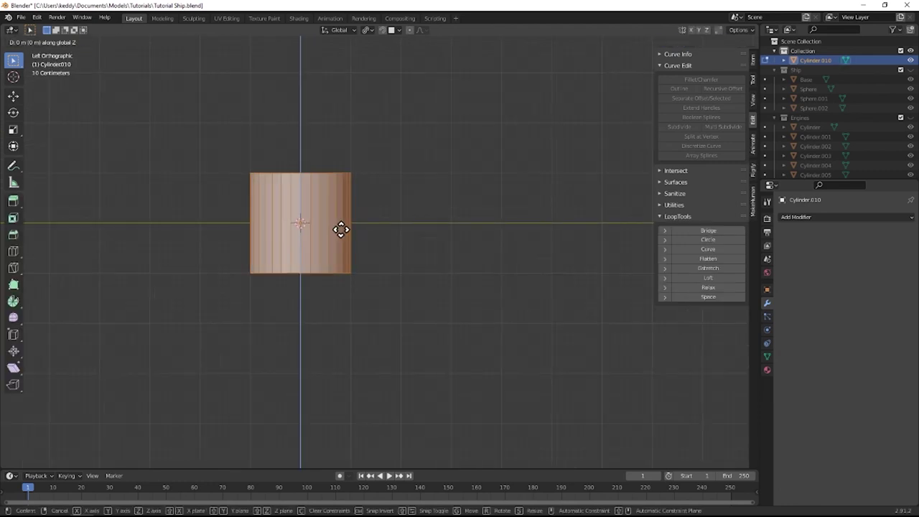
pyautogui.press('1')
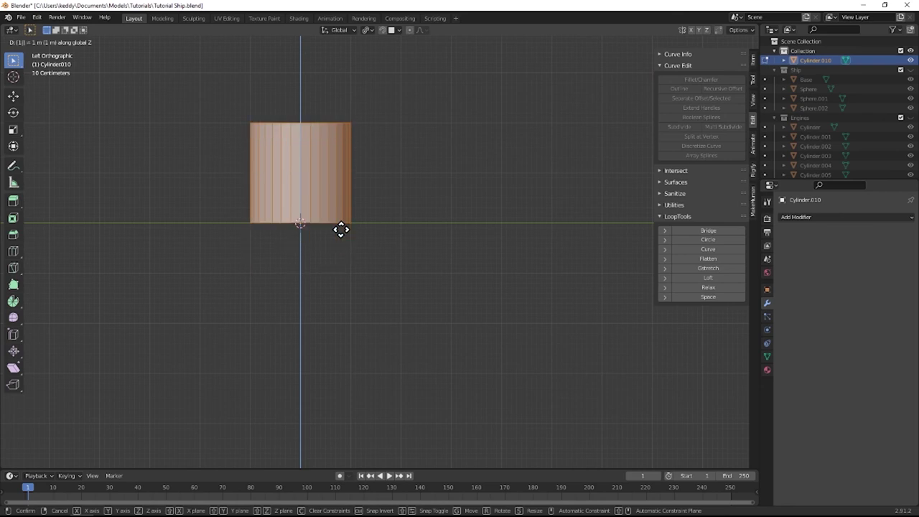
pyautogui.press('Return')
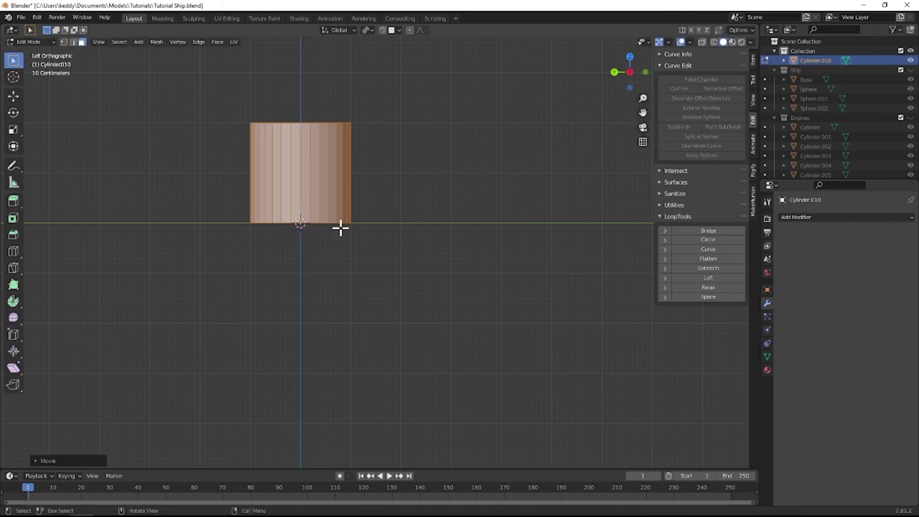
# Lower the cylinder's top face by 1 m along Z.
pyautogui.scroll(3, 348, 208)
pyautogui.keyDown('shift'); pyautogui.moveTo(320, 203); pyautogui.dragTo(418, 247, button='middle'); pyautogui.keyUp('shift')
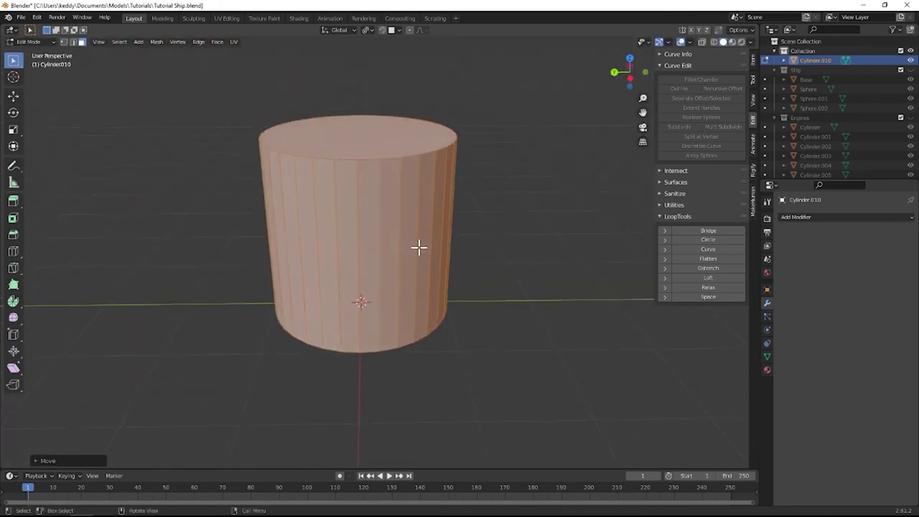
pyautogui.click(374, 144)
pyautogui.write('gz-1')
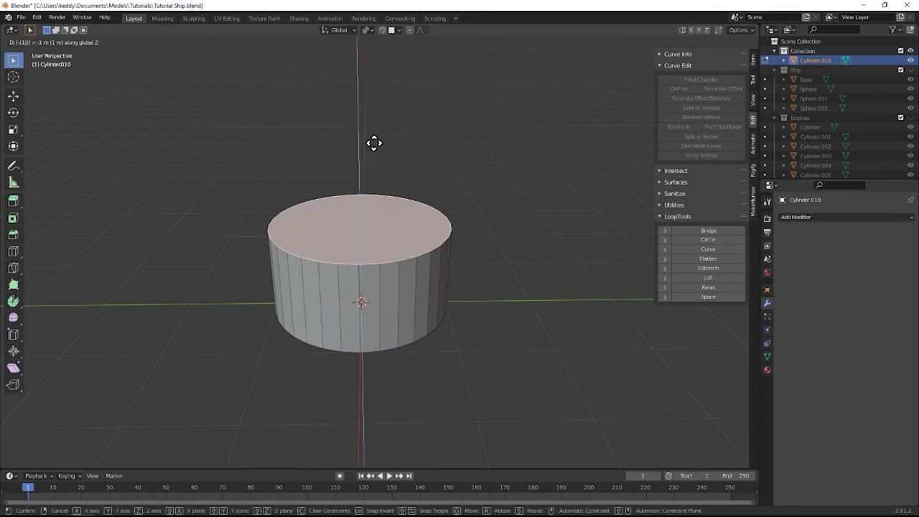
pyautogui.press('Return')
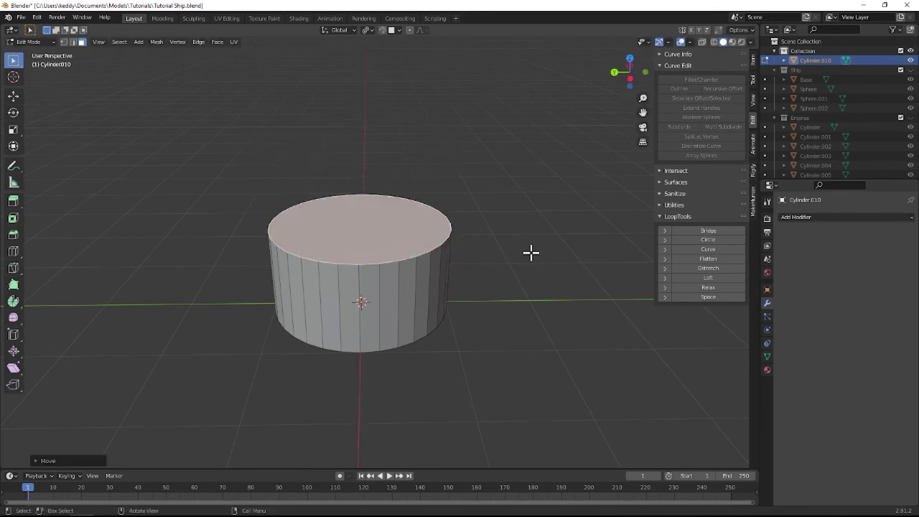
# Inset the cylinder's top face by about 0.12 and extrude it about 0.04 m down to form a shallow recess.
pyautogui.press('i')
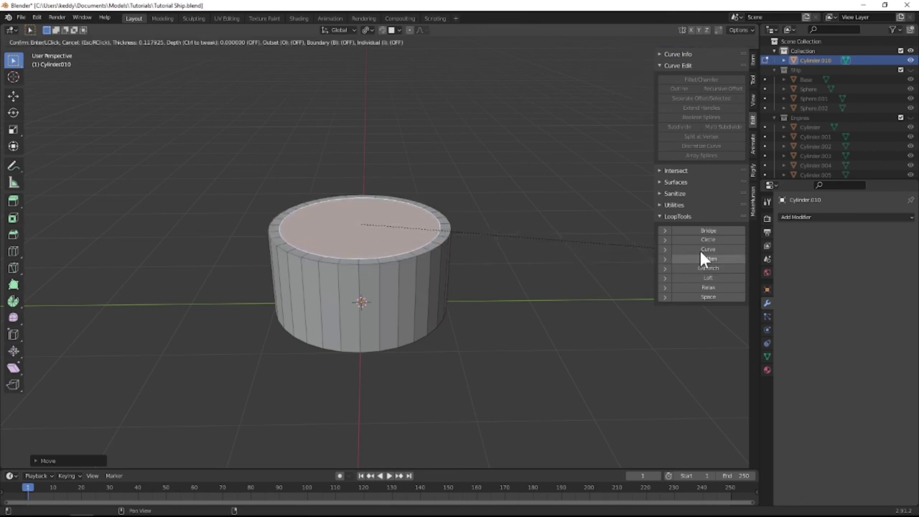
pyautogui.click(700, 249)
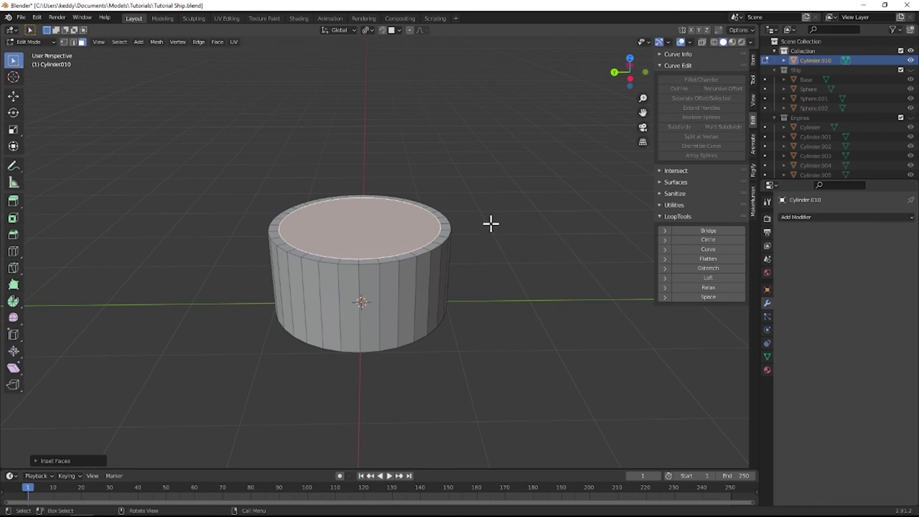
pyautogui.press('e')
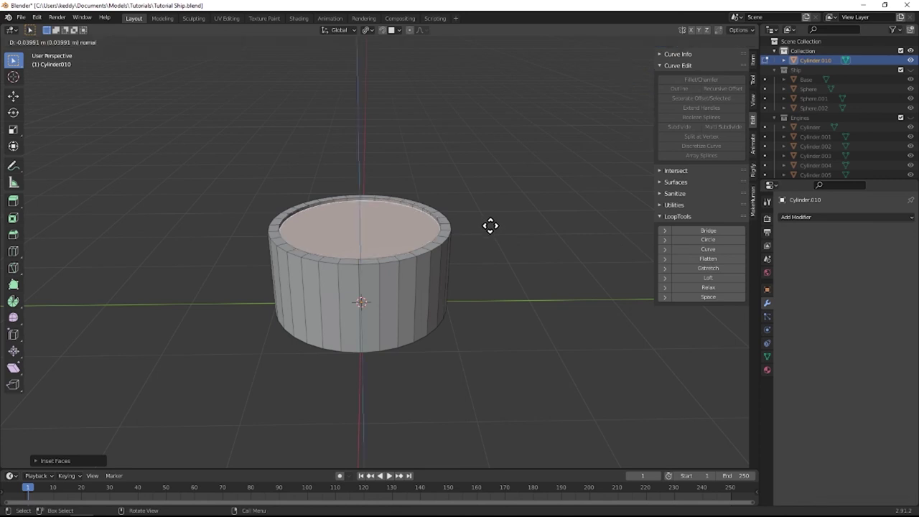
pyautogui.click(489, 225)
# Add three evenly spaced horizontal loop cuts around the cylinder's side wall.
pyautogui.hotkey('ctrl', 'r')
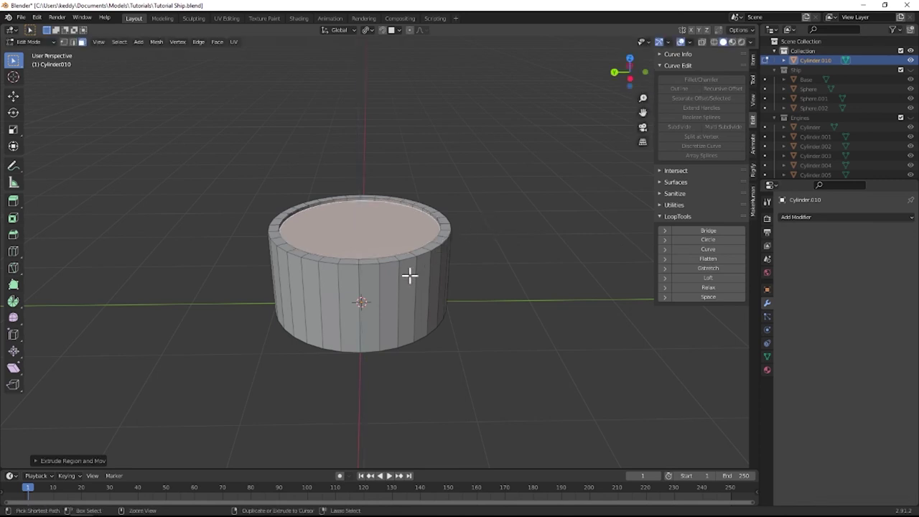
pyautogui.scroll(2, 399, 291)
pyautogui.click(398, 290)
pyautogui.rightClick(398, 291)
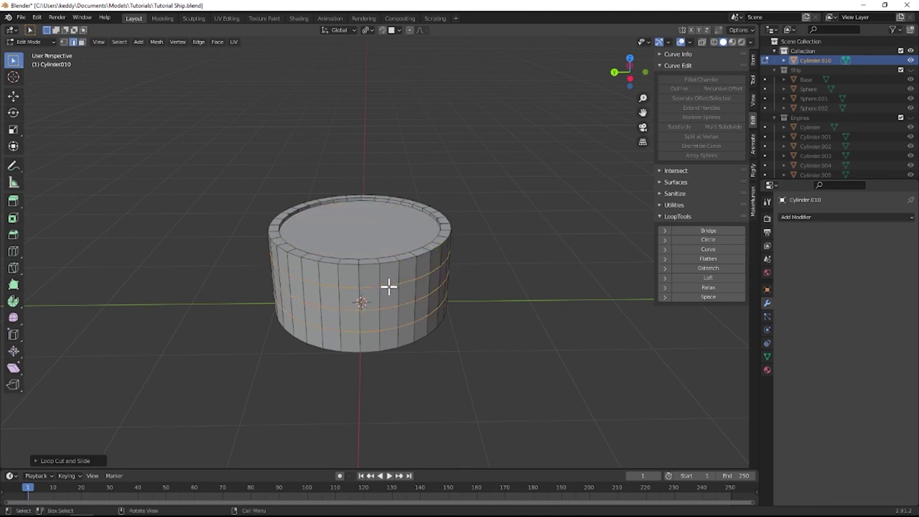
# Bevel the three side edge loops into narrow bands and extrude them inward along their normals by about 0.026.
pyautogui.keyDown('alt'); pyautogui.click(390, 300); pyautogui.keyUp('alt')
pyautogui.keyDown('alt'); pyautogui.click(394, 323); pyautogui.keyUp('alt')
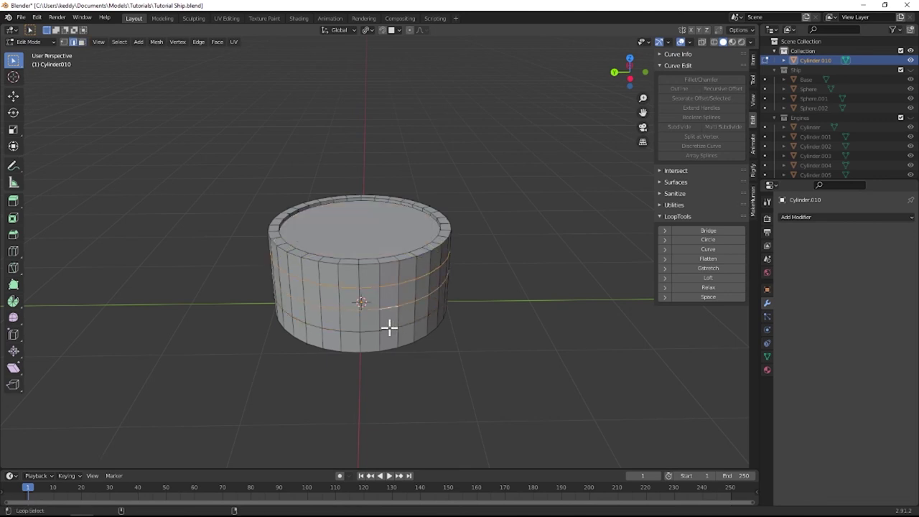
pyautogui.keyDown('alt'); pyautogui.keyDown('shift'); pyautogui.click(419, 323); pyautogui.keyUp('shift'); pyautogui.keyUp('alt')
pyautogui.moveTo(419, 323); pyautogui.dragTo(422, 323, button='middle')
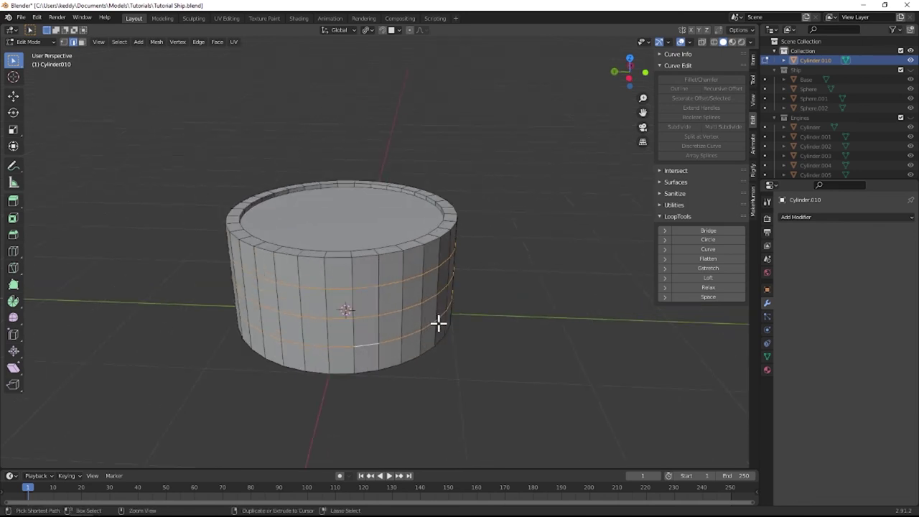
pyautogui.hotkey('ctrl', 'b')
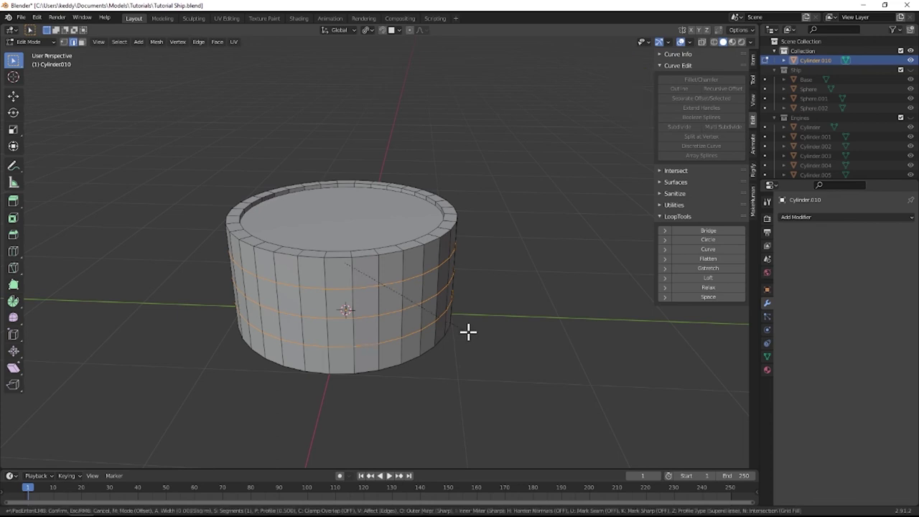
pyautogui.click(470, 330)
pyautogui.hotkey('alt', 'e')
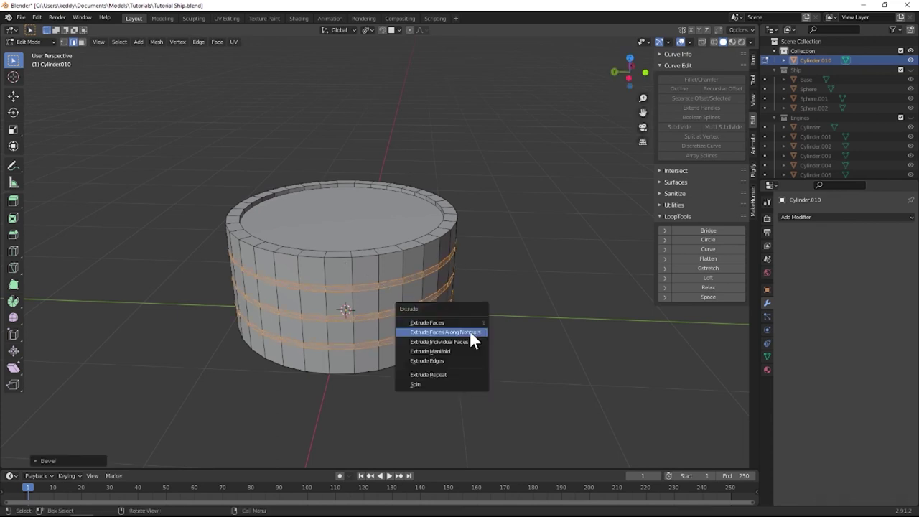
pyautogui.click(470, 331)
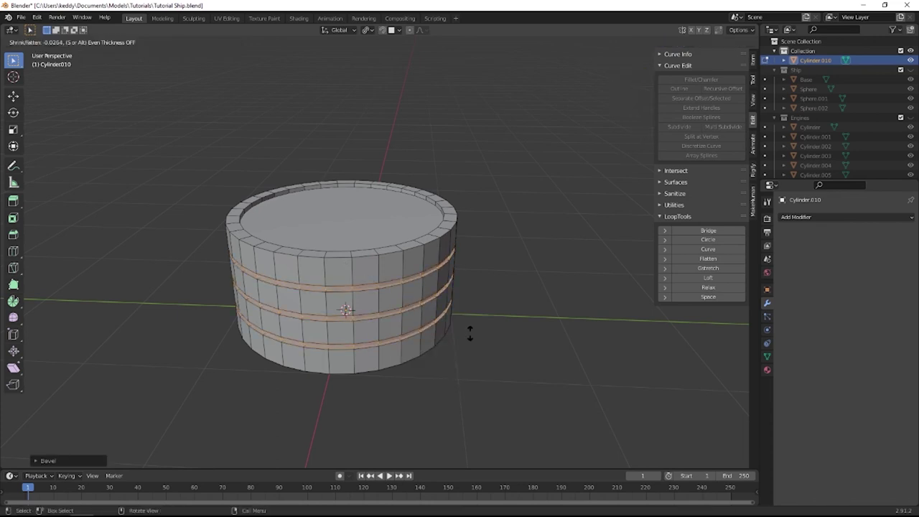
pyautogui.click(469, 332)
# Shade the cylinder smooth and enable Auto Smooth for its normals.
pyautogui.press('Tab')
pyautogui.rightClick(418, 272)
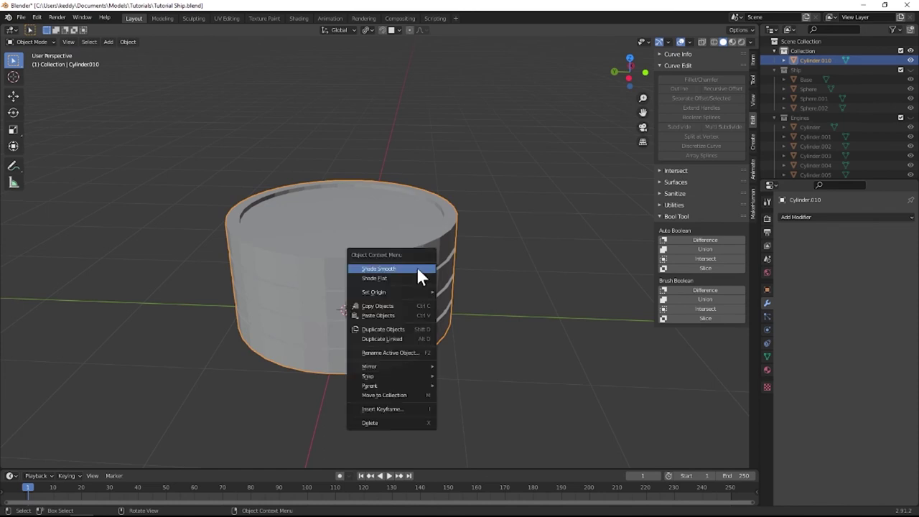
pyautogui.click(417, 269)
pyautogui.click(767, 357)
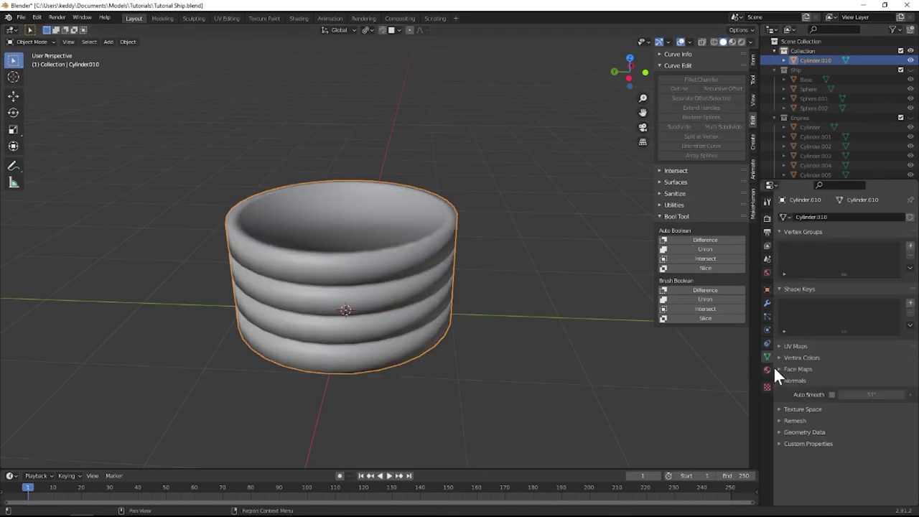
pyautogui.click(831, 394)
pyautogui.scroll(5, 466, 311)
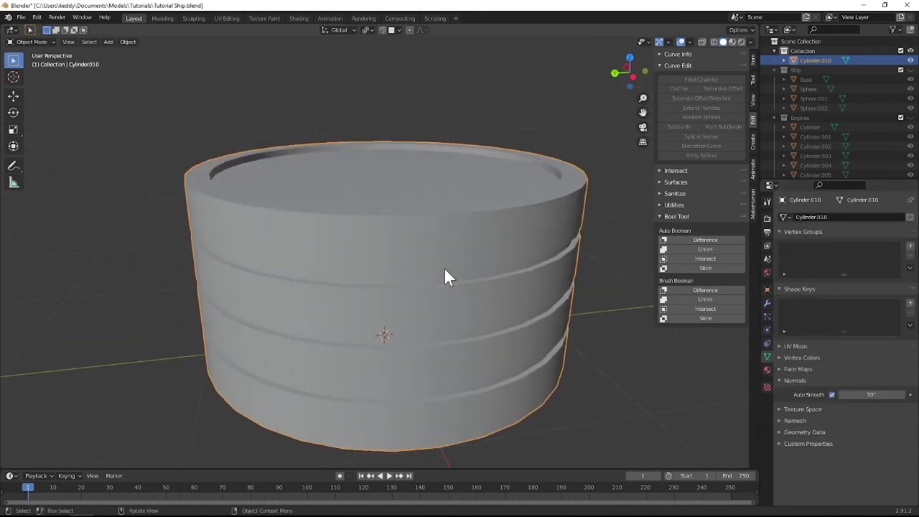
pyautogui.scroll(-6, 445, 267)
pyautogui.moveTo(428, 293); pyautogui.dragTo(412, 284, button='middle')
# Inset the ring of faces on the cylinder's top rim slightly and extrude it a little upward.
pyautogui.press('Tab')
pyautogui.scroll(3, 306, 256)
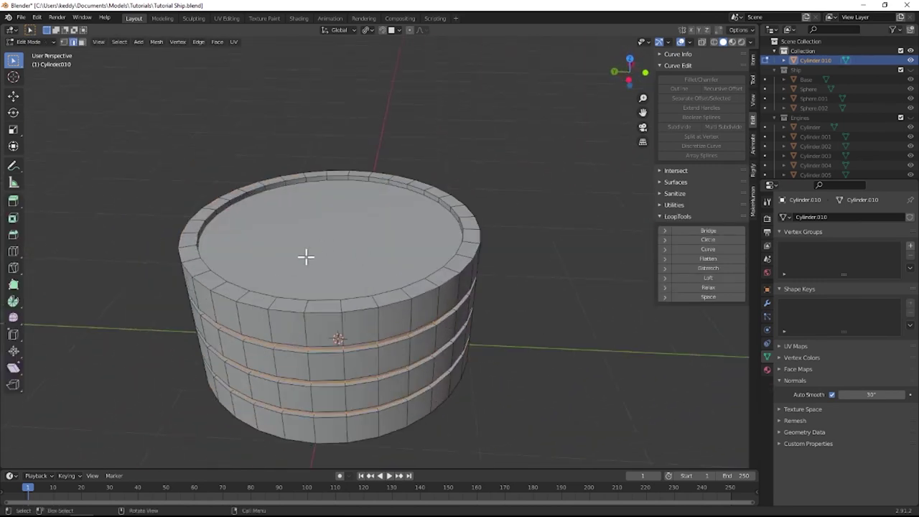
pyautogui.press('3')
pyautogui.keyDown('alt'); pyautogui.click(204, 277); pyautogui.keyUp('alt')
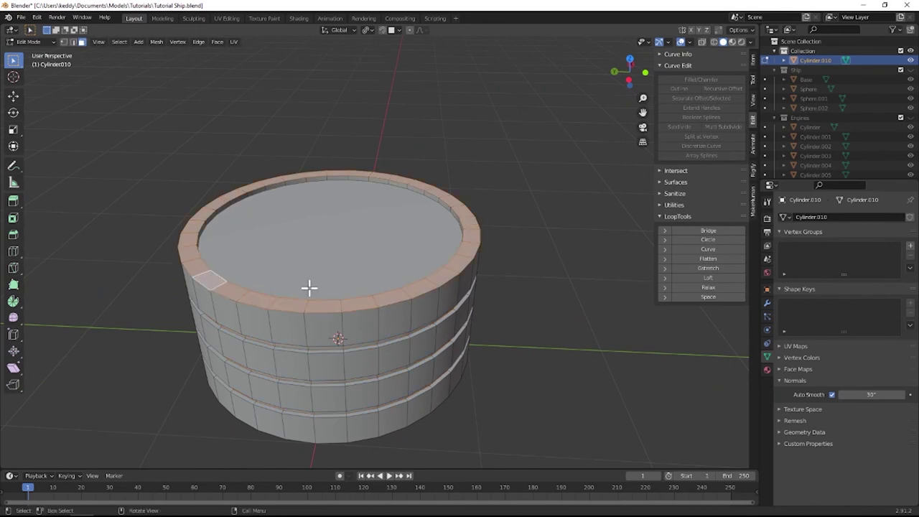
pyautogui.press('i')
pyautogui.click(402, 304)
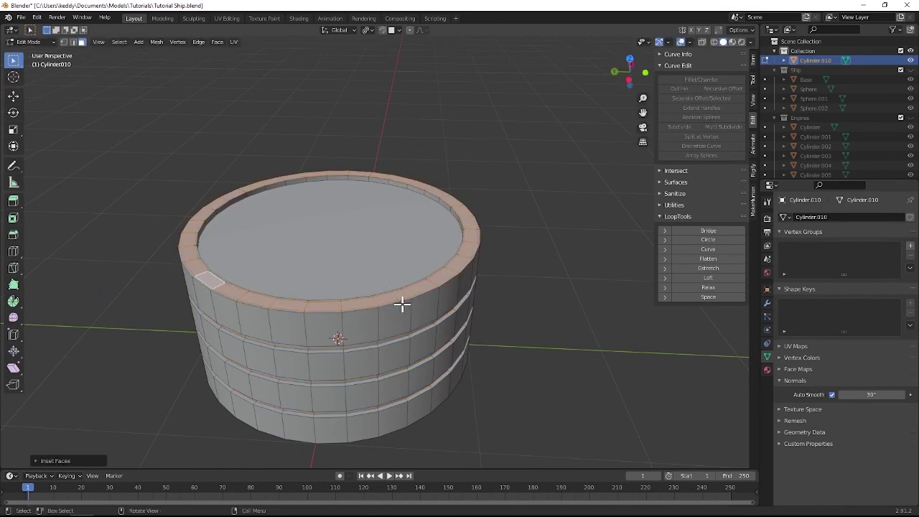
pyautogui.press('Tab')
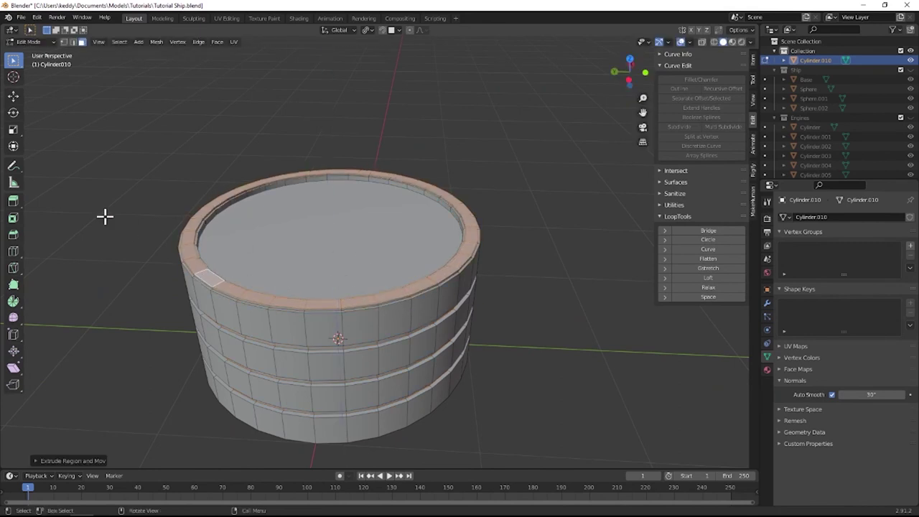
pyautogui.click(109, 201)
pyautogui.press('Tab')
# Bevel the outer and inner top edge loops of the cylinder's raised rim by about 0.008 m.
pyautogui.moveTo(168, 242); pyautogui.dragTo(213, 251, button='middle')
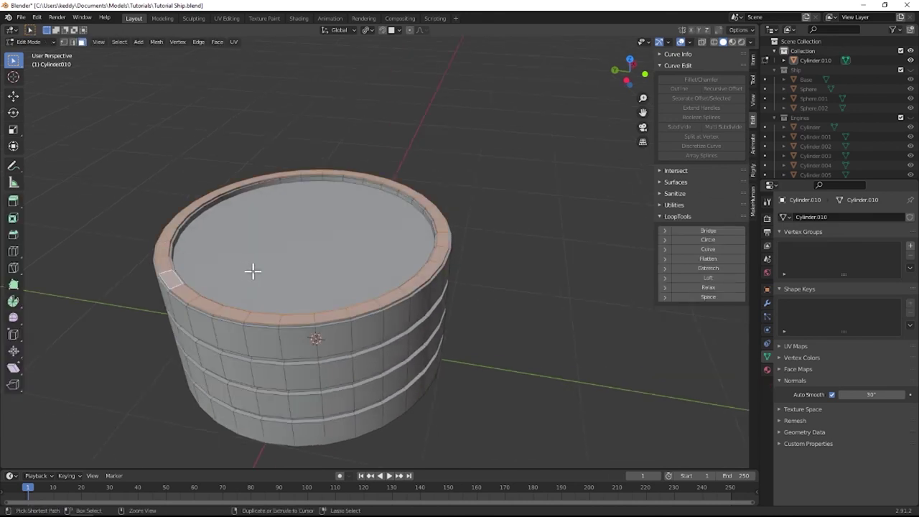
pyautogui.scroll(2, 264, 271)
pyautogui.press('2')
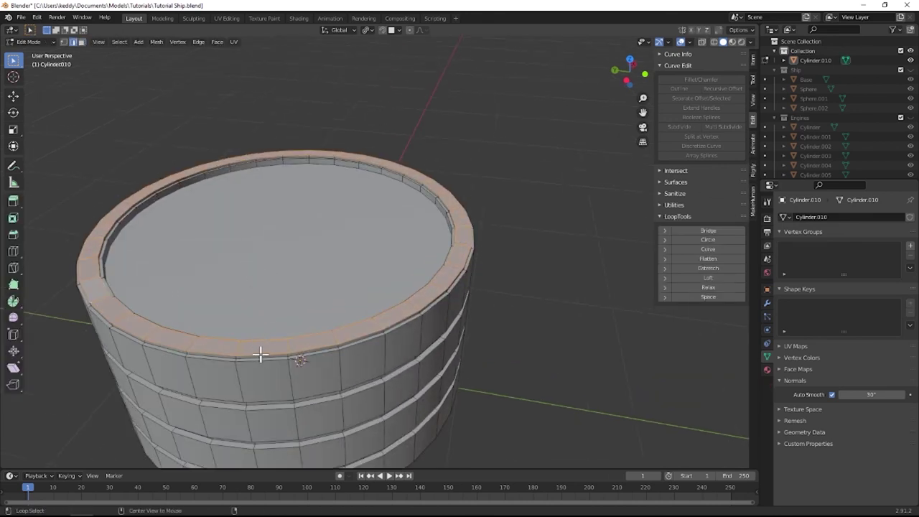
pyautogui.keyDown('alt'); pyautogui.click(260, 353); pyautogui.keyUp('alt')
pyautogui.keyDown('alt'); pyautogui.click(262, 339); pyautogui.keyUp('alt')
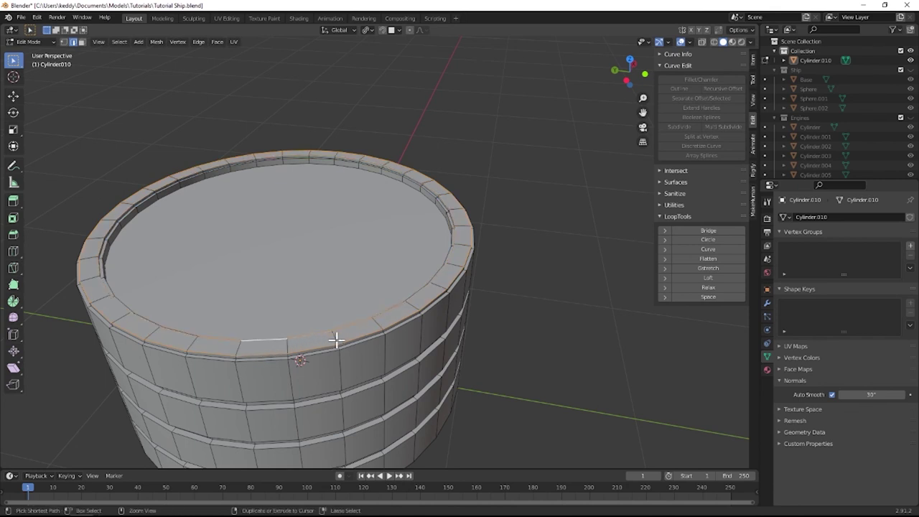
pyautogui.hotkey('ctrl', 'b')
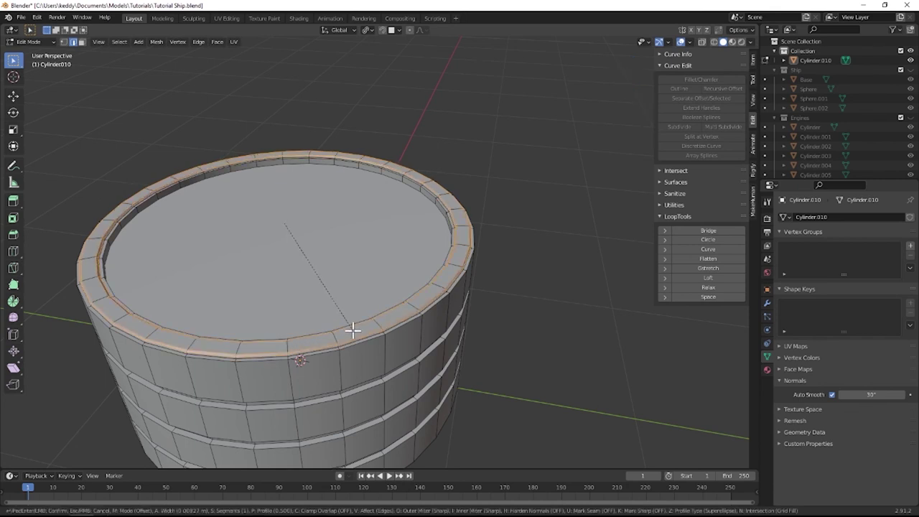
pyautogui.click(353, 329)
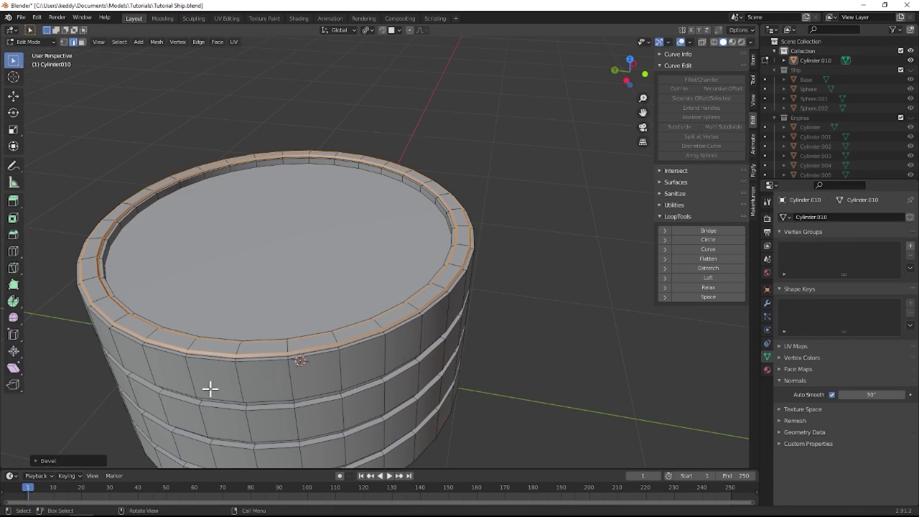
# Bevel the edge loops at the base of the rim, outside and around the recessed top face, by about 0.002 m.
pyautogui.hotkey('alt', 'a')
pyautogui.moveTo(211, 361); pyautogui.dragTo(117, 265, button='middle')
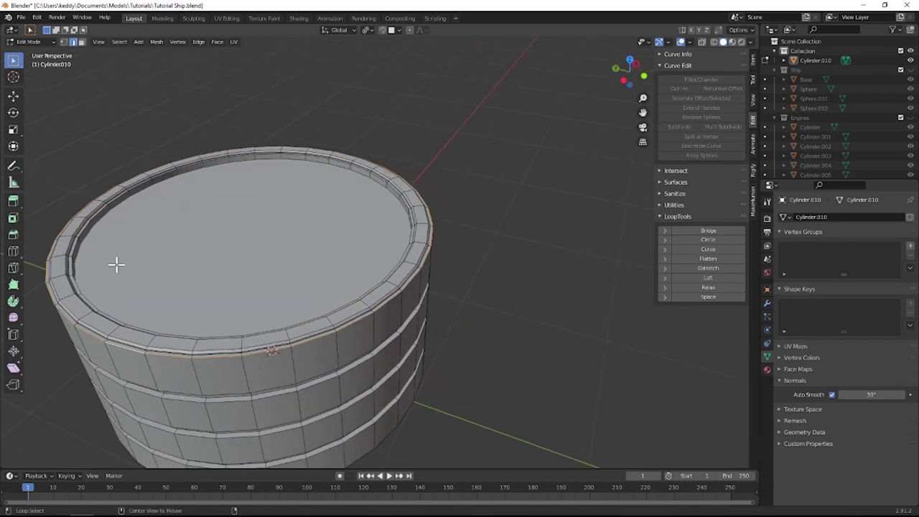
pyautogui.keyDown('alt'); pyautogui.click(85, 228); pyautogui.keyUp('alt')
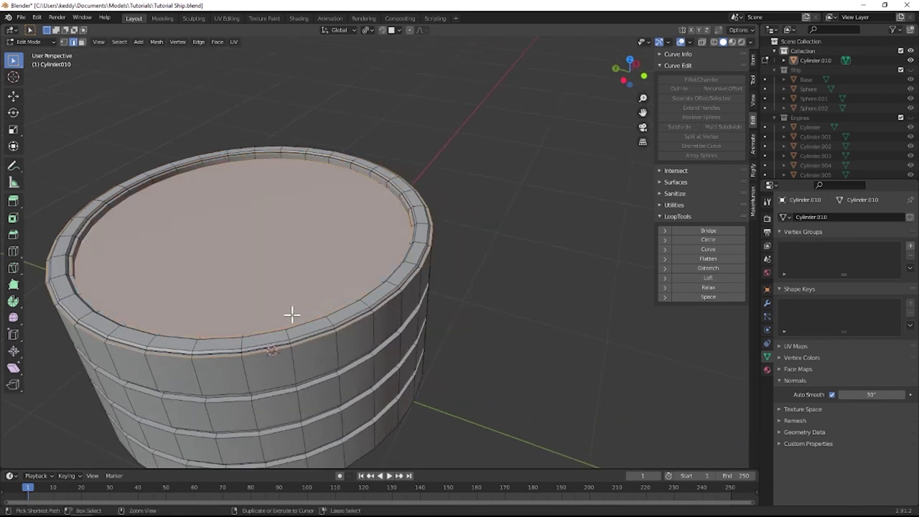
pyautogui.hotkey('ctrl', 'b')
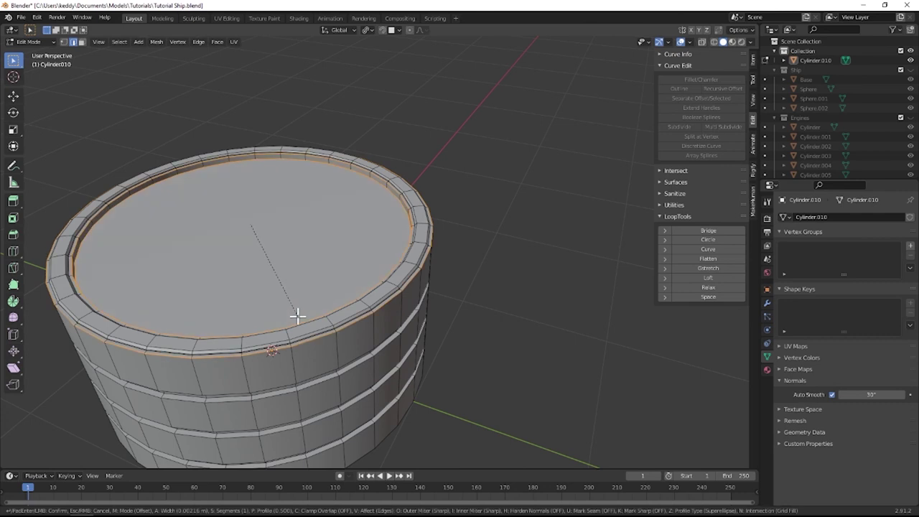
pyautogui.click(297, 316)
pyautogui.press('Tab')
pyautogui.scroll(-3, 53, 205)
pyautogui.moveTo(94, 247); pyautogui.dragTo(165, 181, button='middle')
pyautogui.moveTo(218, 158); pyautogui.dragTo(263, 266, button='middle')
# Select the edge loops of the three side grooves together with the cylinder's bottom edge and give them a very narrow bevel.
pyautogui.press('Tab')
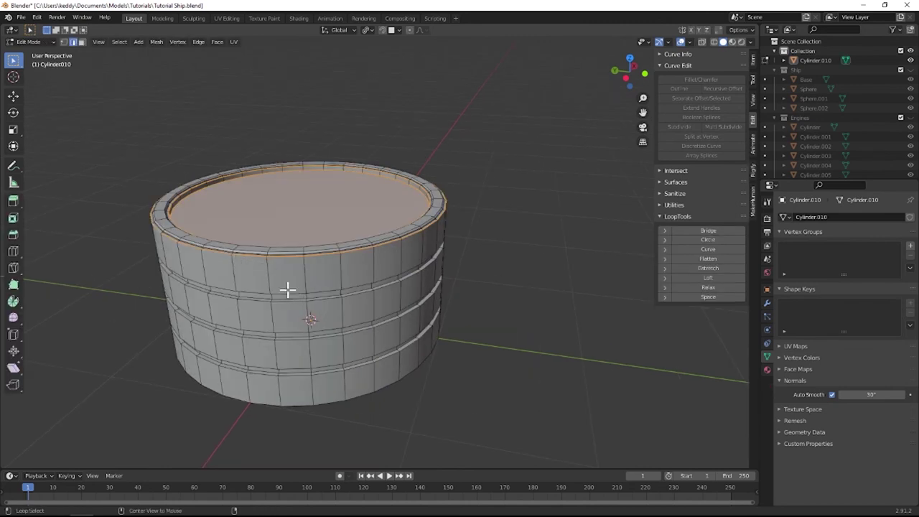
pyautogui.hotkey('alt', 'a')
pyautogui.keyDown('alt'); pyautogui.click(290, 316); pyautogui.keyUp('alt')
pyautogui.keyDown('alt'); pyautogui.keyDown('shift'); pyautogui.click(290, 326); pyautogui.keyUp('shift'); pyautogui.keyUp('alt')
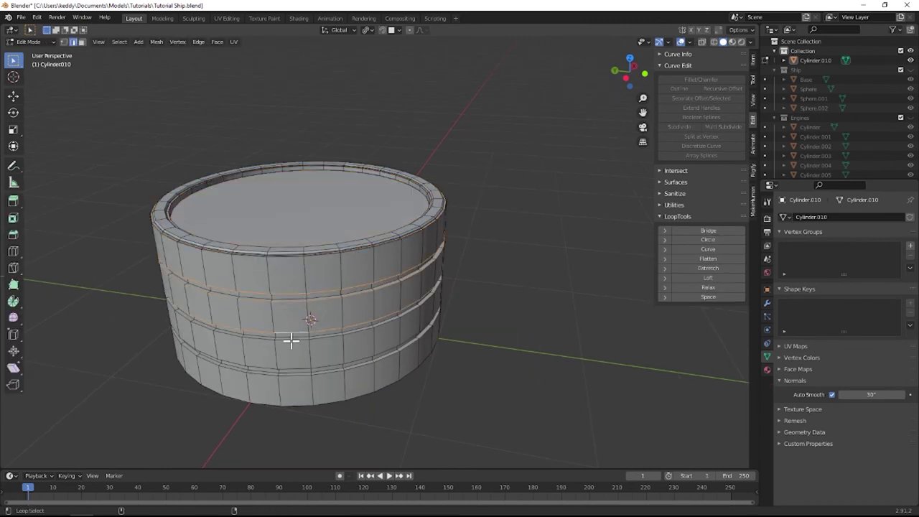
pyautogui.keyDown('alt'); pyautogui.keyDown('shift'); pyautogui.click(290, 352); pyautogui.keyUp('shift'); pyautogui.keyUp('alt')
pyautogui.keyDown('alt'); pyautogui.keyDown('shift'); pyautogui.click(290, 362); pyautogui.keyUp('shift'); pyautogui.keyUp('alt')
pyautogui.keyDown('alt'); pyautogui.keyDown('shift'); pyautogui.click(286, 381); pyautogui.keyUp('shift'); pyautogui.keyUp('alt')
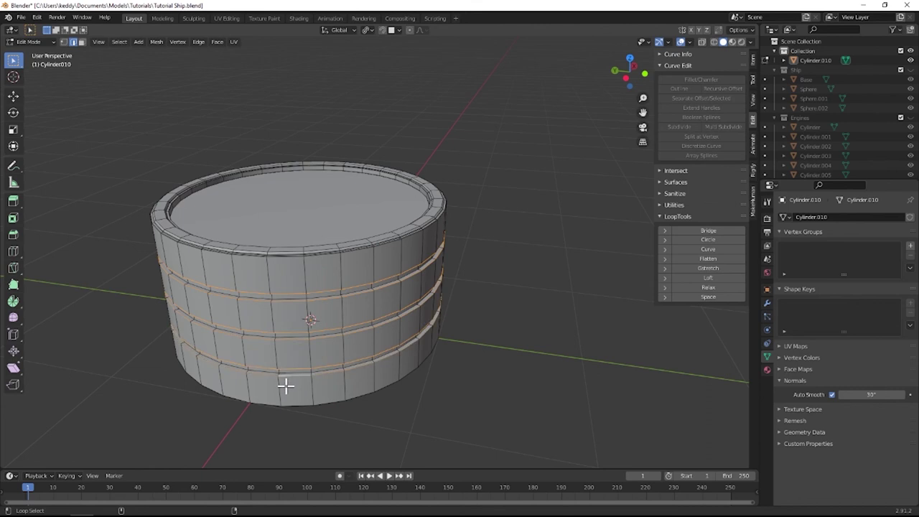
pyautogui.keyDown('alt'); pyautogui.keyDown('shift'); pyautogui.click(296, 403); pyautogui.keyUp('shift'); pyautogui.keyUp('alt')
pyautogui.hotkey('ctrl', 'b')
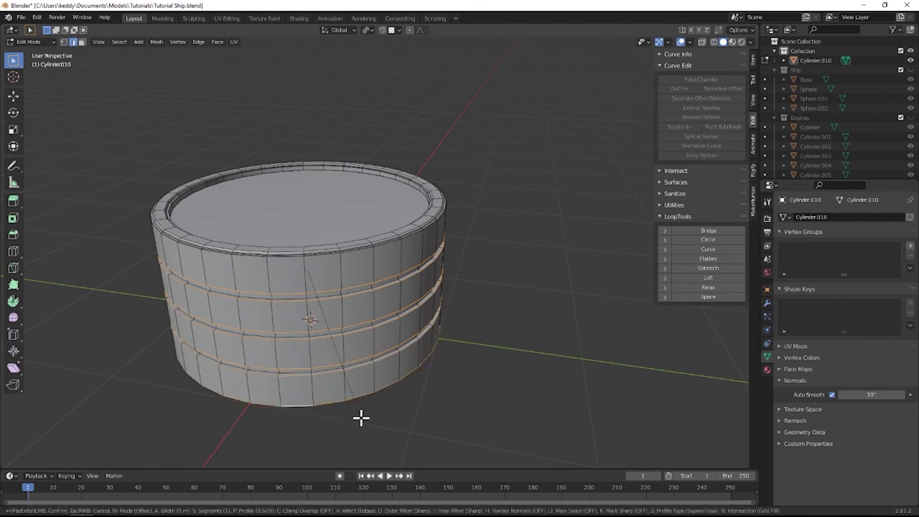
pyautogui.click(362, 420)
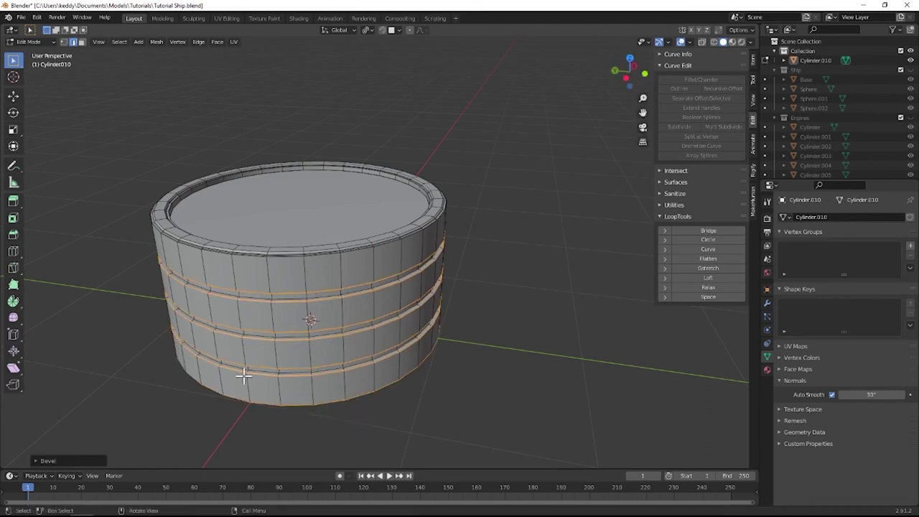
pyautogui.press('Tab')
pyautogui.moveTo(142, 286); pyautogui.dragTo(332, 264, button='middle')
# Move the finished cylinder away from the world origin and turn the Ship collection back on.
pyautogui.click(174, 291)
pyautogui.scroll(4, 229, 298)
pyautogui.scroll(-4, 330, 274)
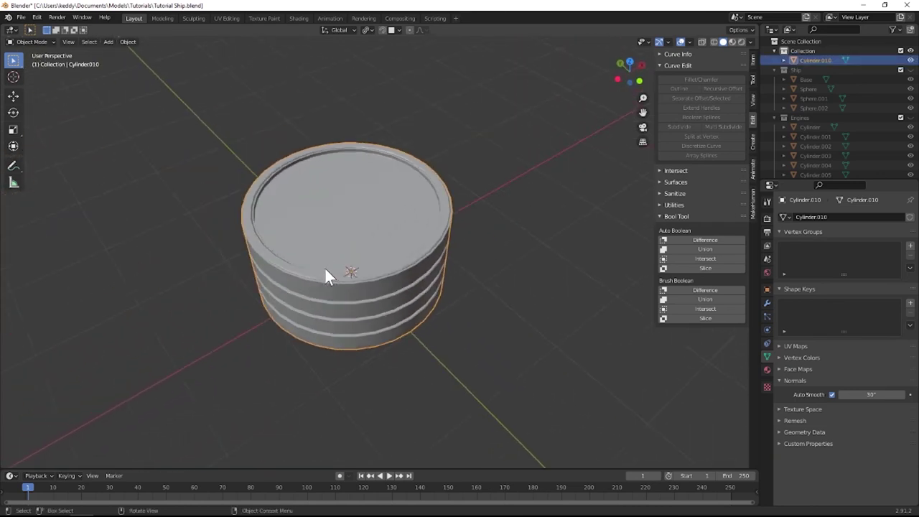
pyautogui.press('g')
pyautogui.click(119, 416)
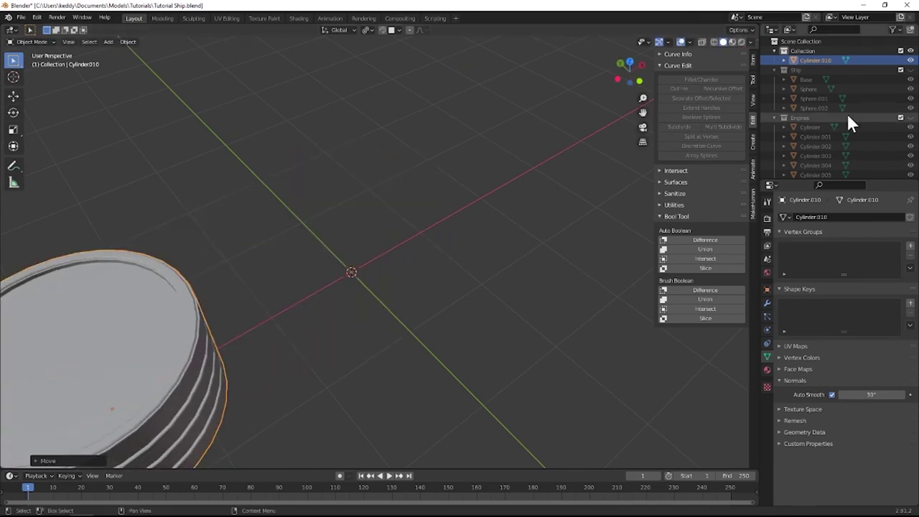
pyautogui.click(900, 70)
pyautogui.moveTo(395, 226); pyautogui.dragTo(416, 208, button='middle')
pyautogui.press('KP_Decimal')
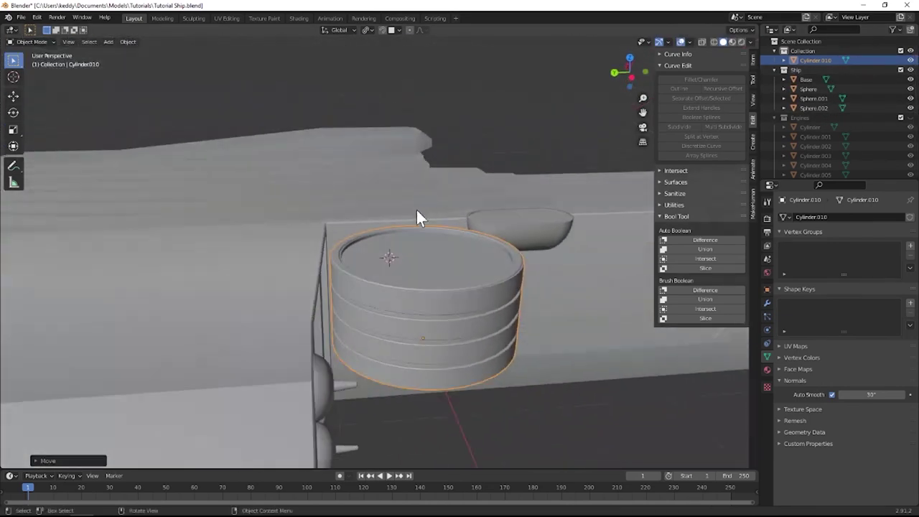
# Place the cylinder on the hull's flat side surface beside the stepped ridges and raise it about 0.2 m along Z.
pyautogui.moveTo(425, 257); pyautogui.dragTo(285, 272, button='middle')
pyautogui.press('g')
pyautogui.press('Escape')
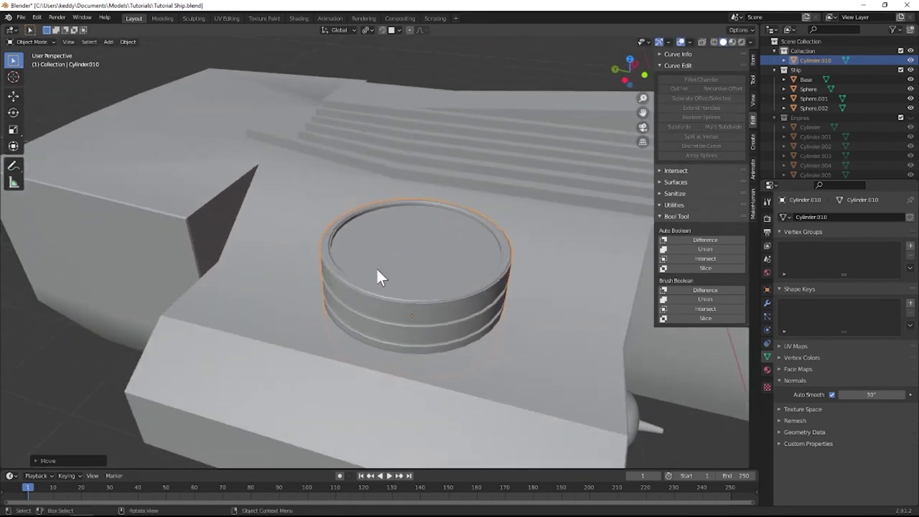
pyautogui.press('g')
pyautogui.click(278, 267)
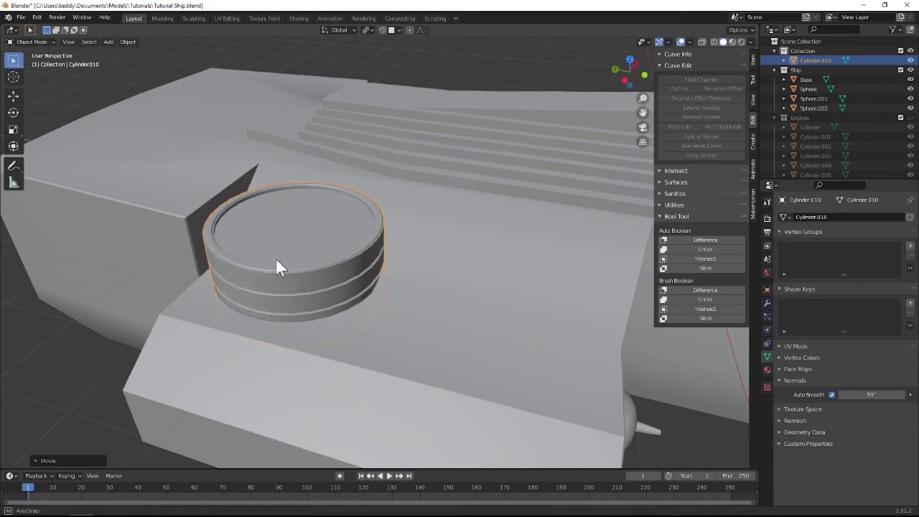
pyautogui.moveTo(277, 262); pyautogui.dragTo(252, 260, button='middle')
pyautogui.press('g')
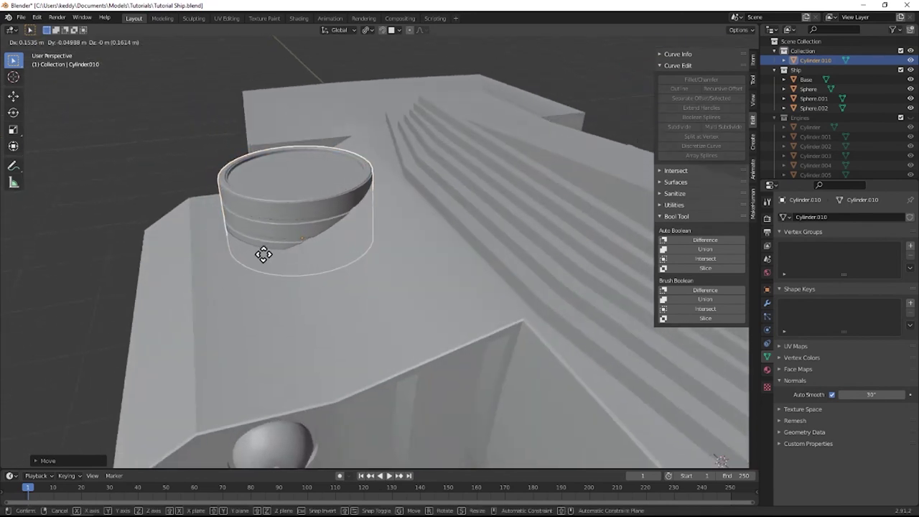
pyautogui.click(299, 256)
pyautogui.press('g')
pyautogui.press('z')
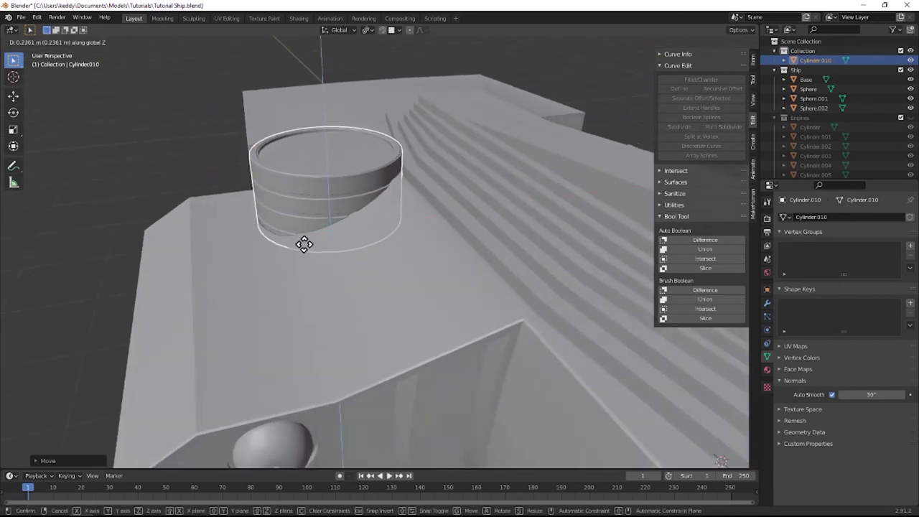
pyautogui.click(303, 249)
# Scale the cylinder down uniformly to about 0.77, and shrink its diameter further while keeping its Z height.
pyautogui.press('s')
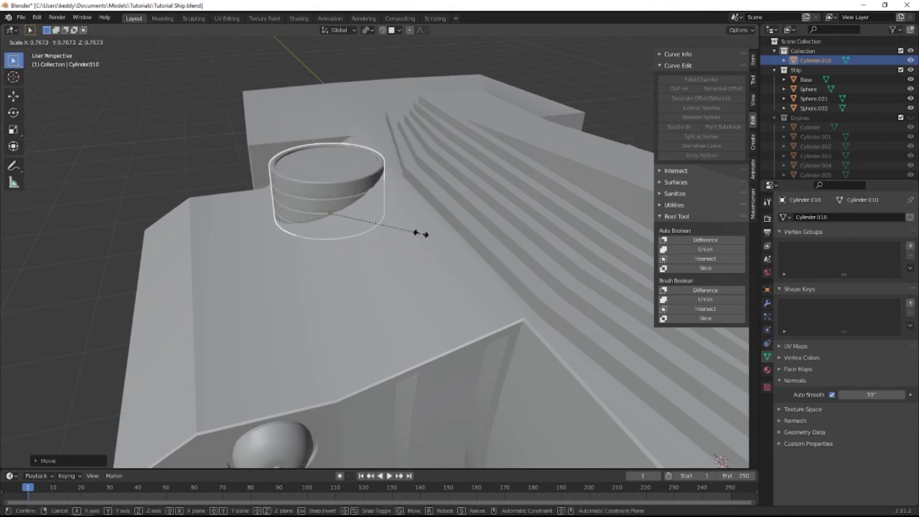
pyautogui.click(420, 234)
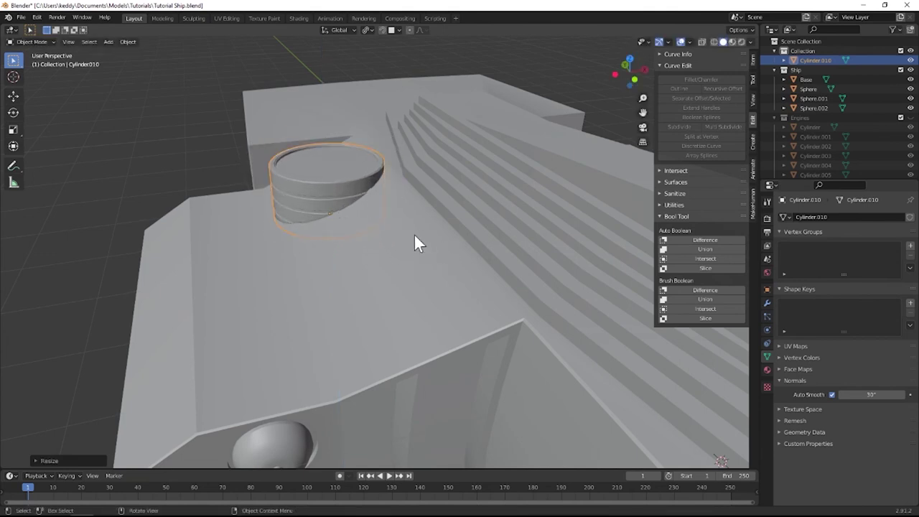
pyautogui.click(457, 234)
pyautogui.press('s')
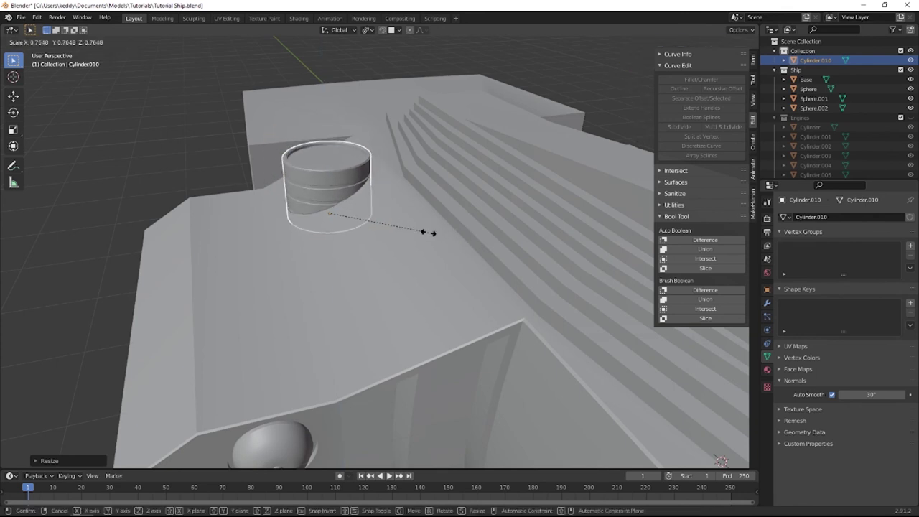
pyautogui.hotkey('shift', 'z')
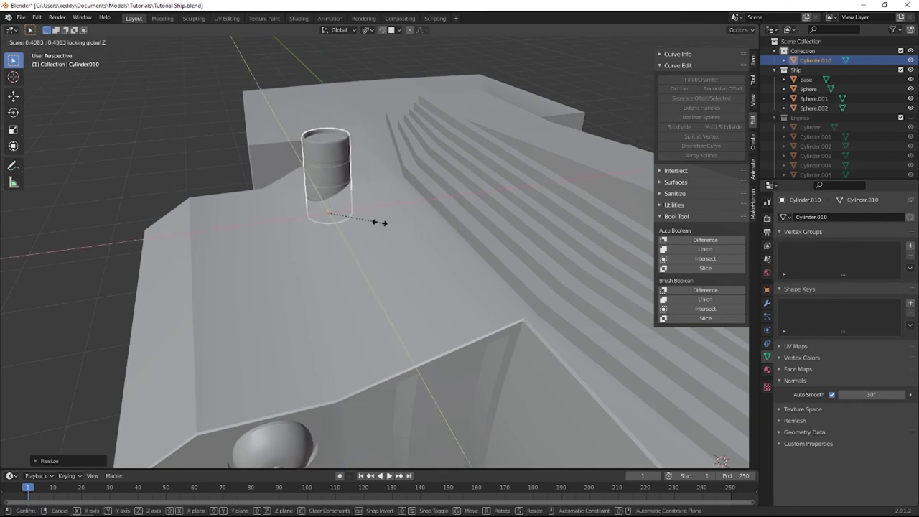
pyautogui.click(363, 220)
# Raise the narrow cylinder about 0.25 m along Z and scale it down along Z into a short, flat disc.
pyautogui.moveTo(363, 220); pyautogui.dragTo(424, 240, button='middle')
pyautogui.scroll(3, 424, 240)
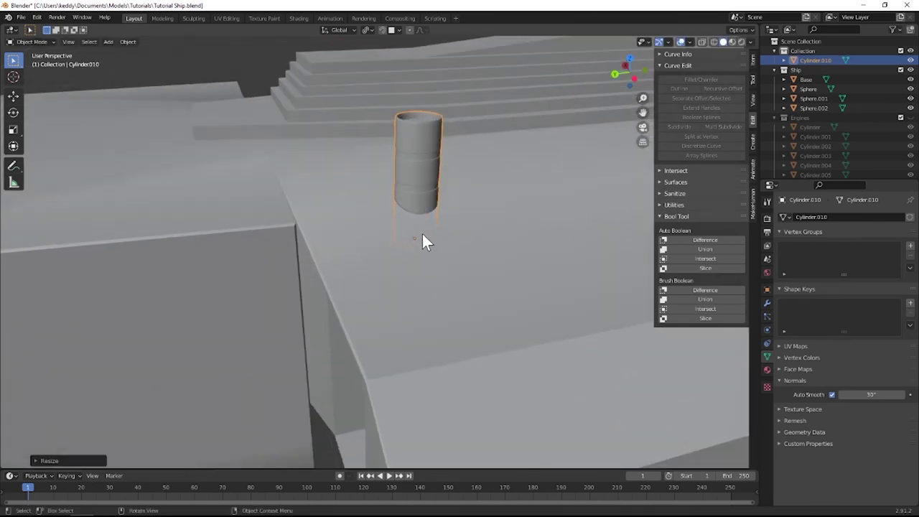
pyautogui.press('g')
pyautogui.press('z')
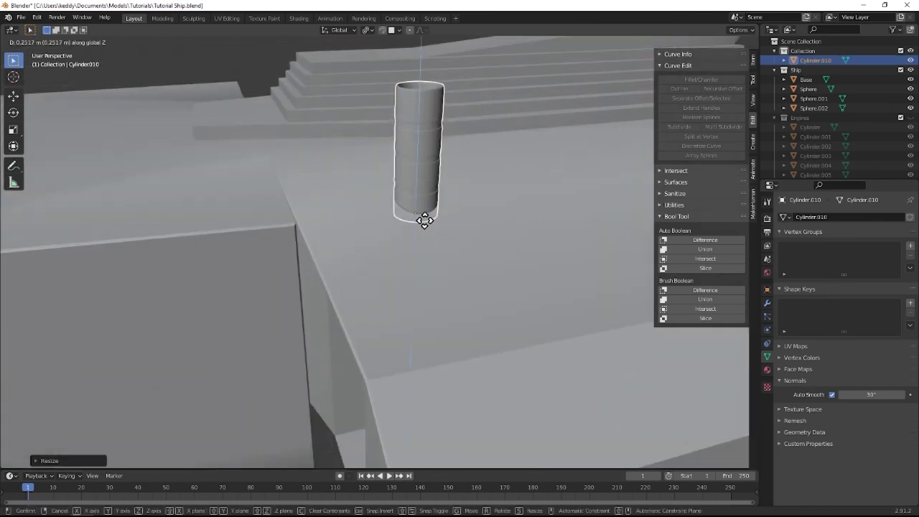
pyautogui.click(425, 218)
pyautogui.moveTo(431, 231); pyautogui.dragTo(441, 248, button='middle')
pyautogui.press('s')
pyautogui.press('z')
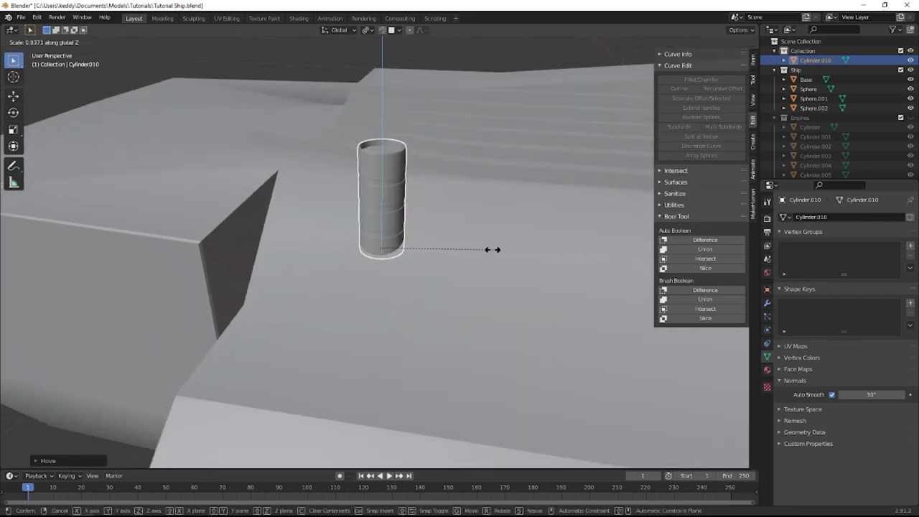
pyautogui.click(410, 245)
# Scale the short cylinder up uniformly and stretch its height along Z by a factor of at least 1.5.
pyautogui.press('s')
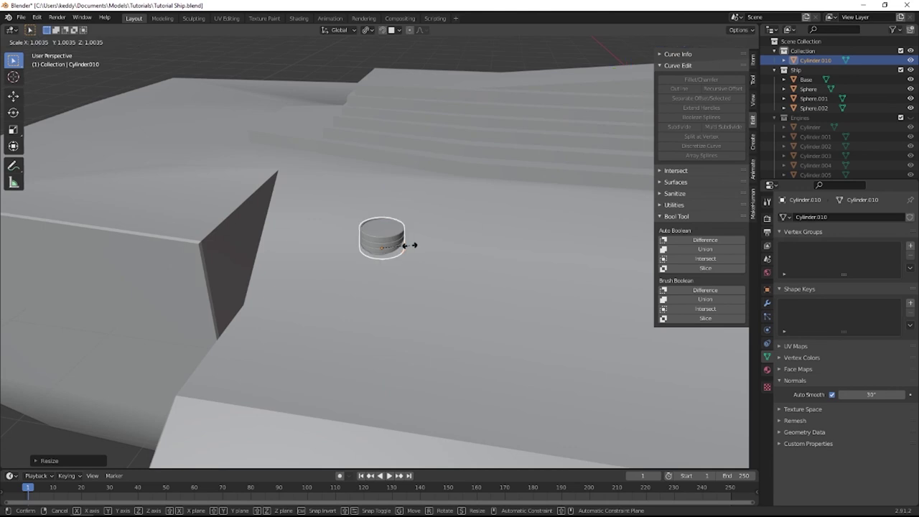
pyautogui.click(453, 251)
pyautogui.moveTo(453, 251); pyautogui.dragTo(435, 251, button='middle')
pyautogui.press('s')
pyautogui.press('z')
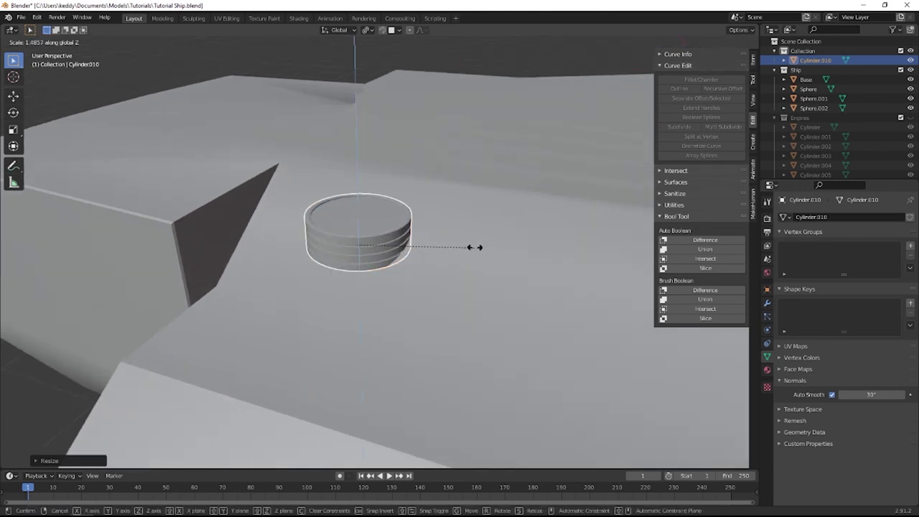
pyautogui.click(506, 250)
# Lower the cylinder slightly into the hull along Z and stretch its height by about 1.24 along Z.
pyautogui.press('g')
pyautogui.press('z')
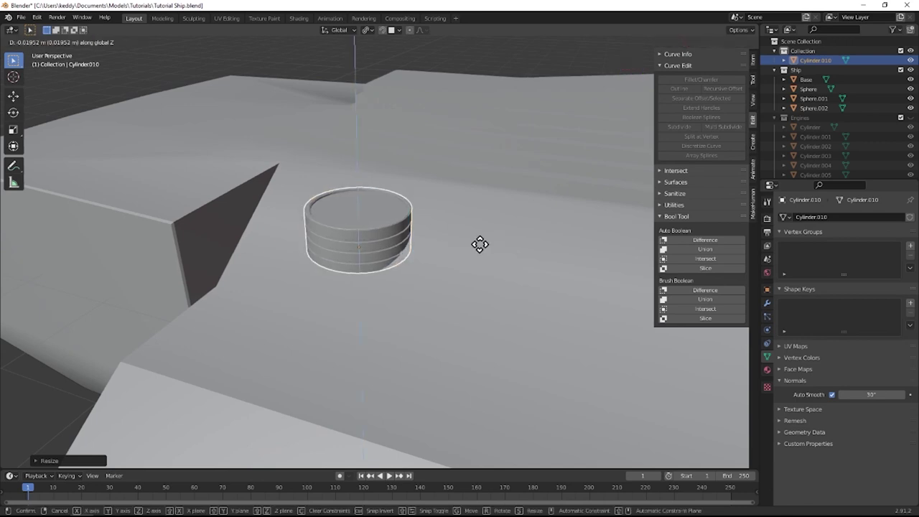
pyautogui.click(478, 251)
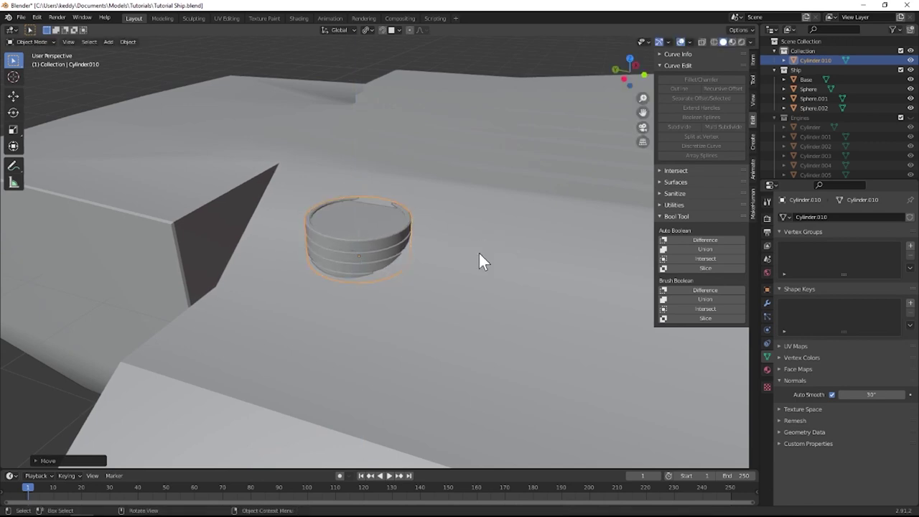
pyautogui.press('s')
pyautogui.press('z')
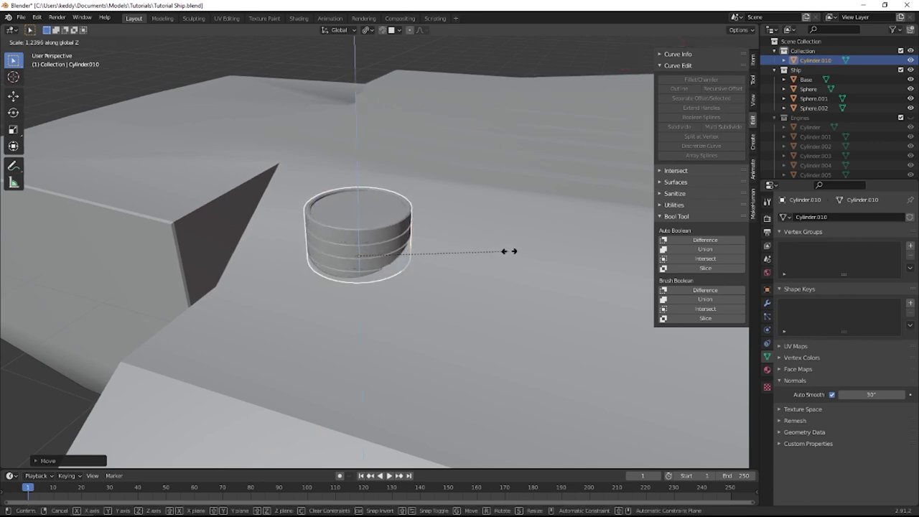
pyautogui.click(514, 251)
# Duplicate the cylinder twice along Y to make an evenly spaced row of three on the hull, and save the file.
pyautogui.moveTo(514, 251); pyautogui.dragTo(332, 278, button='middle')
pyautogui.hotkey('shift', 'd')
pyautogui.press('y')
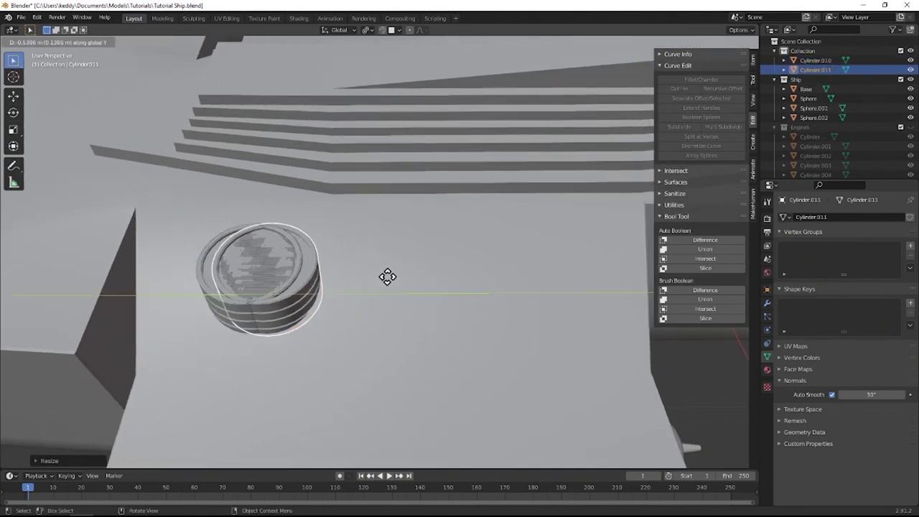
pyautogui.click(402, 284)
pyautogui.moveTo(403, 284); pyautogui.dragTo(404, 285, button='middle')
pyautogui.hotkey('shift', 'd')
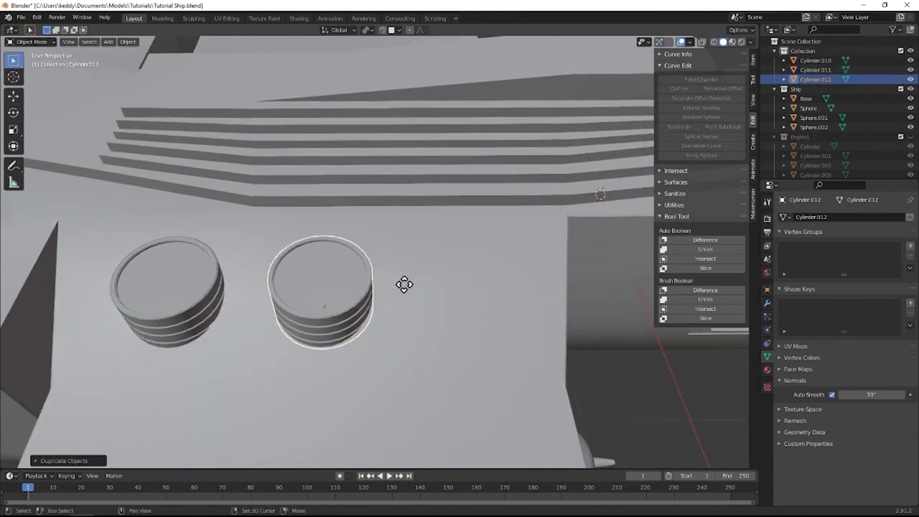
pyautogui.press('y')
pyautogui.click(533, 281)
pyautogui.hotkey('ctrl', 's')
# Select the three grooved cylinders on the hull, duplicate them in place, and join the copies into one object.
pyautogui.moveTo(533, 281); pyautogui.dragTo(330, 254, button='middle')
pyautogui.keyDown('shift'); pyautogui.click(331, 255); pyautogui.keyUp('shift')
pyautogui.keyDown('shift'); pyautogui.click(262, 254); pyautogui.keyUp('shift')
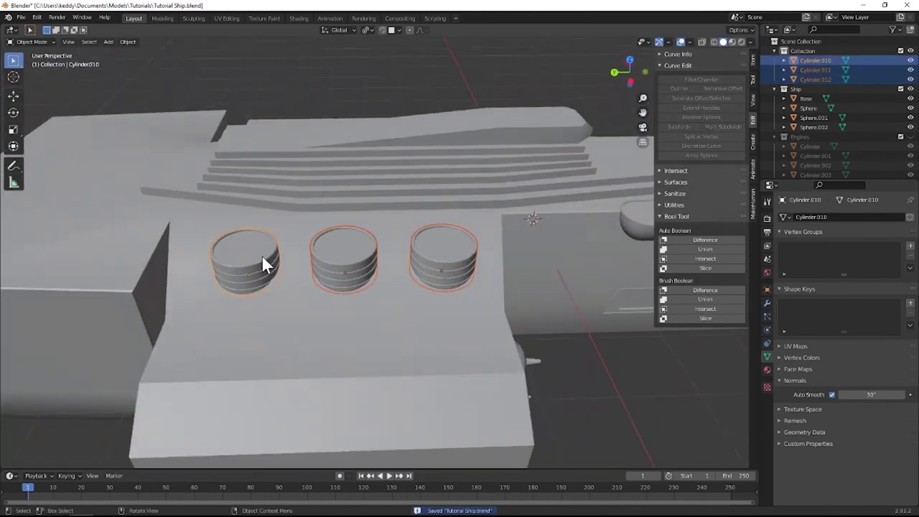
pyautogui.hotkey('shift', 'd')
pyautogui.rightClick(265, 259)
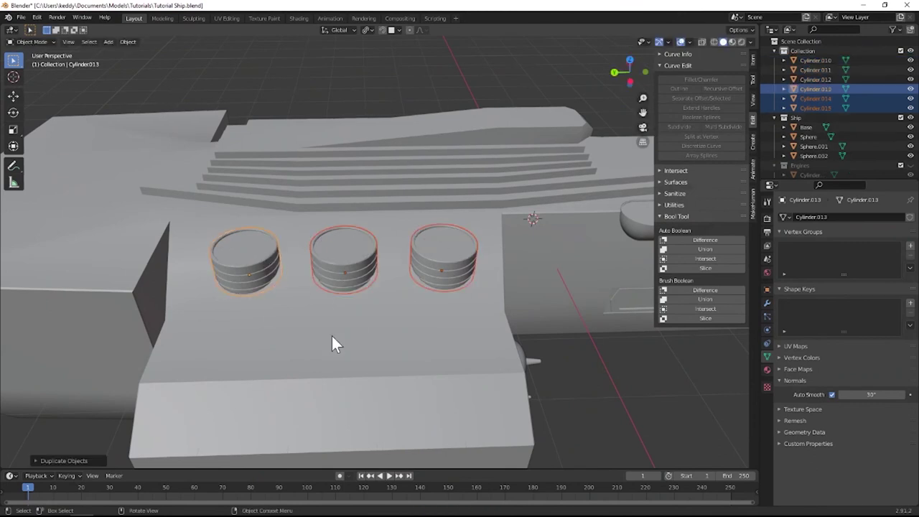
pyautogui.hotkey('ctrl', 'z')
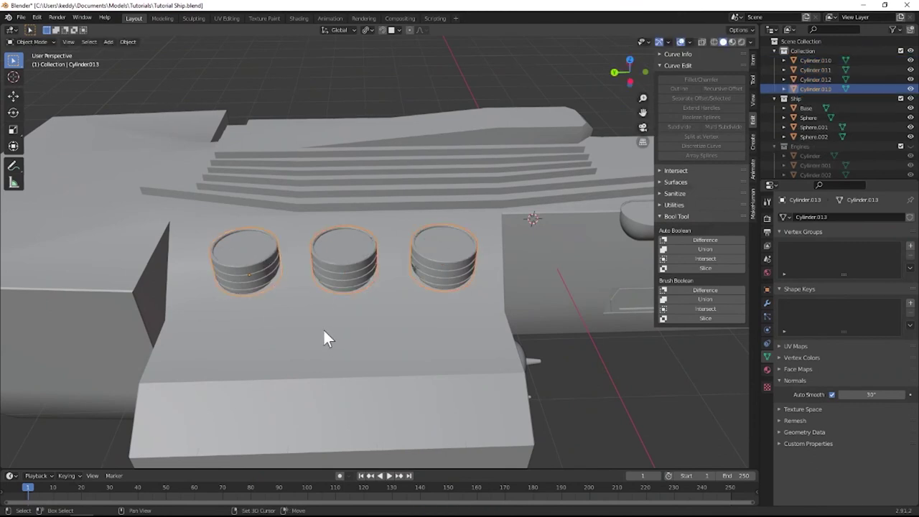
# Subtract the joined cylinder copies from the Base hull with a Bool Tool Auto Boolean Difference, and save the file.
pyautogui.keyDown('shift'); pyautogui.click(324, 332); pyautogui.keyUp('shift')
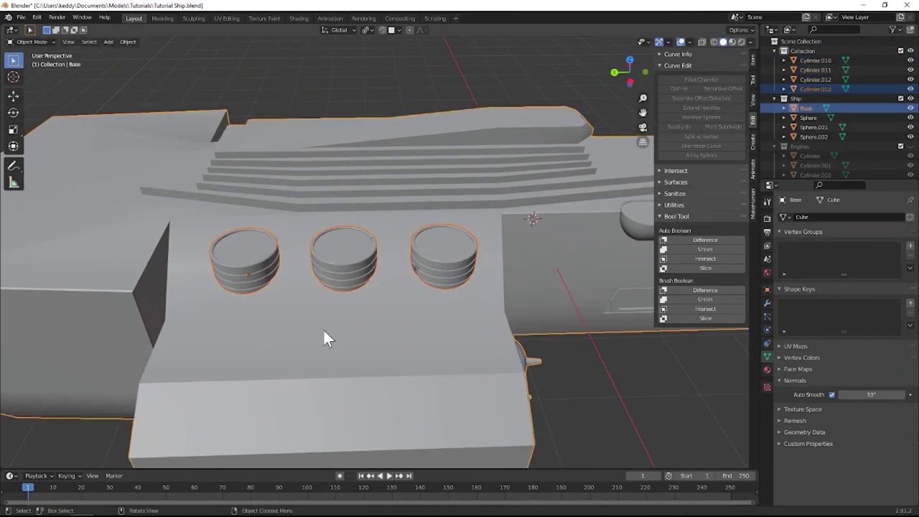
pyautogui.click(691, 239)
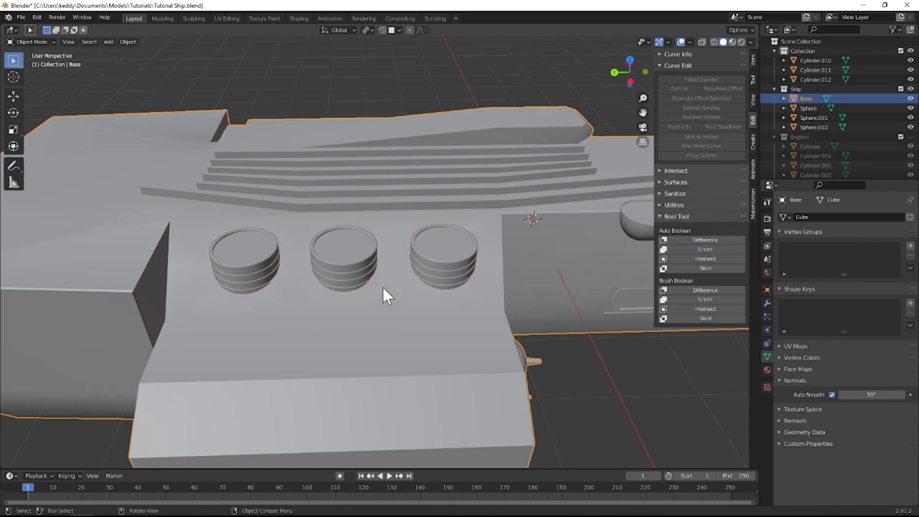
pyautogui.click(443, 270)
pyautogui.press('g')
pyautogui.press('z')
pyautogui.press('Escape')
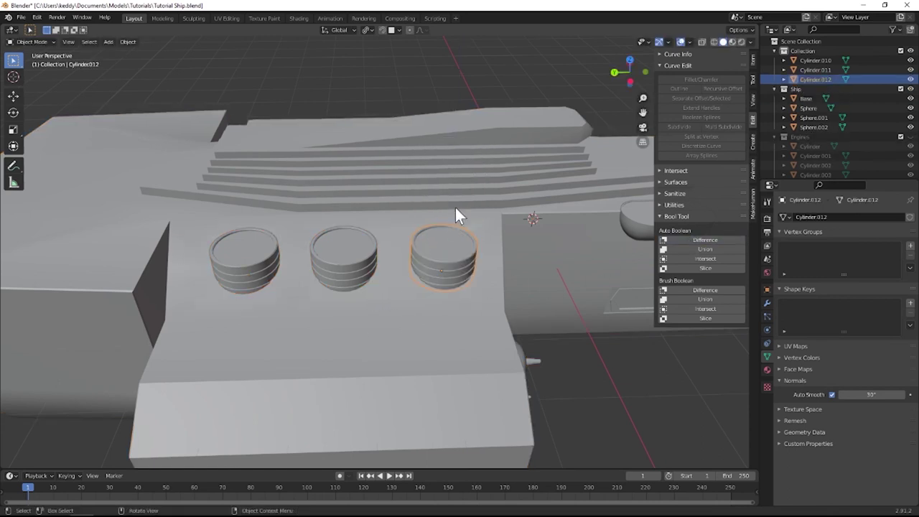
pyautogui.click(318, 94)
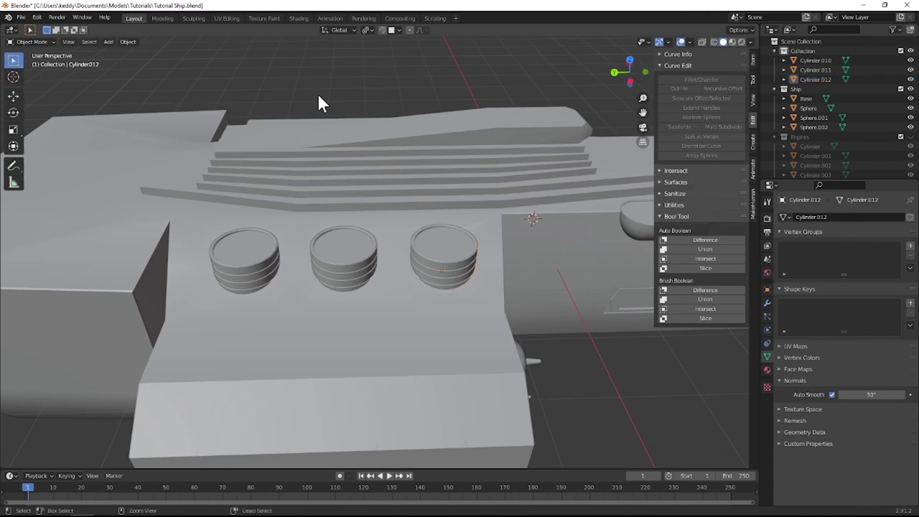
pyautogui.hotkey('ctrl', 's')
# Link the object data of the middle cylinder and its neighbour Cylinder.010 so both share one mesh, and enter Edit Mode.
pyautogui.moveTo(445, 220)
pyautogui.mouseDown(button='middle')
pyautogui.moveTo(359, 181)
pyautogui.moveTo(351, 195)
pyautogui.moveTo(317, 209)
pyautogui.moveTo(409, 194)
pyautogui.moveTo(454, 209)
pyautogui.mouseUp(button='middle')
pyautogui.click(447, 228)
pyautogui.click(364, 240)
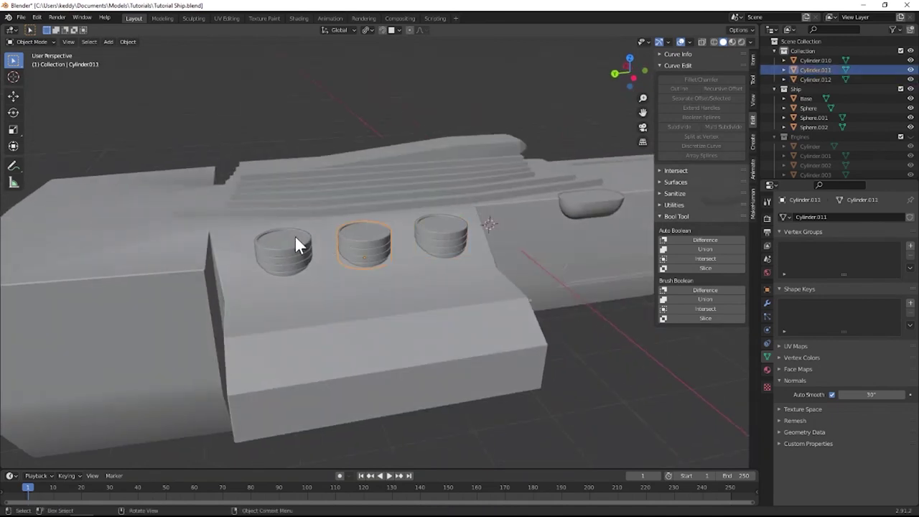
pyautogui.keyDown('shift'); pyautogui.click(295, 236); pyautogui.keyUp('shift')
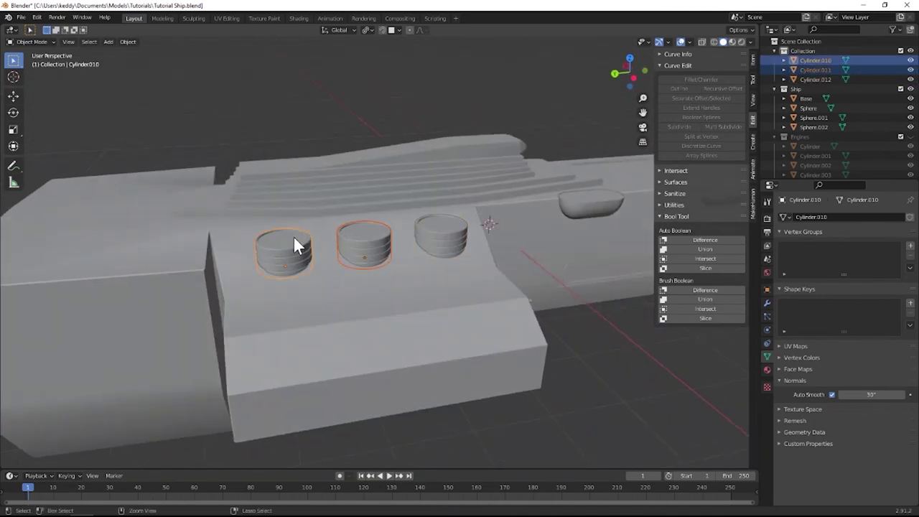
pyautogui.keyDown('alt'); pyautogui.click(293, 236); pyautogui.keyUp('alt')
pyautogui.click(292, 235)
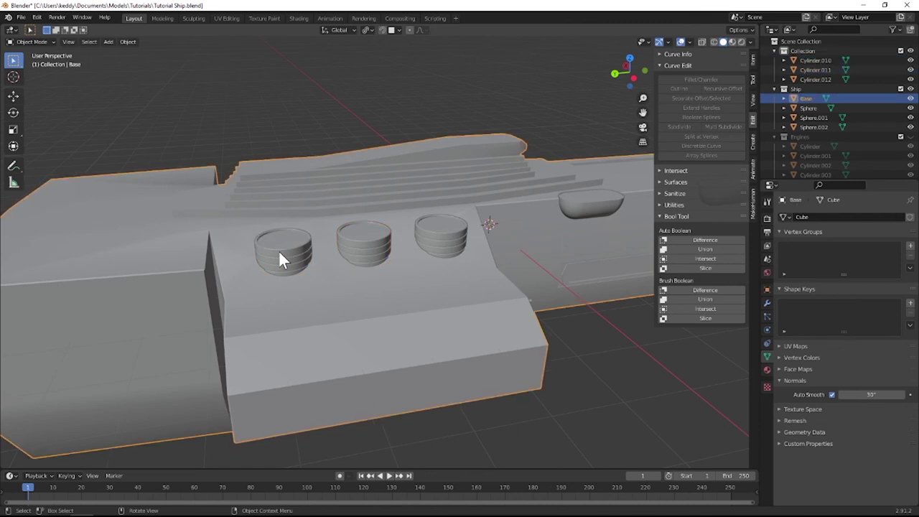
pyautogui.hotkey('ctrl', 'z')
pyautogui.press('Tab')
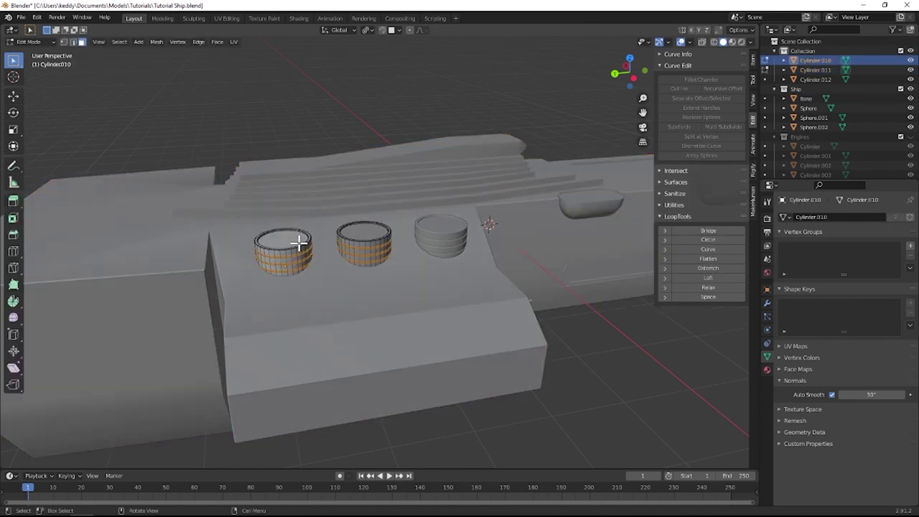
# Return to Object Mode and link the object data of all three cylinders to Cylinder.010.
pyautogui.hotkey('ctrl', 'z')
pyautogui.hotkey('ctrl', 'z')
pyautogui.hotkey('ctrl', 'z')
pyautogui.hotkey('ctrl', 'z')
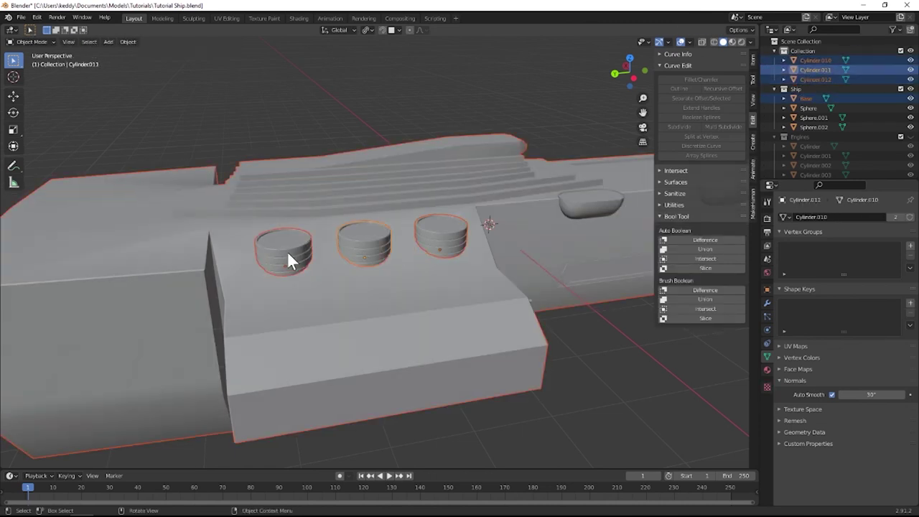
pyautogui.hotkey('ctrl', 'z')
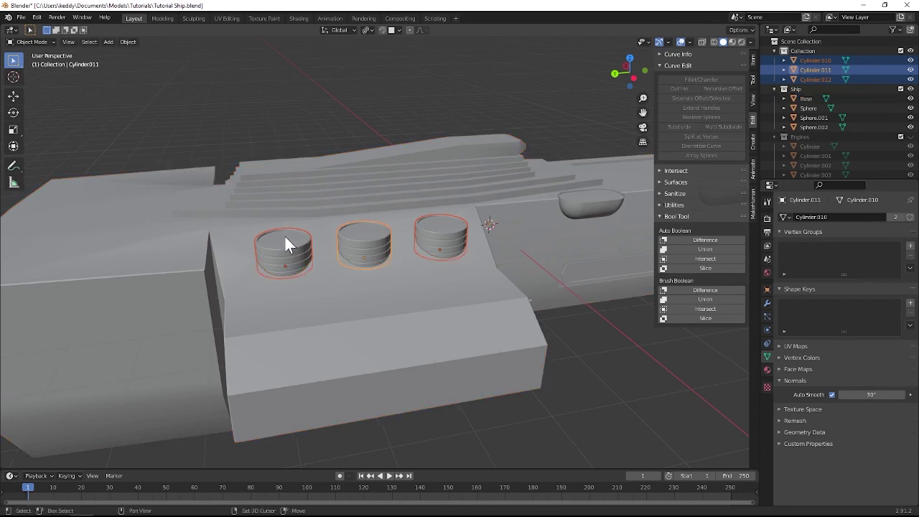
pyautogui.hotkey('ctrl', 'z')
pyautogui.hotkey('ctrl', 'l')
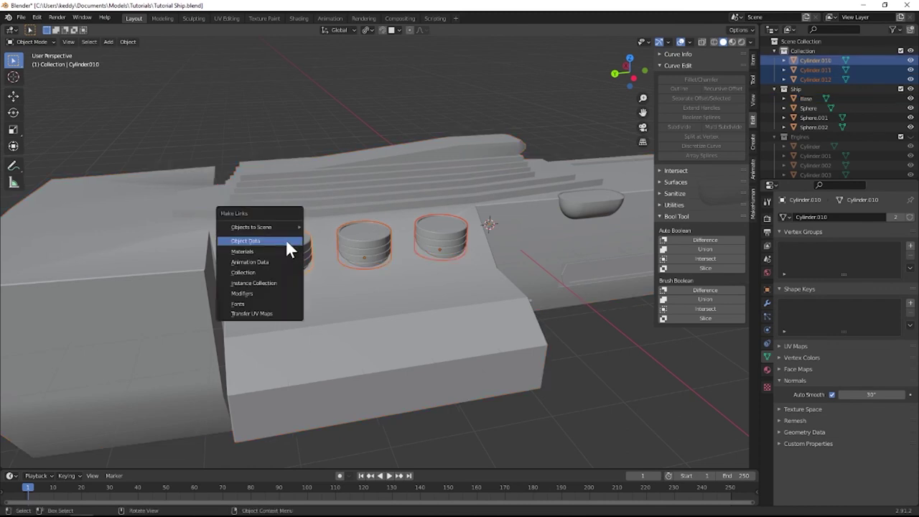
pyautogui.click(286, 241)
# Test the linked meshes by insetting and extruding the cylinders' top face in Edit Mode, and undo these changes.
pyautogui.press('Tab')
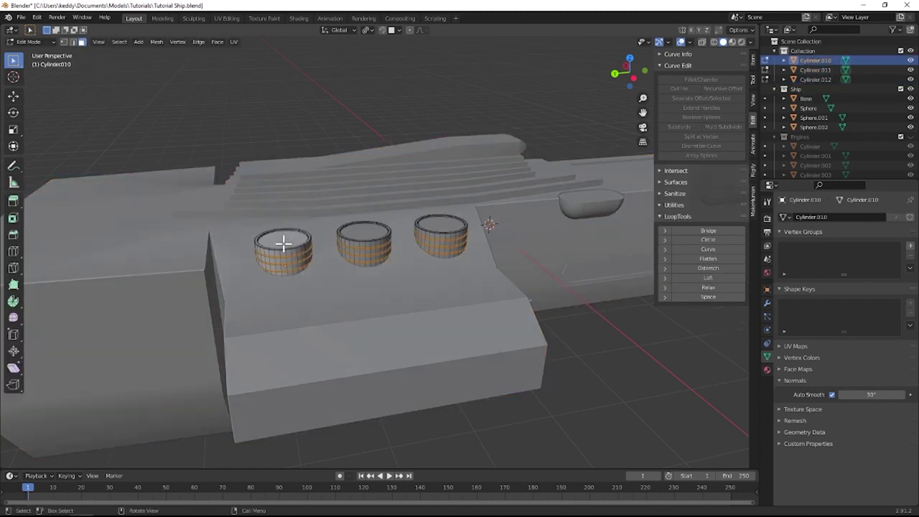
pyautogui.moveTo(322, 252); pyautogui.dragTo(389, 277, button='middle')
pyautogui.press('i')
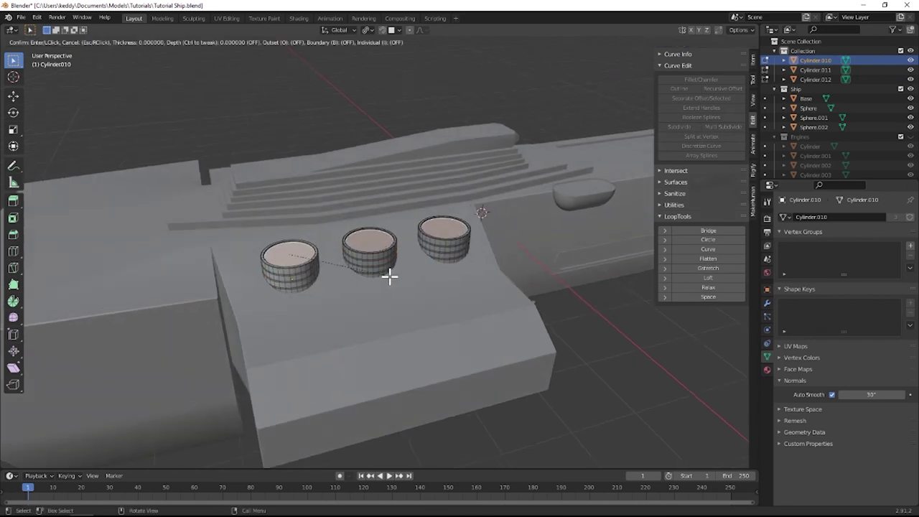
pyautogui.click(383, 272)
pyautogui.press('e')
pyautogui.click(388, 260)
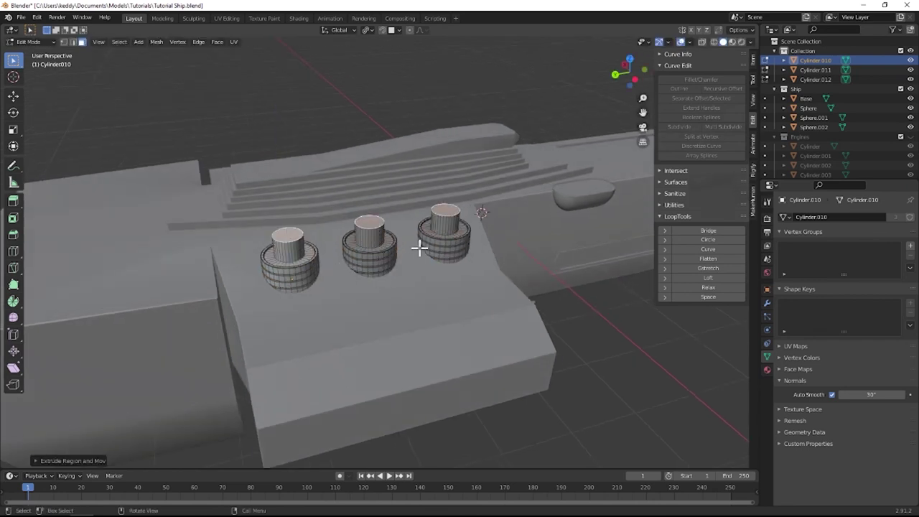
pyautogui.hotkey('ctrl', 'z')
pyautogui.hotkey('ctrl', 'z')
pyautogui.hotkey('ctrl', 'z')
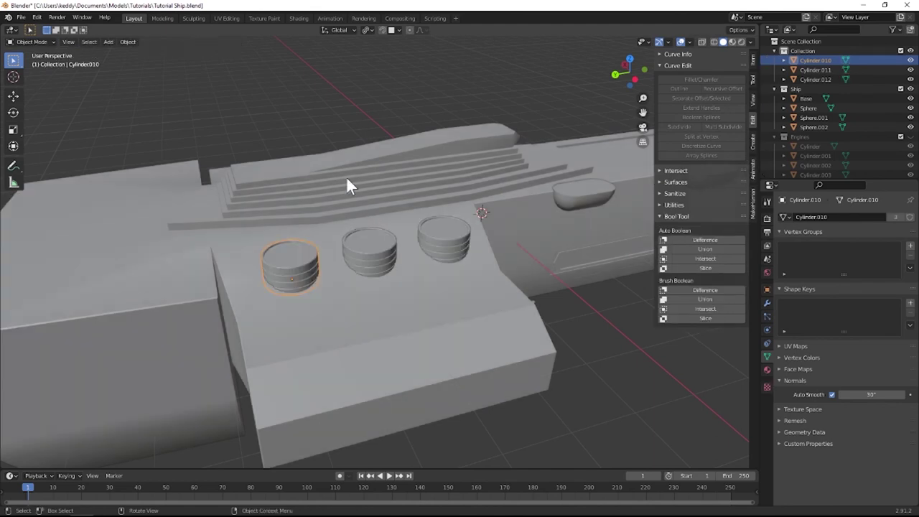
# Save the file and select the rounded pods along the hull side in turn to check their mesh data.
pyautogui.click(291, 126)
pyautogui.hotkey('ctrl', 's')
pyautogui.moveTo(291, 126); pyautogui.dragTo(379, 236, button='middle')
pyautogui.click(399, 239)
pyautogui.click(379, 236)
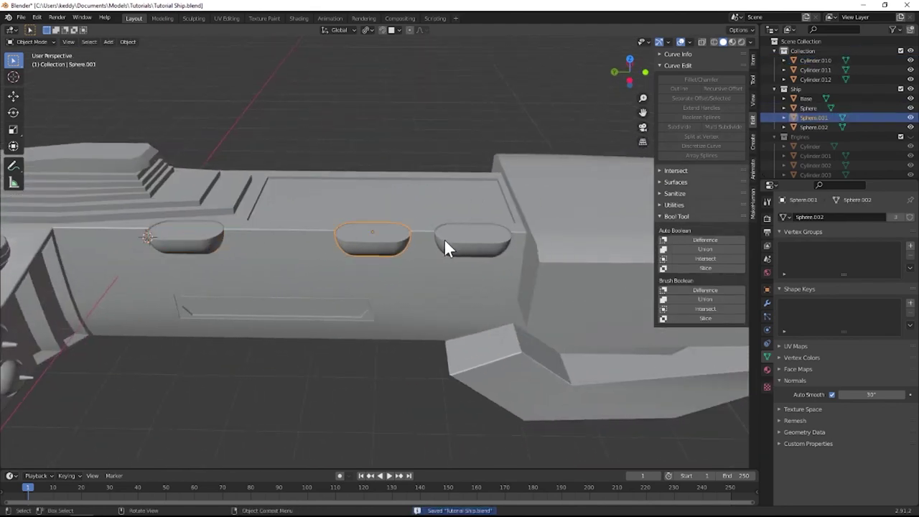
pyautogui.click(445, 242)
pyautogui.click(424, 131)
pyautogui.hotkey('ctrl', 's')
pyautogui.moveTo(414, 188)
pyautogui.mouseDown(button='middle')
pyautogui.moveTo(349, 165)
pyautogui.moveTo(317, 206)
pyautogui.moveTo(429, 194)
pyautogui.mouseUp(button='middle')
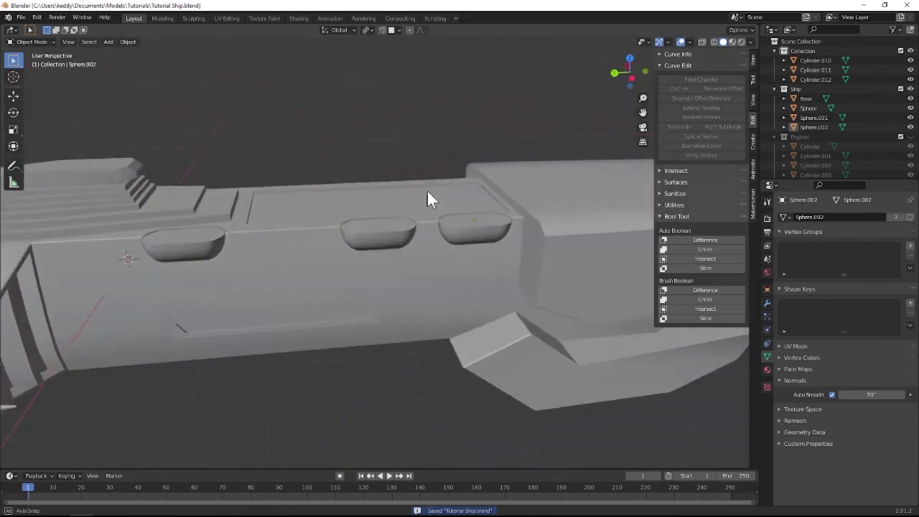
# Parent the other two side pods to Sphere.002 using Object (Keep Transform).
pyautogui.moveTo(320, 228); pyautogui.dragTo(338, 242, button='middle')
pyautogui.click(338, 240)
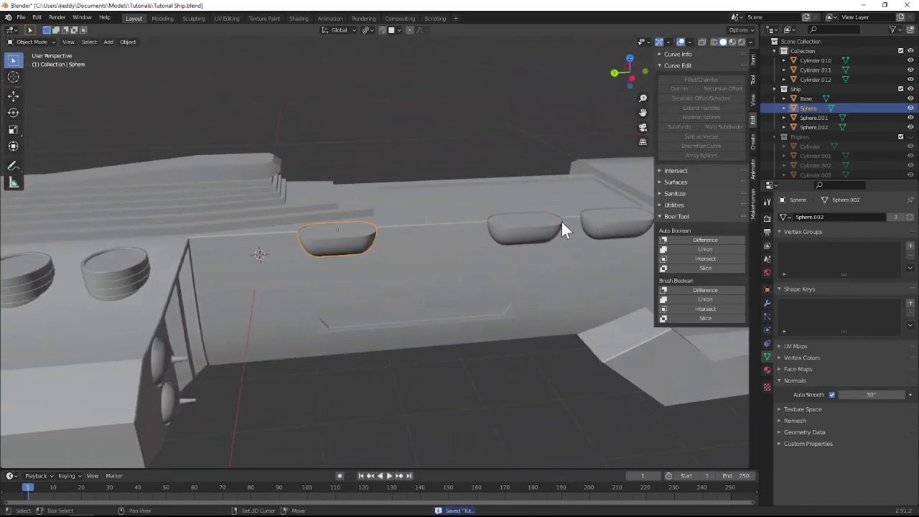
pyautogui.keyDown('shift'); pyautogui.click(561, 228); pyautogui.keyUp('shift')
pyautogui.keyDown('shift'); pyautogui.click(597, 229); pyautogui.keyUp('shift')
pyautogui.moveTo(553, 237); pyautogui.dragTo(422, 230, button='middle')
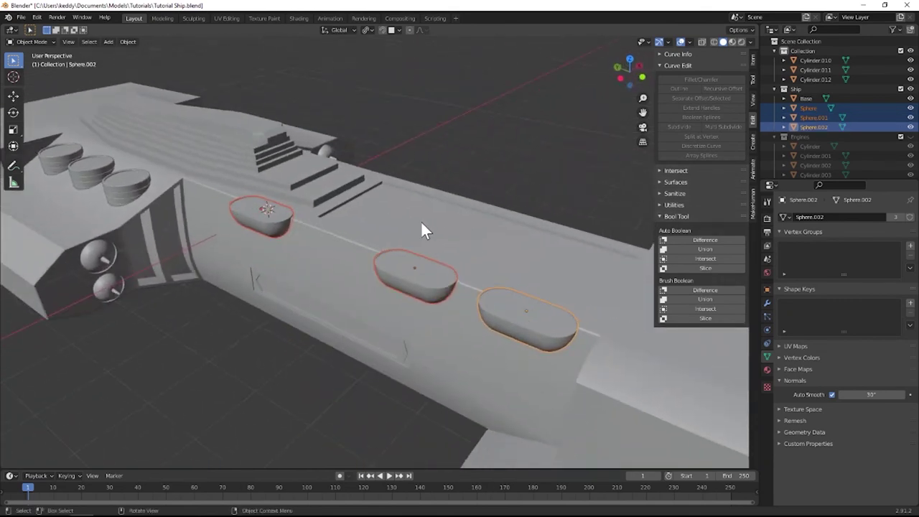
pyautogui.hotkey('ctrl', 'p')
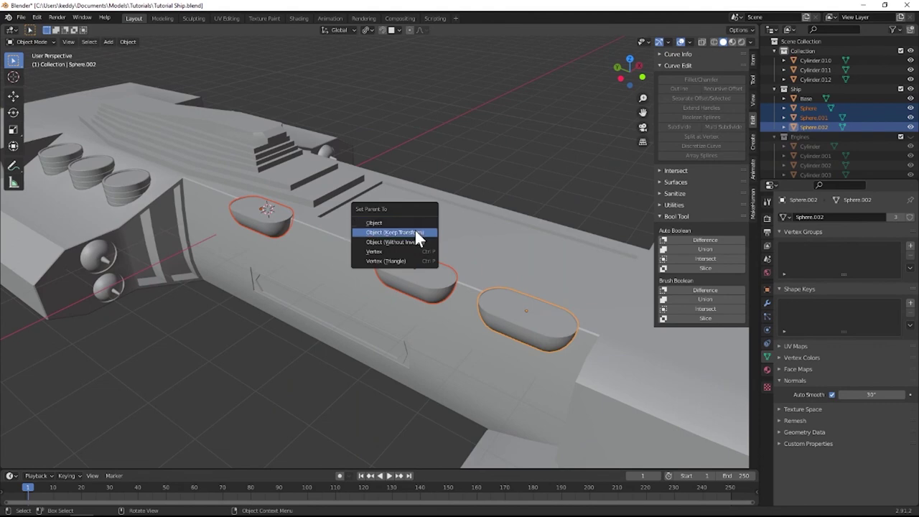
pyautogui.click(415, 233)
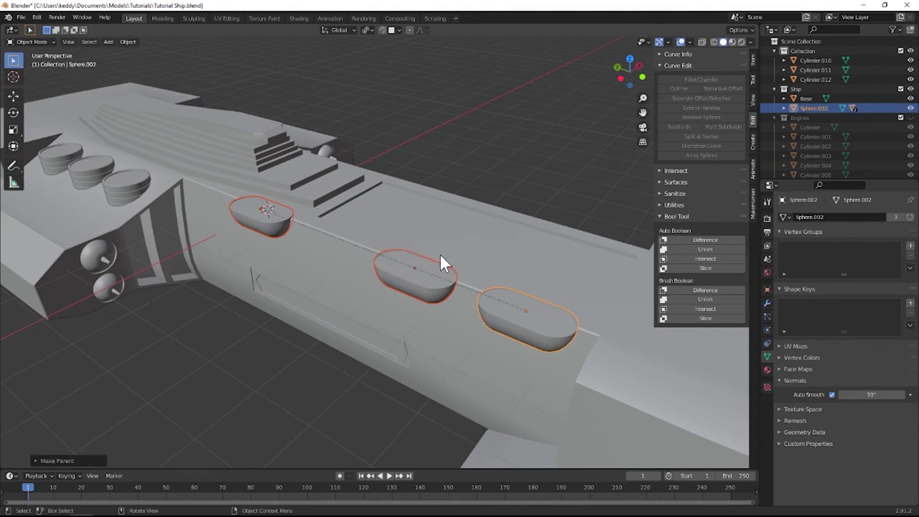
# Duplicate the parented pods in place, set the copy's X location to 1.4262 m on the opposite side, and save the file.
pyautogui.hotkey('shift', 'd')
pyautogui.rightClick(525, 276)
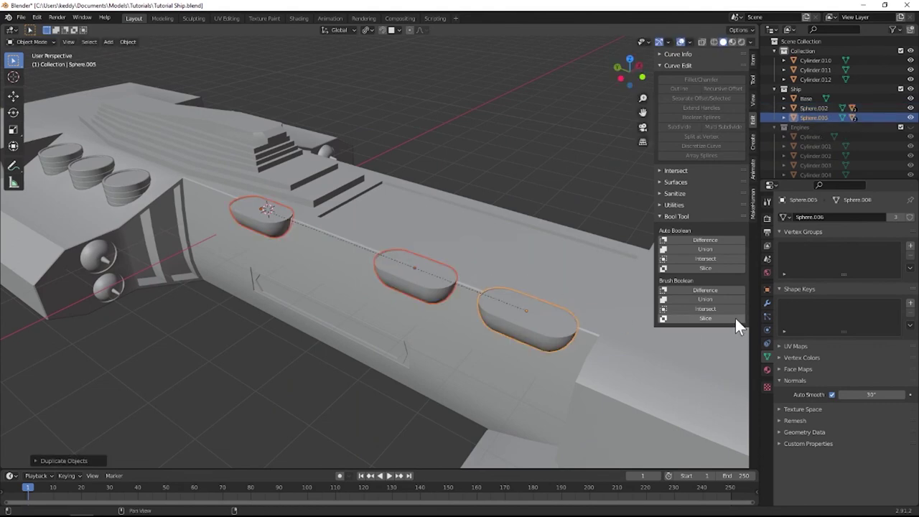
pyautogui.click(765, 289)
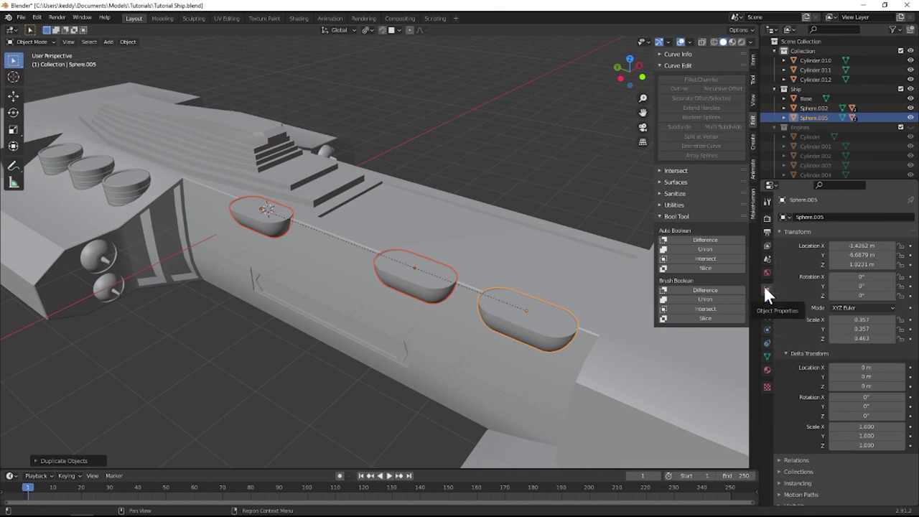
pyautogui.doubleClick(861, 245)
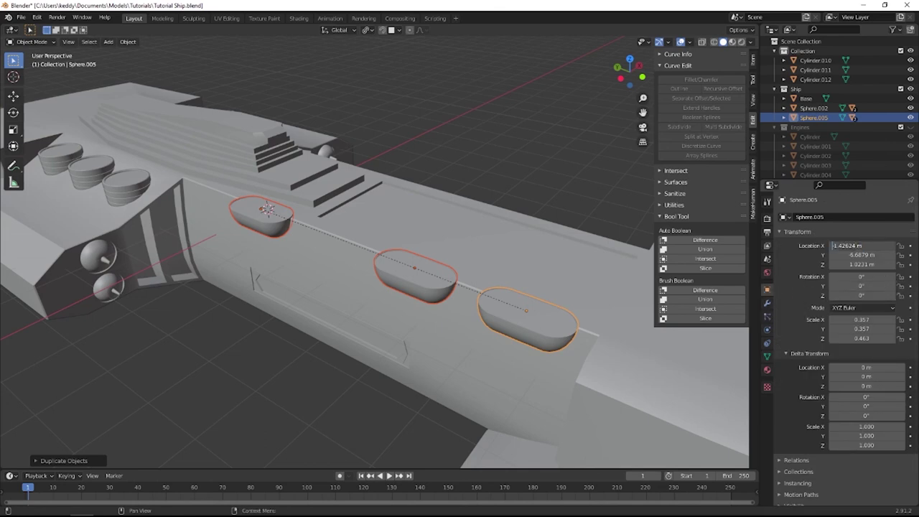
pyautogui.press('Return')
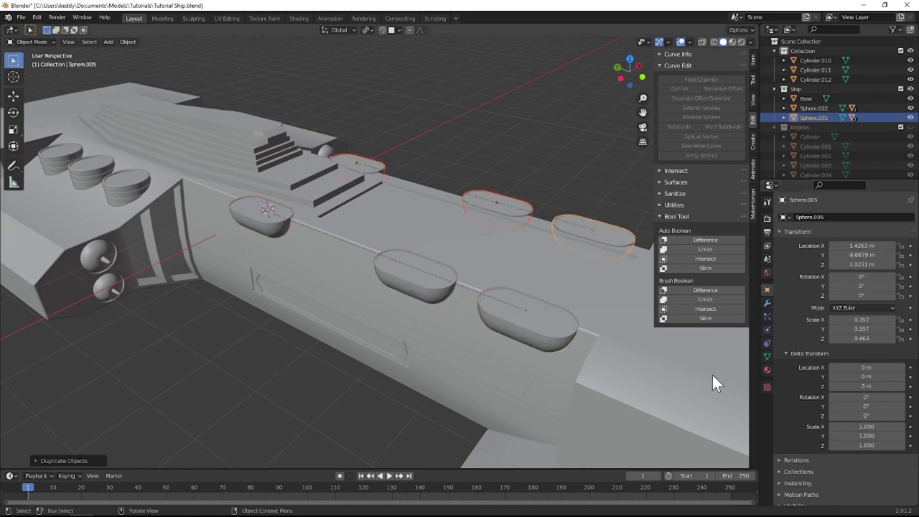
pyautogui.click(218, 347)
pyautogui.hotkey('ctrl', 's')
# Select the three grooved cylinders and parent the other two to Cylinder.012.
pyautogui.moveTo(307, 316)
pyautogui.mouseDown(button='middle')
pyautogui.moveTo(264, 302)
pyautogui.moveTo(445, 310)
pyautogui.moveTo(295, 309)
pyautogui.mouseUp(button='middle')
pyautogui.click(287, 316)
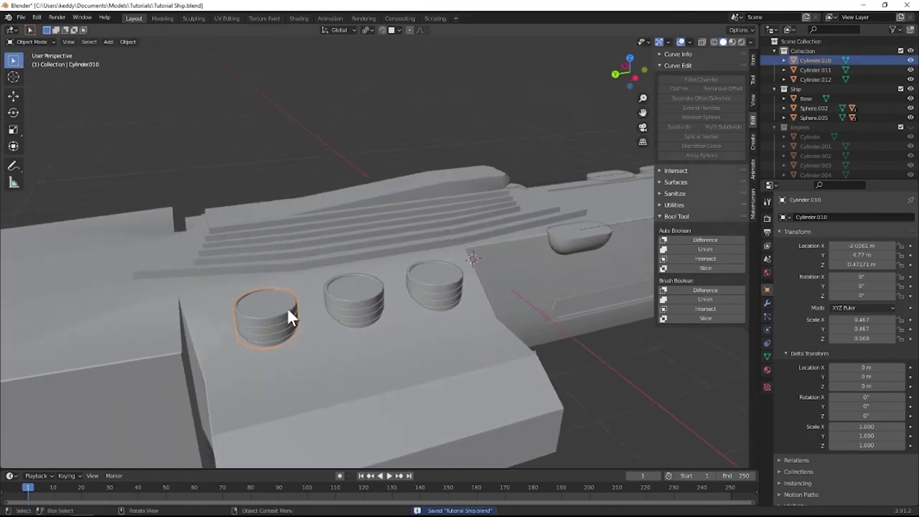
pyautogui.keyDown('shift'); pyautogui.click(359, 301); pyautogui.keyUp('shift')
pyautogui.keyDown('shift'); pyautogui.click(445, 284); pyautogui.keyUp('shift')
pyautogui.hotkey('ctrl', 'p')
pyautogui.click(447, 281)
pyautogui.moveTo(446, 282); pyautogui.dragTo(352, 314, button='middle')
pyautogui.scroll(4, 390, 311)
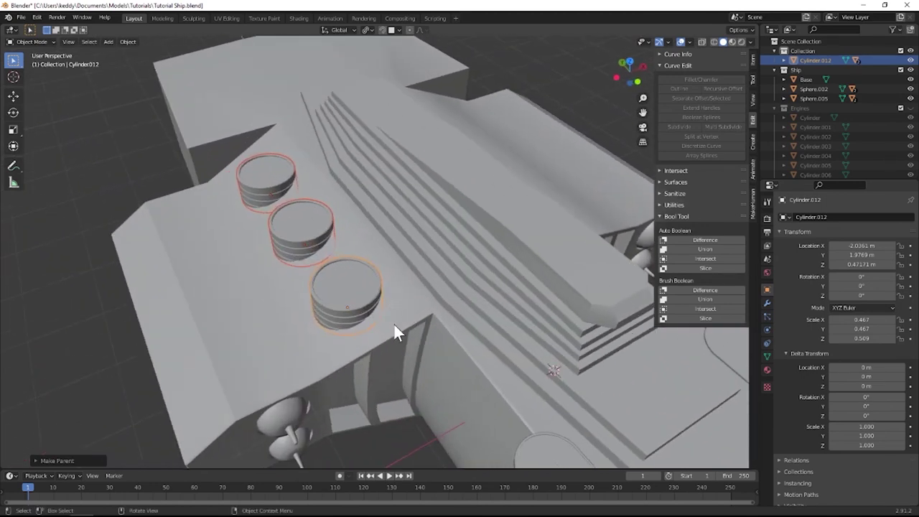
# Duplicate the parented cylinders in place, set the copy's X location to 2.0361 m on the opposite side, and save the file.
pyautogui.hotkey('shift', 'd')
pyautogui.rightClick(395, 323)
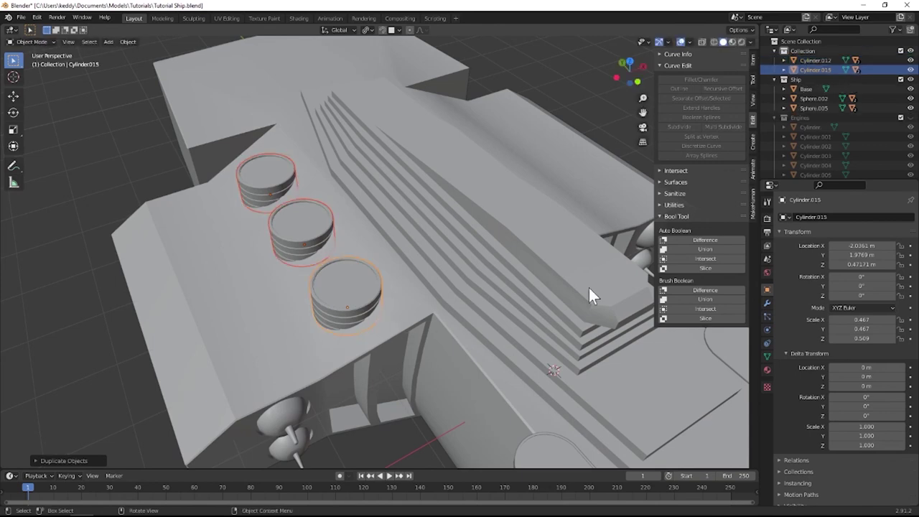
pyautogui.doubleClick(847, 246)
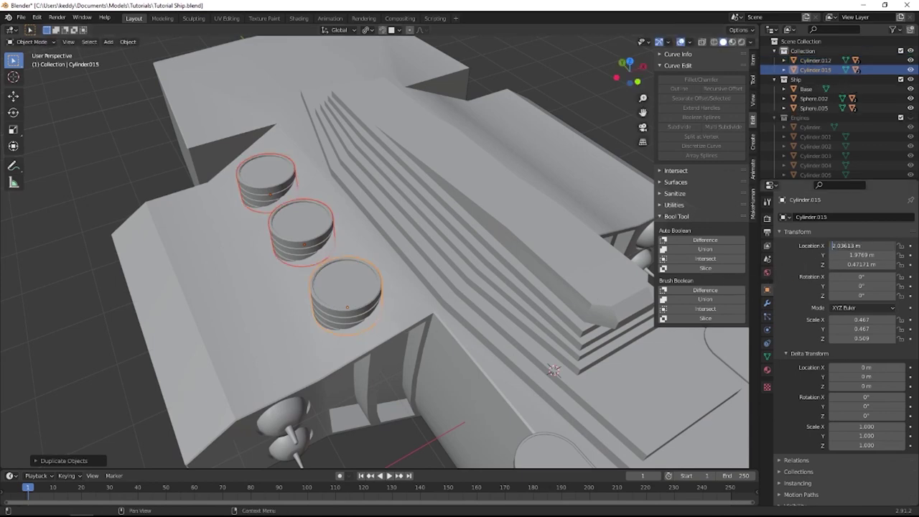
pyautogui.press('Return')
pyautogui.scroll(-5, 735, 287)
pyautogui.moveTo(480, 137); pyautogui.dragTo(506, 169, button='middle')
pyautogui.hotkey('ctrl', 's')
# In front view with X-ray on, select the Base hull's faces on the positive X half and delete them.
pyautogui.press('`')
pyautogui.click(459, 147)
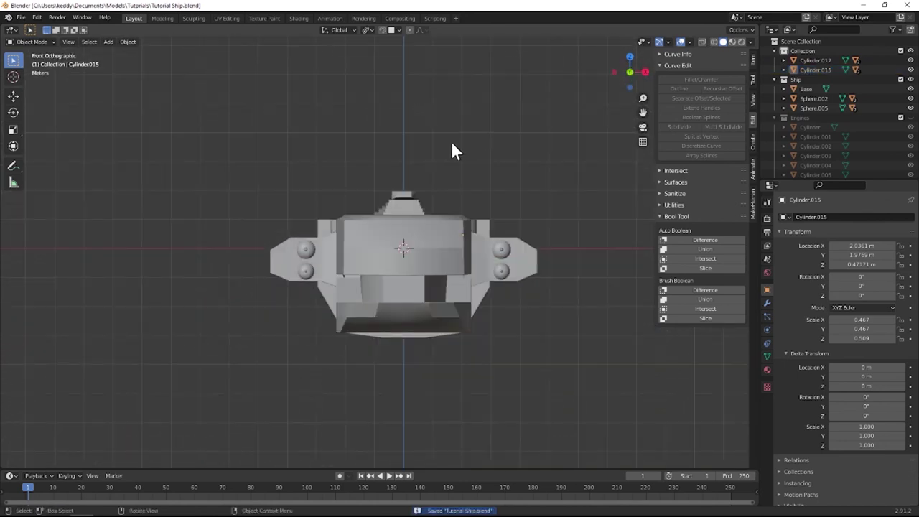
pyautogui.click(422, 230)
pyautogui.press('Tab')
pyautogui.hotkey('alt', 'z')
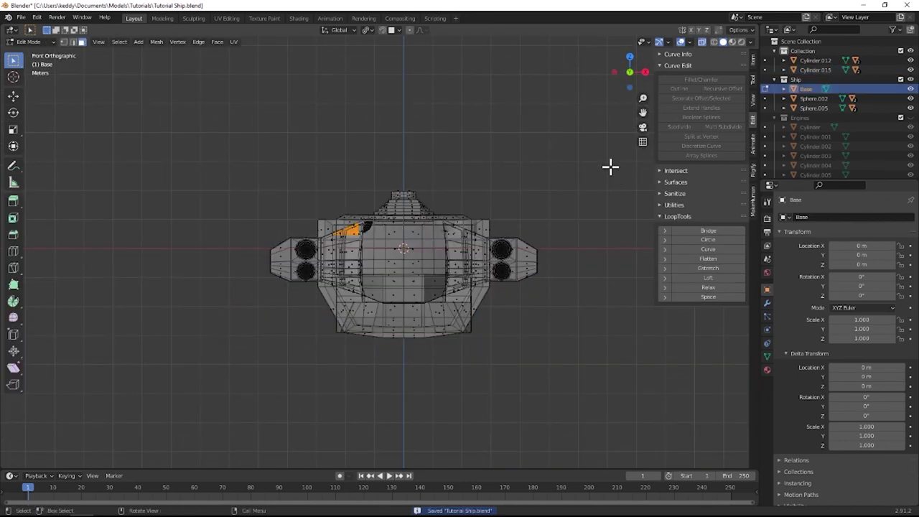
pyautogui.moveTo(603, 130); pyautogui.dragTo(402, 364)
pyautogui.scroll(4, 447, 320)
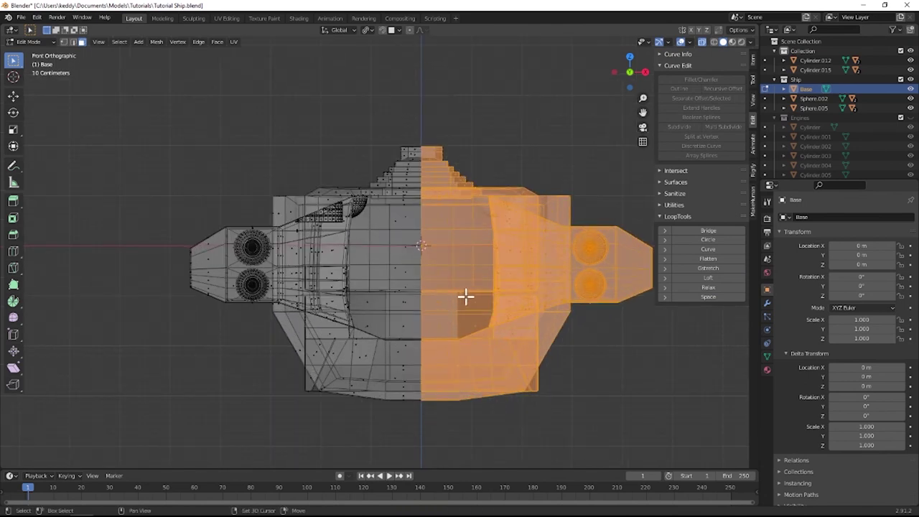
pyautogui.press('x')
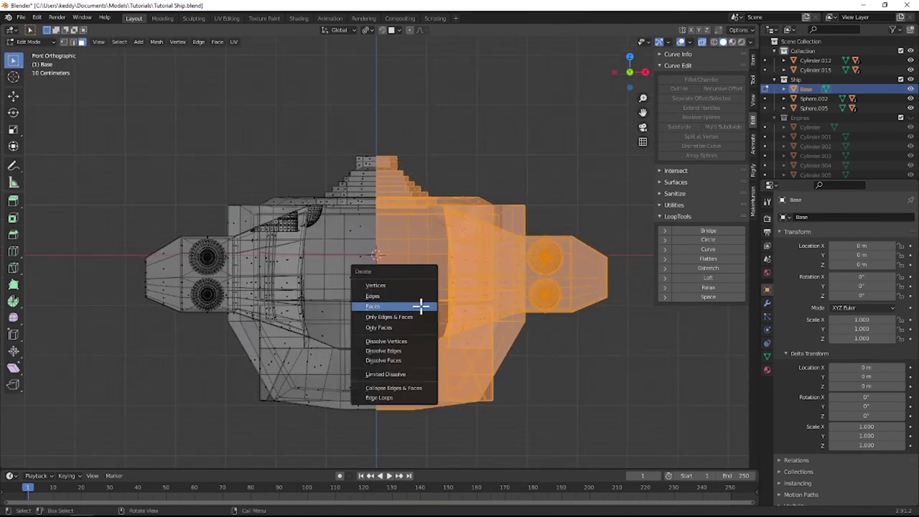
pyautogui.click(420, 310)
# Add a Mirror modifier on the X axis to the Base hull, return to Object Mode with X-ray off, and save the file.
pyautogui.click(767, 302)
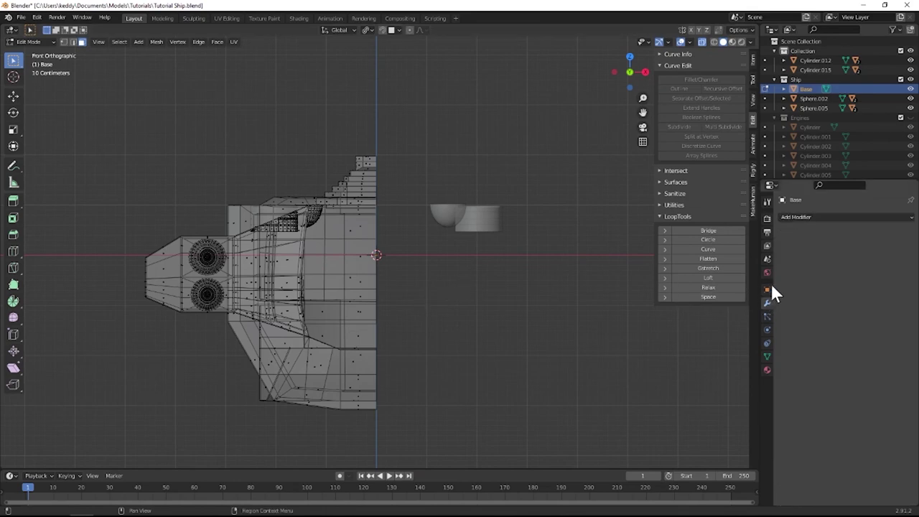
pyautogui.click(800, 215)
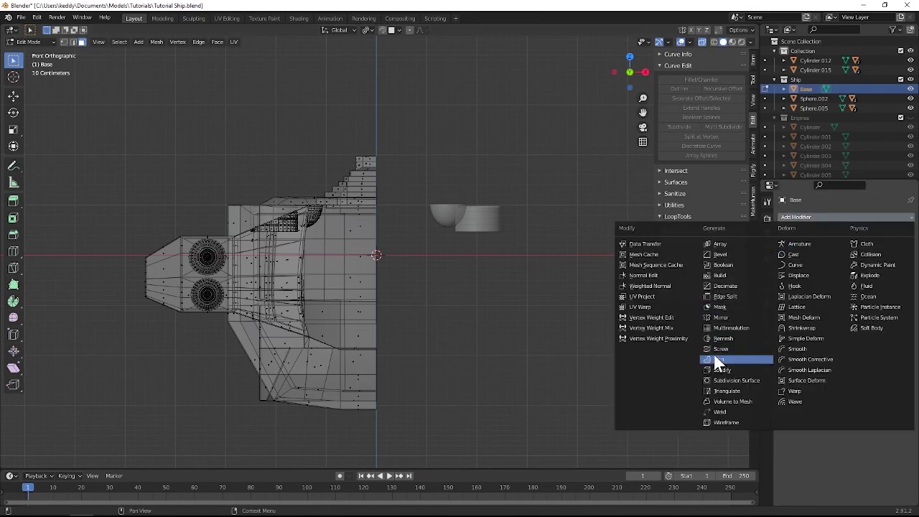
pyautogui.click(721, 317)
pyautogui.press('Tab')
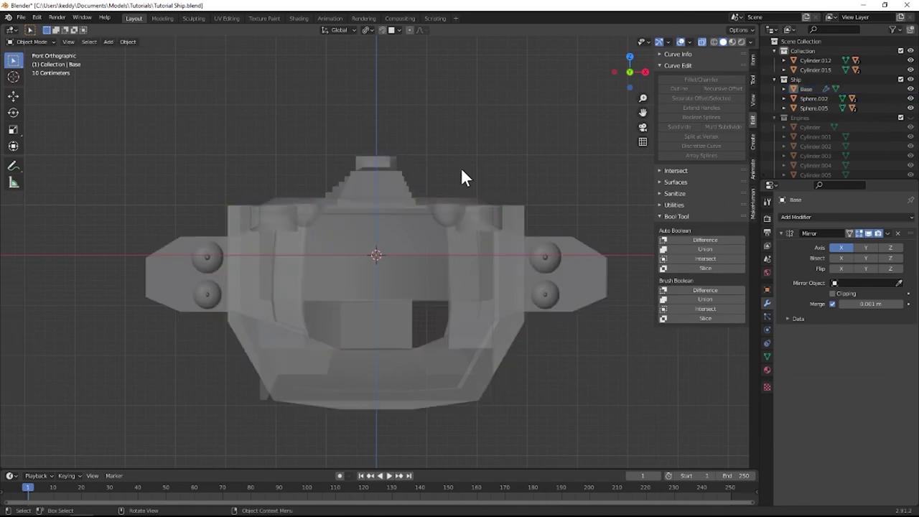
pyautogui.moveTo(461, 172); pyautogui.dragTo(390, 231, button='middle')
pyautogui.hotkey('ctrl', 's')
pyautogui.hotkey('alt', 'z')
pyautogui.scroll(-3, 360, 217)
pyautogui.scroll(-2, 382, 216)
pyautogui.scroll(2, 383, 227)
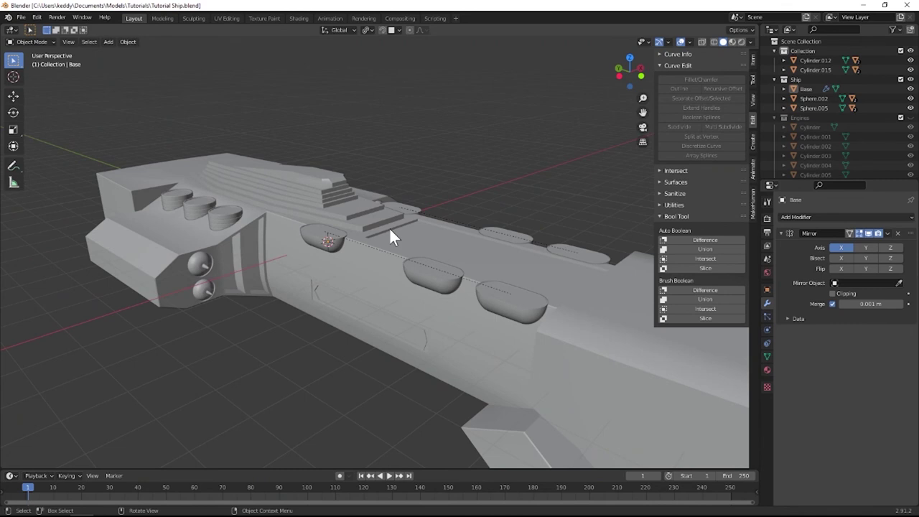